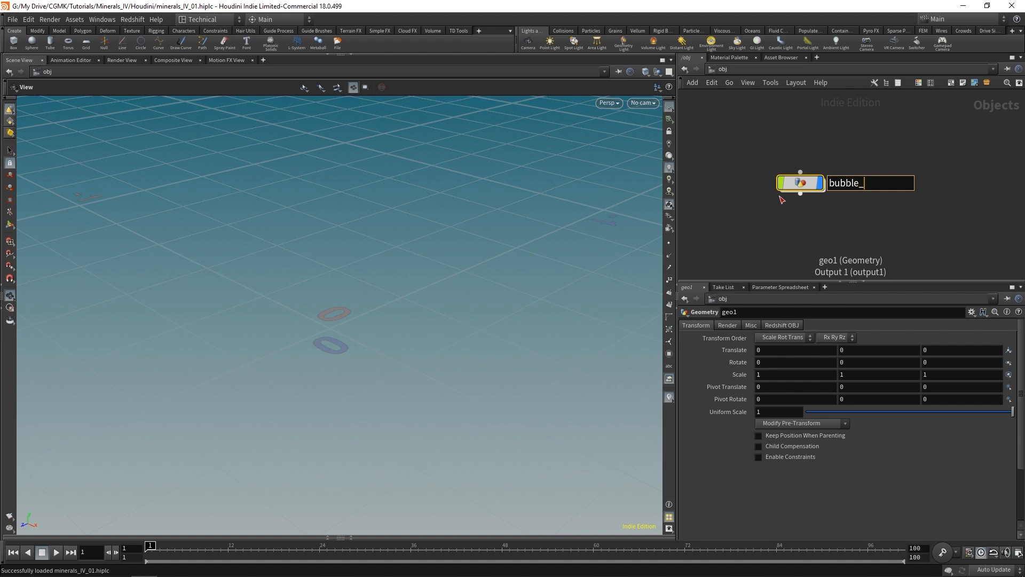
Name the geometry object bubble_mineral and go inside its network
text(mineral)
key(Return)
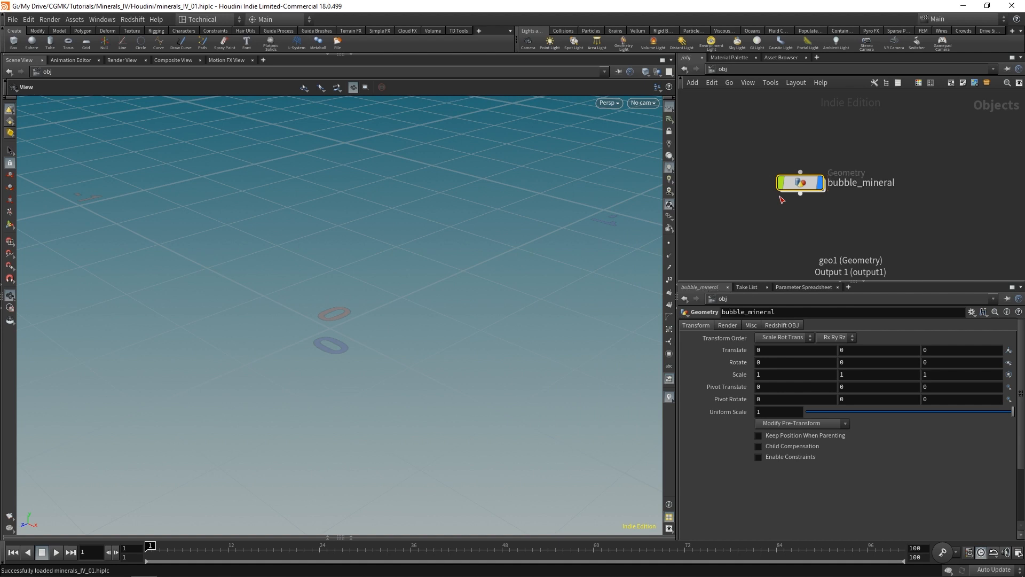
double_click(797, 182)
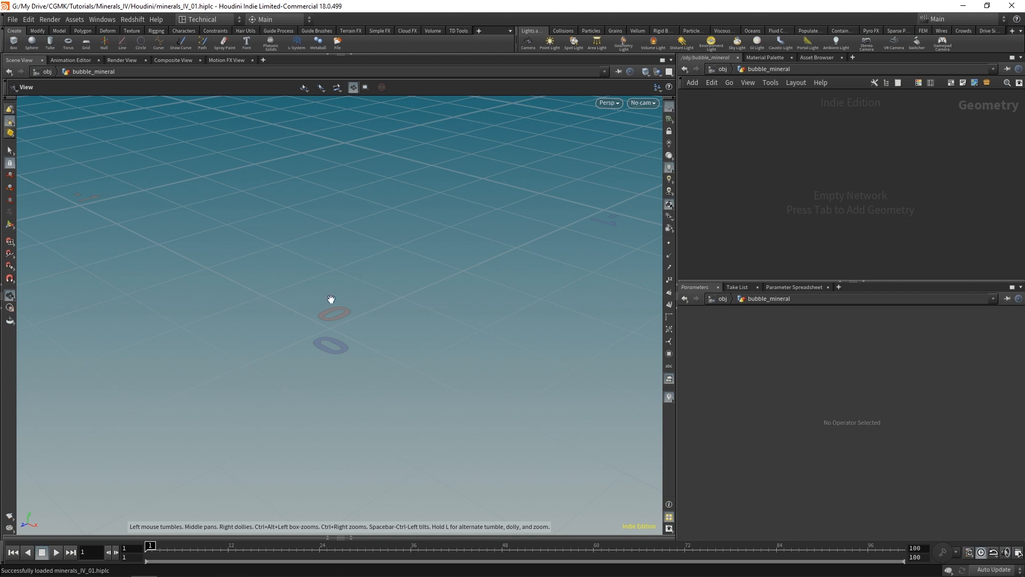
Add a Sphere node to the empty bubble_mineral network
key(Tab)
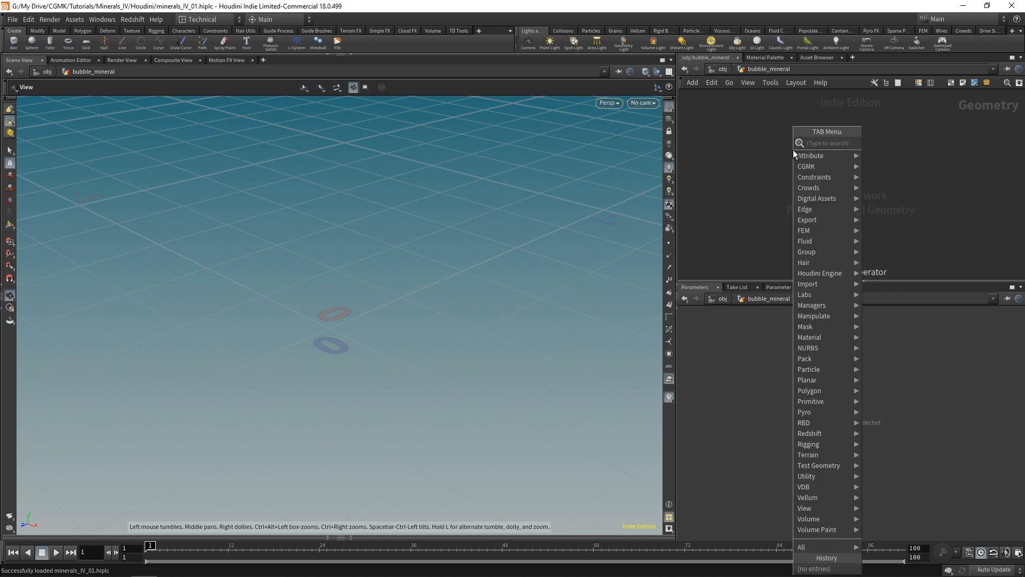
text(sphe)
key(Return)
click(793, 149)
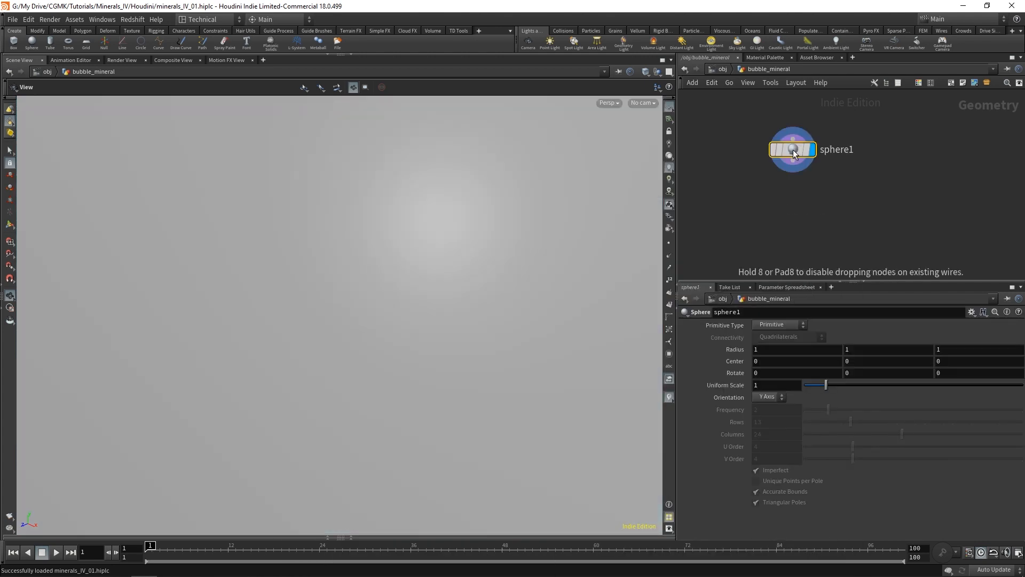
Set the sphere's uniform scale to 0.1
right_drag(259, 340, 234, 526)
middle_drag(286, 311, 339, 286)
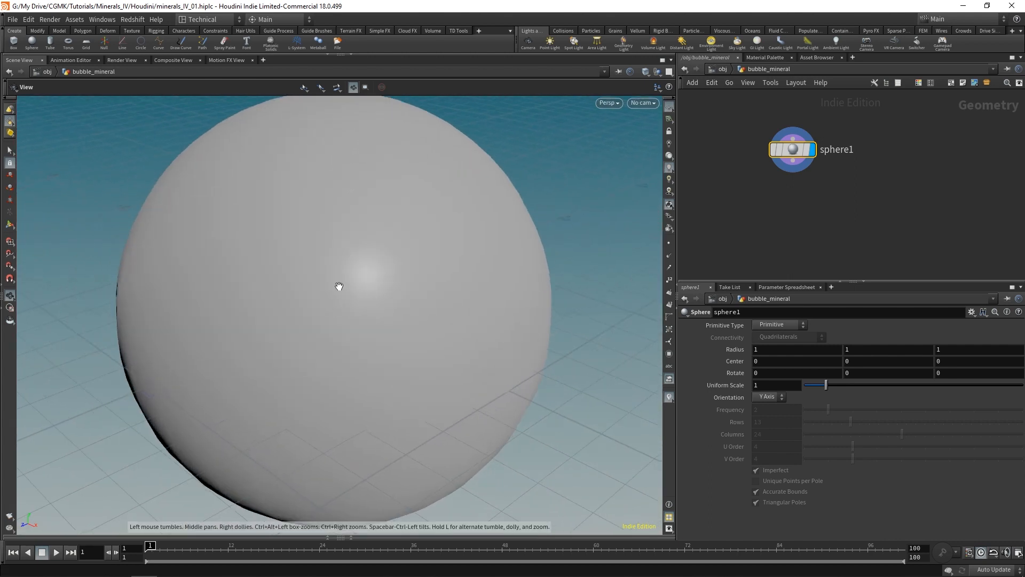
right_drag(340, 286, 343, 306)
click(761, 385)
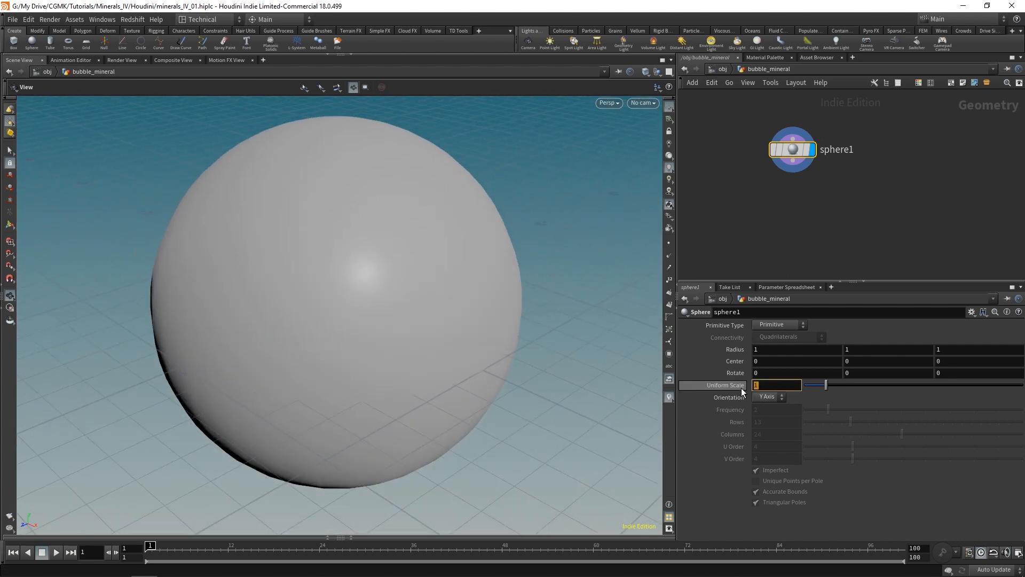
text(0.1)
key(Return)
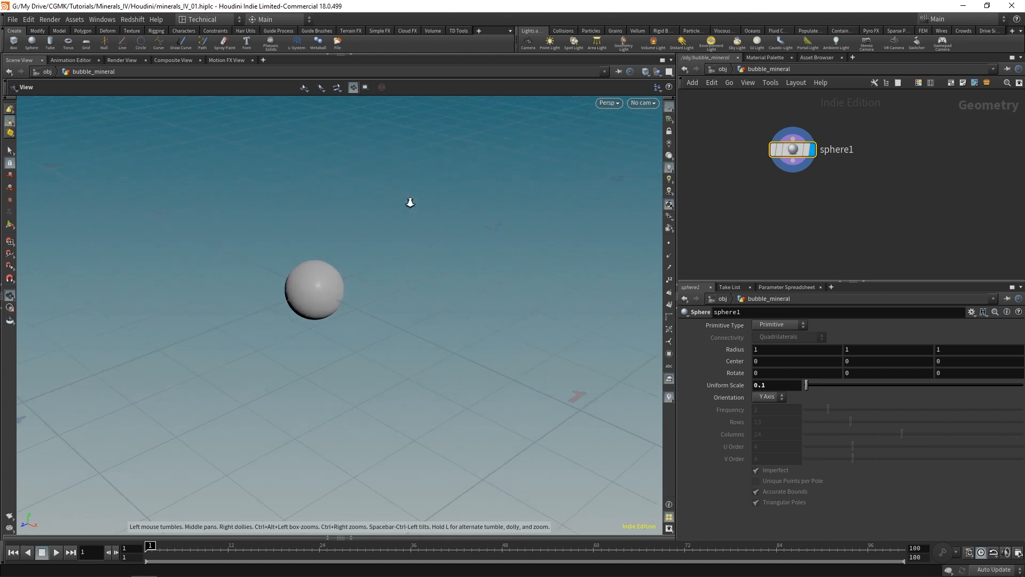
Change the sphere's primitive type to Polygon and set its frequency to 6
middle_drag(411, 202, 451, 218)
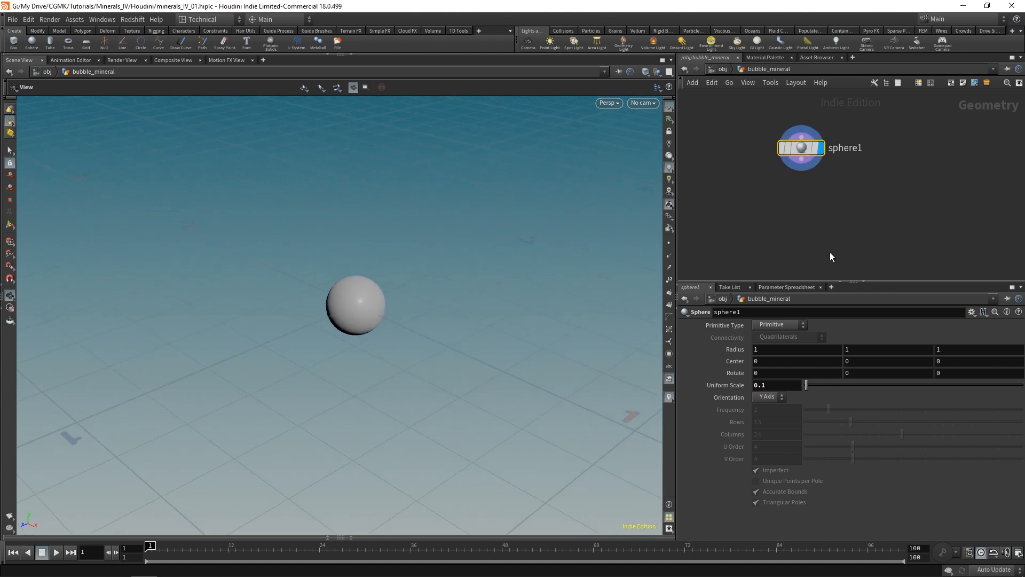
click(800, 325)
click(775, 336)
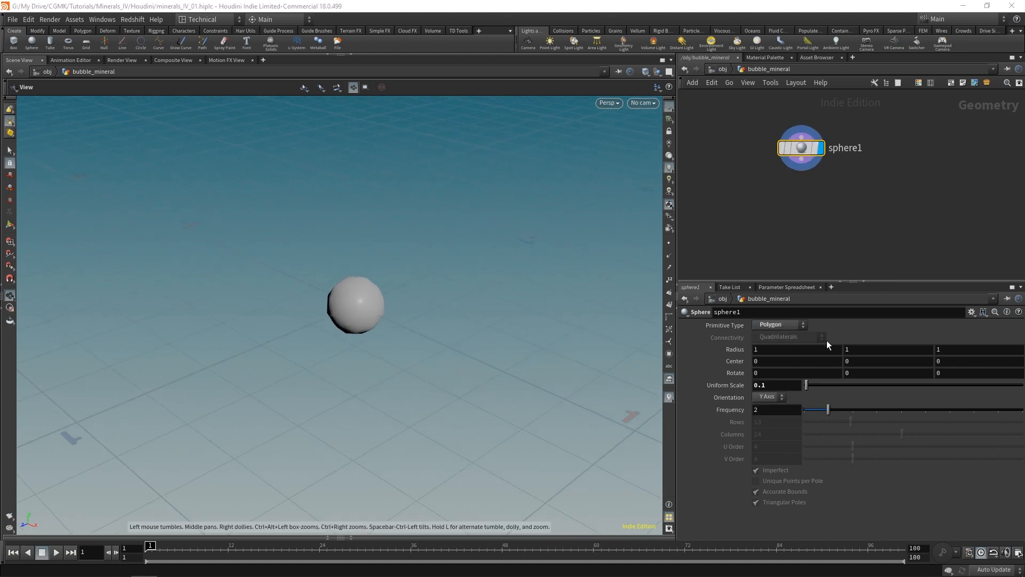
drag(768, 410, 725, 415)
text(6)
key(Return)
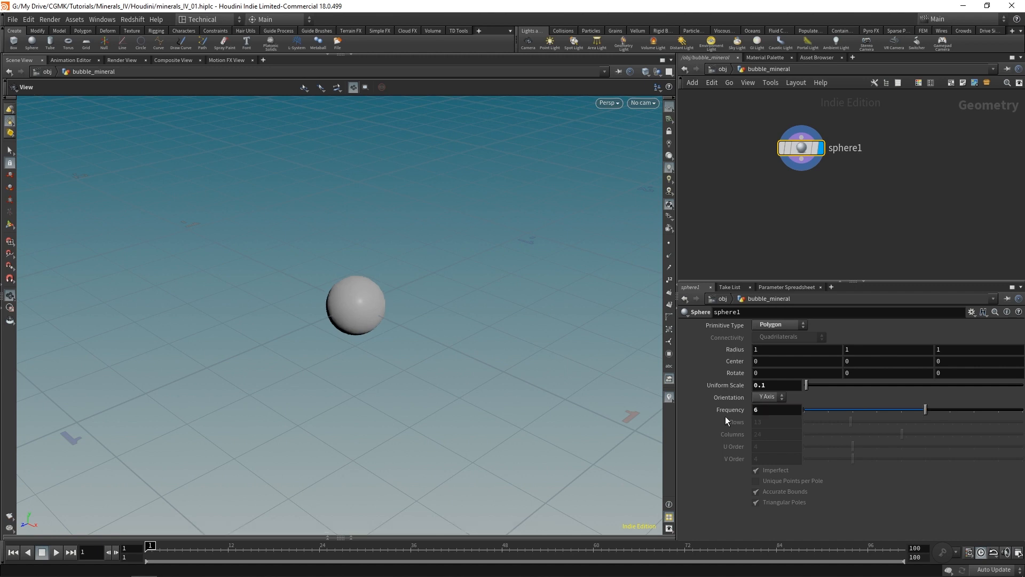
Show the wireframe over the shaded sphere to inspect its polygon mesh
key(shift+w)
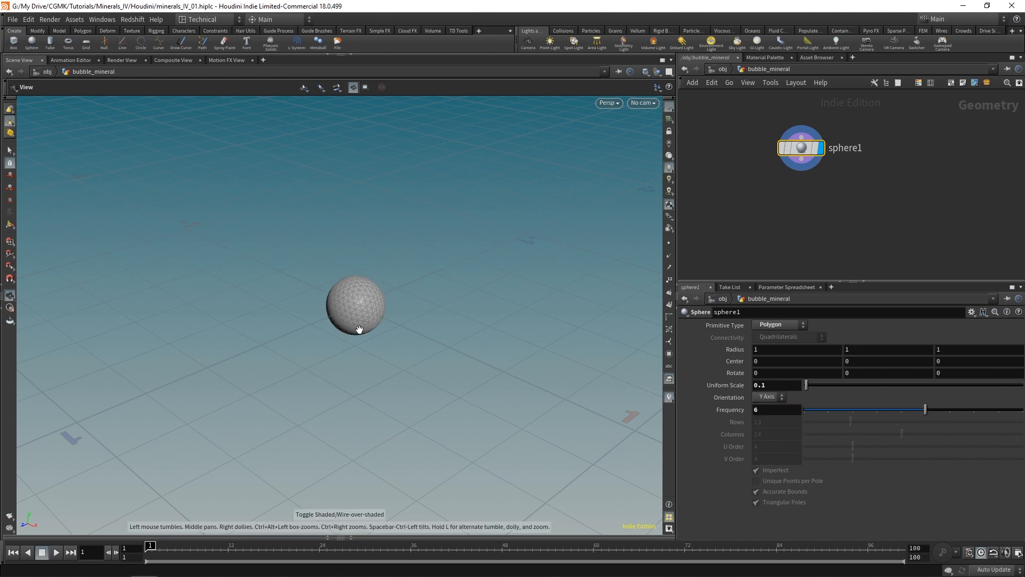
right_drag(359, 327, 372, 311)
middle_drag(381, 303, 380, 324)
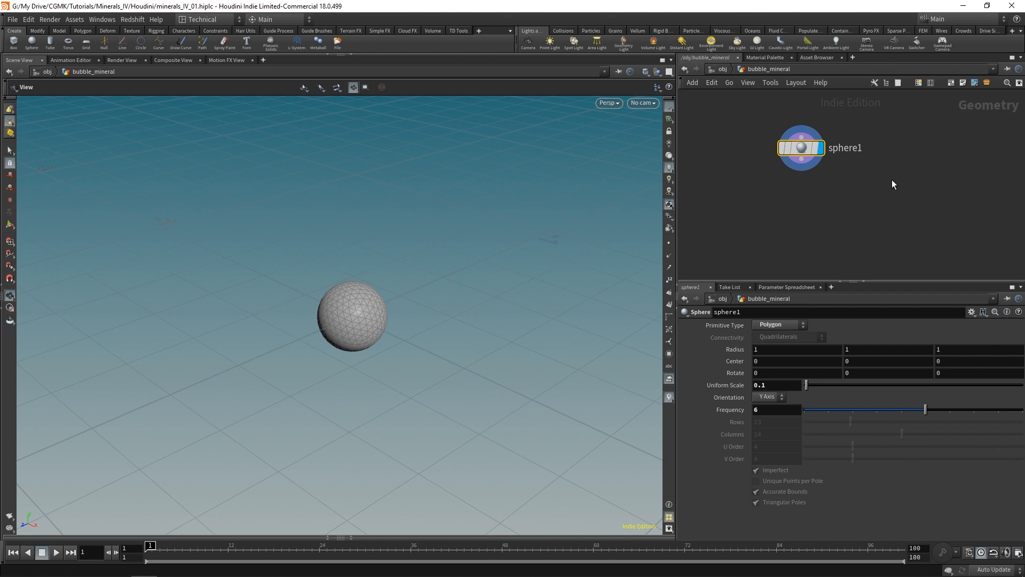
Add a Scatter node below the sphere node
scroll(854, 173, down, 3)
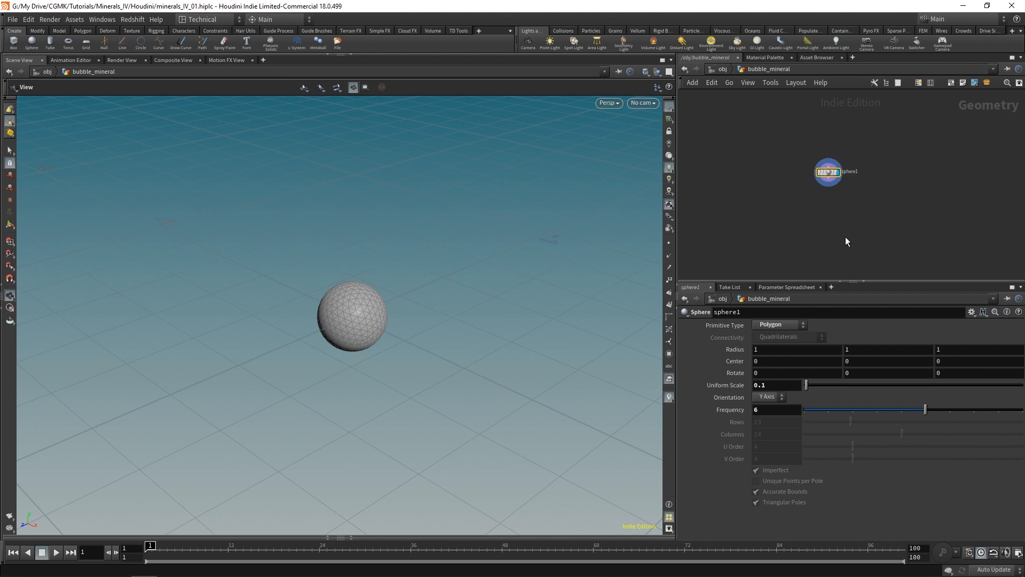
drag(773, 130, 882, 172)
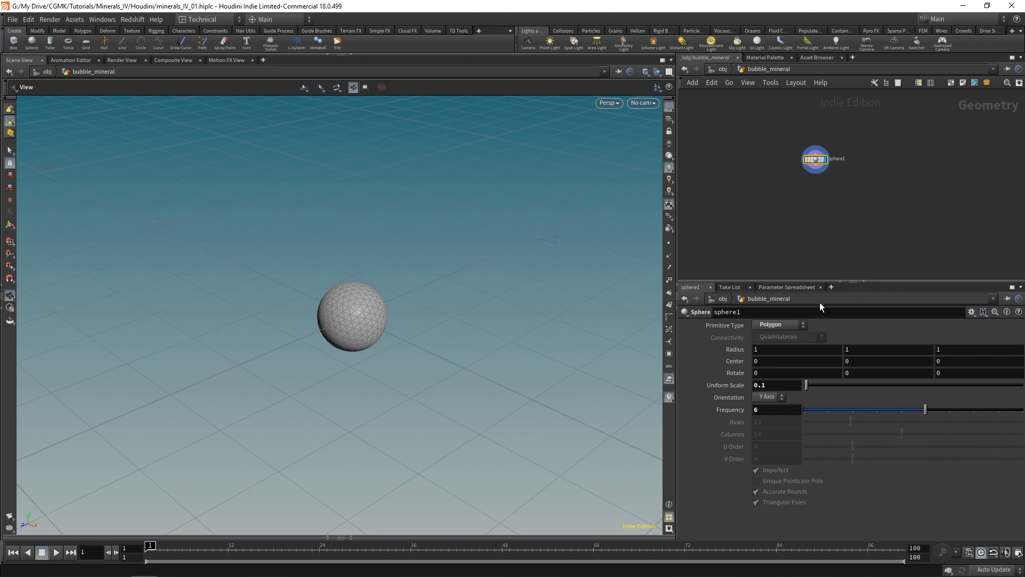
scroll(835, 208, up, 3)
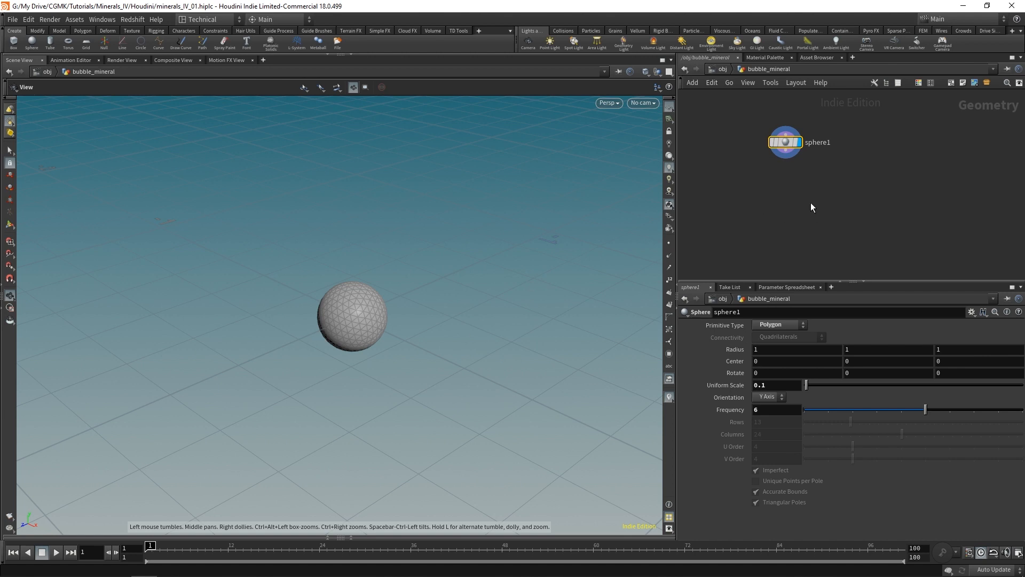
key(Tab)
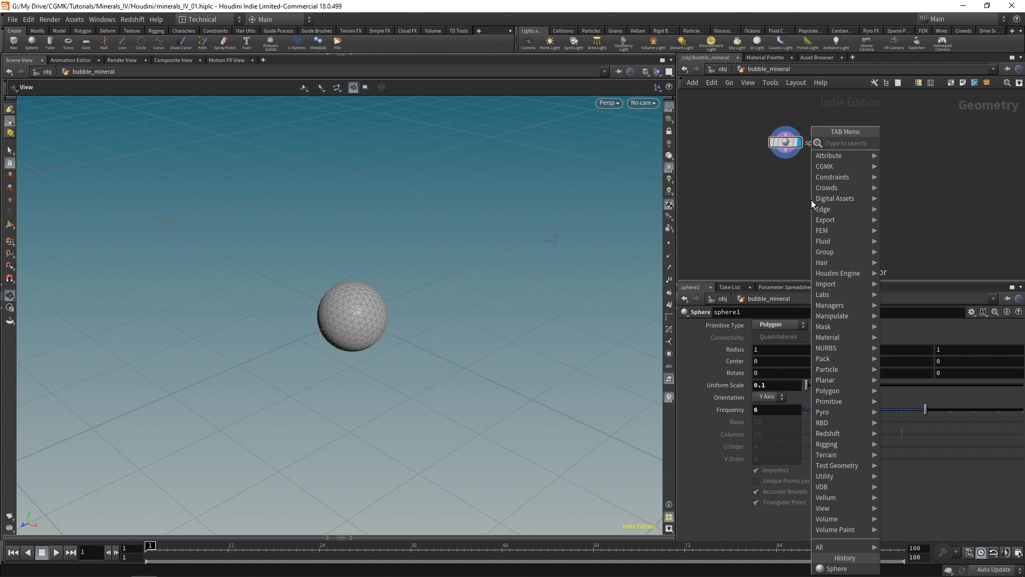
text(scatter)
key(Return)
click(812, 200)
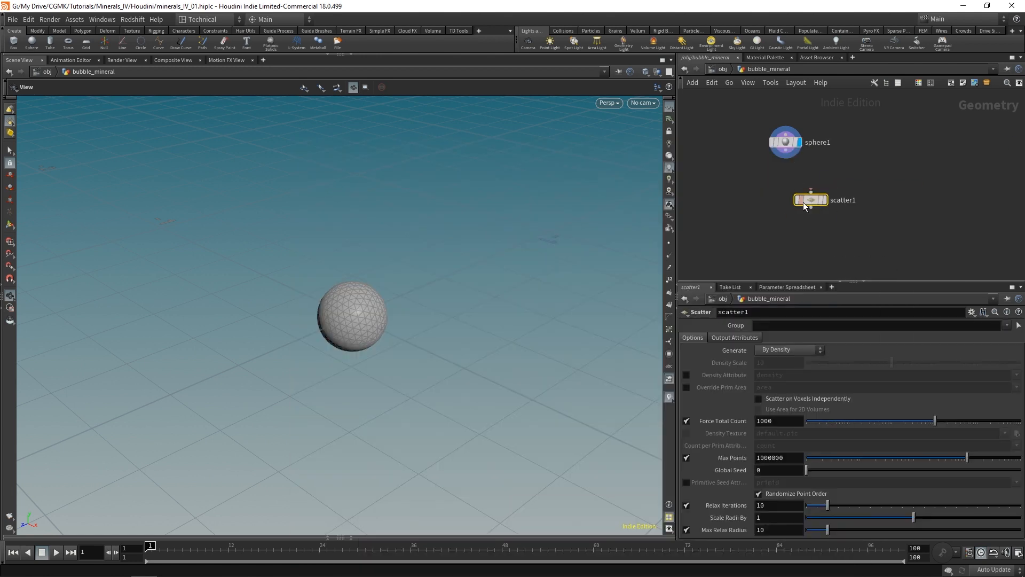
Connect the sphere's output to the Scatter node and display the scattered points
click(785, 159)
click(821, 189)
click(825, 200)
drag(813, 200, 824, 196)
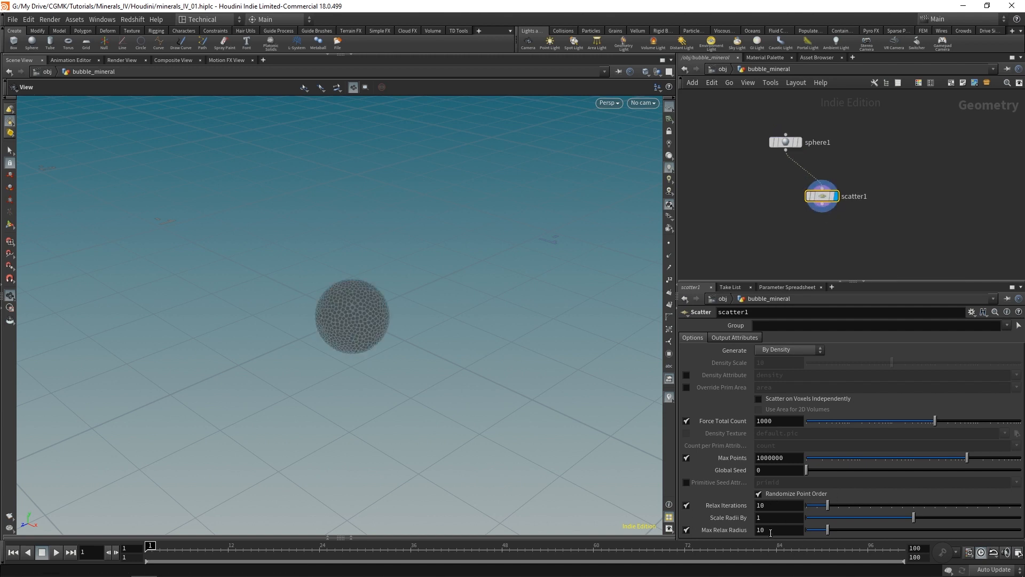
Turn off the scatter's relax iterations and set its forced total count to 3 points
click(686, 505)
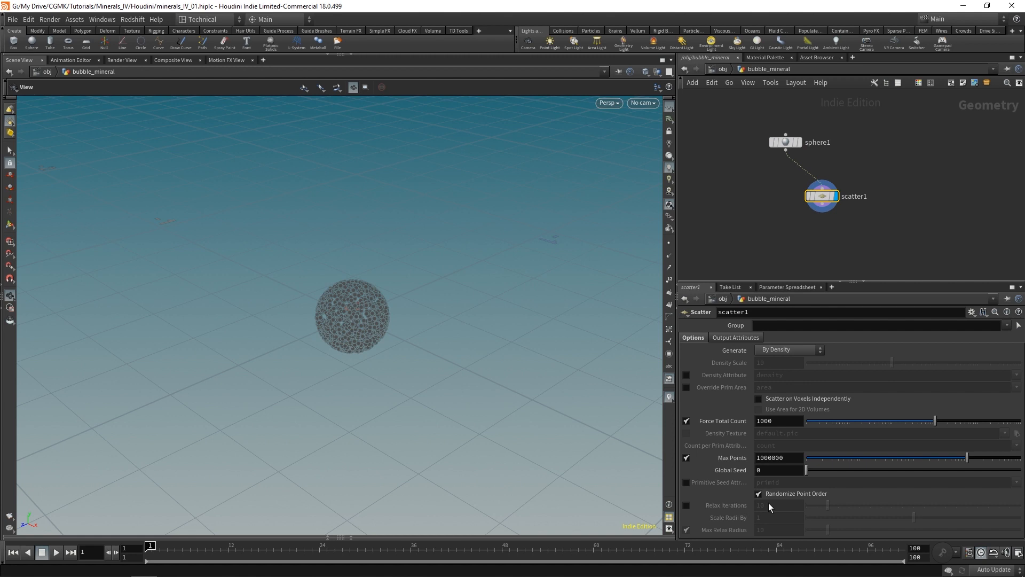
double_click(774, 421)
text(3)
key(Return)
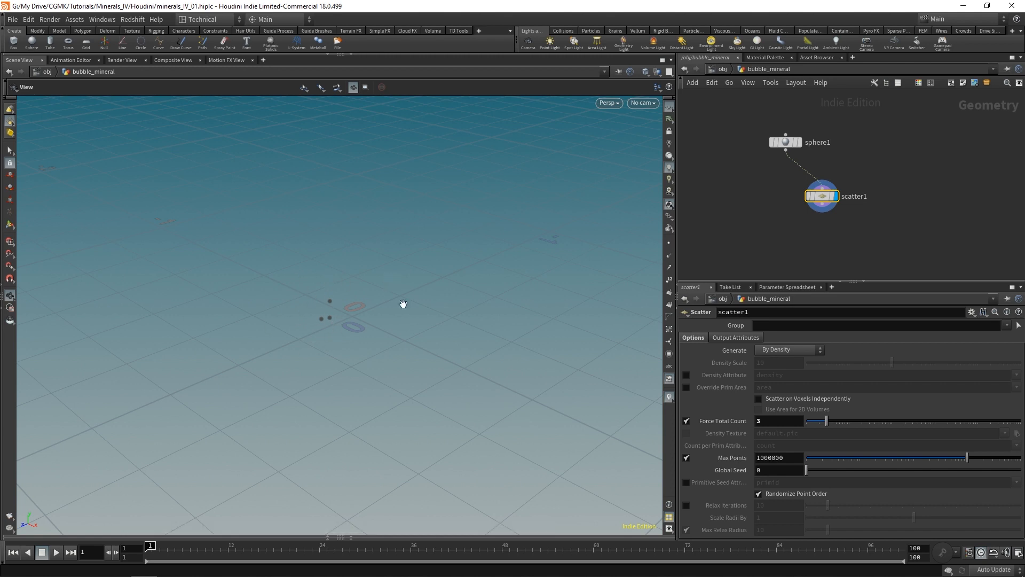
Set the viewport colour scheme to Dark and stop displaying environment lights as backgrounds
key(d)
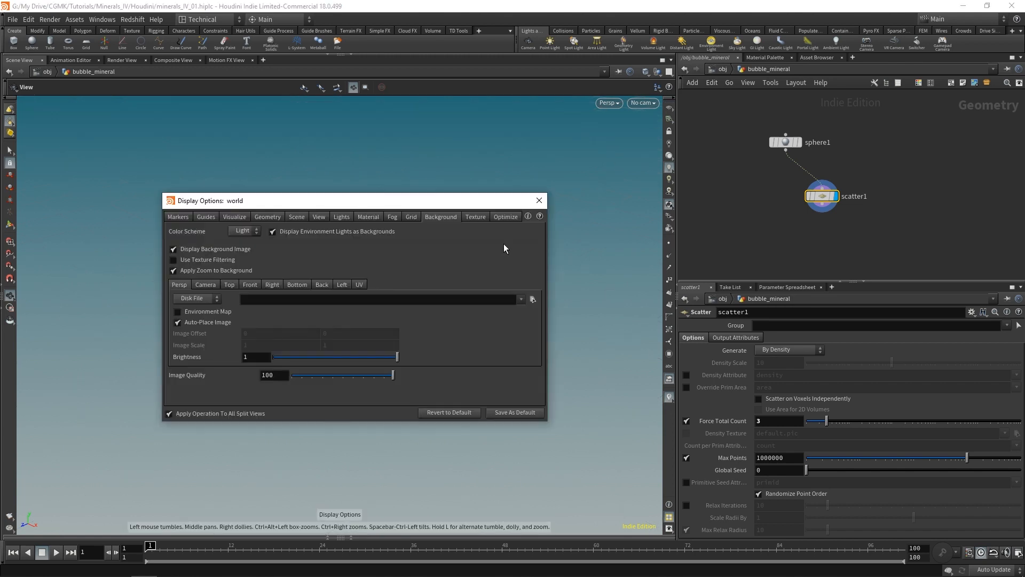
click(273, 231)
click(254, 230)
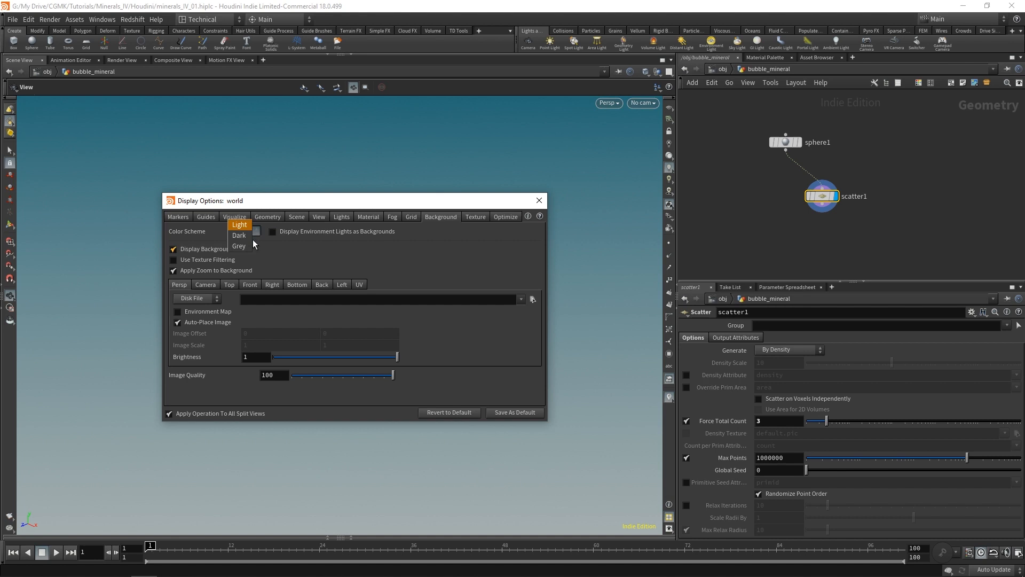
click(252, 239)
click(537, 200)
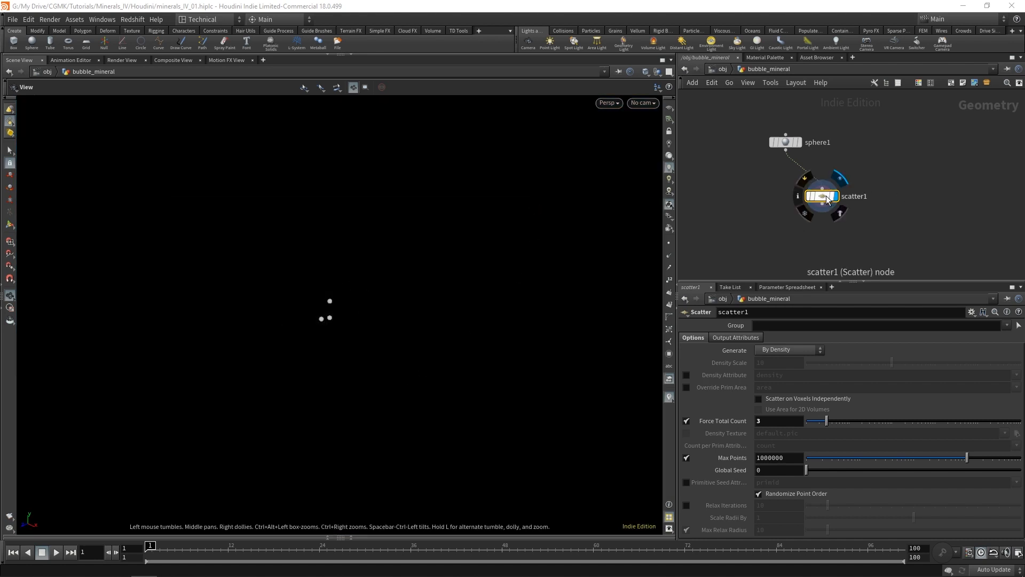
Add an Attribute Randomize node below the Scatter node
key(Tab)
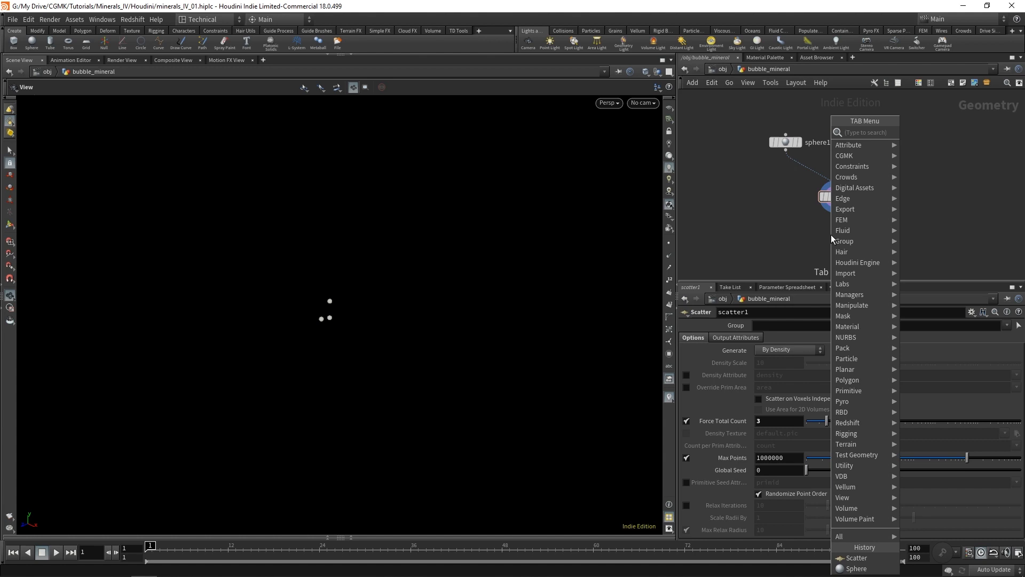
text(radomi)
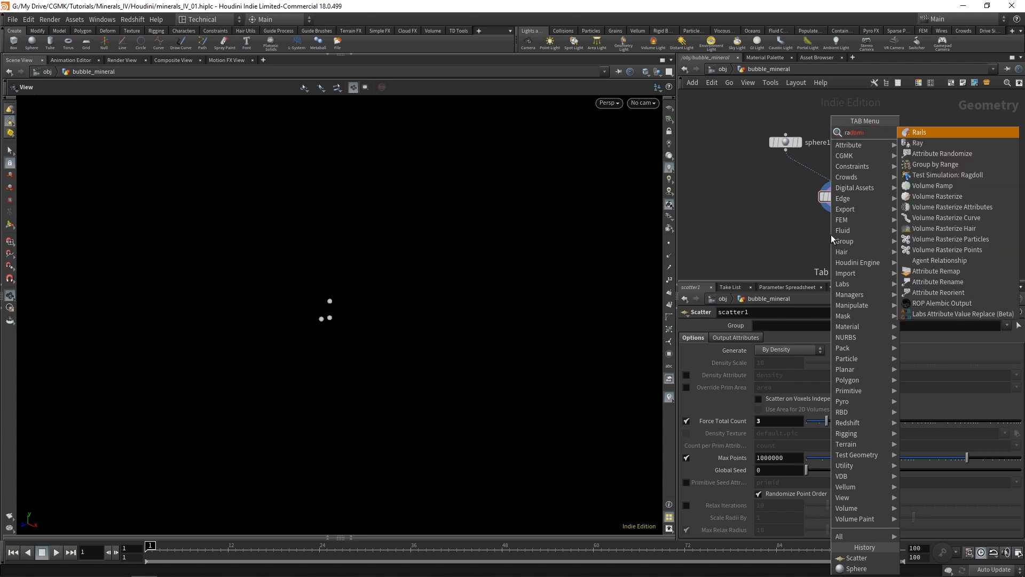
key(Down)
key(Down)
key(Return)
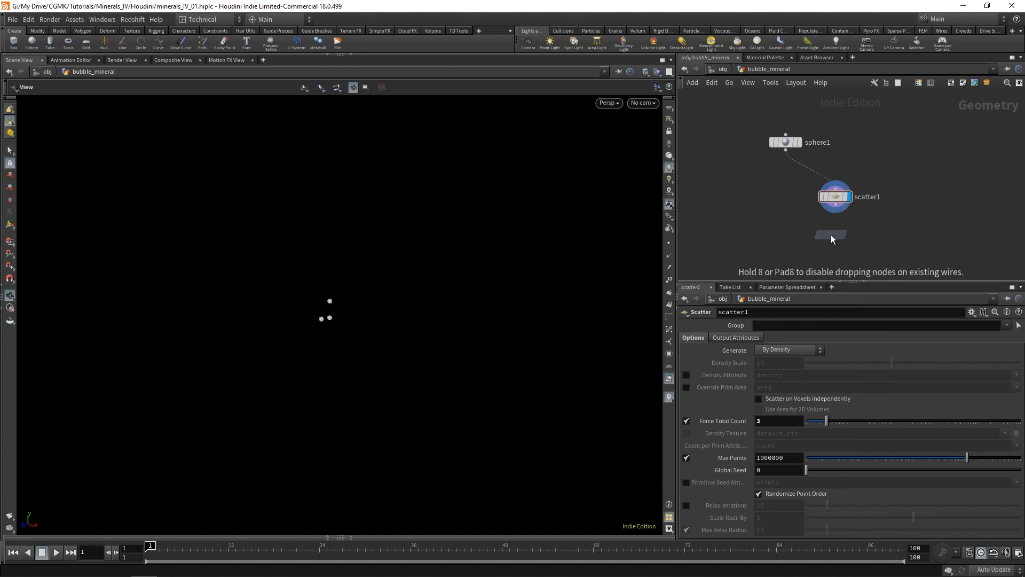
click(831, 235)
Connect the scatter output to the Attribute Randomize node, align it underneath and display its result
click(834, 212)
click(831, 227)
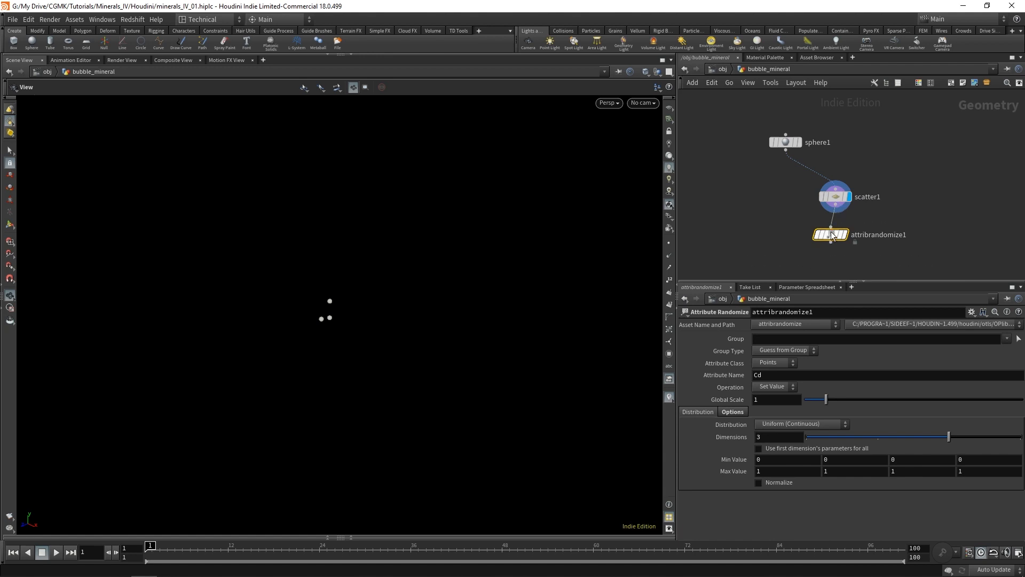
drag(832, 235, 837, 229)
click(849, 229)
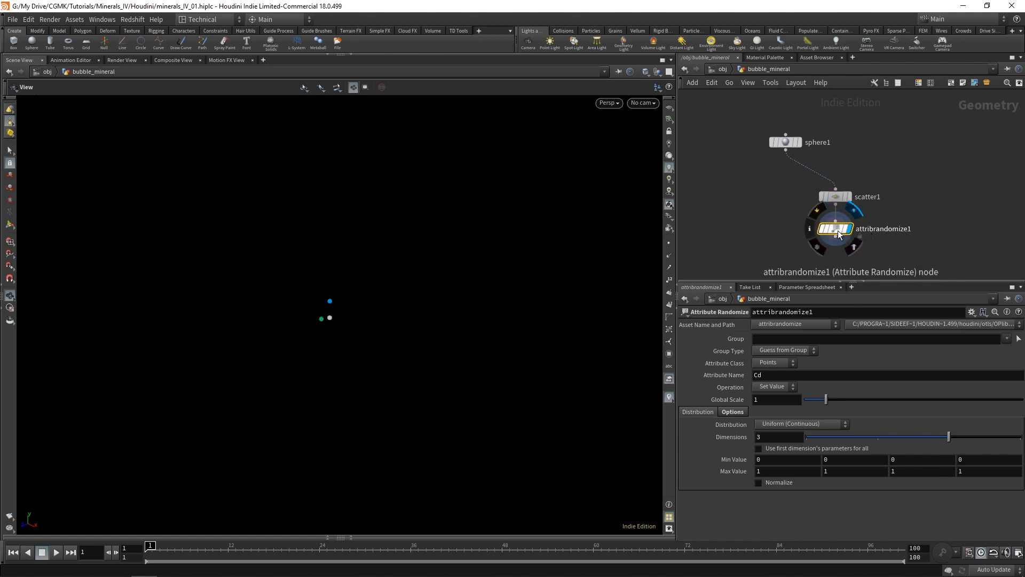
Make the Attribute Randomize node randomize the pscale attribute with 1 dimension
click(785, 377)
text(pscale)
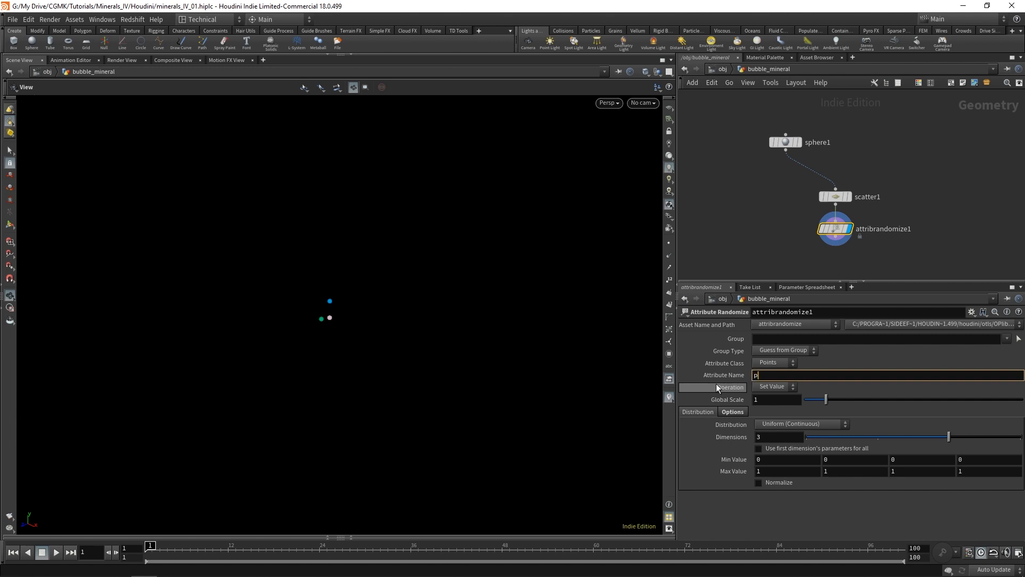
key(Return)
click(806, 438)
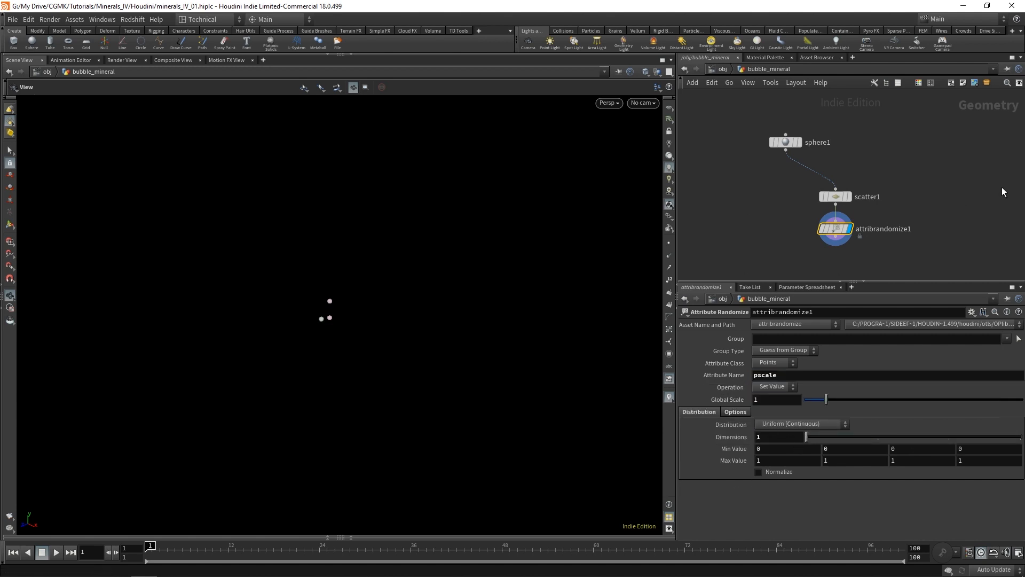
Add a Copy to Points node and place it below the Attribute Randomize node
middle_drag(961, 228, 955, 189)
middle_drag(897, 219, 907, 227)
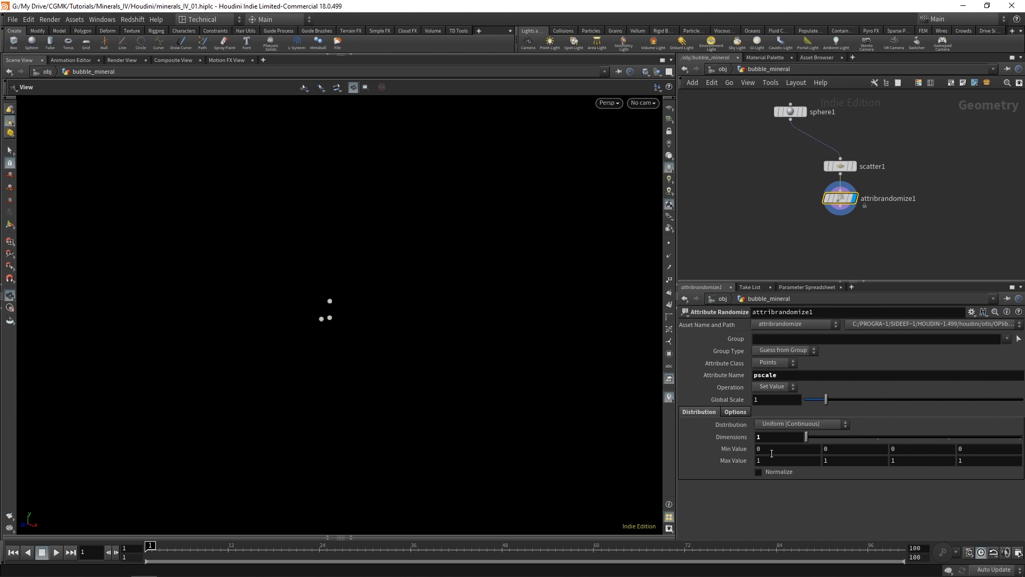
key(Tab)
text(copy)
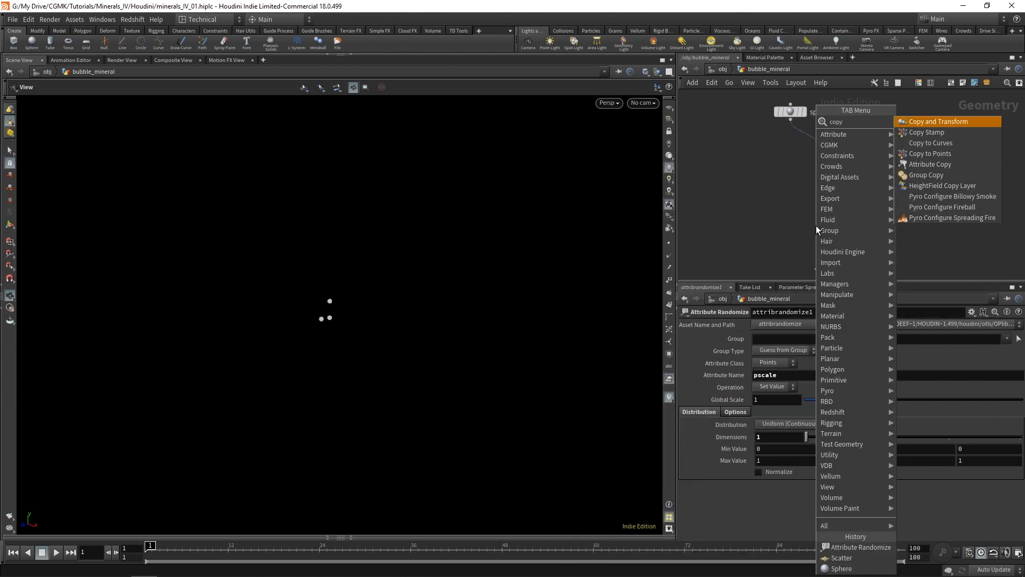
key(Down)
key(Down)
key(Down)
key(Return)
click(816, 225)
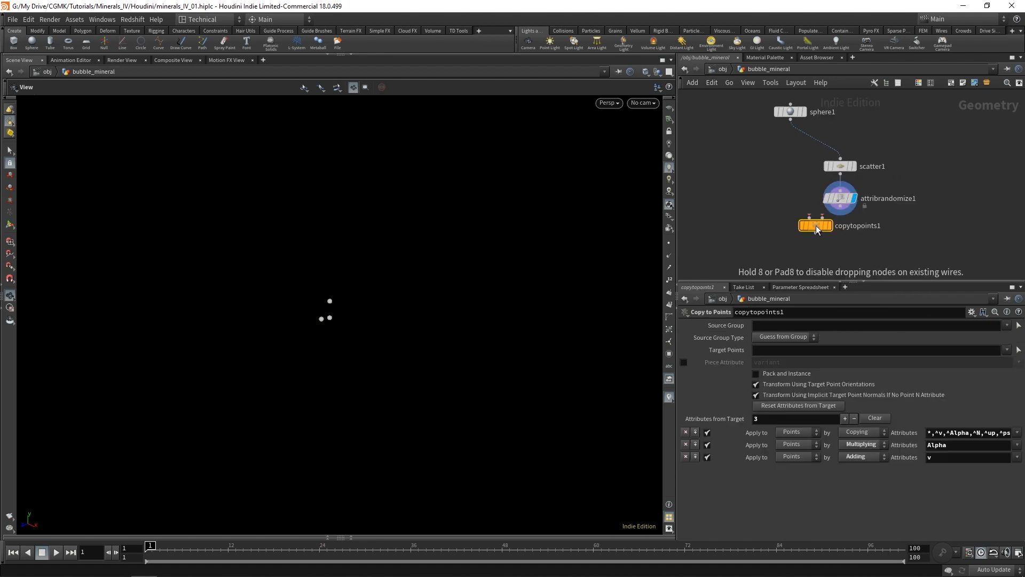
drag(816, 226, 821, 252)
Connect the sphere's output to the first input of the Copy to Points node
click(791, 116)
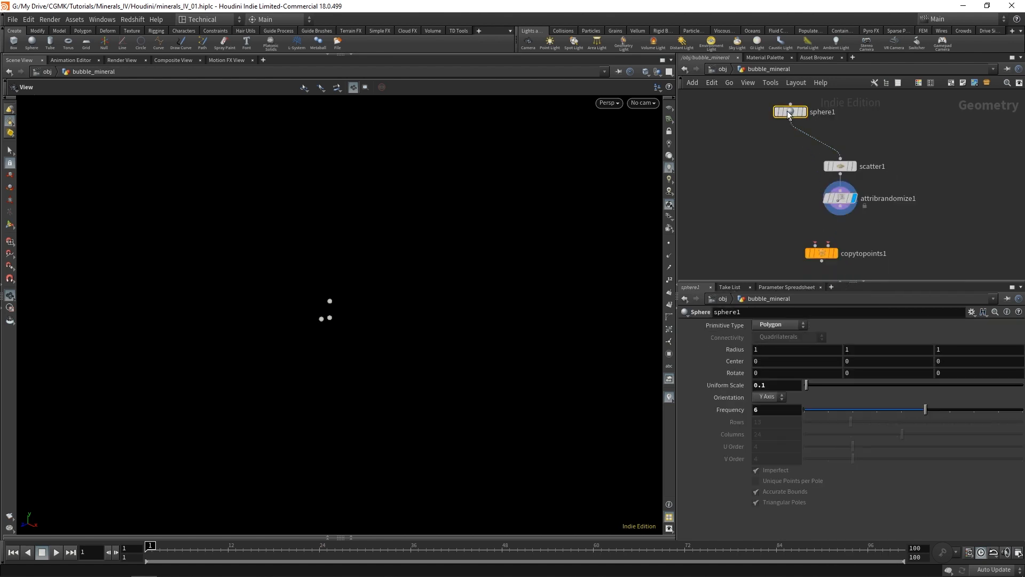
click(791, 120)
click(814, 245)
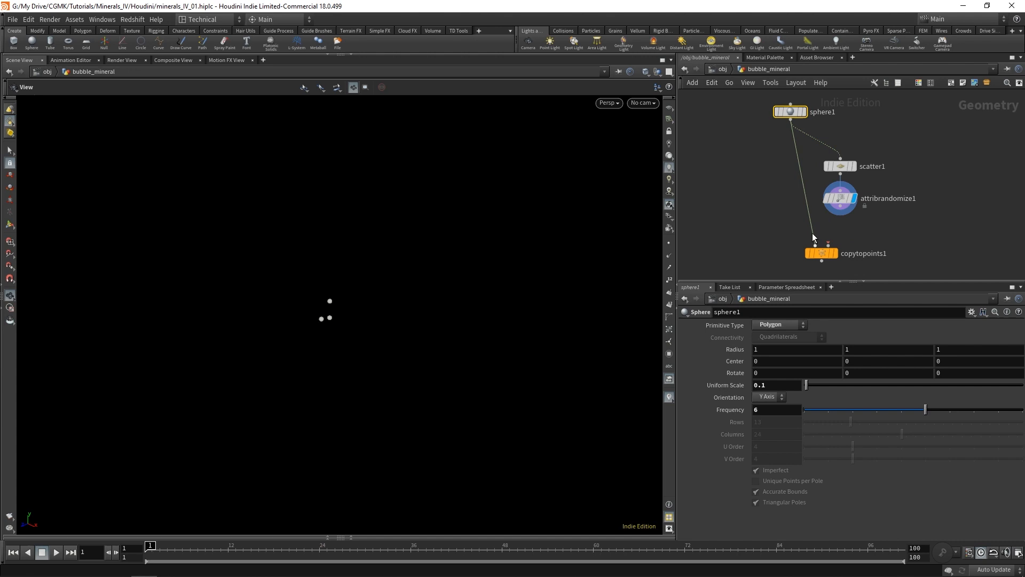
Connect the Attribute Randomize output to the second input of the Copy to Points node and display the copied spheres
click(842, 208)
click(837, 252)
drag(829, 252, 838, 253)
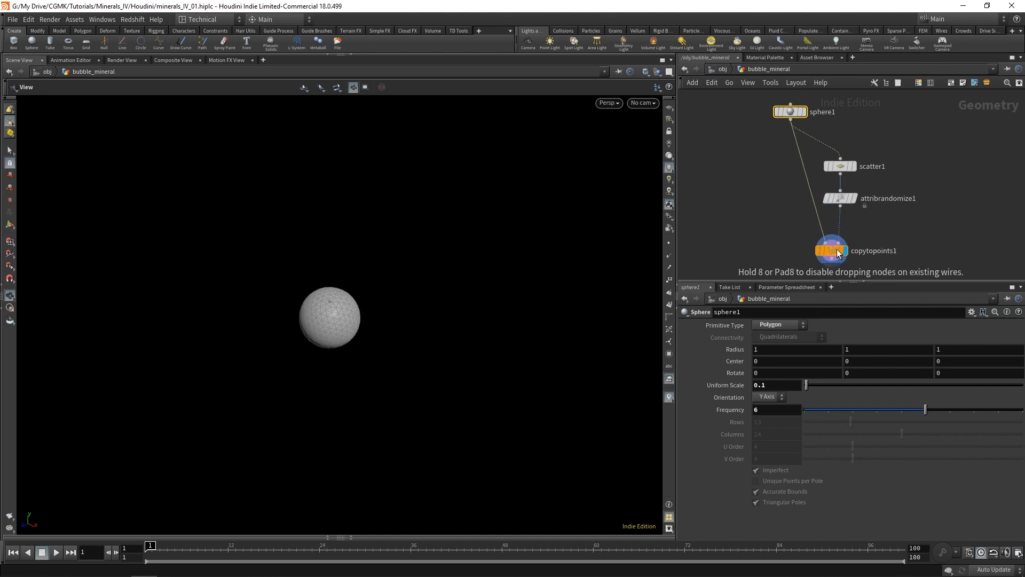
drag(291, 321, 342, 319)
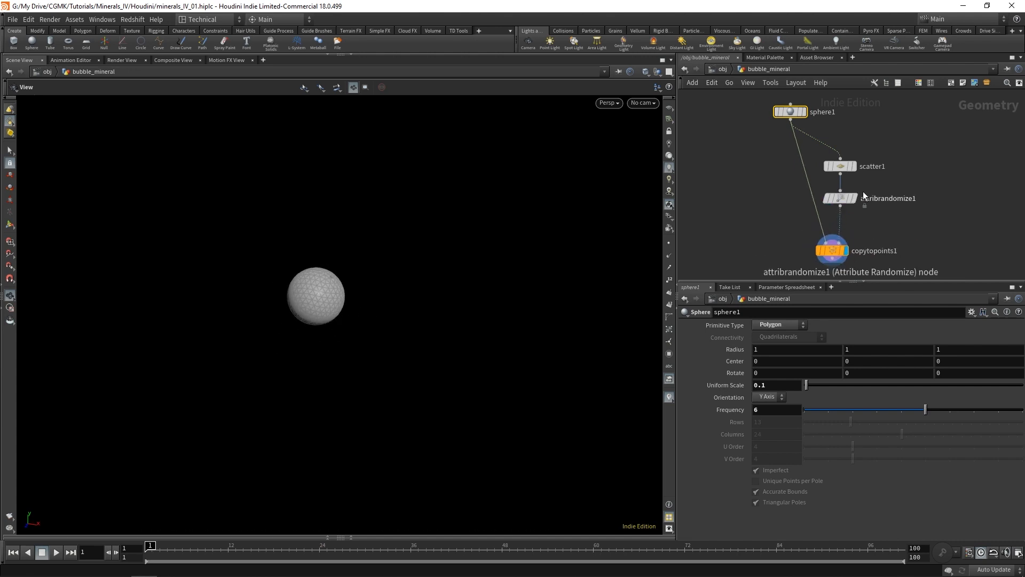
Set the Attribute Randomize node's minimum value to 0.4 and maximum value to 0.8 for pscale
click(842, 198)
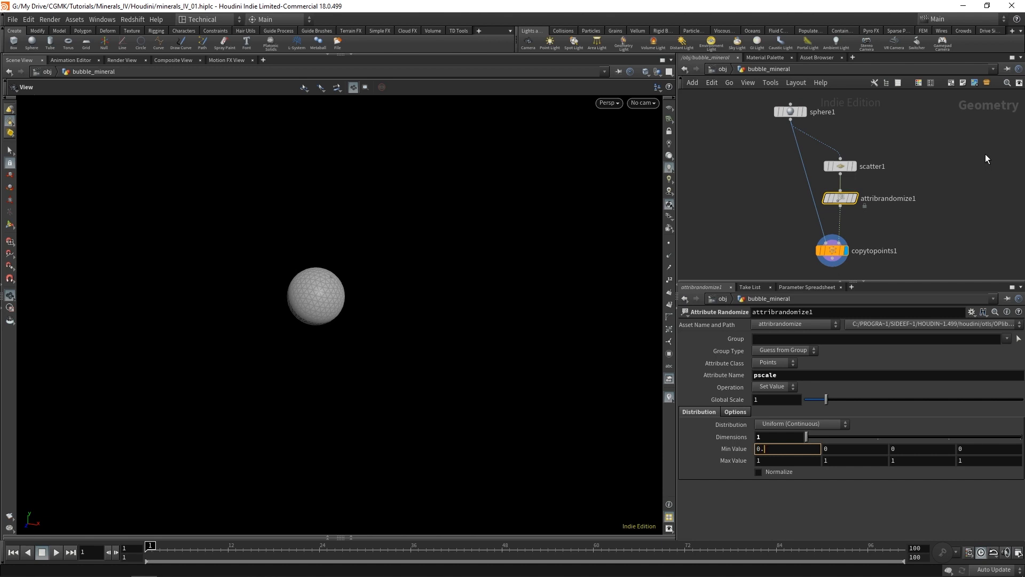
text(4)
key(Tab)
key(Tab)
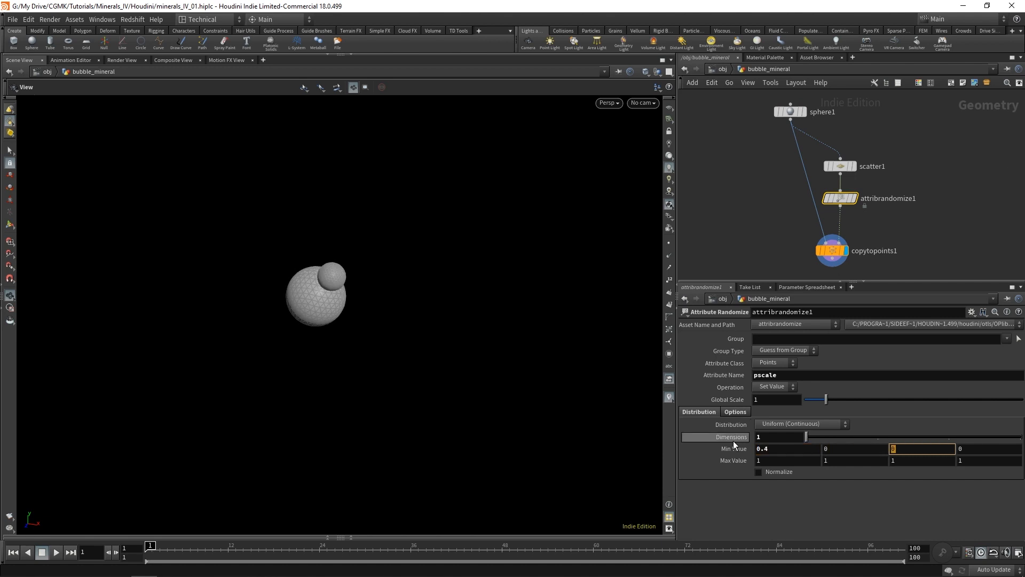
key(Tab)
key(Tab)
text(0.8)
key(Return)
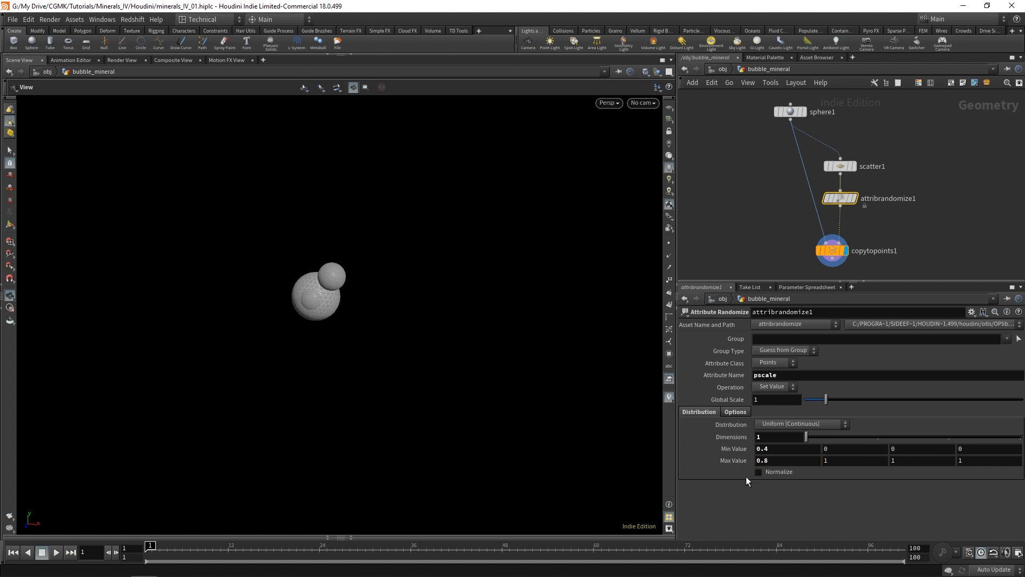
drag(321, 384, 283, 325)
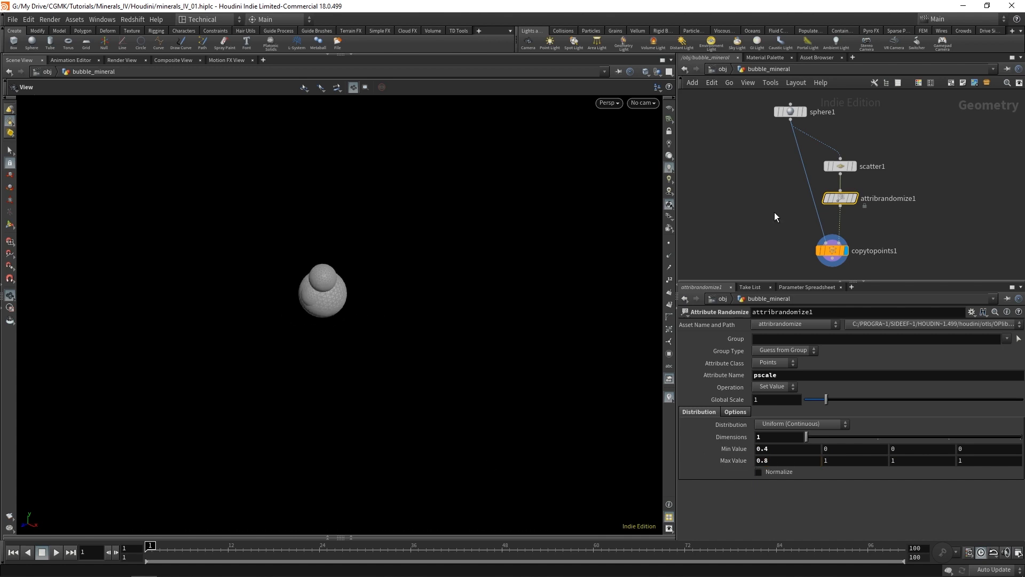
Add a Merge node below the Copy to Points node
middle_drag(906, 214, 897, 174)
click(827, 232)
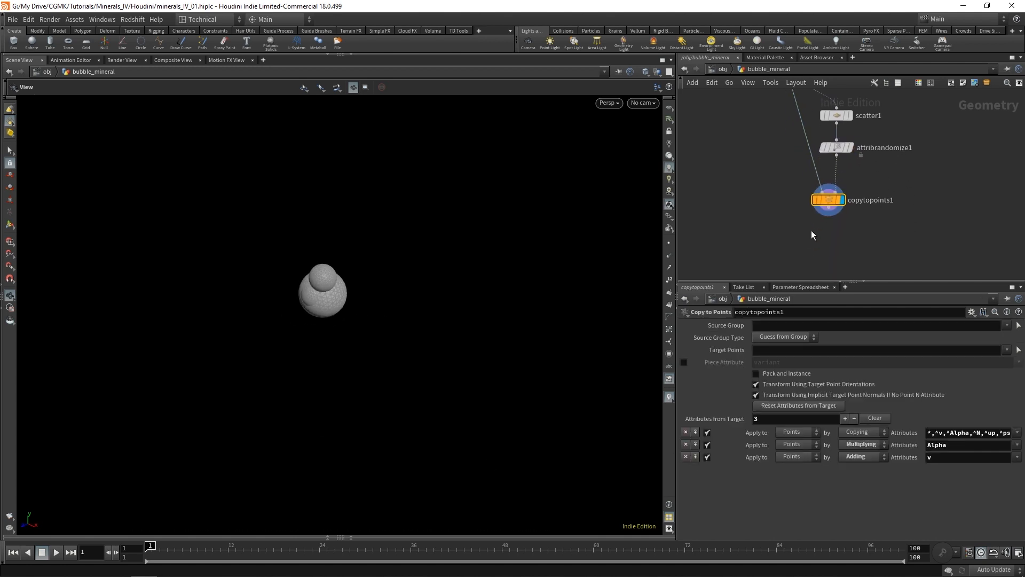
key(Tab)
text(merge)
key(Return)
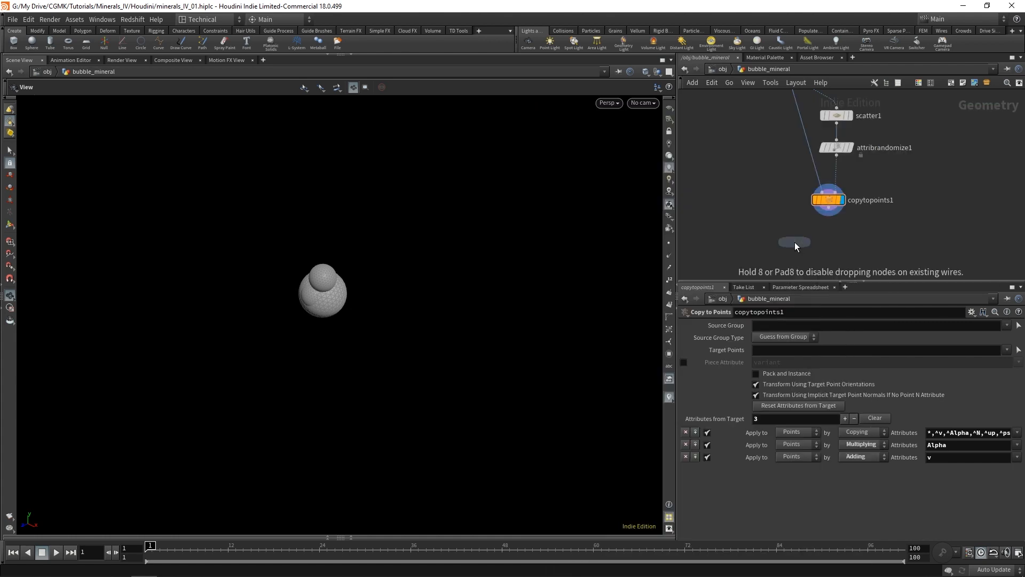
click(795, 241)
Connect the original sphere and the Copy to Points output to the Merge node and display the merged result
middle_drag(789, 87, 797, 134)
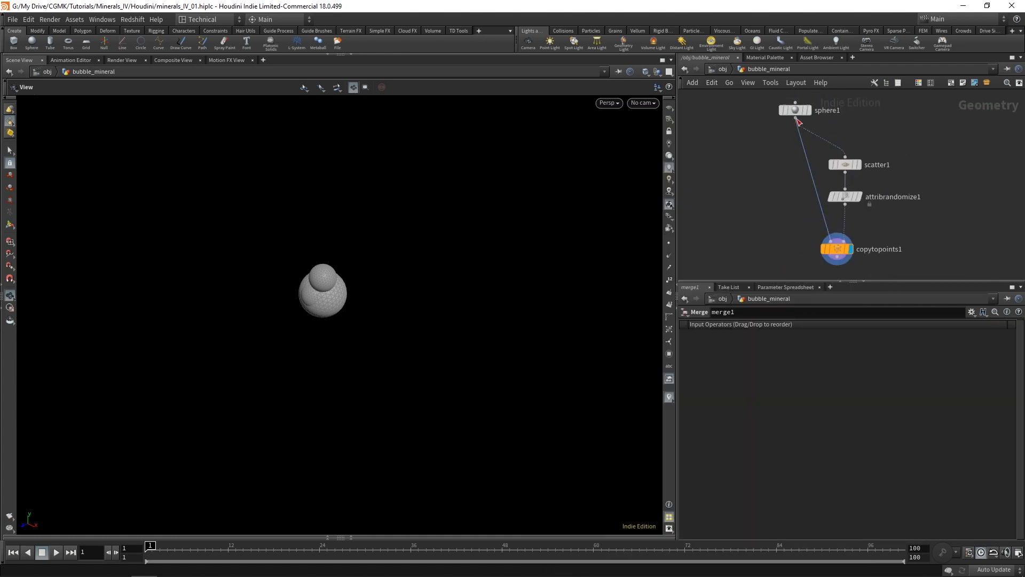
click(795, 118)
click(804, 227)
click(837, 208)
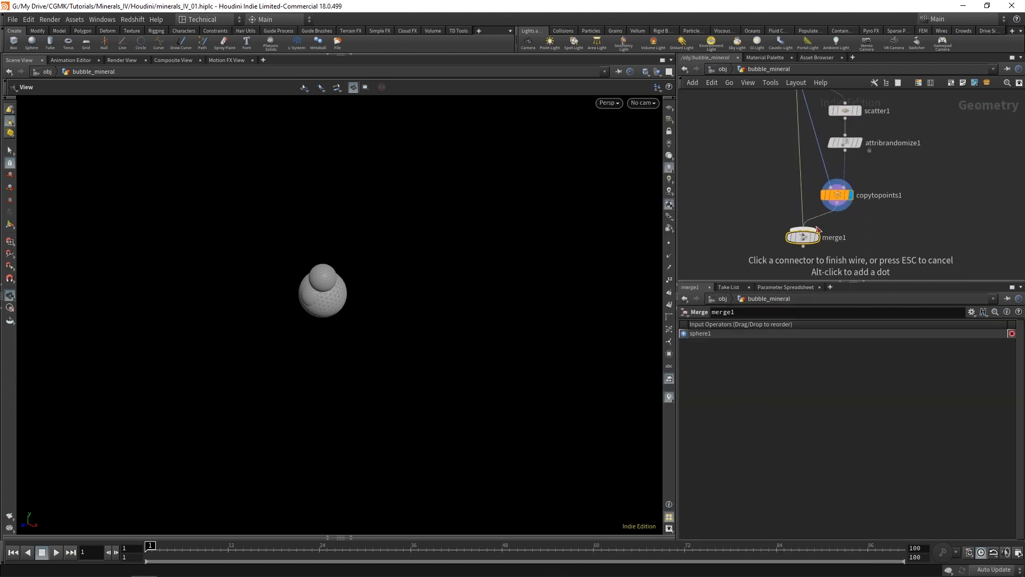
click(817, 230)
click(818, 238)
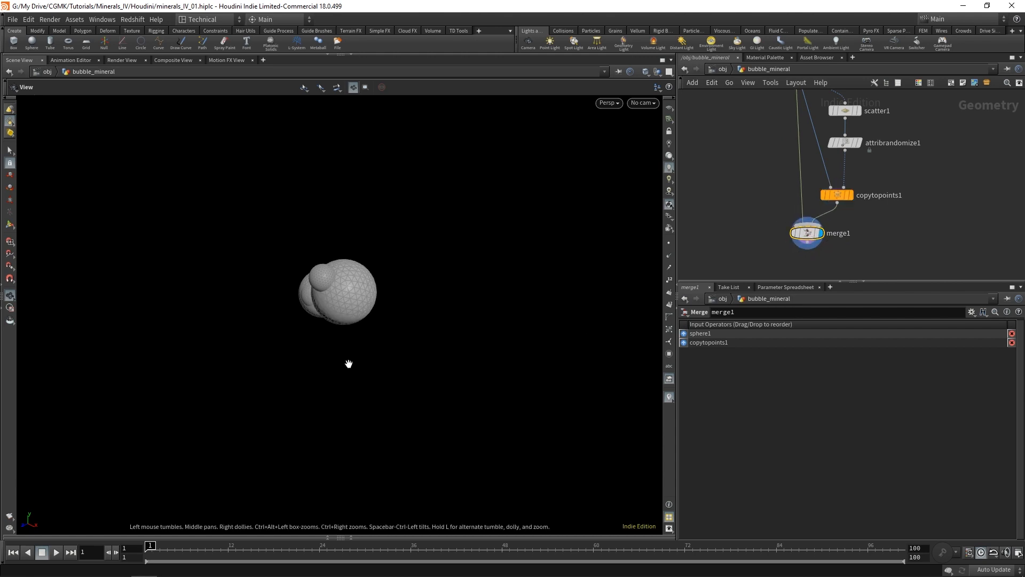
drag(349, 364, 413, 292)
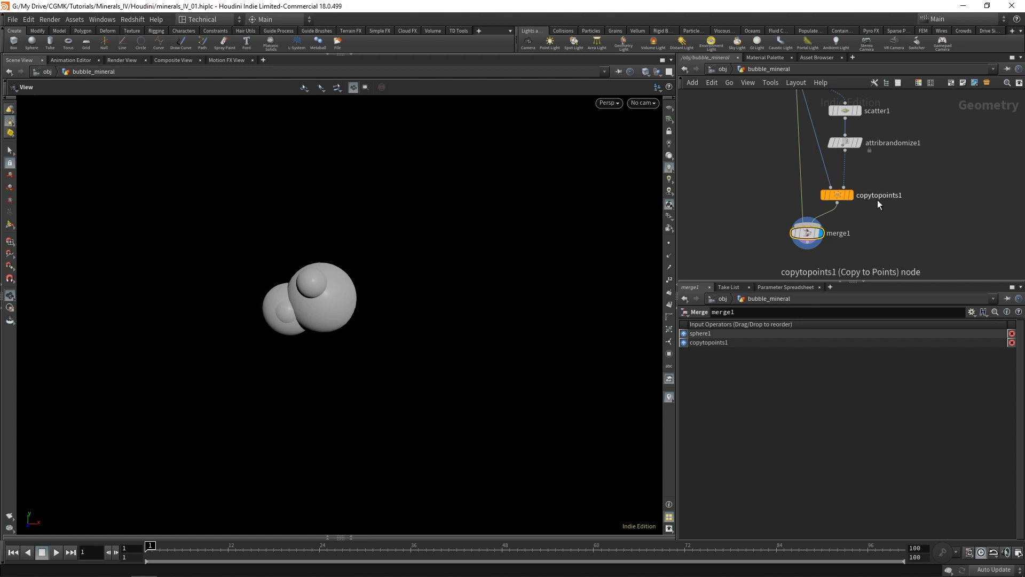
Examine the merged spheres from several angles in wireframe and shaded display to check how they overlap
middle_drag(893, 217, 845, 192)
scroll(878, 196, down, 2)
scroll(870, 187, up, 1)
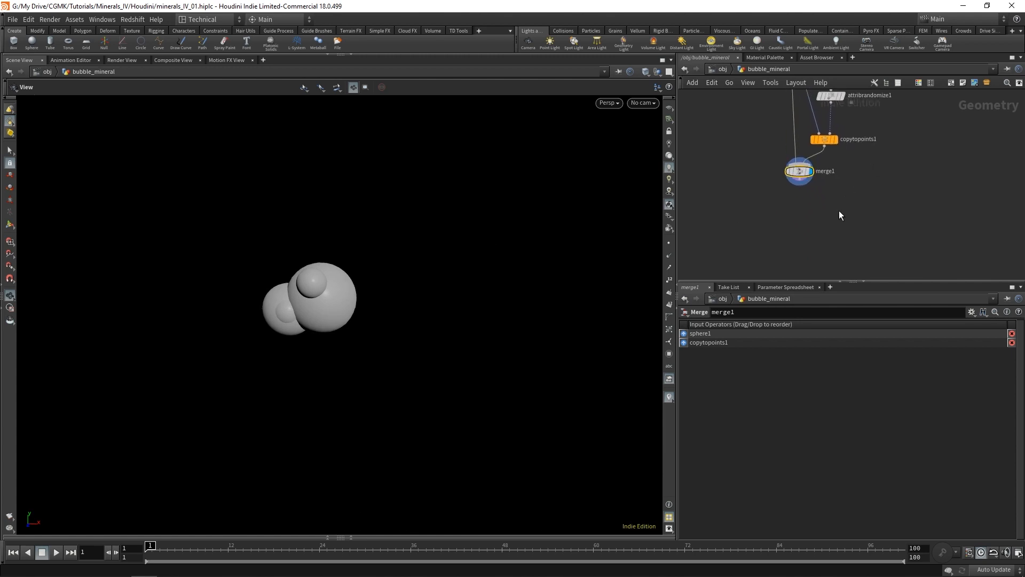
middle_drag(881, 90, 876, 122)
scroll(885, 195, down, 1)
middle_drag(850, 233, 850, 210)
scroll(839, 223, up, 2)
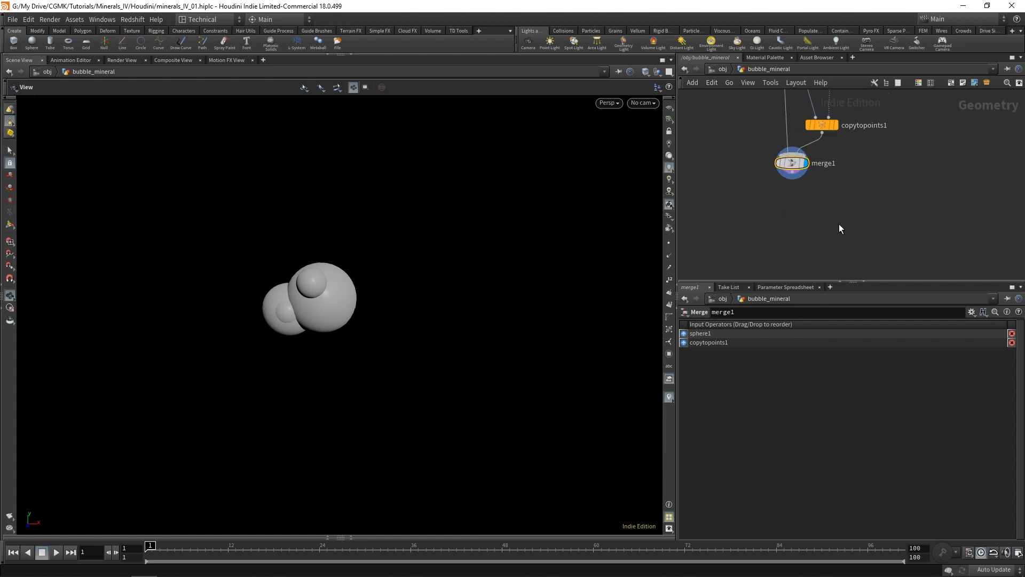
click(839, 223)
key(Tab)
click(829, 226)
drag(290, 296, 461, 303)
scroll(288, 305, up, 3)
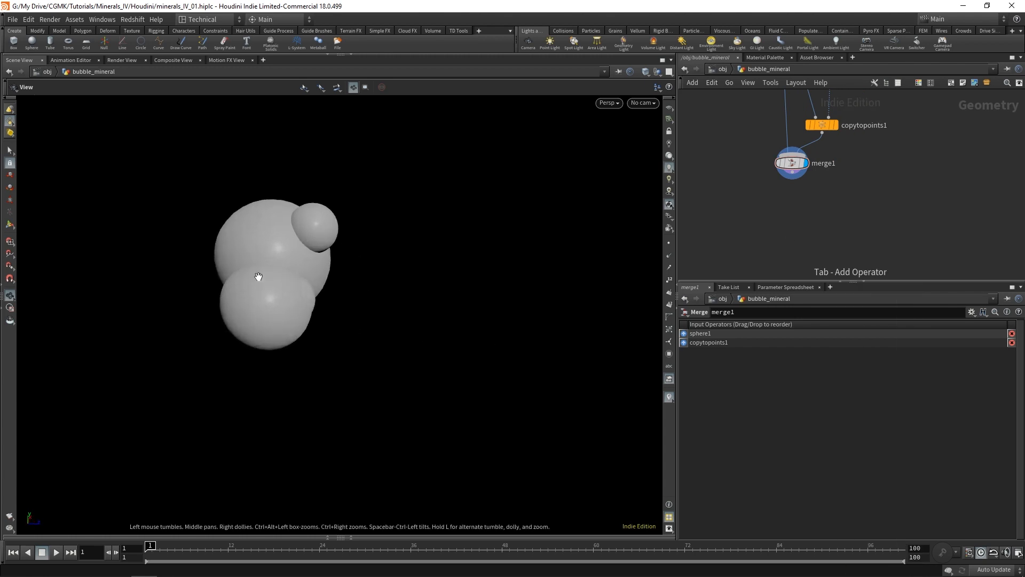
key(w)
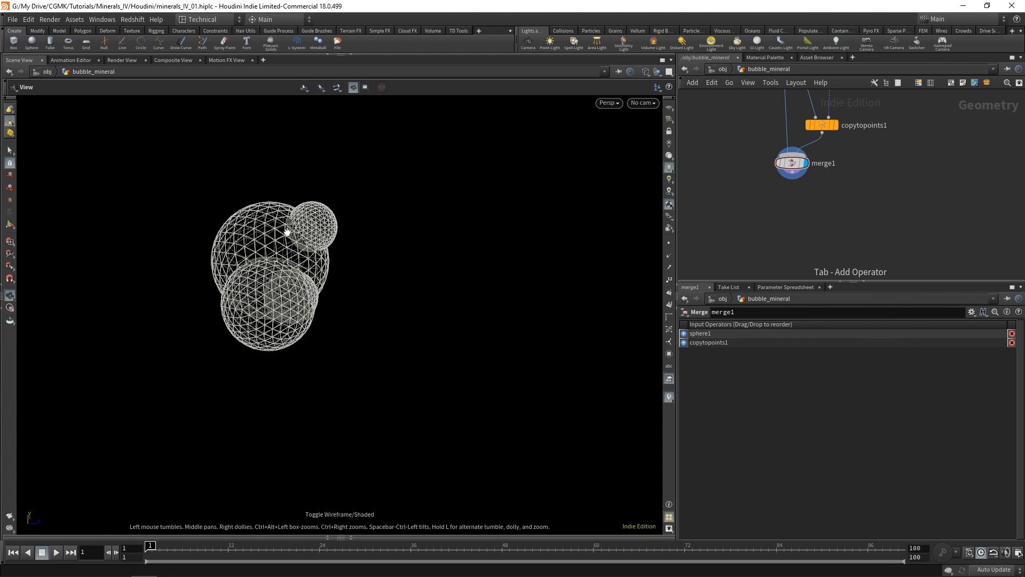
drag(287, 232, 272, 270)
key(w)
drag(338, 282, 234, 183)
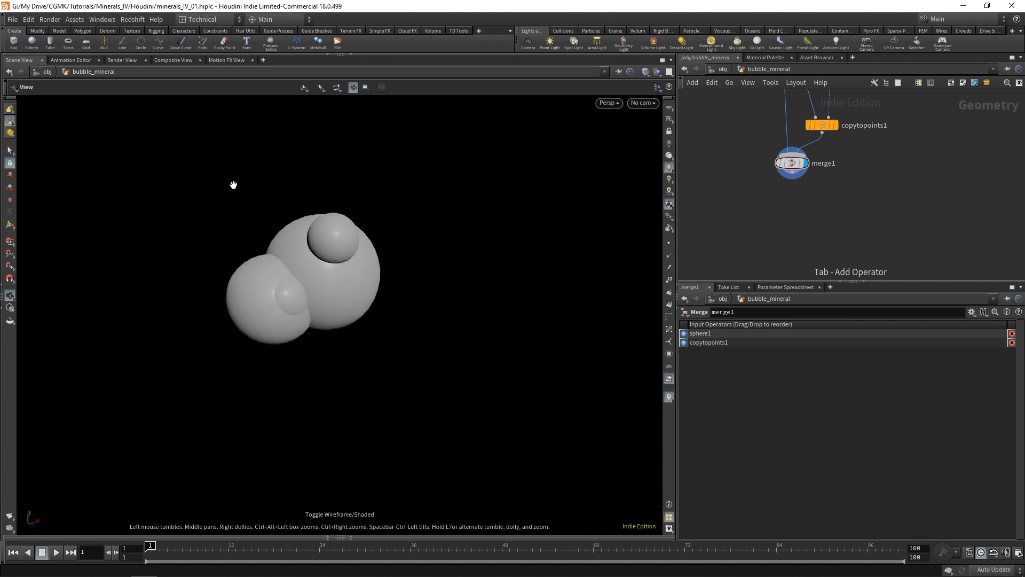
Add a VDB from Polygons node below the Merge node, feed the merged spheres into it and display its result
key(Tab)
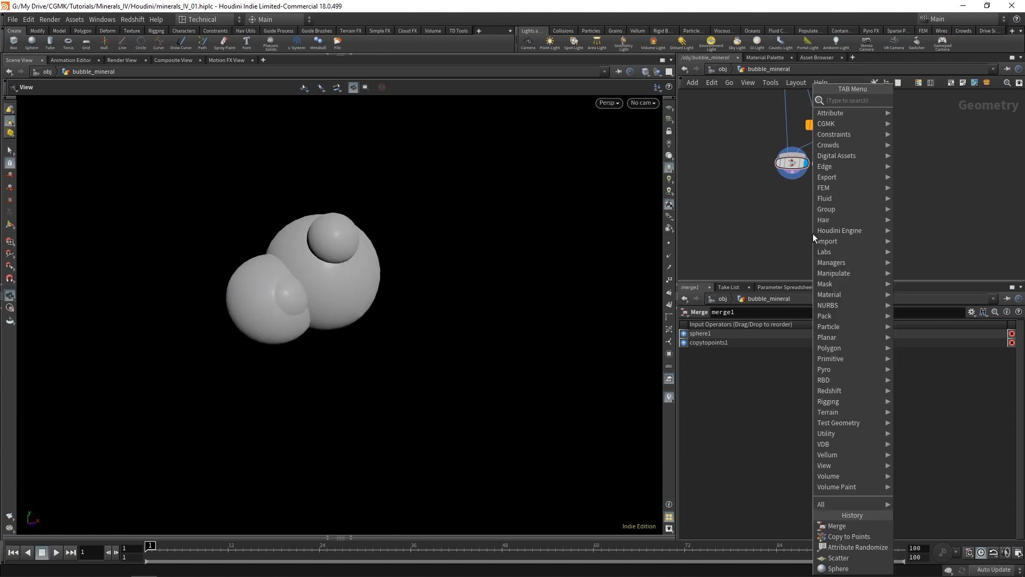
text(vdbp)
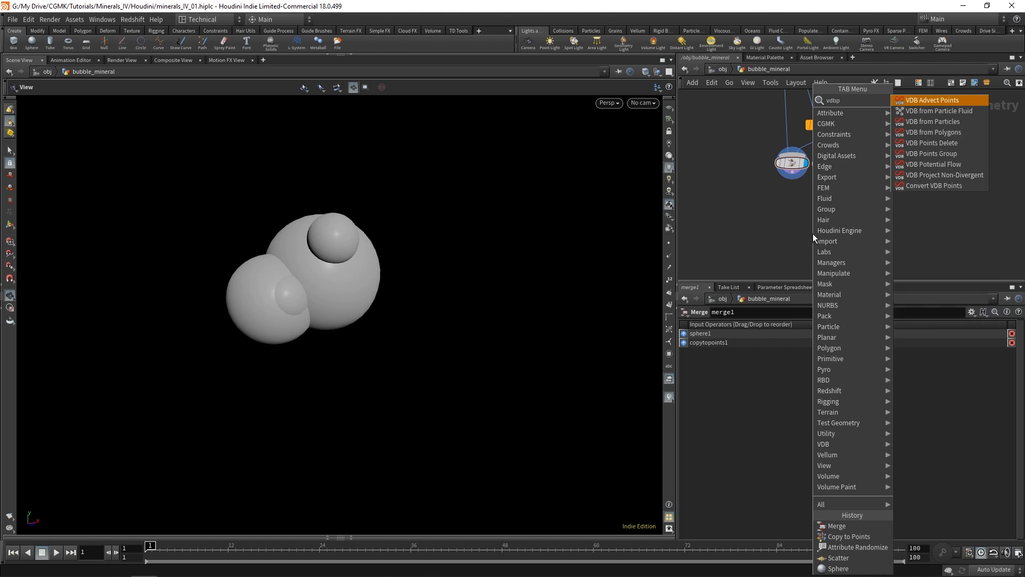
click(934, 133)
click(841, 213)
click(792, 169)
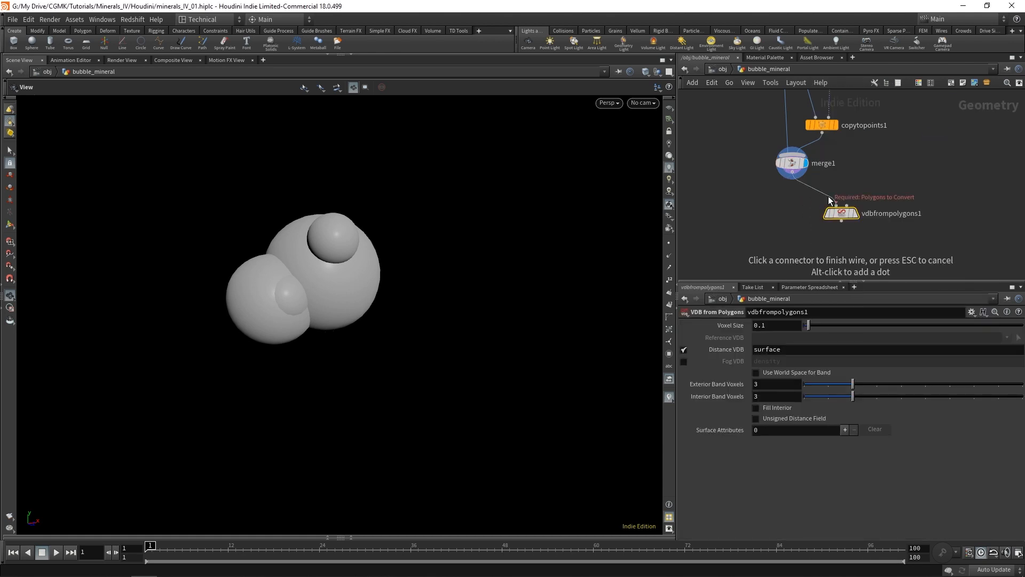
click(836, 208)
click(850, 214)
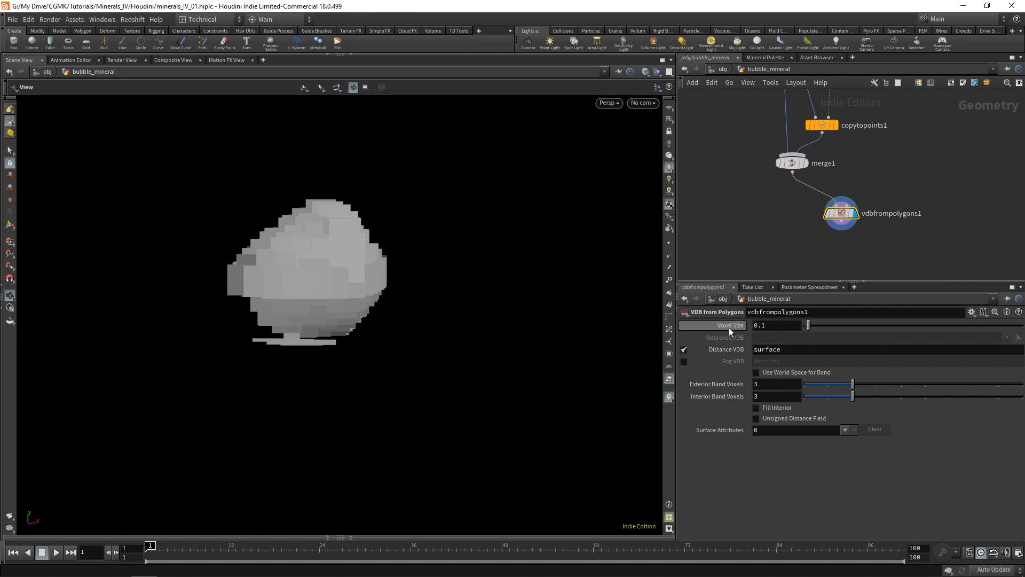
Set the VDB from Polygons voxel size to 0.01
drag(768, 325, 703, 335)
text(0.01)
key(Return)
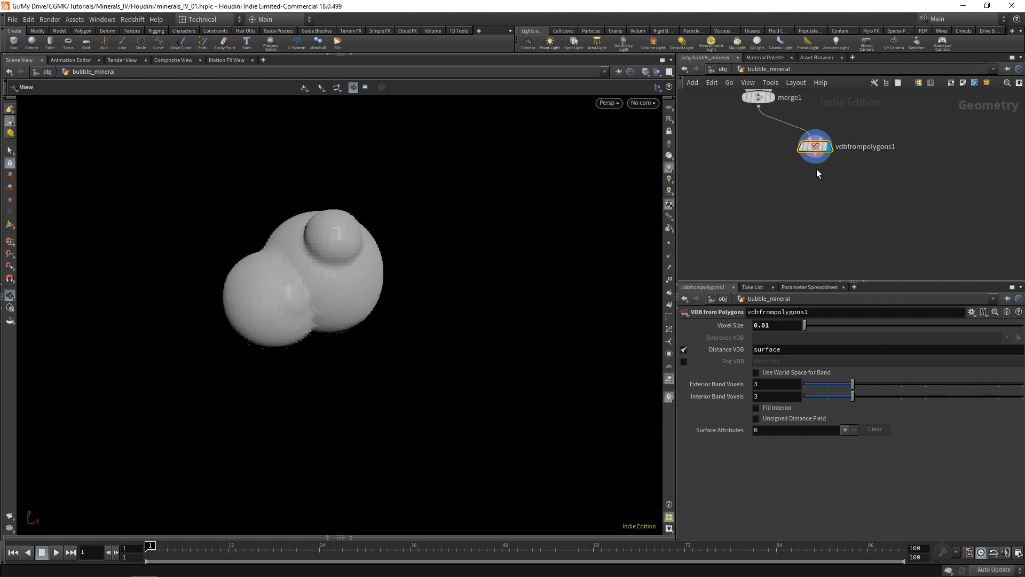
Add a VDB Smooth node below VDB from Polygons, connected to its output, and display the smoothed volume
key(Tab)
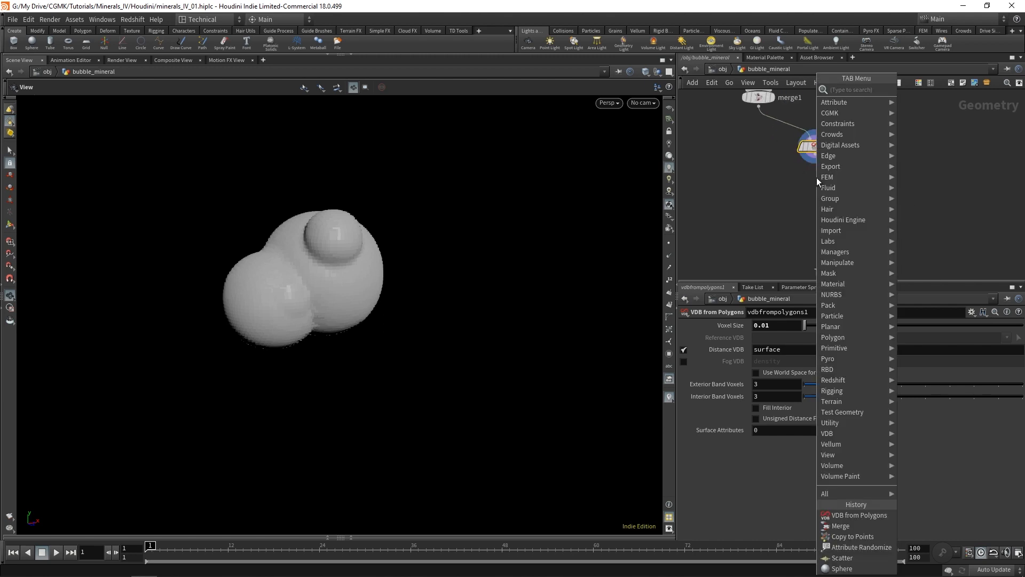
text(vdbsmoo)
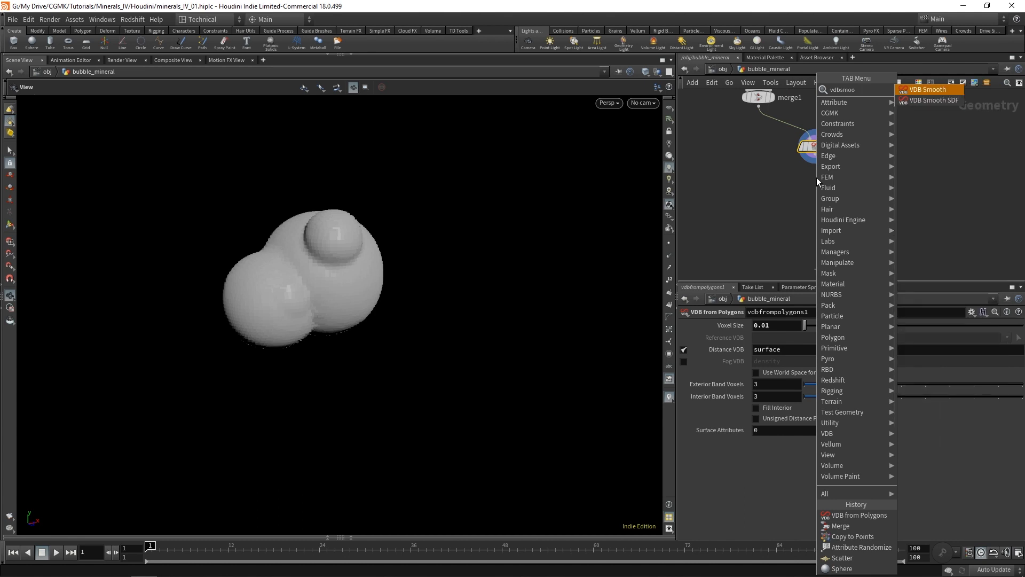
key(Return)
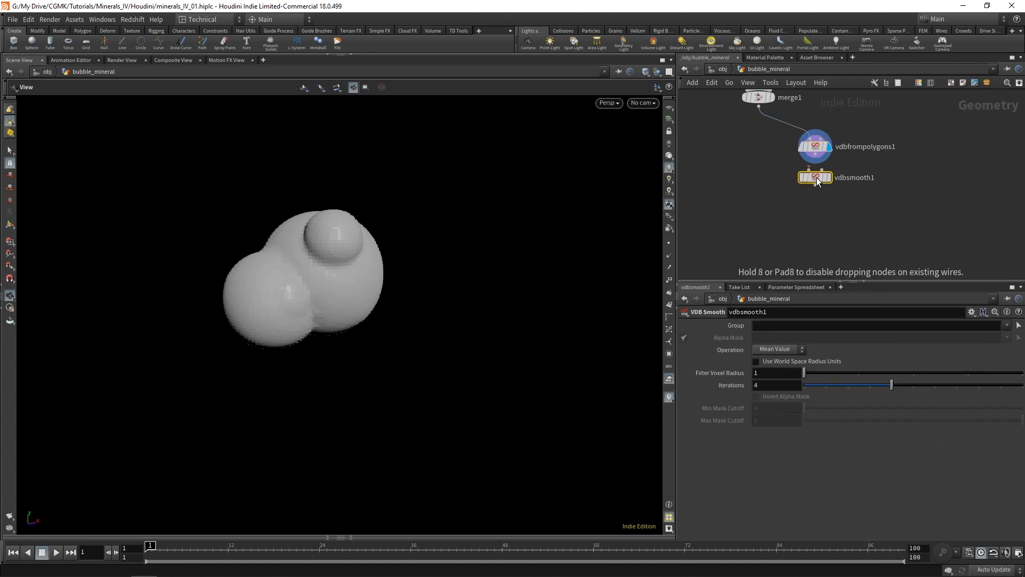
click(818, 184)
click(816, 158)
click(810, 176)
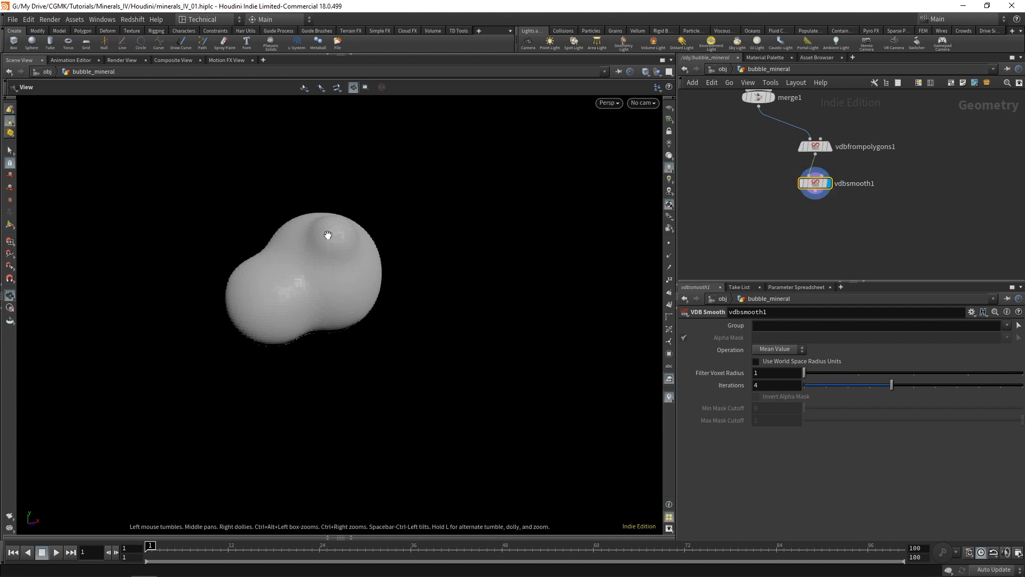
middle_drag(924, 150, 921, 128)
drag(812, 163, 817, 169)
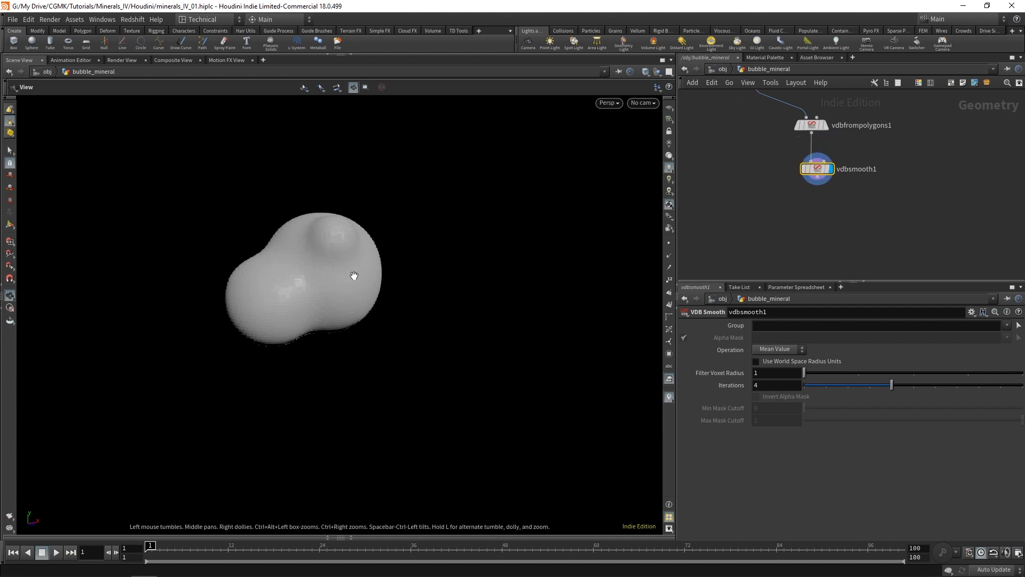
Add a Convert VDB node after VDB Smooth and set it to convert to Polygons, displaying its result
key(Tab)
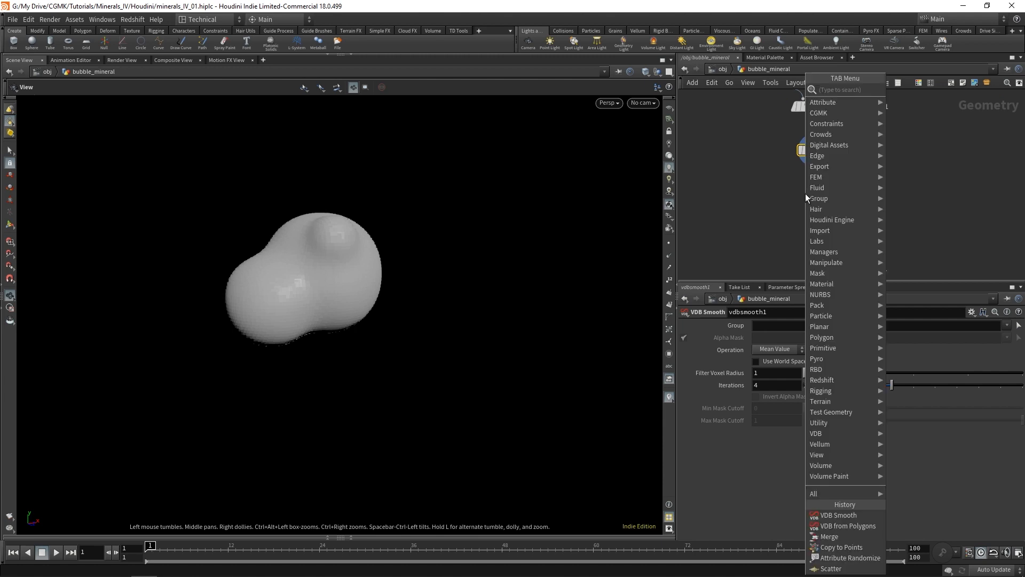
text(convert)
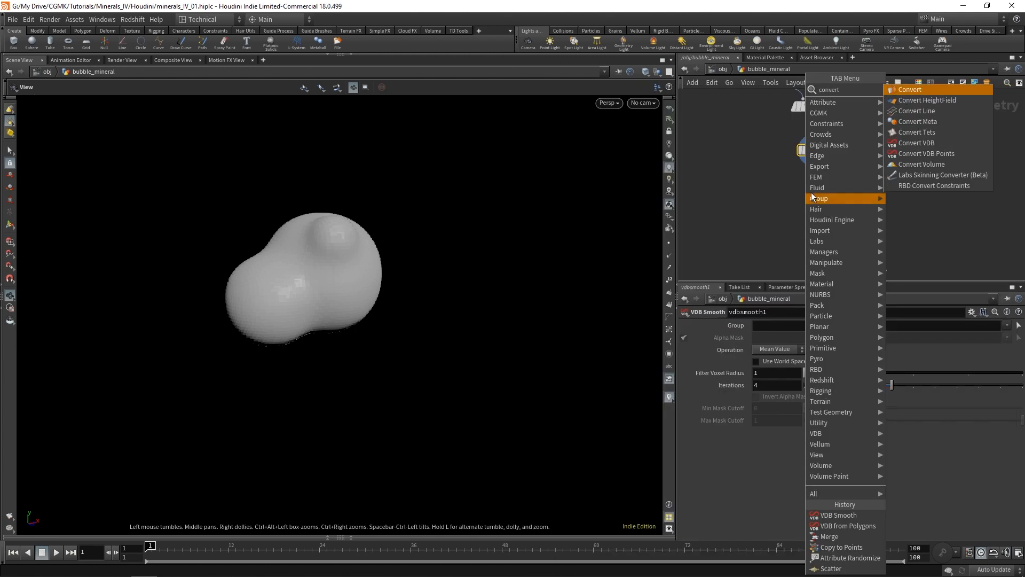
click(916, 143)
click(822, 192)
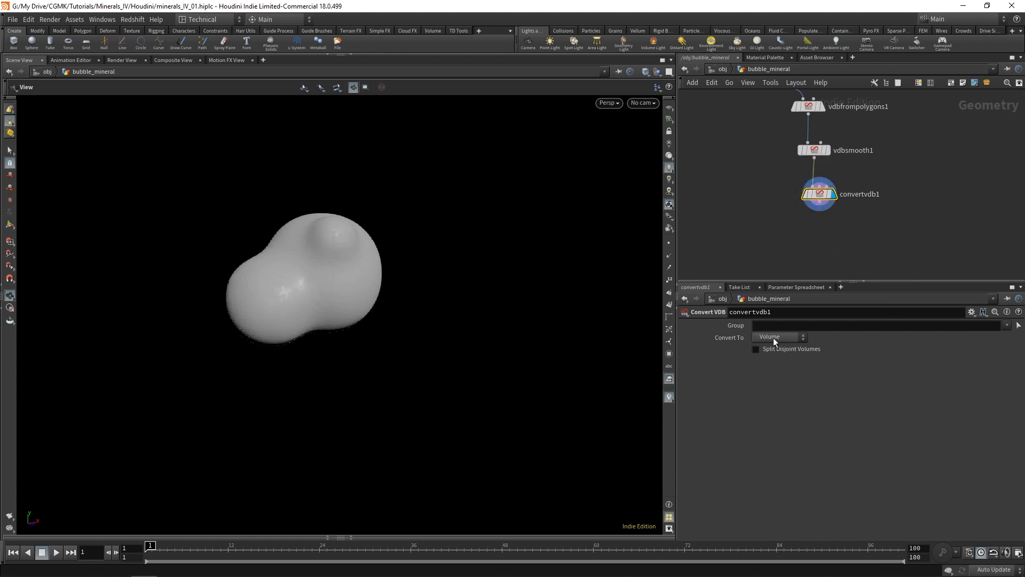
click(779, 370)
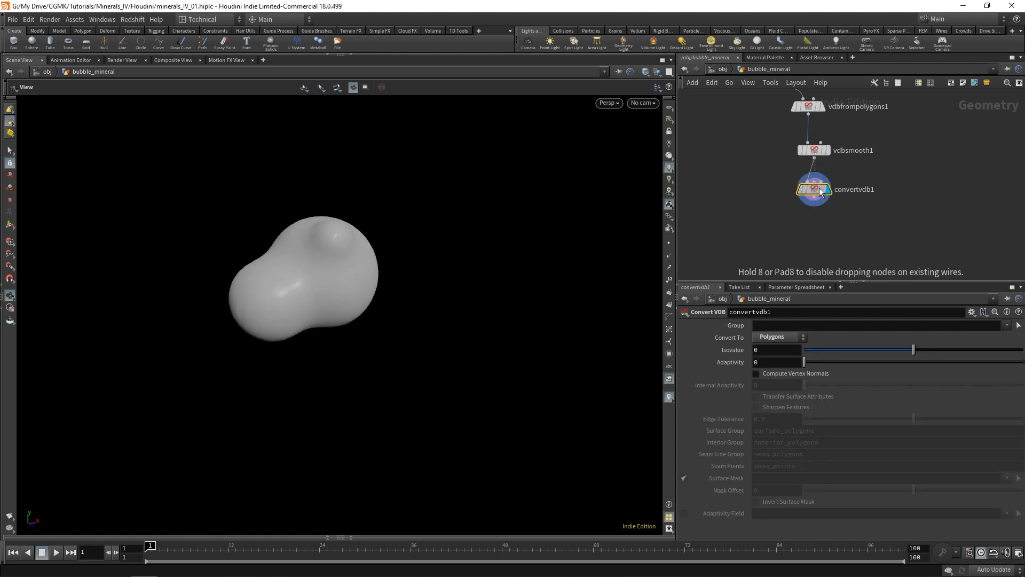
Add a second Scatter node below Convert VDB, connect it to the converted mesh and display the scattered points
key(Tab)
text(scatt)
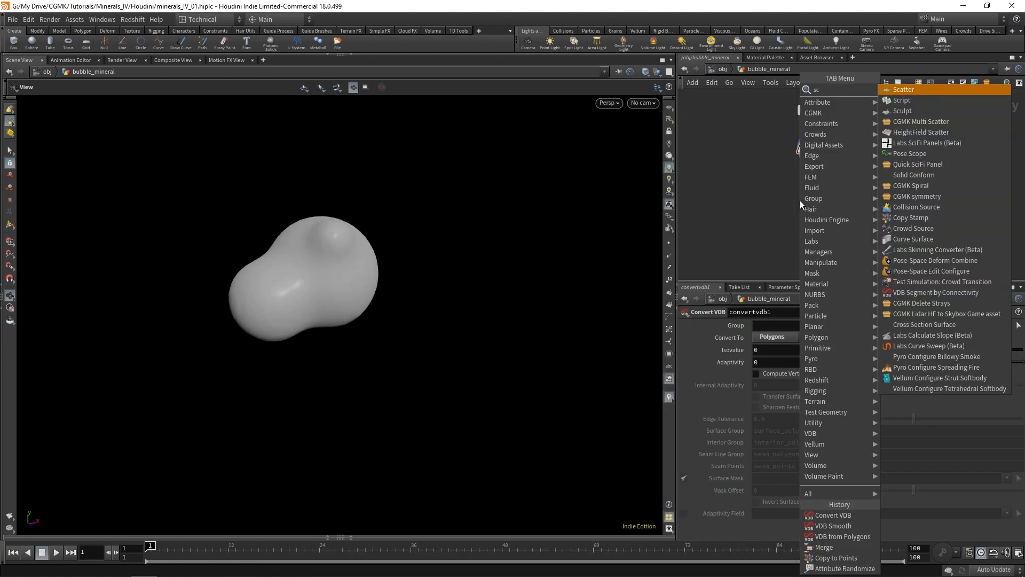
click(800, 200)
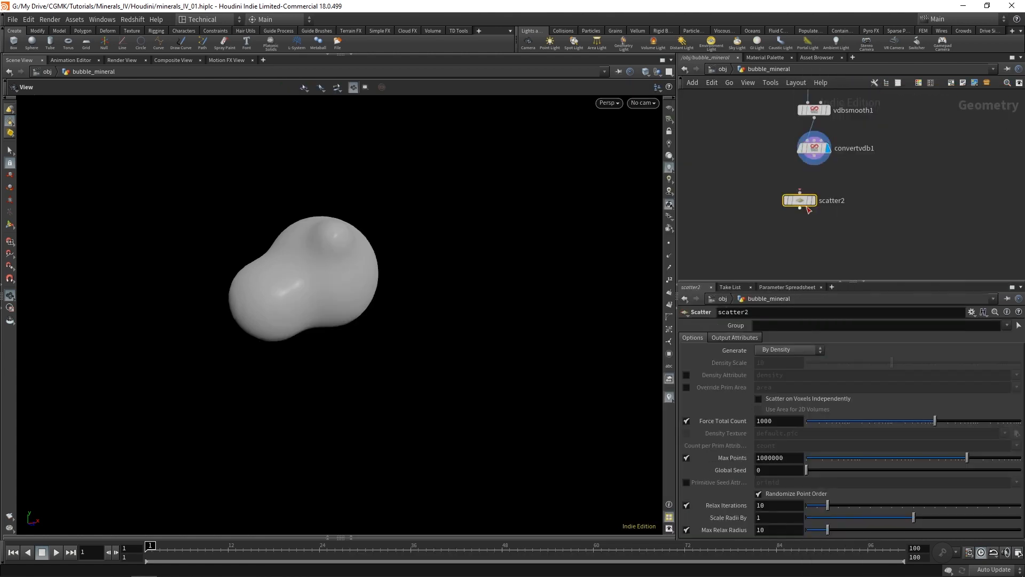
click(814, 158)
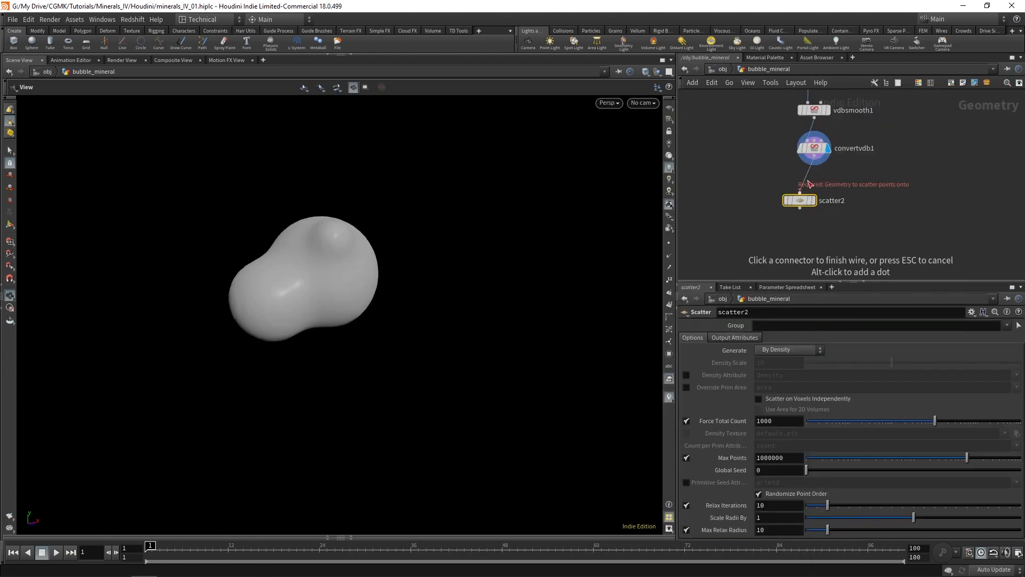
drag(804, 202, 816, 194)
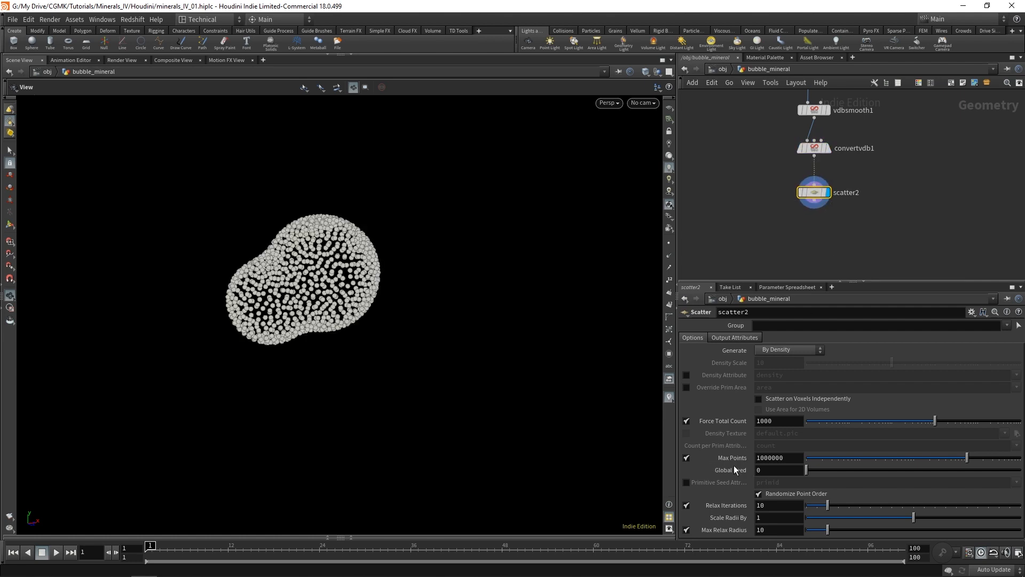
On the second Scatter node, turn off Relax Iterations, set the Global Seed to 1.05 and force the total count to 3
click(686, 505)
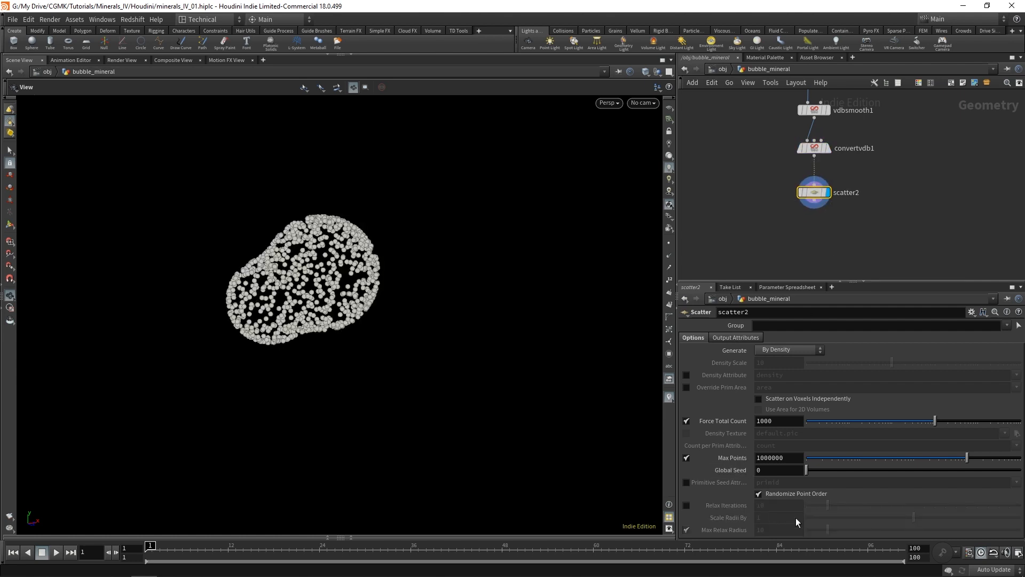
click(829, 470)
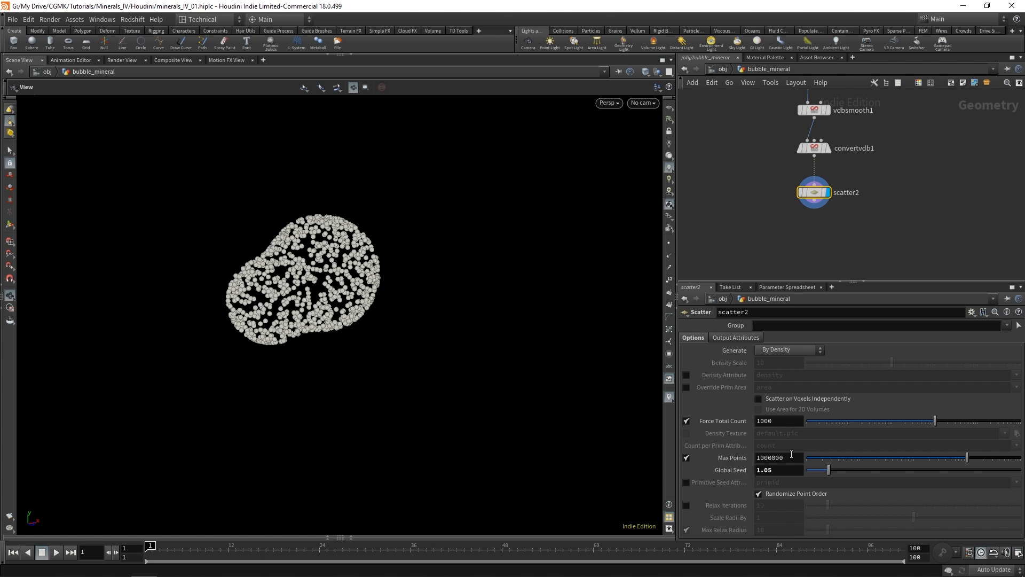
double_click(776, 420)
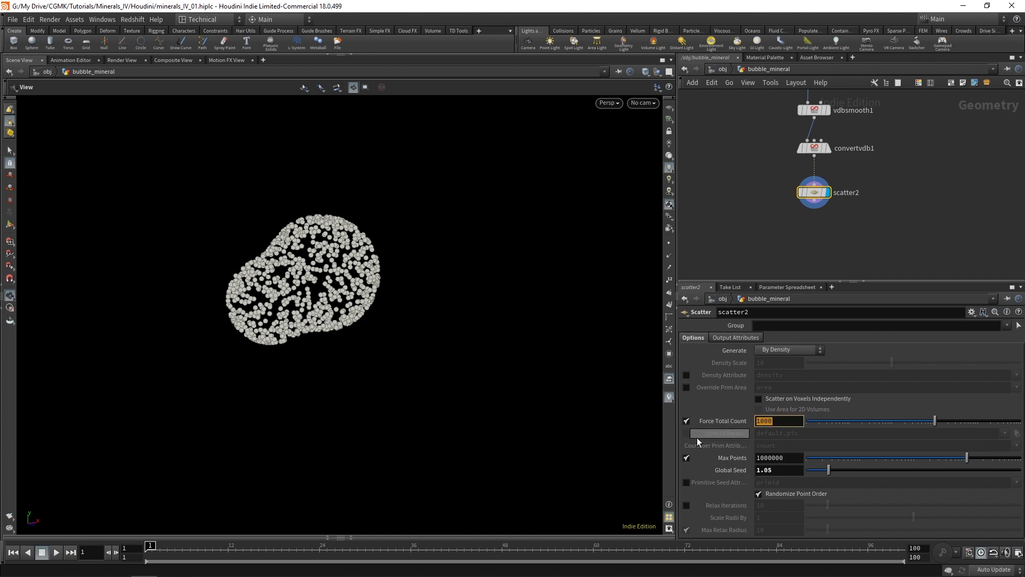
text(3)
key(Return)
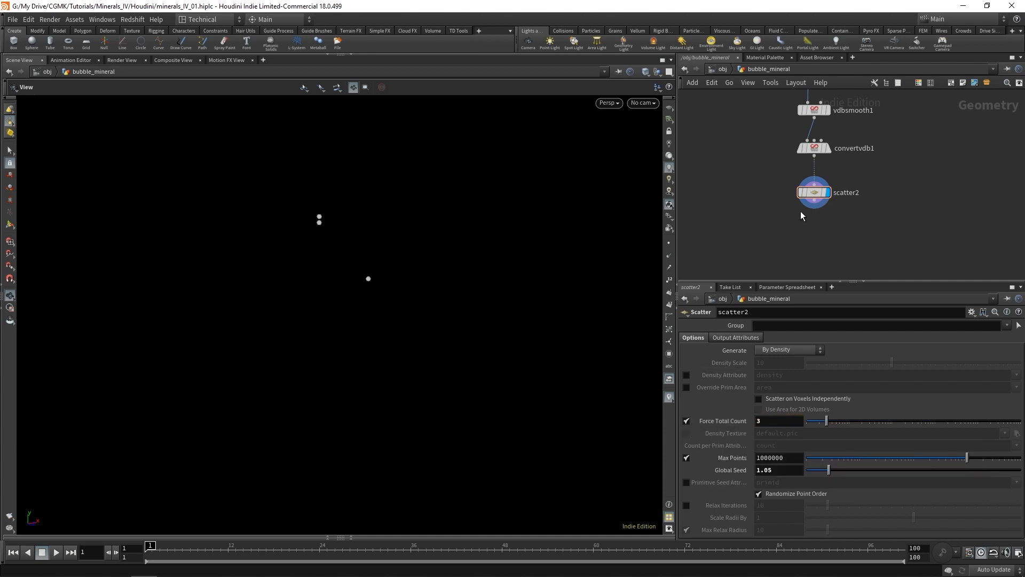
Add a second Copy to Points node below the scatter2 node
scroll(852, 235, down, 3)
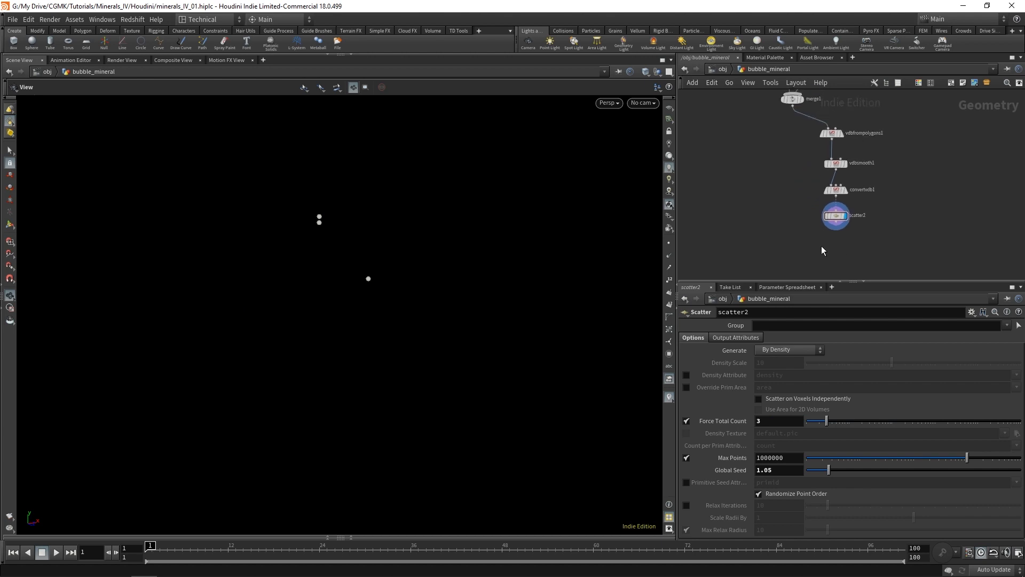
key(Tab)
text(copyt)
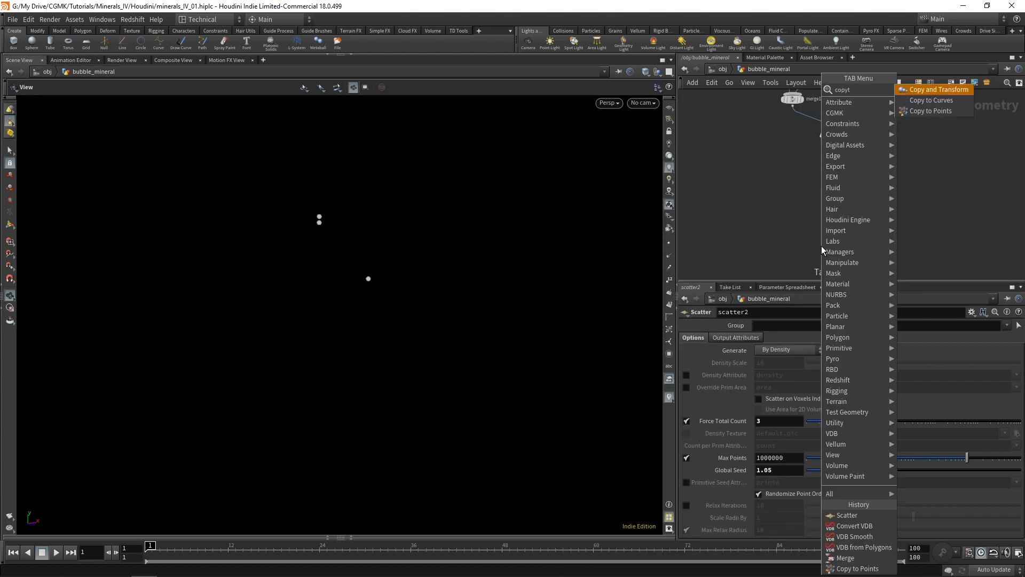
click(925, 110)
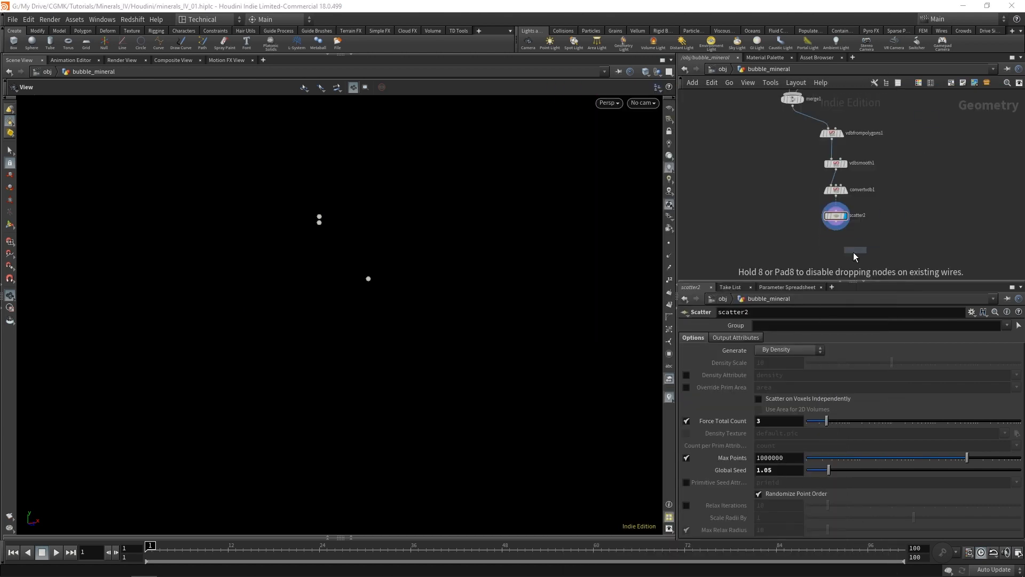
click(854, 263)
scroll(860, 213, up, 5)
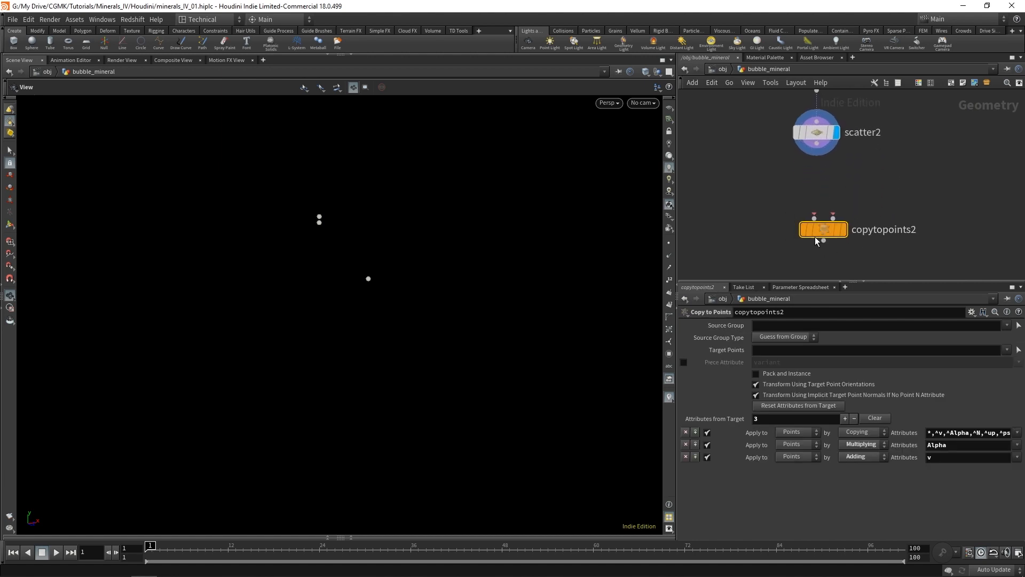
Add an Attribute Randomize node below scatter2, connect it to the scattered points and display its result
key(Tab)
text(attribrand)
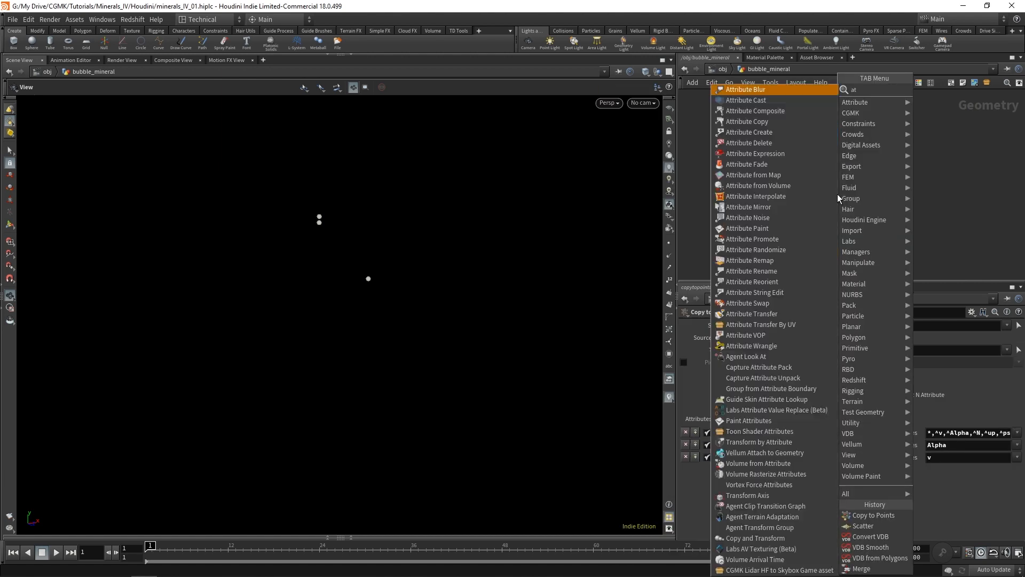
key(Return)
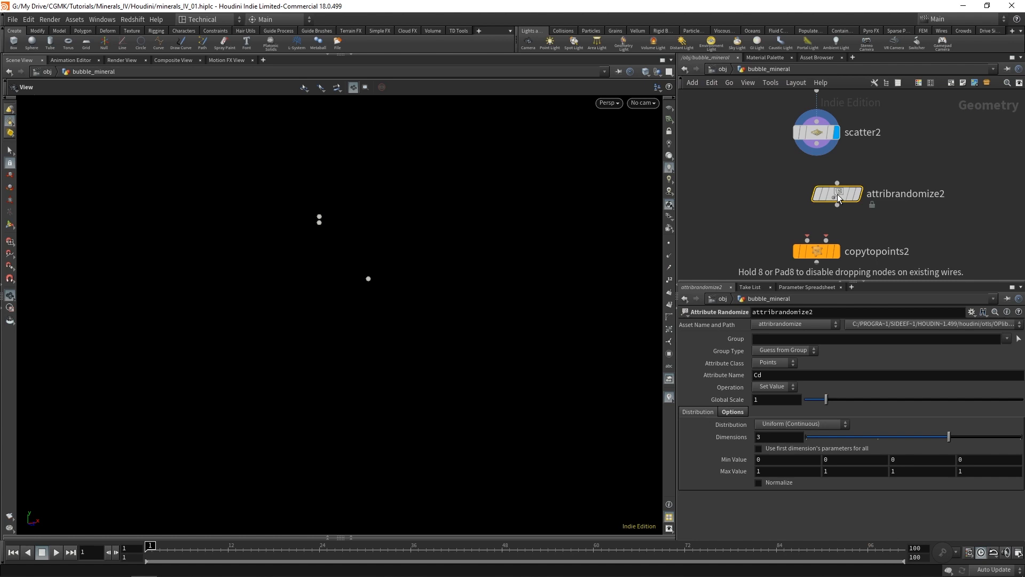
click(838, 194)
drag(835, 194, 815, 176)
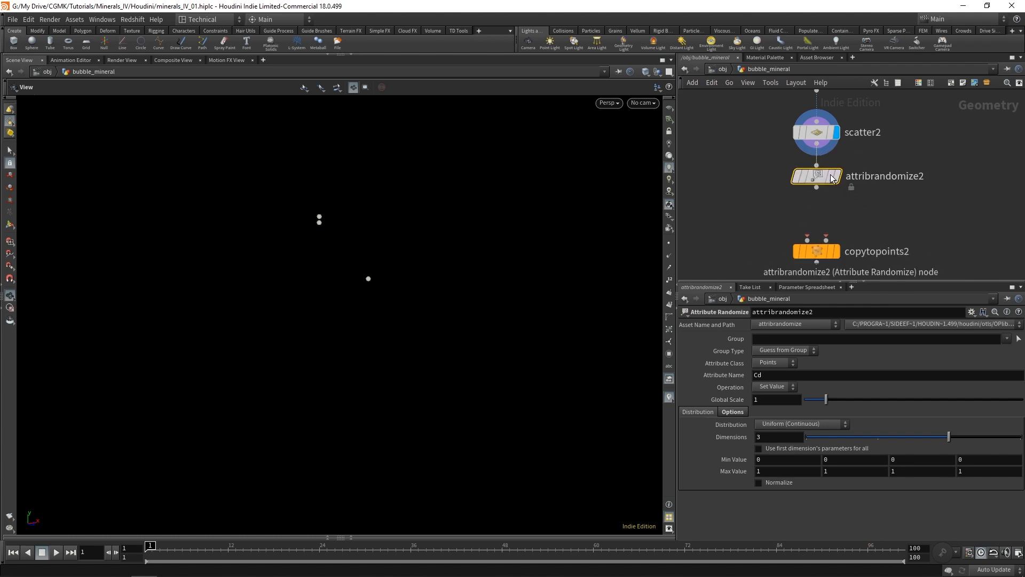
click(836, 175)
Set the new Attribute Randomize node to affect the pscale attribute with 1 dimension
double_click(785, 373)
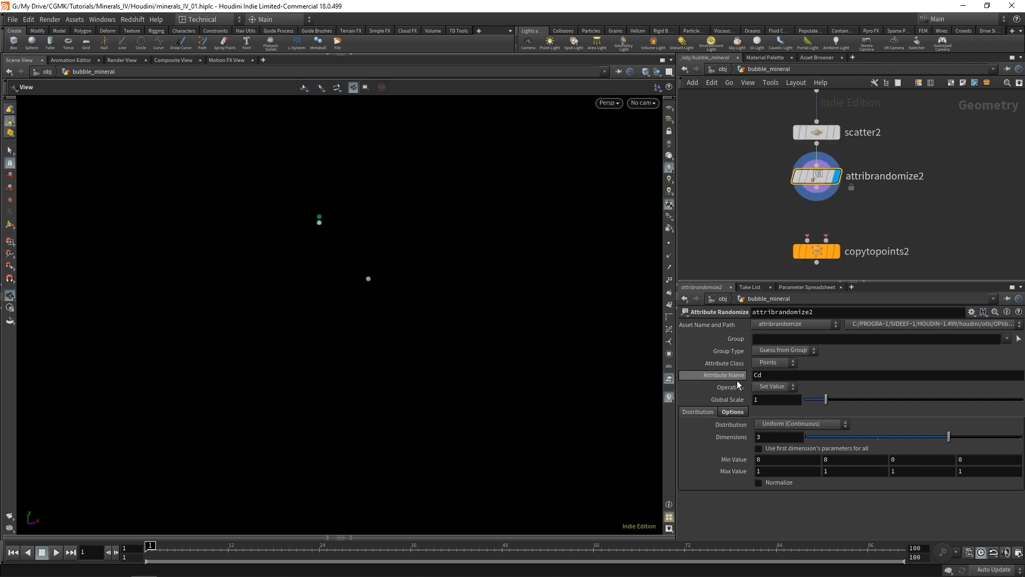
text(pscale)
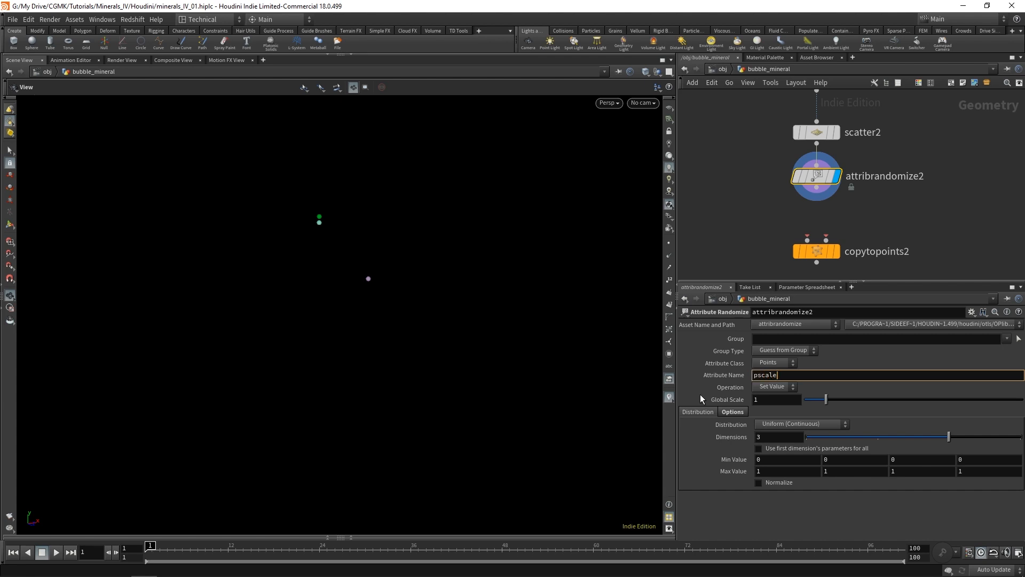
key(Return)
click(809, 437)
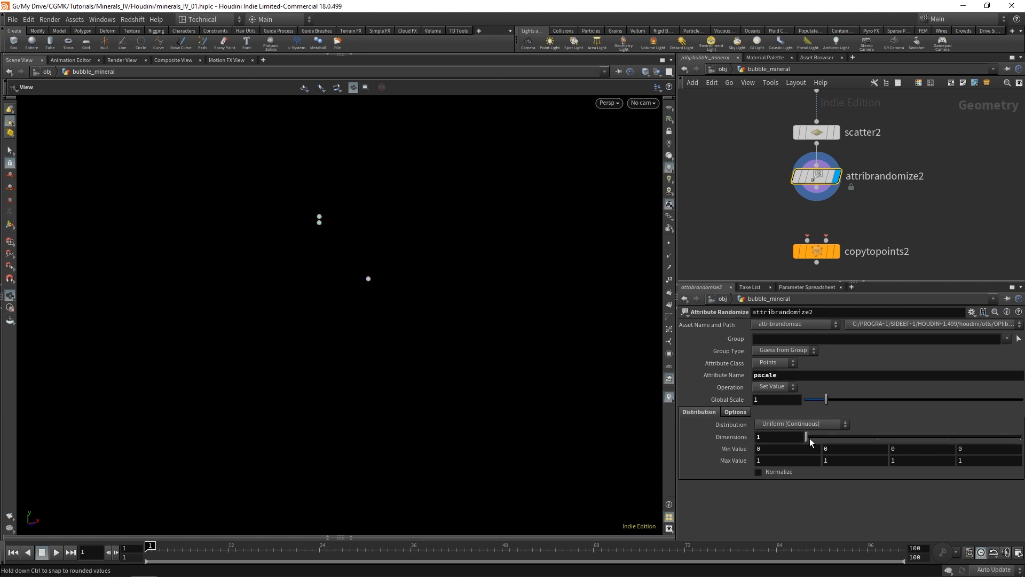
Set the pscale randomization's minimum value to 0.4 and maximum value to 0.8
click(768, 452)
text(0.4)
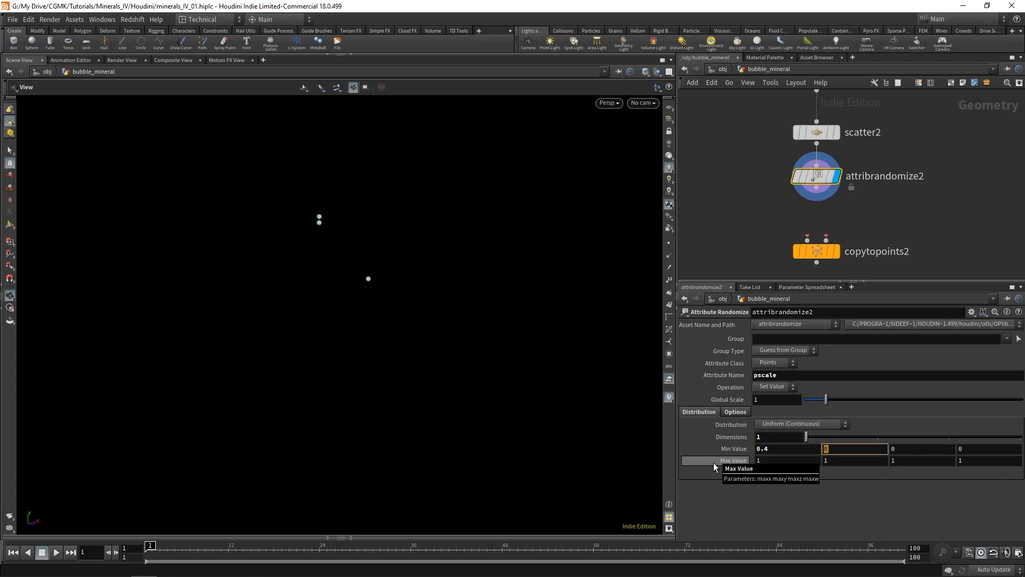
key(Tab)
click(773, 461)
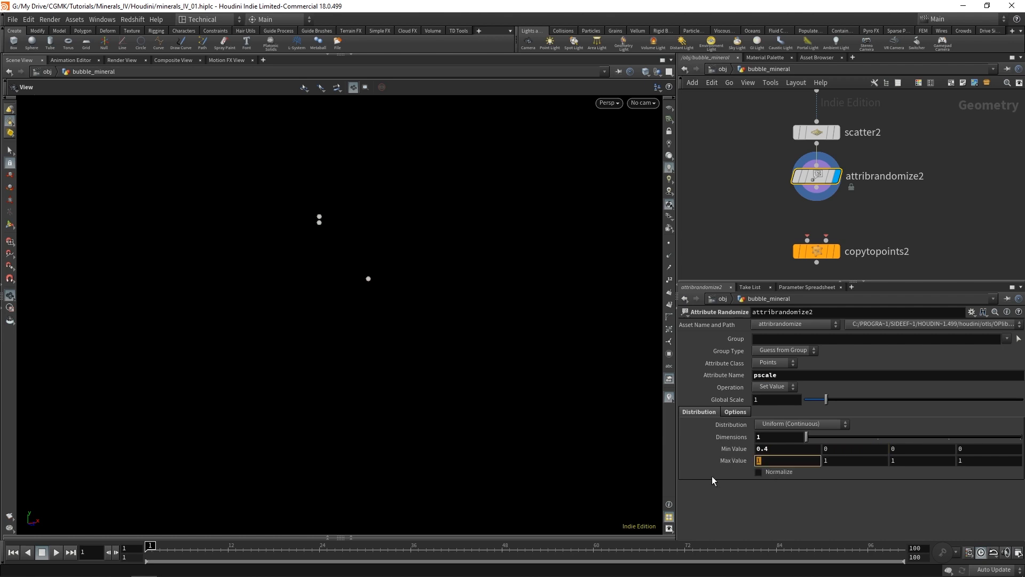
text(0.8)
key(Return)
Rename the new Attribute Randomize node to attribrandomize_pscale
middle_drag(865, 219, 859, 194)
double_click(909, 152)
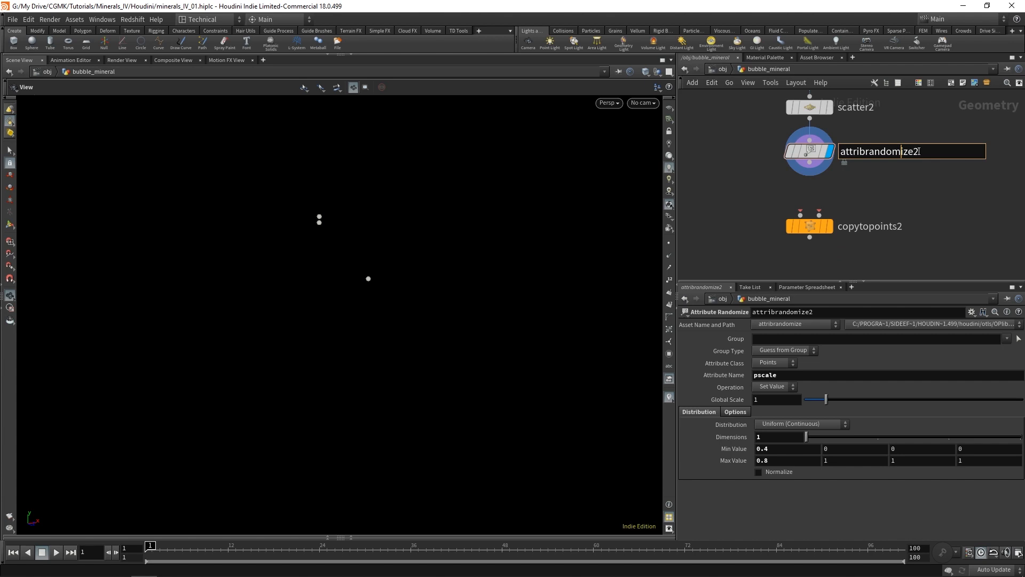
text(_pscale)
key(Return)
Display the sphere1 result and the merge1 result to examine the source sphere and the merged spheres from another angle
middle_drag(933, 165, 833, 261)
scroll(917, 195, down, 3)
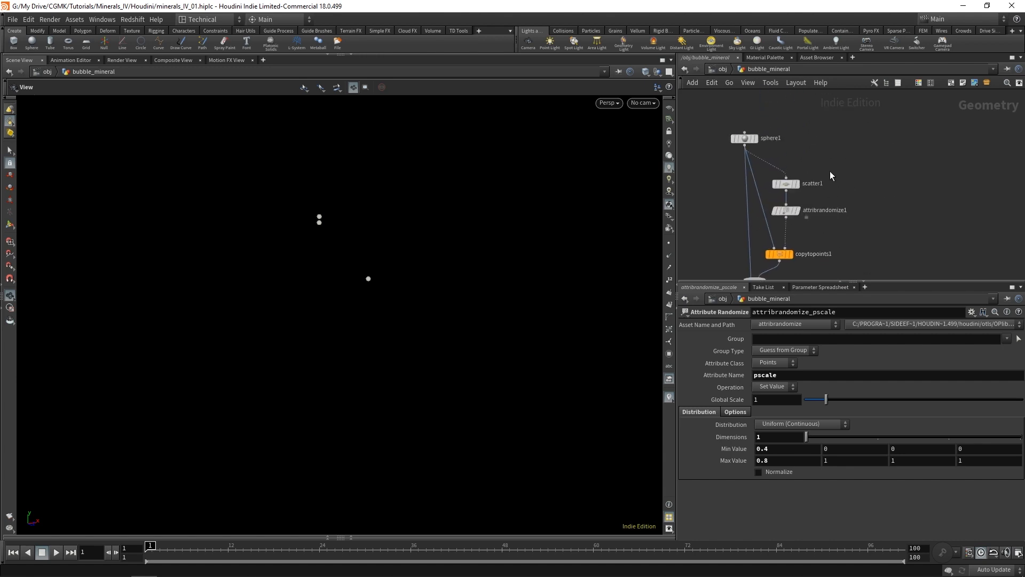
click(757, 139)
click(745, 138)
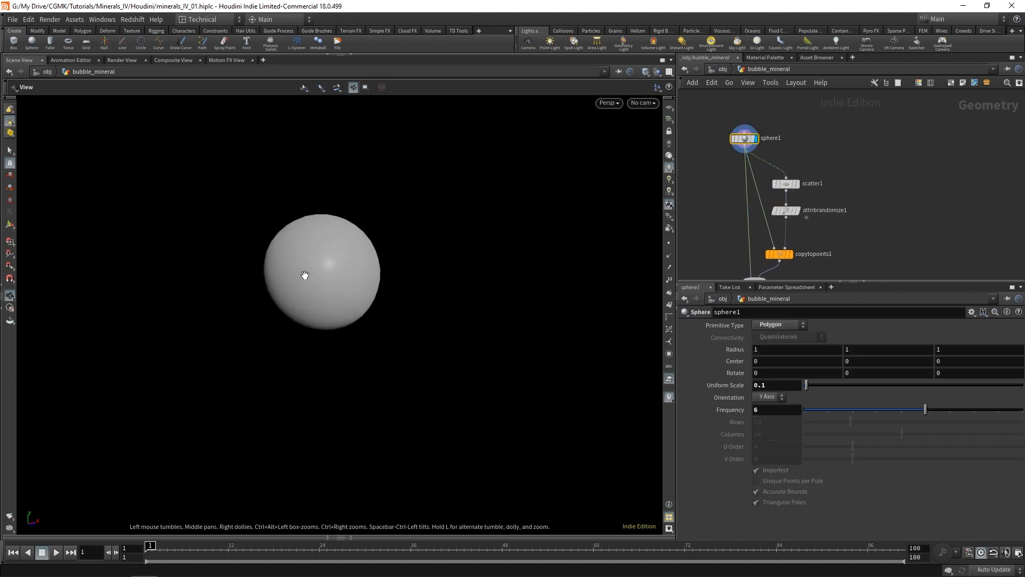
middle_drag(877, 207, 856, 104)
middle_drag(845, 202, 848, 185)
click(747, 164)
click(738, 162)
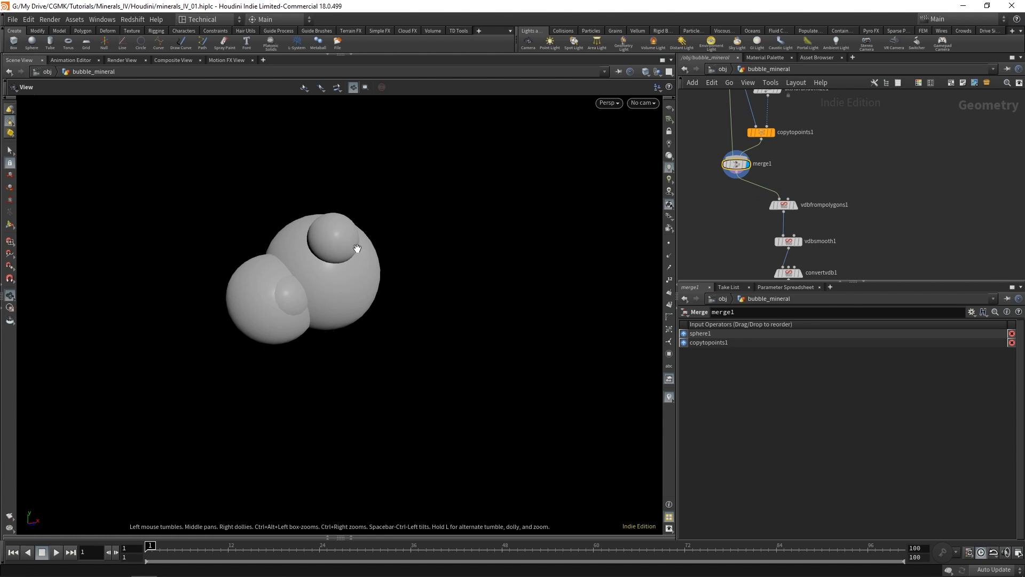
drag(357, 248, 379, 312)
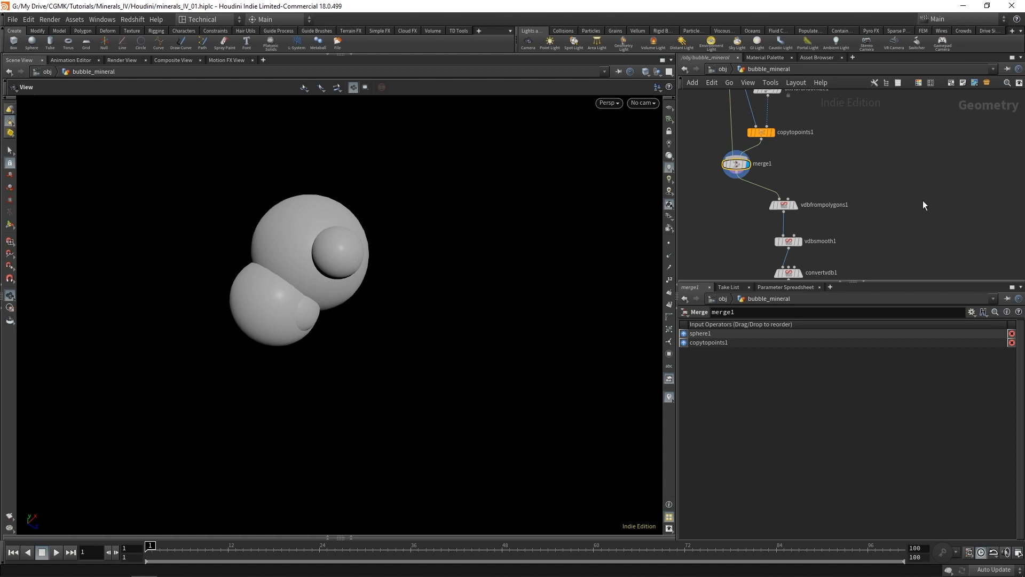
Duplicate the attribrandomize_pscale node and place the copy below it, connected to its output
middle_drag(876, 278, 865, 184)
middle_drag(835, 257, 831, 225)
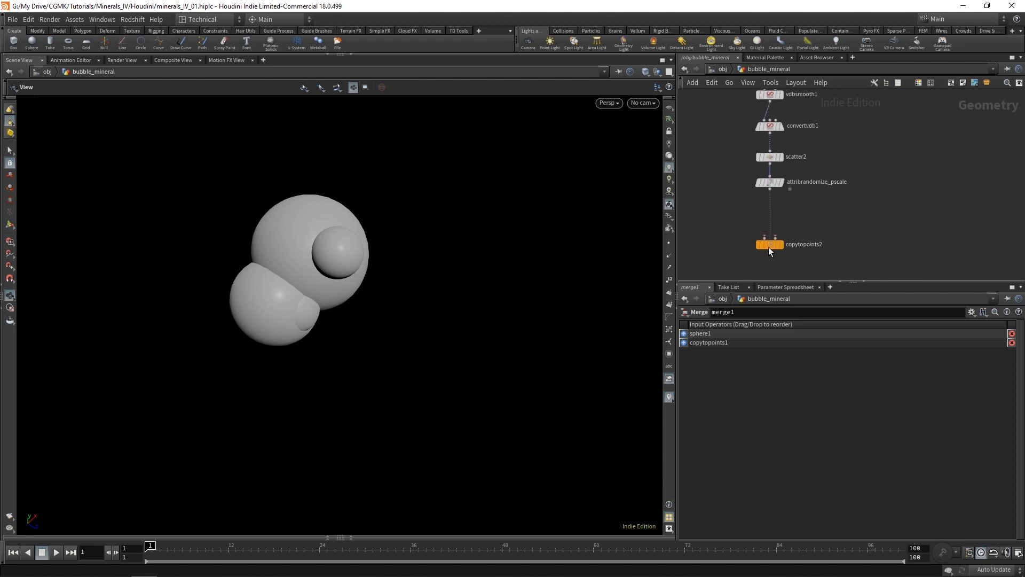
scroll(785, 221, up, 3)
alt+drag(767, 172, 774, 225)
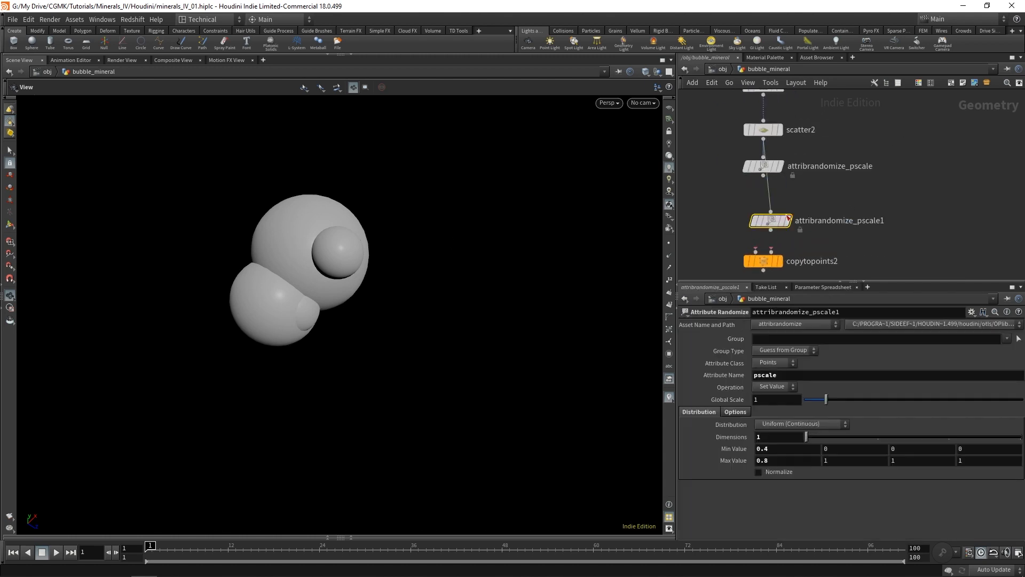
Rename the duplicated node to attribrandomize_orient and align it under attribrandomize_pscale
double_click(872, 220)
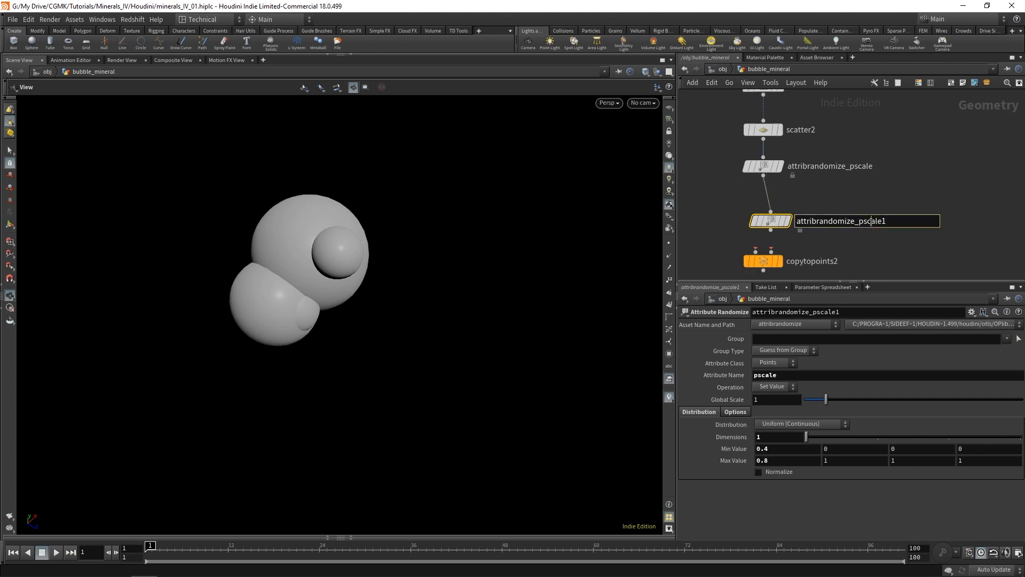
drag(859, 221, 943, 229)
text(orietn)
key(BackSpace)
key(BackSpace)
text(nt)
key(Return)
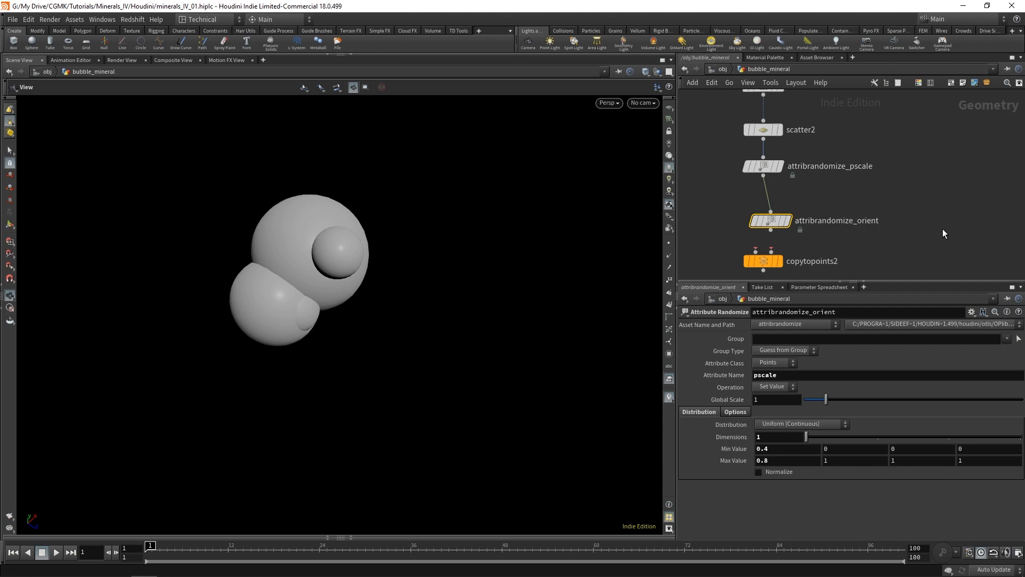
drag(772, 221, 764, 209)
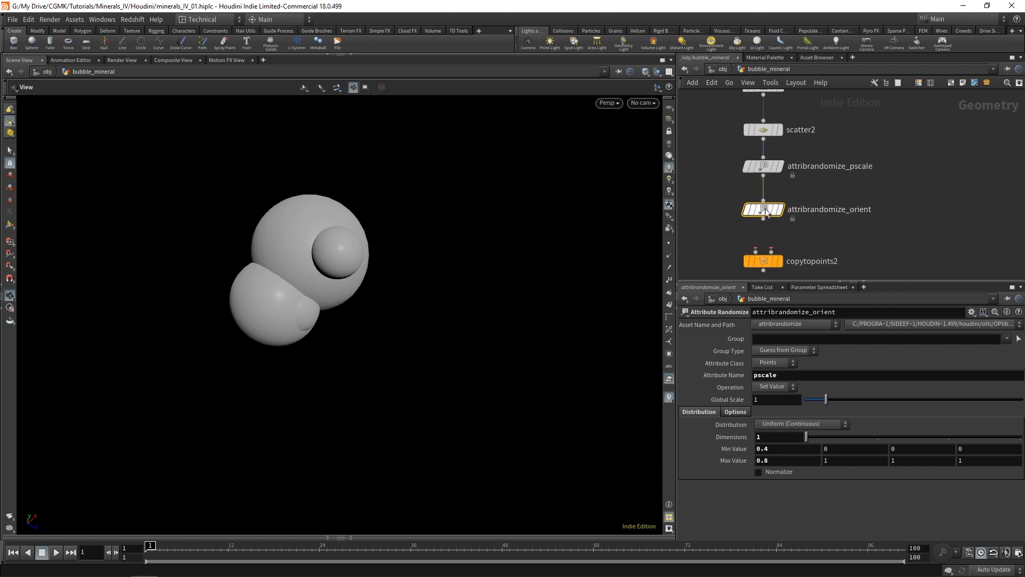
Set attribrandomize_orient to affect the orient attribute with 4 dimensions
double_click(779, 380)
text(orient)
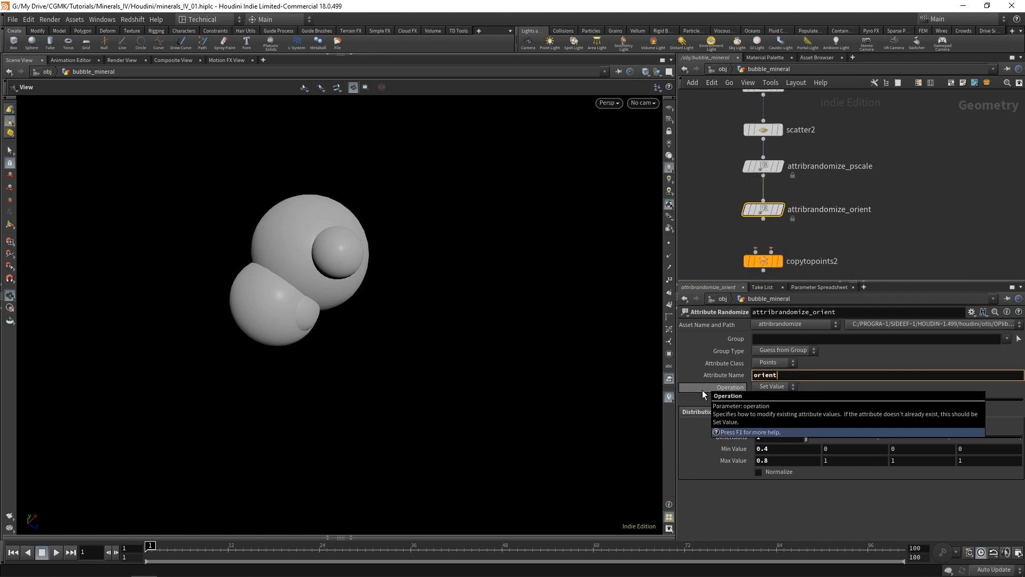
key(Return)
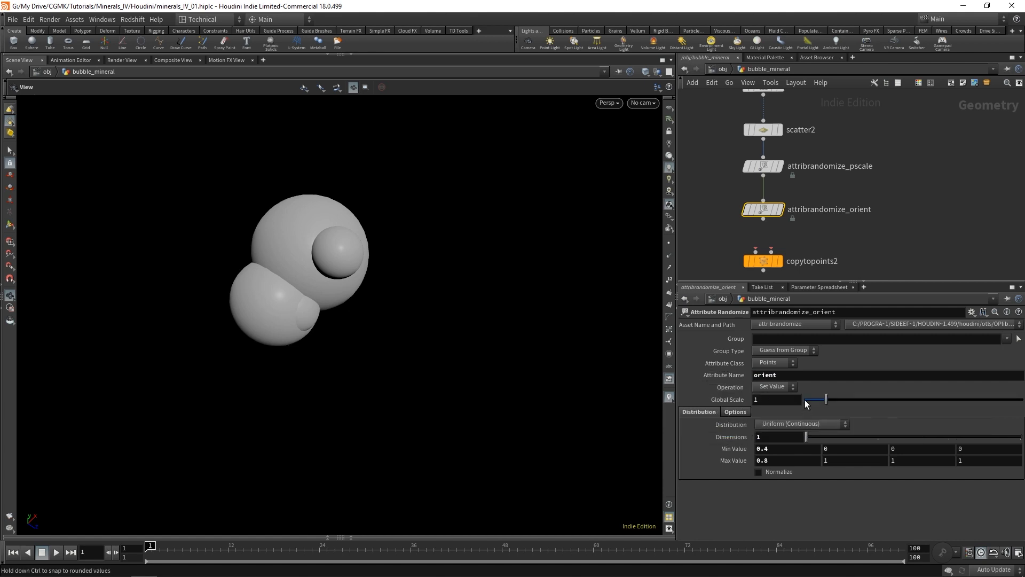
drag(808, 437, 1017, 437)
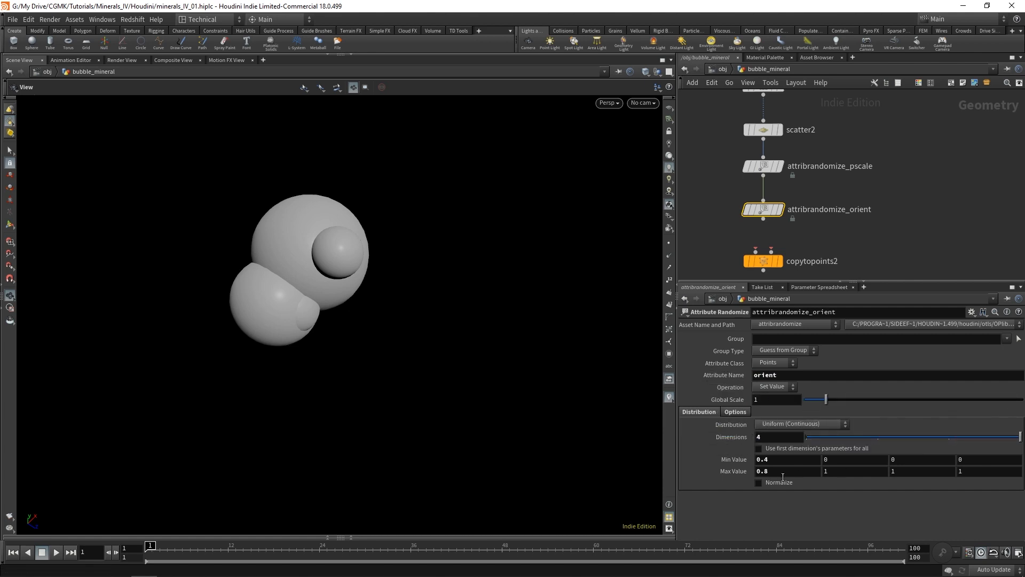
Set the first component of the orient randomization's minimum value to 0 and of its maximum value to 1
click(782, 463)
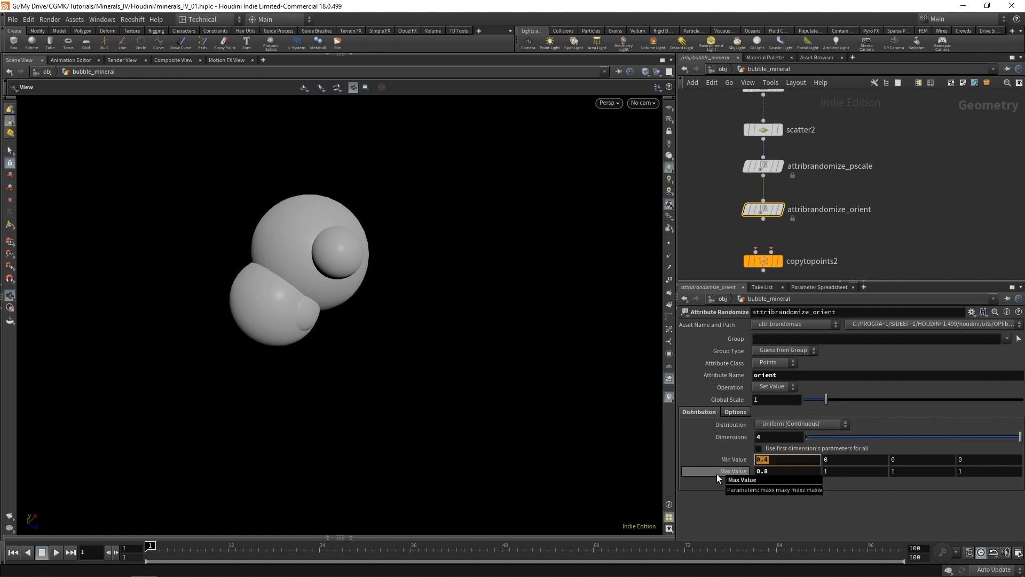
text(0)
key(Tab)
text(1)
key(BackSpace)
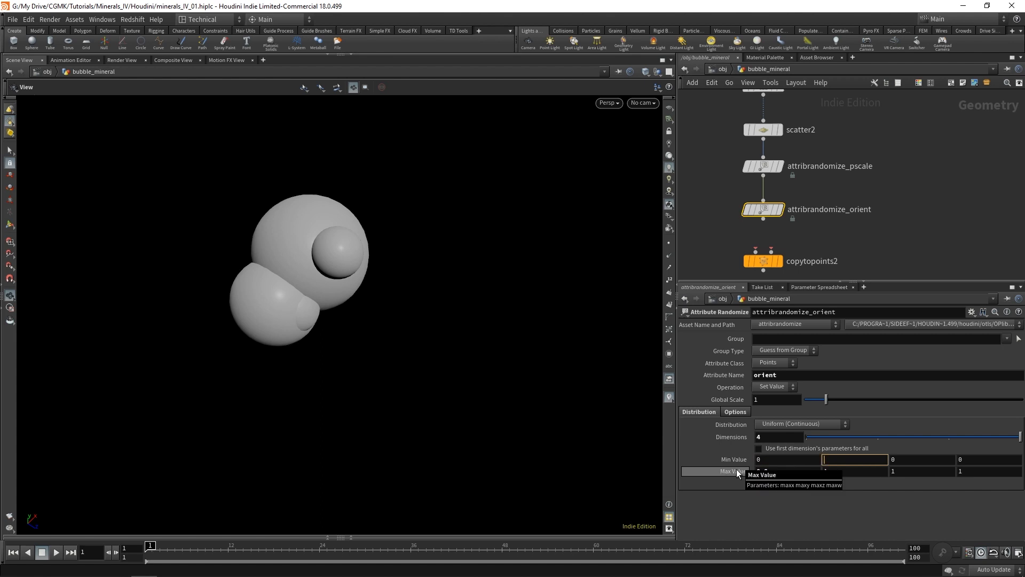
text(0)
drag(783, 472, 712, 481)
text(1)
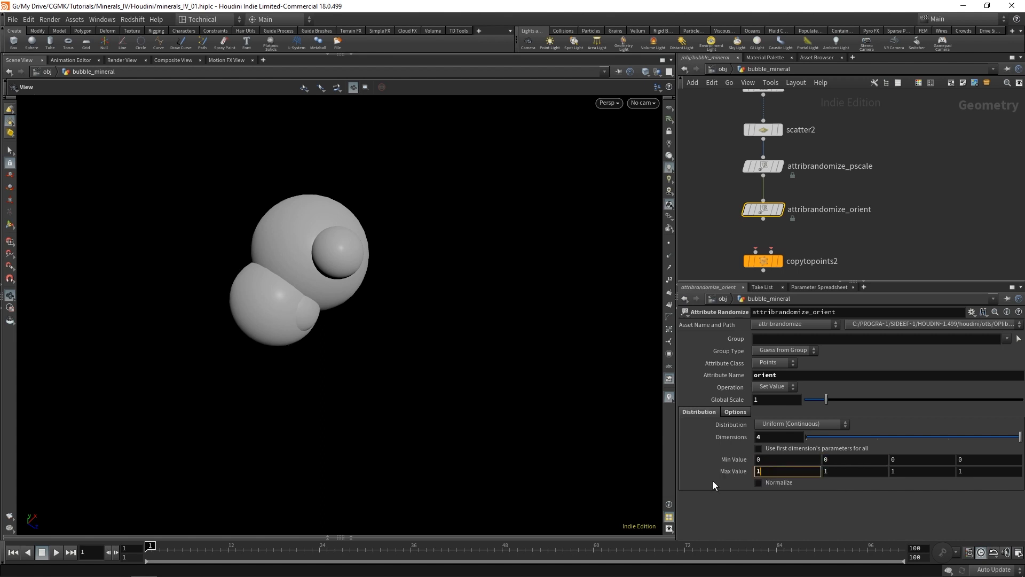
key(Return)
Change the distribution of attribrandomize_orient to Direction or Orientation
click(807, 424)
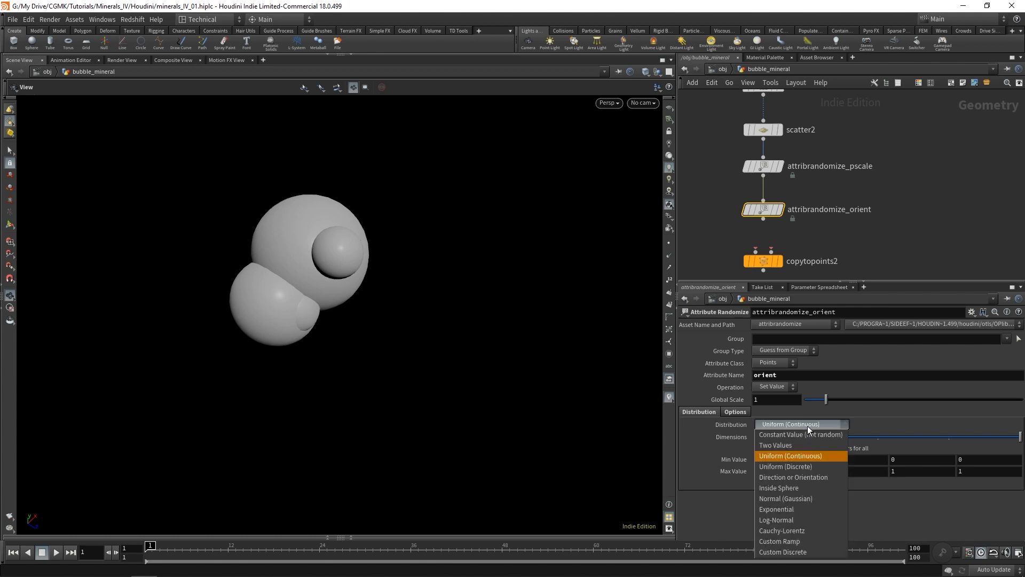
click(803, 484)
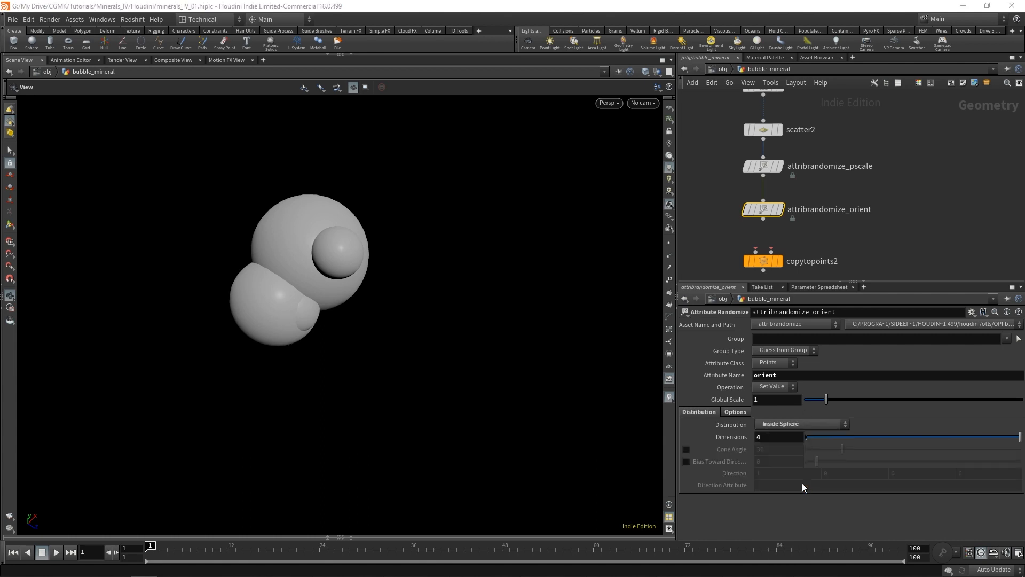
click(826, 423)
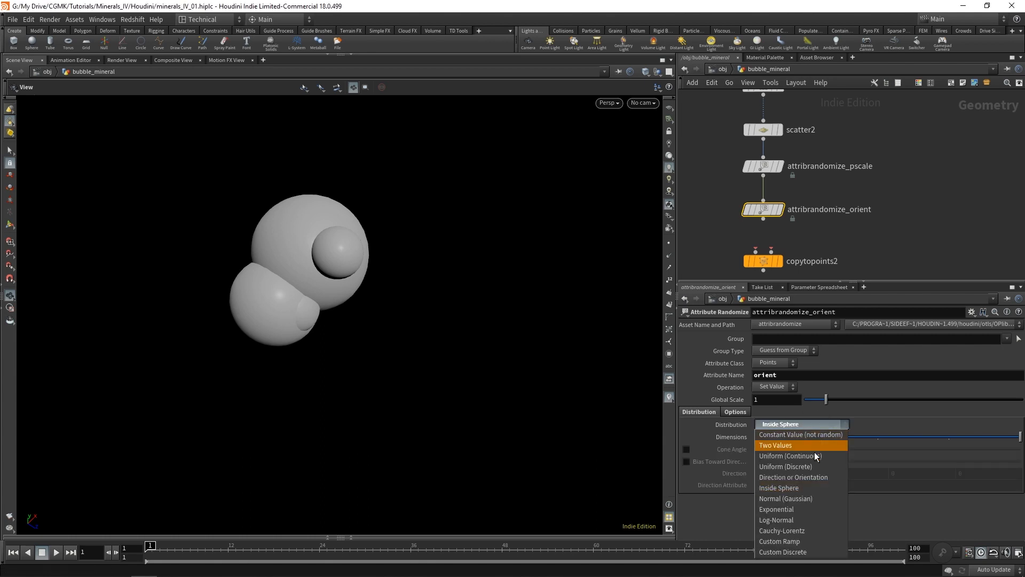
click(784, 477)
click(914, 229)
Wire attribrandomize_orient into the target points input of copytopoints2 and merge1 into its source input, and display copytopoints2
middle_drag(914, 230, 917, 191)
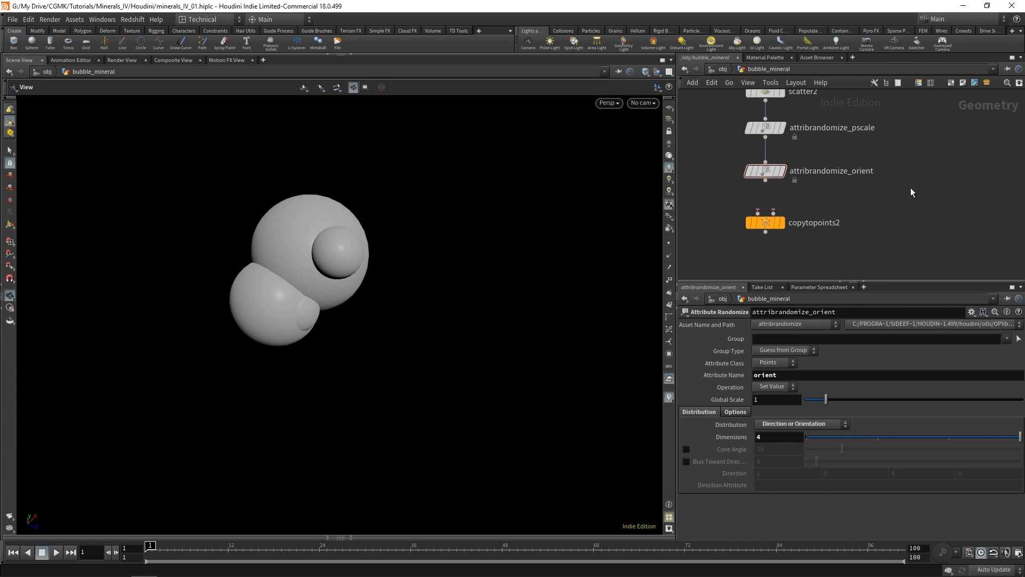
click(766, 181)
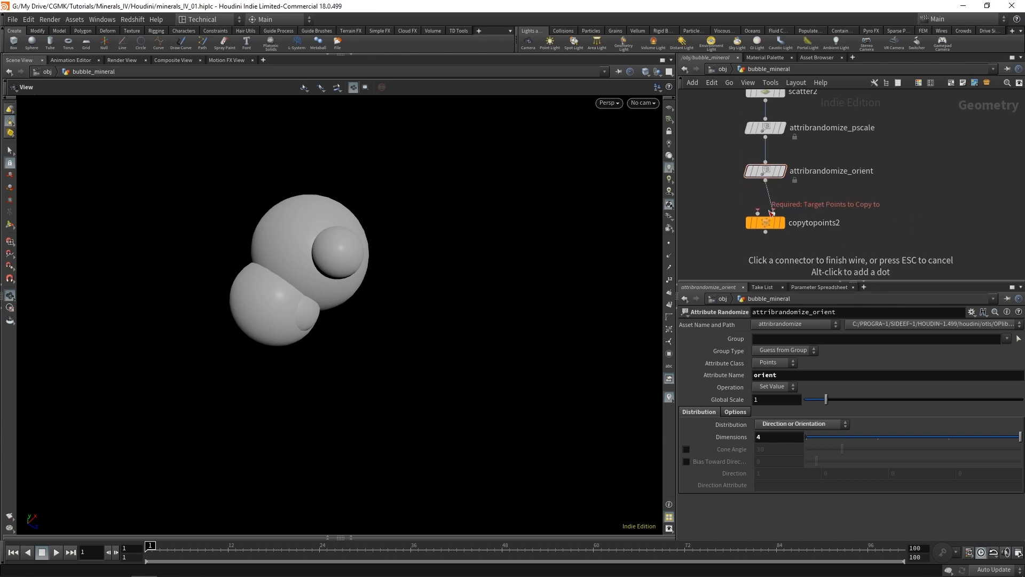
scroll(830, 204, down, 5)
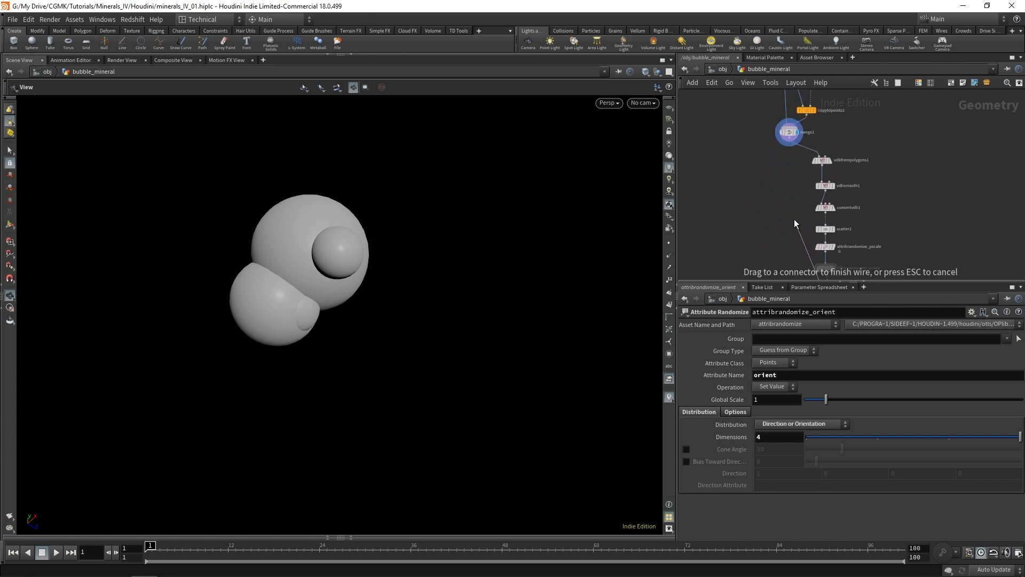
middle_drag(798, 239, 796, 208)
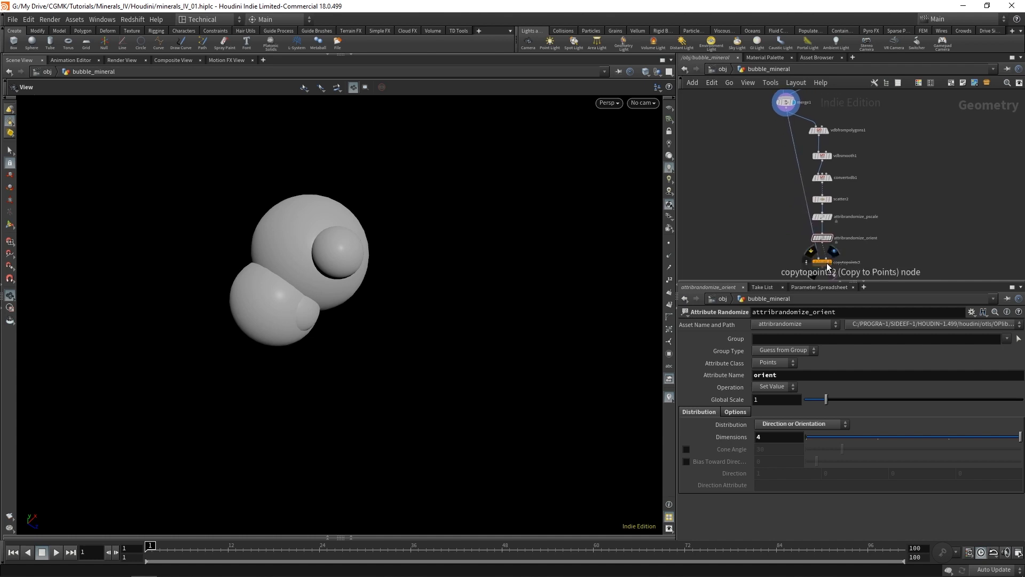
drag(825, 263, 808, 239)
click(811, 242)
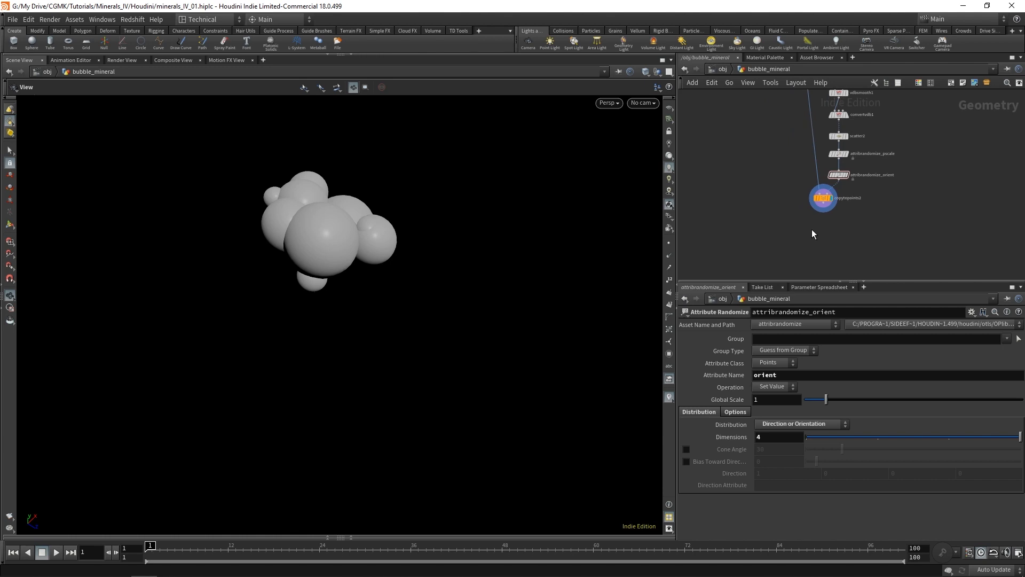
Add a Merge node below copytopoints2
key(Tab)
text(merge)
key(Return)
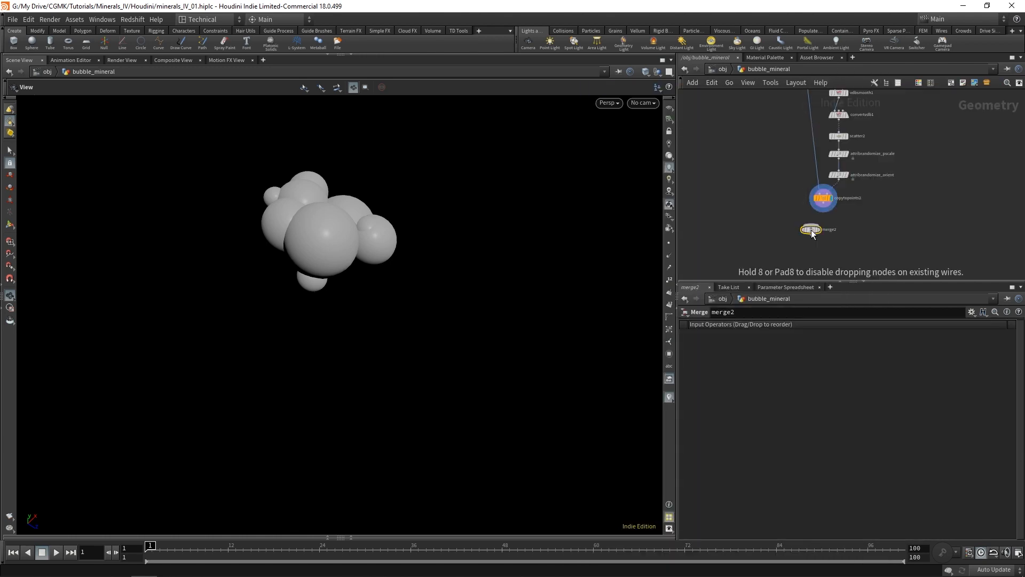
click(811, 230)
Connect the outputs of merge1 and copytopoints2 to merge2 and display merge2
middle_drag(768, 168, 783, 233)
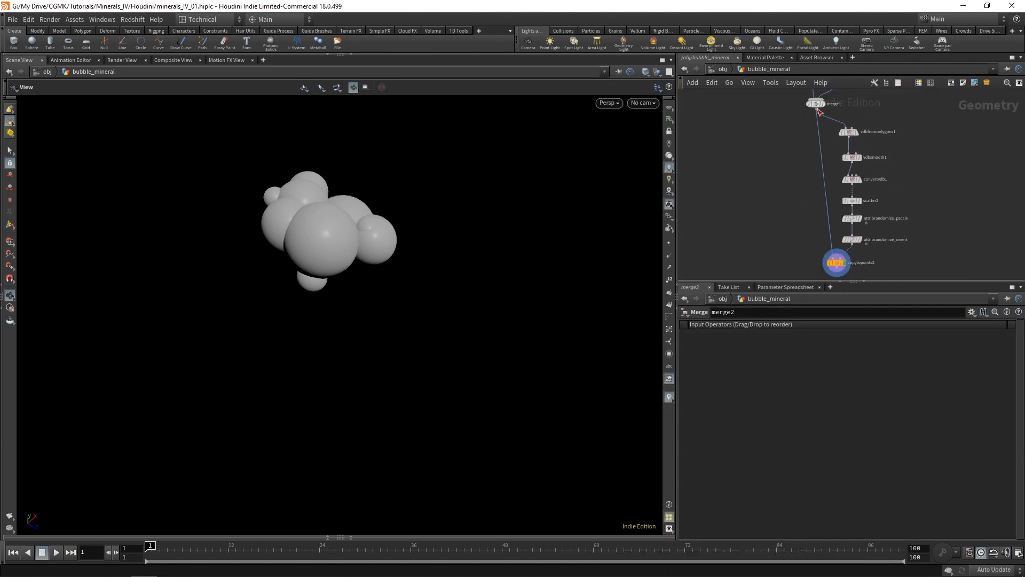
click(818, 110)
middle_drag(817, 197, 806, 159)
click(810, 235)
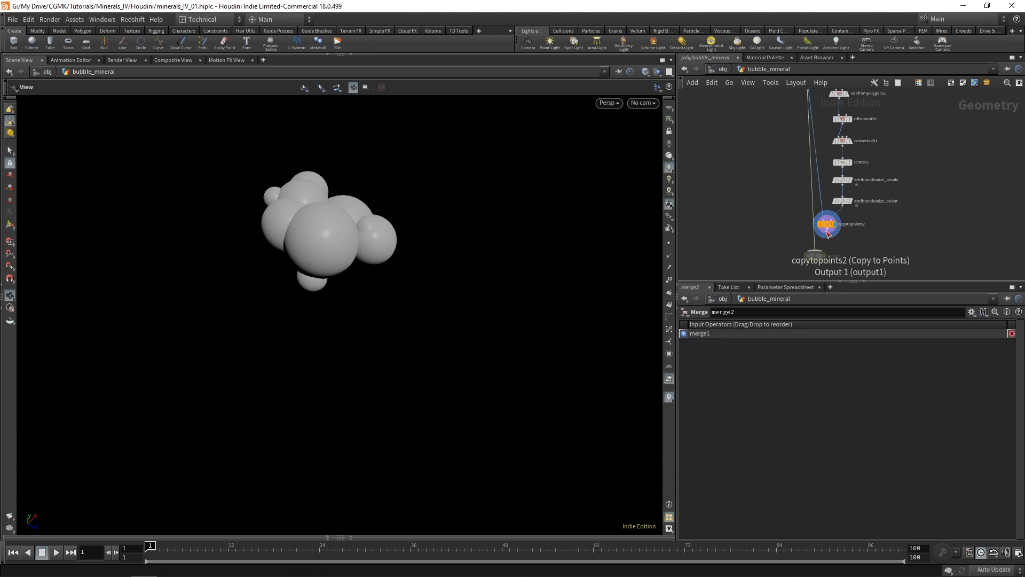
click(827, 231)
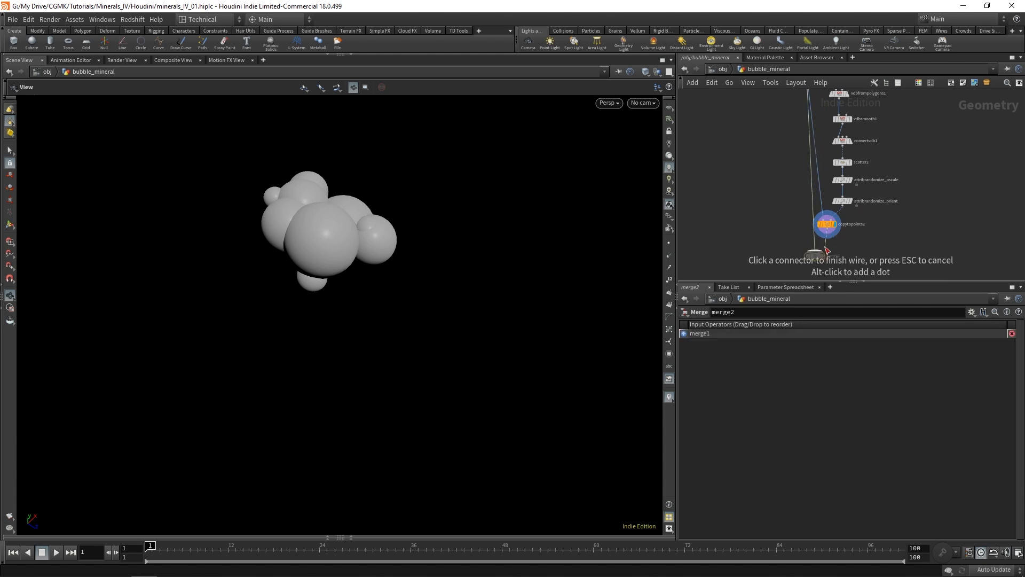
click(831, 256)
scroll(831, 257, up, 5)
click(816, 226)
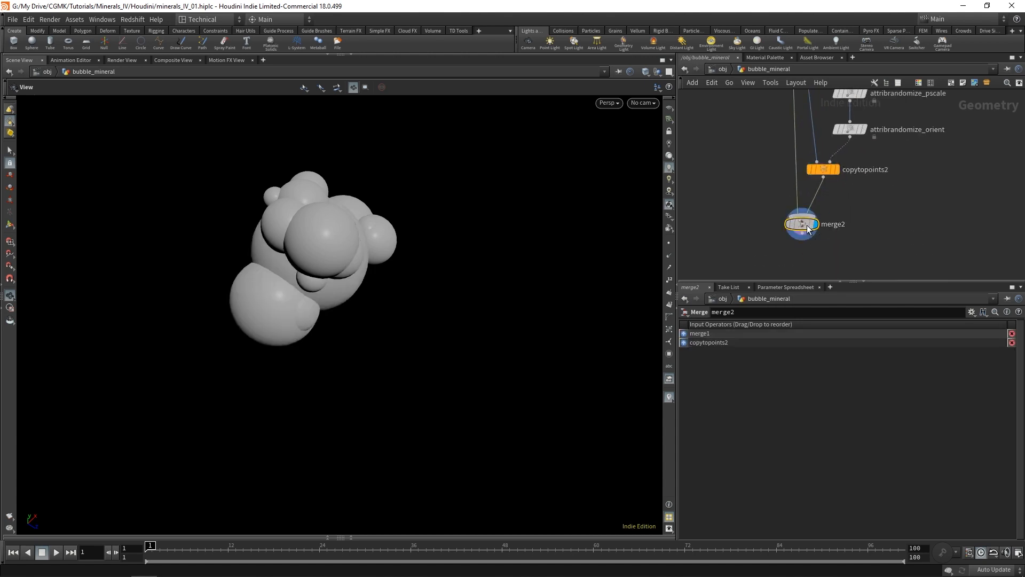
Examine the merged bubble cluster from several angles and review the node network up to the sphere1 parameters
drag(259, 287, 377, 335)
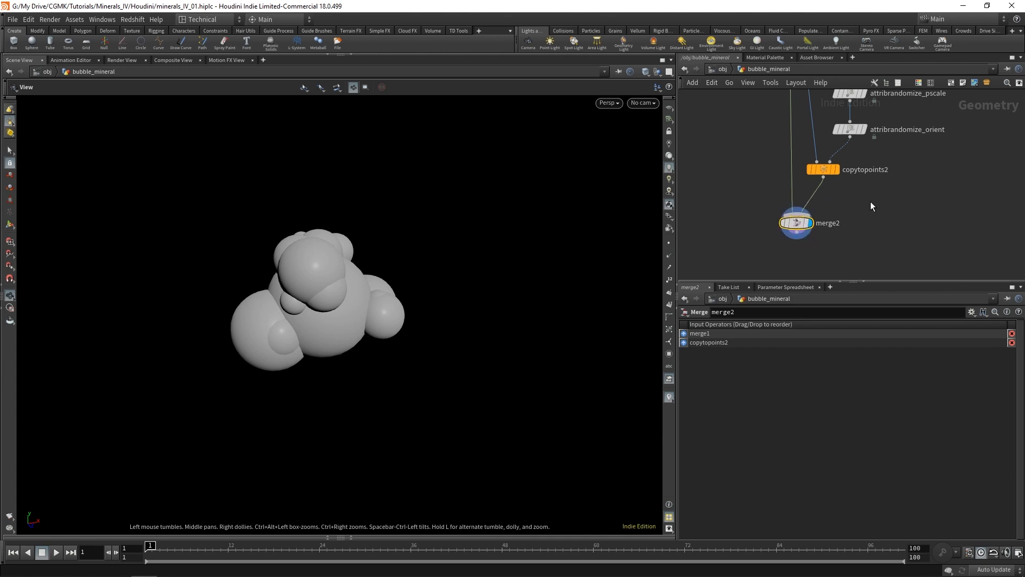
scroll(790, 229, down, 4)
scroll(780, 160, down, 3)
drag(262, 320, 371, 243)
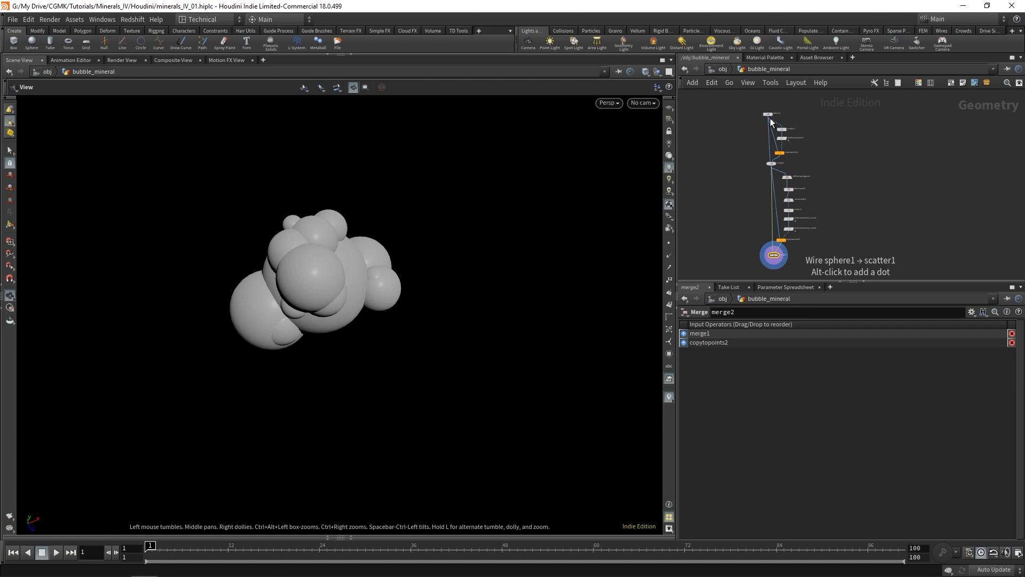
mouse_move(317, 285)
mouse_down()
mouse_move(300, 271)
mouse_move(190, 288)
mouse_move(423, 267)
mouse_move(327, 283)
mouse_up()
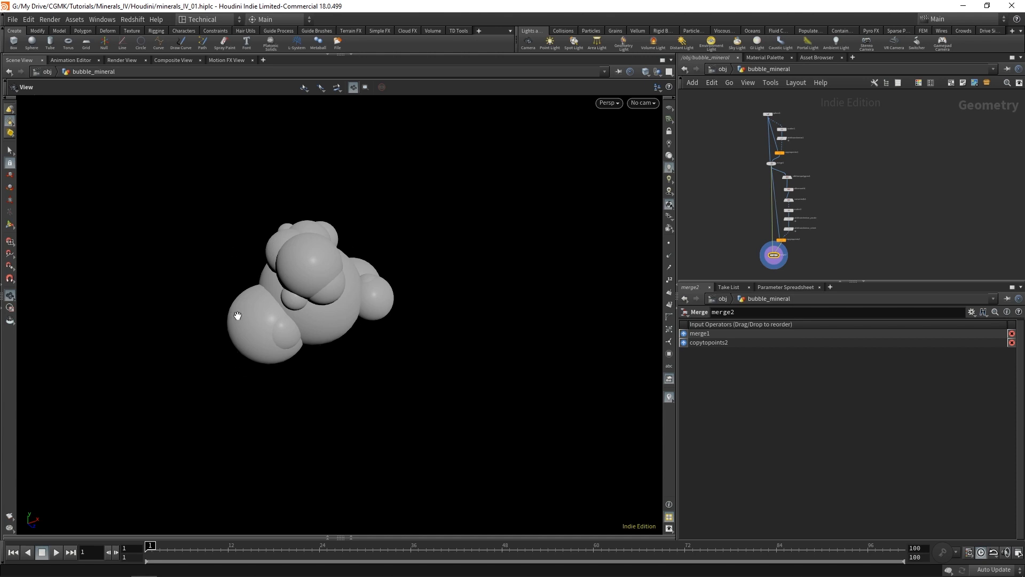
middle_drag(908, 155, 890, 175)
scroll(810, 154, up, 5)
middle_drag(783, 147, 873, 143)
scroll(862, 136, up, 2)
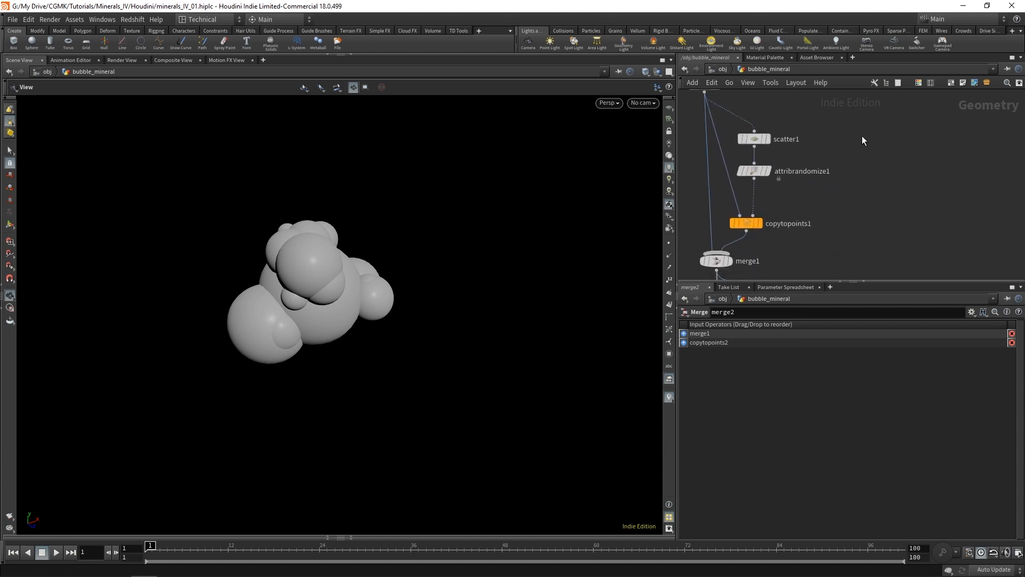
scroll(865, 145, down, 4)
scroll(817, 133, up, 3)
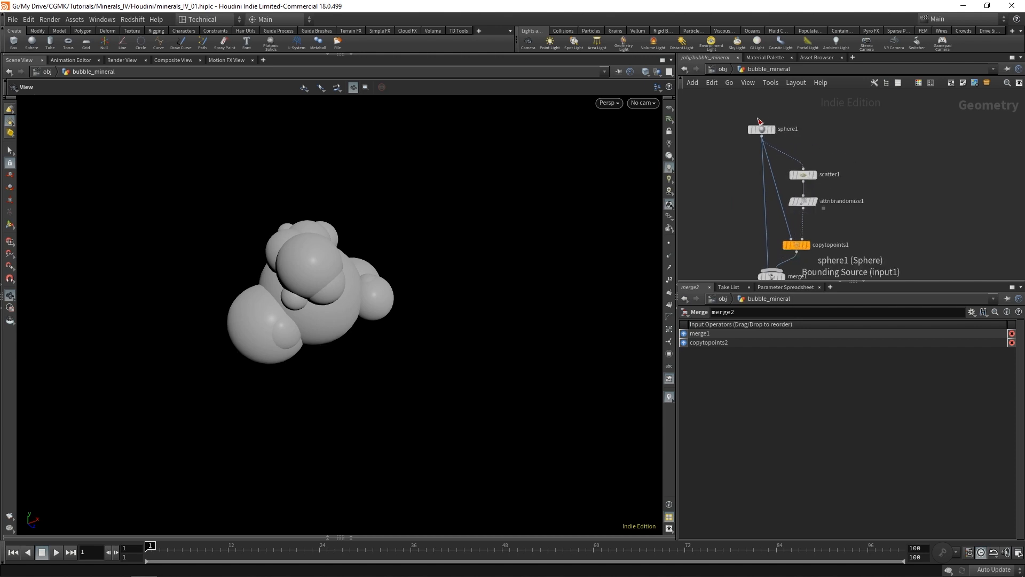
click(801, 138)
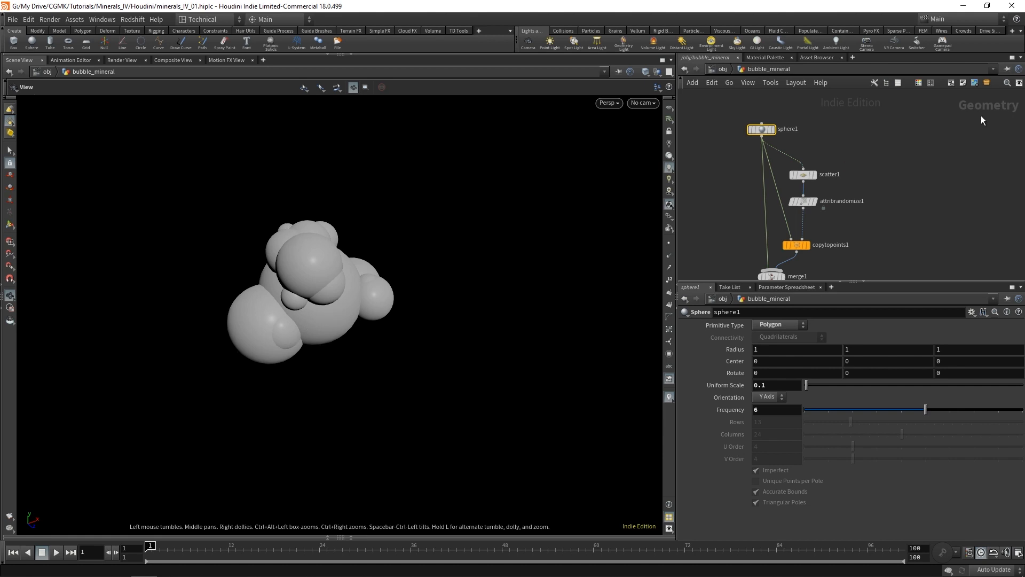
Add an Add node in free space beside sphere1 and enable its Point 0
middle_drag(881, 130, 870, 144)
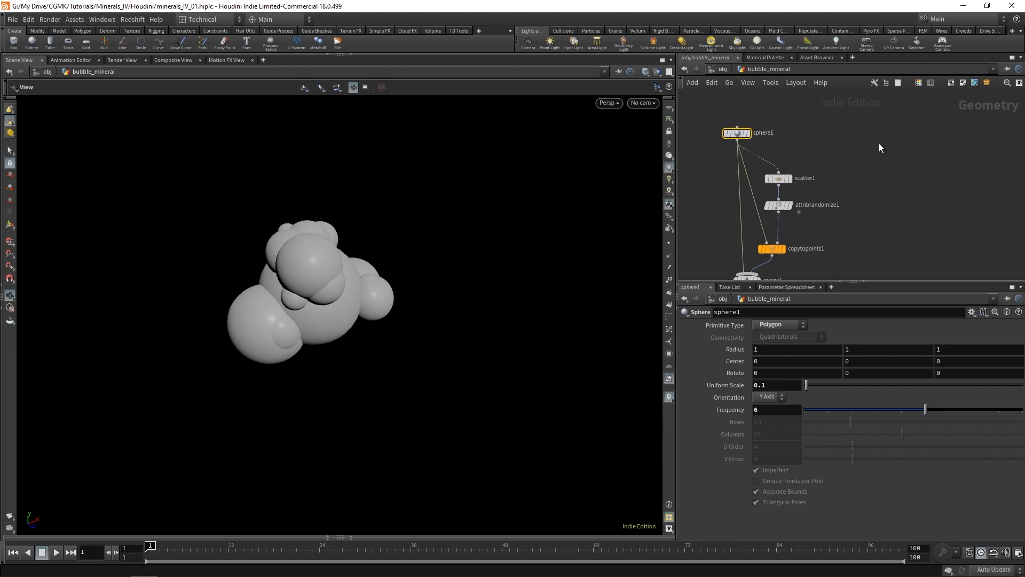
key(Tab)
text(add)
key(Return)
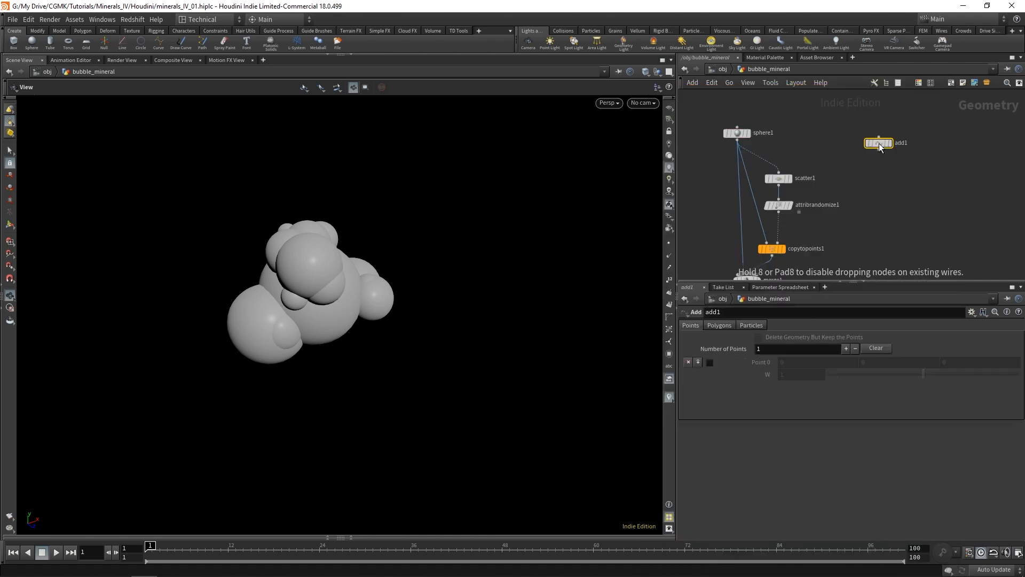
click(879, 143)
scroll(879, 142, up, 3)
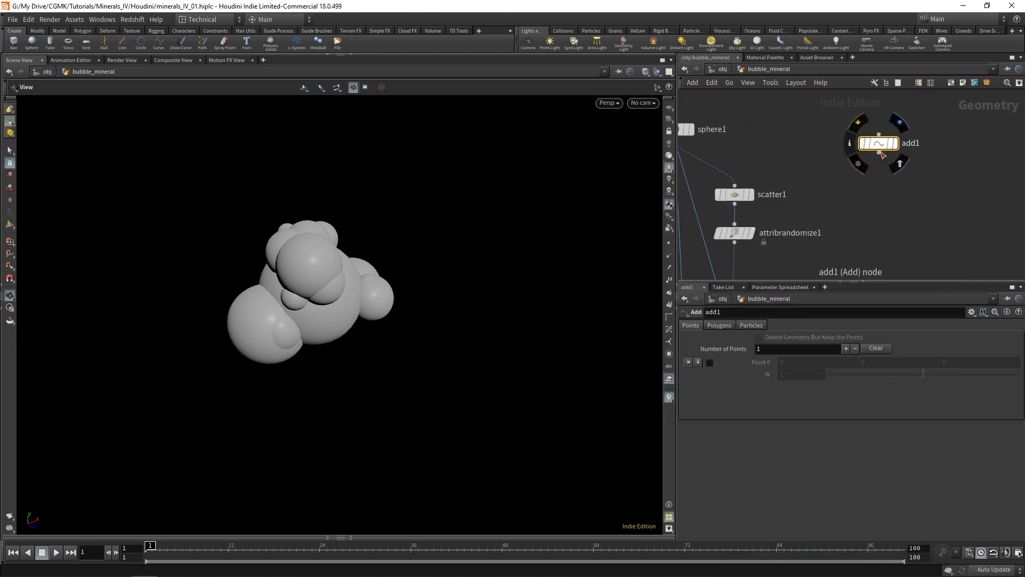
click(710, 362)
drag(881, 142, 888, 137)
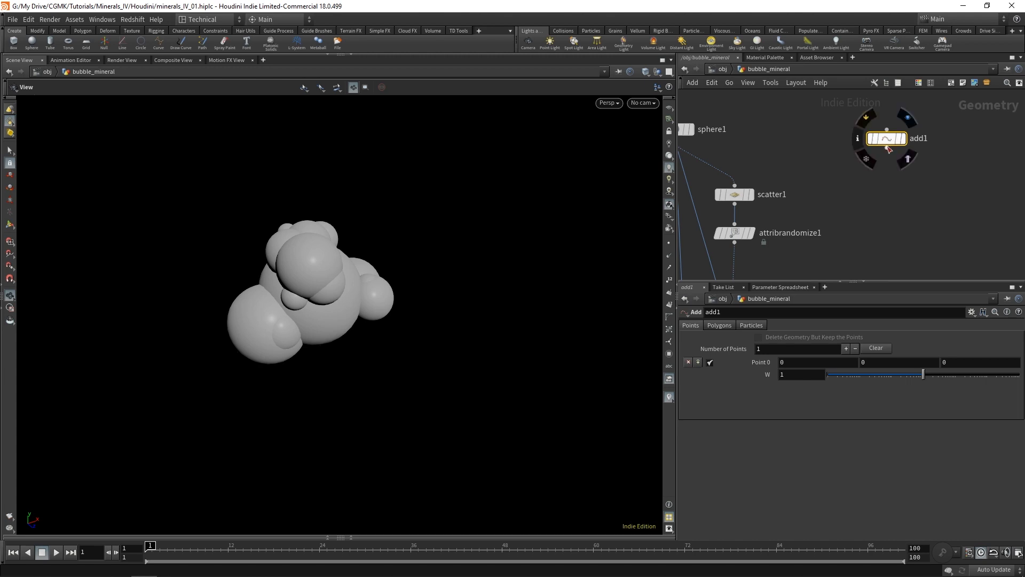
Place a Point Wrangle connected under add1, display it and rename it to set_pscale
key(Tab)
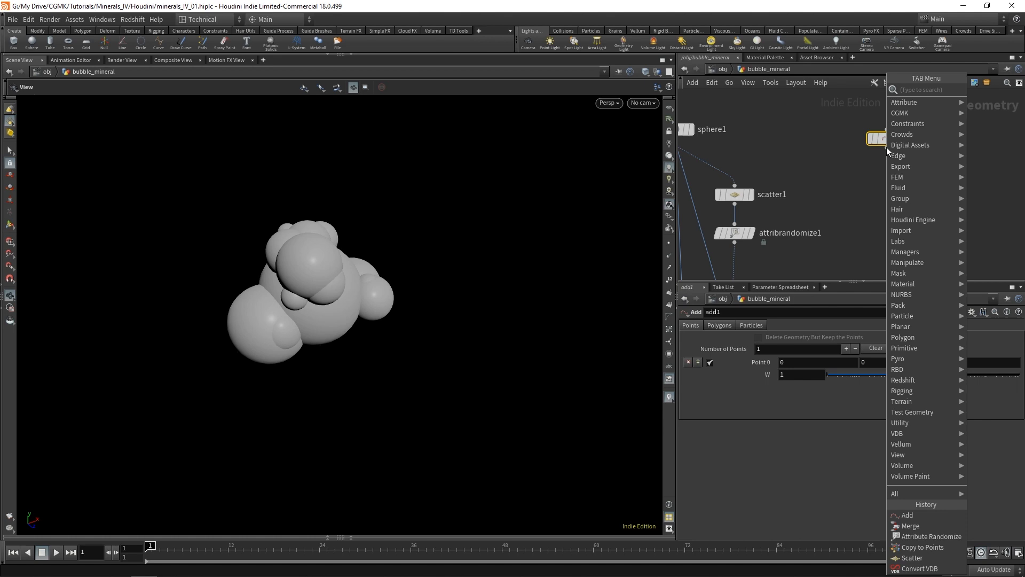
text(pwr)
key(Return)
click(887, 178)
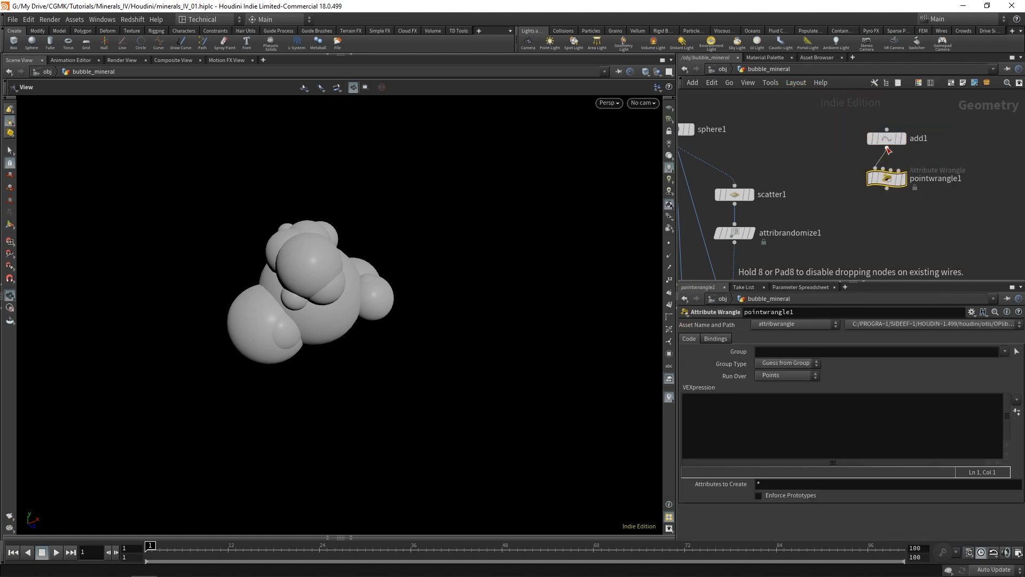
click(902, 178)
double_click(937, 178)
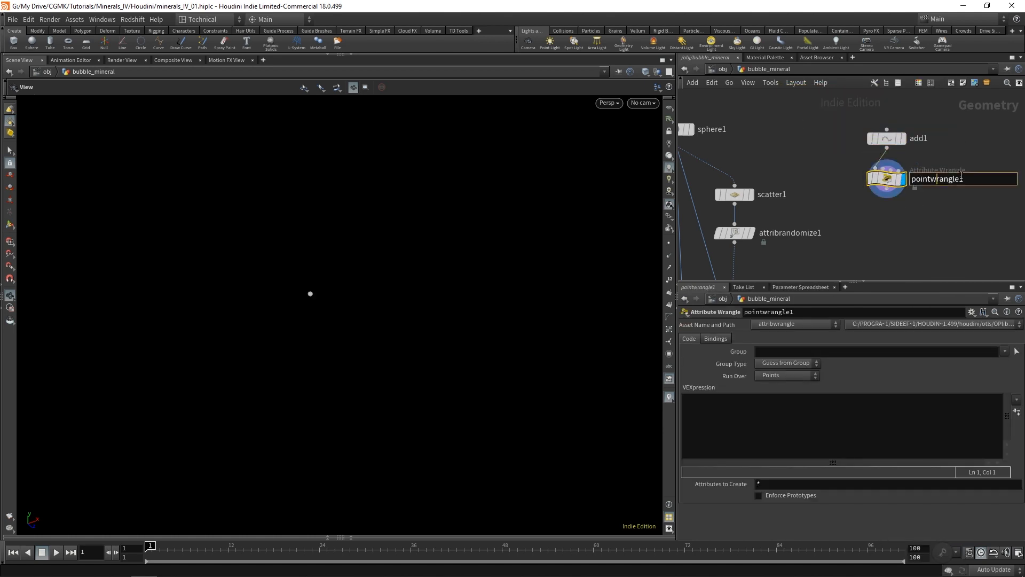
text(set_pscale)
key(Return)
Enter the VEX expression "f@pscale = 1;" in set_pscale and shift it slightly together with add1
click(815, 420)
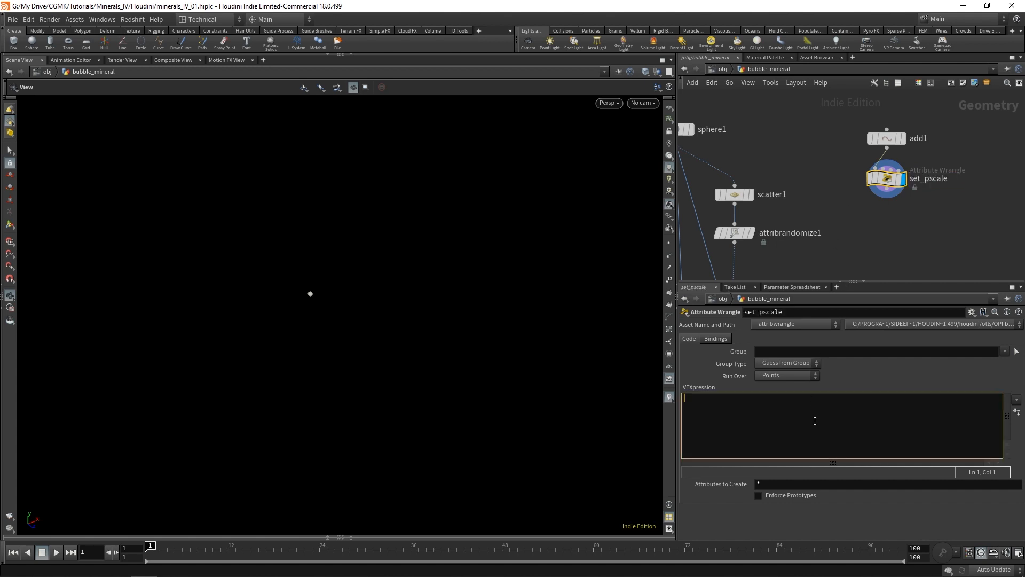
text(f@)
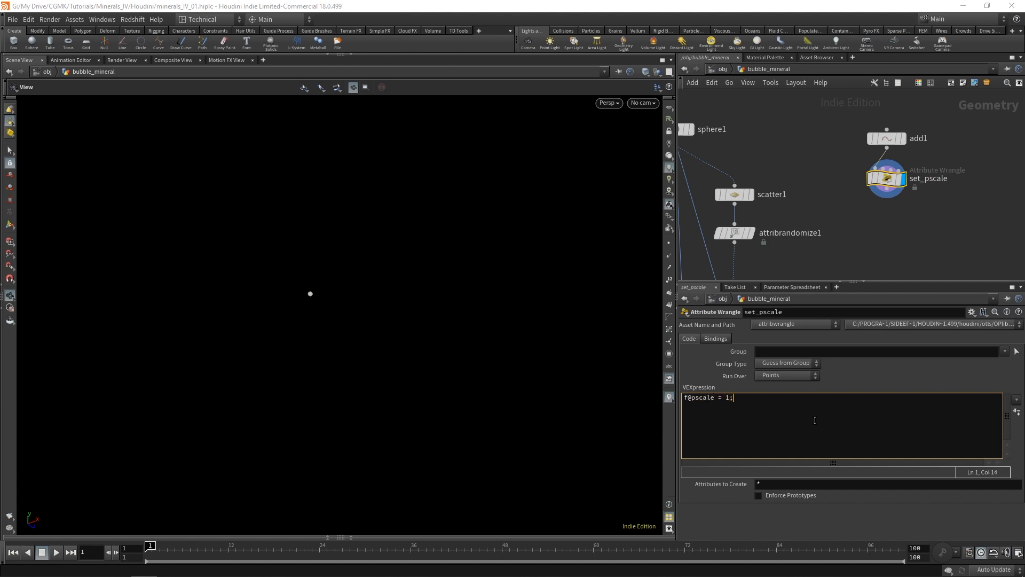
text(pscale = 1;)
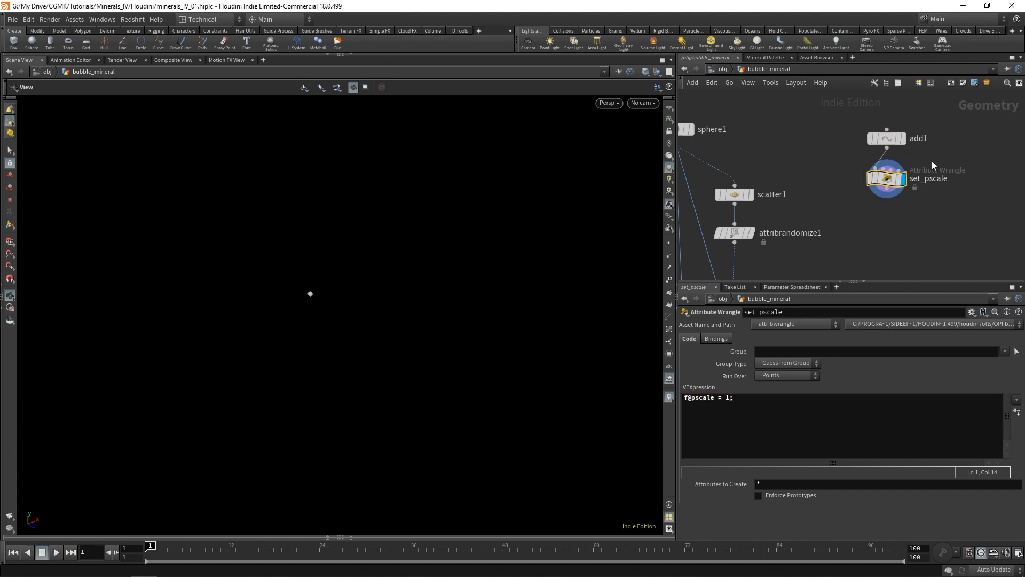
drag(938, 126, 908, 184)
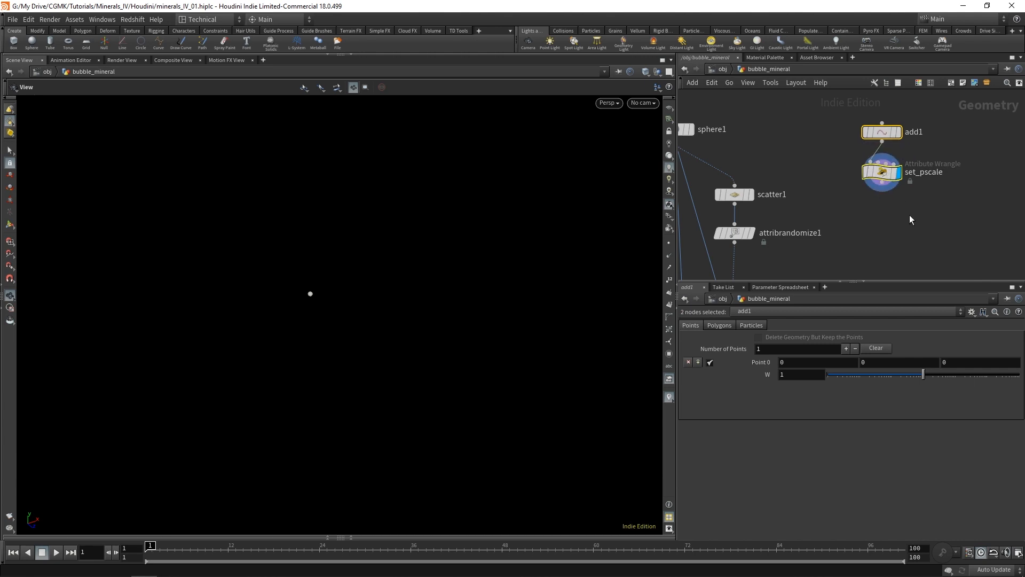
Duplicate copytopoints1 with its input connections and place the copy below set_pscale
scroll(885, 158, down, 2)
middle_drag(874, 215, 820, 188)
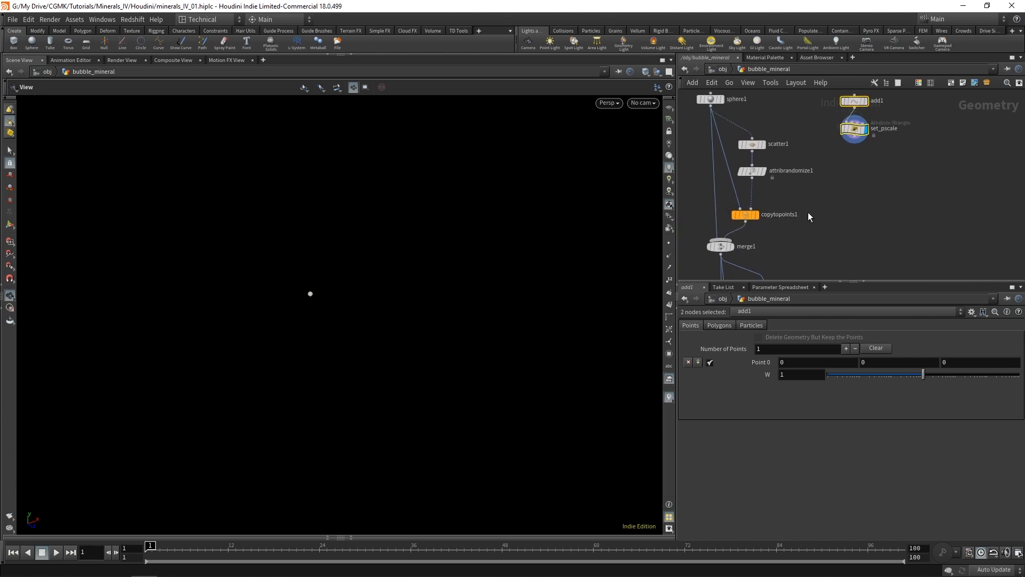
mouse_move(753, 214)
alt+drag(746, 217, 854, 216)
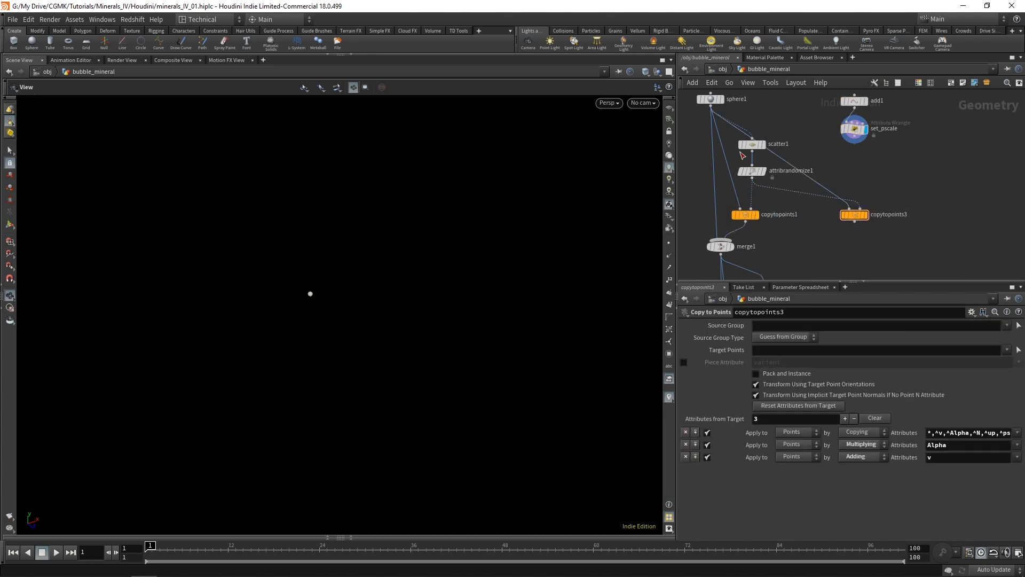
Connect set_pscale to the source geometry input of copytopoints3 and display that node
drag(839, 167, 850, 152)
click(867, 216)
drag(859, 215, 867, 215)
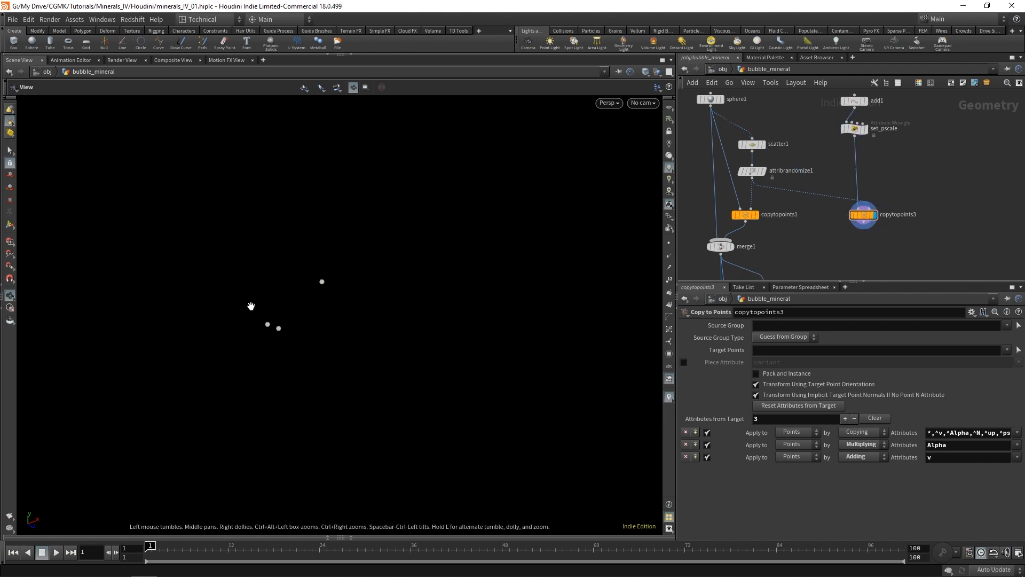
Align copytopoints3 directly under set_pscale in the network
middle_drag(893, 216, 878, 191)
click(851, 191)
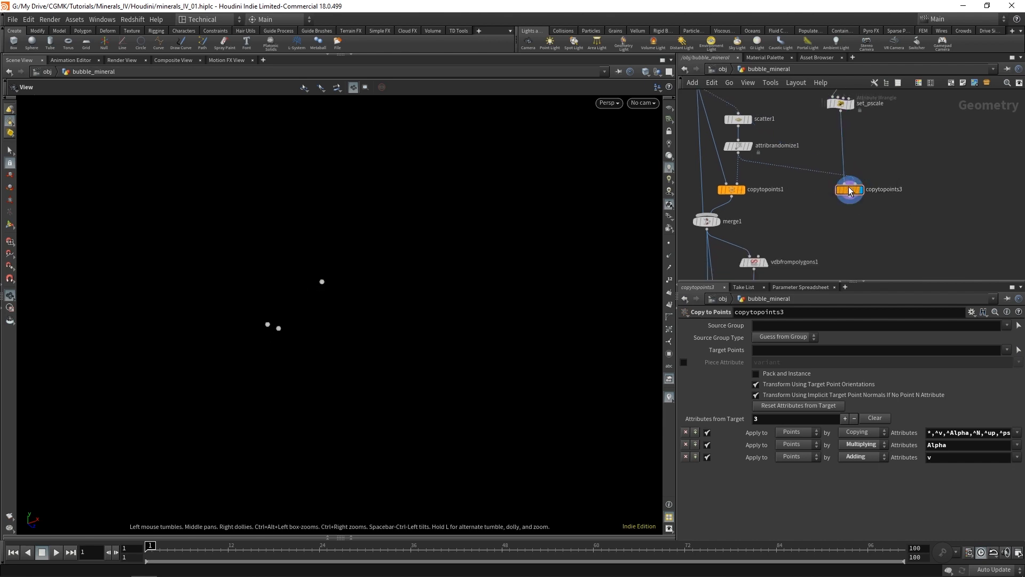
middle_drag(909, 134, 890, 143)
drag(829, 201, 826, 201)
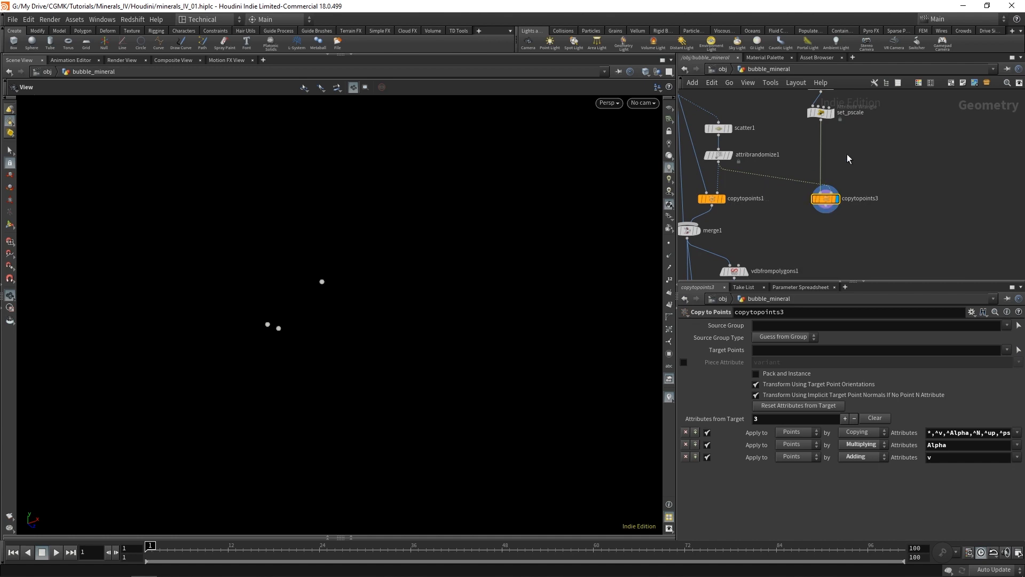
Move scatter1 and attribrandomize1 slightly aside, and reduce copytopoints3's target attributes to a single Multiplying entry for pscale
drag(754, 113, 730, 157)
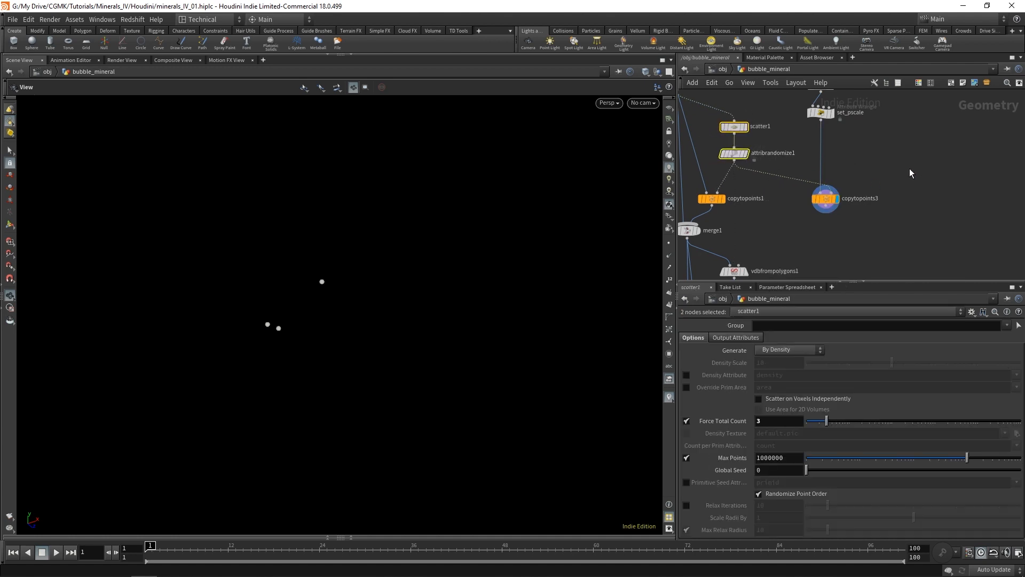
click(825, 198)
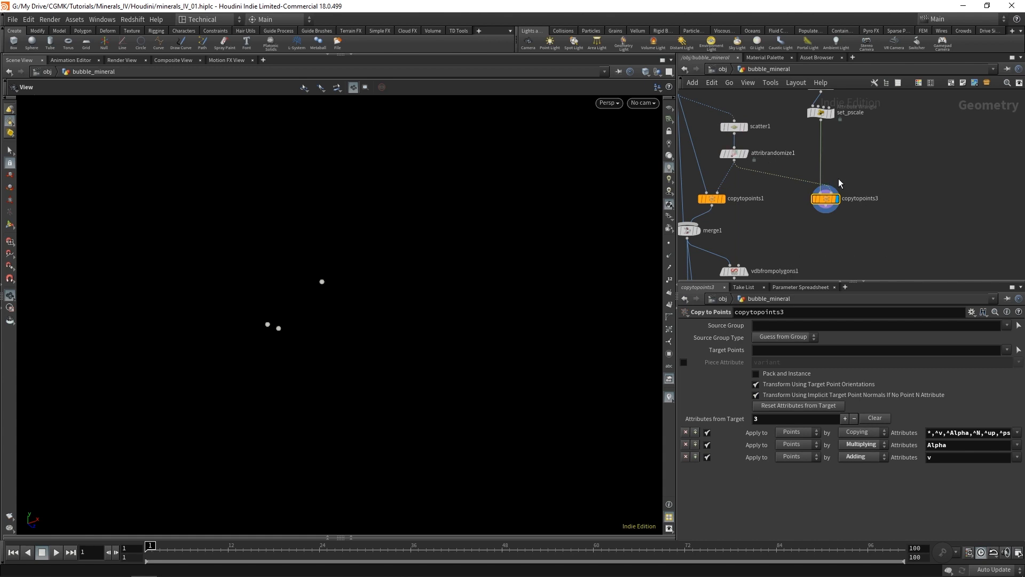
click(685, 457)
click(685, 432)
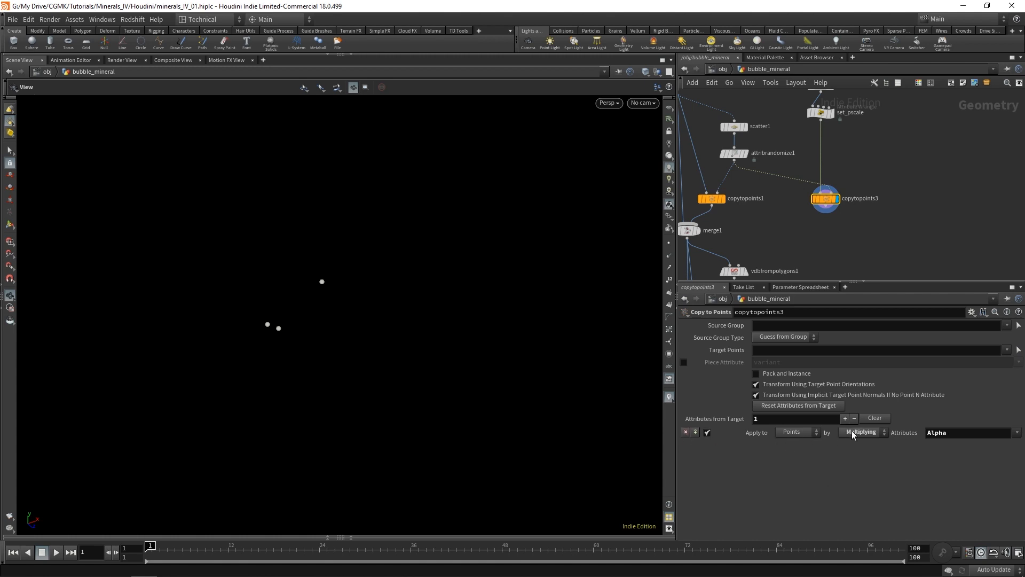
double_click(956, 432)
text(pscale)
middle_drag(848, 144, 839, 181)
drag(780, 108, 854, 160)
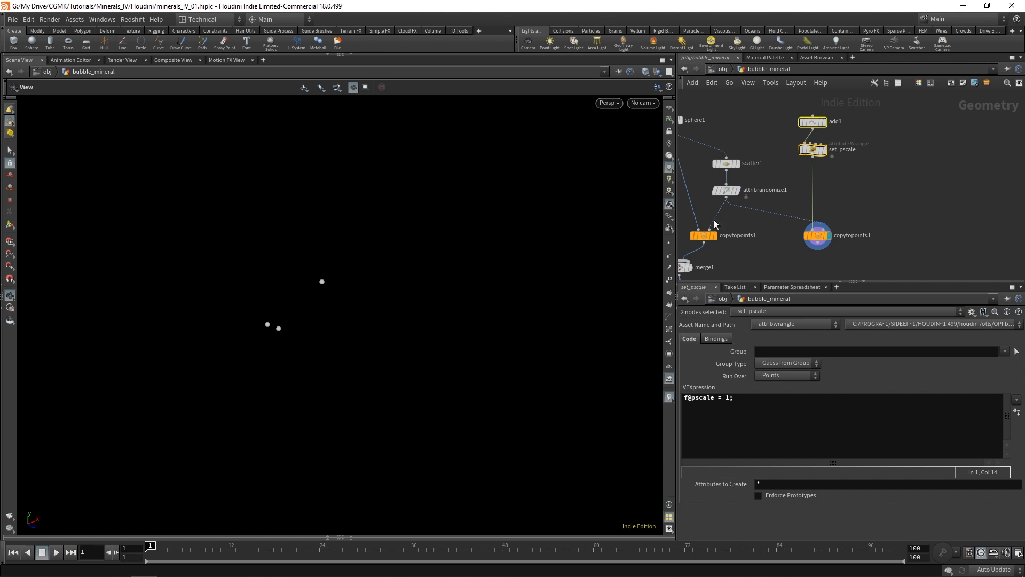
drag(723, 207, 722, 208)
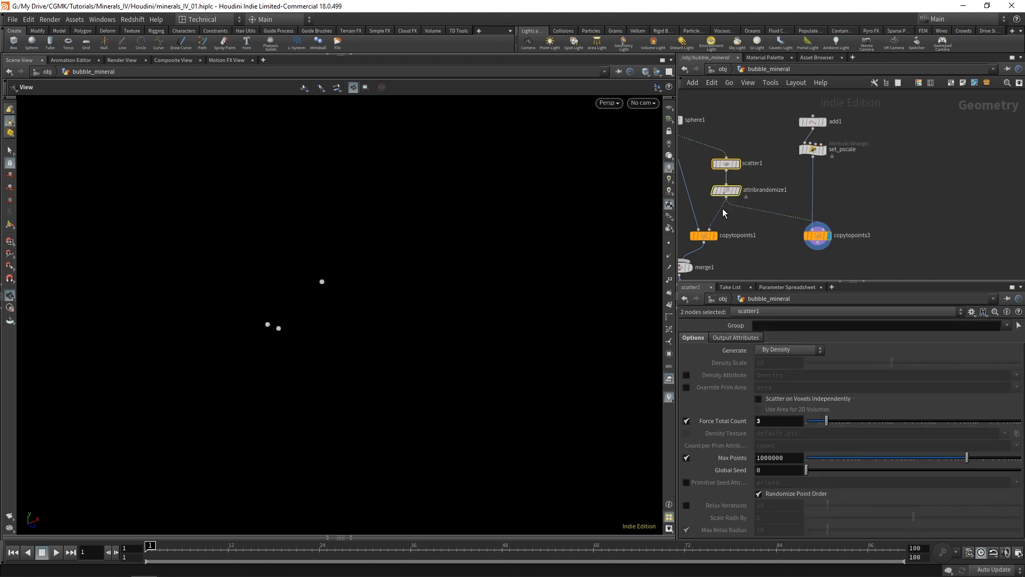
scroll(855, 243, up, 3)
click(809, 239)
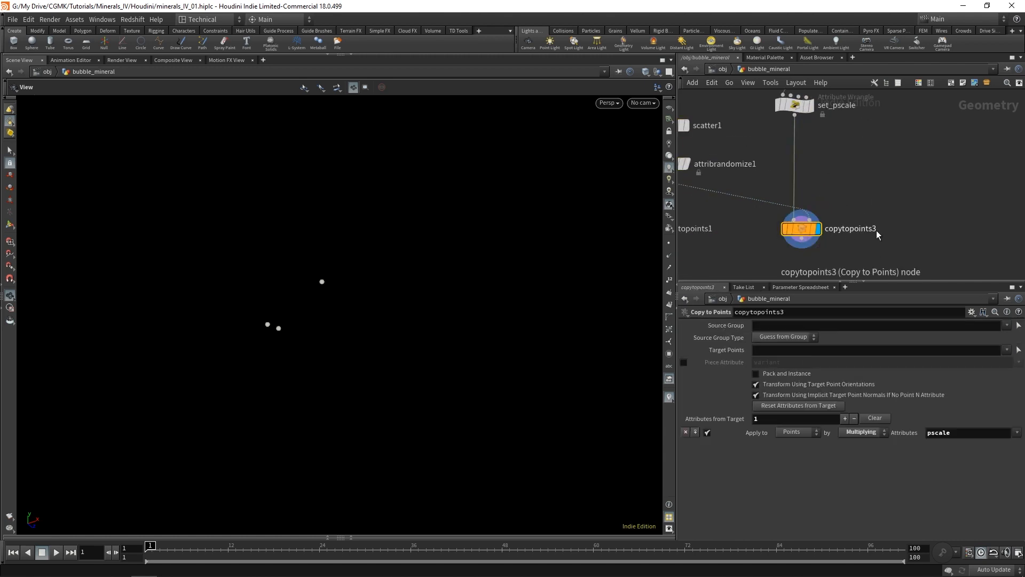
scroll(902, 191, down, 3)
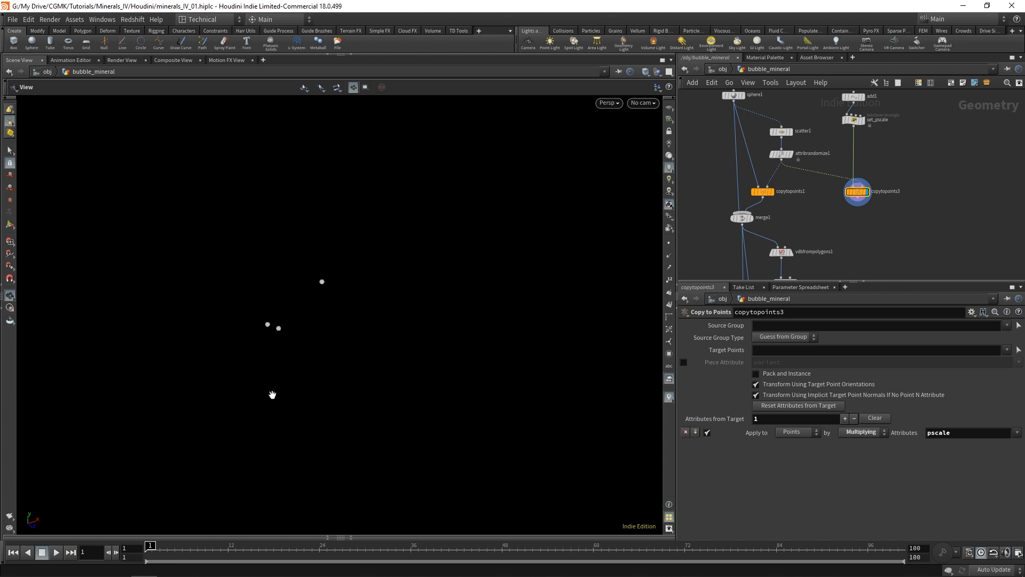
middle_drag(871, 216, 857, 197)
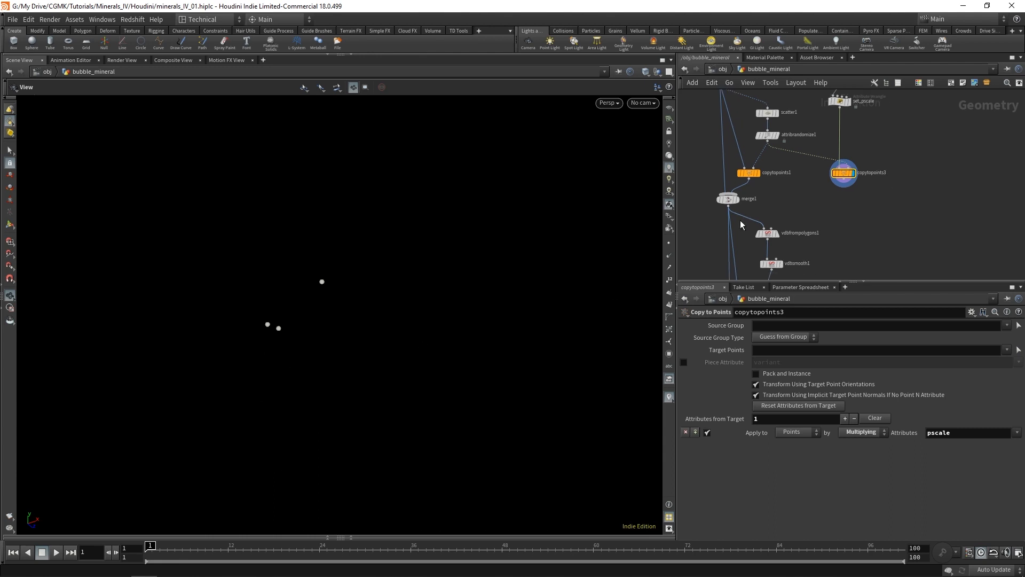
Offset copytopoints3 sideways from set_pscale and add a Merge node beneath the two
middle_drag(939, 178, 907, 217)
drag(810, 213, 838, 214)
click(776, 247)
key(Tab)
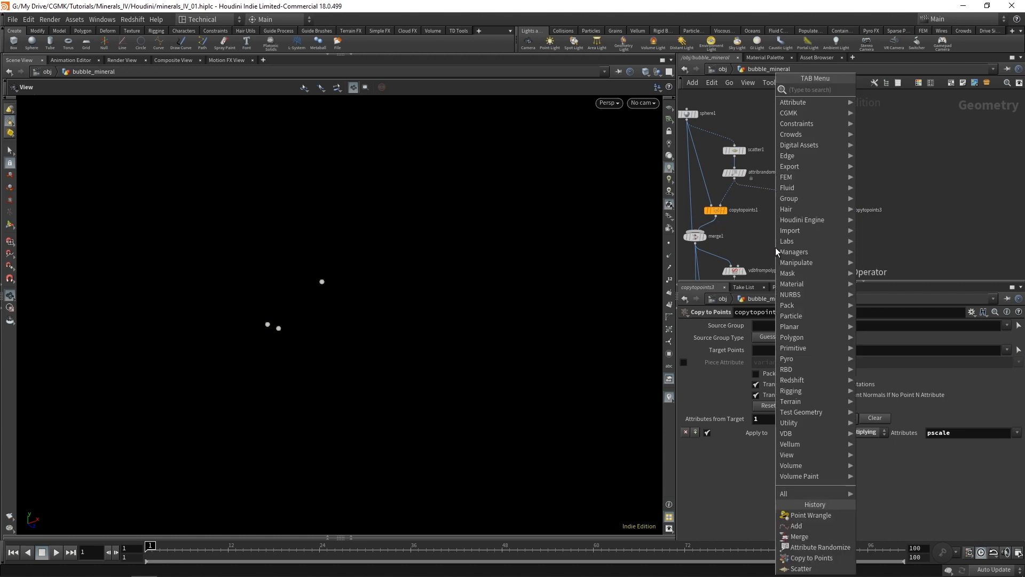
text(merge)
key(Return)
click(775, 248)
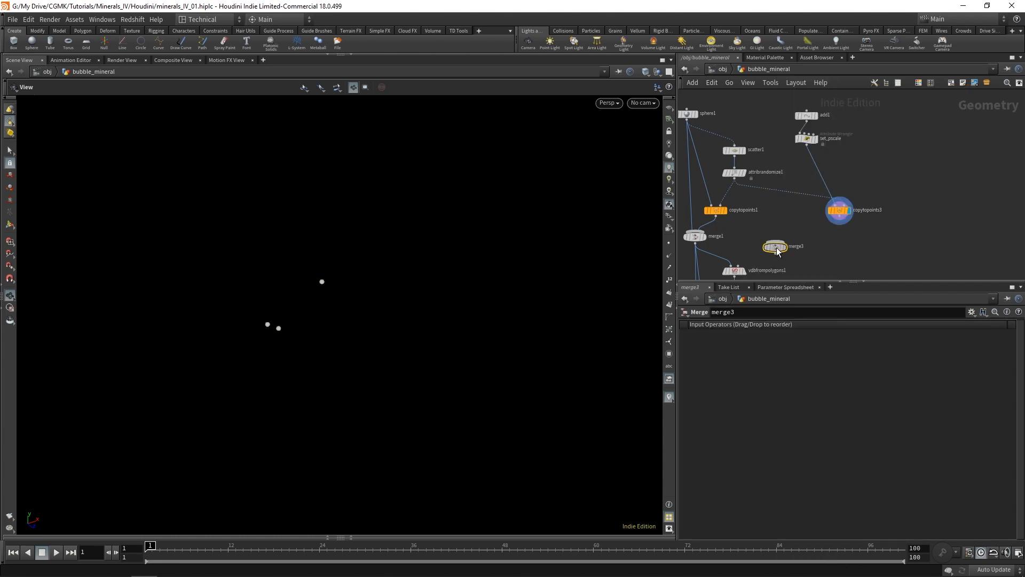
Connect set_pscale and copytopoints3 into merge3, center it below them, and display it
drag(777, 245, 798, 242)
click(811, 150)
click(800, 236)
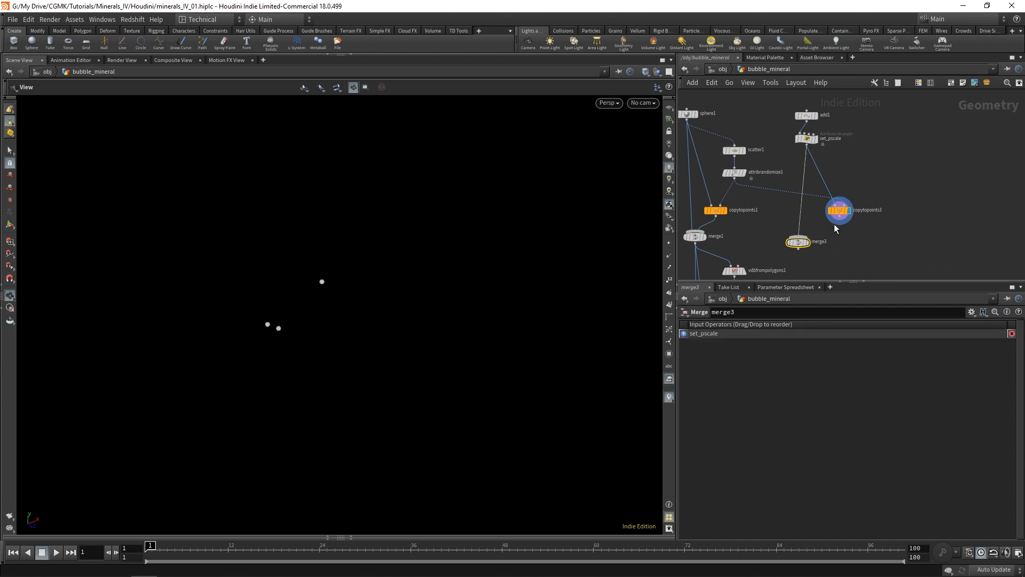
click(842, 221)
click(798, 235)
drag(799, 243, 815, 246)
click(825, 243)
Duplicate copytopoints3 and merge3 with their connections and place the copies beside copytopoints2 and merge2
middle_drag(882, 247, 864, 179)
scroll(801, 182, down, 5)
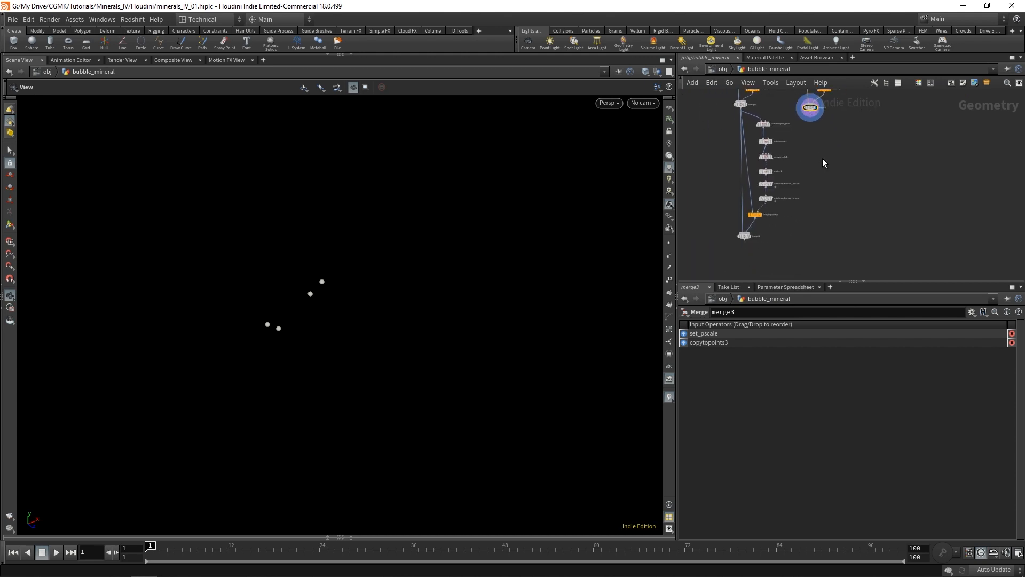
drag(793, 116, 828, 239)
scroll(832, 210, up, 3)
drag(804, 188, 804, 205)
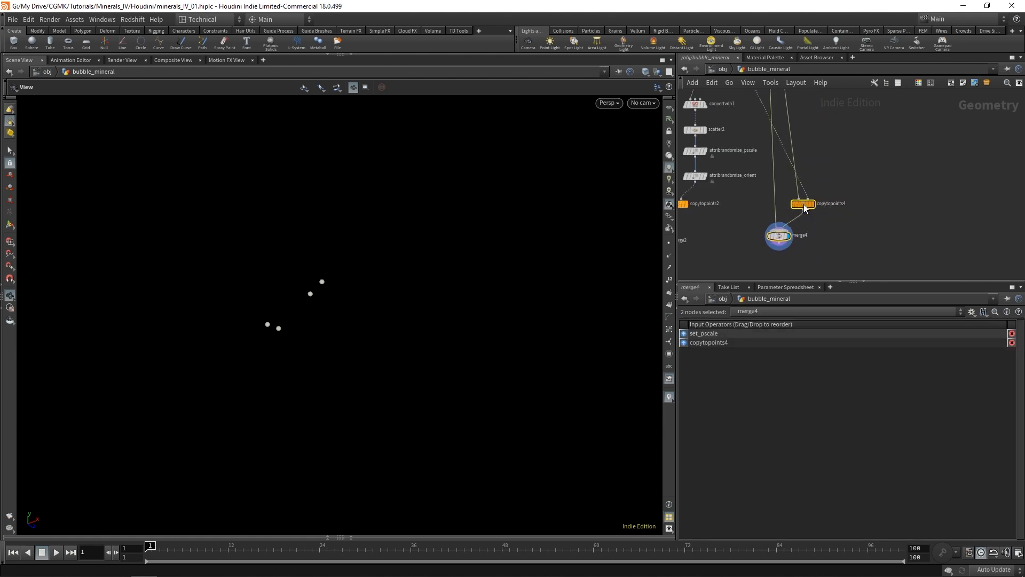
mouse_move(882, 185)
middle_down()
mouse_move(917, 185)
mouse_move(927, 212)
middle_up()
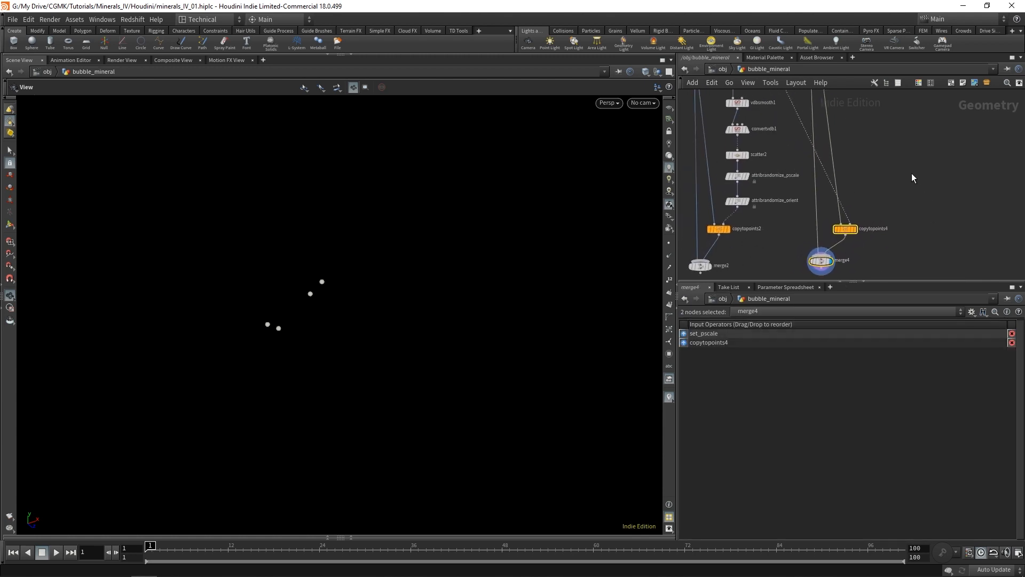
click(911, 172)
Rewire copytopoints4's source input and merge4's first input from set_pscale to merge3
mouse_move(883, 120)
middle_down()
mouse_move(885, 190)
mouse_move(867, 194)
middle_up()
scroll(868, 196, down, 2)
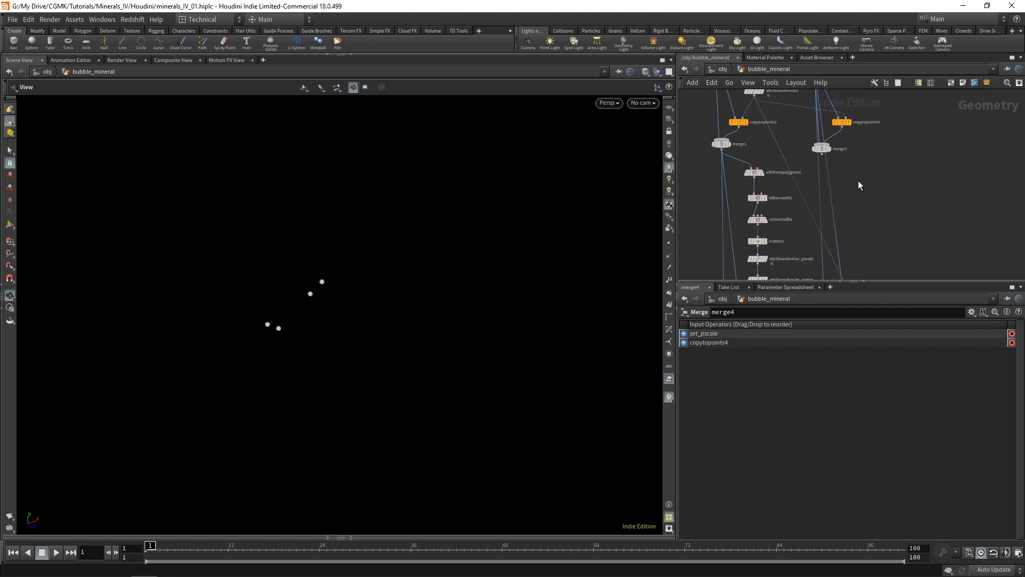
middle_drag(869, 271, 863, 192)
middle_drag(849, 129, 835, 235)
drag(824, 230, 813, 189)
middle_drag(843, 239, 838, 185)
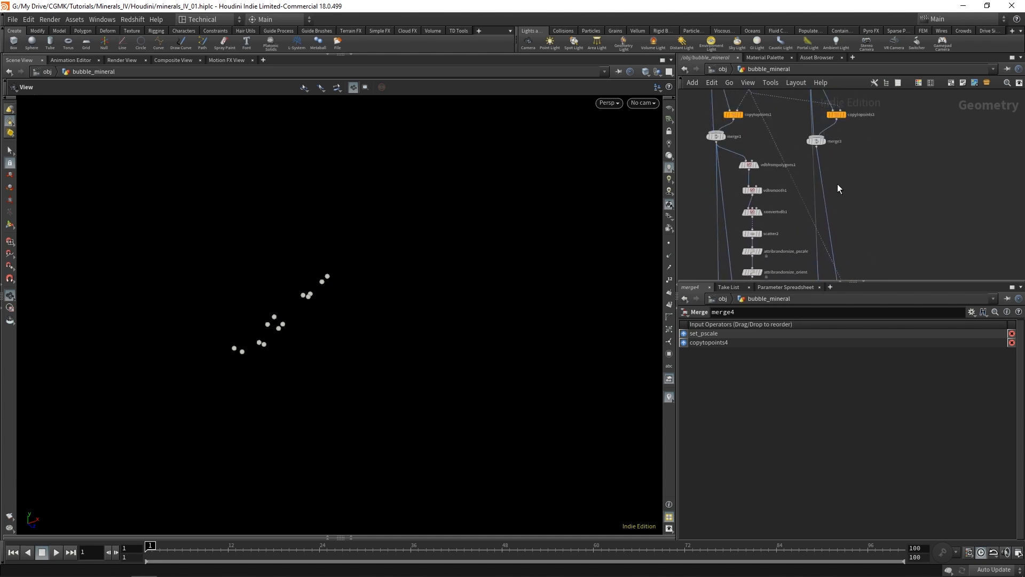
drag(814, 180, 815, 149)
middle_drag(852, 202, 855, 223)
Compare the point branch with the sphere branch by displaying merge2 and returning the display to merge4
drag(878, 156, 712, 168)
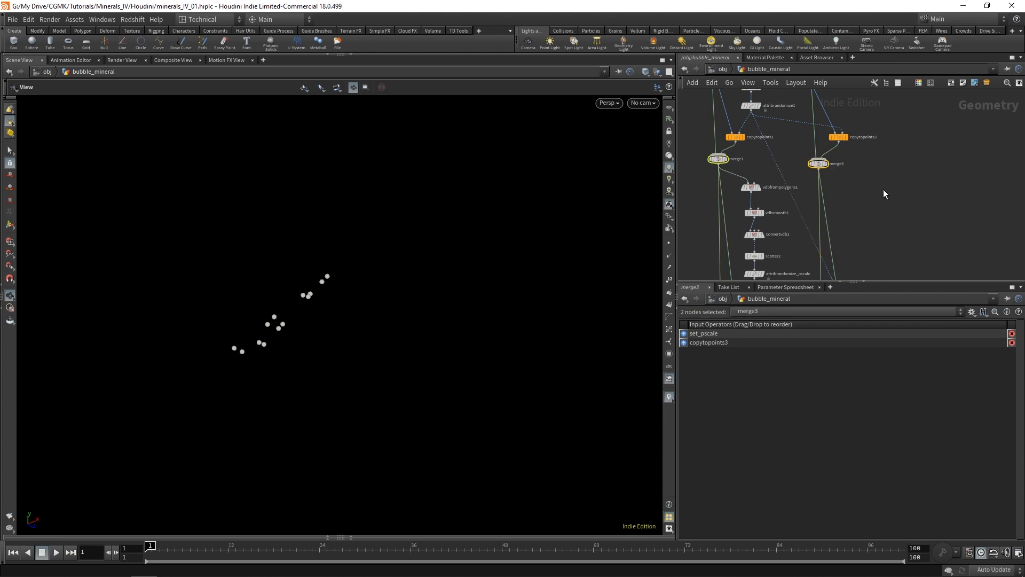
middle_drag(889, 238, 900, 124)
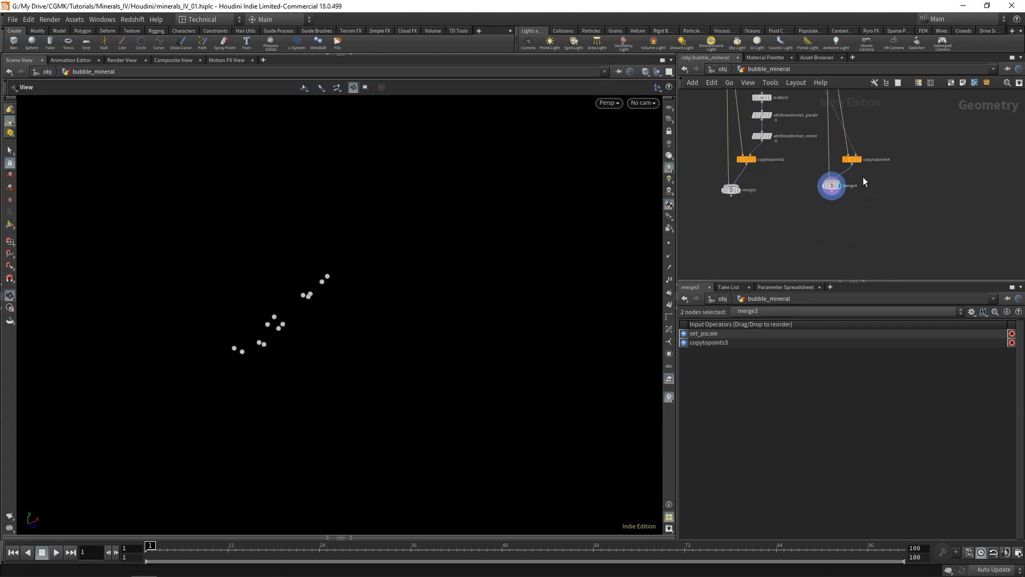
drag(863, 176, 707, 205)
click(738, 209)
click(738, 190)
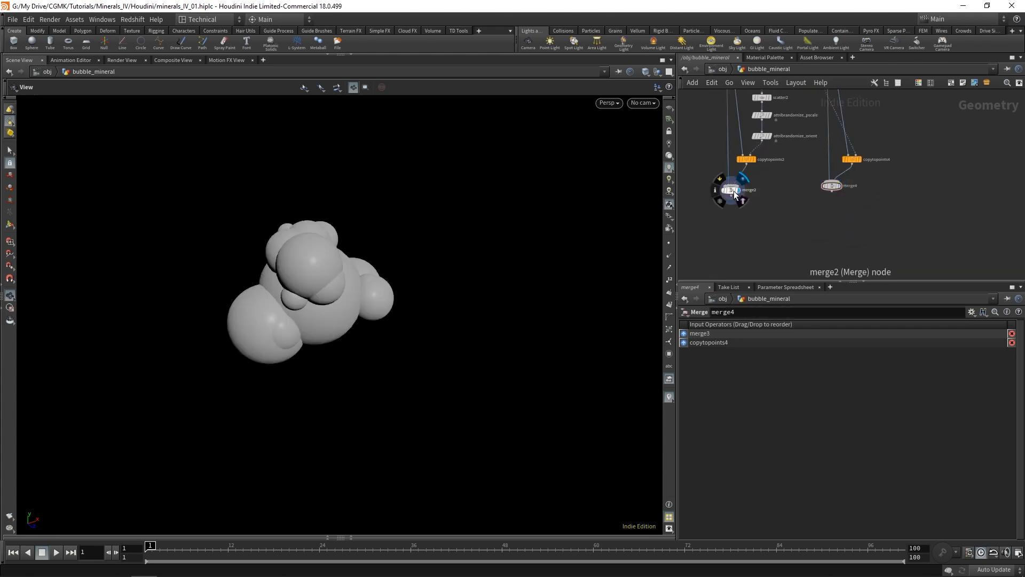
click(735, 192)
click(841, 187)
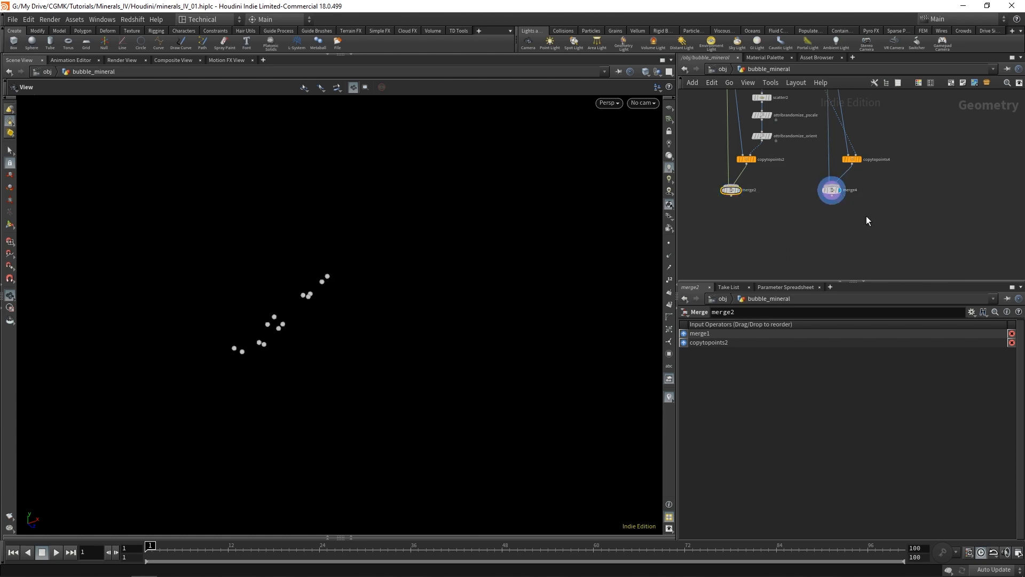
Add a Copy to Points node below merge4
key(Tab)
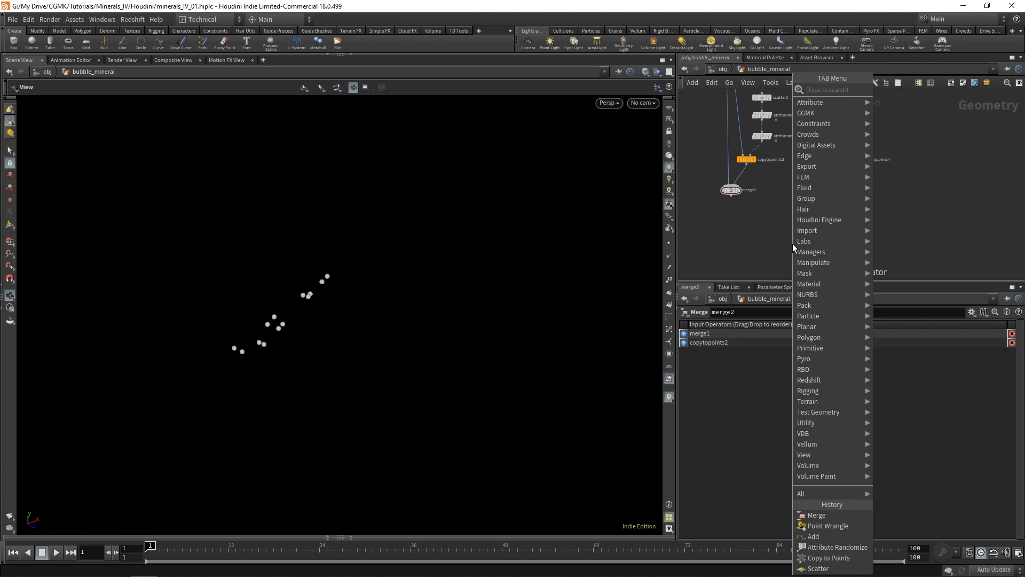
text(copyt)
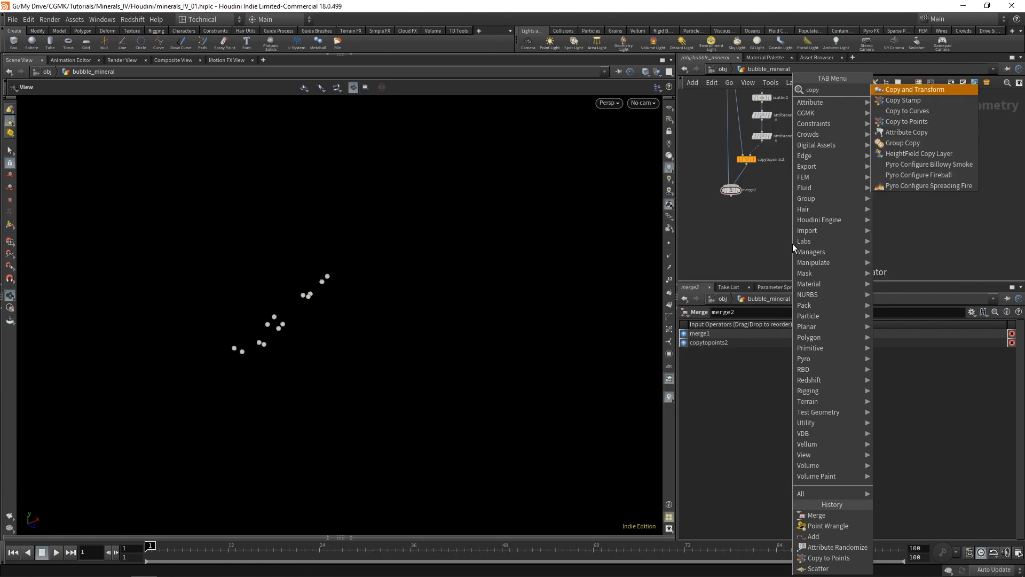
key(Down)
key(Down)
key(Return)
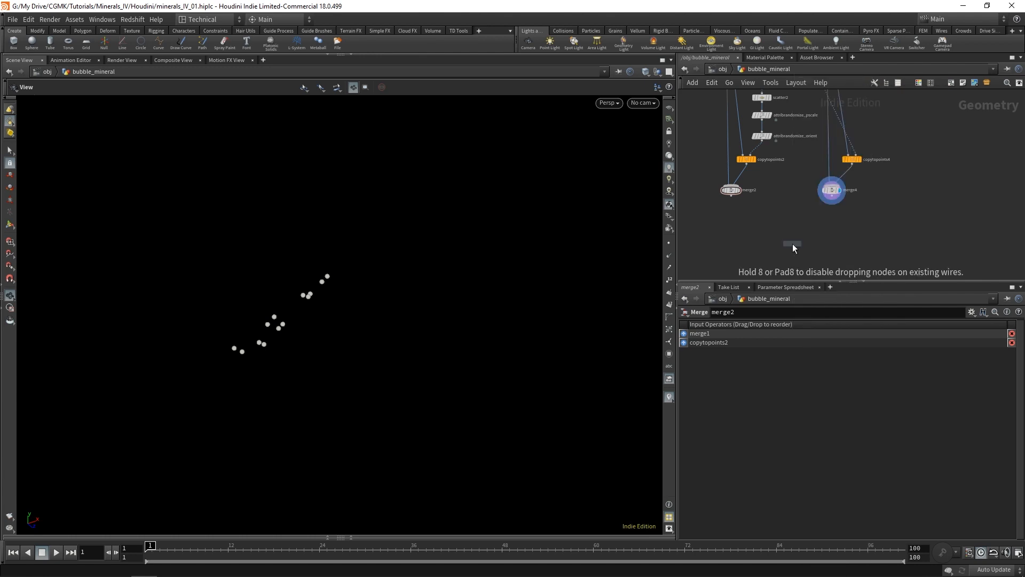
click(792, 244)
drag(793, 246, 813, 235)
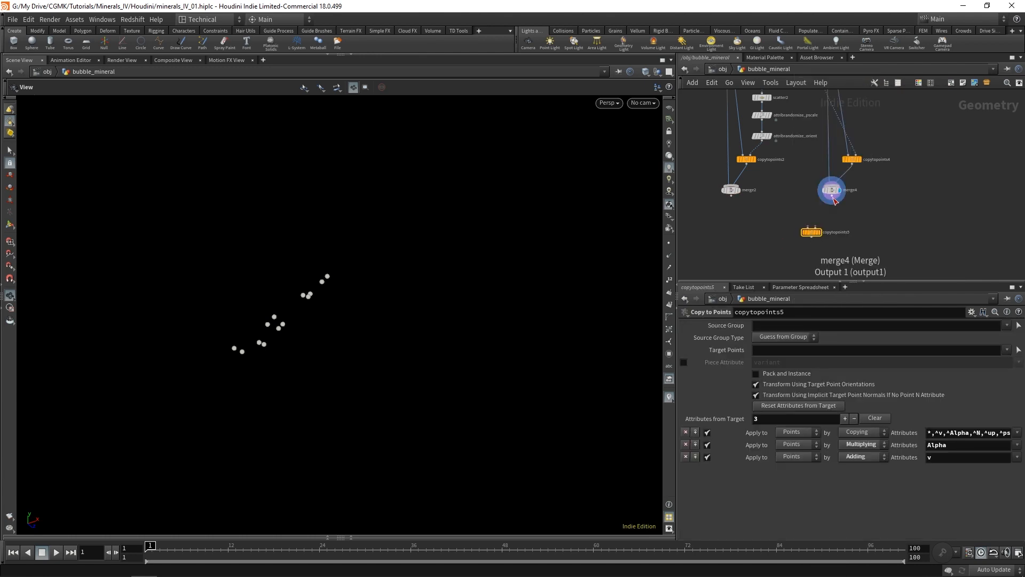
Connect merge4 to copytopoints5's target points input and sphere1 to its source geometry input, and display the node
click(831, 199)
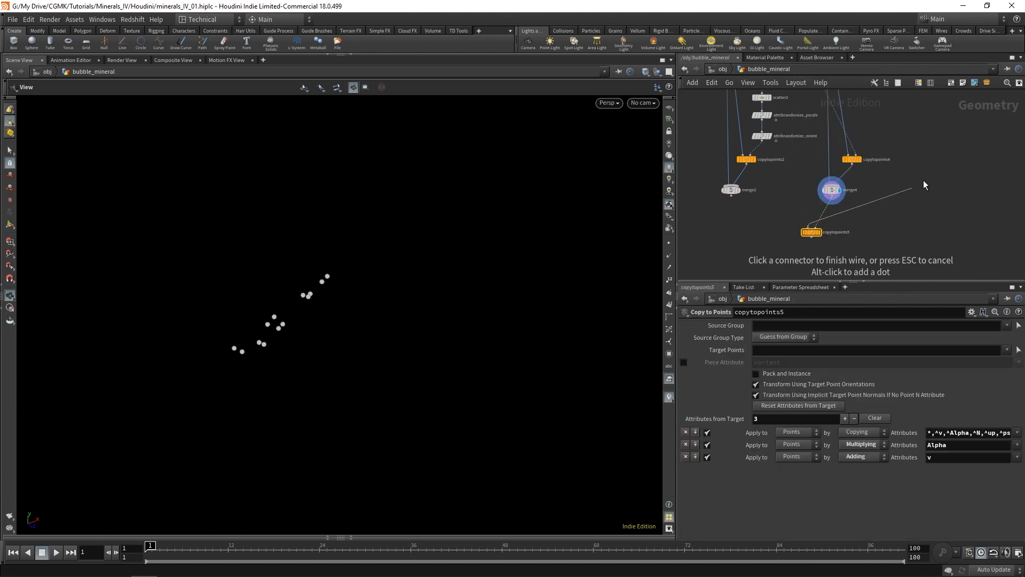
scroll(929, 209, down, 5)
scroll(881, 186, up, 5)
click(772, 119)
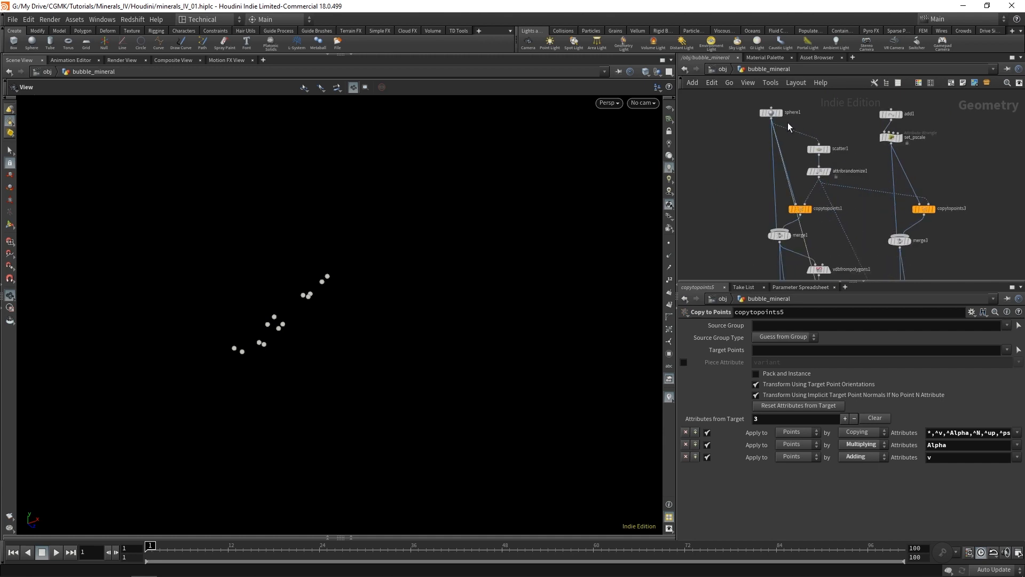
middle_drag(997, 233, 994, 187)
scroll(995, 187, down, 3)
middle_drag(984, 231, 920, 90)
scroll(892, 193, up, 5)
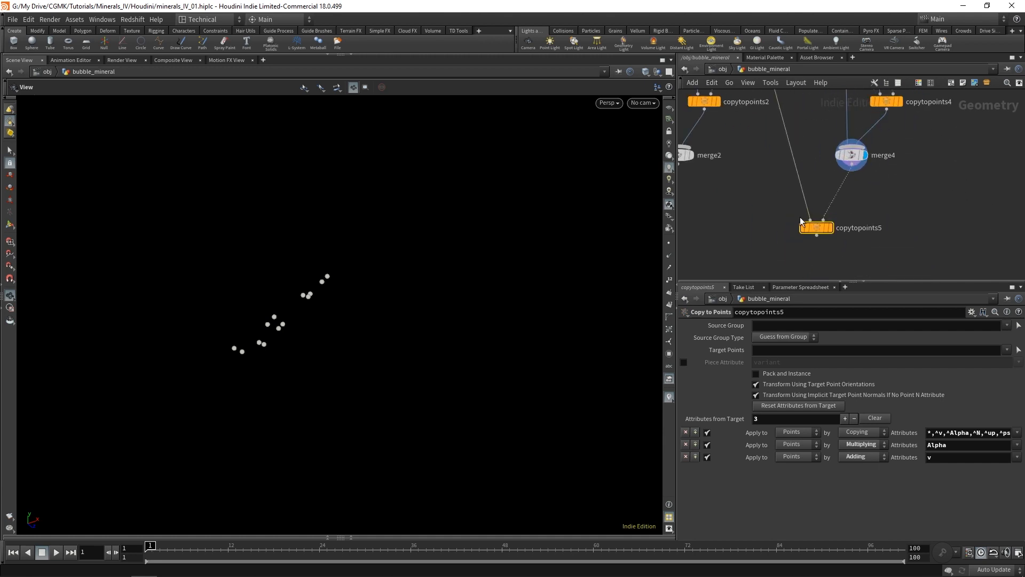
click(831, 227)
Compare the geometry of merge2 with that of copytopoints5 in the viewport
middle_drag(903, 205, 954, 186)
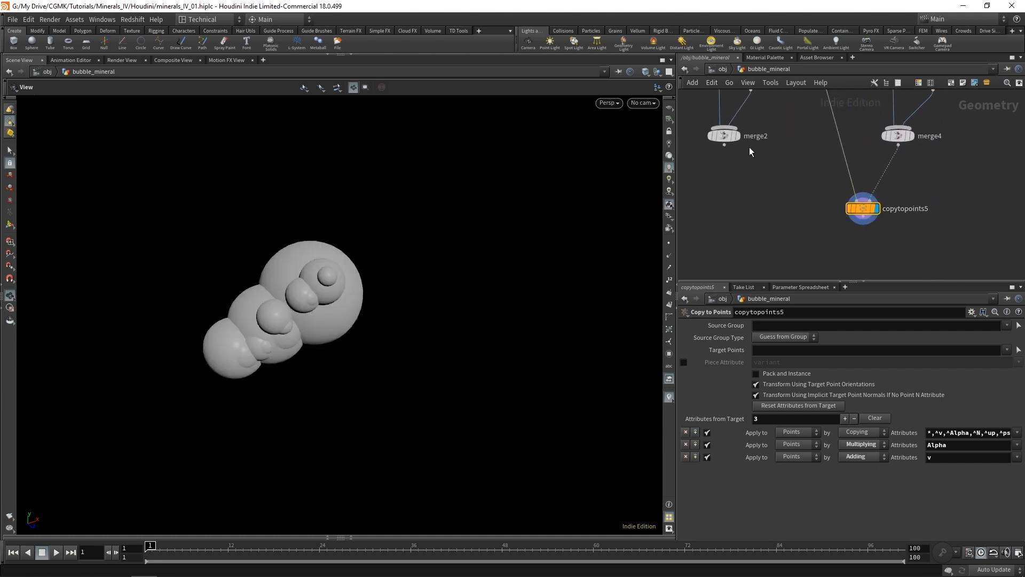
click(739, 135)
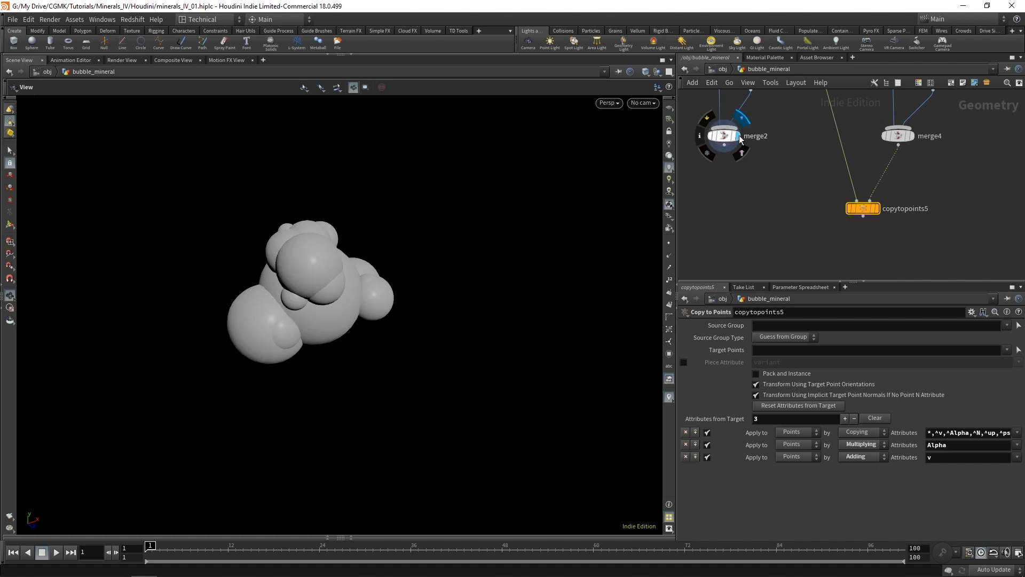
click(879, 208)
scroll(940, 180, down, 2)
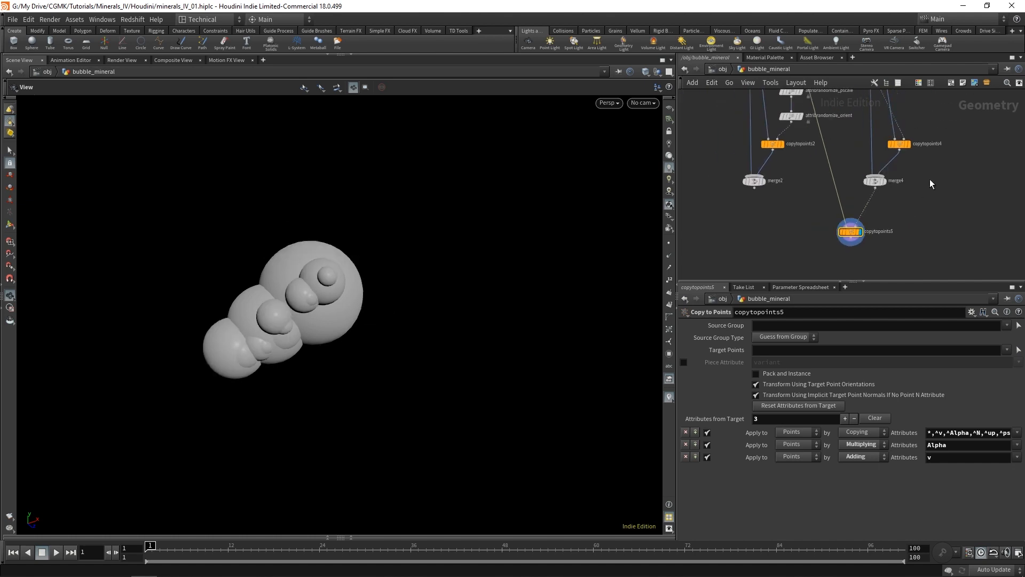
Rewire copytopoints4's target points input from attribrandomize1 to attribrandomize_orient
mouse_move(934, 107)
middle_down()
mouse_move(912, 153)
mouse_move(891, 156)
mouse_move(883, 208)
mouse_move(861, 222)
middle_up()
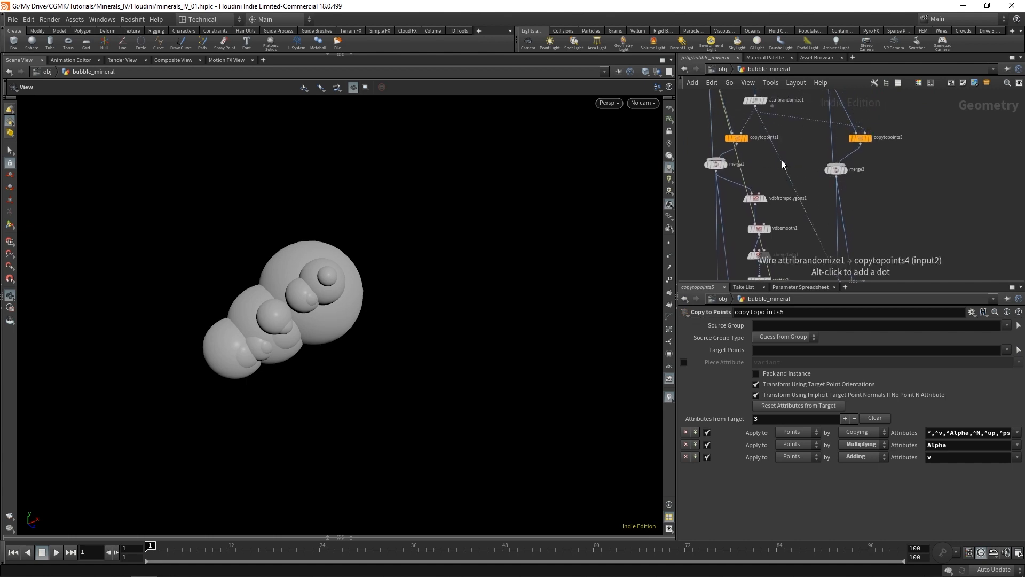
middle_drag(877, 165, 857, 133)
click(777, 133)
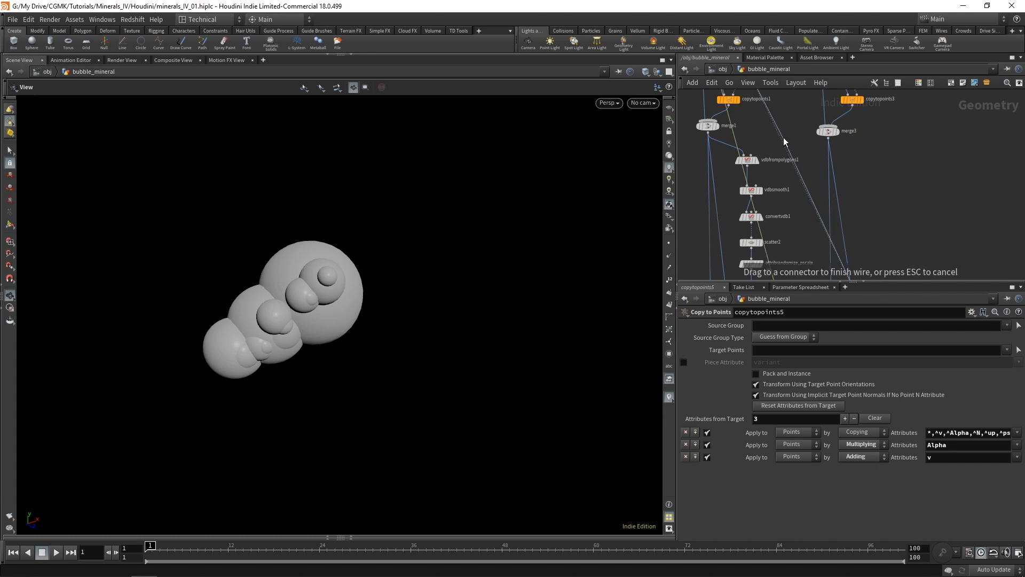
middle_drag(893, 178, 892, 154)
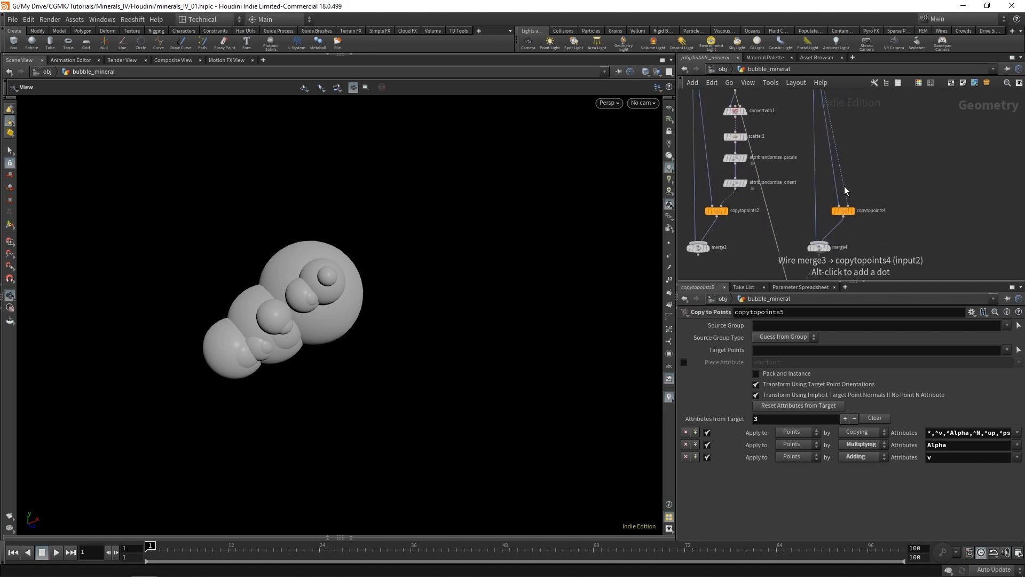
click(844, 186)
click(735, 183)
middle_drag(936, 190, 931, 153)
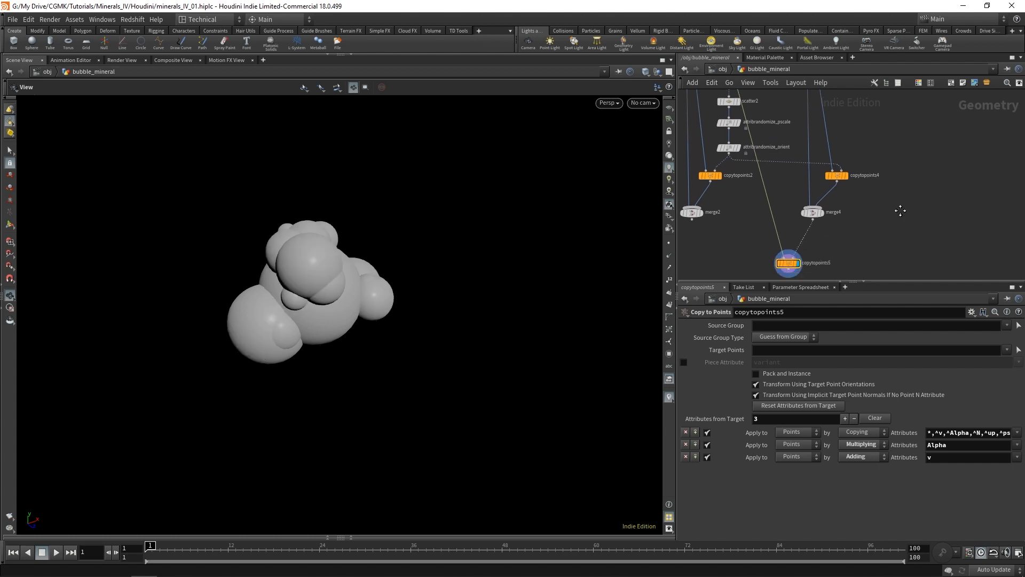
middle_drag(900, 211, 902, 187)
middle_drag(890, 130, 901, 194)
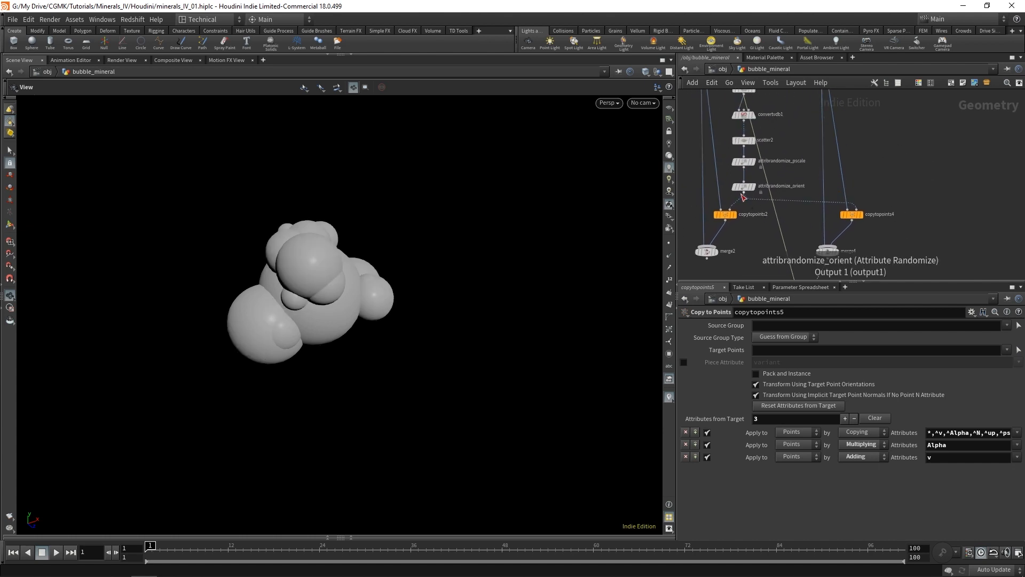
Compare the displayed output of attribrandomize_orient, copytopoints5 and merge2 in the viewport
click(756, 188)
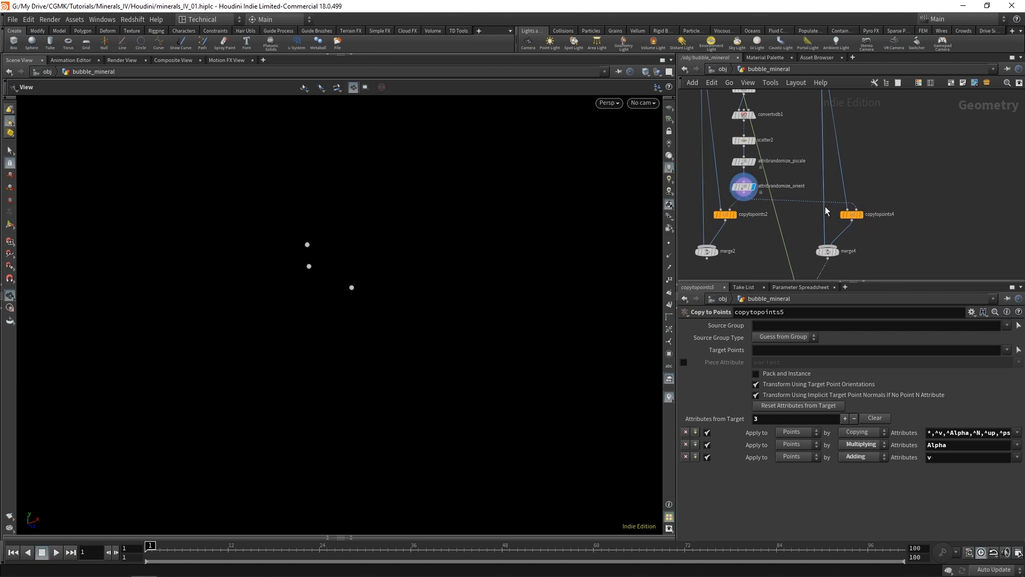
middle_drag(886, 247, 879, 195)
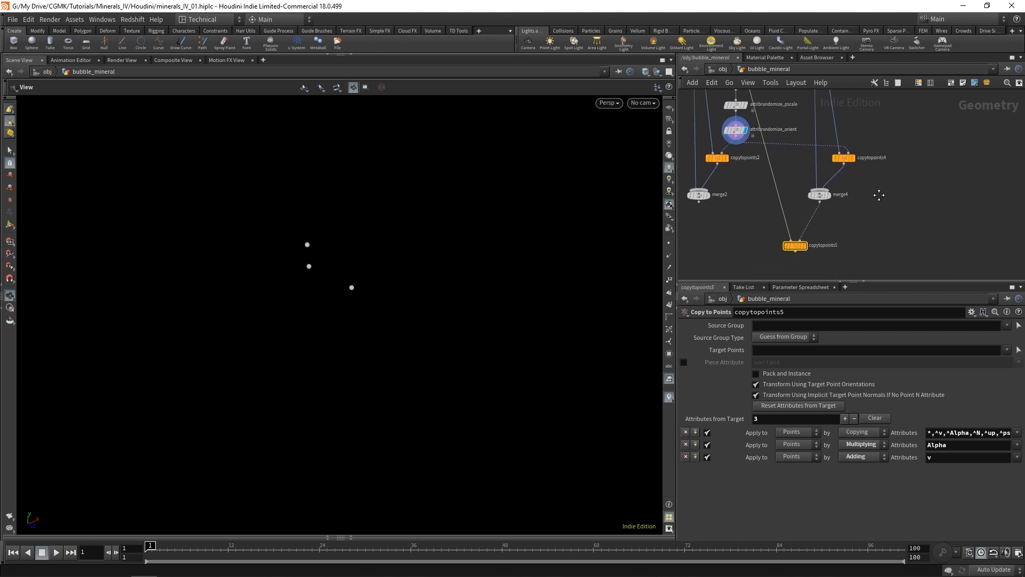
click(806, 246)
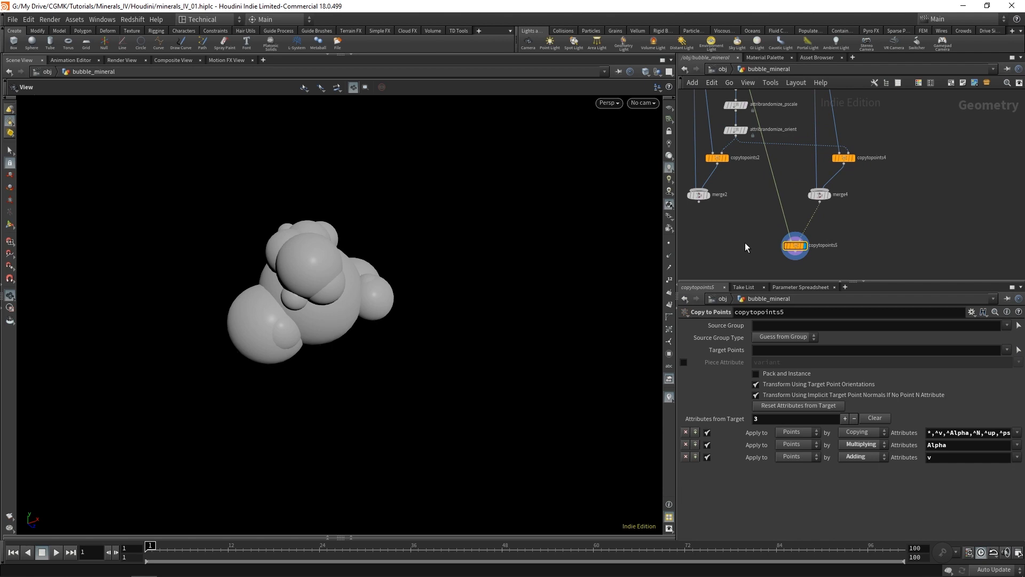
click(710, 196)
click(805, 247)
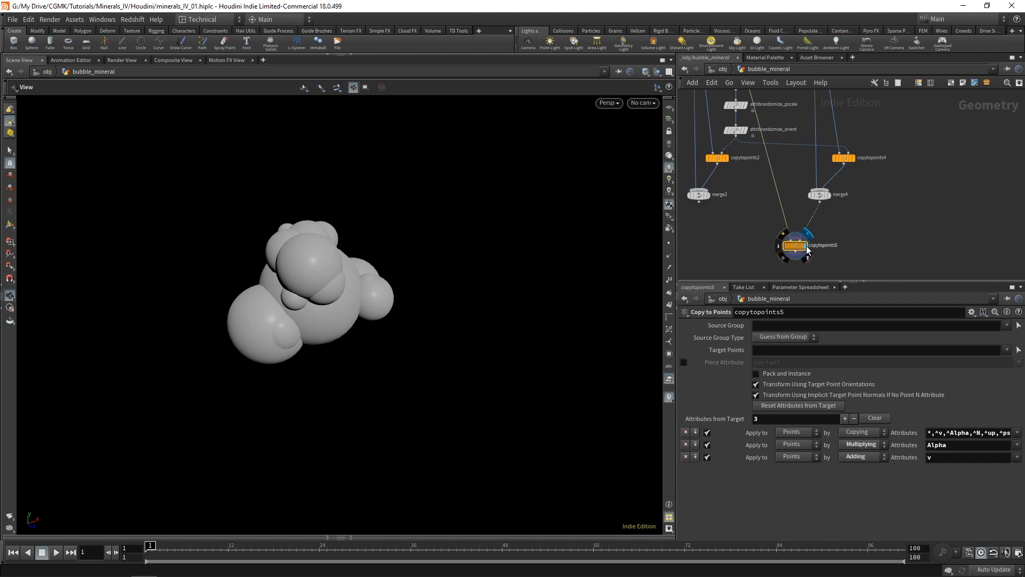
click(709, 195)
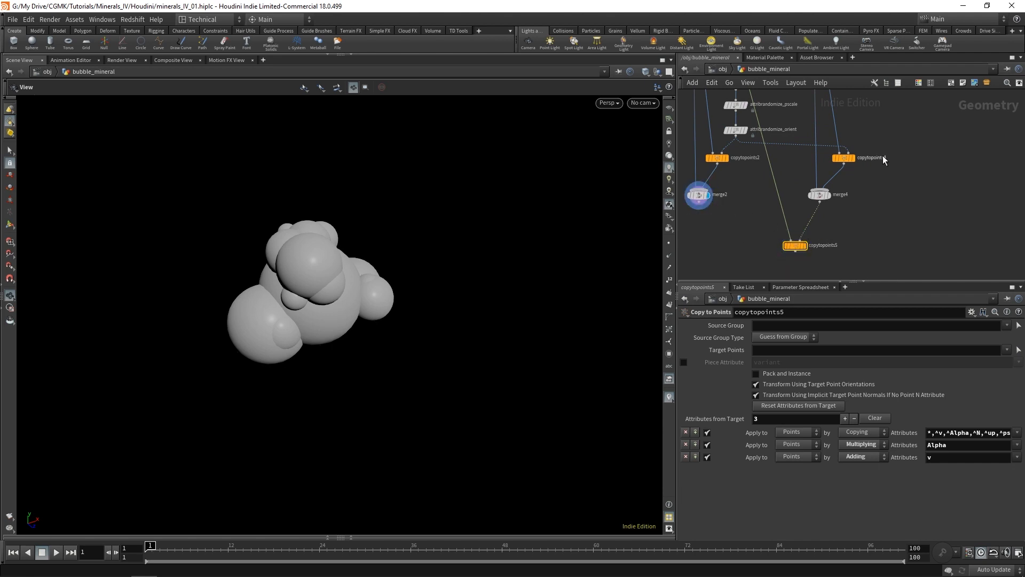
Tidy the network layout, spacing the sphere, Copy to Points and merge nodes of the branches clear of the central chain
mouse_move(884, 156)
middle_down()
mouse_move(901, 195)
mouse_move(910, 187)
middle_up()
scroll(901, 194, down, 2)
mouse_move(808, 251)
mouse_down()
mouse_move(743, 193)
mouse_move(782, 201)
mouse_up()
middle_drag(802, 218, 796, 251)
scroll(795, 251, down, 2)
middle_drag(888, 167, 878, 208)
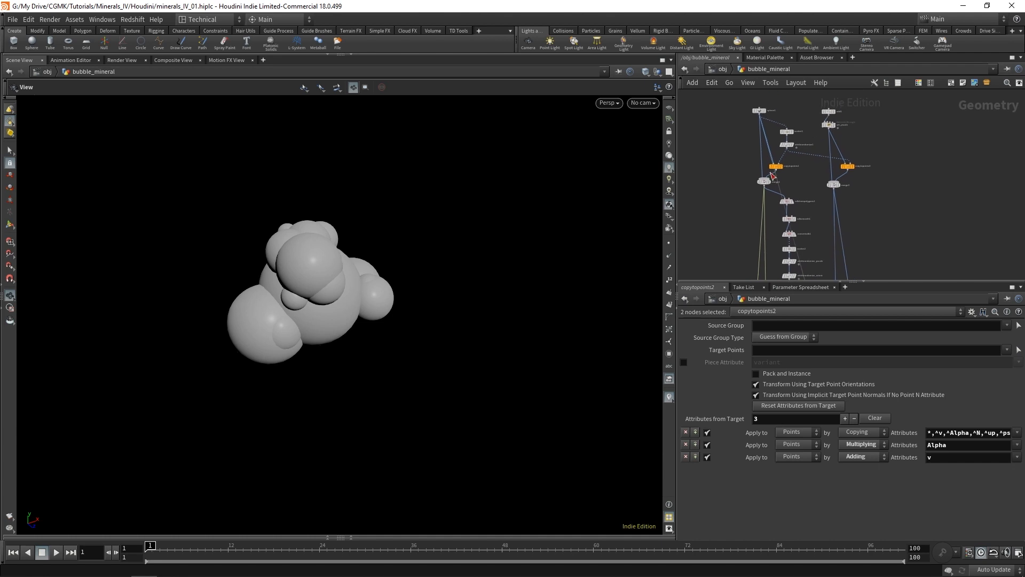
mouse_move(733, 103)
mouse_down()
mouse_move(784, 172)
mouse_move(757, 182)
mouse_up()
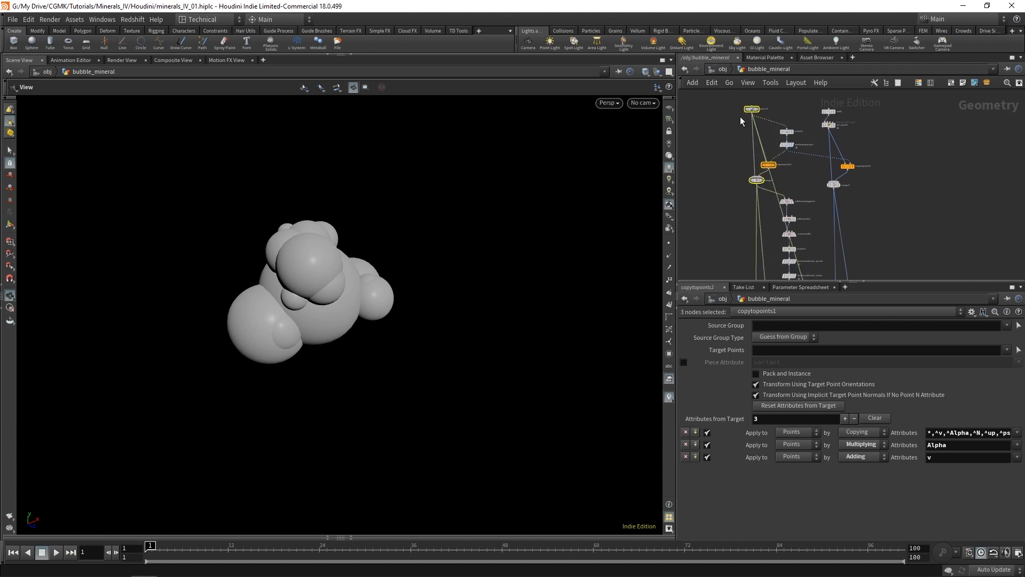
middle_drag(744, 231, 734, 201)
scroll(733, 200, down, 4)
middle_drag(801, 215, 801, 204)
mouse_move(795, 119)
mouse_down()
mouse_move(789, 217)
mouse_move(771, 234)
mouse_move(776, 211)
mouse_up()
scroll(785, 229, up, 3)
click(801, 177)
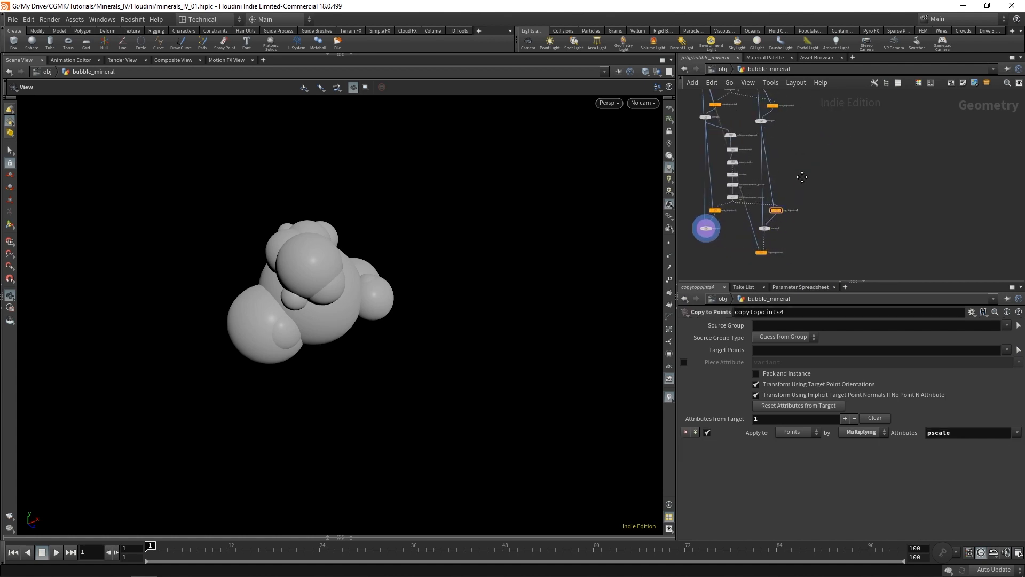
middle_drag(801, 176, 803, 242)
scroll(793, 207, up, 4)
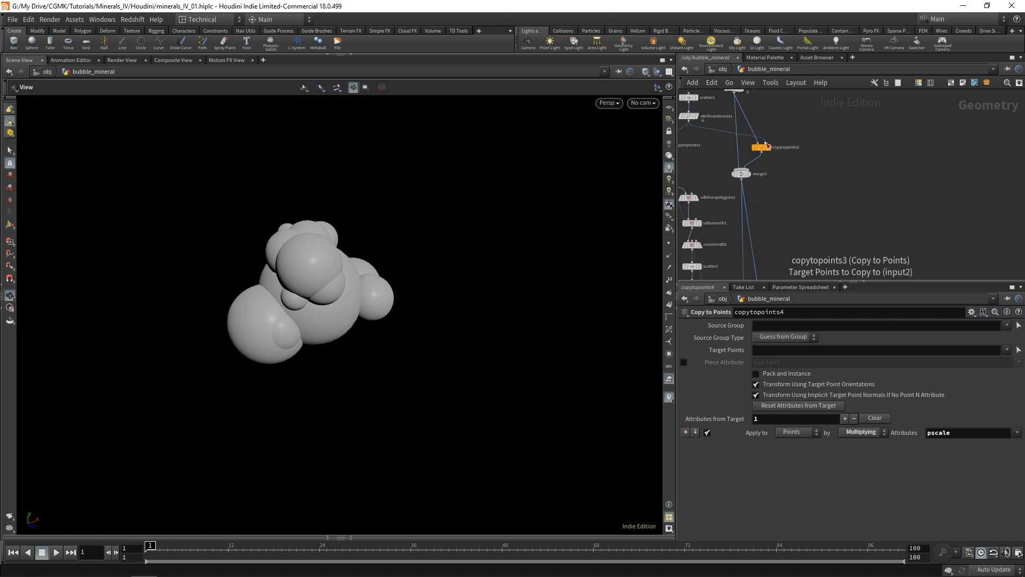
Review the target attribute settings of copytopoints3 and copytopoints5 and the repeating node pattern across the network
click(763, 147)
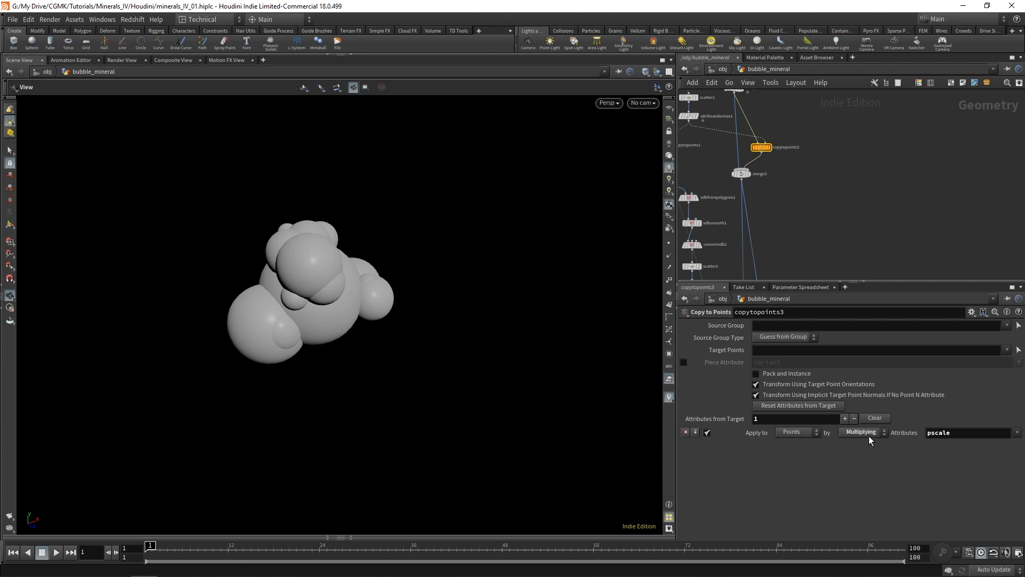
middle_drag(784, 216, 805, 149)
scroll(803, 212, down, 2)
middle_drag(805, 193, 810, 152)
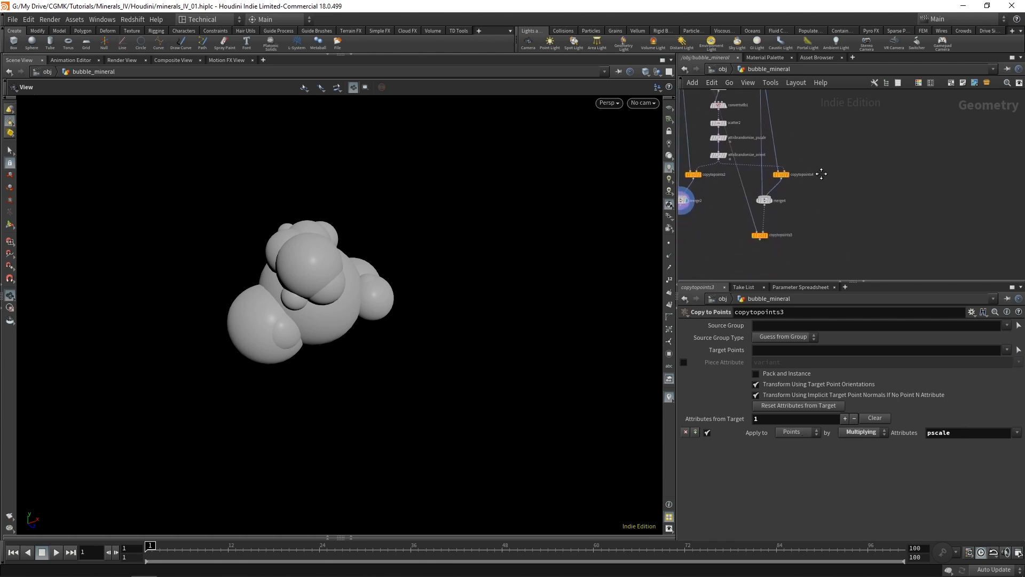
click(760, 233)
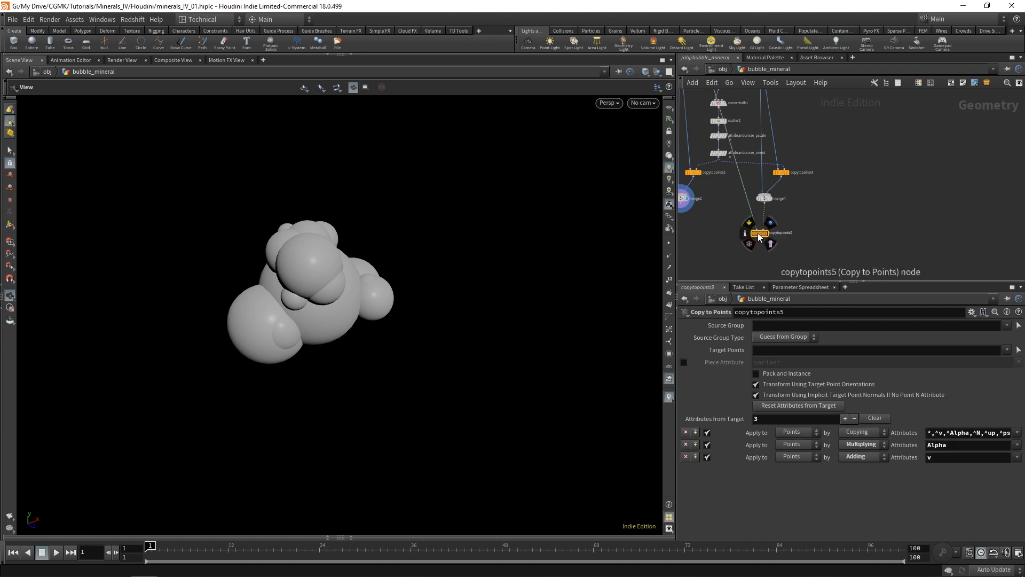
scroll(836, 216, down, 2)
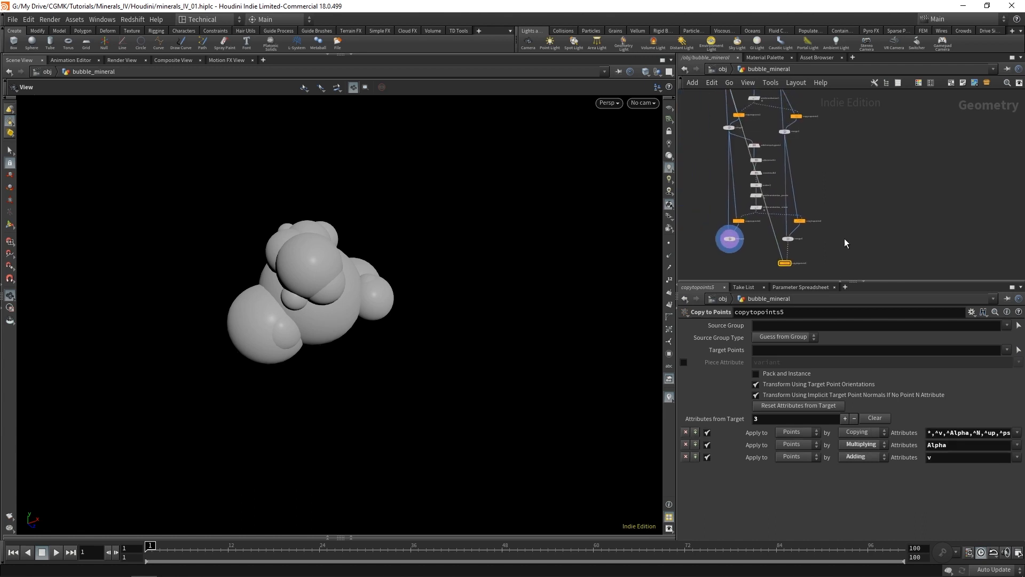
middle_drag(854, 167, 854, 178)
scroll(854, 177, down, 3)
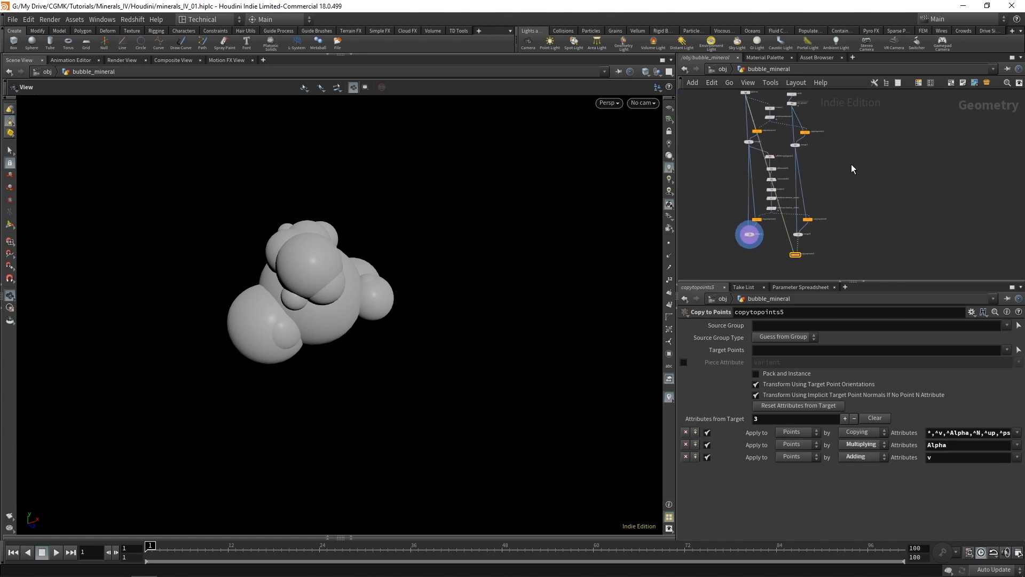
drag(734, 123, 852, 239)
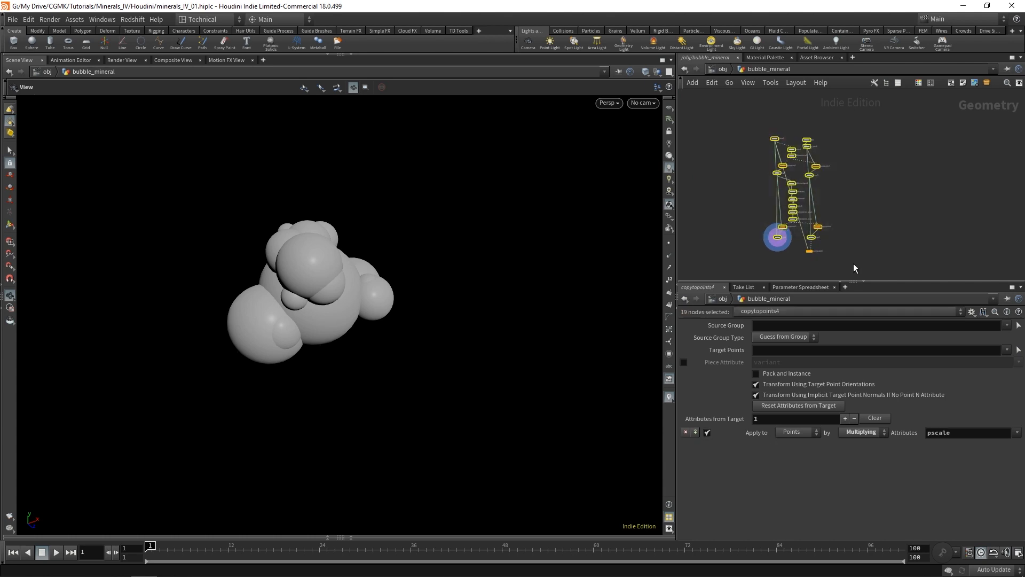
middle_drag(843, 201, 823, 195)
scroll(845, 157, up, 2)
Add a For-Each Number loop beside the existing network and move foreach_end1 well below foreach_begin1
click(865, 155)
key(Tab)
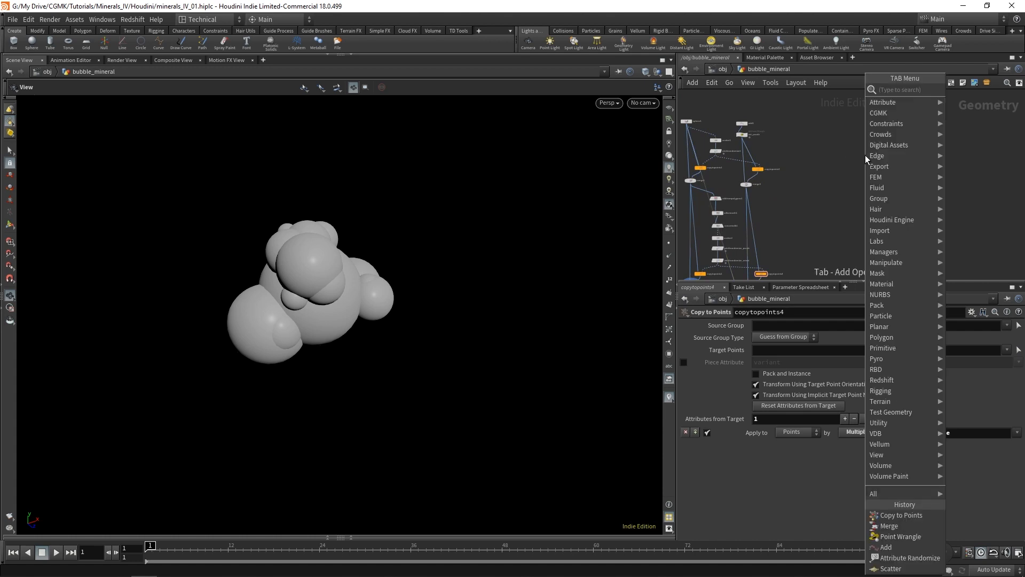
text(forl)
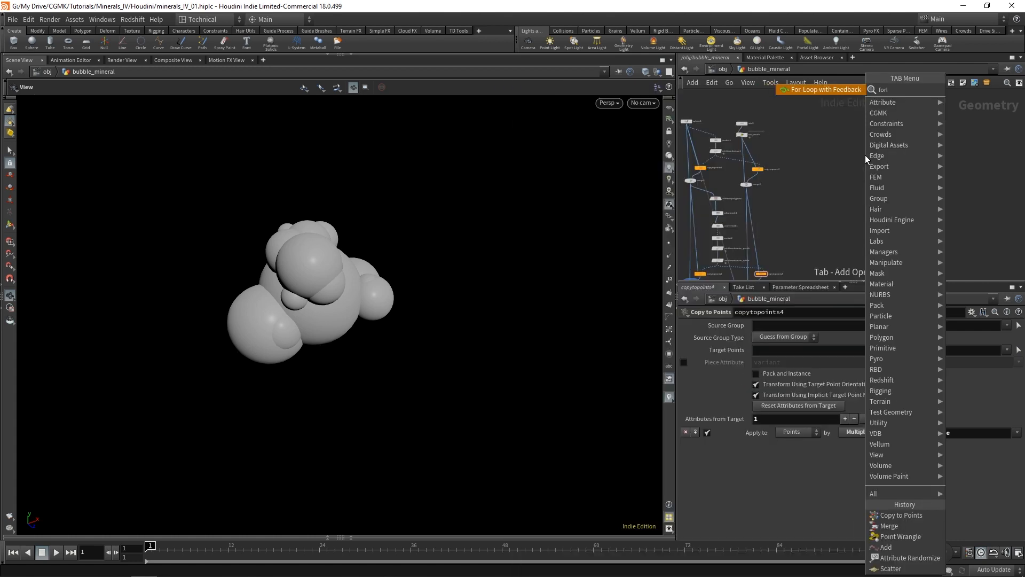
key(BackSpace)
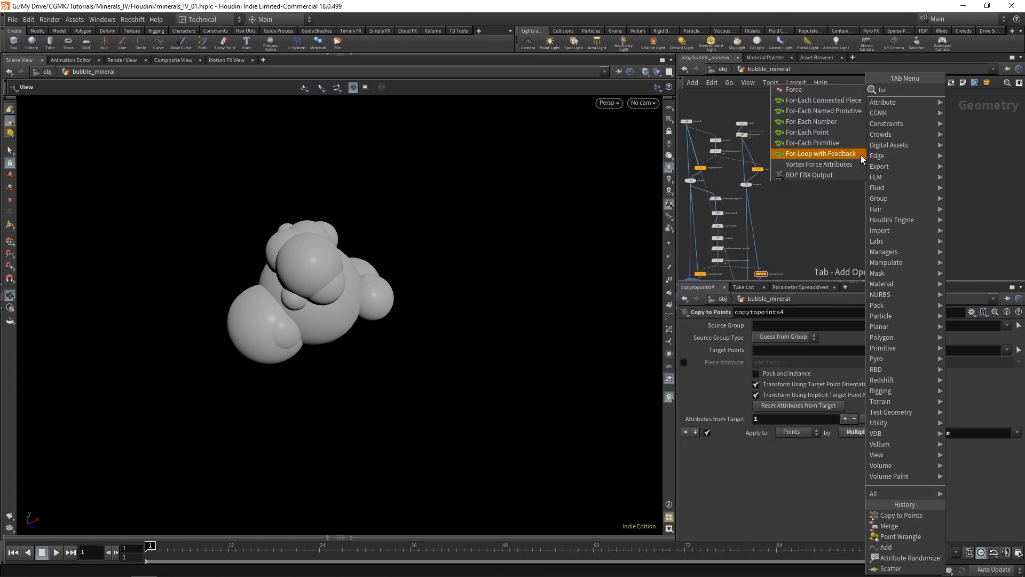
click(828, 131)
click(881, 134)
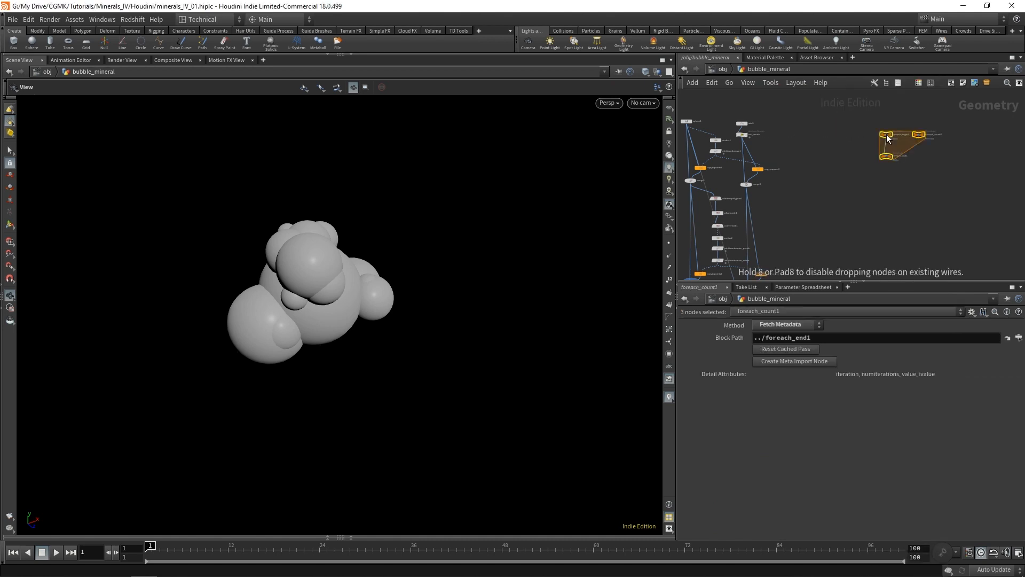
drag(886, 156, 889, 233)
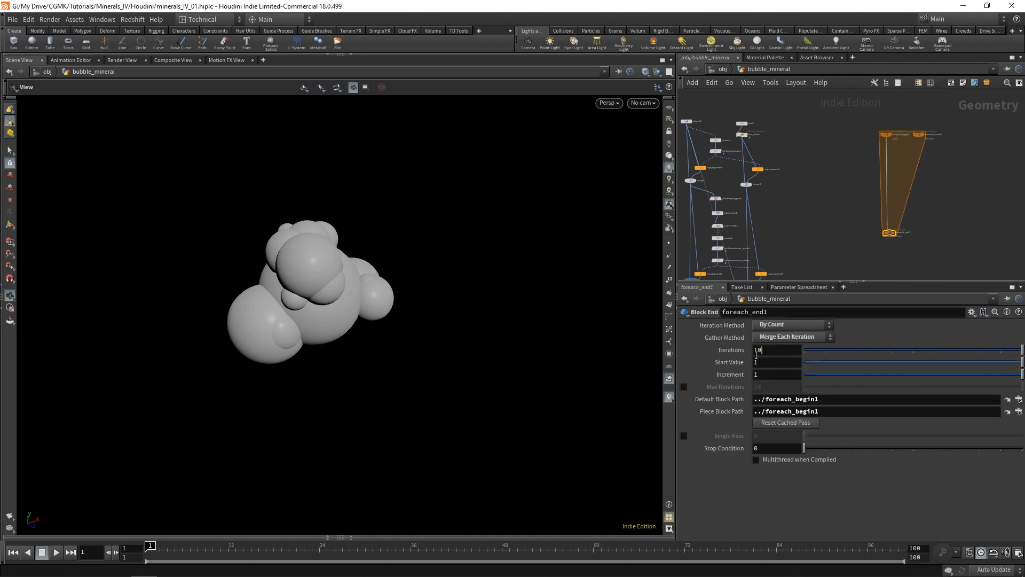
Set the number of iterations on foreach_end1 to 2
drag(757, 355, 742, 357)
text(2)
key(Return)
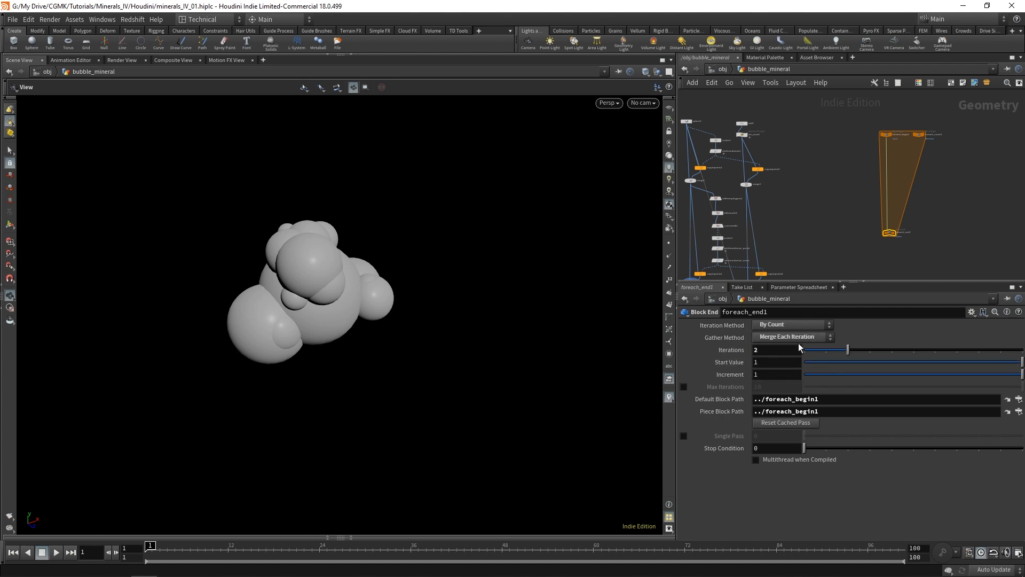
drag(850, 116, 951, 257)
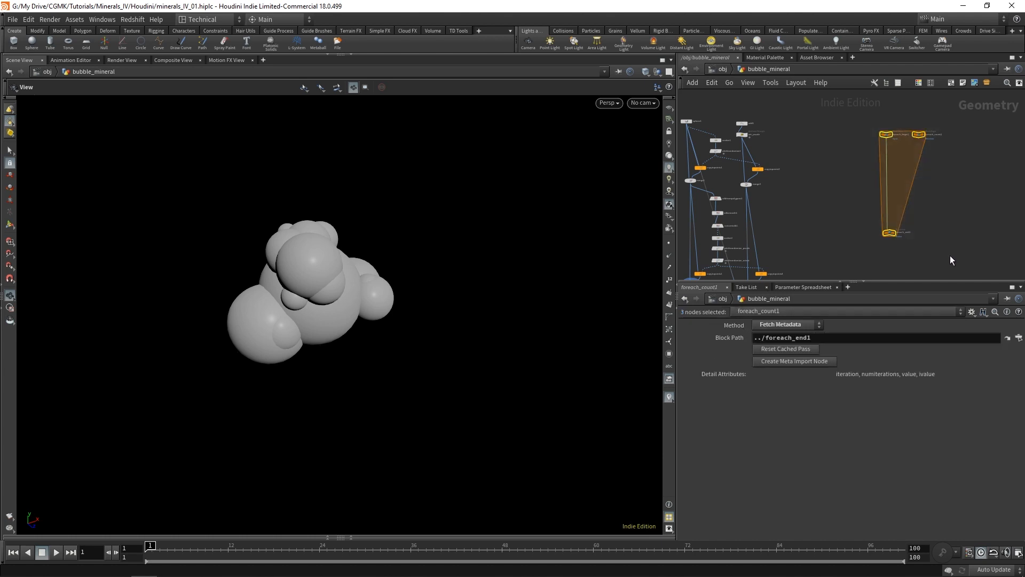
Change the gather method of foreach_end1 to Feedback Each Iteration
click(889, 233)
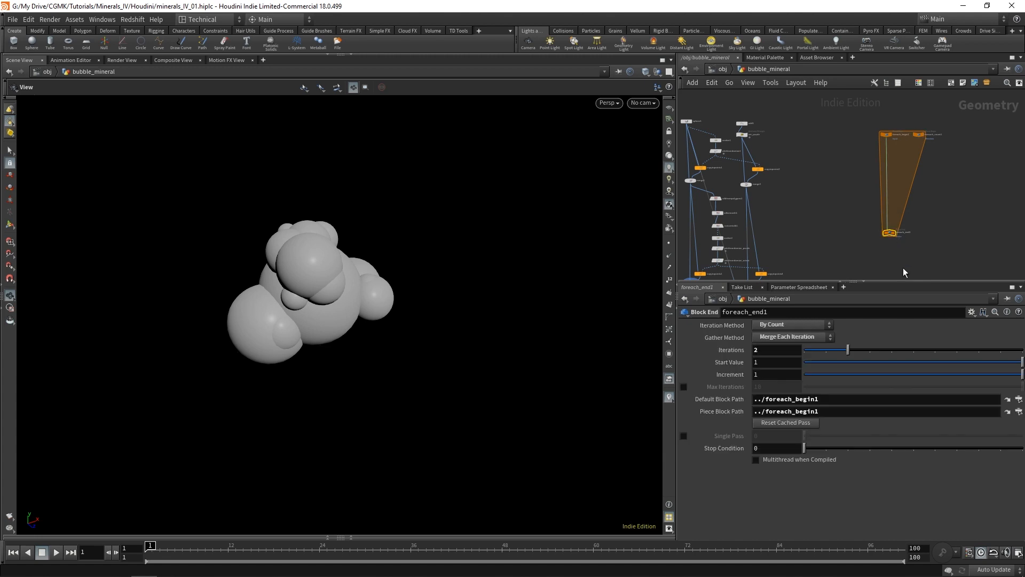
click(777, 338)
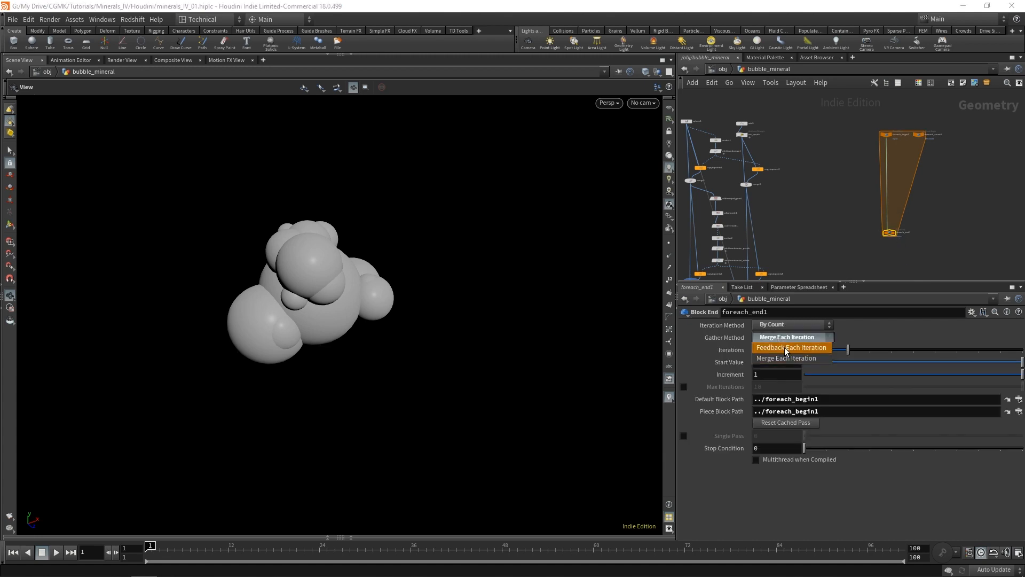
click(784, 347)
key(h)
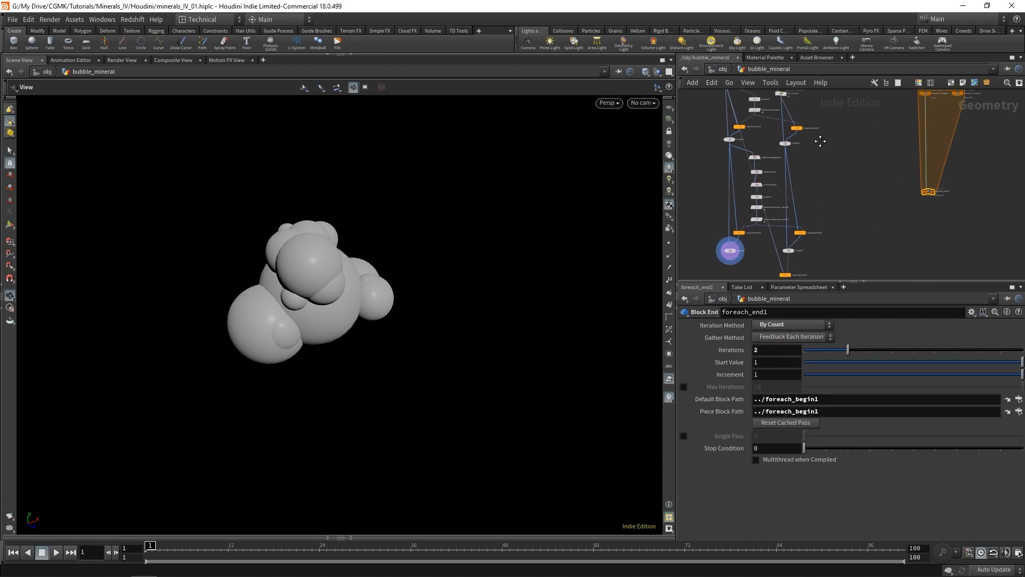
mouse_move(746, 166)
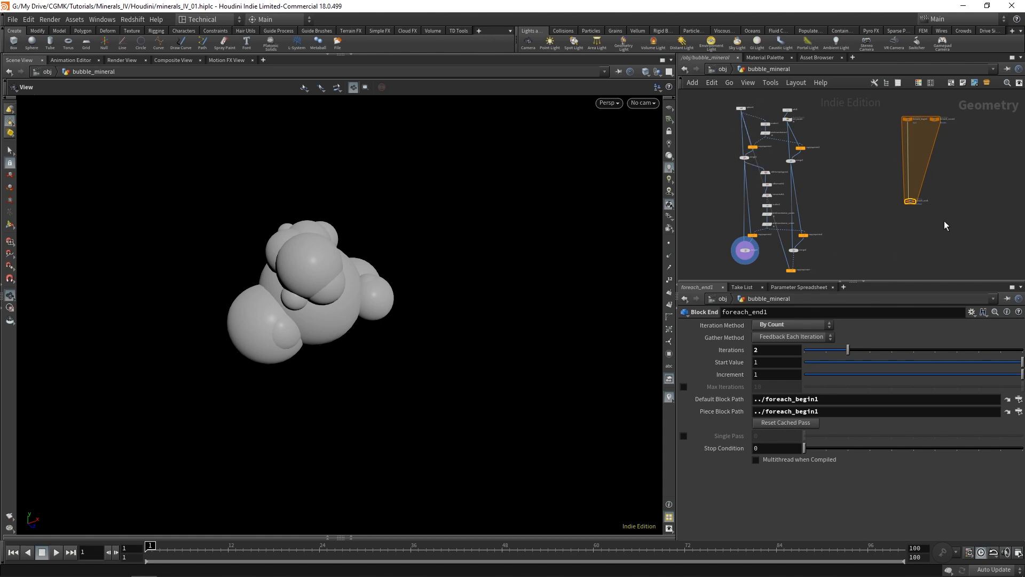
scroll(944, 220, up, 4)
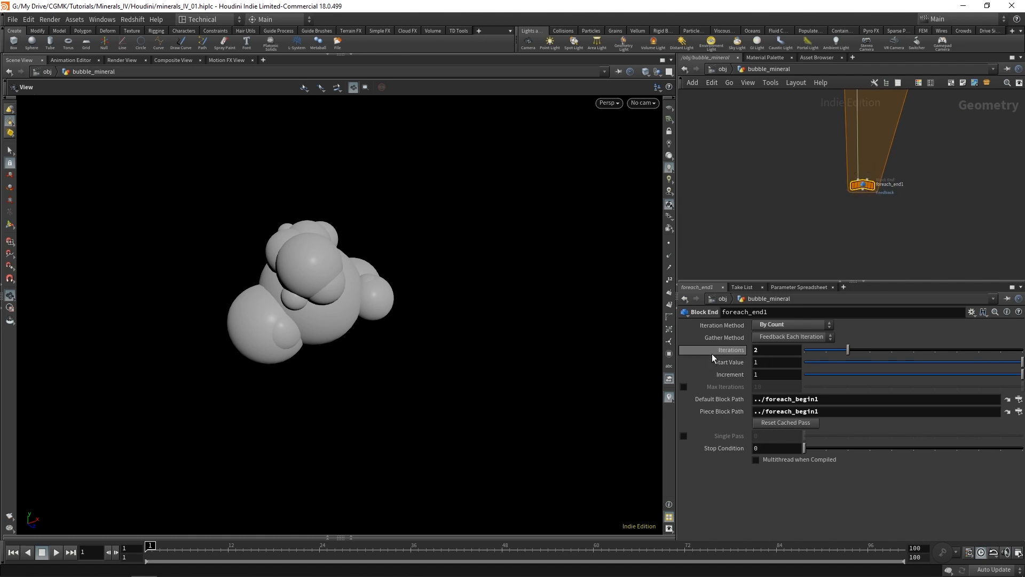
Set the method of foreach_begin1 to Fetch Feedback and lengthen the loop block by moving foreach_end1 farther down
middle_drag(940, 196, 917, 255)
scroll(936, 245, down, 1)
click(857, 146)
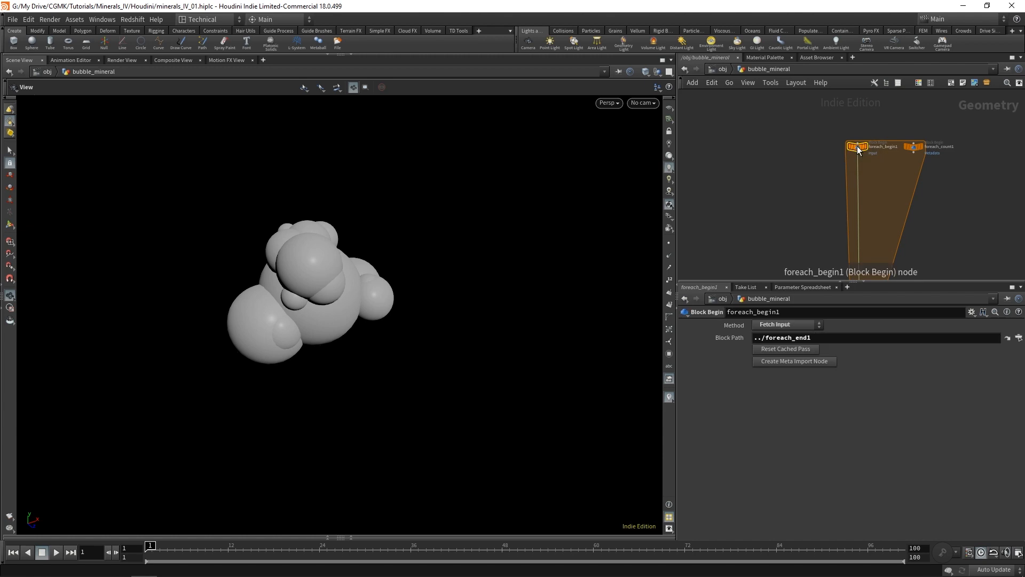
click(793, 325)
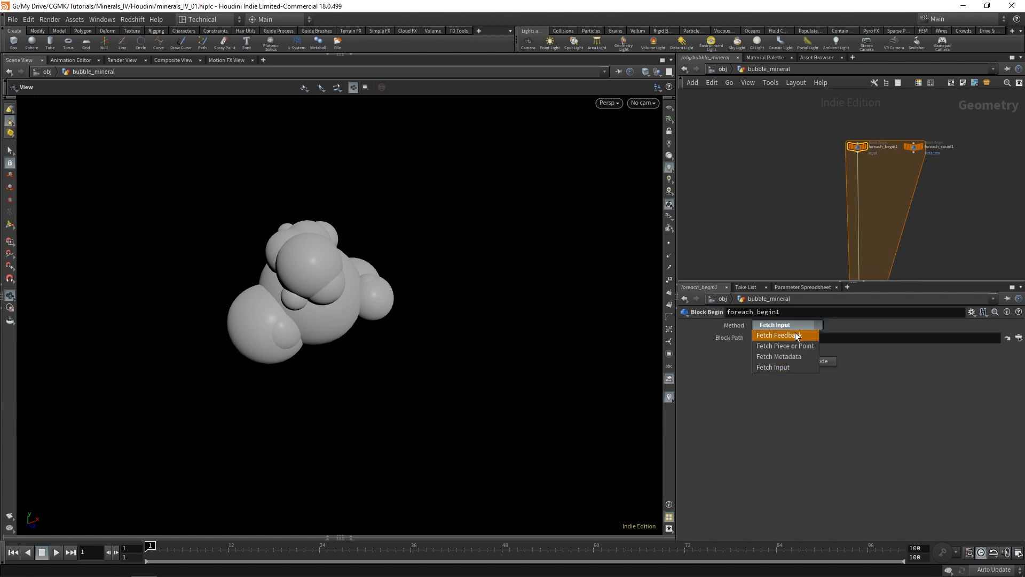
click(795, 334)
scroll(973, 171, down, 5)
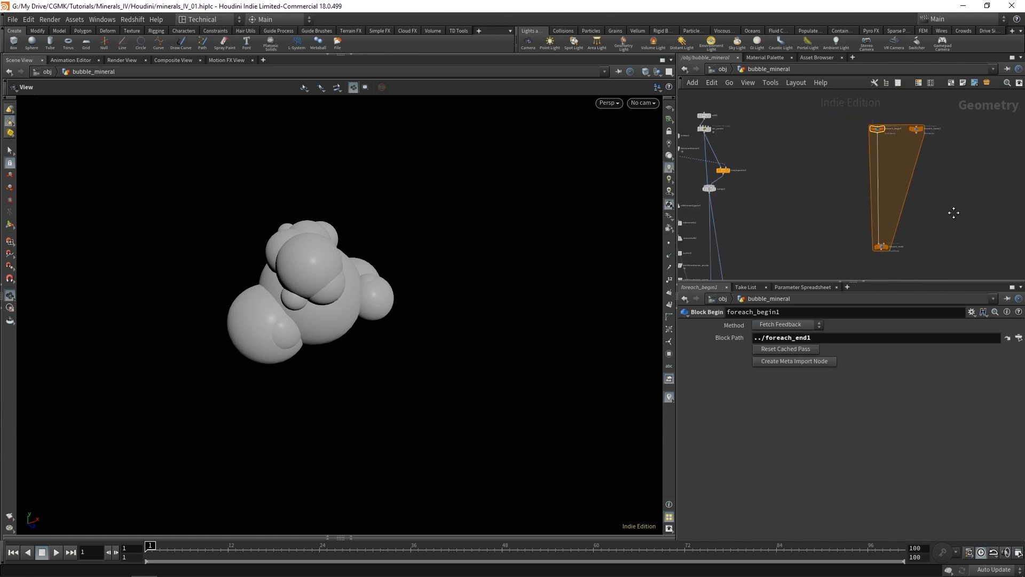
drag(908, 222, 909, 256)
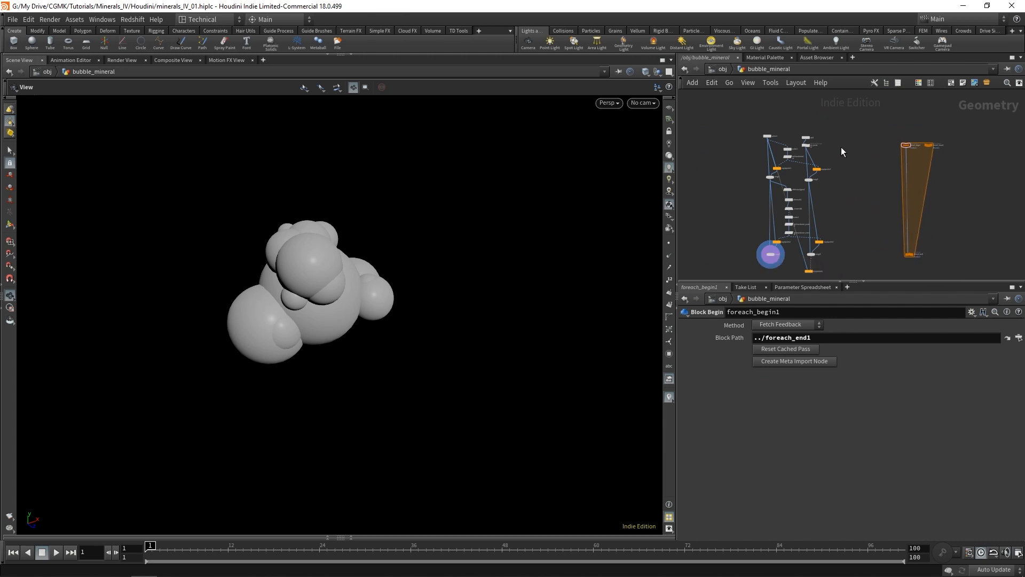
Duplicate sphere1, add1 and the set_pscale wrangle, placing the copies above the For-Each loop
scroll(876, 179, up, 3)
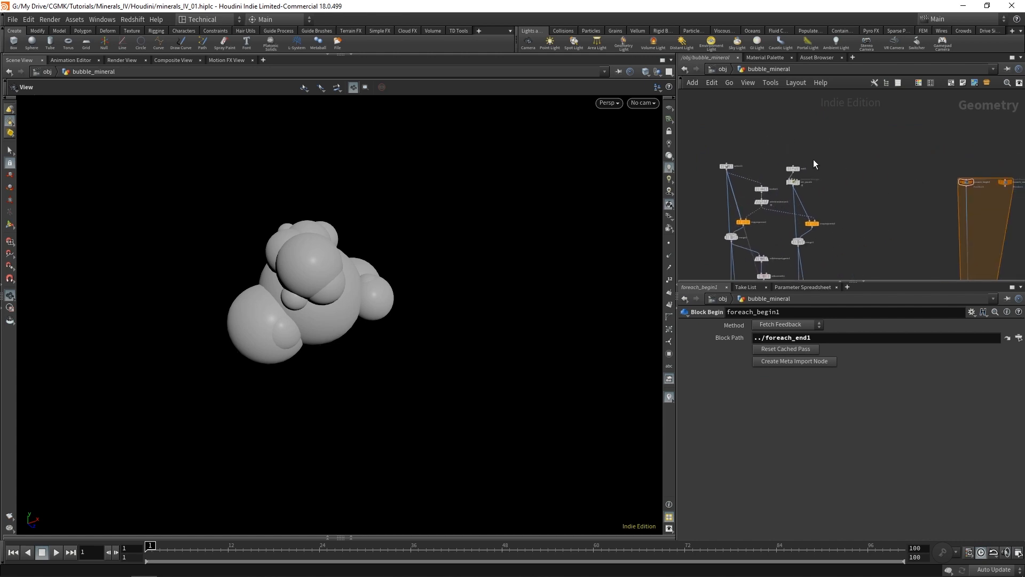
scroll(716, 143, up, 3)
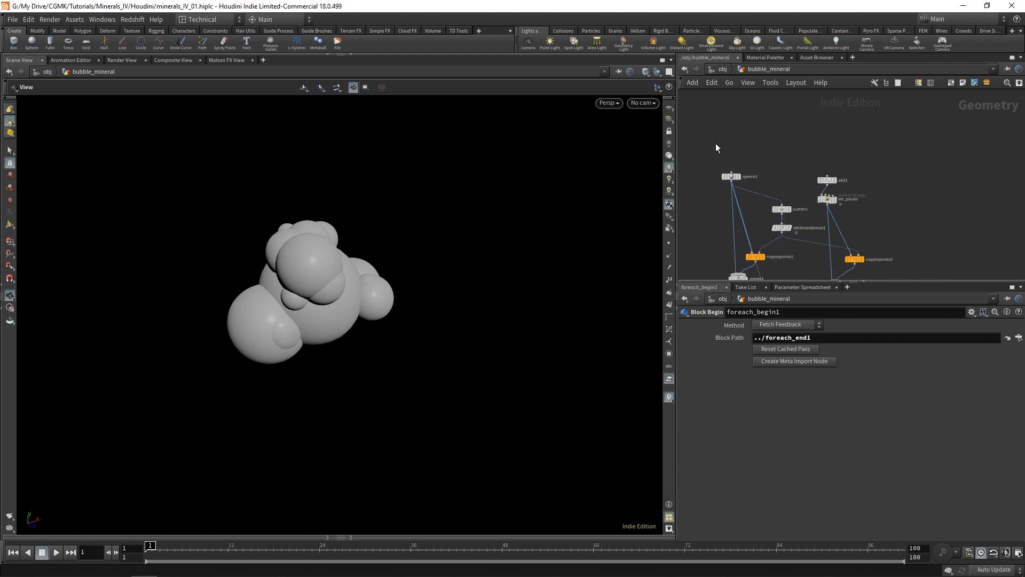
drag(759, 172, 759, 172)
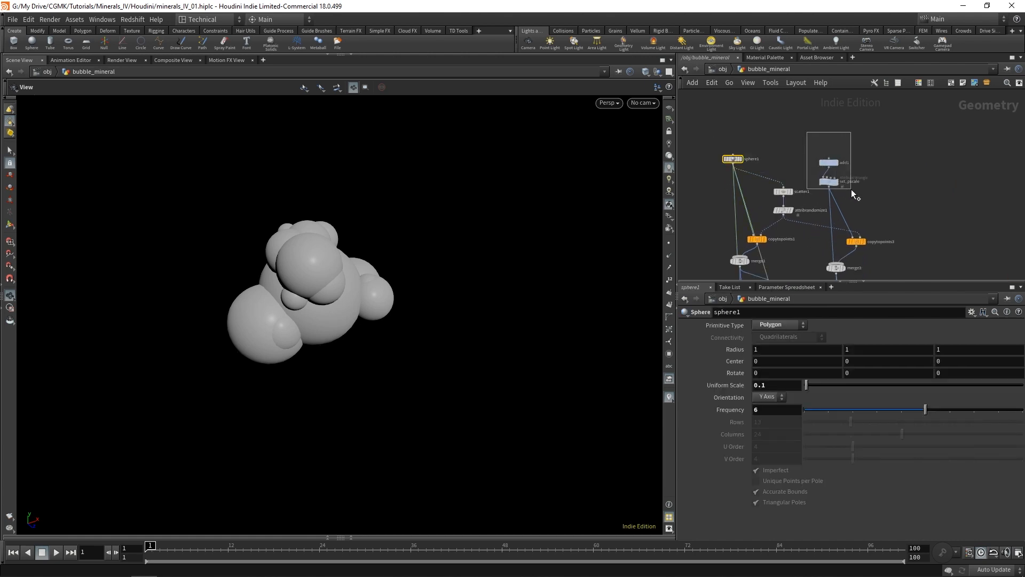
shift+drag(851, 189, 853, 191)
middle_drag(877, 194, 812, 201)
scroll(812, 201, down, 2)
alt+drag(779, 192, 986, 143)
key(f)
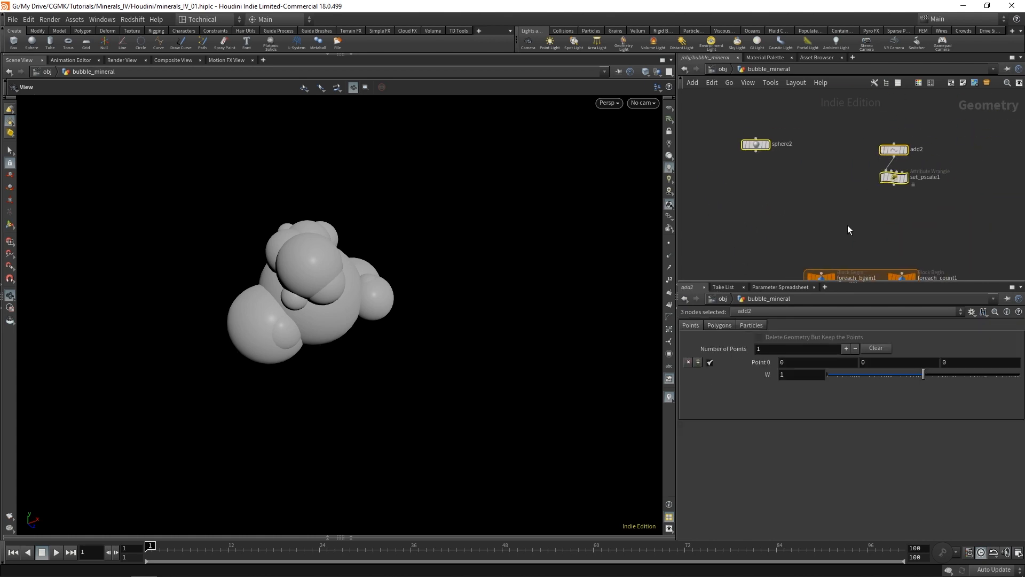
Add a Merge node above the For-Each loop, feed it from sphere2 and set_pscale1, and display it
click(840, 221)
key(Tab)
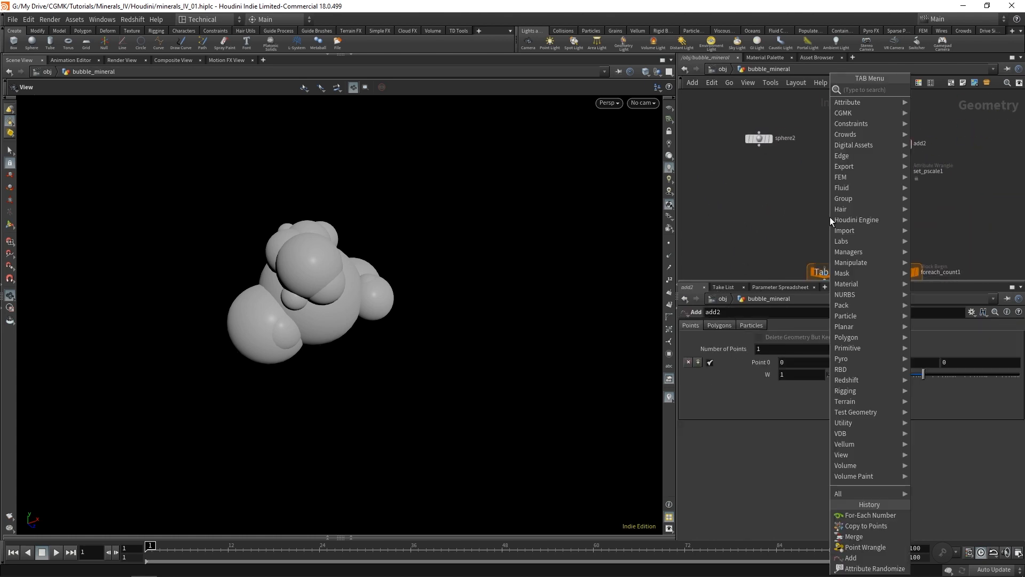
text(merge)
key(Return)
click(830, 216)
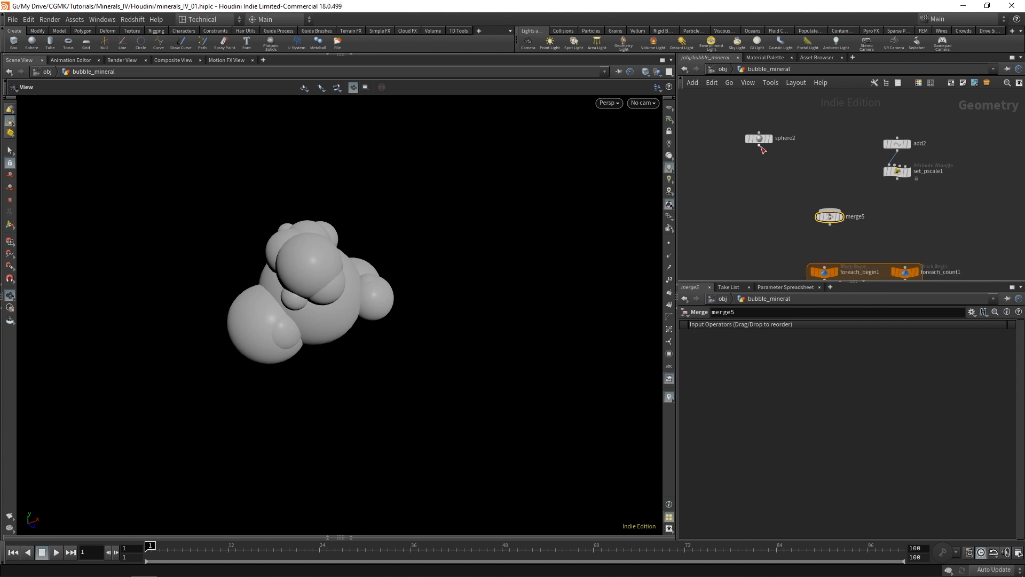
click(760, 145)
click(830, 208)
click(897, 180)
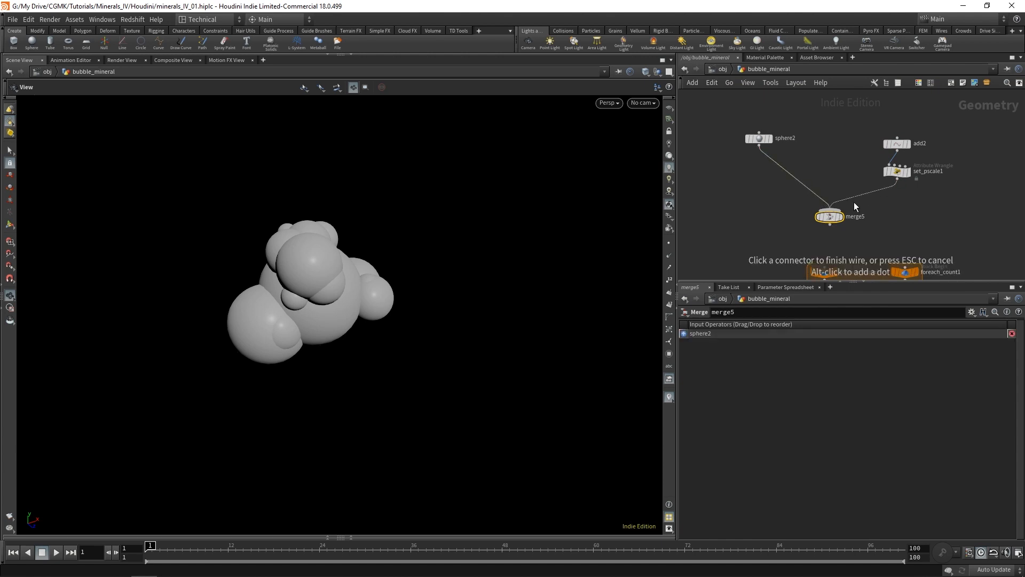
click(831, 211)
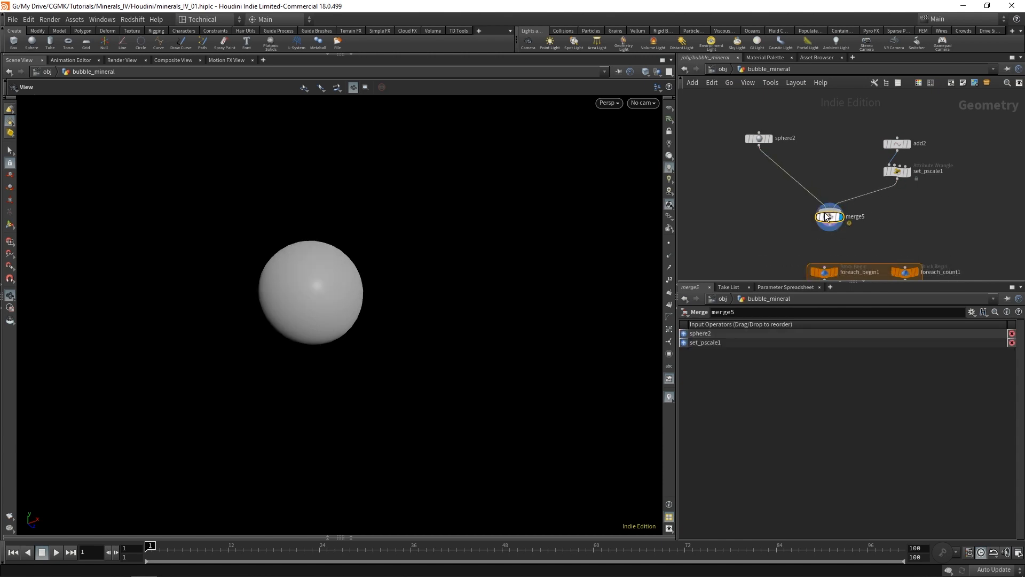
Insert a Group Create node between set_pscale1 and merge5
key(Tab)
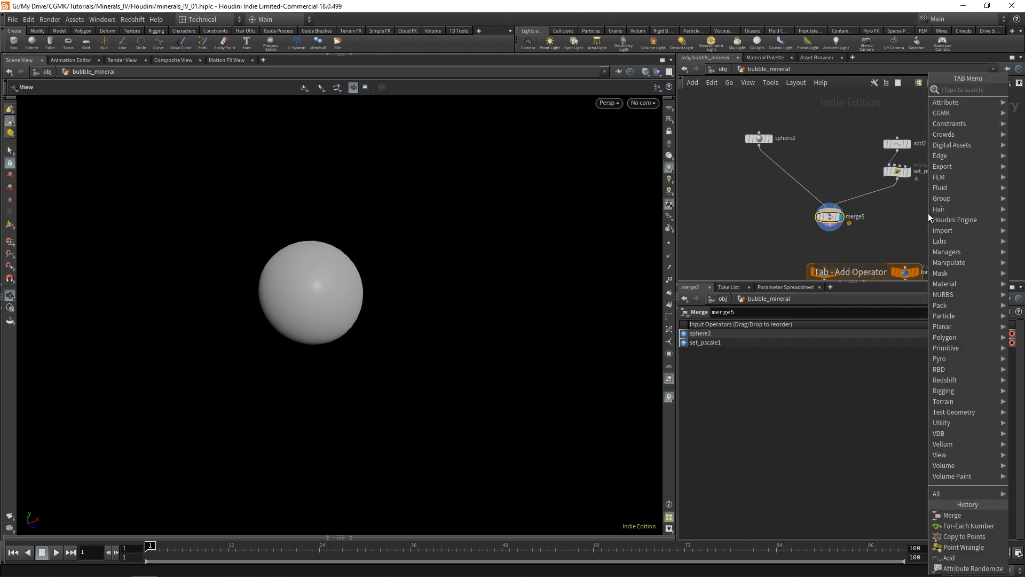
text(group)
key(Return)
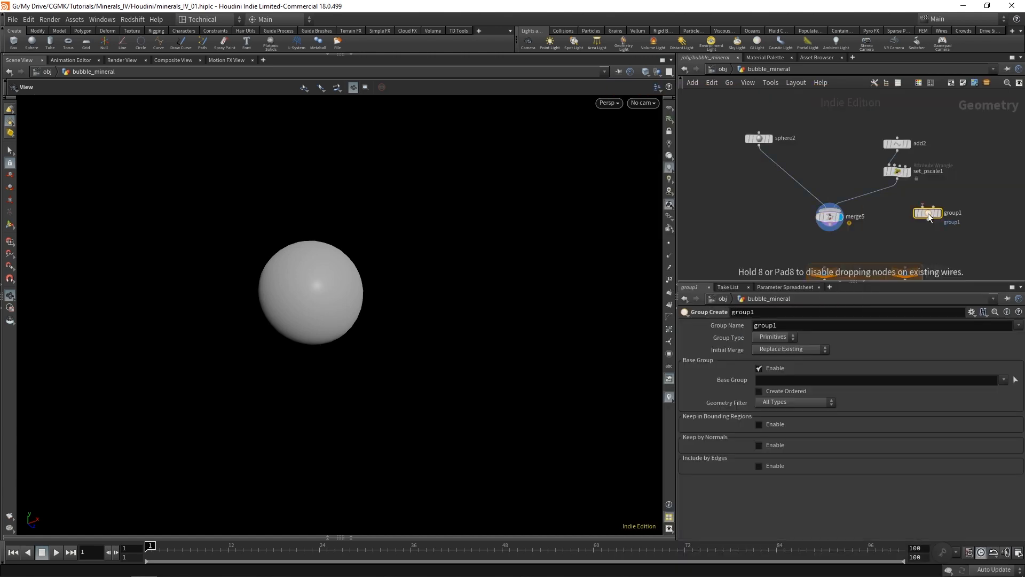
click(878, 197)
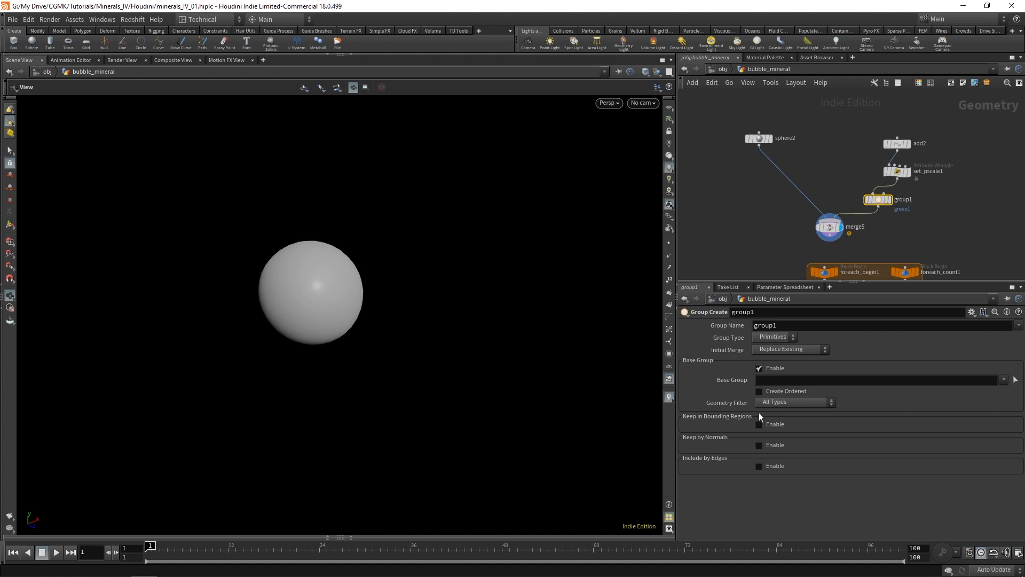
Name the group of group1 seeds, set its type to Points, and display the node
double_click(786, 330)
text(seeds)
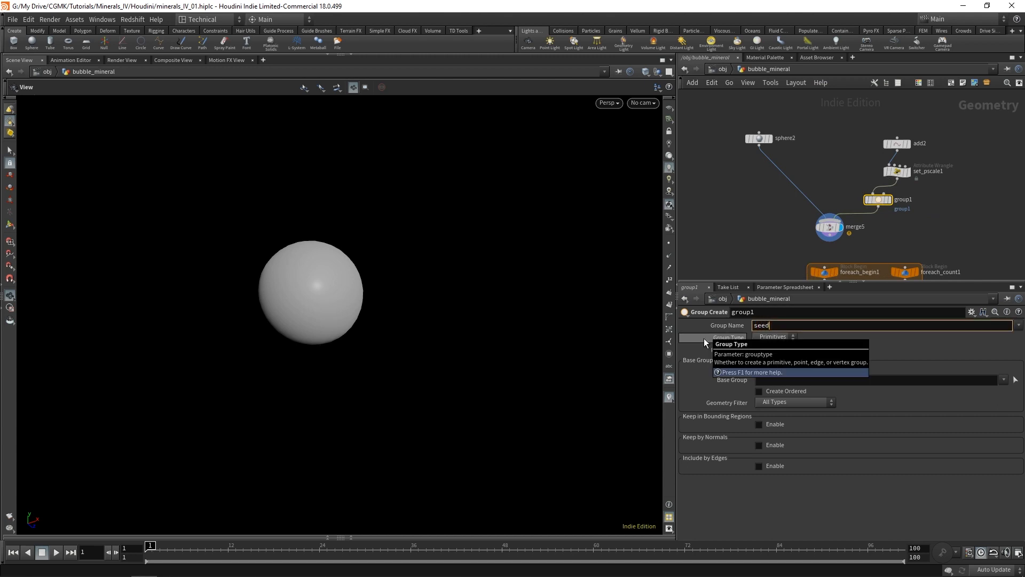
key(Return)
click(775, 337)
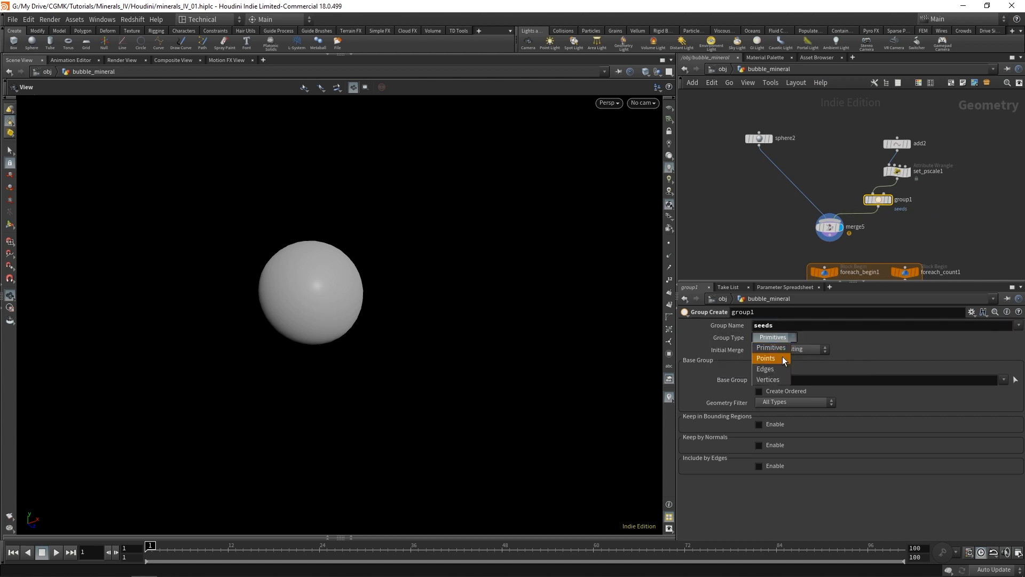
click(777, 352)
click(889, 199)
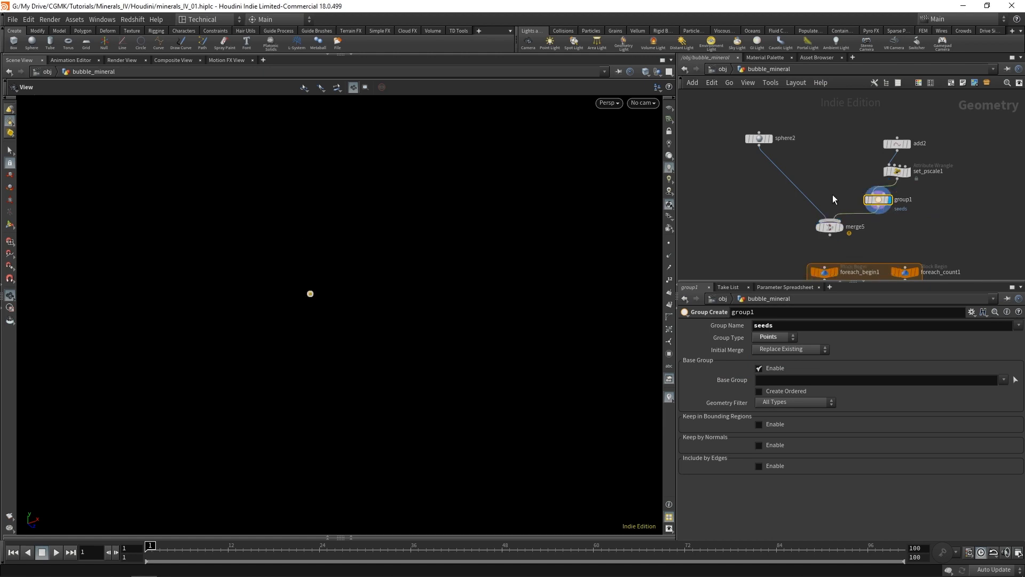
Duplicate group1 onto the wire between sphere2 and merge5 and name the copy's group mesh
middle_drag(943, 223, 930, 183)
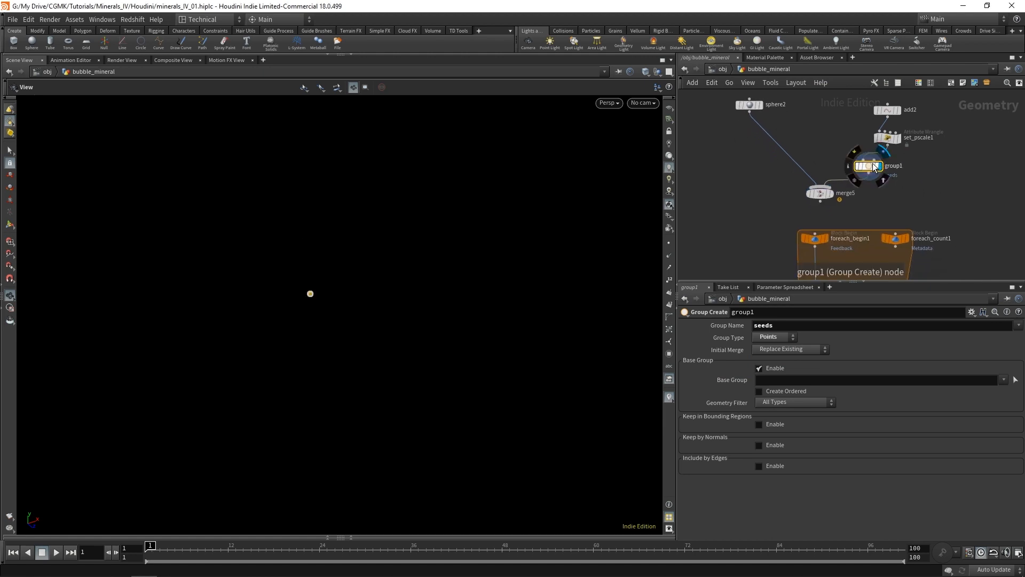
drag(873, 162, 759, 170)
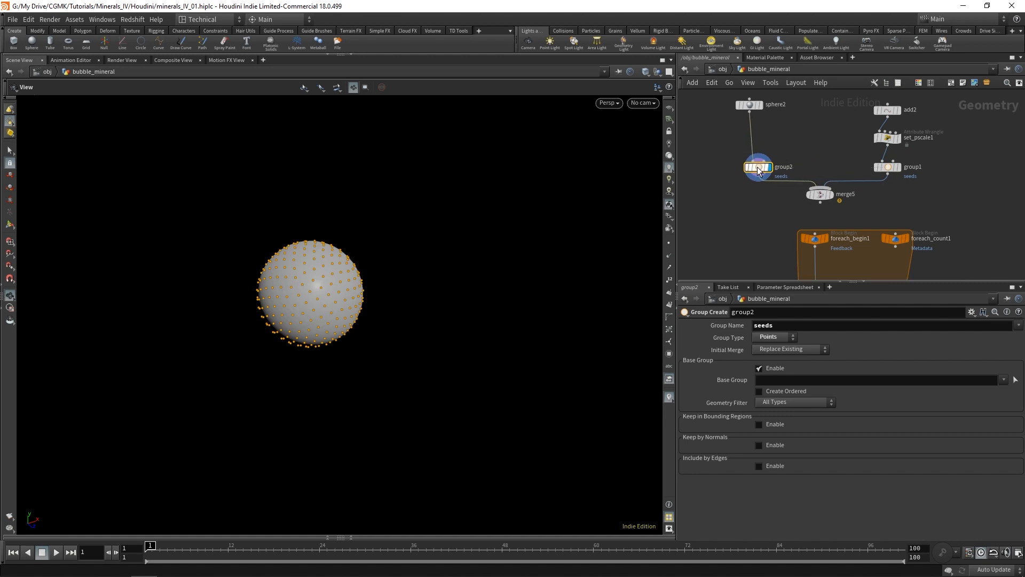
double_click(792, 325)
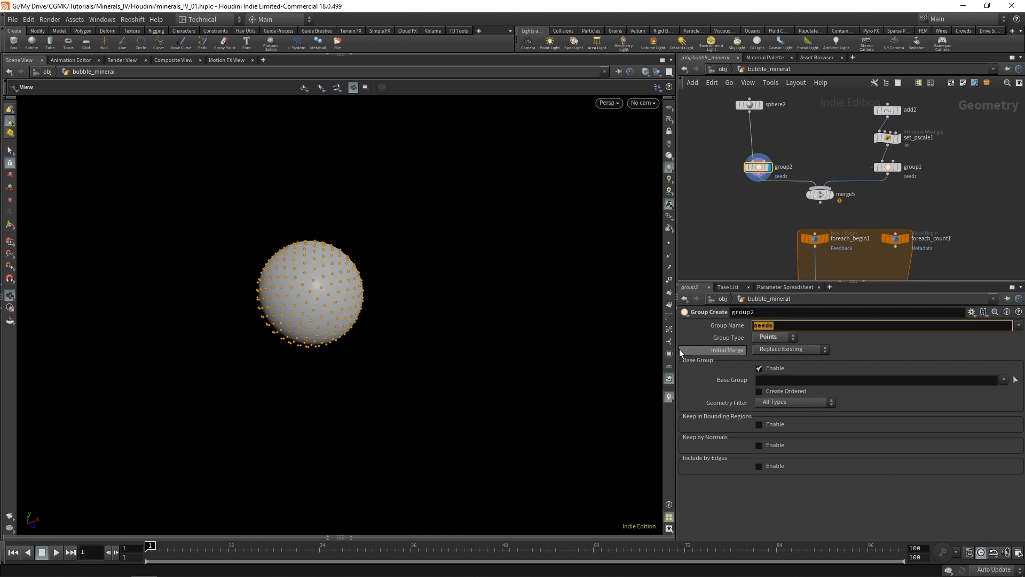
text(mesh)
key(Return)
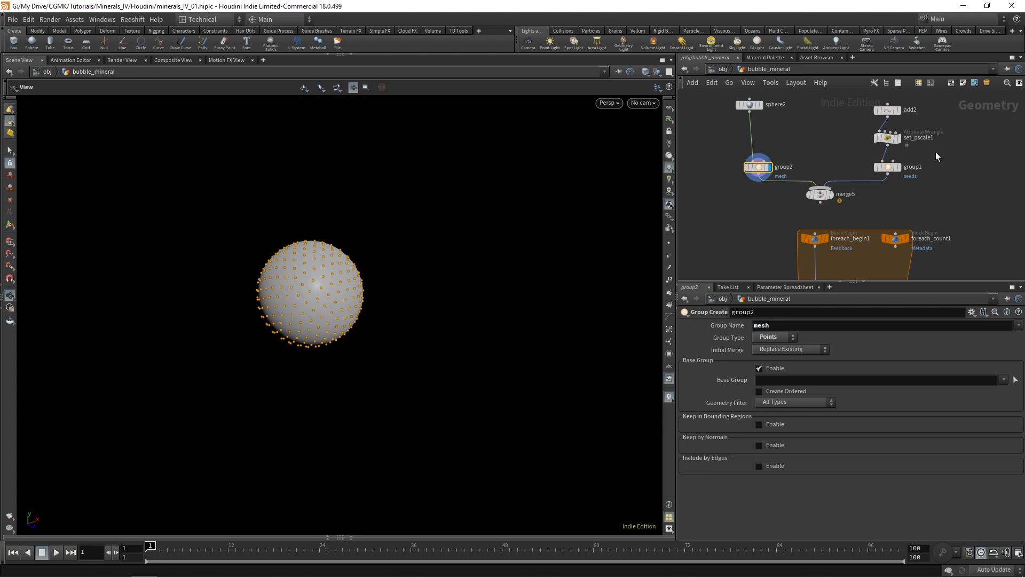
Color the two group nodes, group1 and group2, teal green
drag(935, 156, 742, 175)
key(c)
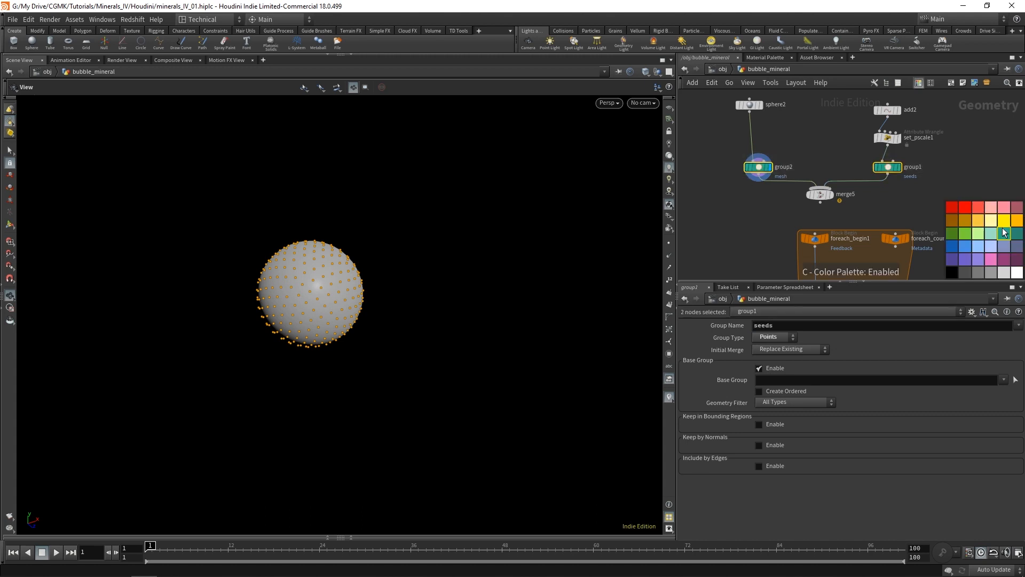
click(1004, 232)
Connect merge5 to the input of foreach_begin1 and display foreach_begin1
middle_drag(959, 173, 956, 157)
click(817, 186)
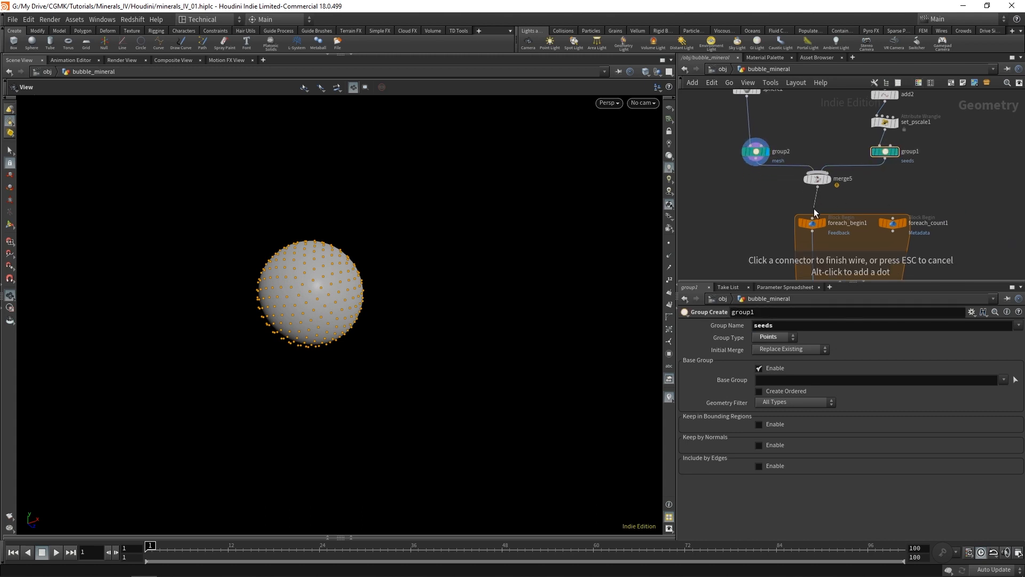
click(812, 217)
middle_drag(942, 192, 938, 167)
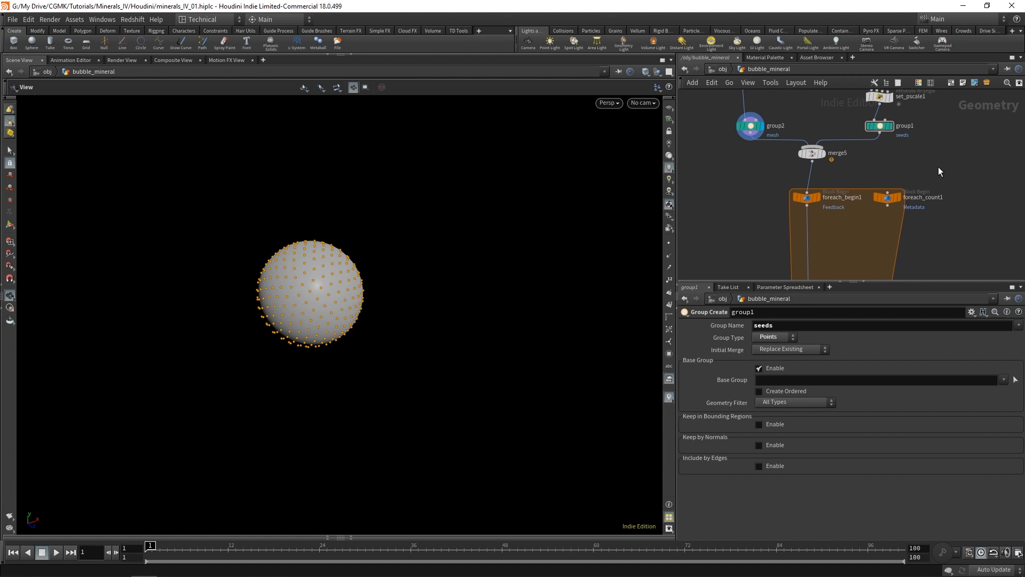
click(807, 198)
Add a Split node inside the loop, fed by foreach_begin1, display it, and set its group to mesh
middle_drag(973, 243, 956, 202)
scroll(955, 202, down, 1)
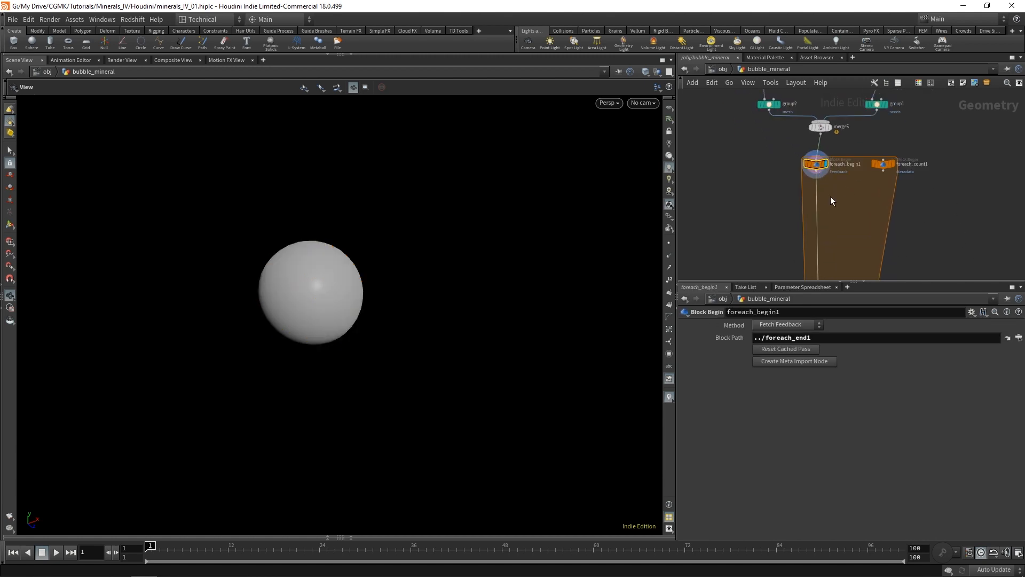
key(Tab)
text(split)
key(Return)
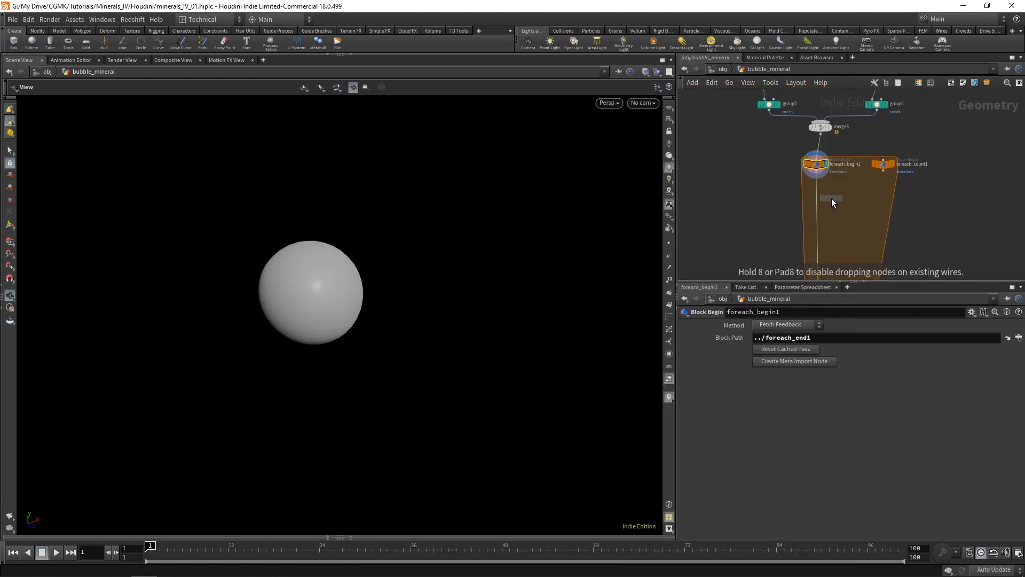
click(832, 198)
scroll(831, 198, up, 3)
click(805, 151)
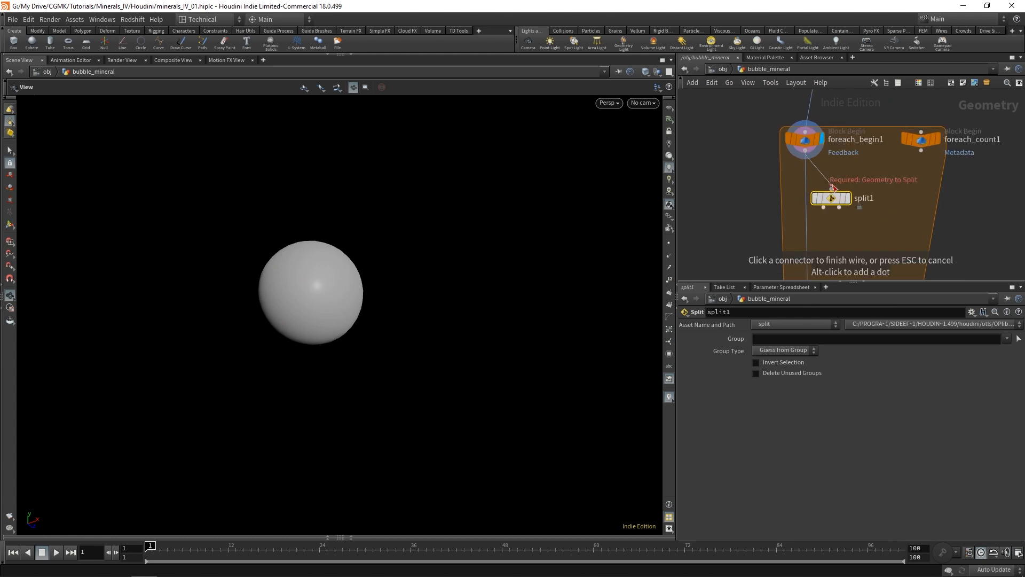
click(833, 188)
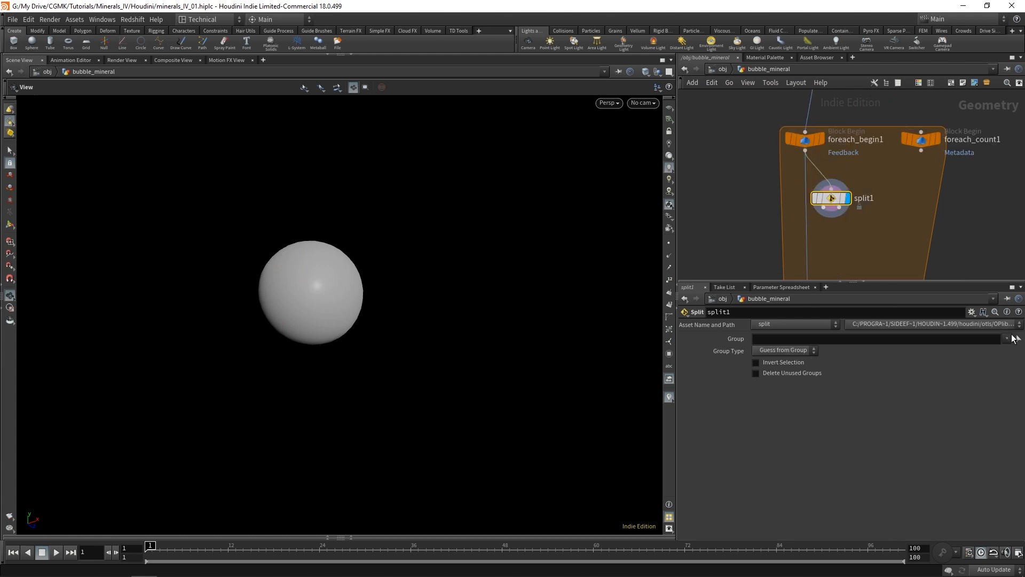
click(998, 350)
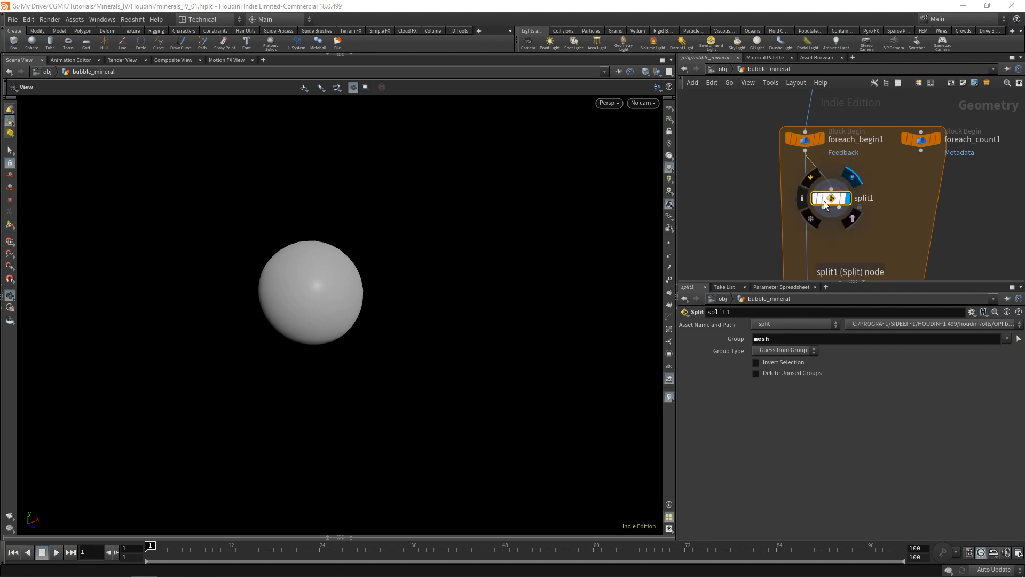
Examine the original network's scatter, randomize and copy stages, from sphere1 and add1 down to attribrandomize_orient
scroll(908, 201, down, 5)
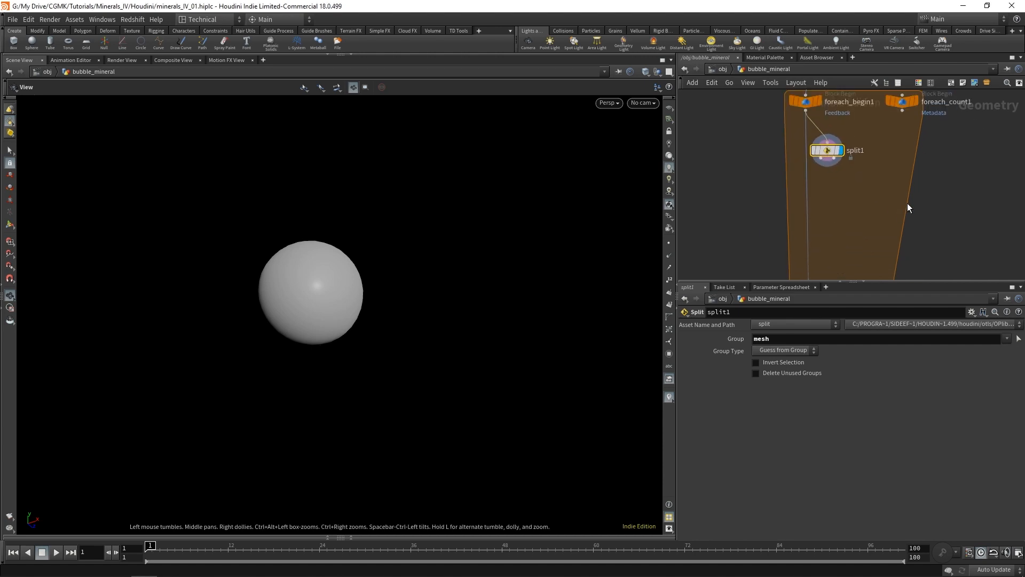
scroll(921, 187, down, 1)
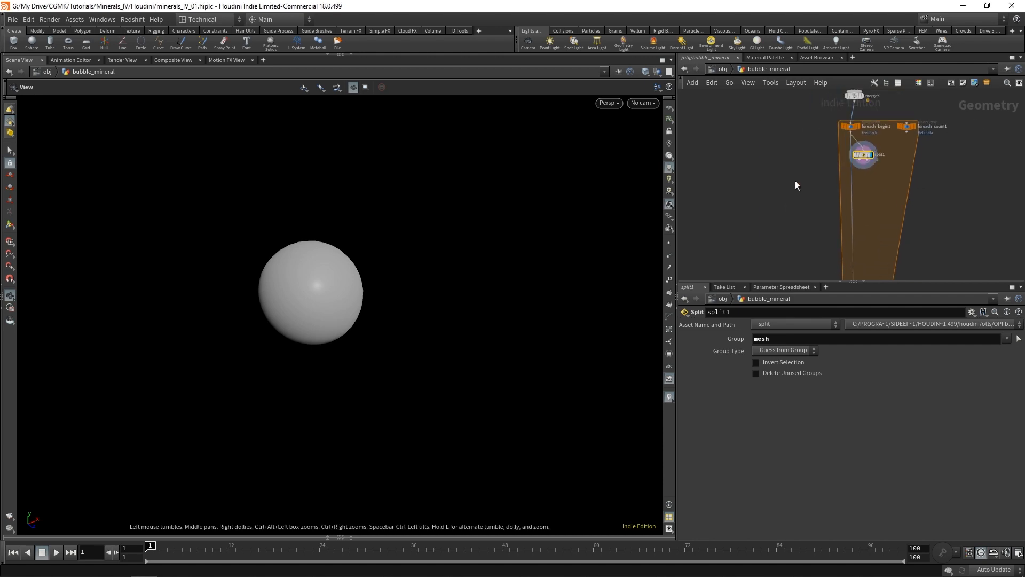
scroll(762, 206, down, 2)
middle_drag(761, 207, 855, 201)
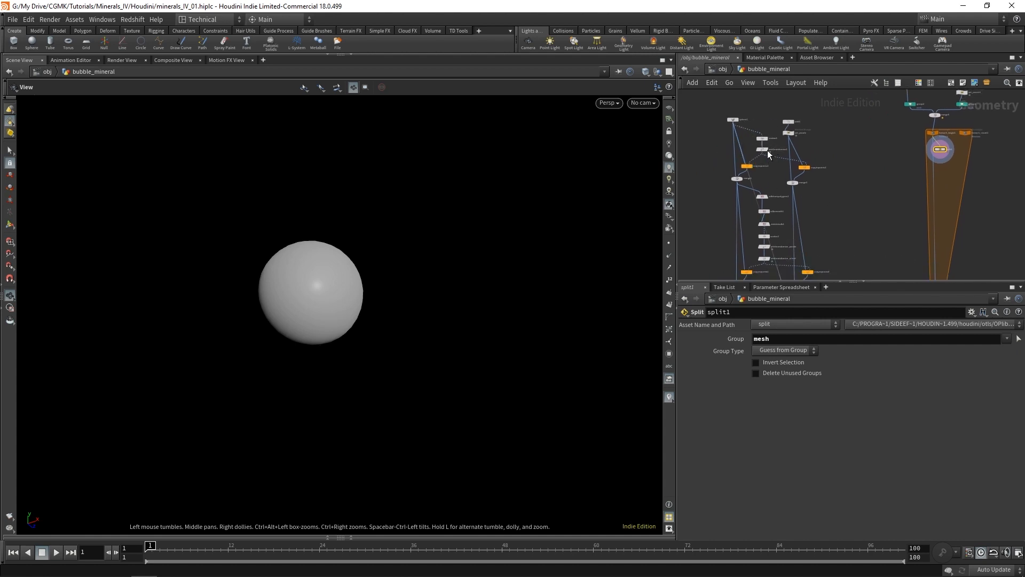
middle_drag(842, 223, 843, 189)
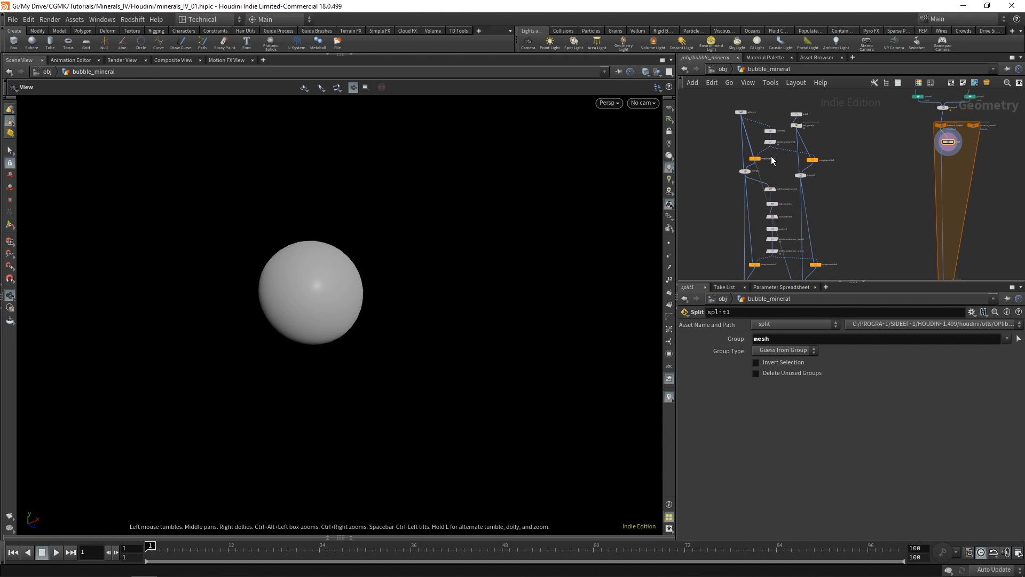
scroll(780, 165, up, 8)
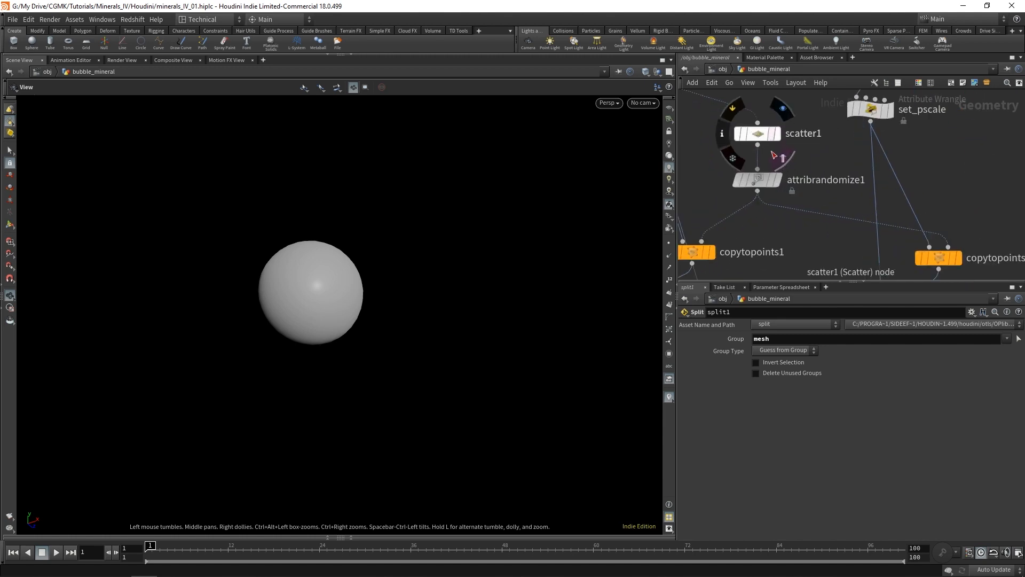
middle_drag(787, 158, 818, 180)
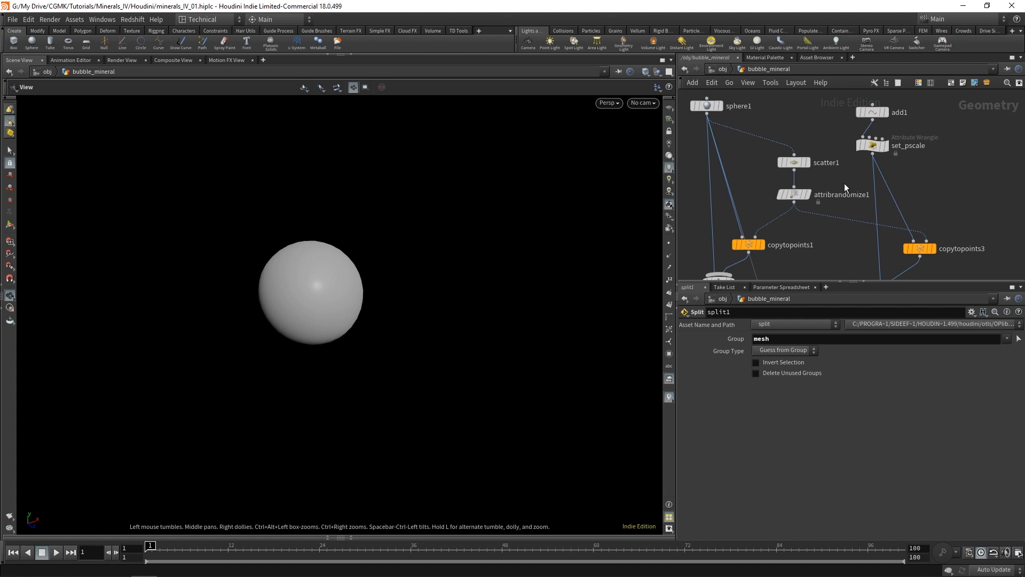
middle_drag(824, 219, 818, 139)
scroll(818, 140, down, 4)
middle_drag(822, 170, 820, 108)
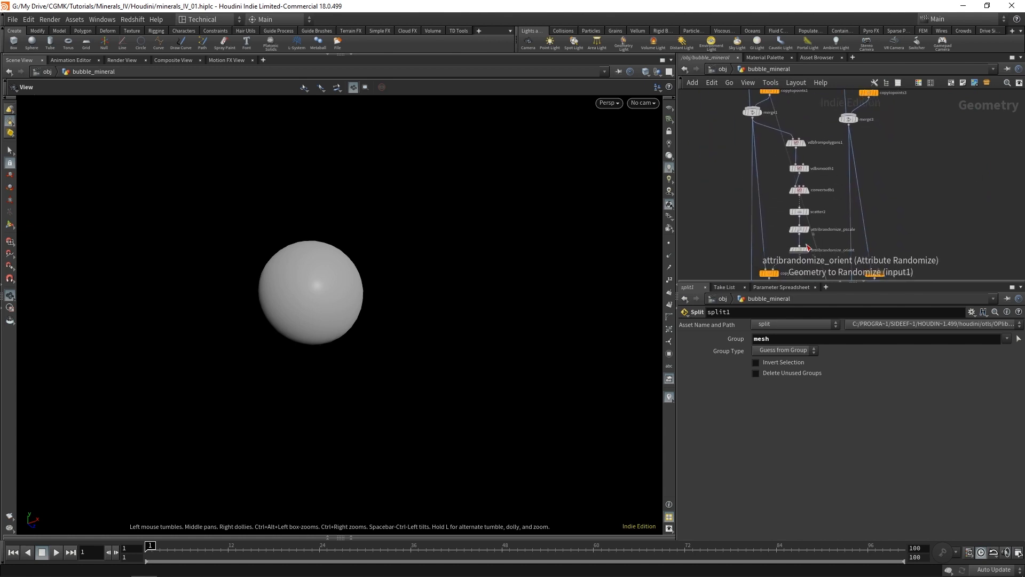
mouse_move(799, 170)
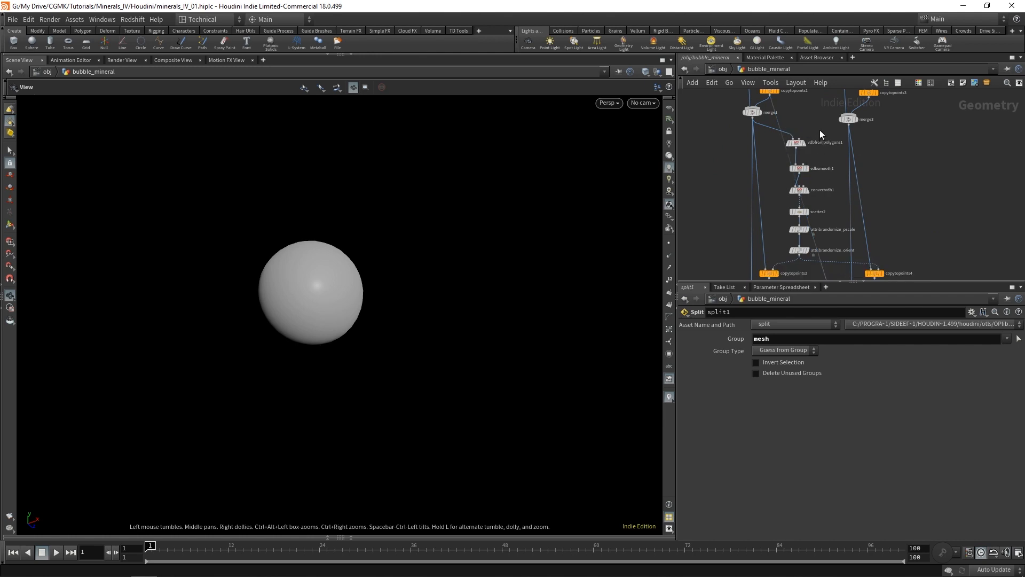
Select the six nodes from vdbfrompolygons1 to attribrandomize_orient and compare them with the scatter1 and attribrandomize1 branch
middle_drag(820, 127, 823, 149)
scroll(822, 148, down, 1)
drag(823, 147, 815, 209)
drag(800, 249, 796, 255)
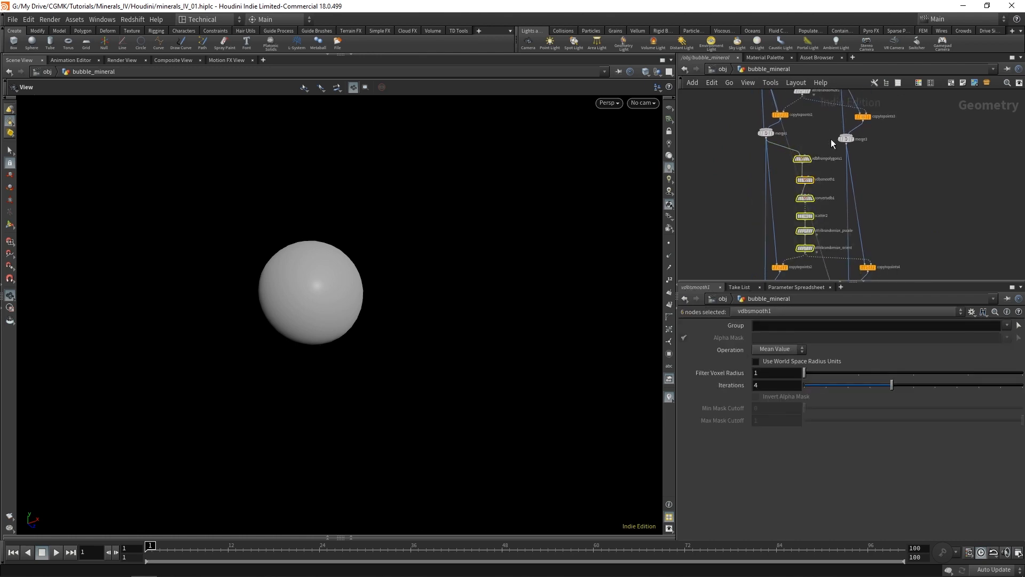
drag(826, 137, 793, 252)
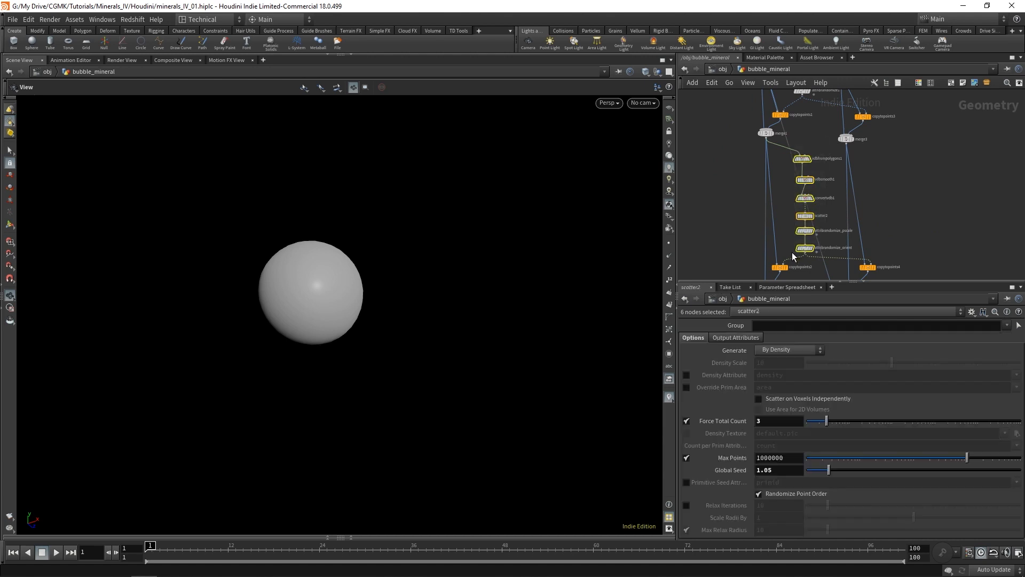
middle_drag(880, 175, 844, 172)
mouse_move(796, 146)
scroll(785, 169, up, 5)
mouse_move(758, 142)
scroll(757, 141, down, 2)
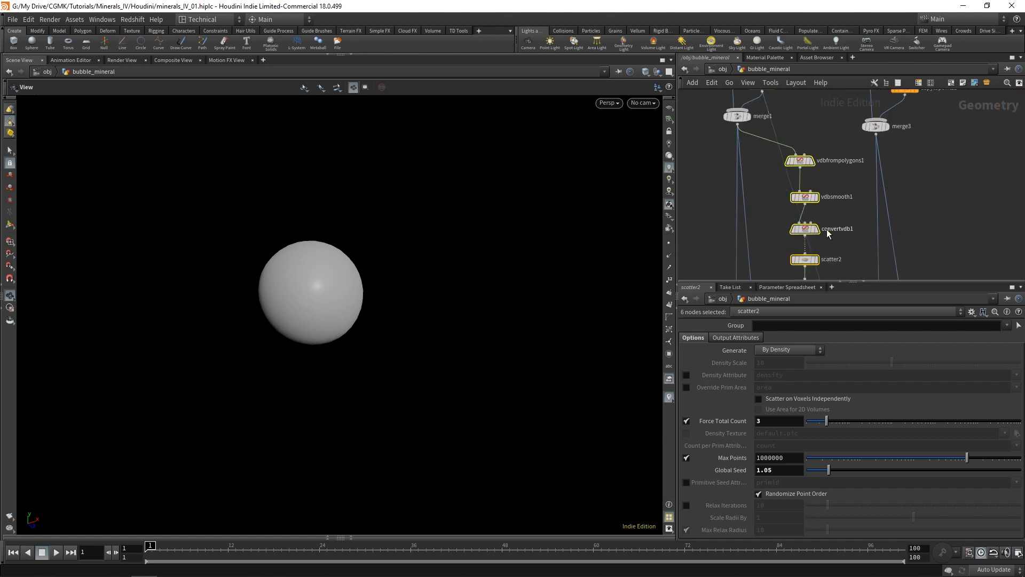
middle_drag(827, 229, 828, 145)
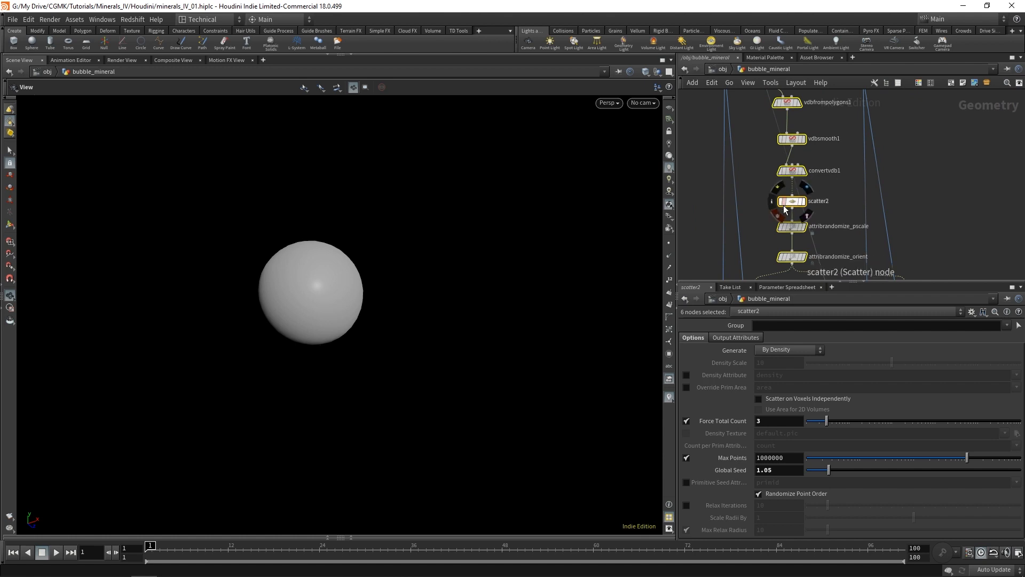
scroll(918, 190, down, 2)
middle_drag(918, 190, 904, 233)
scroll(797, 144, up, 2)
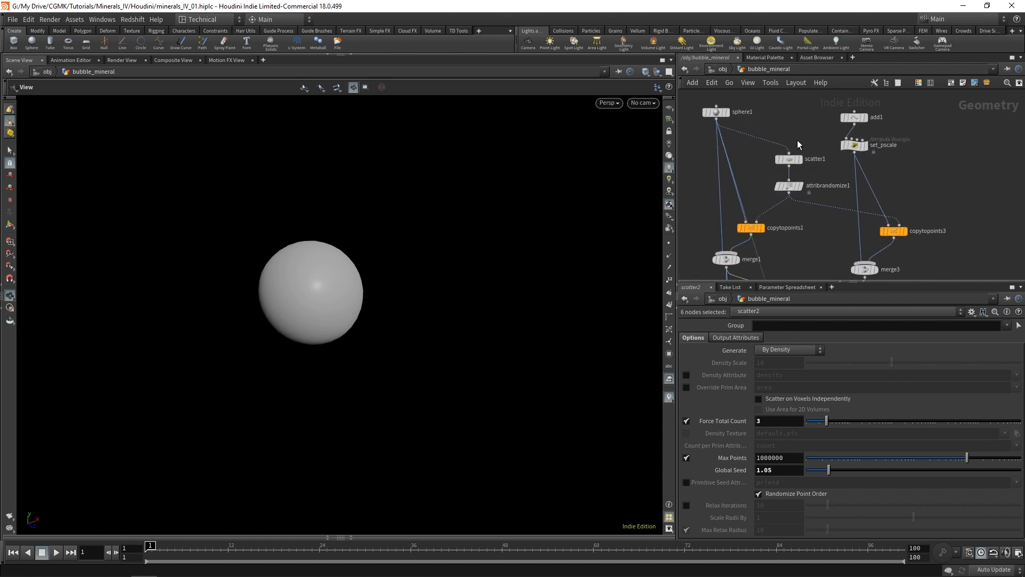
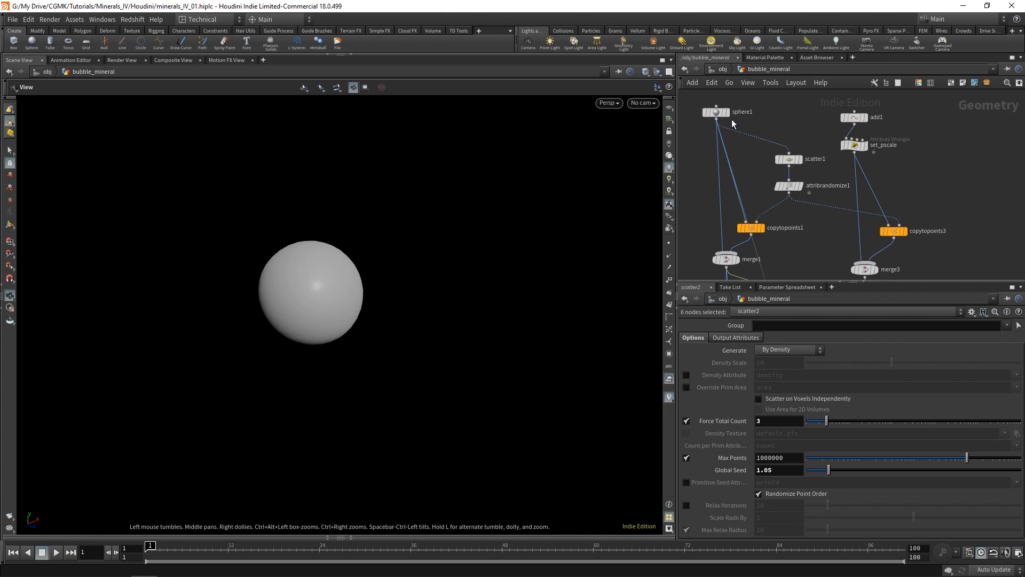
Duplicate the six selected nodes from vdbfrompolygons1 to attribrandomize_orient and place the copies below split1 inside the loop
scroll(775, 139, down, 4)
middle_drag(849, 255, 853, 216)
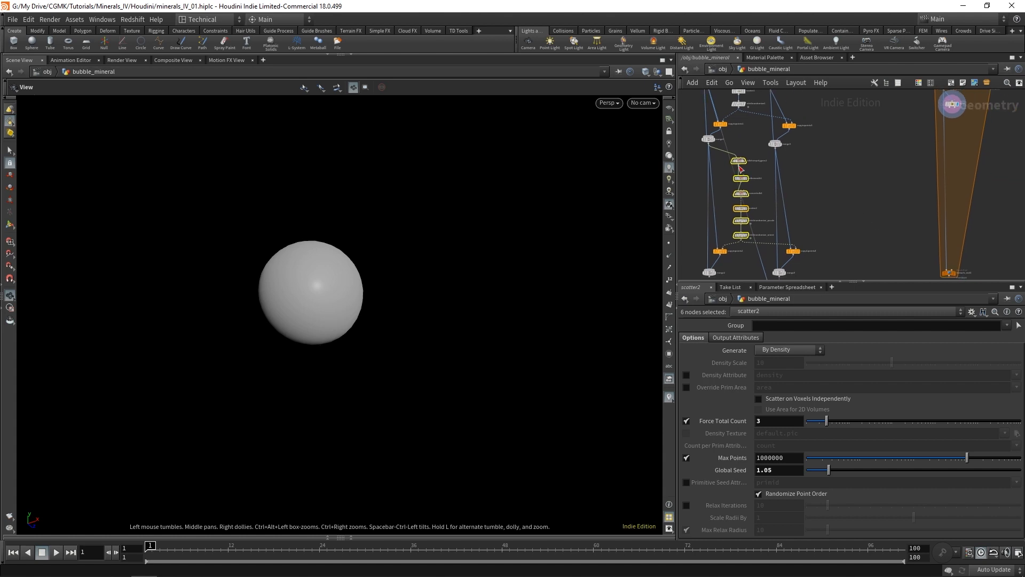
drag(736, 159, 955, 129)
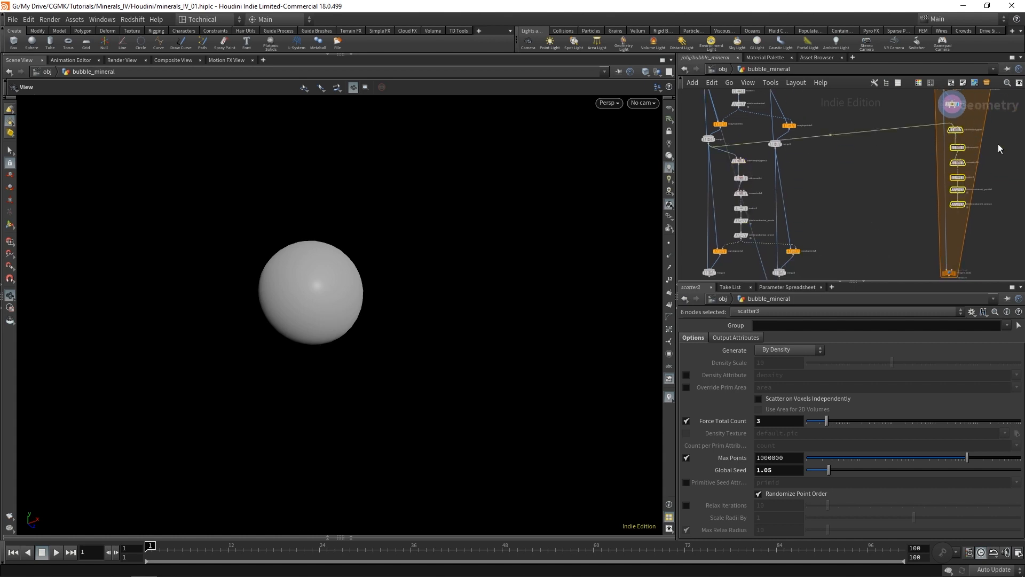
scroll(1009, 149, up, 3)
drag(891, 117, 888, 137)
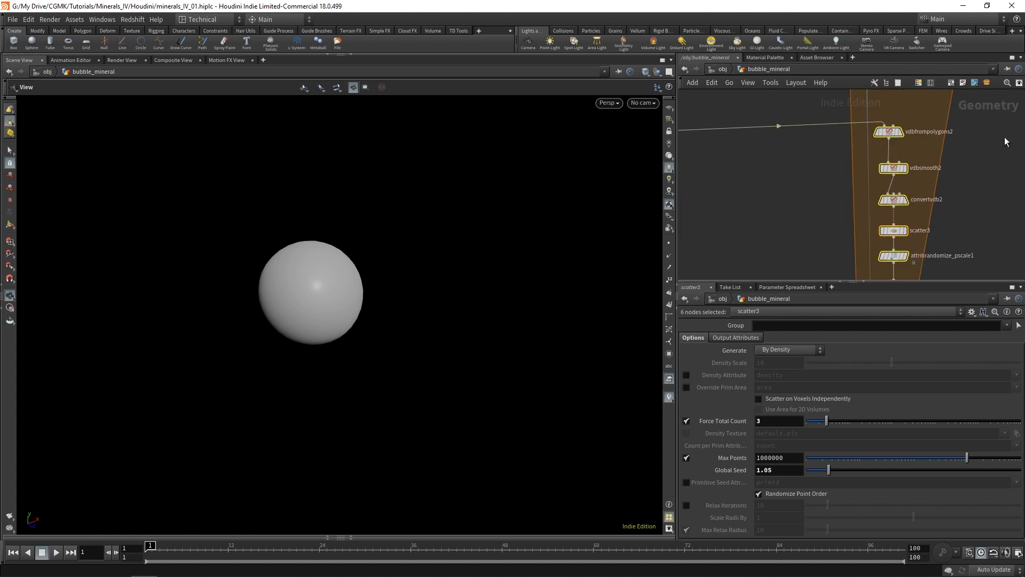
Connect the first output of split1 to vdbfrompolygons2, replacing the copied chain's connection to the original network
click(1004, 138)
middle_drag(994, 147, 991, 201)
click(882, 180)
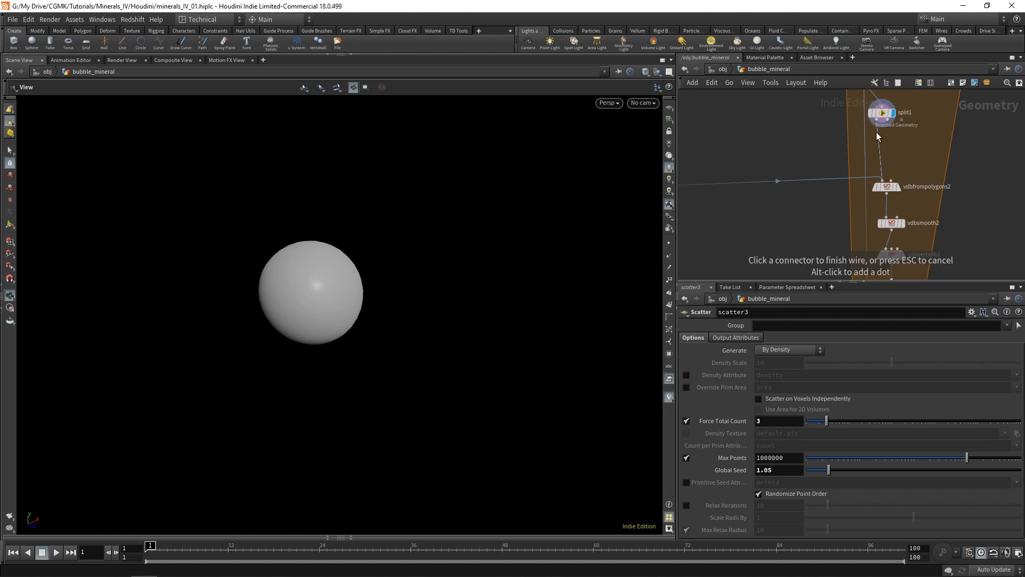
click(882, 127)
scroll(951, 163, down, 2)
scroll(939, 157, up, 3)
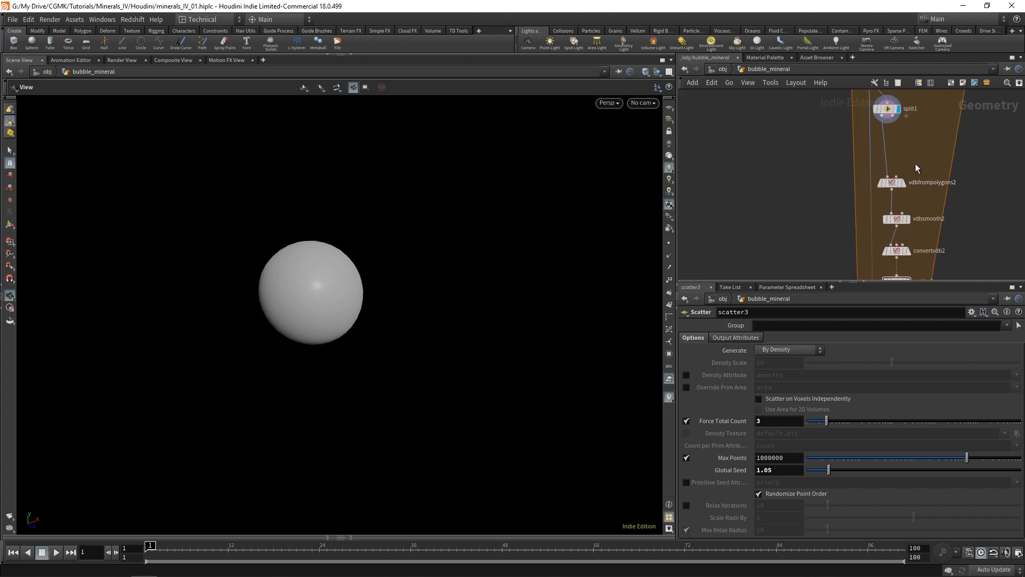
Display the copied nodes in turn, from vdbfrompolygons2 through convertvdb2 and scatter3 to attribrandomize_orient1, to check their output
click(892, 183)
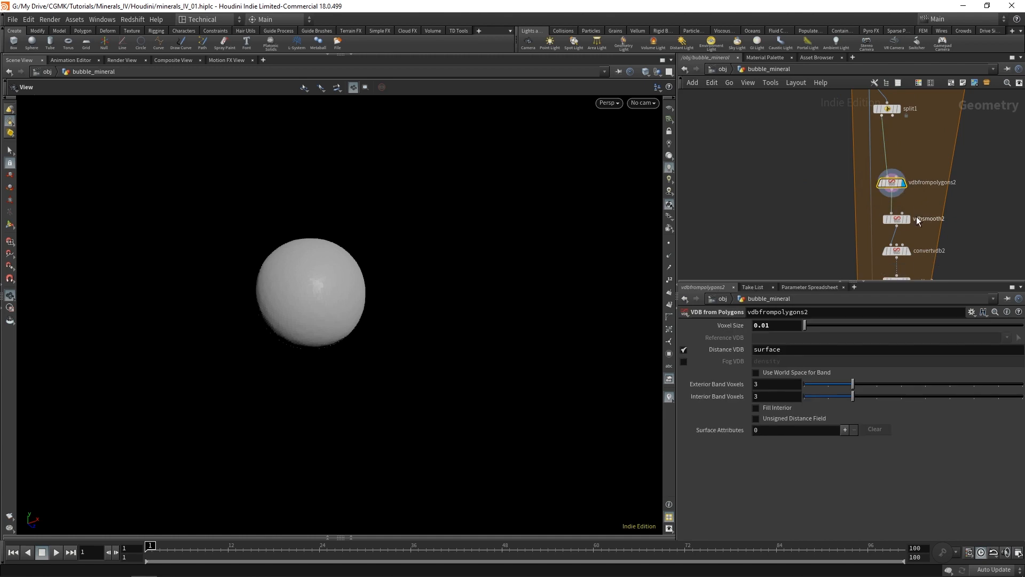
middle_drag(933, 209, 916, 149)
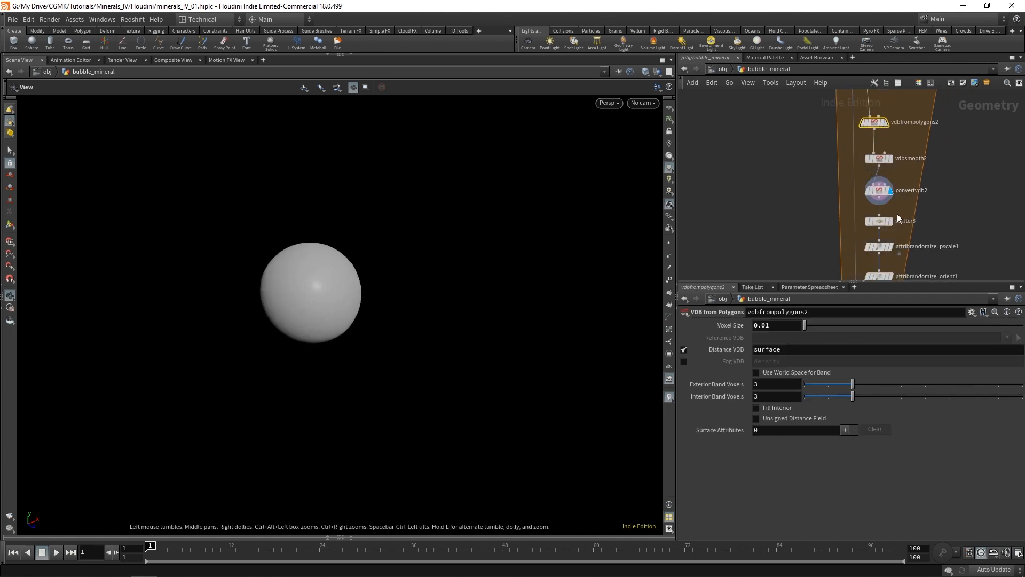
click(890, 220)
middle_drag(919, 220, 906, 175)
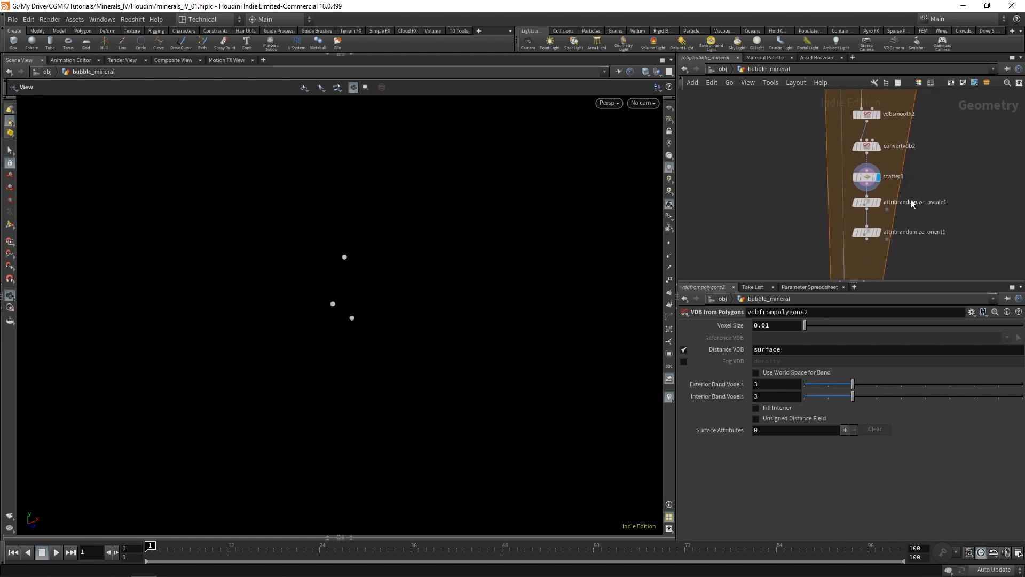
click(869, 205)
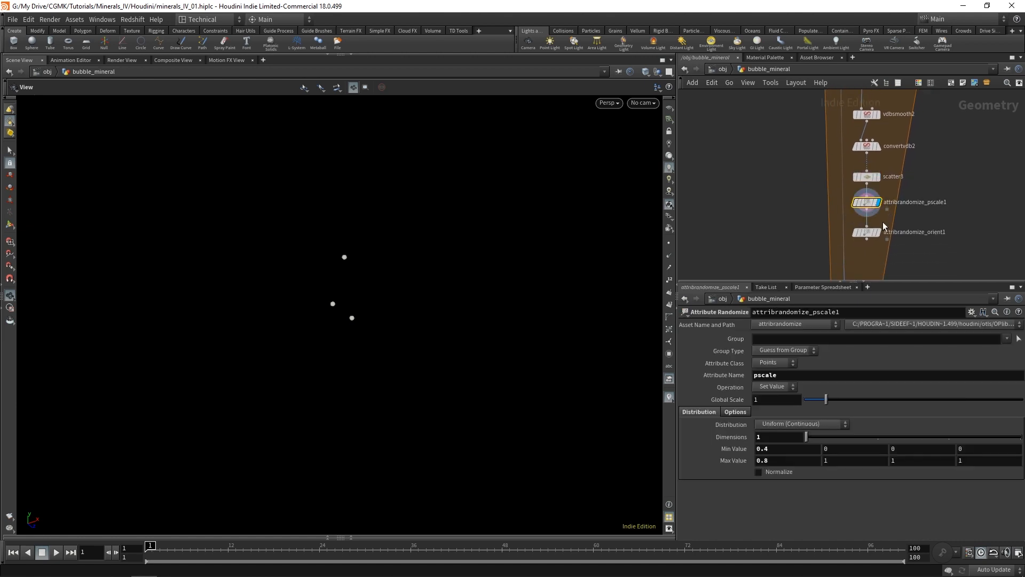
middle_drag(925, 264, 907, 235)
scroll(909, 234, down, 4)
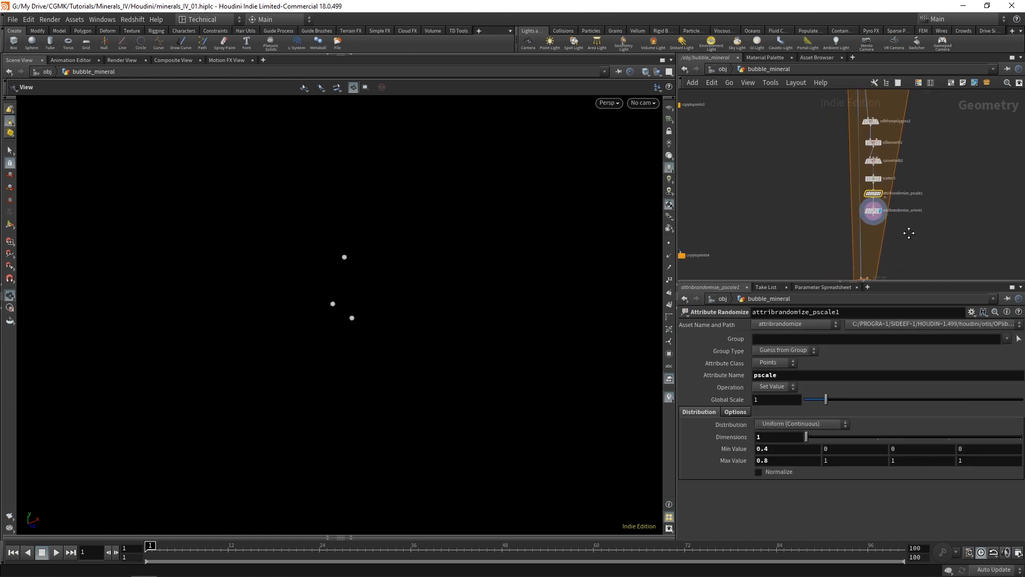
Add a Copy to Points node beside the copied chain and connect attribrandomize_orient1 to its target points input
key(Tab)
text(copytopo)
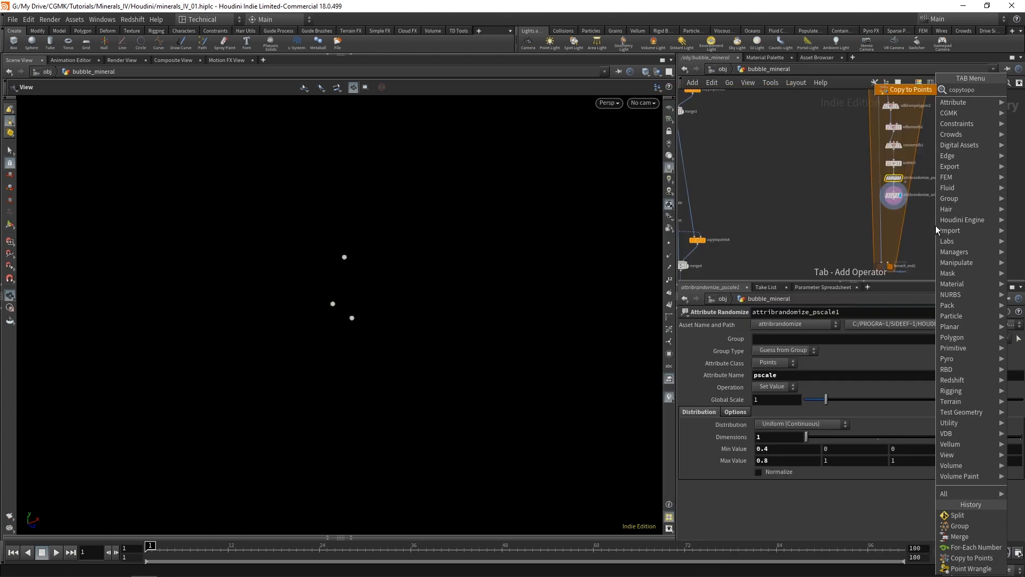
key(Return)
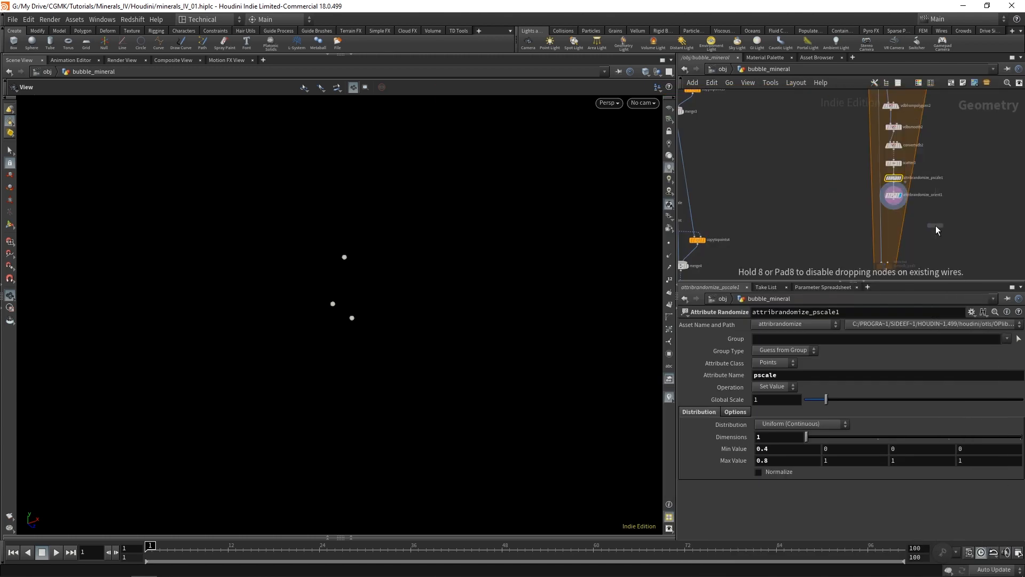
click(935, 226)
click(895, 205)
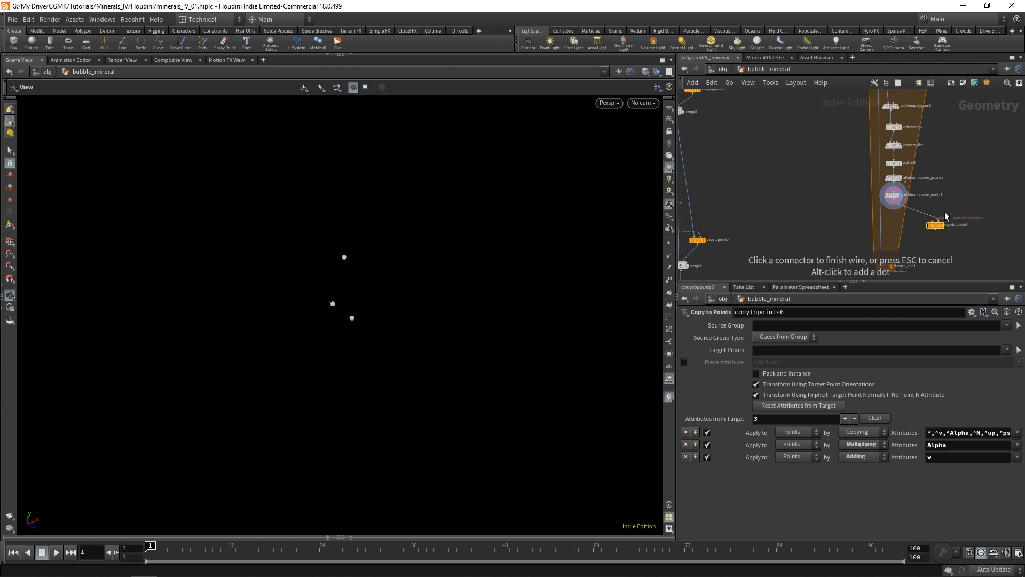
click(939, 222)
drag(935, 226, 867, 229)
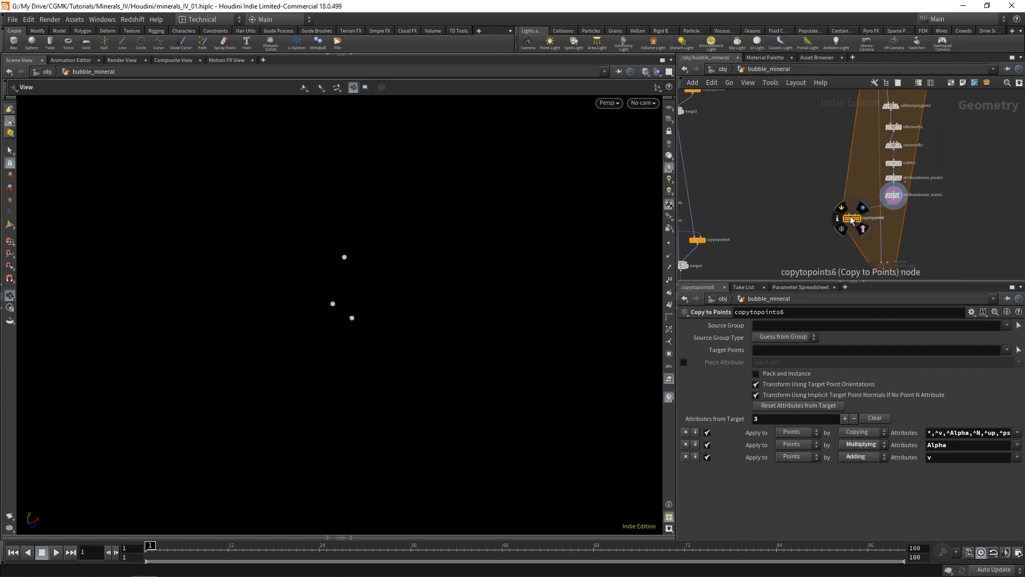
Connect the first output of split1 to the geometry input of copytopoints6 and display copytopoints6
click(869, 222)
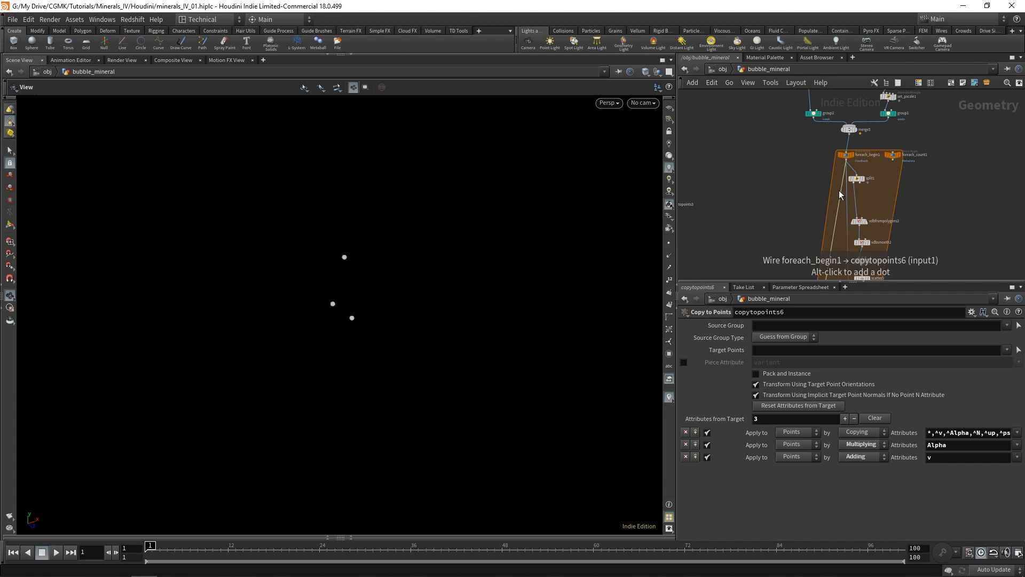
drag(839, 190, 854, 183)
middle_drag(891, 228, 919, 184)
scroll(831, 258, up, 3)
click(827, 241)
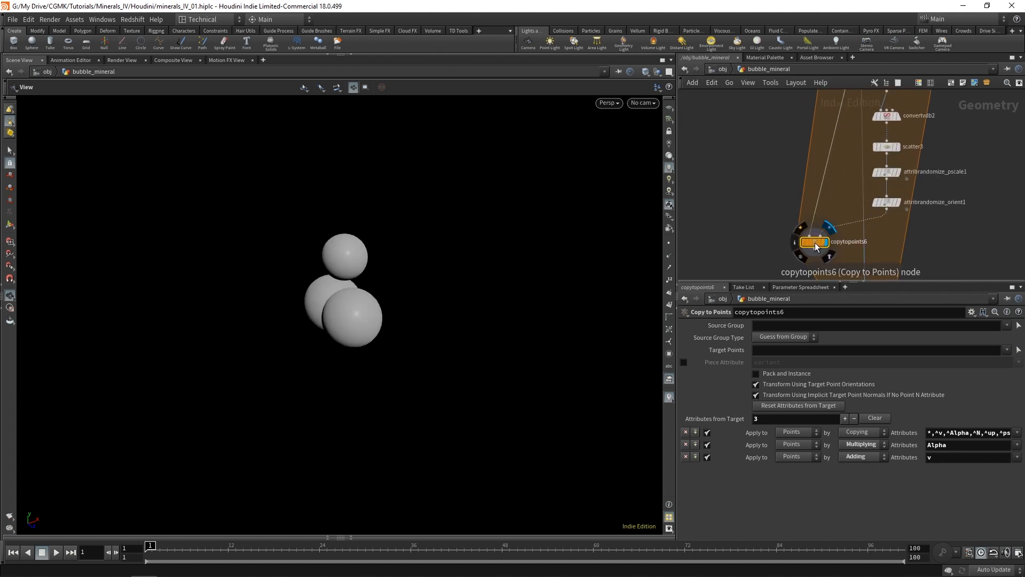
middle_drag(874, 240, 886, 210)
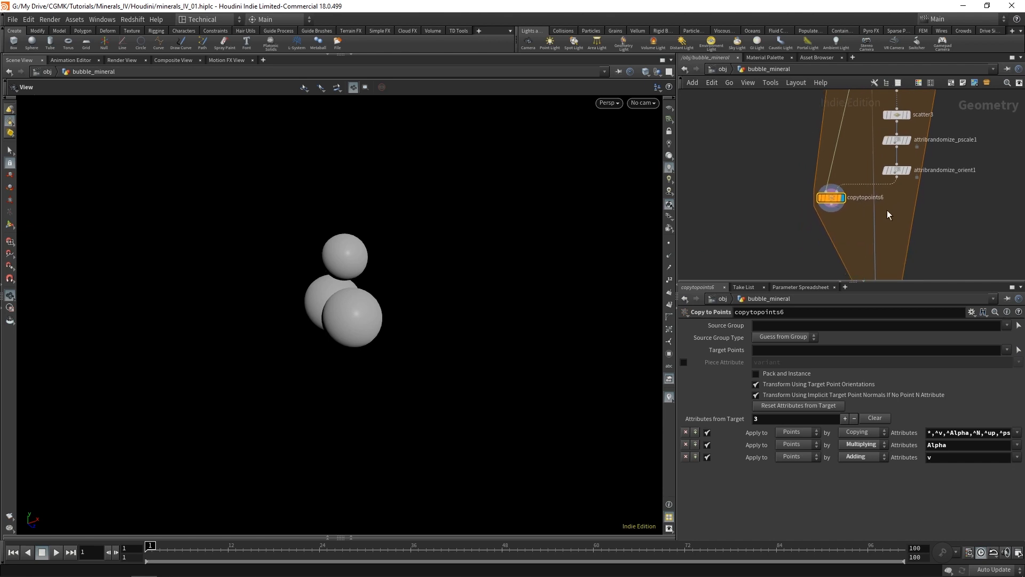
Add a Merge node below copytopoints6 and feed it with copytopoints6 and the first output of split1
key(Tab)
text(merge)
key(Return)
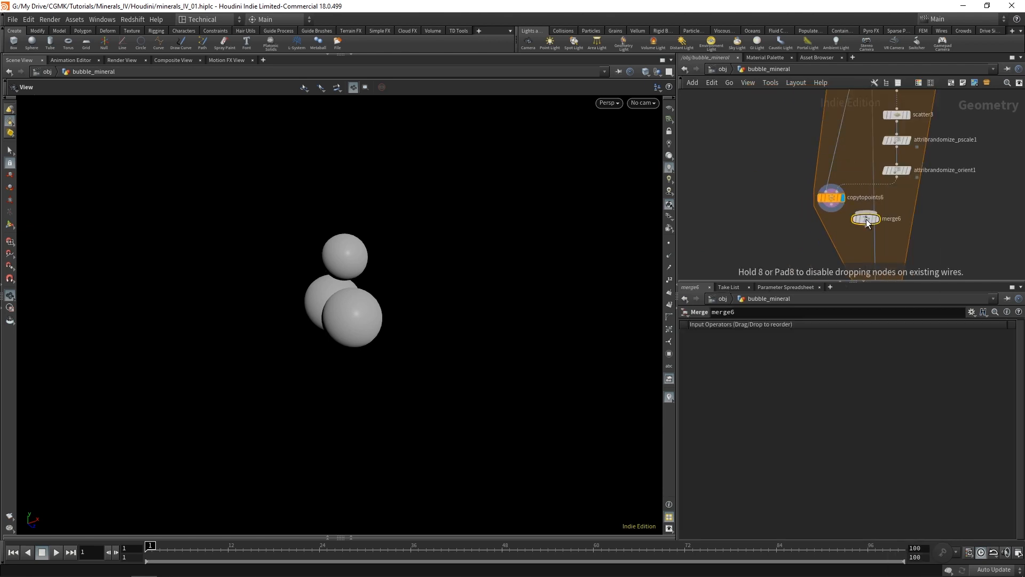
click(778, 262)
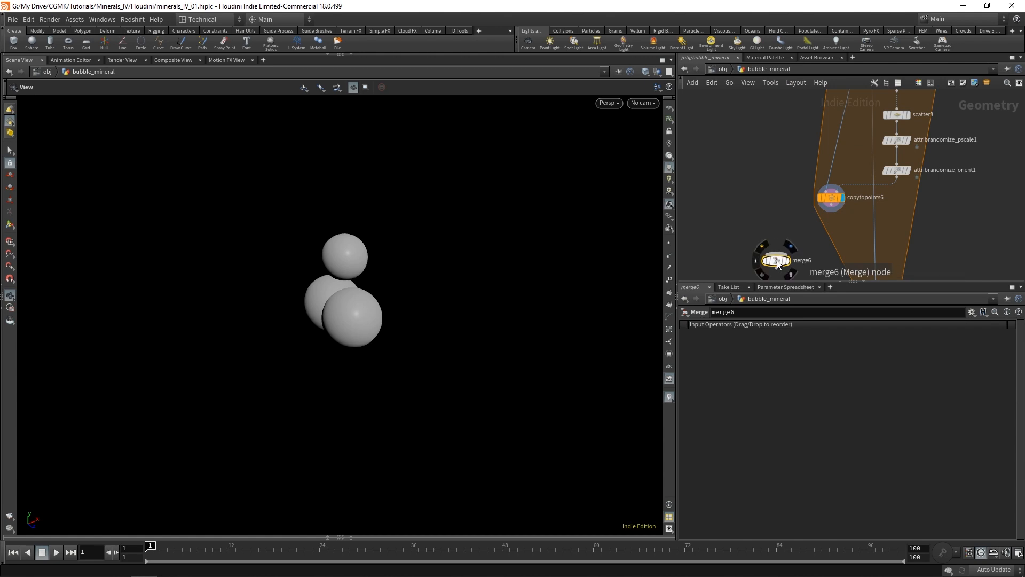
click(831, 207)
click(776, 254)
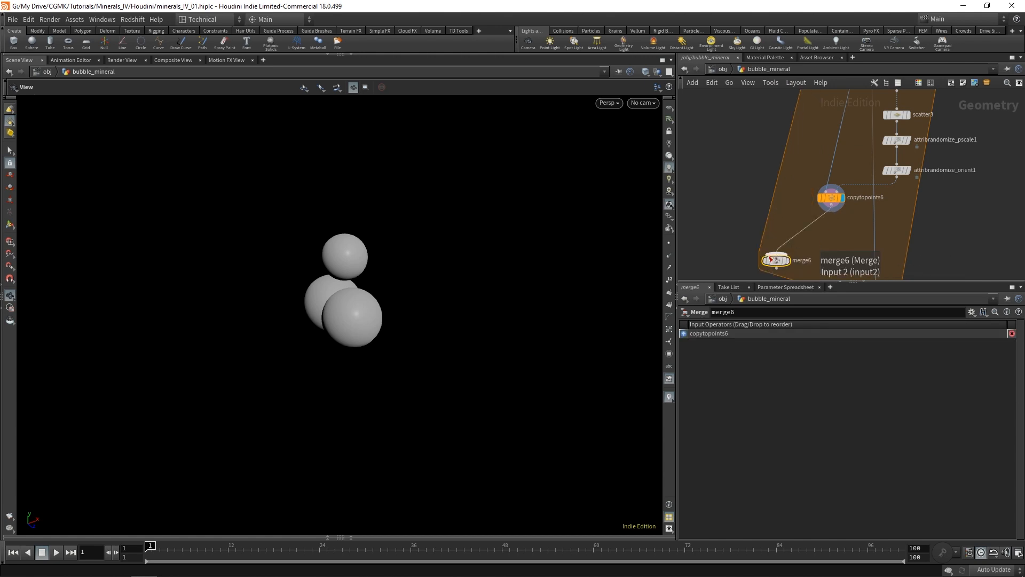
click(776, 254)
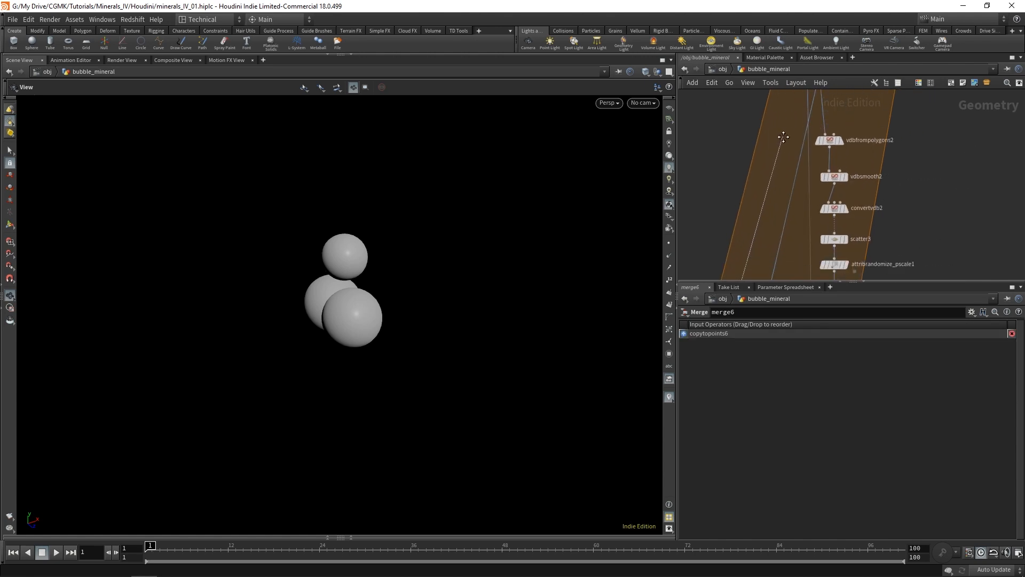
click(783, 184)
Reposition merge6 near the end of the loop, display it and inspect the combined spheres
middle_drag(818, 214, 834, 161)
key(Tab)
key(Escape)
scroll(831, 207, down, 3)
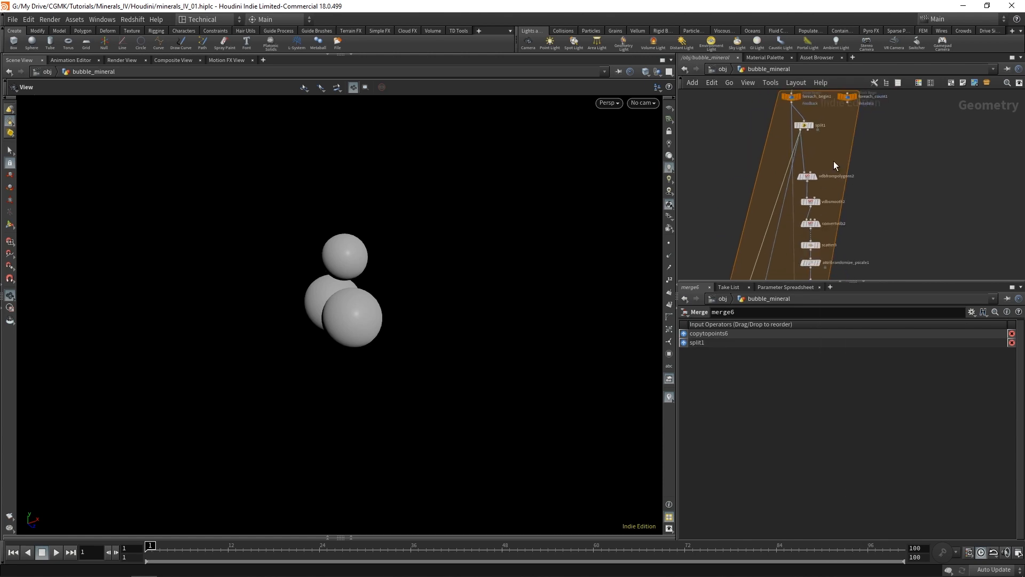
scroll(834, 161, down, 3)
middle_drag(873, 203, 874, 179)
drag(777, 242, 774, 237)
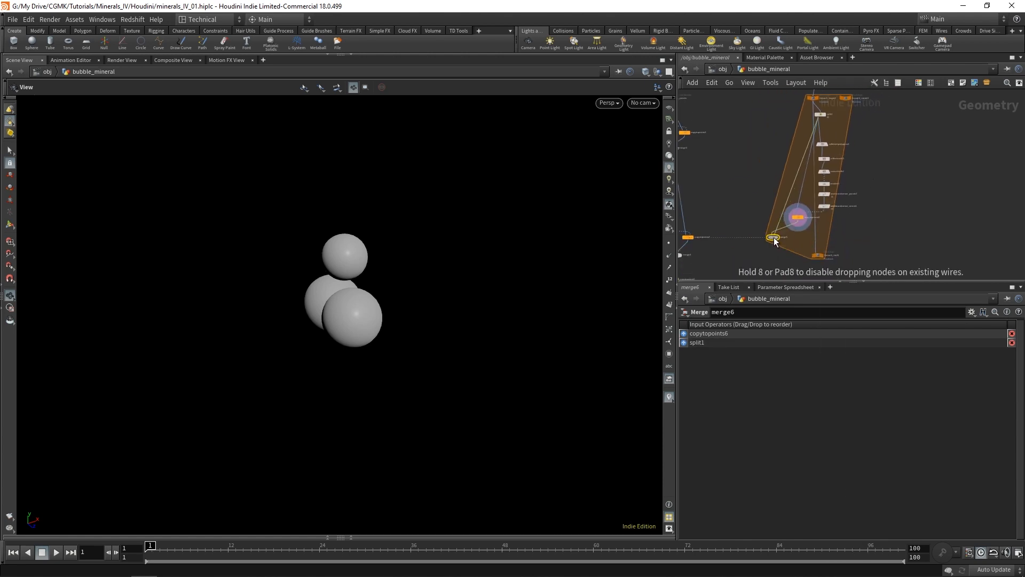
scroll(781, 234, up, 4)
click(771, 231)
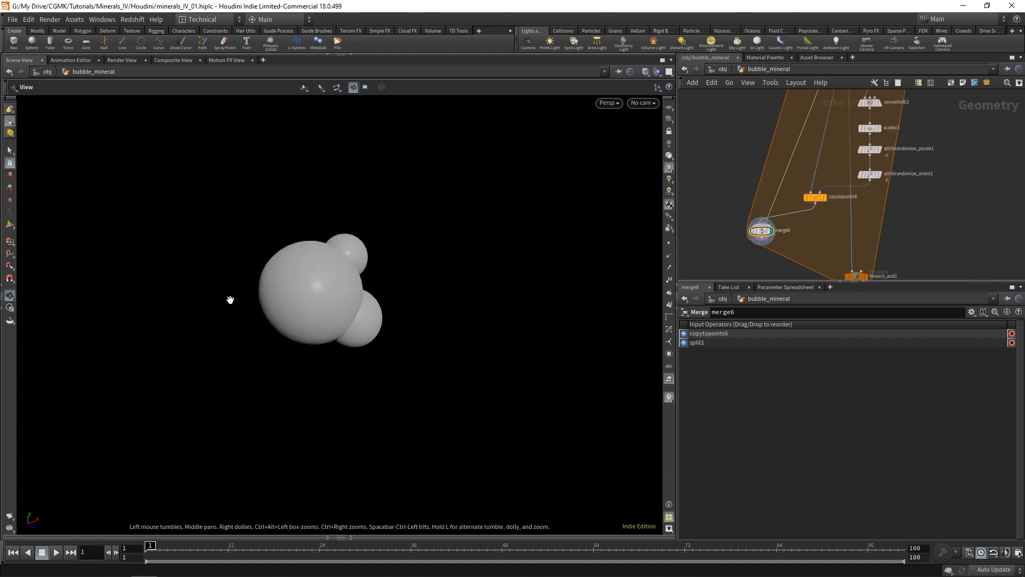
drag(230, 299, 385, 246)
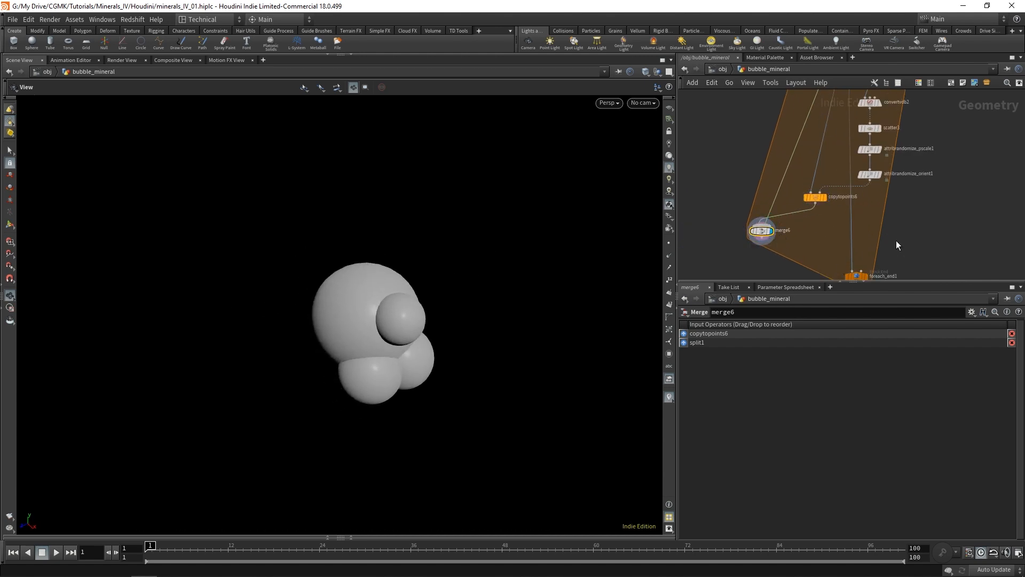
Add a second Copy to Points node, using attribrandomize_orient1 as target points and the second output of split1 as geometry
middle_drag(896, 240, 855, 226)
key(Tab)
text(c)
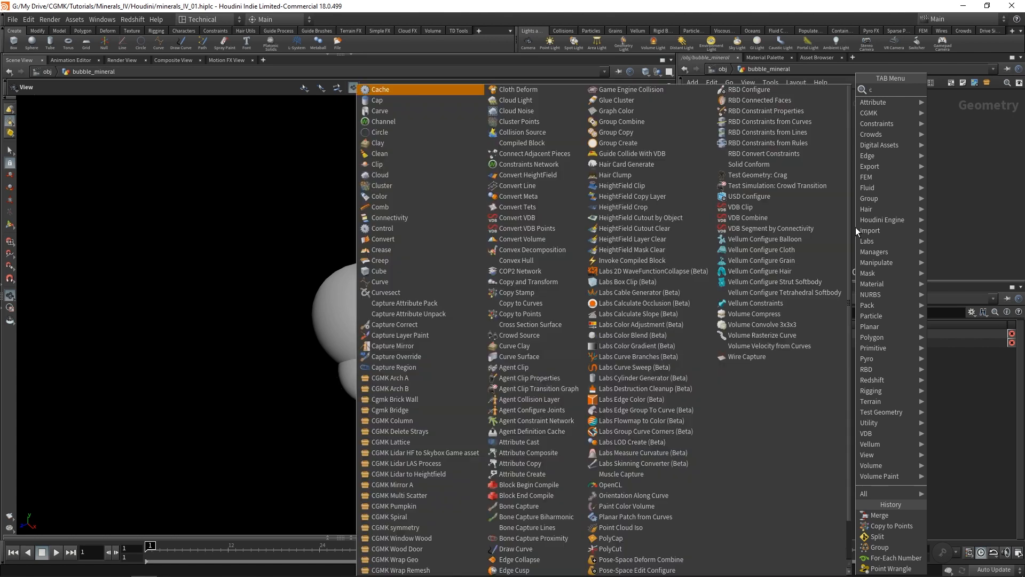
text(opyt)
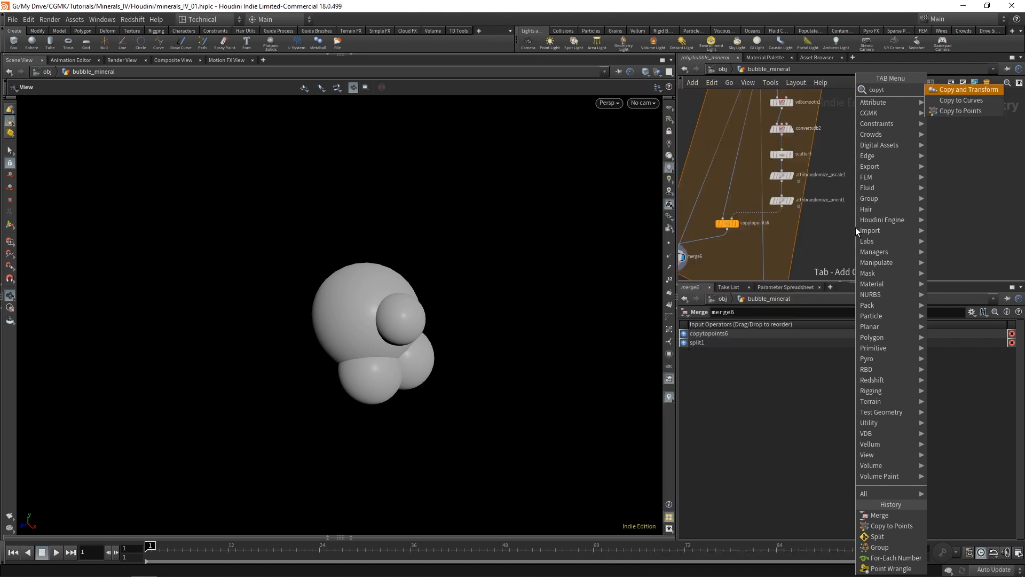
key(Down)
key(Down)
key(Return)
click(852, 225)
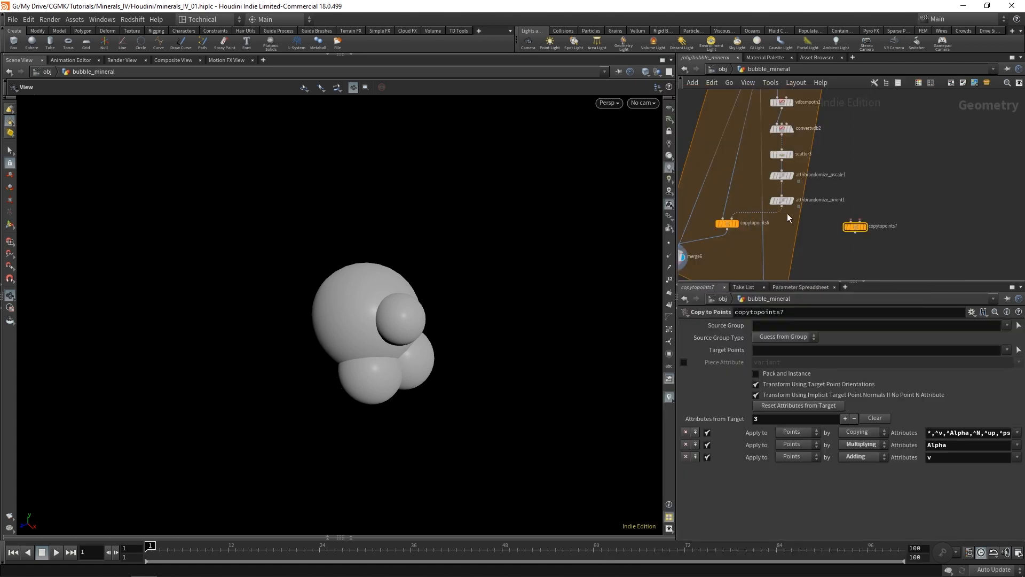
click(853, 220)
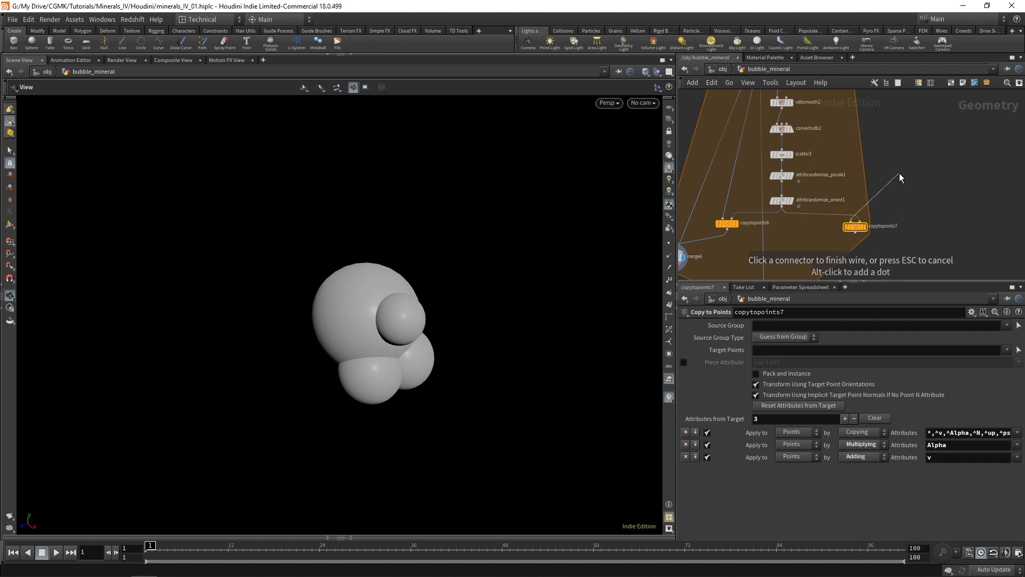
click(776, 133)
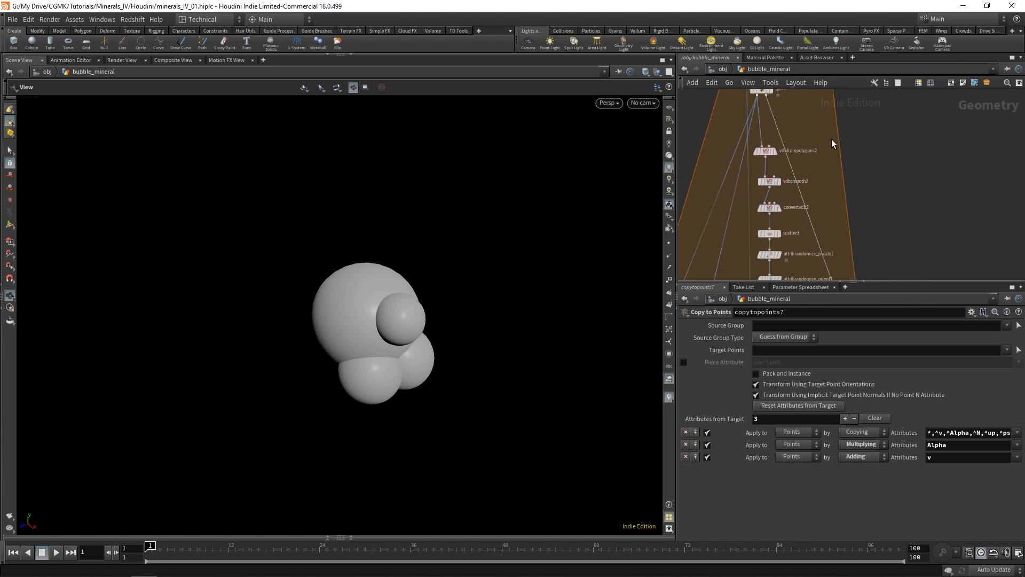
Insert a Null node on the wire between the second output of split1 and copytopoints7, and display the Null
key(Tab)
text(null)
key(Return)
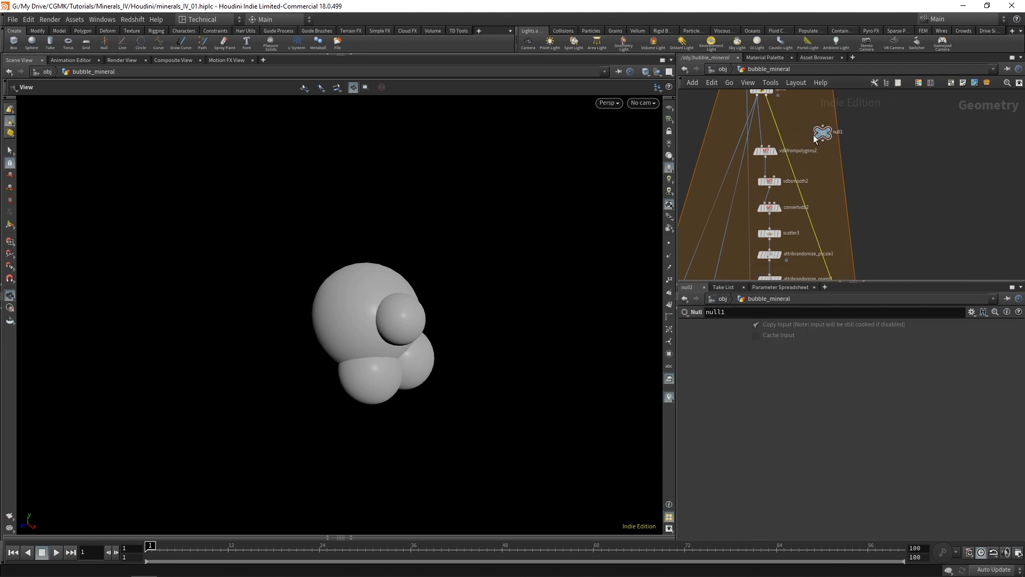
click(783, 140)
drag(825, 132, 838, 130)
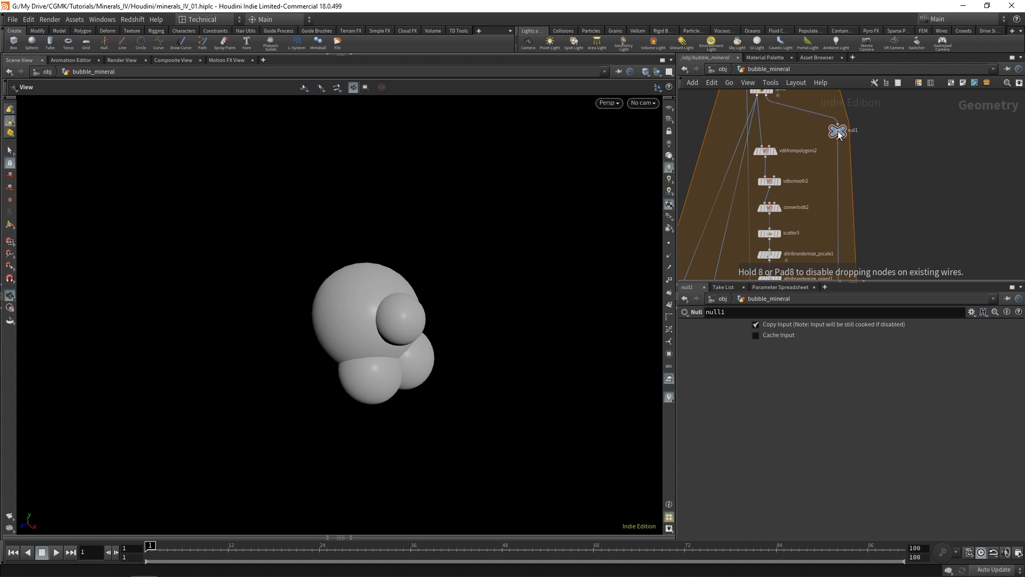
click(846, 128)
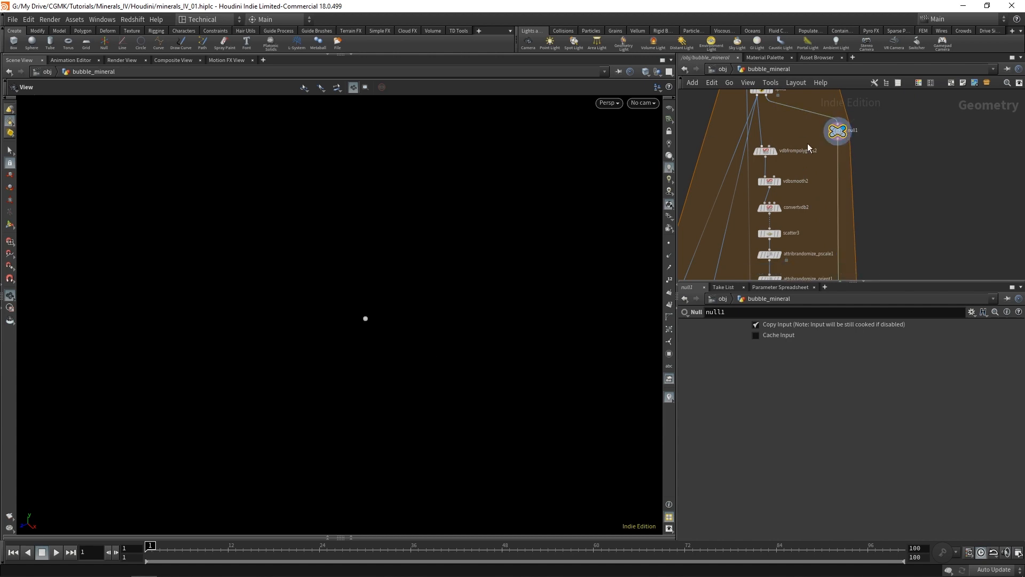
Display copytopoints7 to check the seed points it copies
middle_drag(965, 184, 950, 89)
scroll(921, 155, down, 1)
scroll(906, 159, up, 4)
click(801, 186)
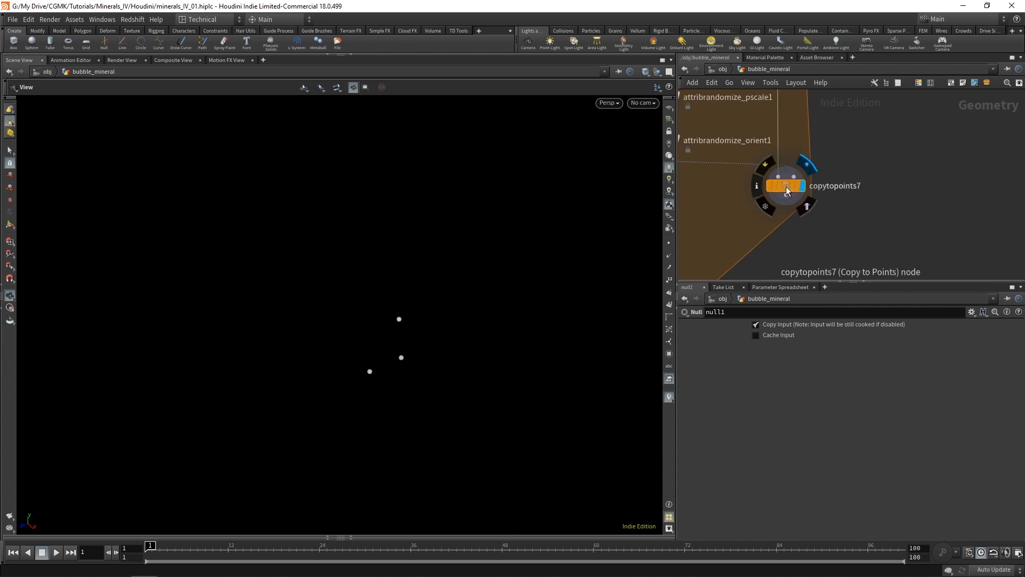
Add a Merge node beside copytopoints7 that combines copytopoints7 with the Null on the second output of split1
click(786, 186)
scroll(844, 185, down, 2)
key(Tab)
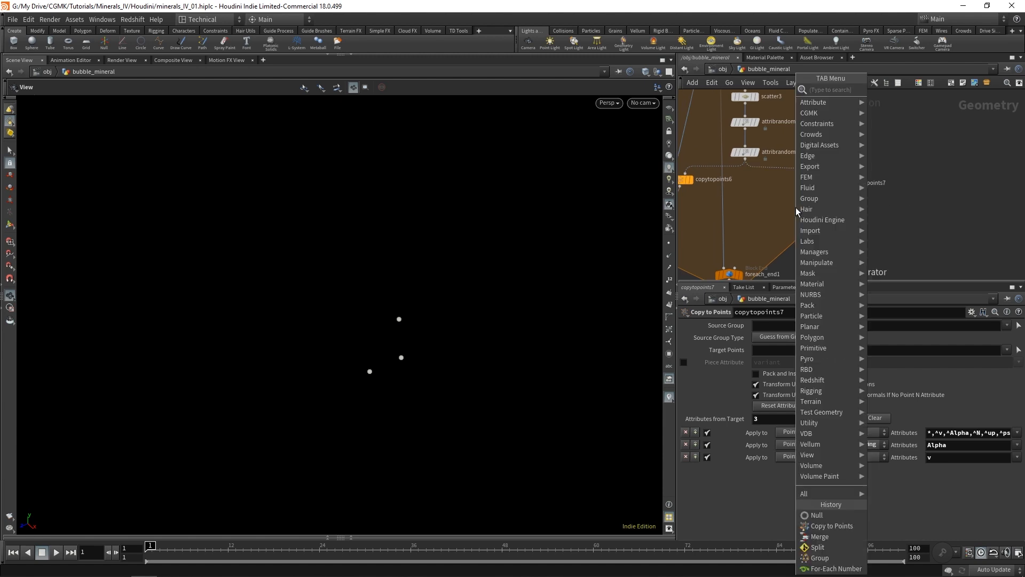
text(merge)
key(Return)
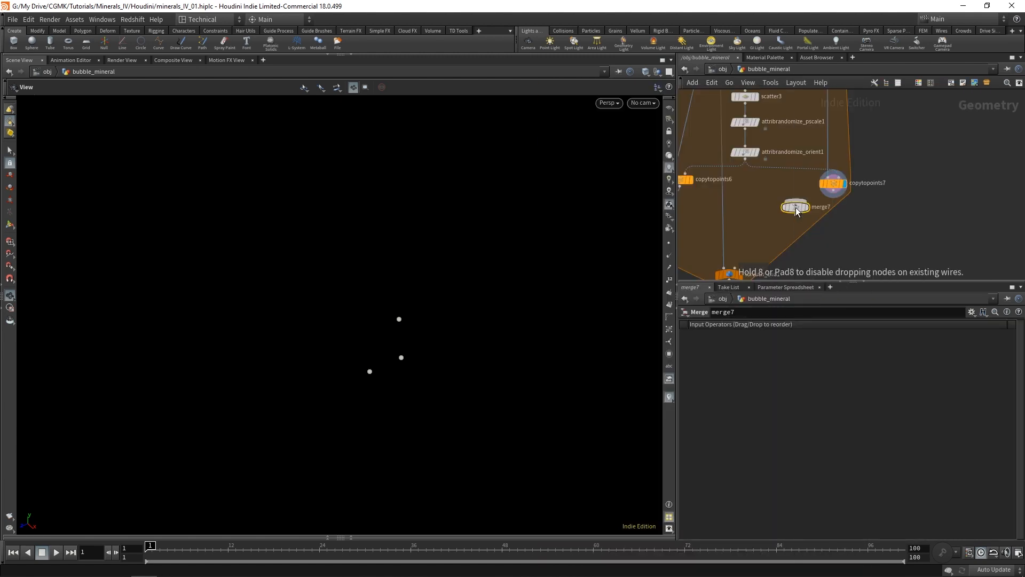
click(795, 207)
drag(799, 207, 901, 215)
click(899, 209)
middle_drag(932, 153, 942, 267)
middle_drag(879, 128, 881, 188)
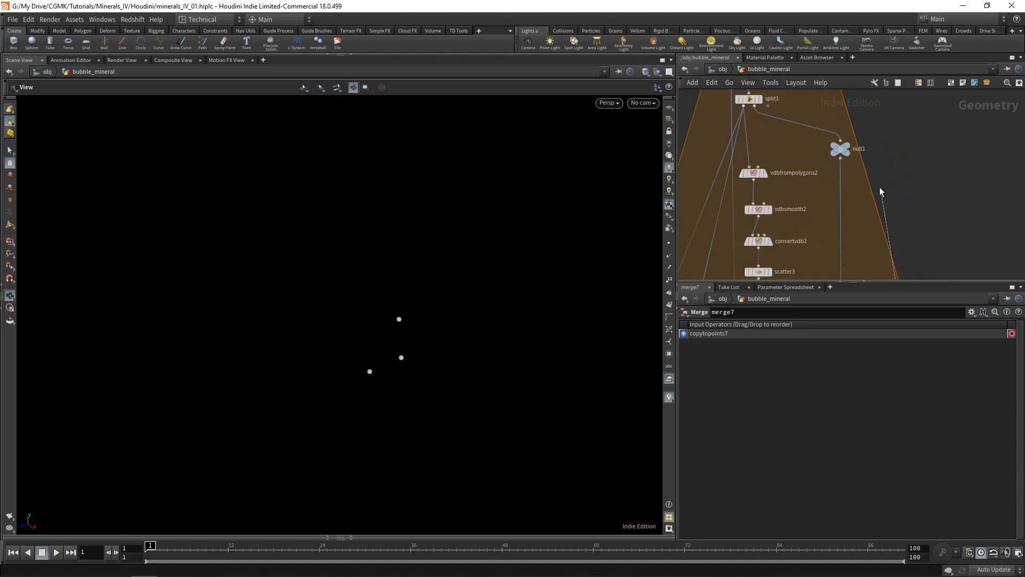
click(840, 158)
scroll(937, 209, down, 2)
mouse_move(936, 210)
middle_down()
mouse_move(919, 173)
mouse_move(928, 217)
middle_up()
Rename the Null on the second output of split1 as seeds_side
double_click(862, 167)
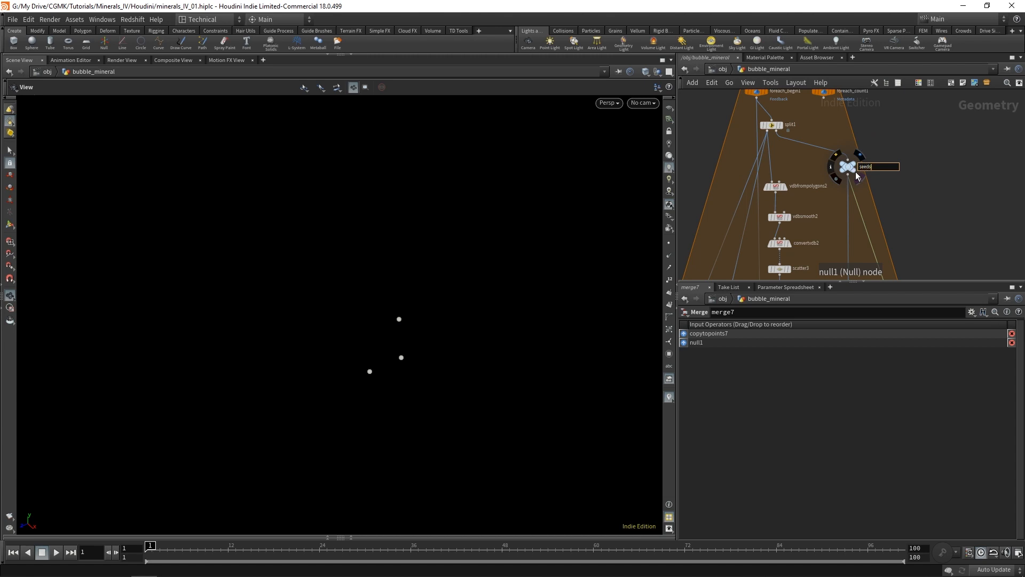
text(seeds_side)
key(Return)
alt+drag(846, 167, 779, 165)
scroll(773, 141, up, 3)
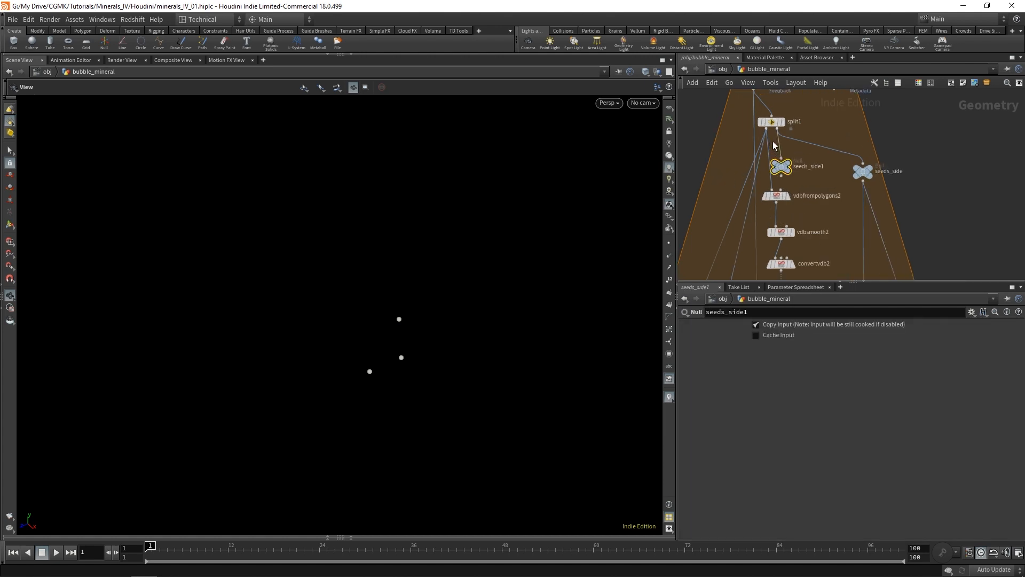
click(768, 125)
key(Escape)
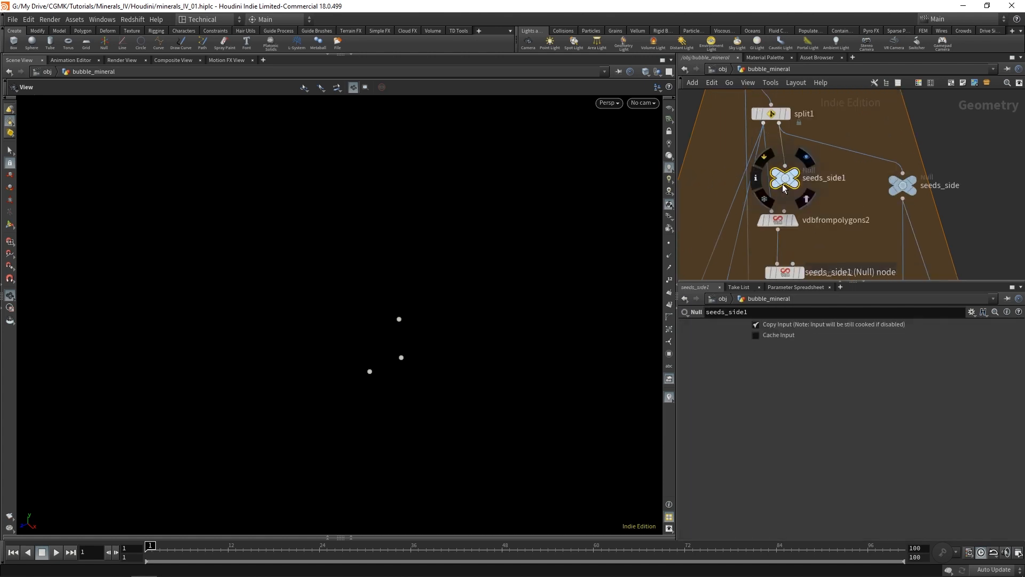
Insert a Null node after the first output of split1, feeding its downstream branches, and name it mesh_side
click(764, 122)
key(Tab)
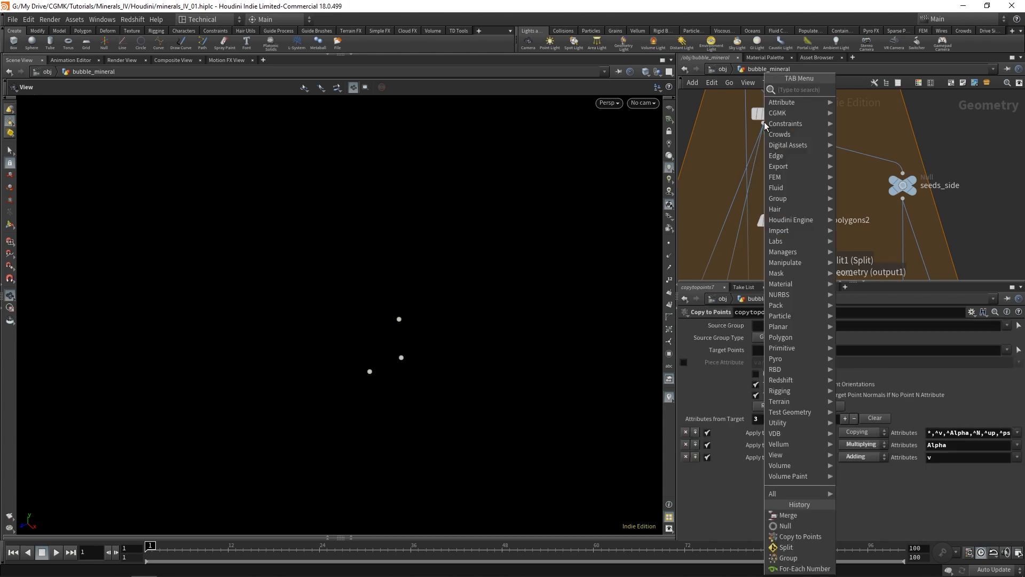
text(null)
key(Return)
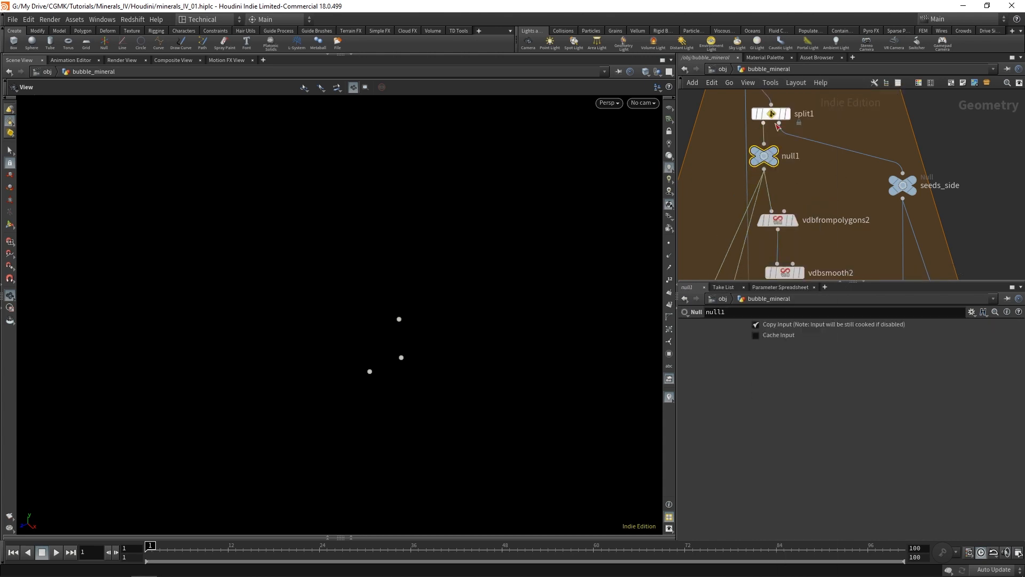
double_click(795, 156)
drag(805, 158, 771, 164)
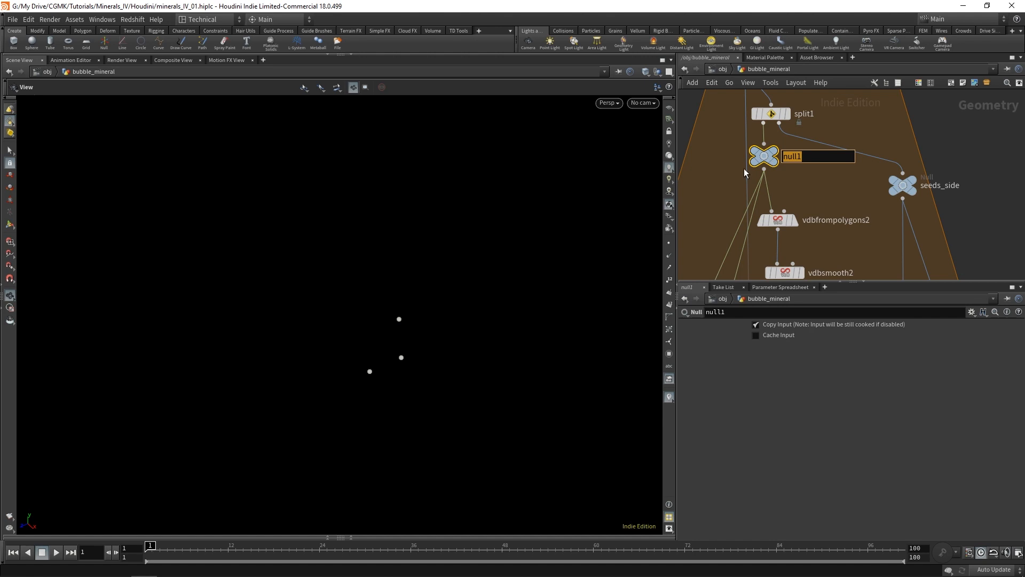
text(mesh_side)
key(Return)
Move mesh_side to the outer side of the loop, opposite seeds_side, to tidy the network
scroll(855, 184, down, 3)
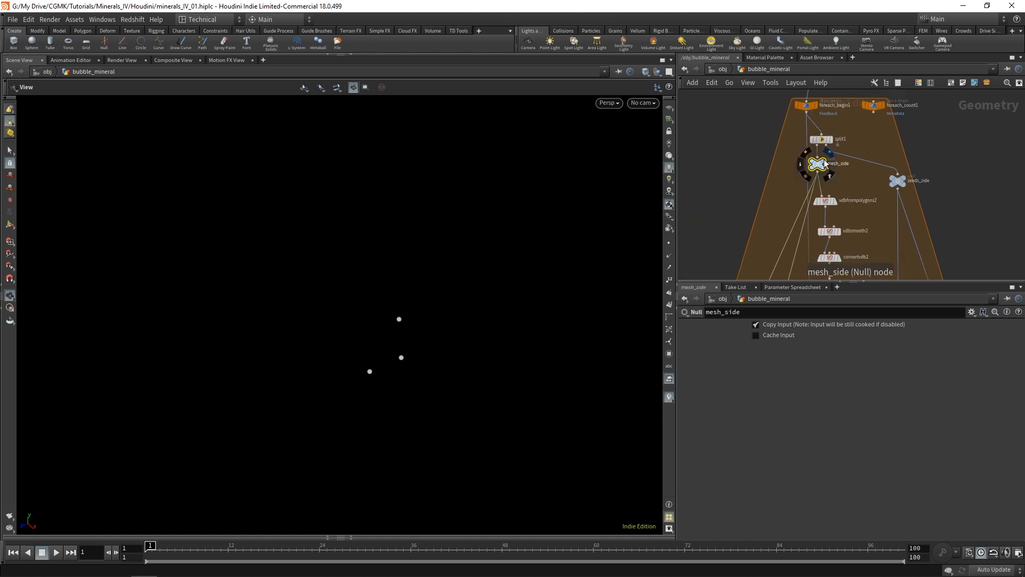
drag(822, 164, 754, 171)
scroll(980, 189, down, 1)
middle_drag(980, 190, 891, 159)
scroll(954, 160, down, 1)
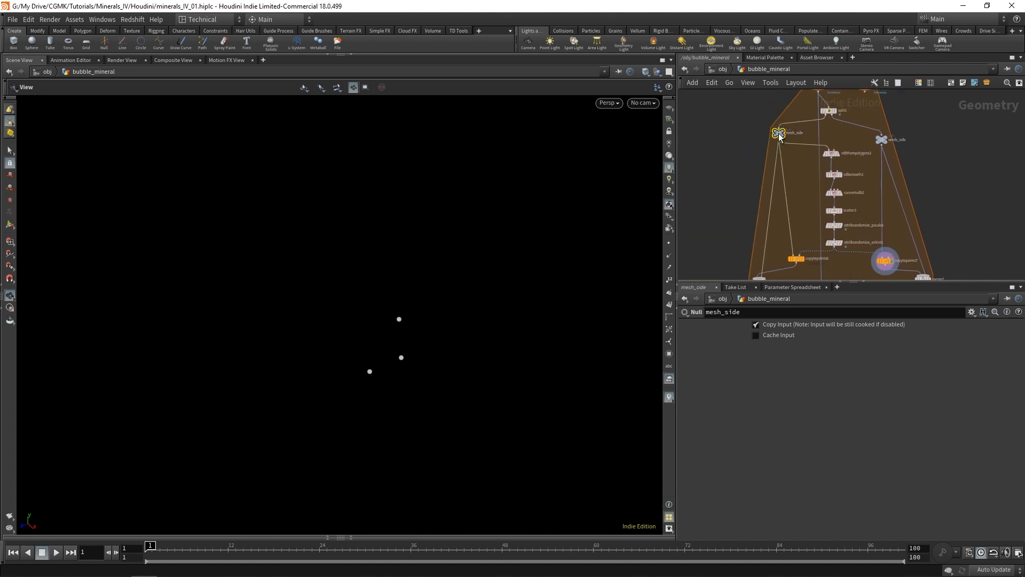
middle_drag(934, 180, 921, 156)
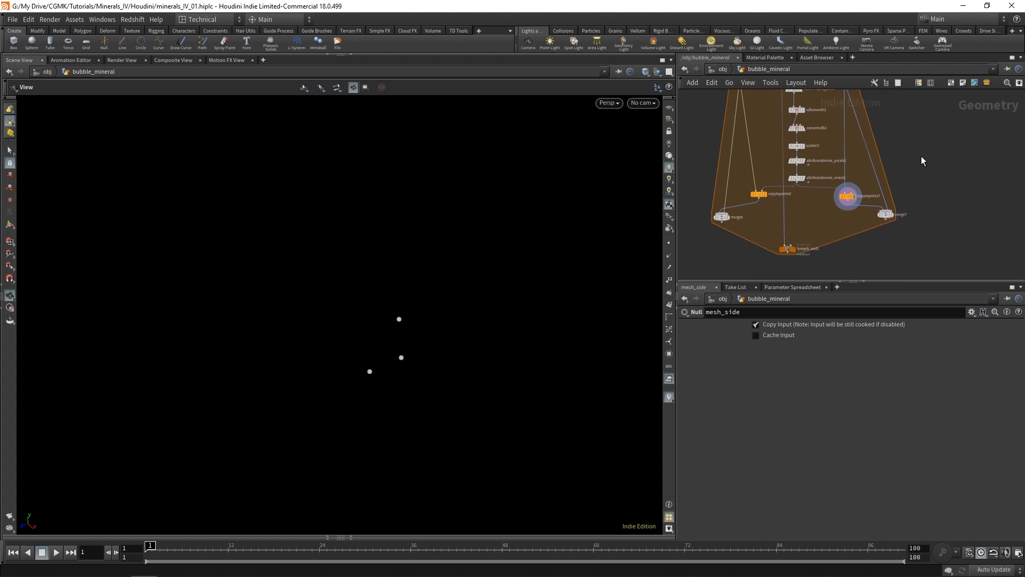
Display merge7 to check the combined seed points
scroll(905, 228, up, 2)
click(860, 197)
scroll(937, 165, down, 1)
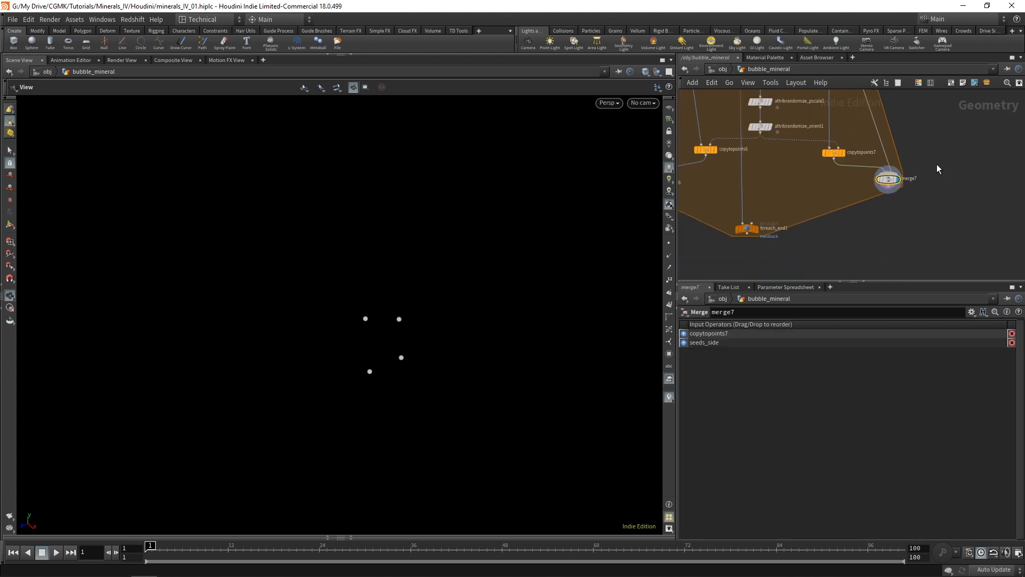
Move foreach_end1 further down and place a new Merge node above it
middle_drag(920, 229, 942, 232)
middle_drag(786, 242, 812, 183)
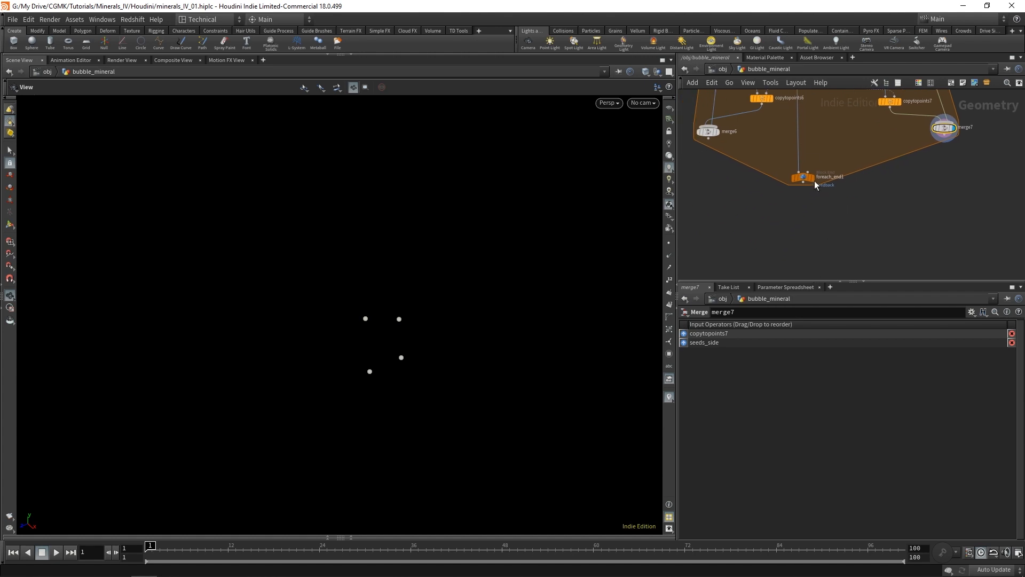
drag(812, 183, 805, 246)
key(Tab)
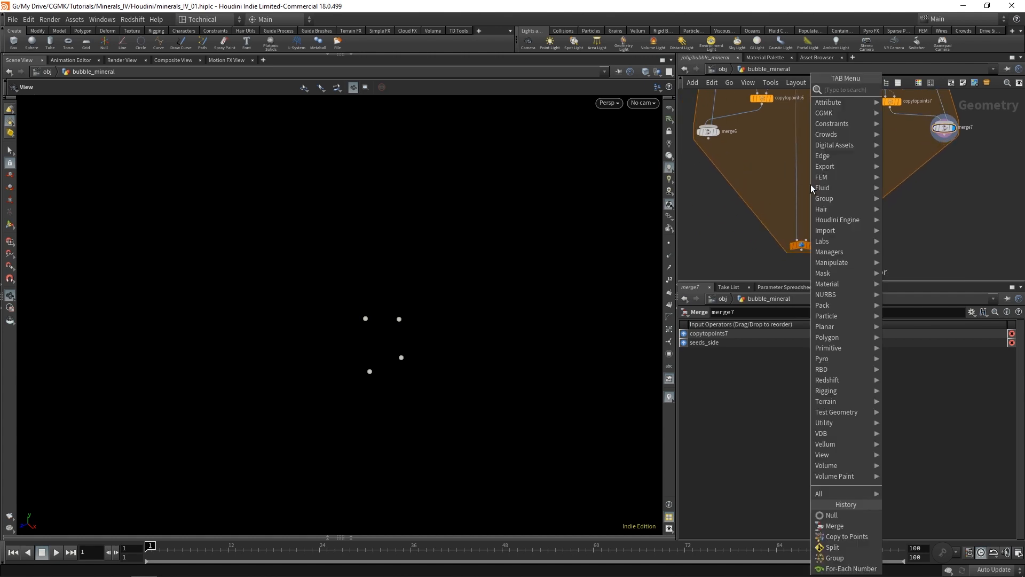
text(merge)
key(Return)
click(819, 205)
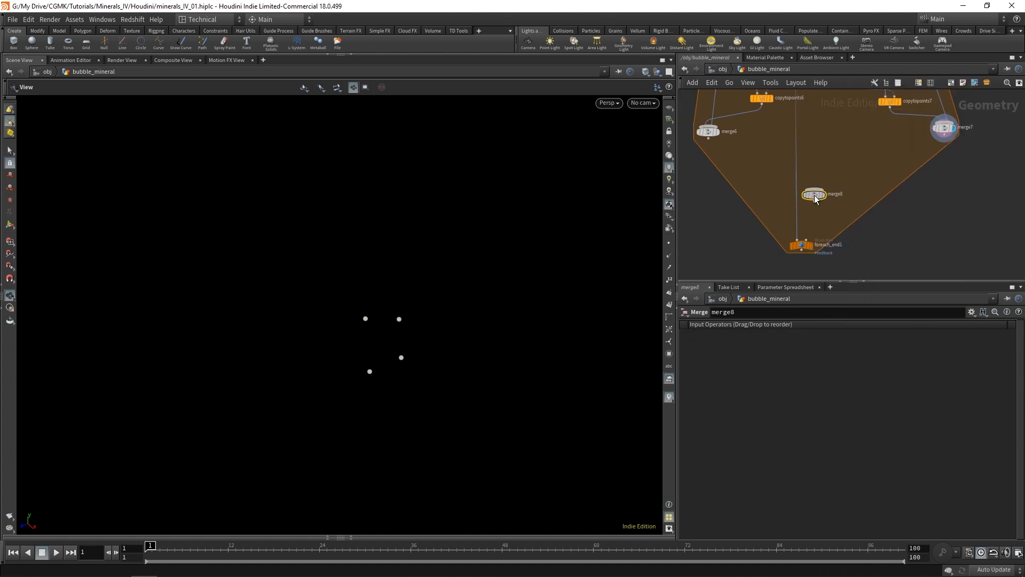
Wire merge6 and merge7 into merge8 and display the combined result
click(709, 139)
click(817, 195)
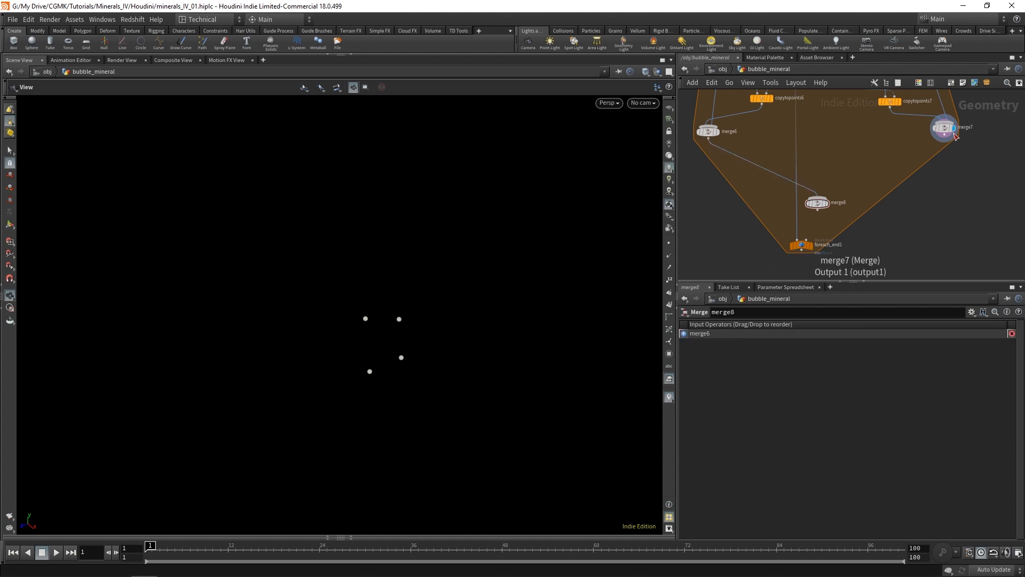
click(944, 140)
click(844, 192)
click(826, 204)
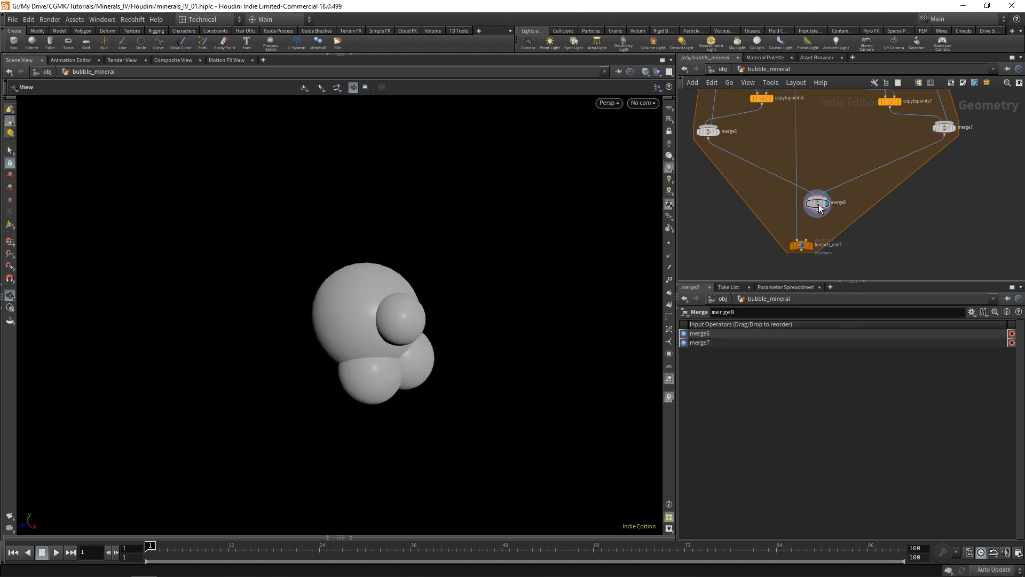
Copy the mesh and seeds group nodes above the loop and paste them near the loop's end
middle_drag(844, 163, 817, 265)
scroll(830, 171, down, 3)
middle_drag(884, 105, 887, 159)
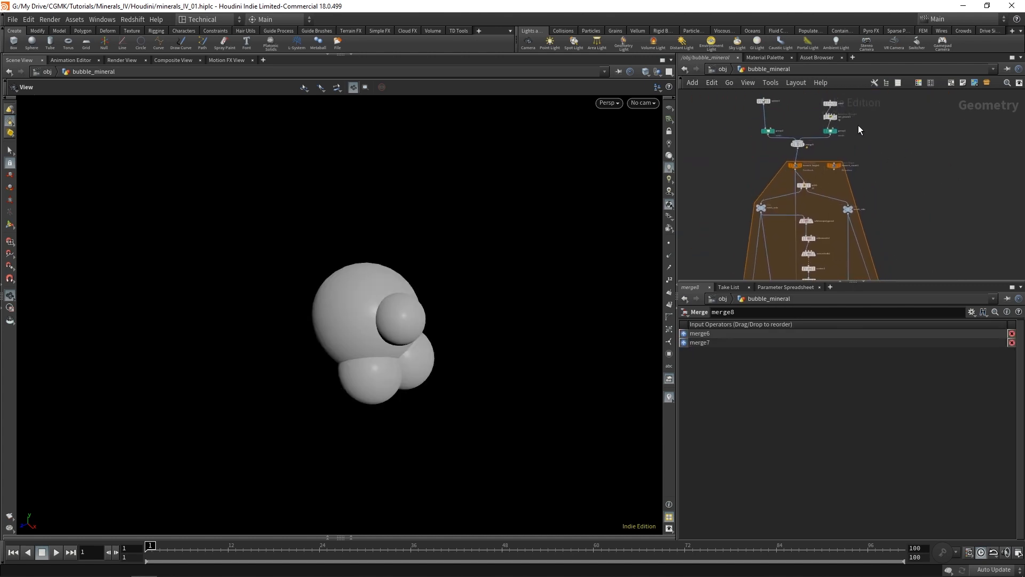
drag(763, 136, 763, 138)
key(ctrl+c)
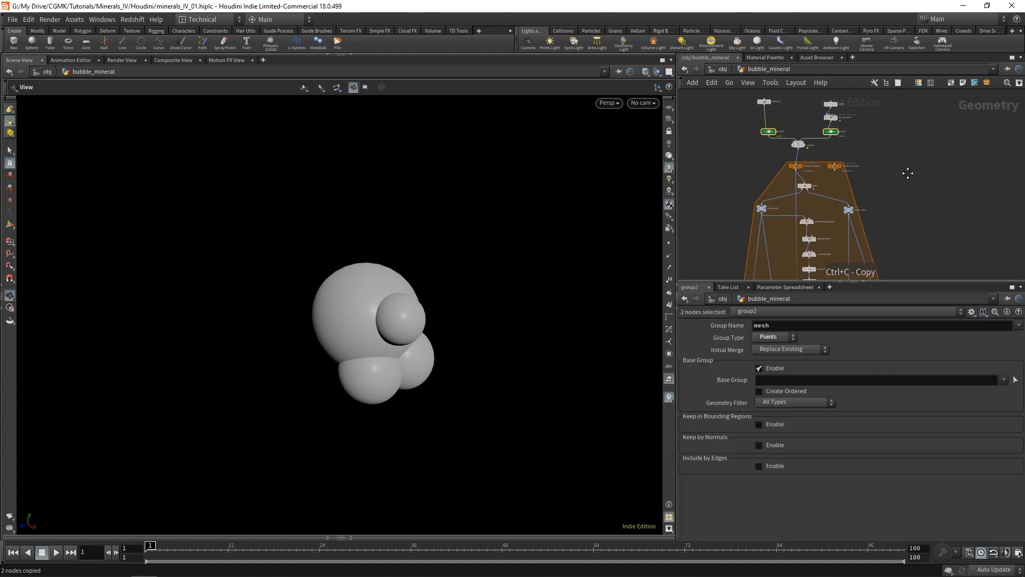
middle_drag(864, 127, 915, 129)
scroll(915, 187, down, 3)
scroll(849, 229, up, 5)
key(ctrl+v)
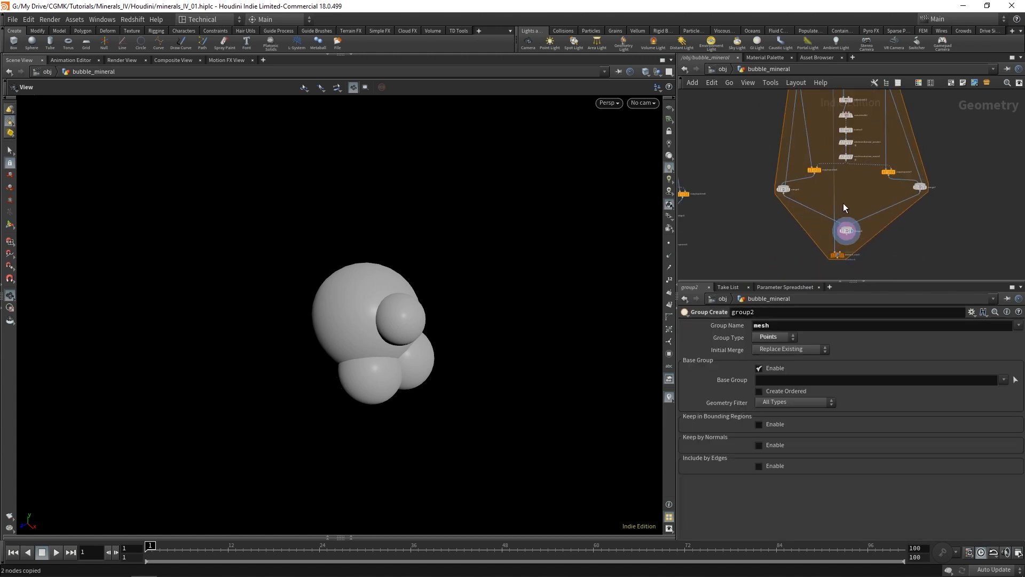
Insert the pasted mesh group between merge6 and merge8, and the seeds group between merge7 and merge8
scroll(844, 208, up, 4)
click(796, 179)
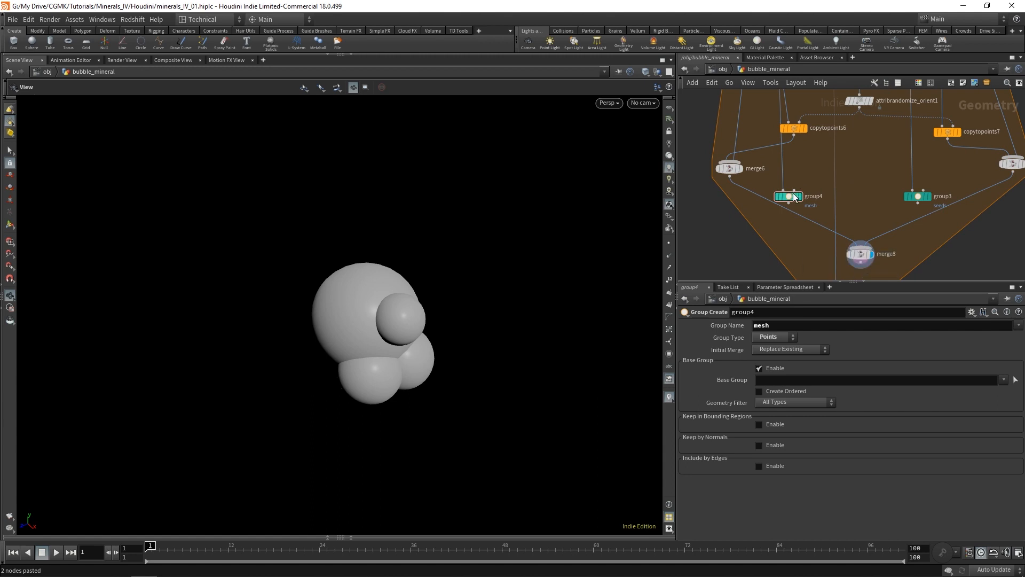
drag(919, 197, 934, 207)
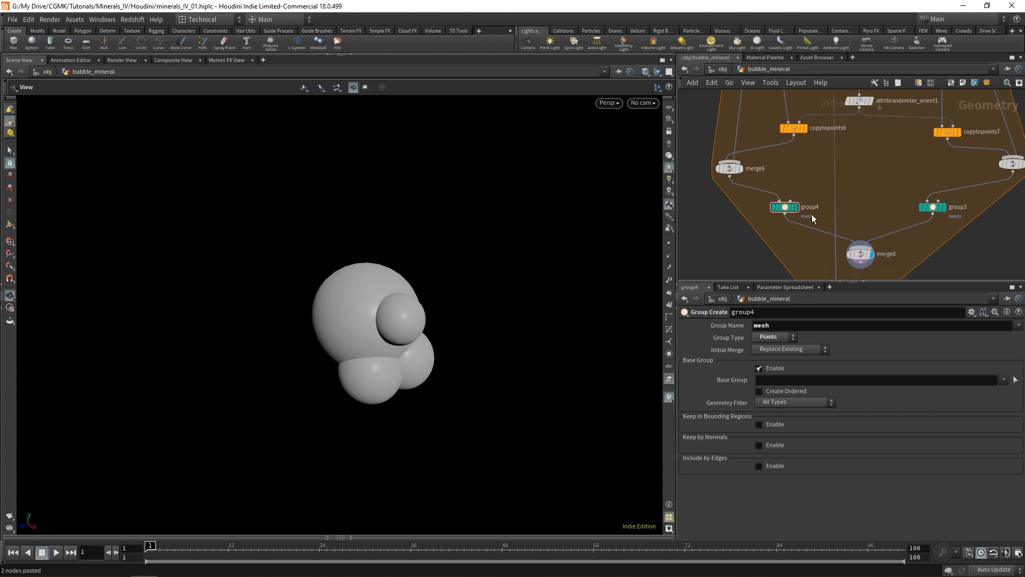
drag(779, 207, 735, 203)
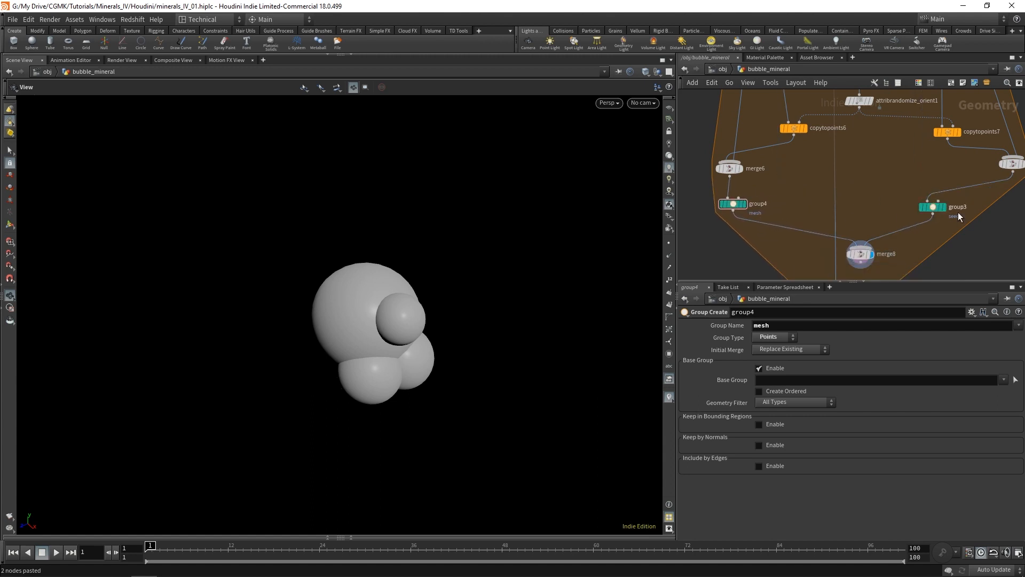
drag(933, 207, 1004, 208)
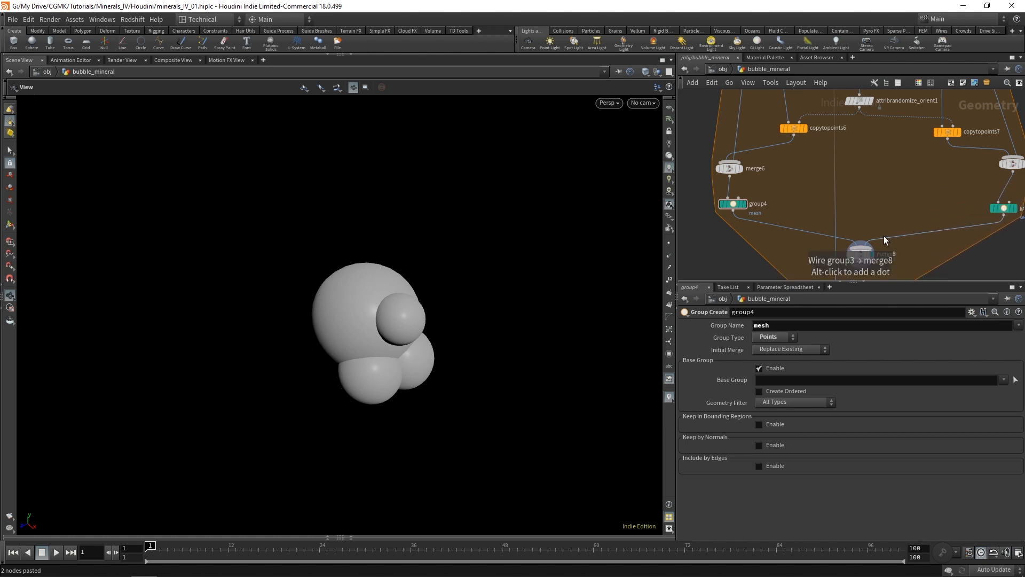
Feed merge8 into foreach_end1, align merge8 above it, and display foreach_end1
middle_drag(905, 278, 880, 213)
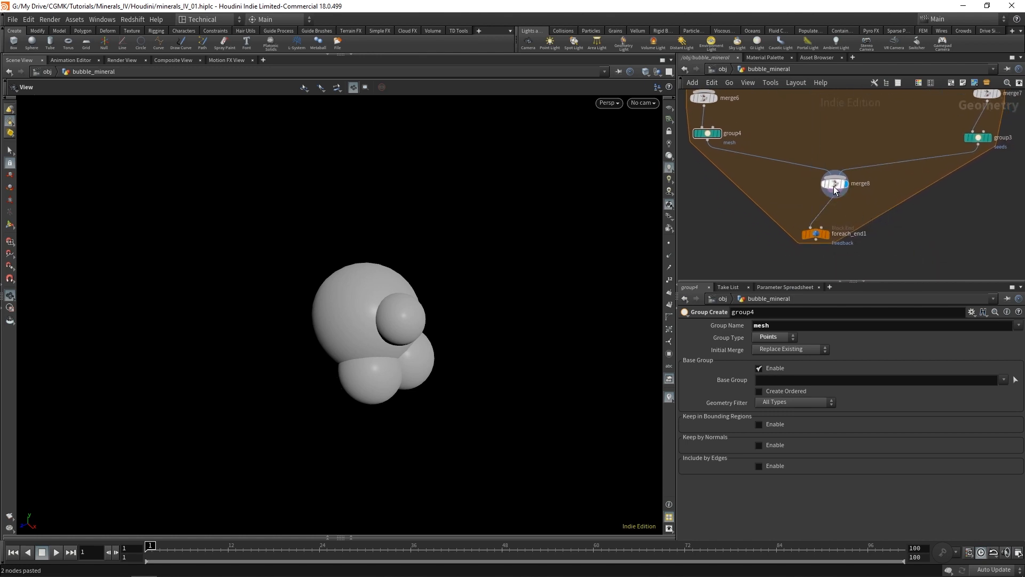
drag(836, 184, 810, 187)
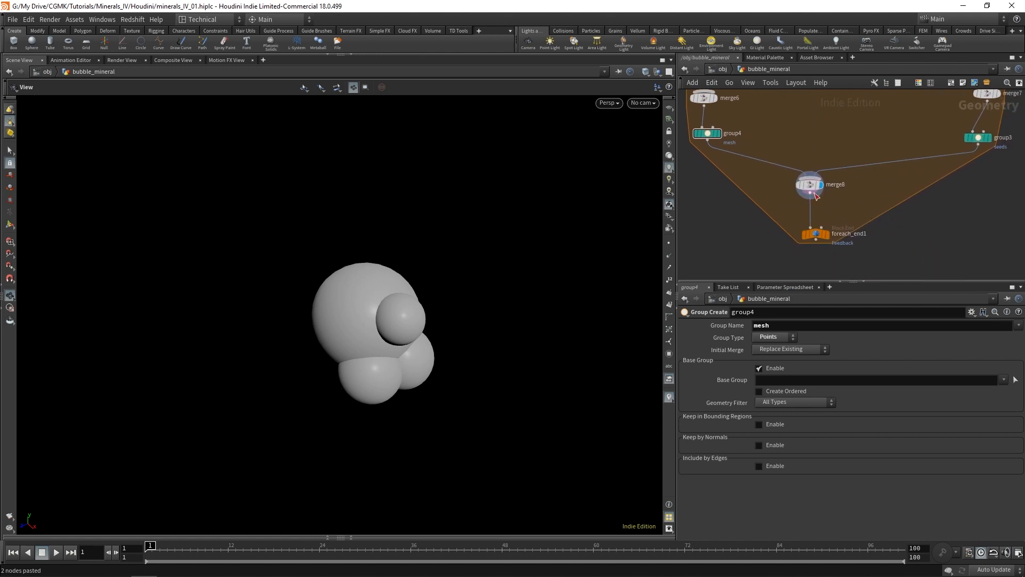
click(829, 234)
click(817, 235)
Set the Iterations of foreach_end1 to 4 and inspect the bubble cluster from several angles
drag(431, 402, 445, 336)
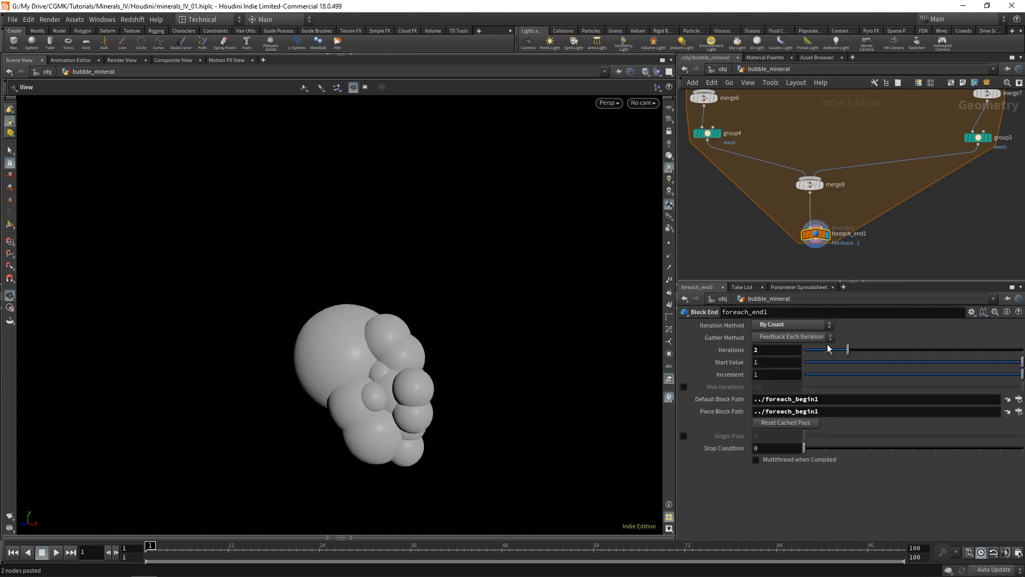
drag(866, 350, 892, 350)
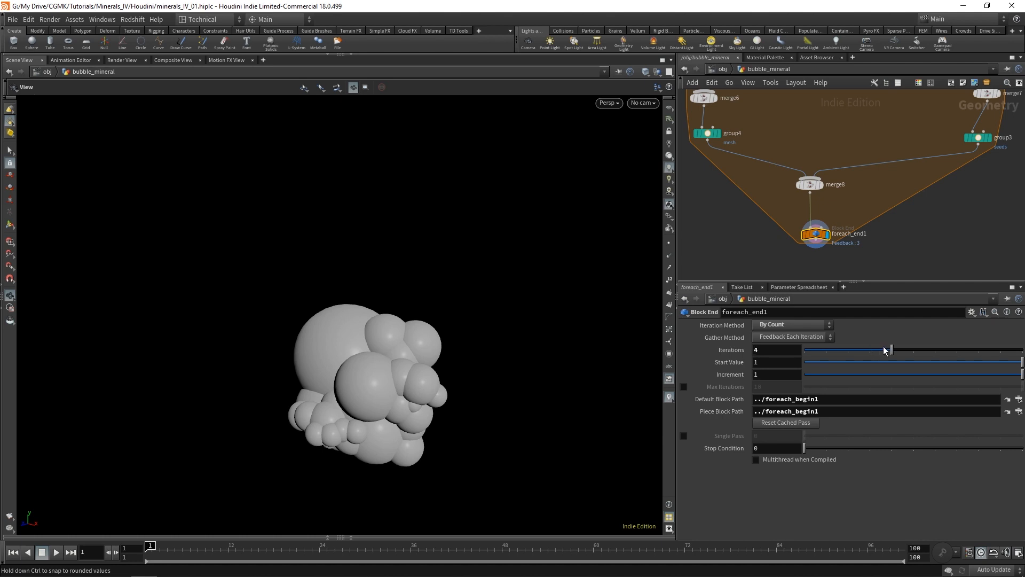
drag(438, 399, 357, 435)
drag(269, 305, 551, 314)
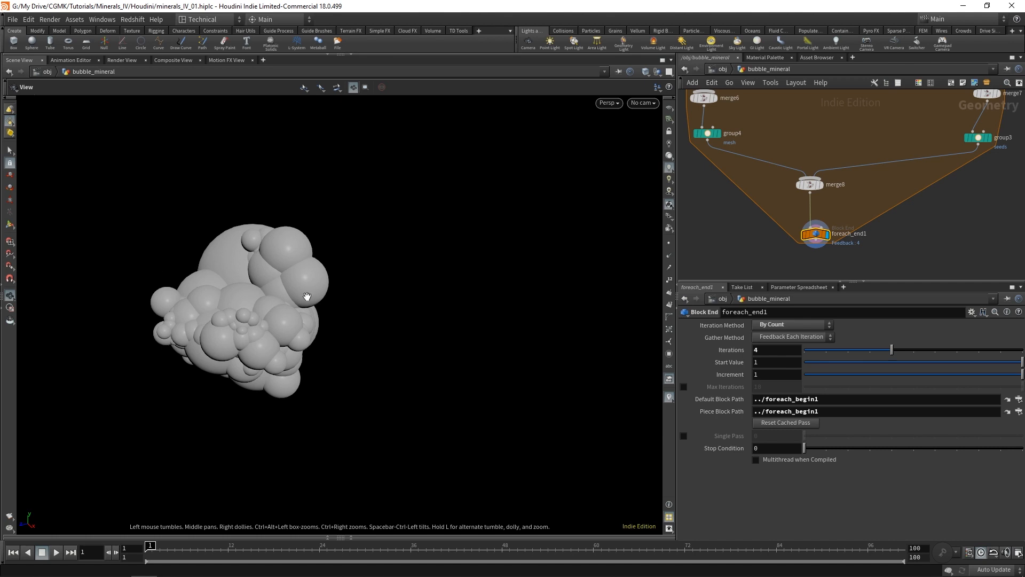
Examine the scatter3 settings and select scatter3, attribrandomize_pscale1 and attribrandomize_orient1 as the nodes that control the random variation
middle_drag(988, 233, 889, 211)
scroll(839, 165, down, 2)
middle_drag(839, 165, 831, 227)
middle_drag(791, 170, 774, 186)
middle_drag(783, 141, 786, 245)
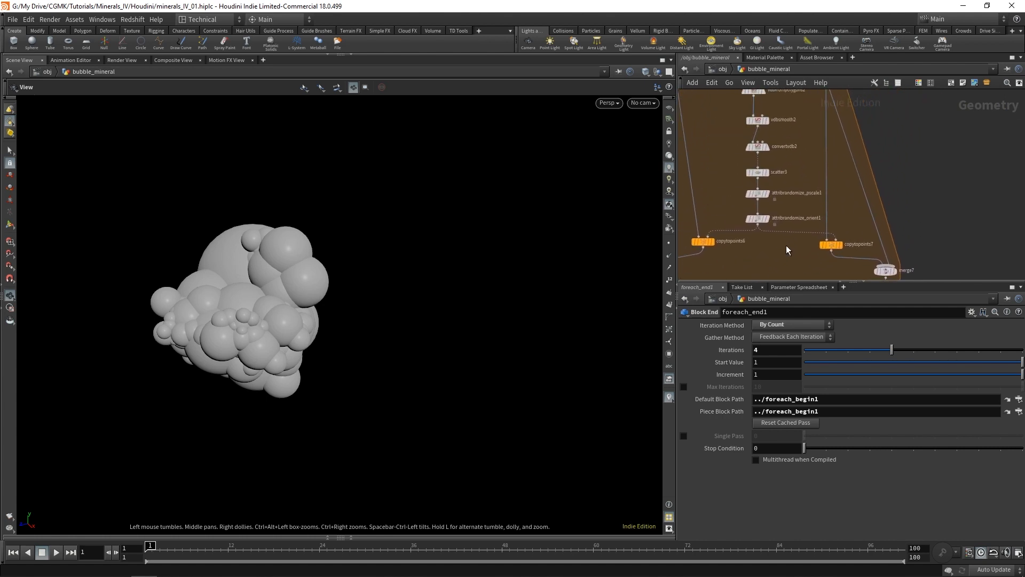
click(760, 173)
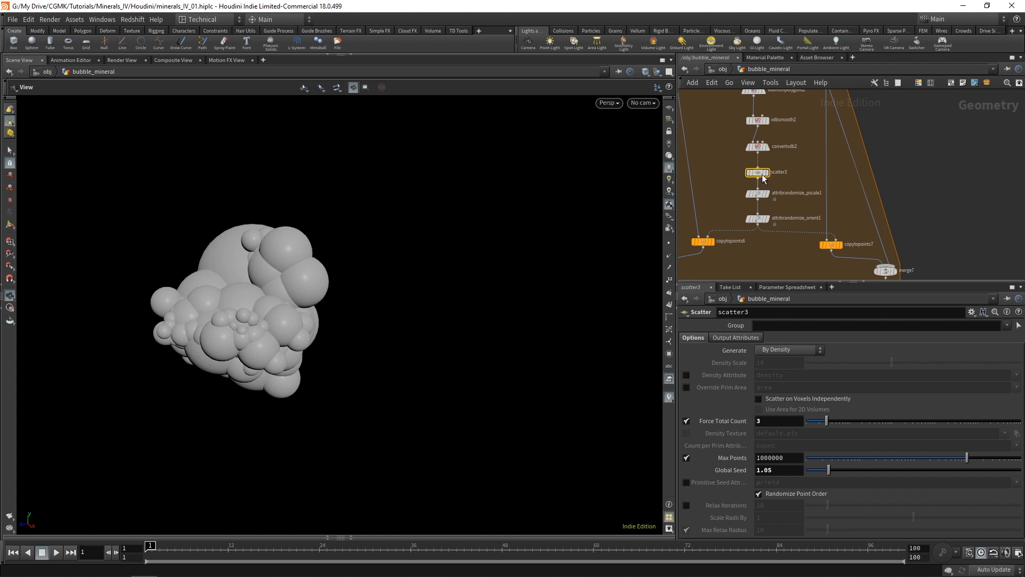
drag(798, 156, 735, 243)
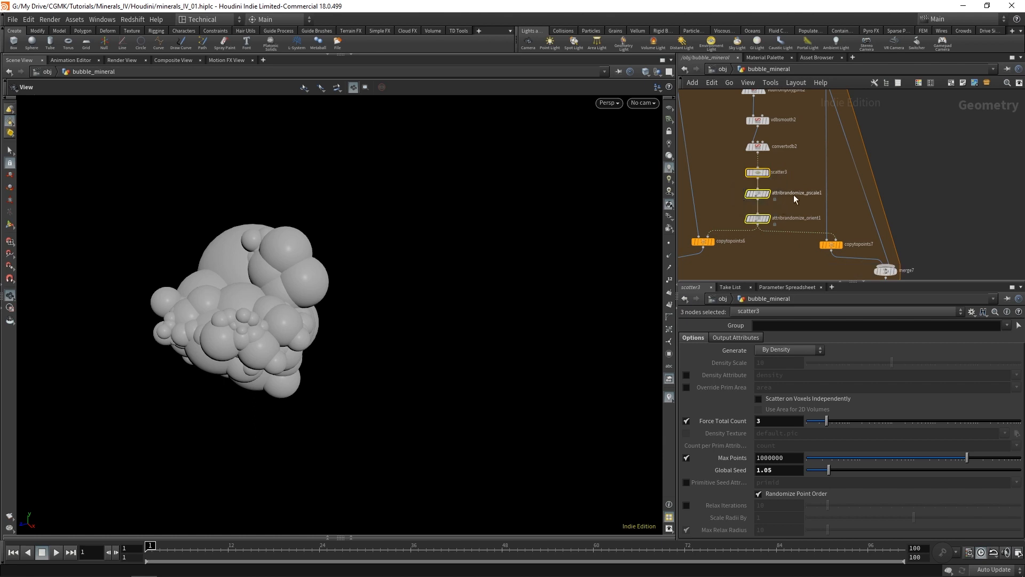
Move foreach_count1 further away from foreach_begin1 and show the parameters of foreach_begin1
scroll(902, 206, up, 6)
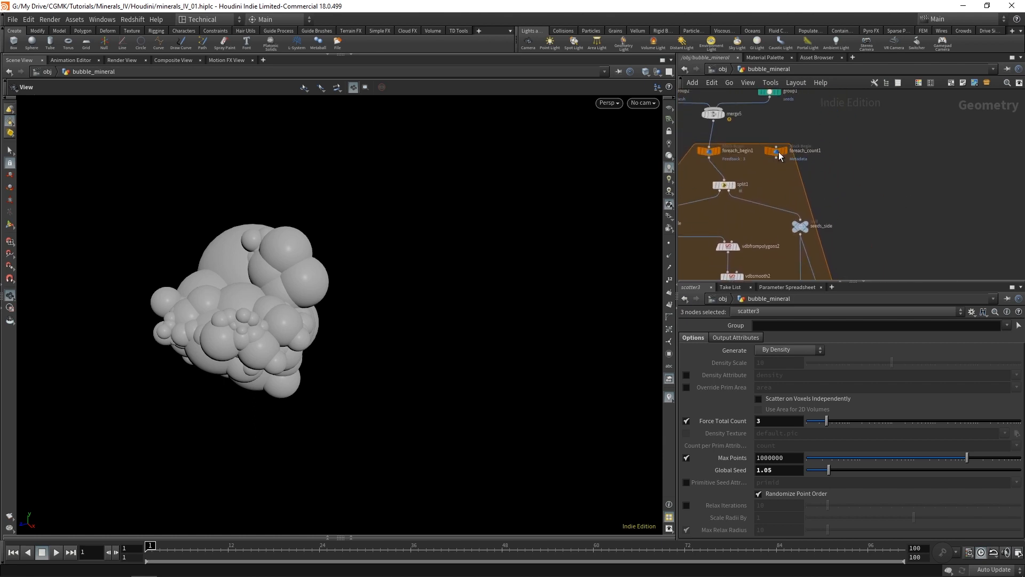
drag(780, 154, 861, 154)
click(713, 153)
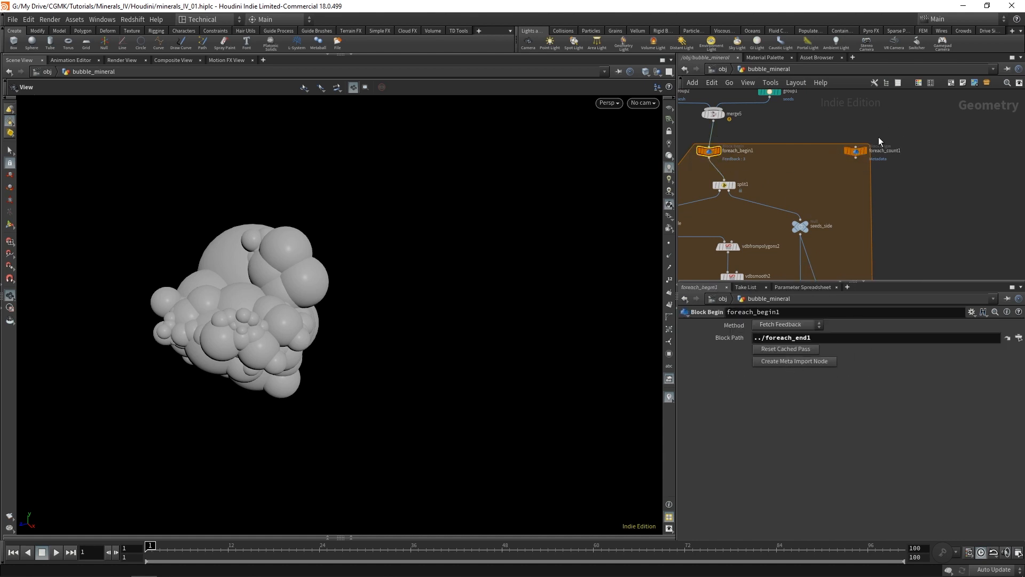
Examine the detail attributes of foreach_count1 in the geometry spreadsheet
click(856, 151)
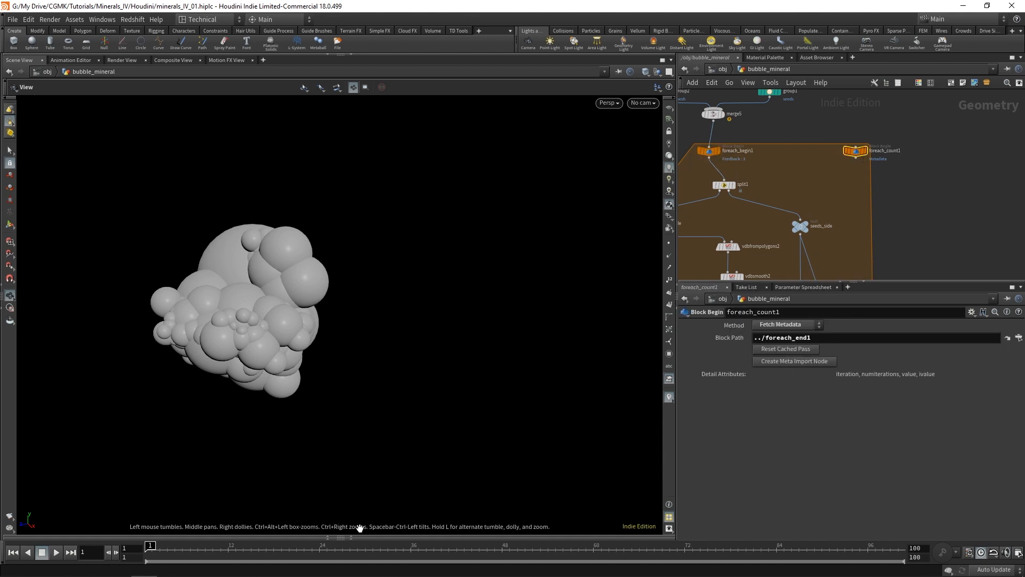
click(351, 536)
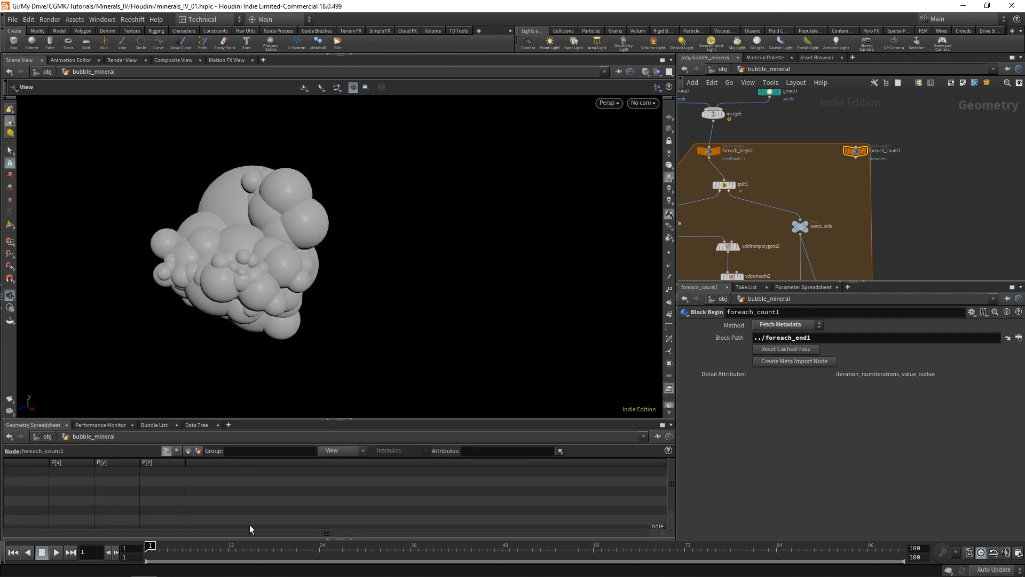
click(199, 450)
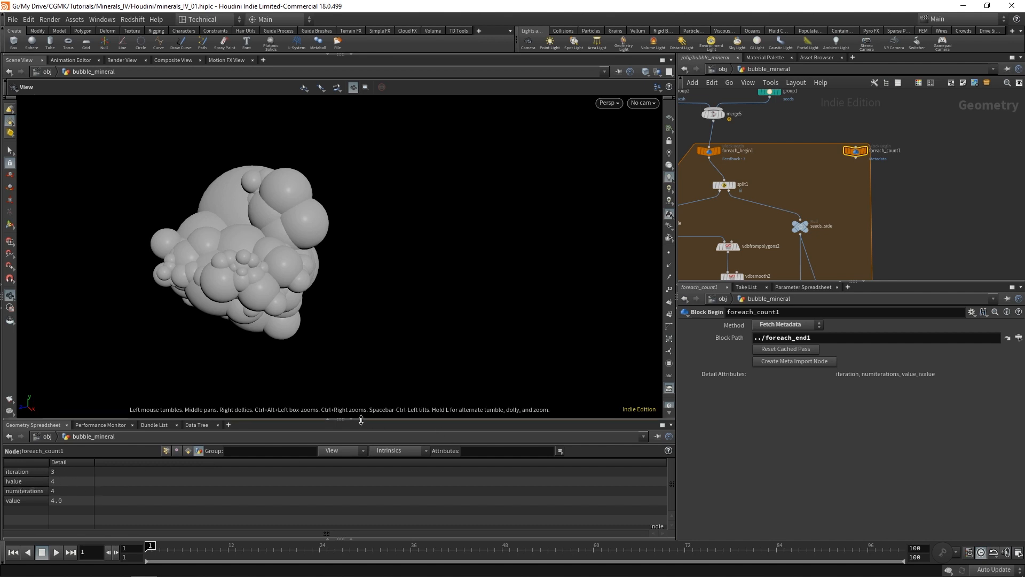
click(351, 420)
Align foreach_begin1 directly above split1 in the node network
middle_drag(820, 210, 808, 185)
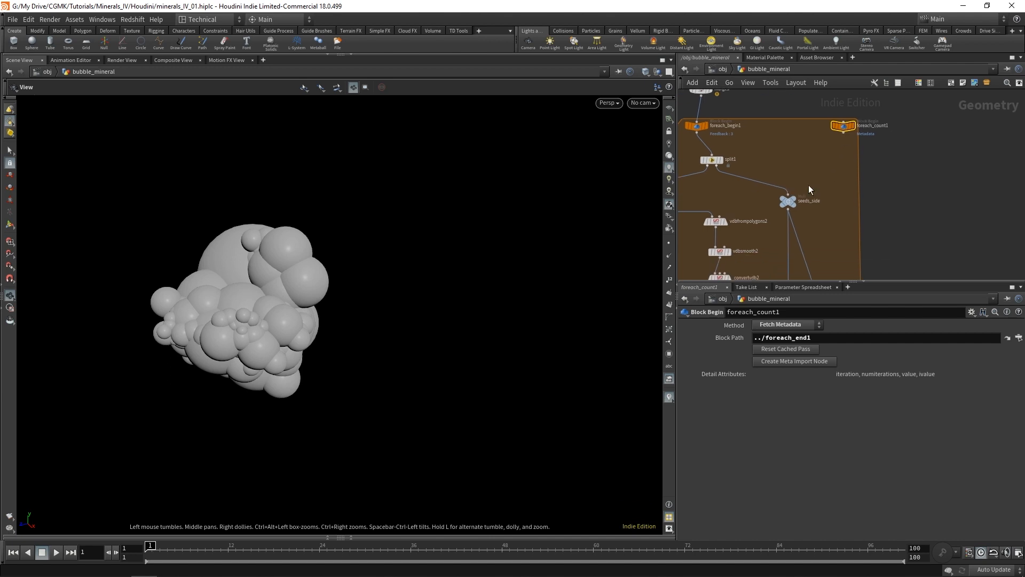
scroll(845, 183, down, 2)
mouse_move(840, 132)
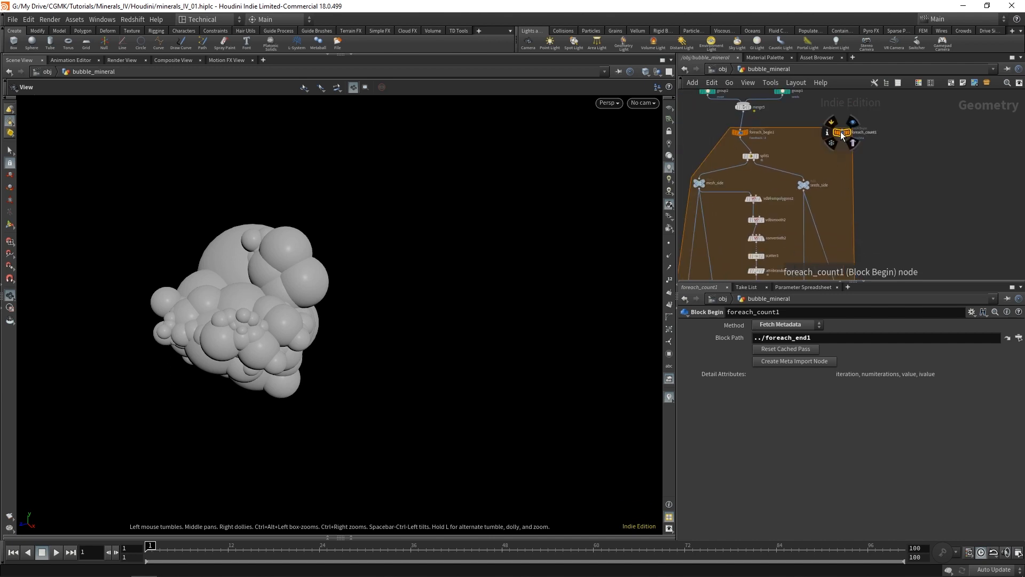
drag(746, 138, 754, 133)
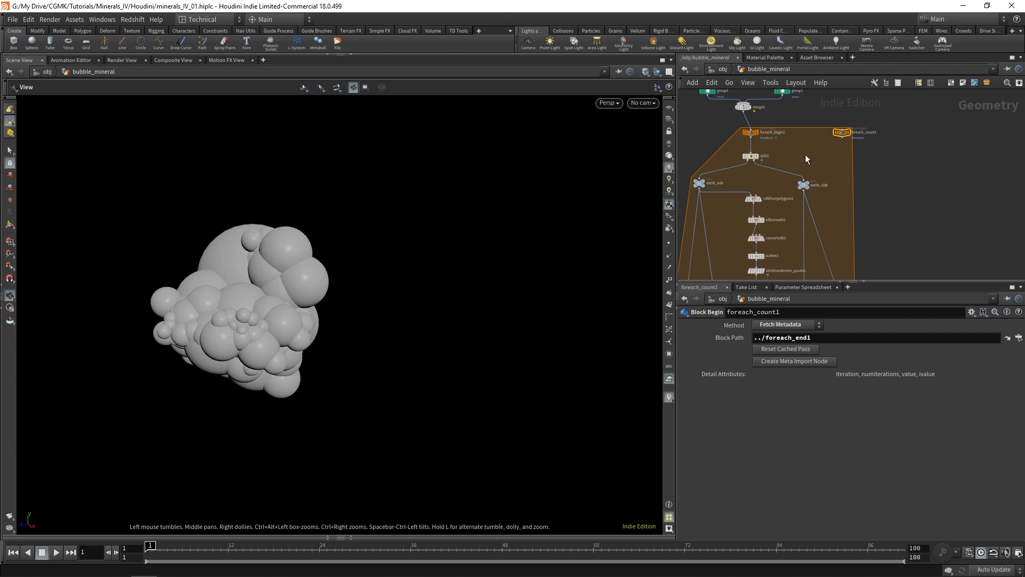
Add a spare input to scatter3 and link it to the foreach_count1 node
middle_drag(844, 227, 837, 187)
scroll(779, 242, up, 2)
click(737, 206)
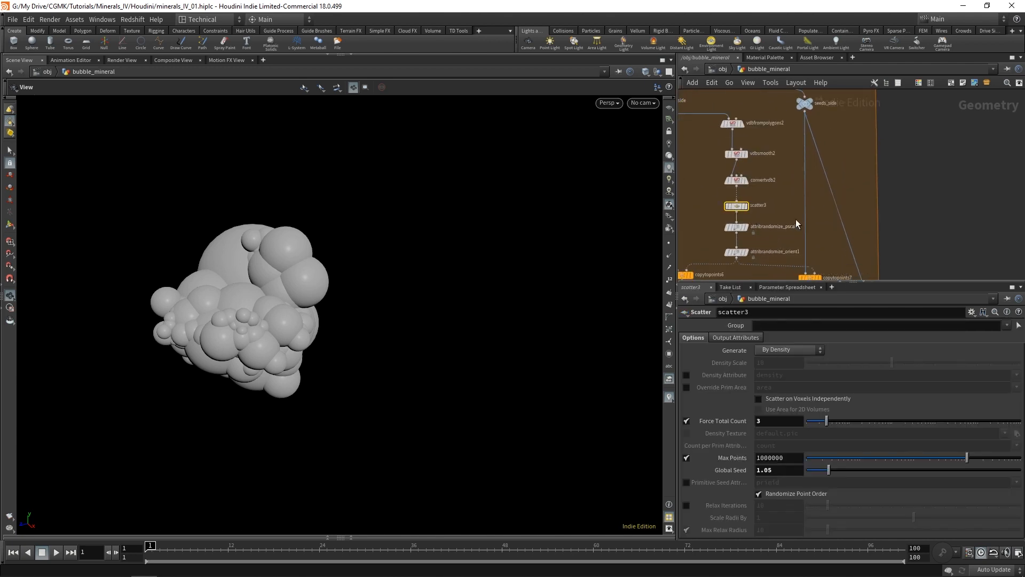
click(972, 312)
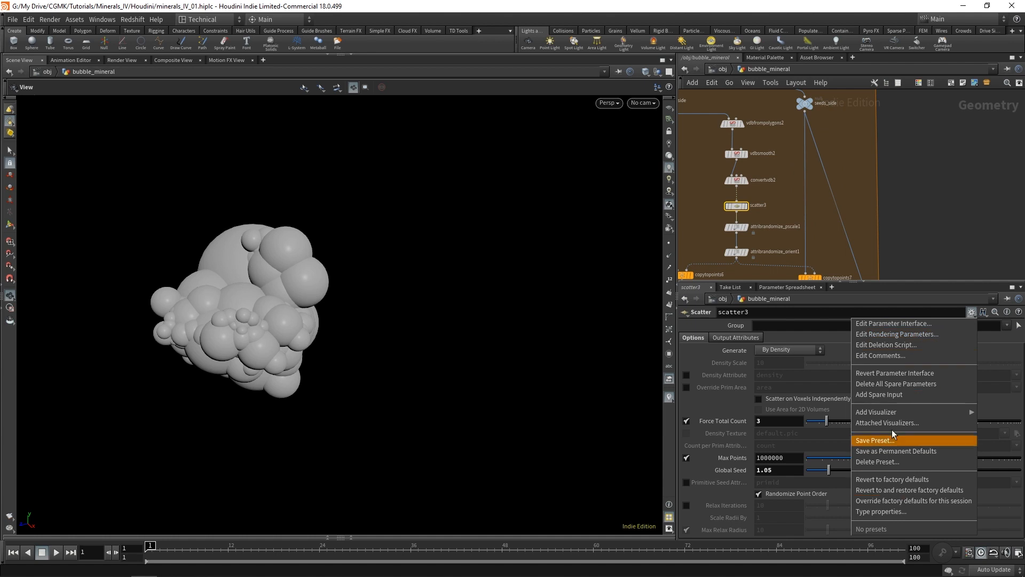
click(891, 395)
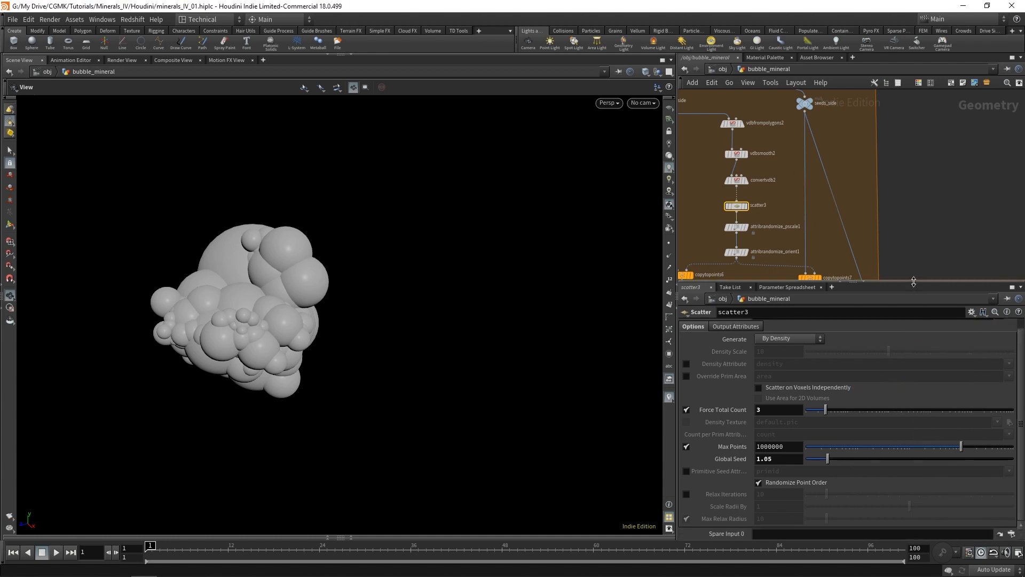
drag(911, 282, 910, 268)
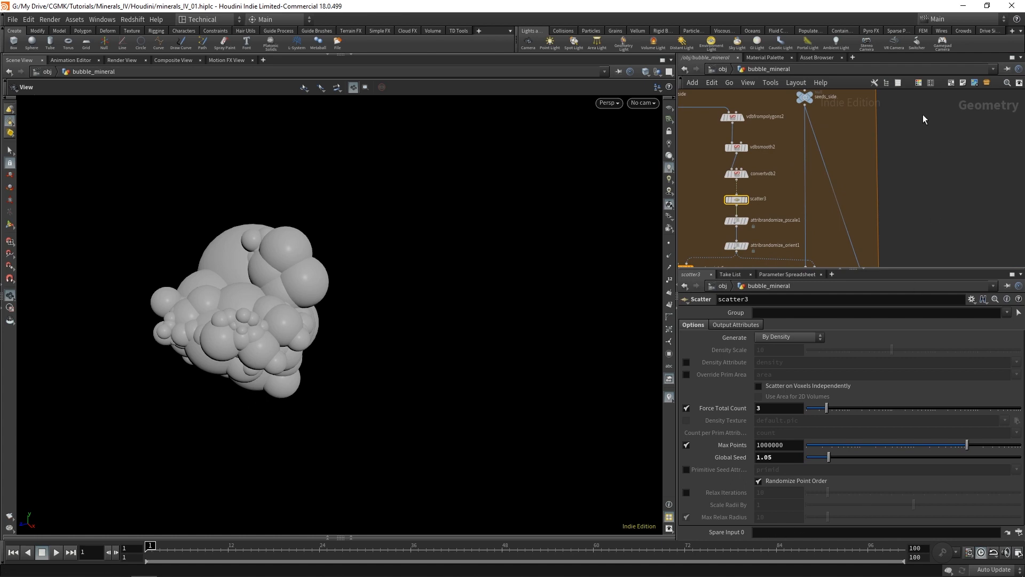
middle_drag(923, 114, 907, 209)
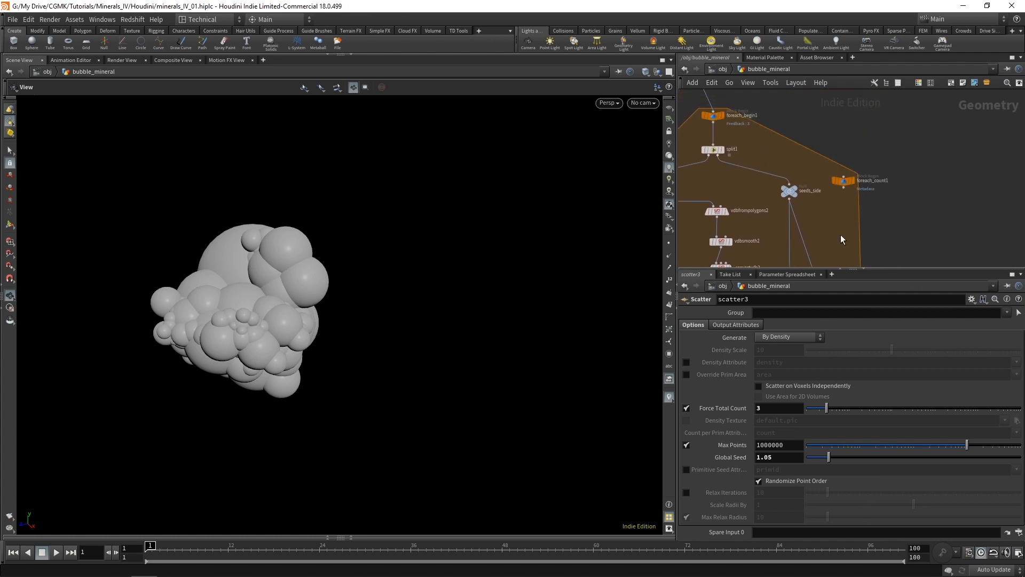
drag(843, 180, 799, 533)
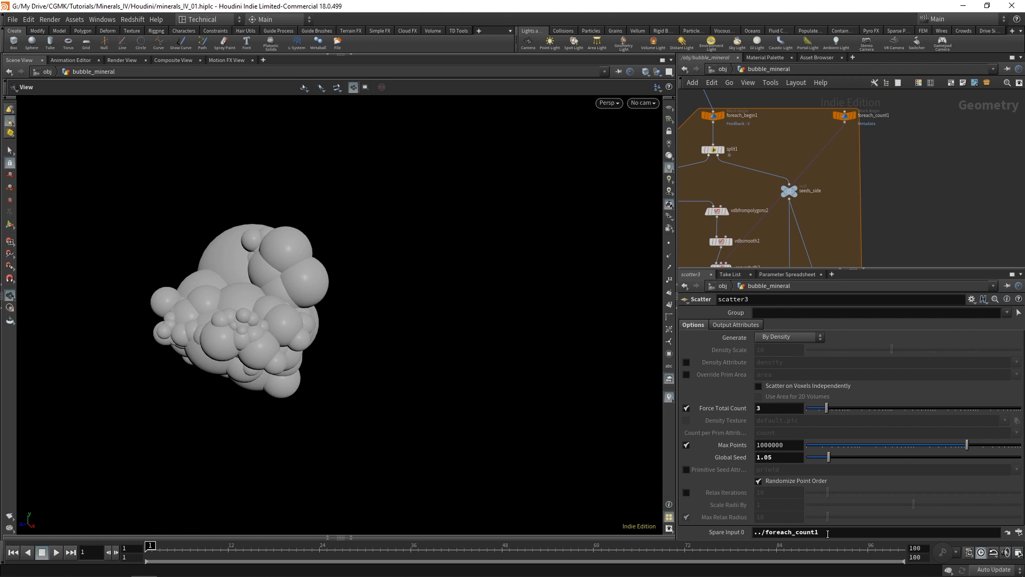
Check the seed options of attribrandomize_pscale1 and add a spare input to that node
middle_drag(907, 214, 909, 115)
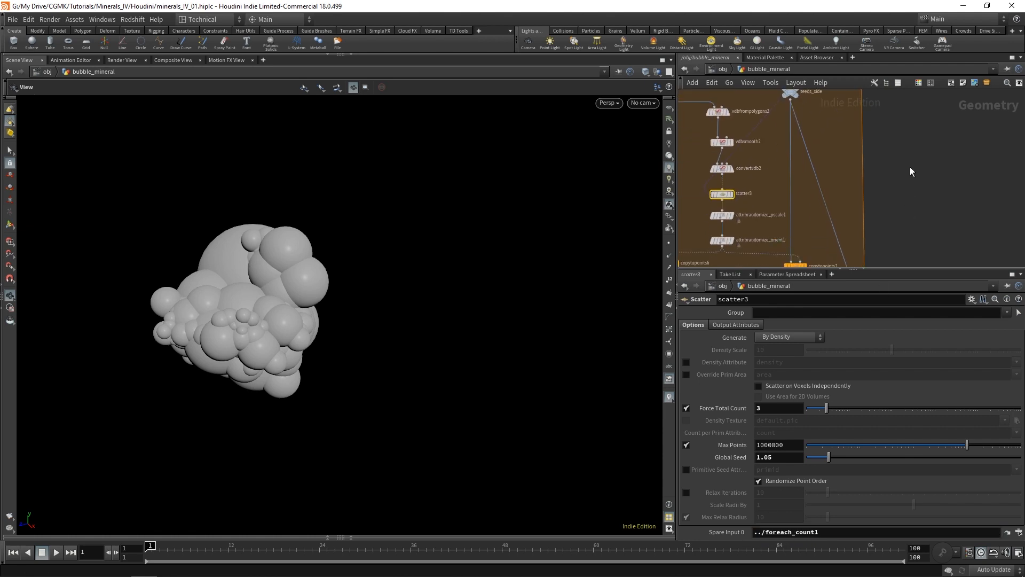
middle_drag(876, 200, 875, 183)
middle_drag(778, 111, 777, 130)
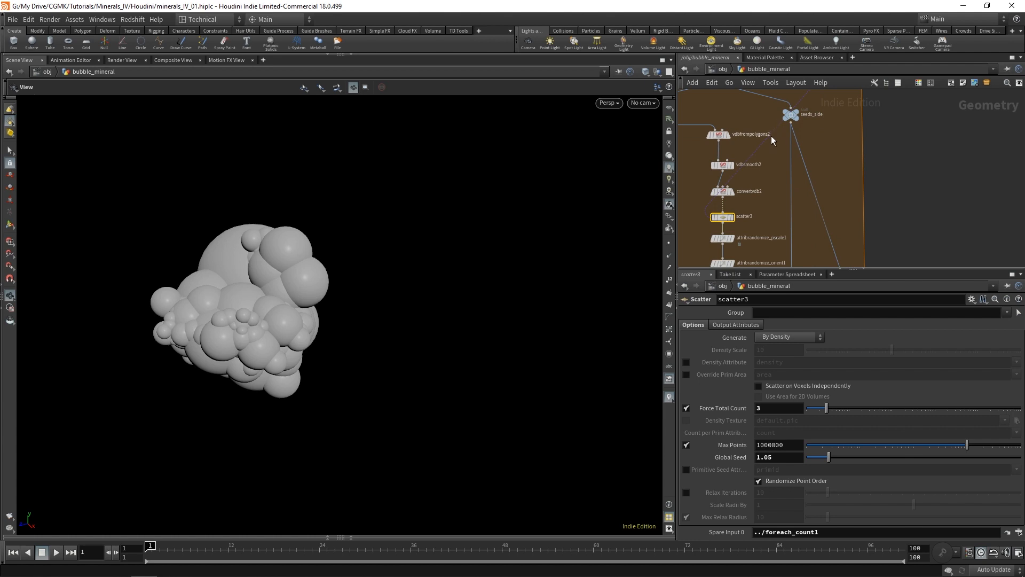
click(722, 237)
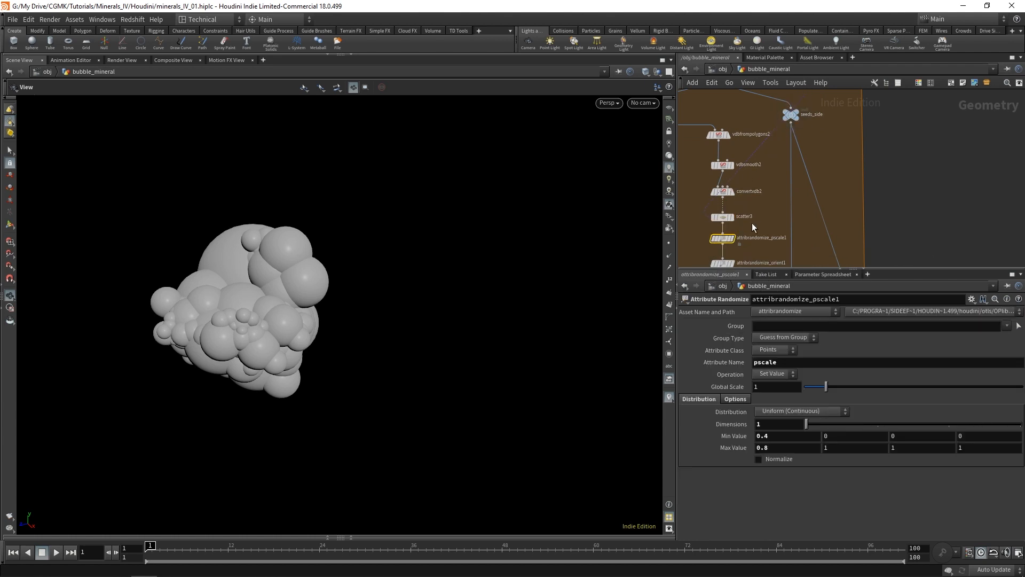
click(739, 401)
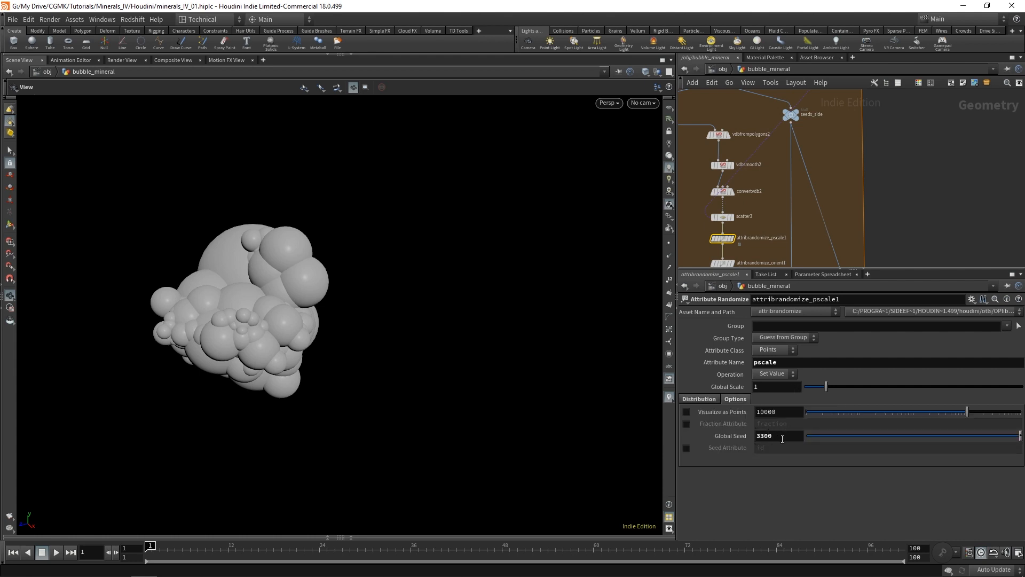
click(699, 399)
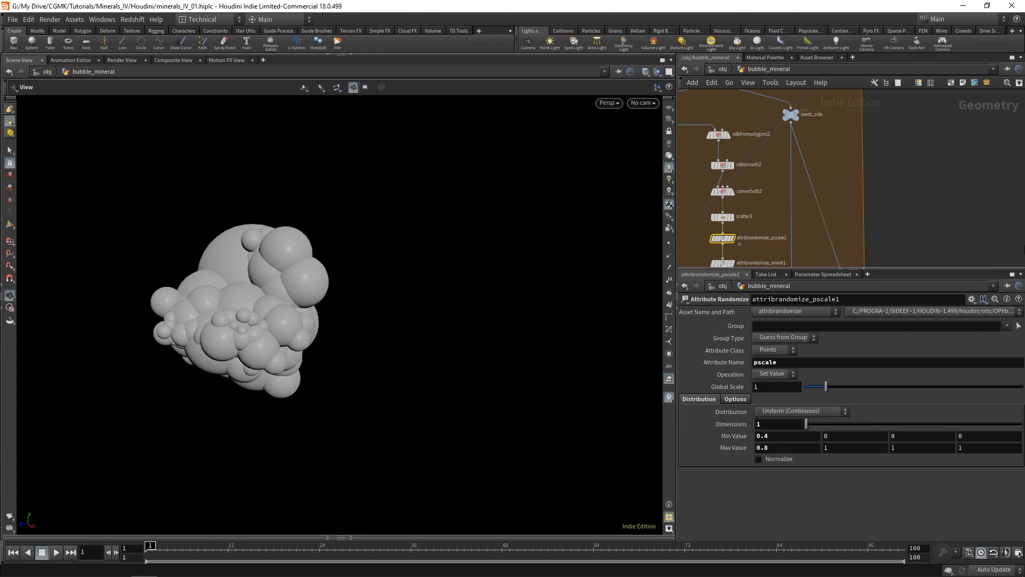
click(973, 297)
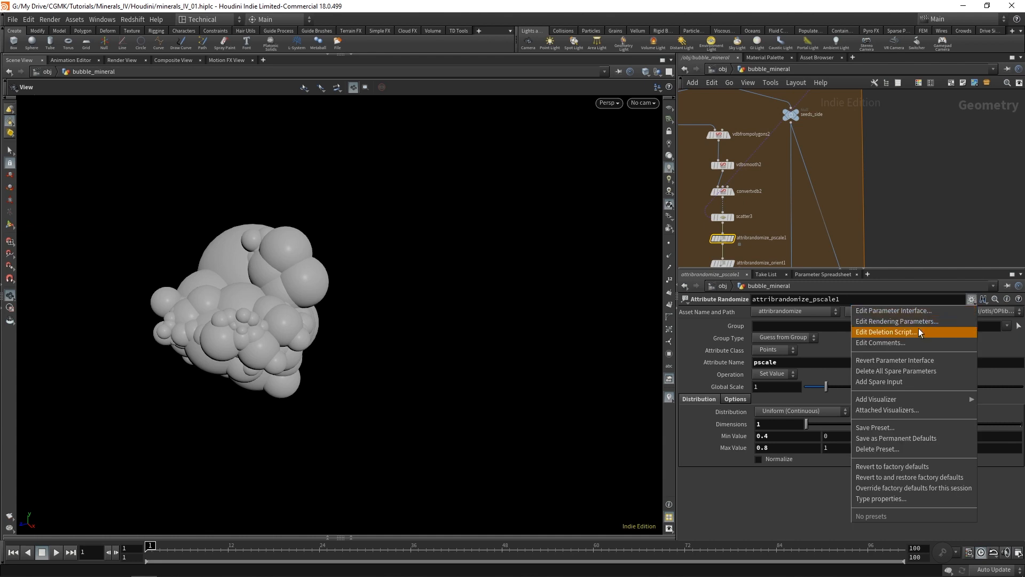
click(906, 380)
Copy the ../foreach_count1 path from scatter3's spare input into Spare Input 0 of attribrandomize_pscale1
middle_drag(887, 177, 878, 213)
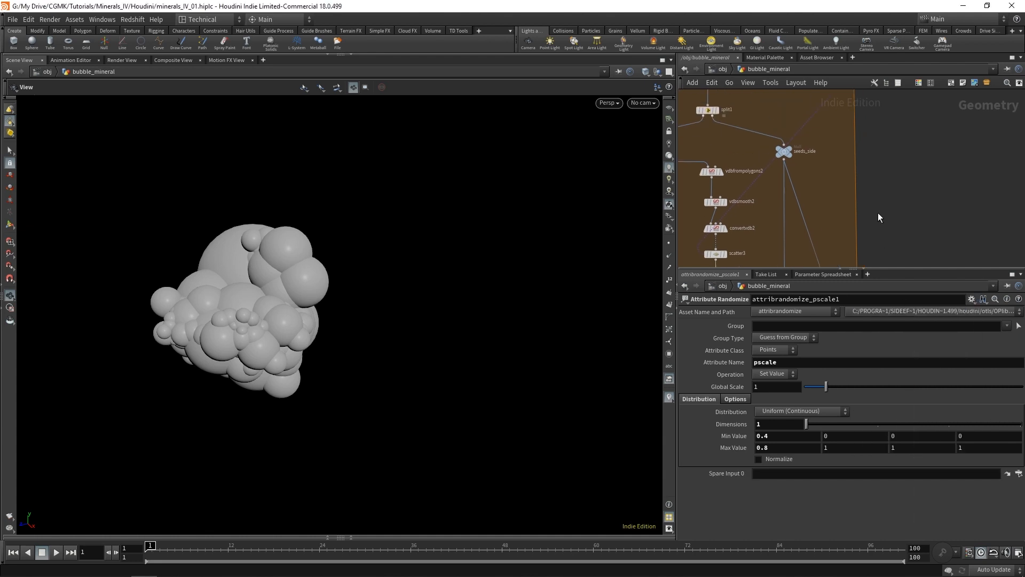
scroll(878, 214, down, 2)
scroll(783, 235, up, 5)
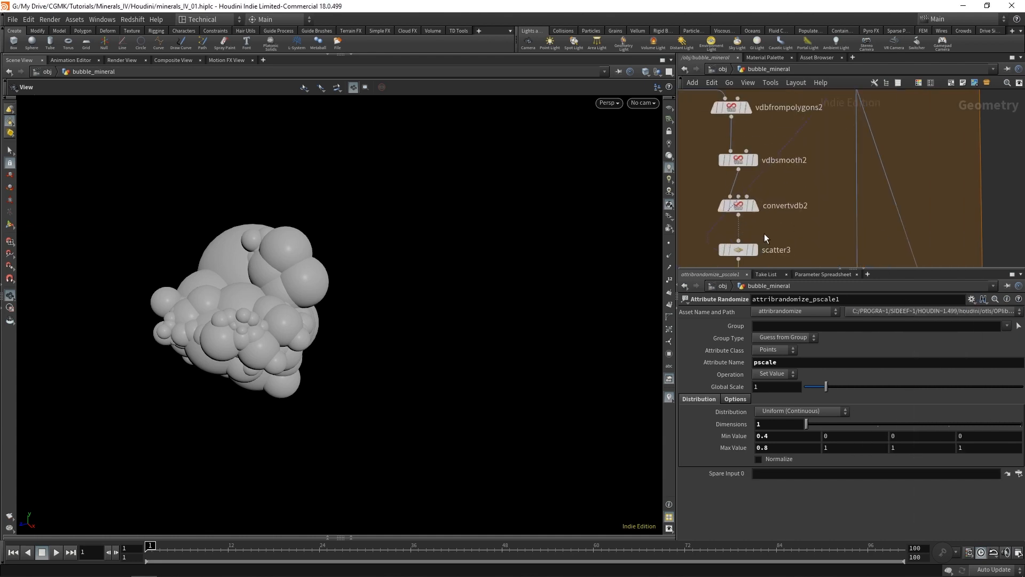
click(738, 250)
drag(822, 534, 698, 538)
key(ctrl+c)
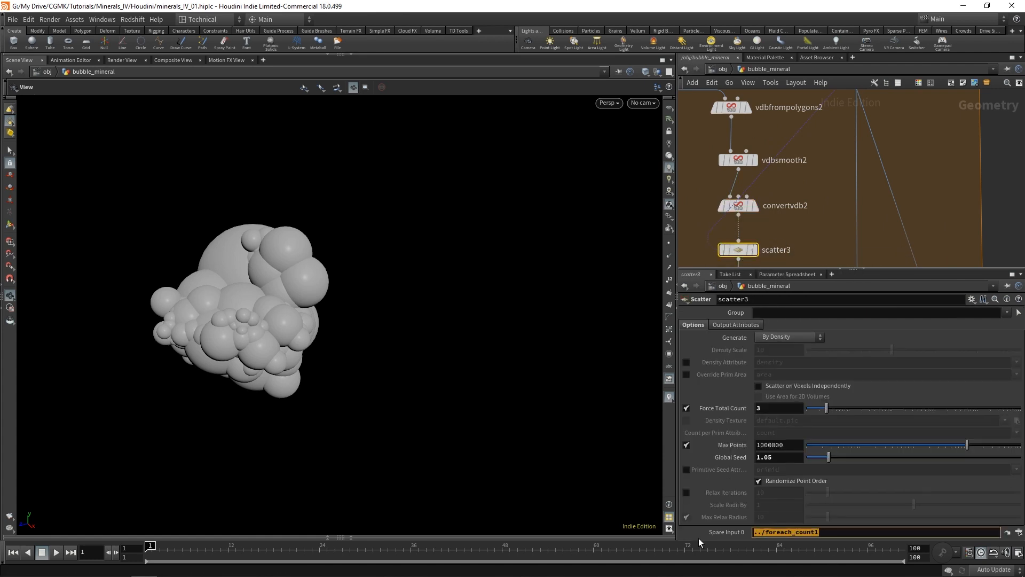
middle_drag(857, 240, 852, 162)
click(749, 206)
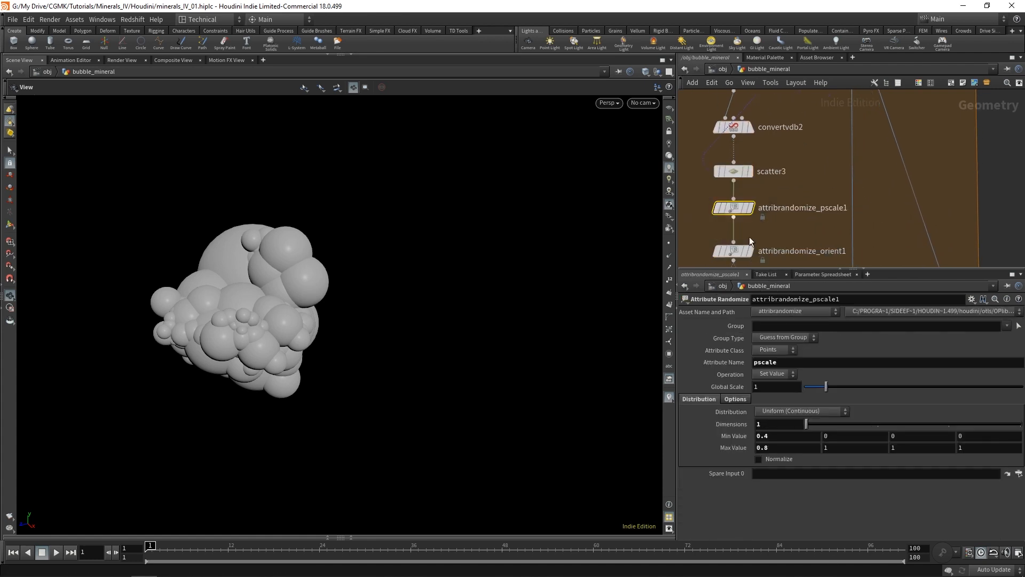
click(804, 474)
key(ctrl+v)
key(Return)
Add a spare input to attribrandomize_orient1 and set it to ../foreach_count1
middle_drag(831, 160, 836, 130)
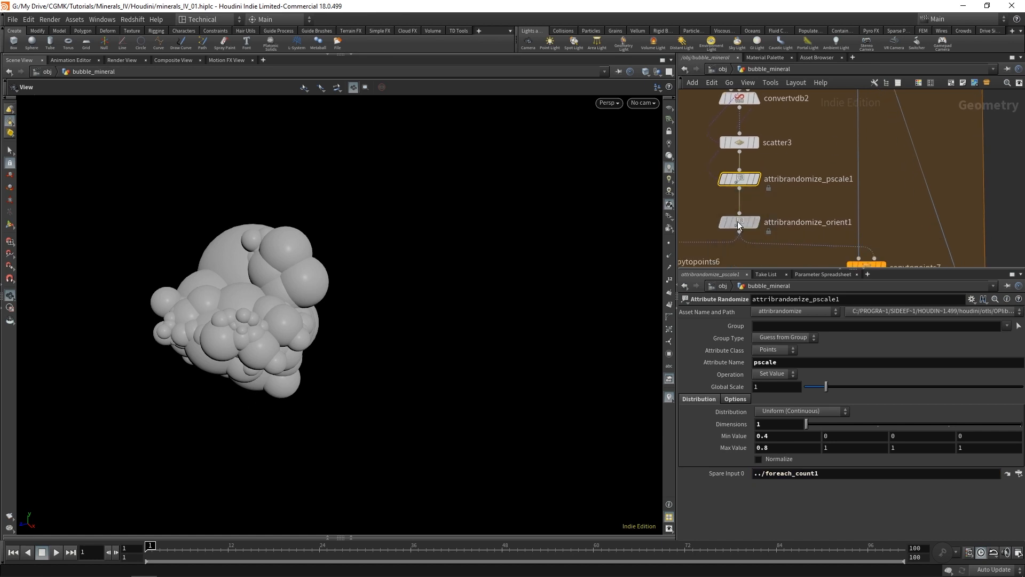
click(738, 221)
click(971, 299)
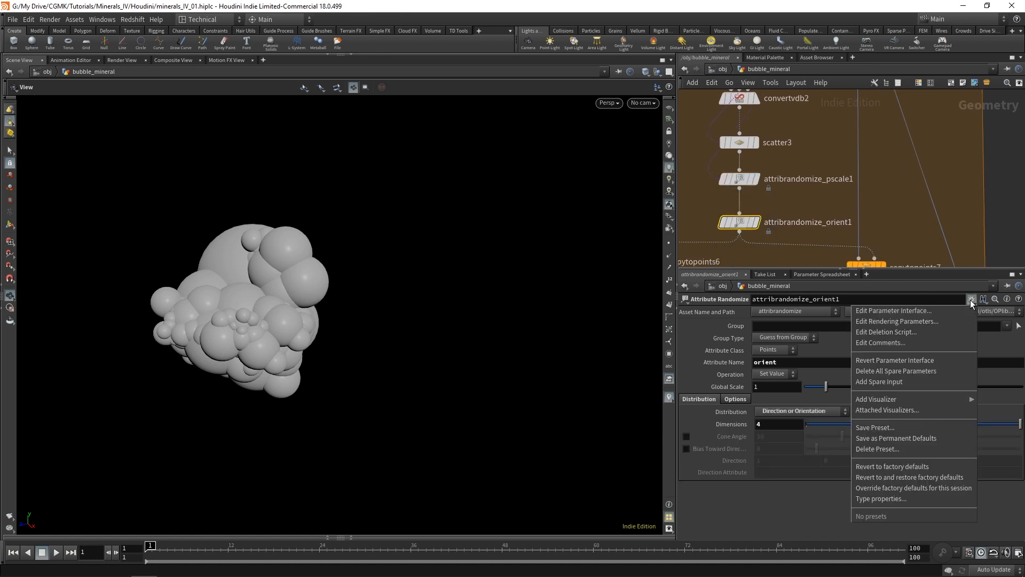
click(896, 381)
key(ctrl+v)
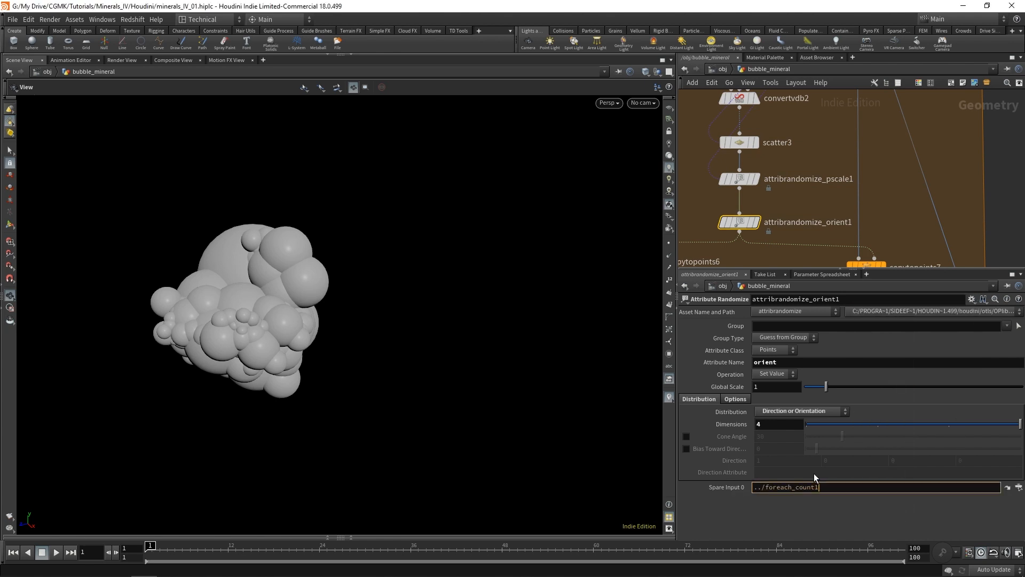
key(Return)
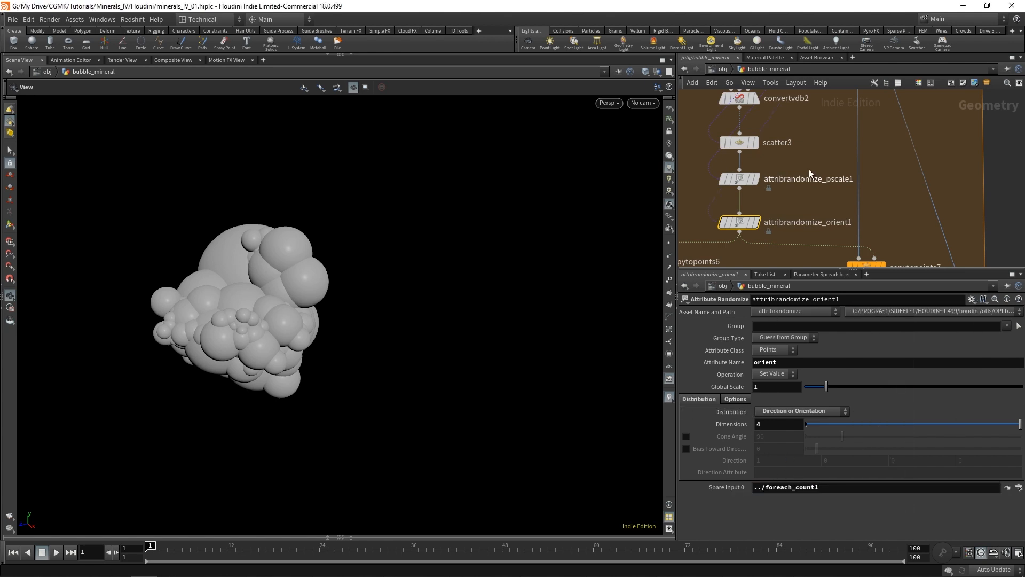
Set the Global Seed of scatter3 to the expression detail(-1, "iteration", 0)
middle_drag(795, 140, 803, 184)
click(750, 186)
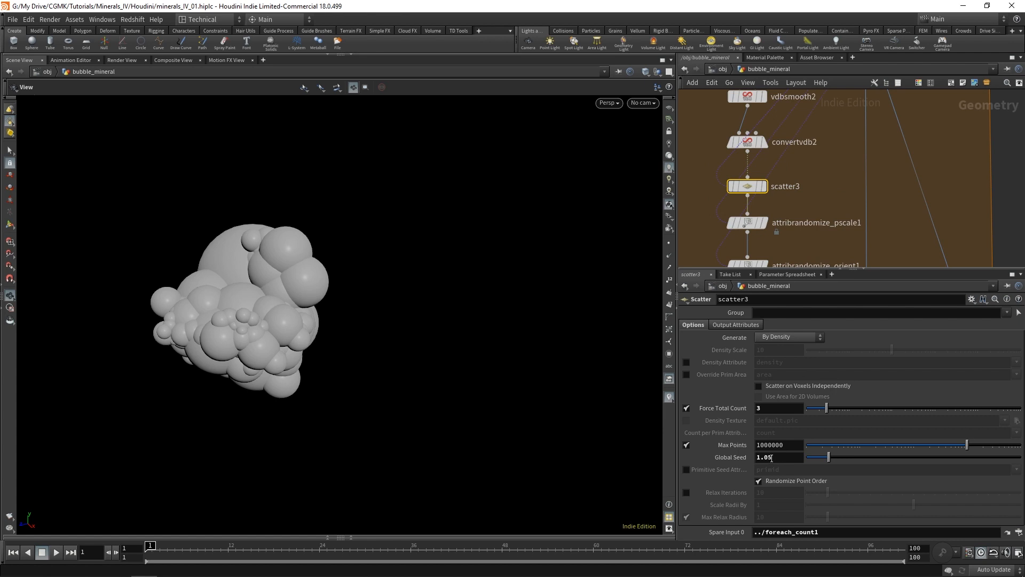
key(BackSpace)
key(BackSpace)
key(BackSpace)
key(BackSpace)
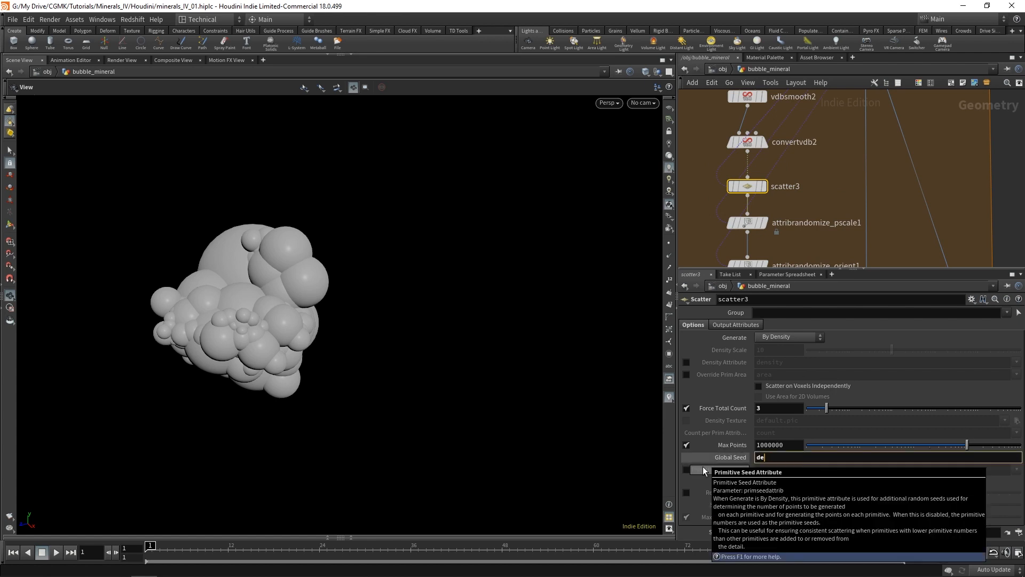
text(detail()
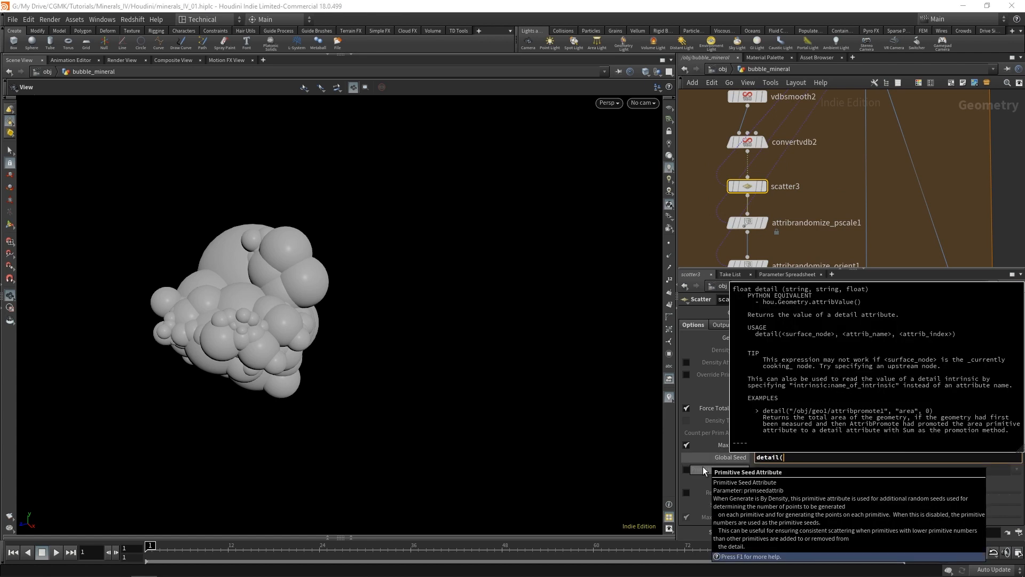
text(-1)
text(, "it)
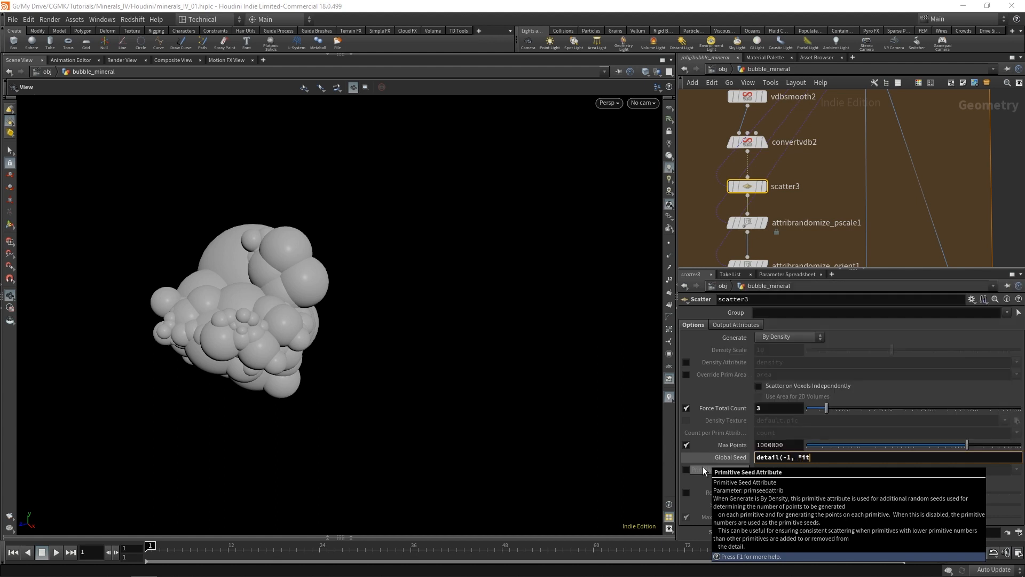
text(eration", 0)
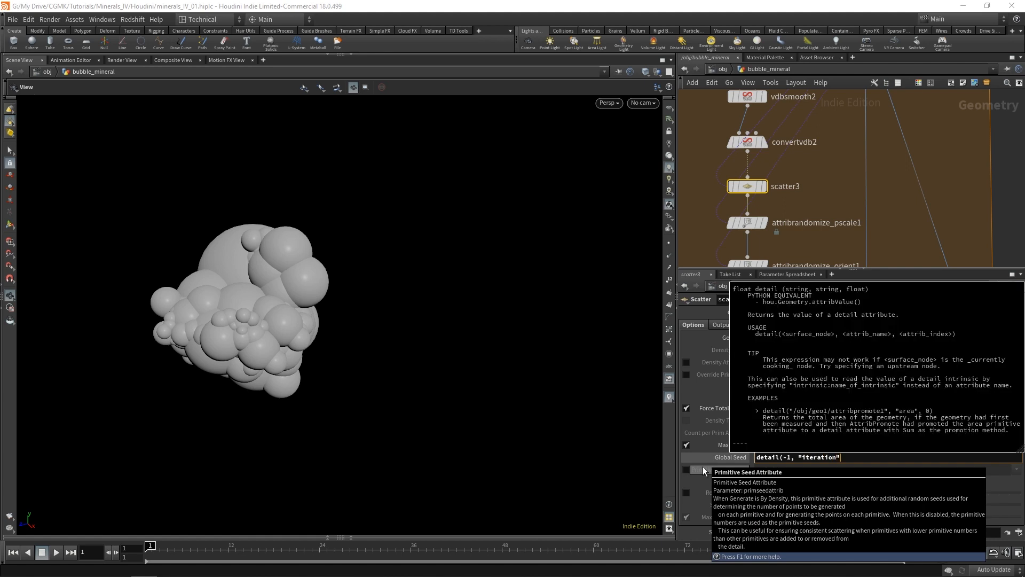
text())
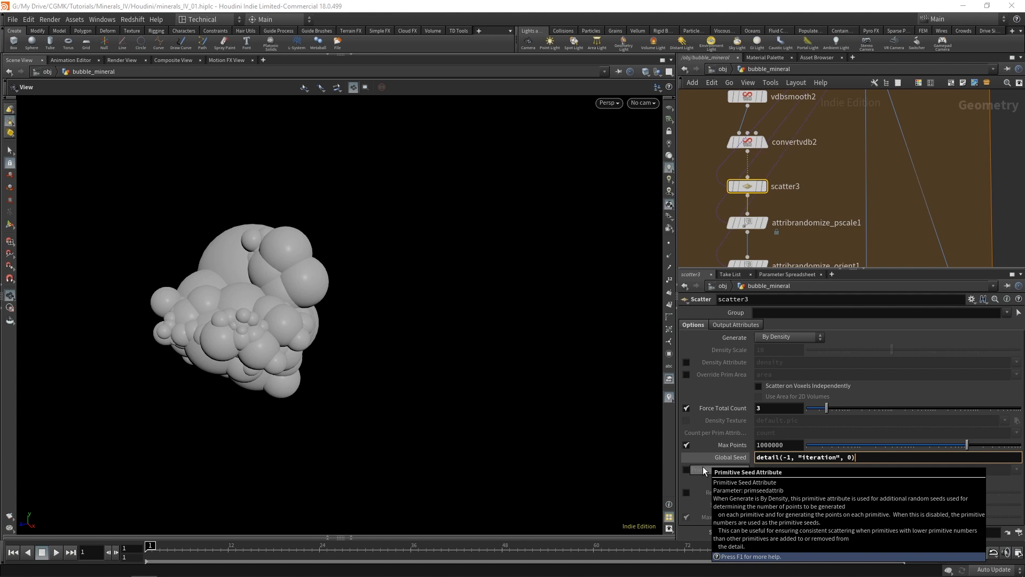
key(Return)
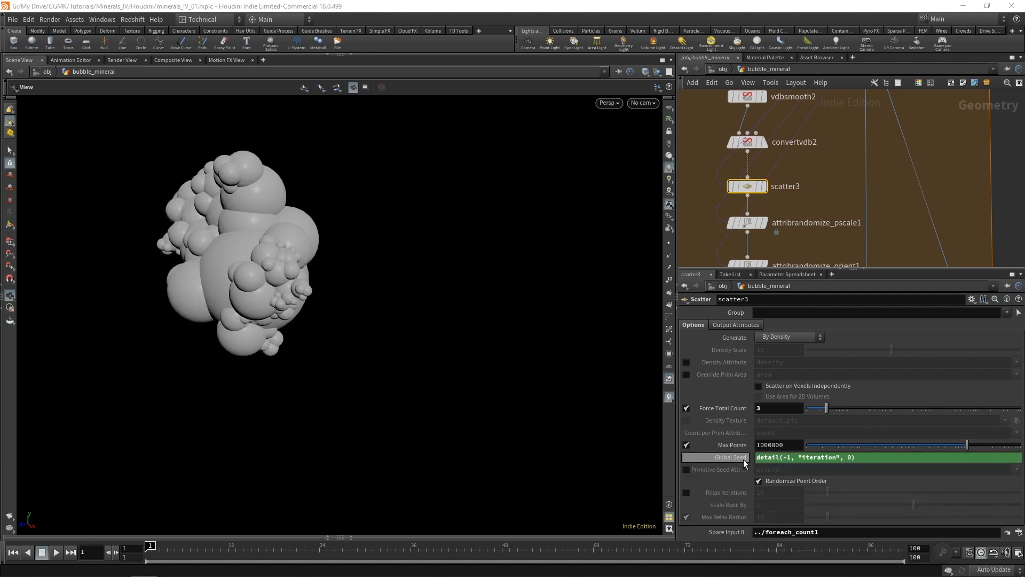
Reuse scatter3's seed expression in attribrandomize_pscale1, setting its Global Seed to detail(-1, "iteration", 0)+123
click(740, 458)
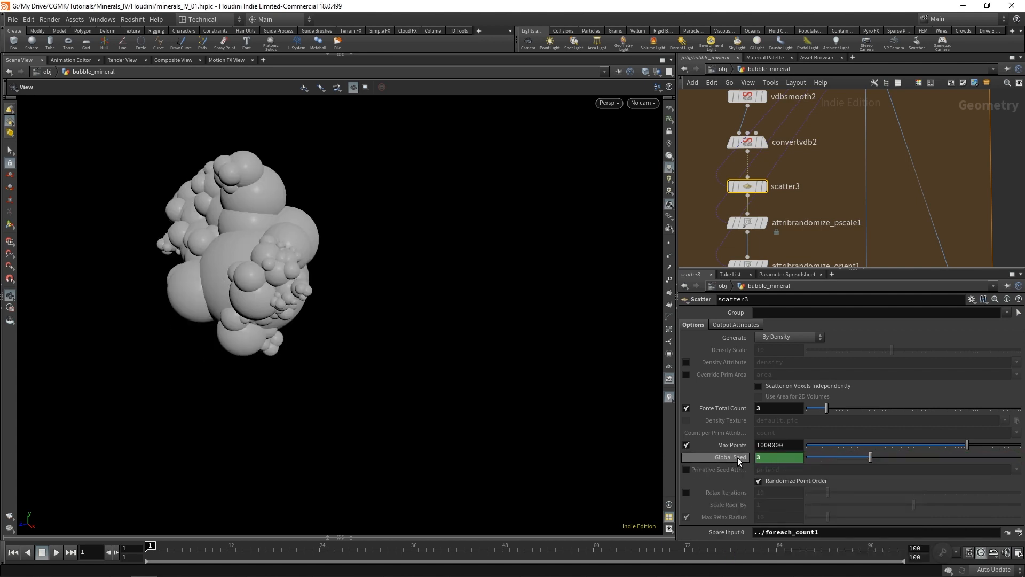
click(724, 460)
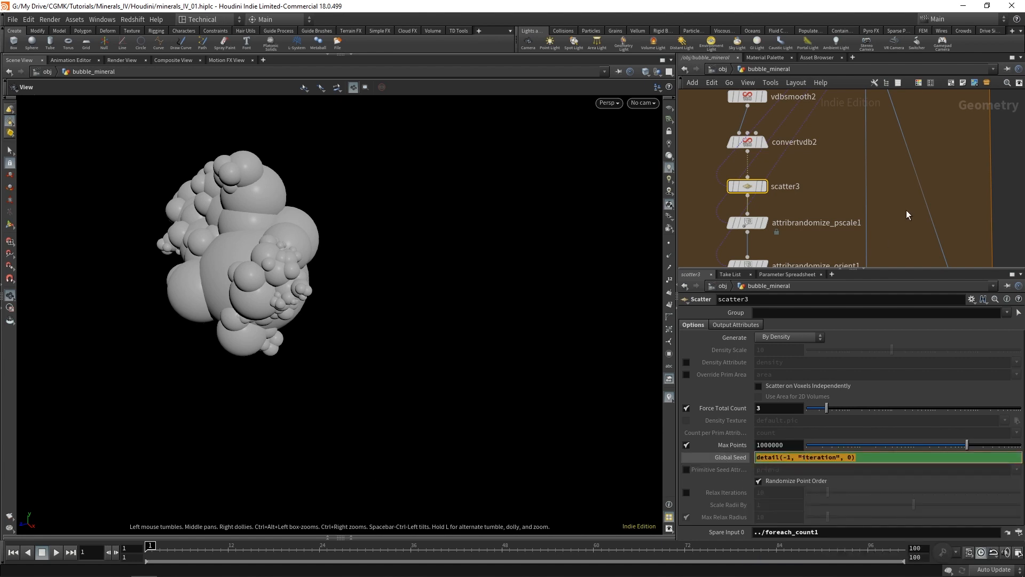
click(754, 223)
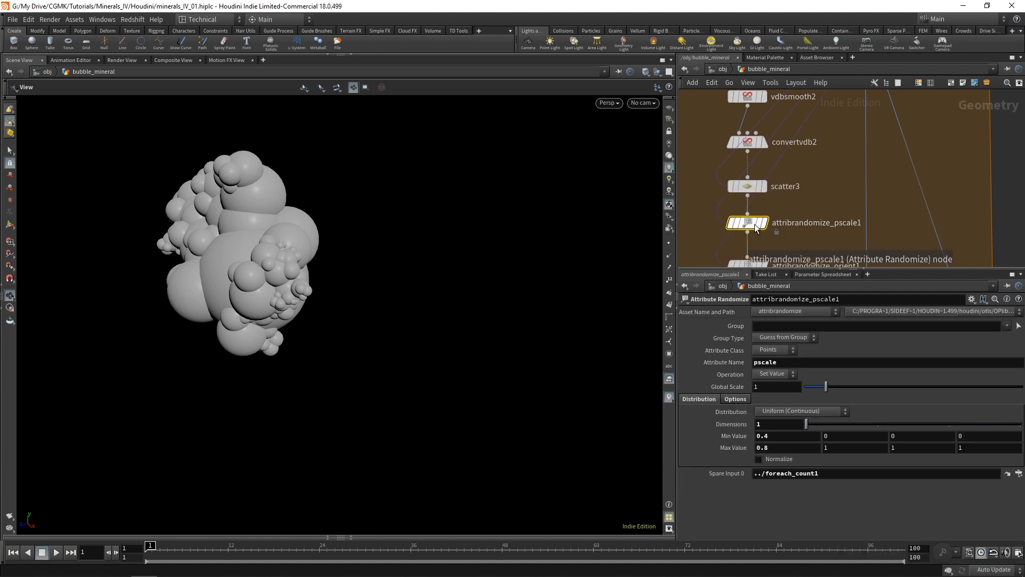
click(735, 399)
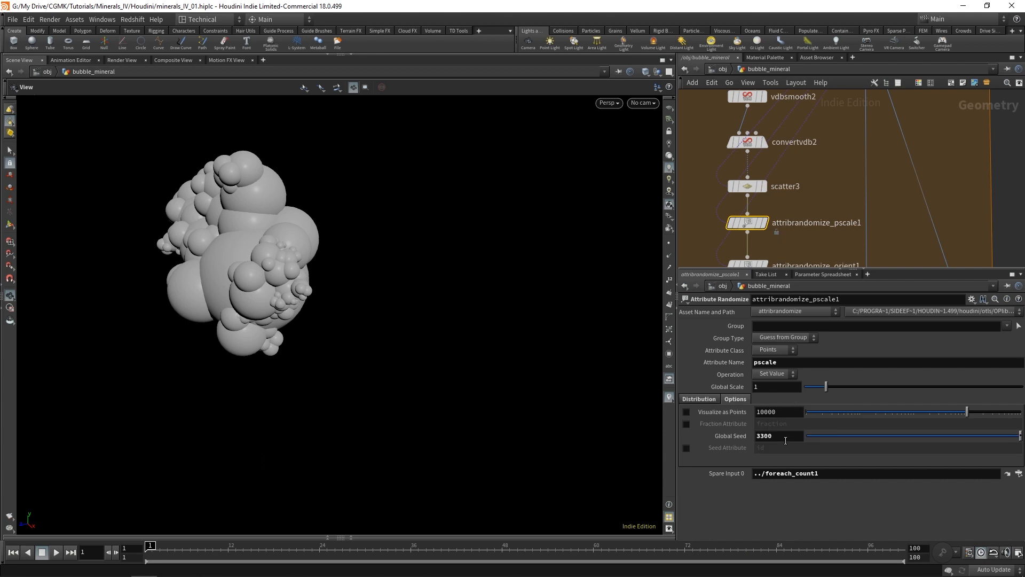
text(detail(-1, "iteration", 0))
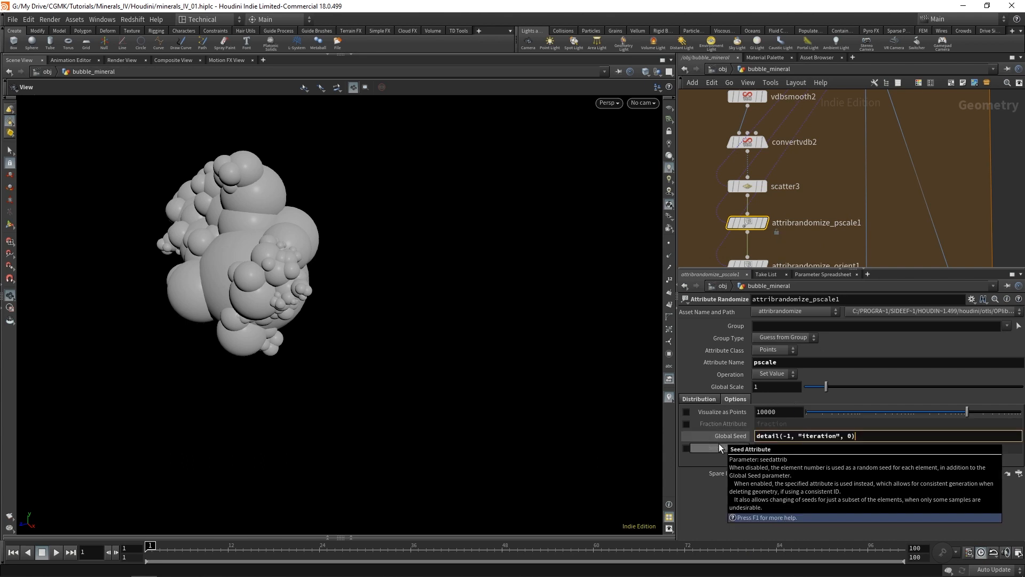
text(+123)
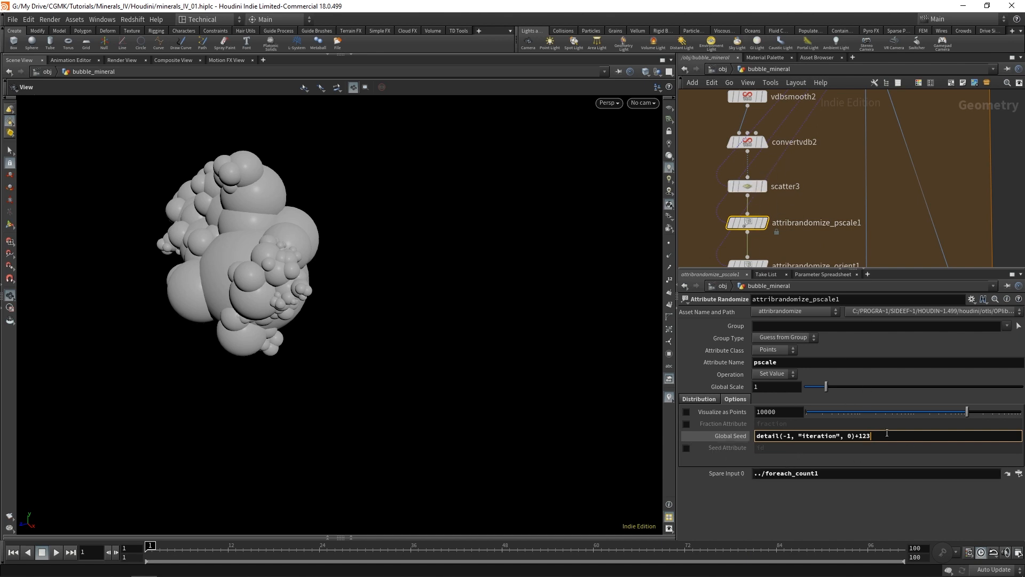
Confirm the +123 seed expression on attribrandomize_pscale1 and set attribrandomize_orient1's global seed to detail(-1, "iteration", 0)+789
key(Return)
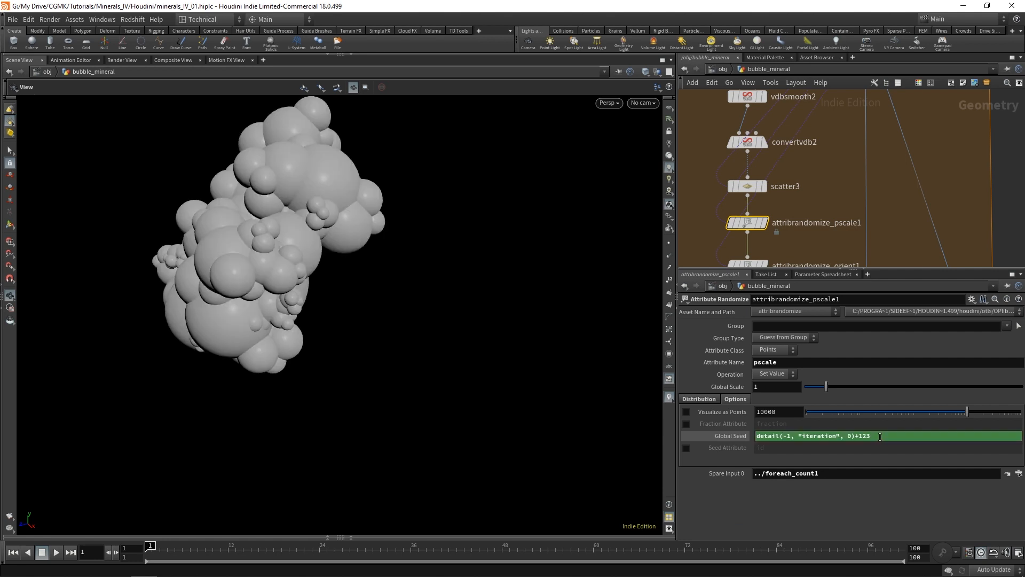
scroll(812, 176, down, 2)
click(757, 223)
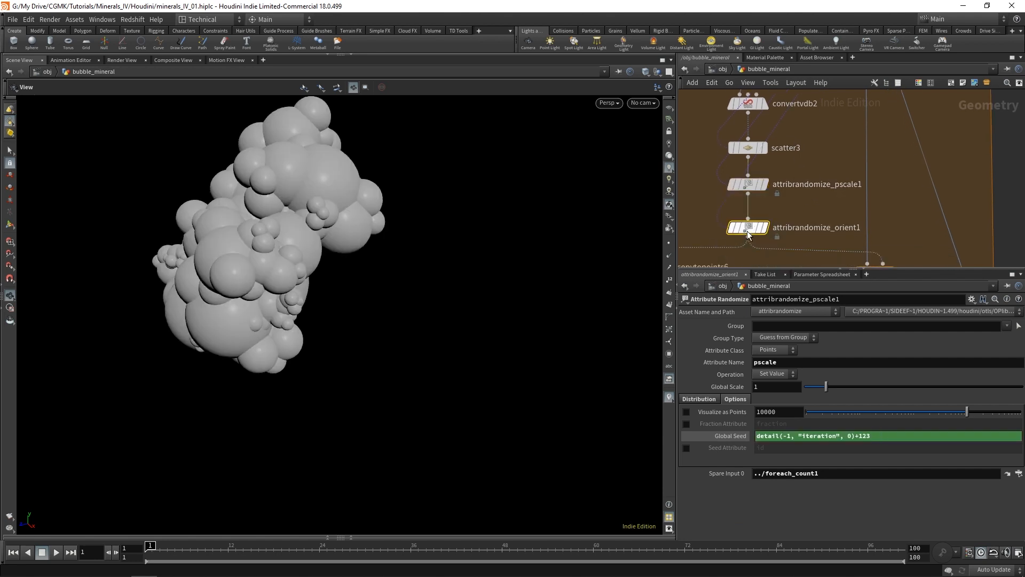
click(735, 399)
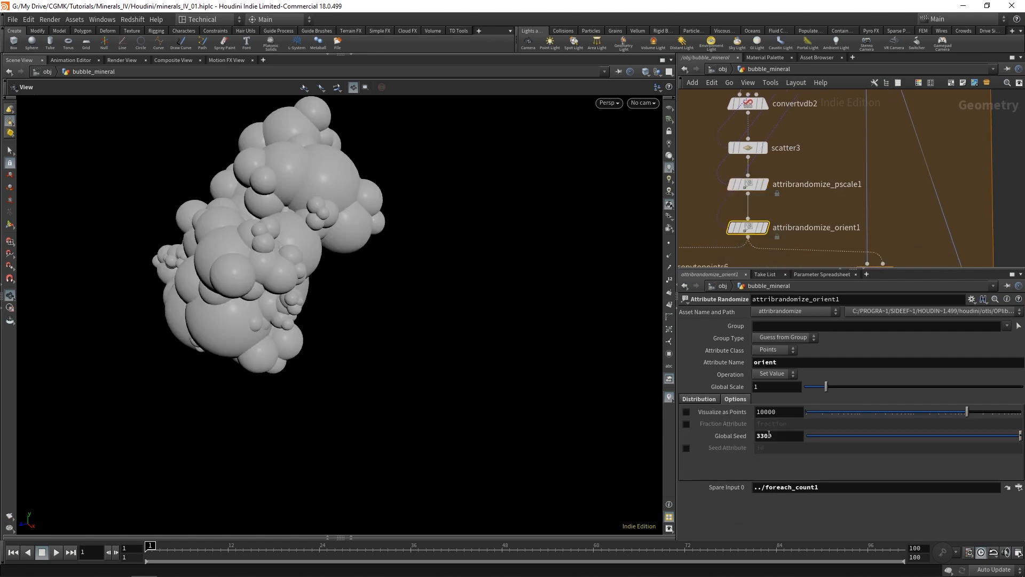
click(781, 439)
text(detail(-1, "iteration", 0))
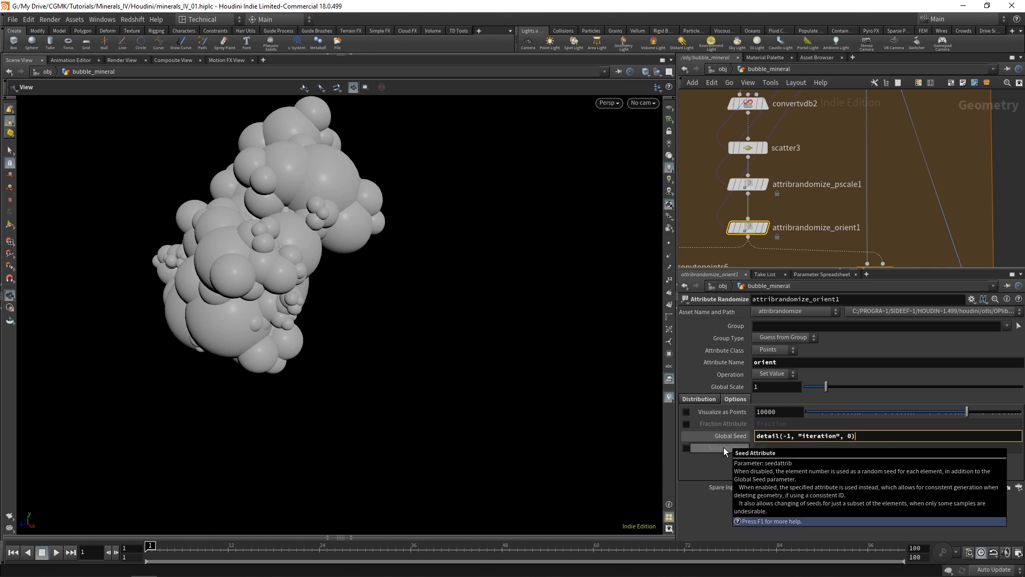
text(+789)
key(Return)
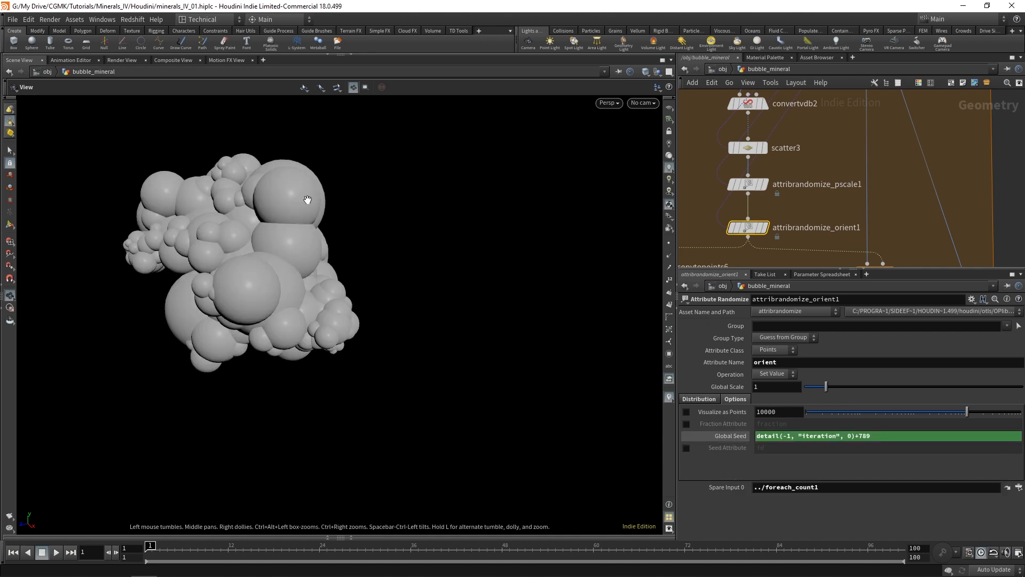
drag(308, 200, 339, 222)
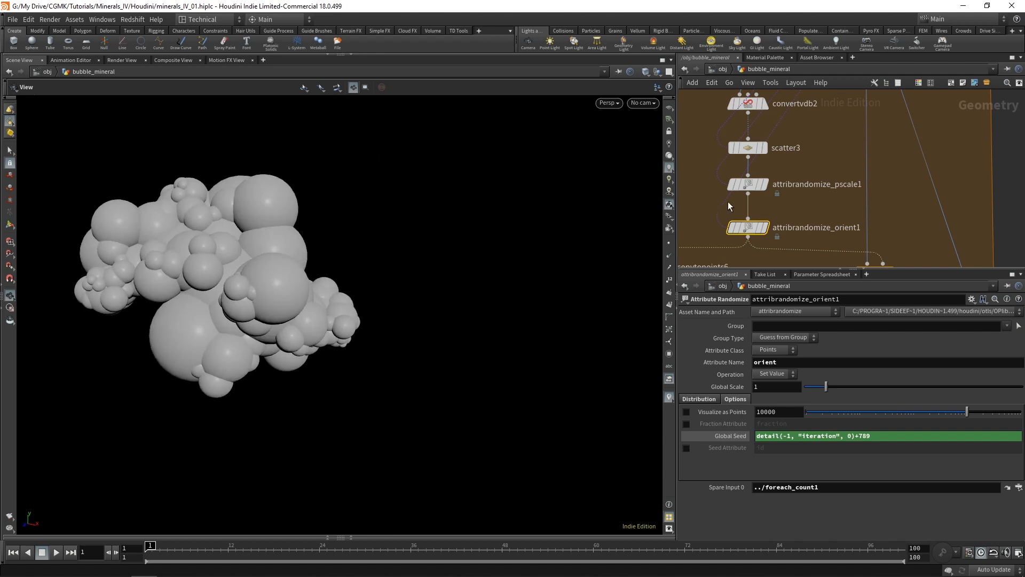
Add a Point Wrangle and insert it on the wire running from the seeds side into the merge node
middle_drag(881, 208, 876, 180)
scroll(877, 155, down, 2)
scroll(872, 136, down, 2)
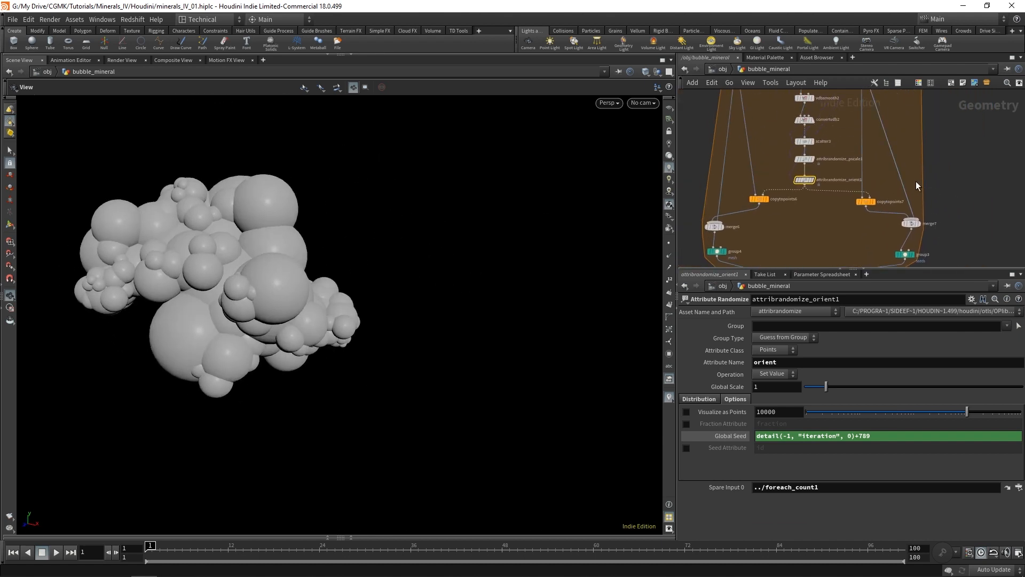
middle_drag(985, 173, 956, 175)
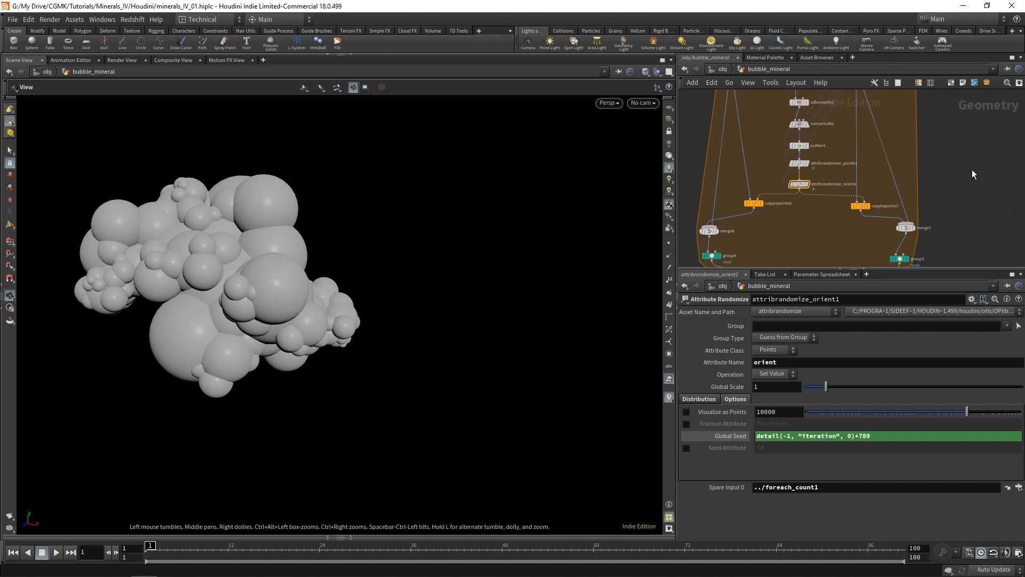
scroll(900, 190, up, 4)
key(Tab)
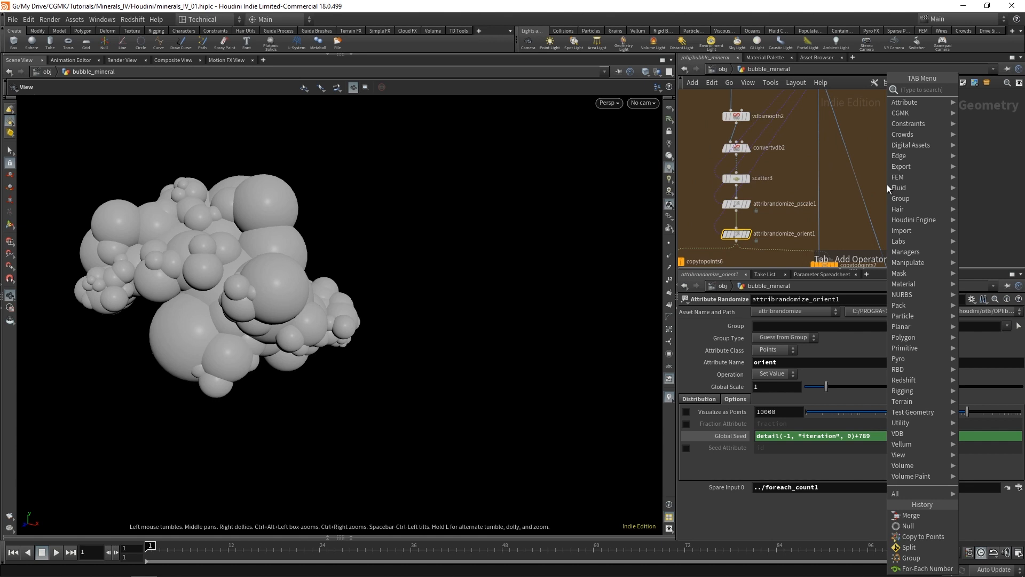
text(pointw)
key(Return)
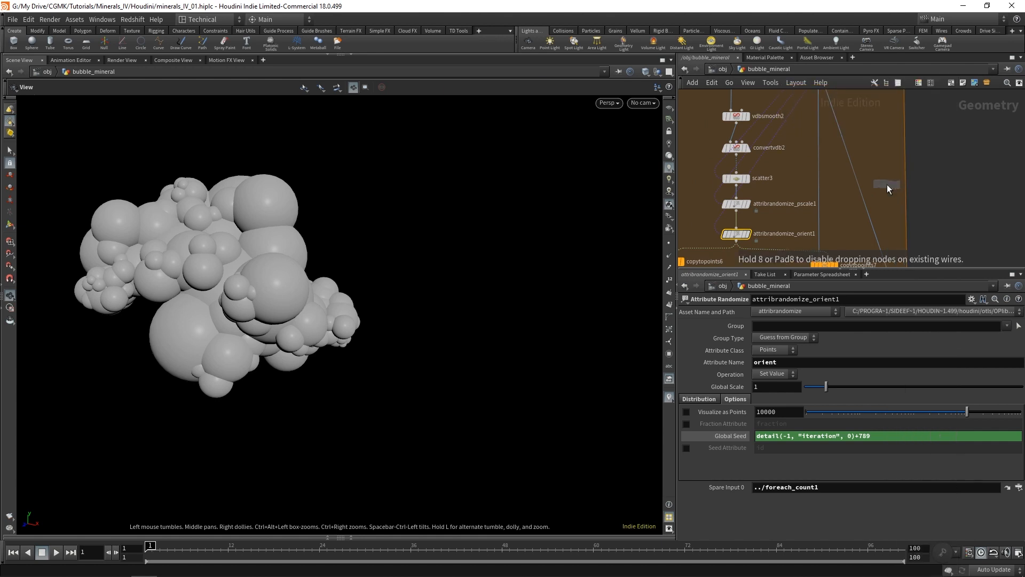
click(888, 186)
drag(886, 184, 889, 222)
Rename the new wrangle node as store_generation
double_click(925, 227)
text(sto)
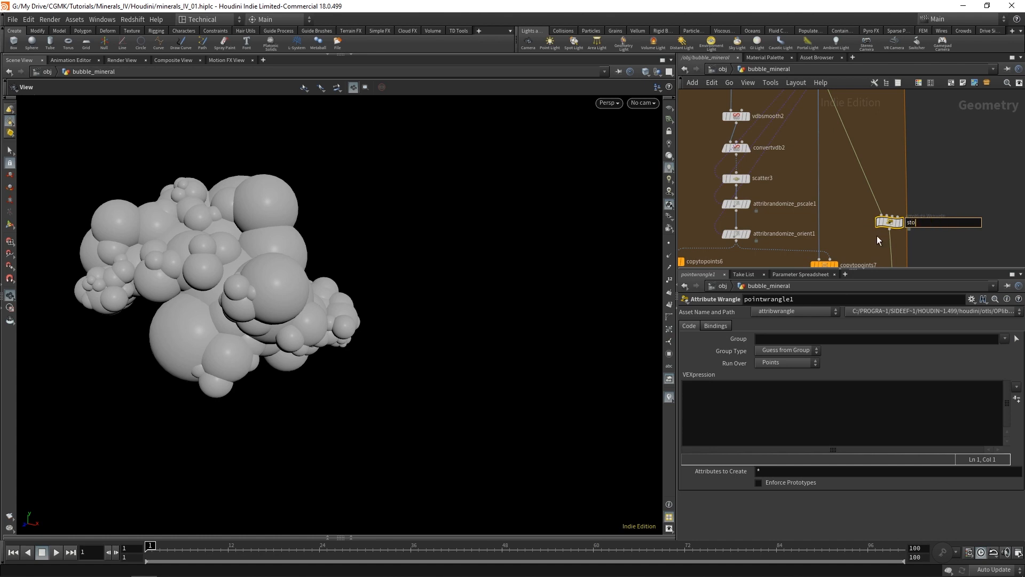
text(re_generation)
key(Return)
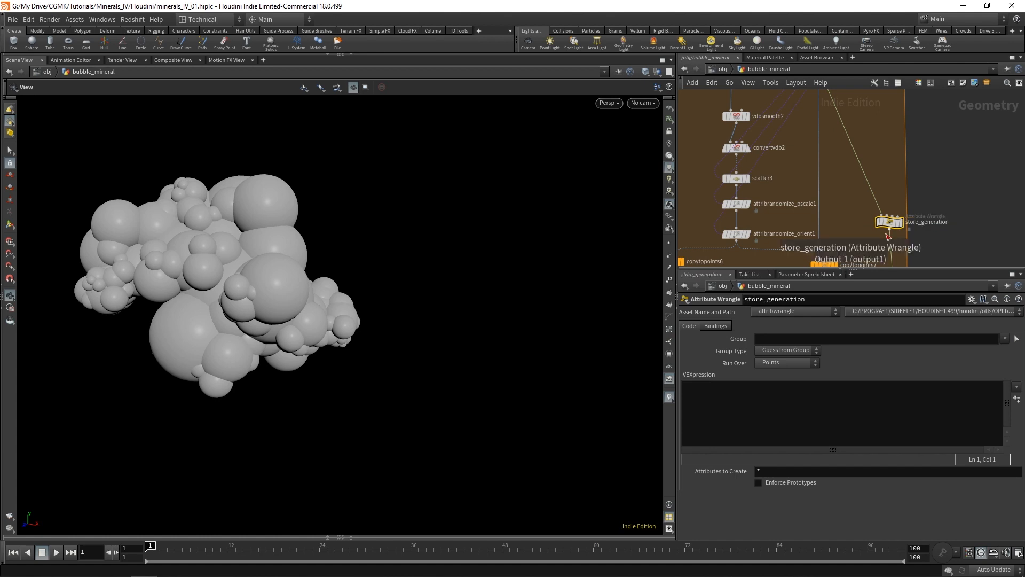
Wire the loop's iteration metadata node, foreach_count1, into the second input of store_generation
click(887, 216)
middle_drag(966, 165, 961, 200)
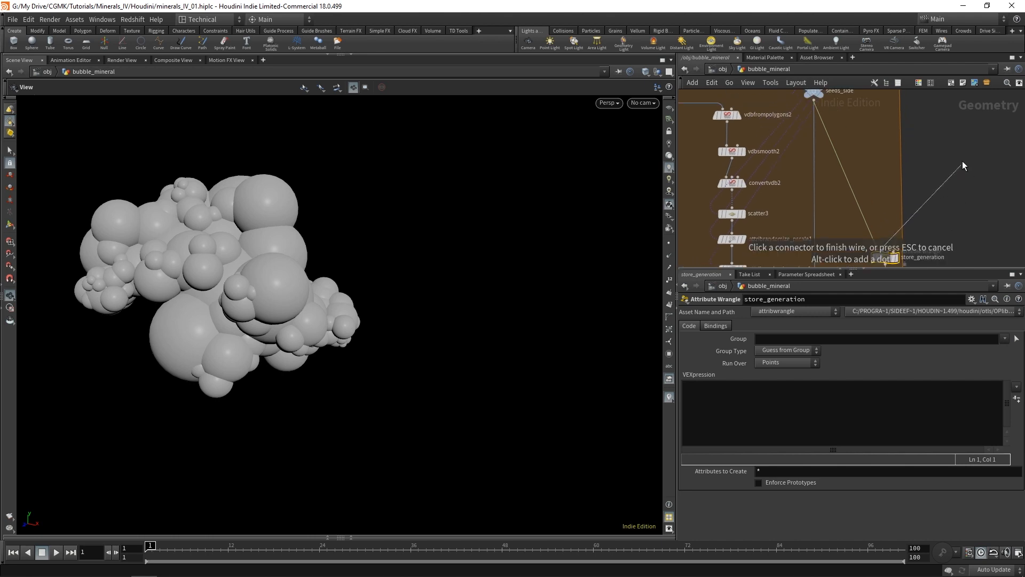
middle_drag(948, 110, 930, 147)
click(881, 139)
middle_drag(938, 226, 934, 123)
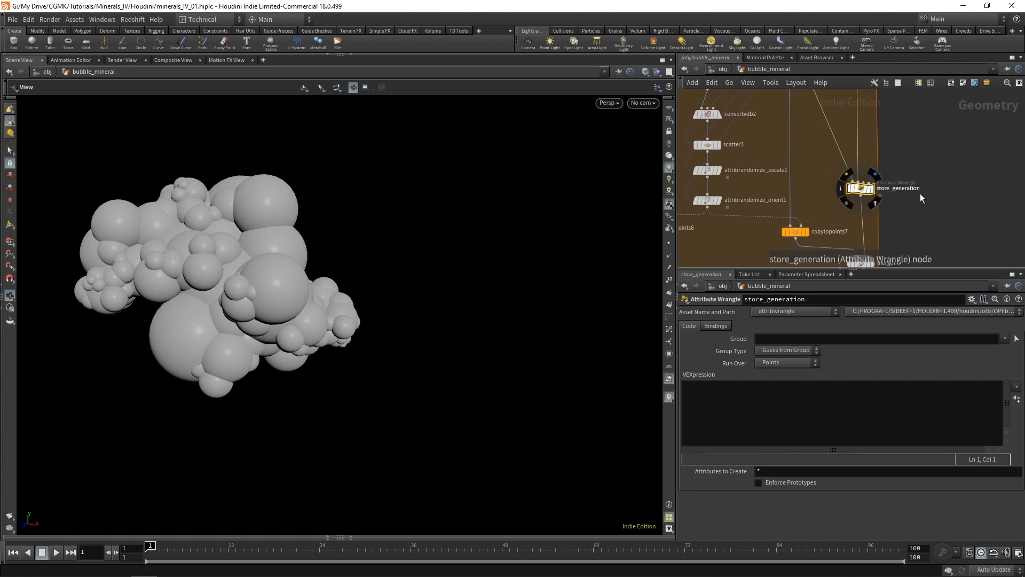
scroll(912, 197, up, 3)
drag(841, 171, 849, 179)
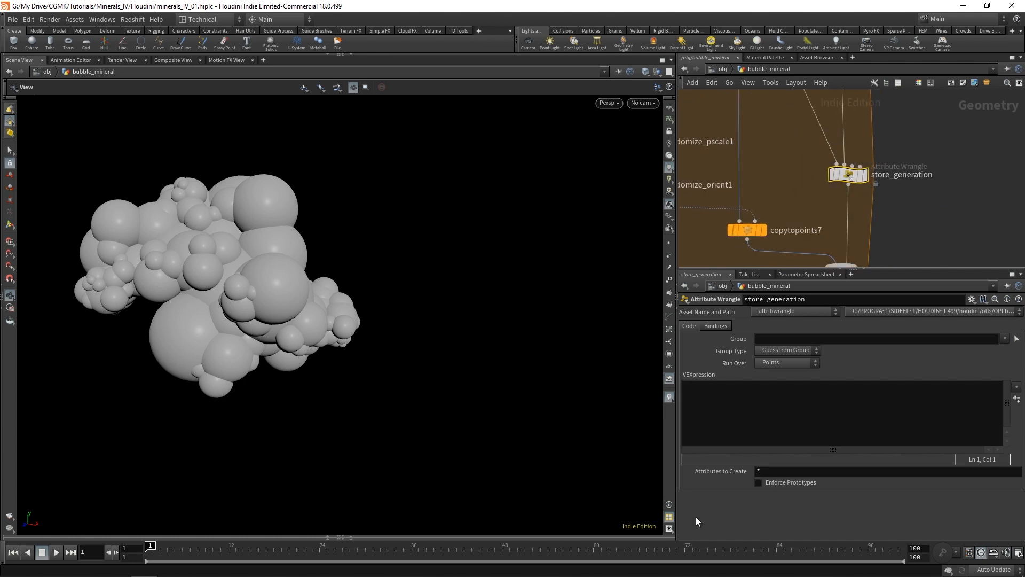
Write the VEX code f@generation = detail(1, "iteration", 0); in the store_generation wrangle
click(742, 397)
text(f)
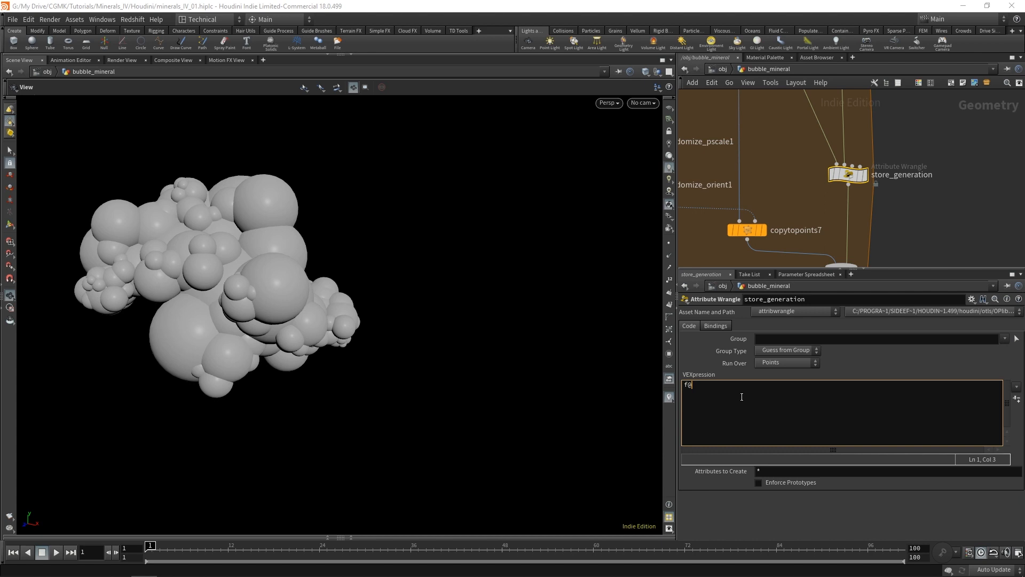
text(@generation = detail(-1, "iteration", 0))
click(778, 388)
key(BackSpace)
key(BackSpace)
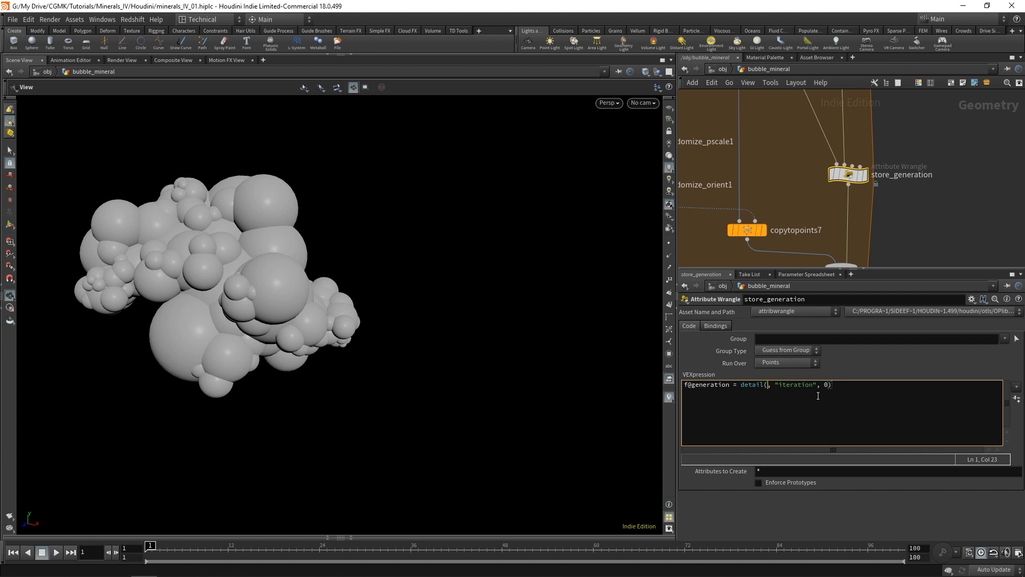
text(1)
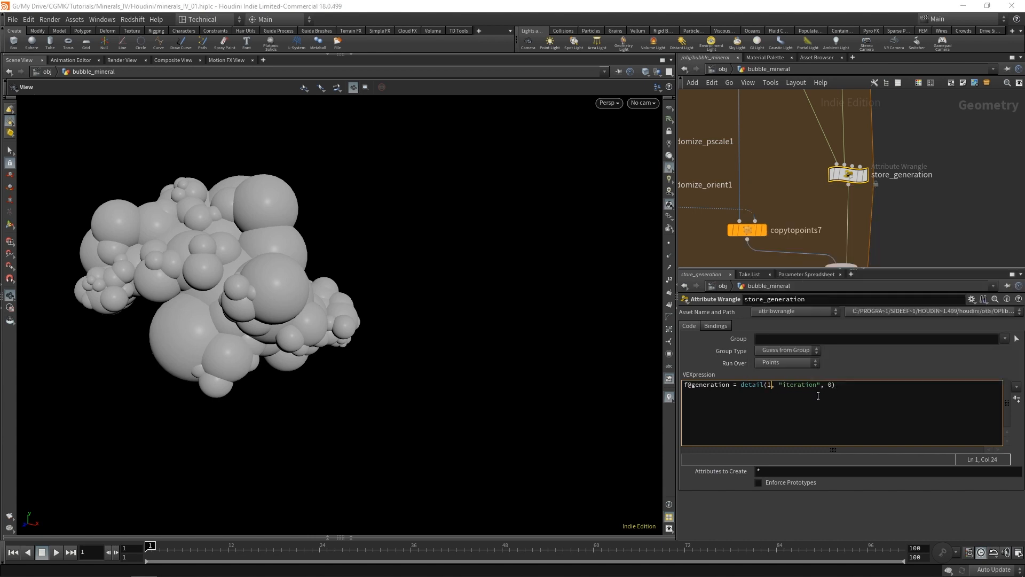
click(853, 390)
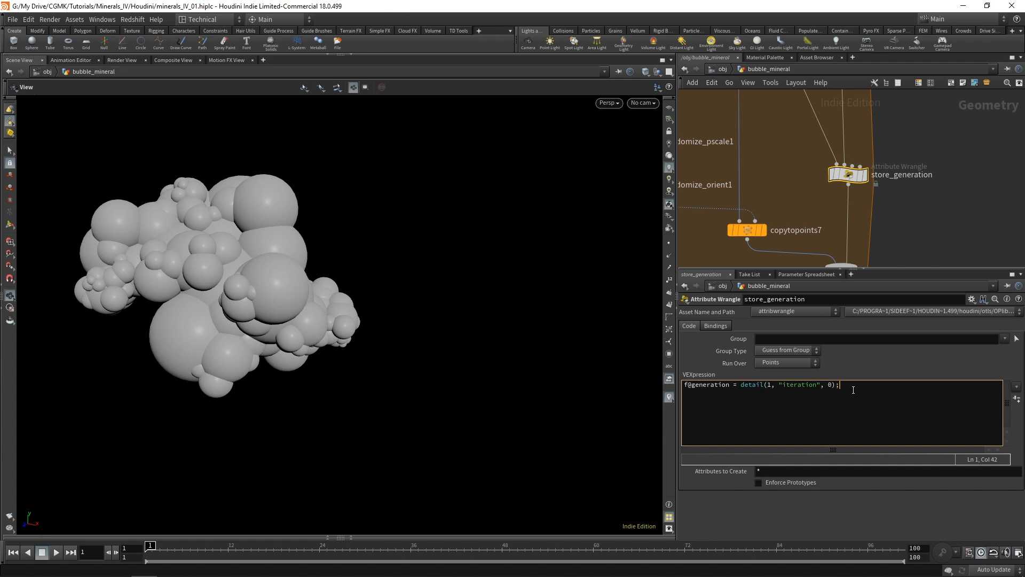
click(985, 210)
Select foreach_end1 and examine the bubble cluster in wireframe and shaded display
scroll(946, 207, down, 4)
middle_drag(947, 240, 957, 118)
scroll(795, 199, up, 3)
click(796, 159)
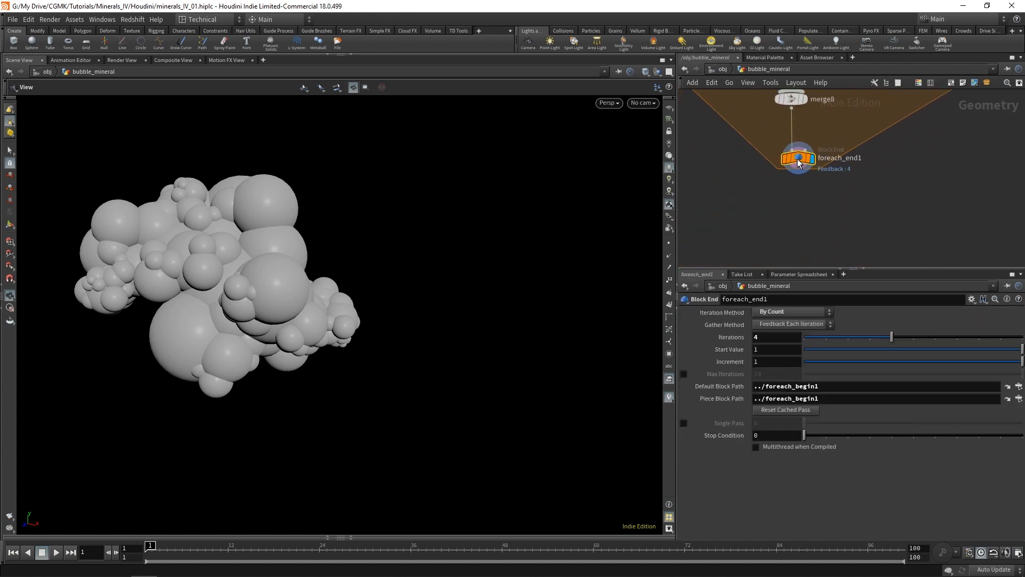
key(w)
key(w)
key(w)
key(w)
key(w)
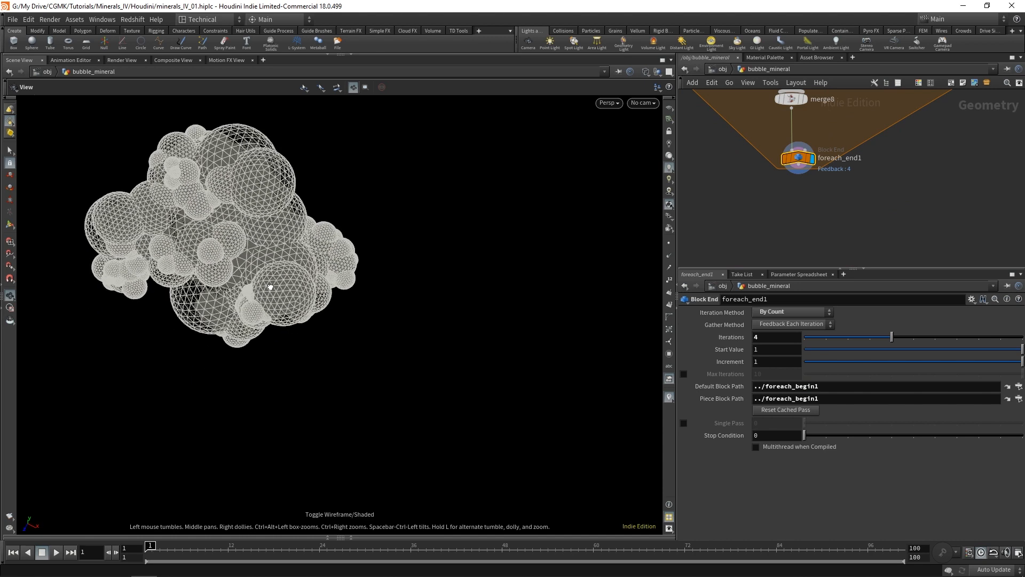
key(w)
Add a Split node after foreach_end1, display its output, and set its group to mesh
key(Tab)
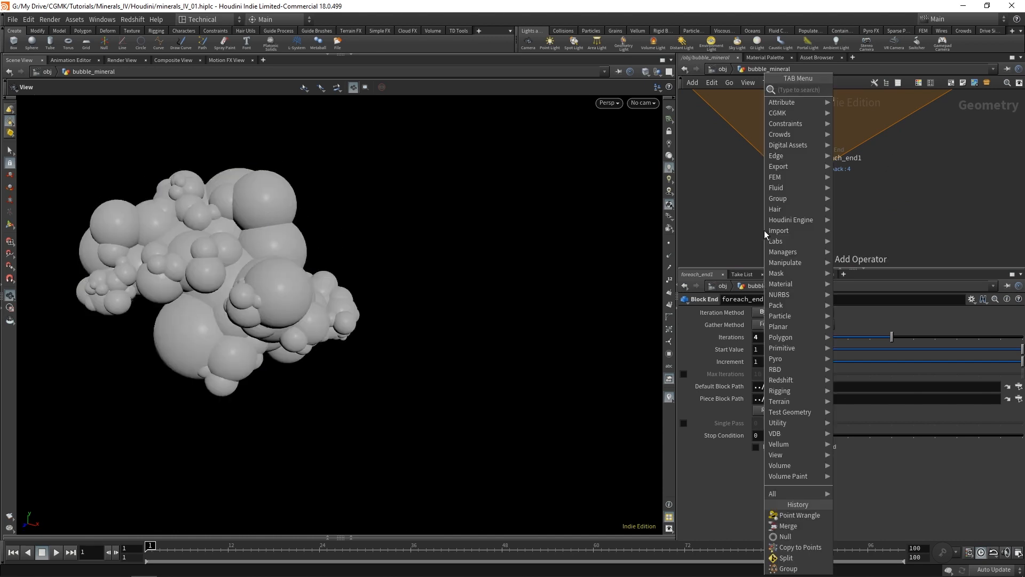
text(spl)
key(Return)
click(764, 230)
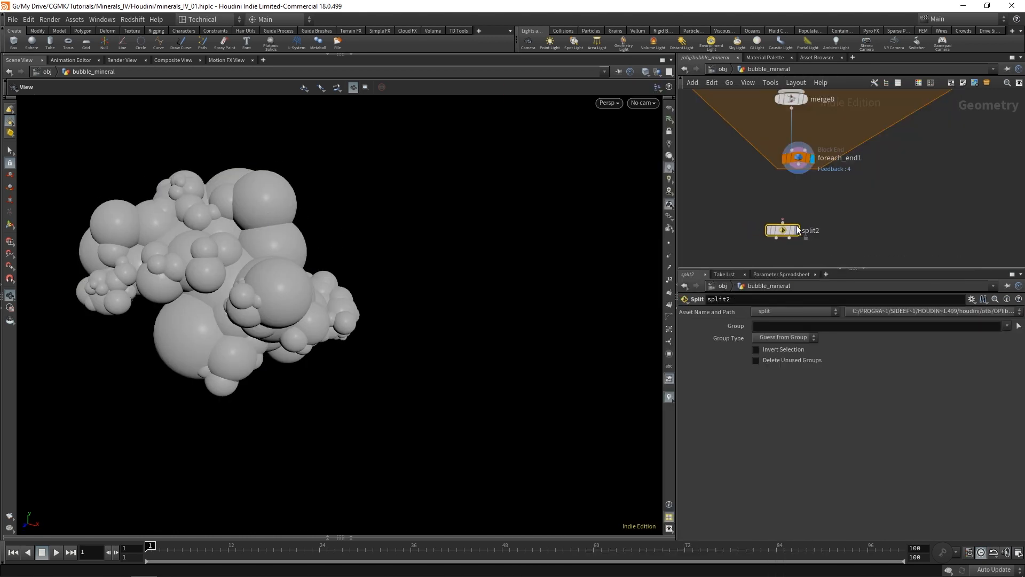
click(799, 171)
click(784, 233)
drag(784, 233, 799, 224)
click(1006, 326)
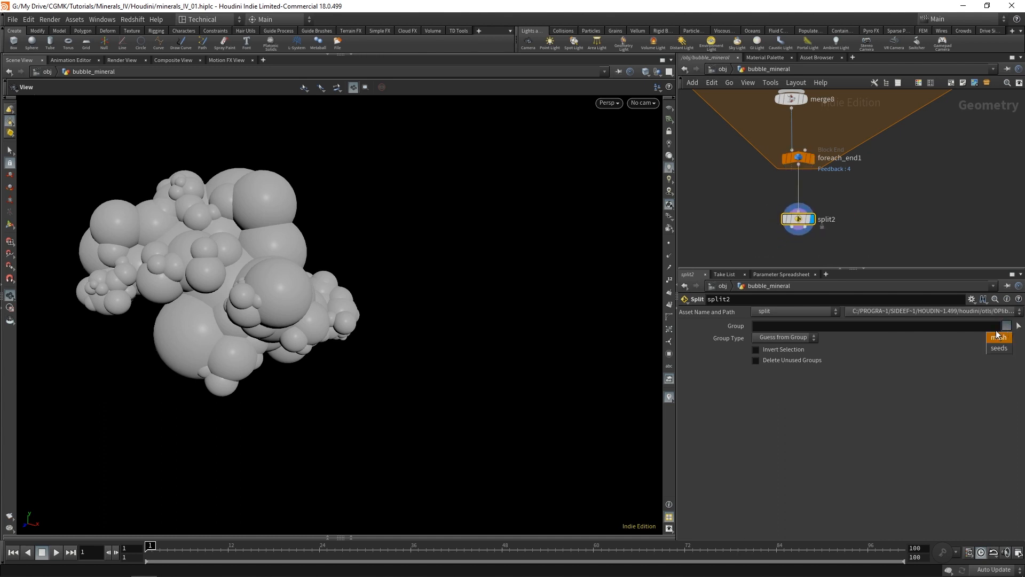
click(997, 338)
Add a Null node, wire it to the second output of the Split node, and display it
middle_drag(884, 264, 863, 182)
key(Tab)
text(null)
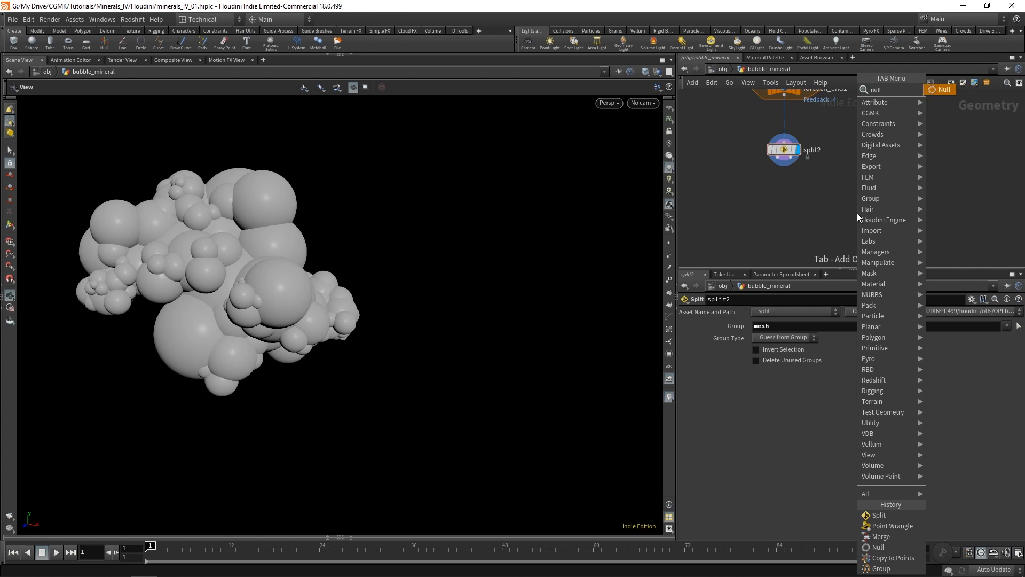
key(Return)
click(857, 213)
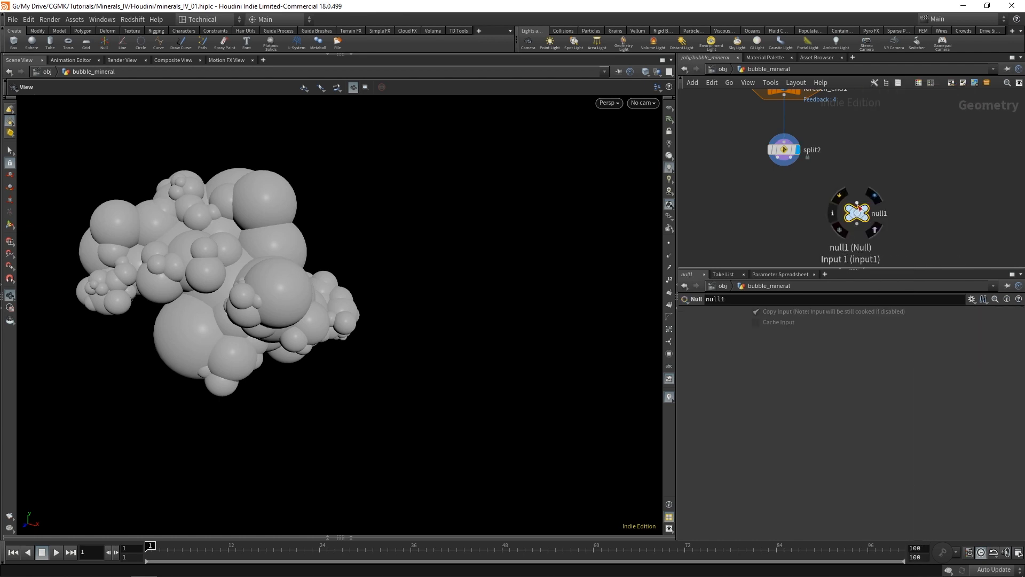
click(857, 203)
click(790, 158)
click(866, 212)
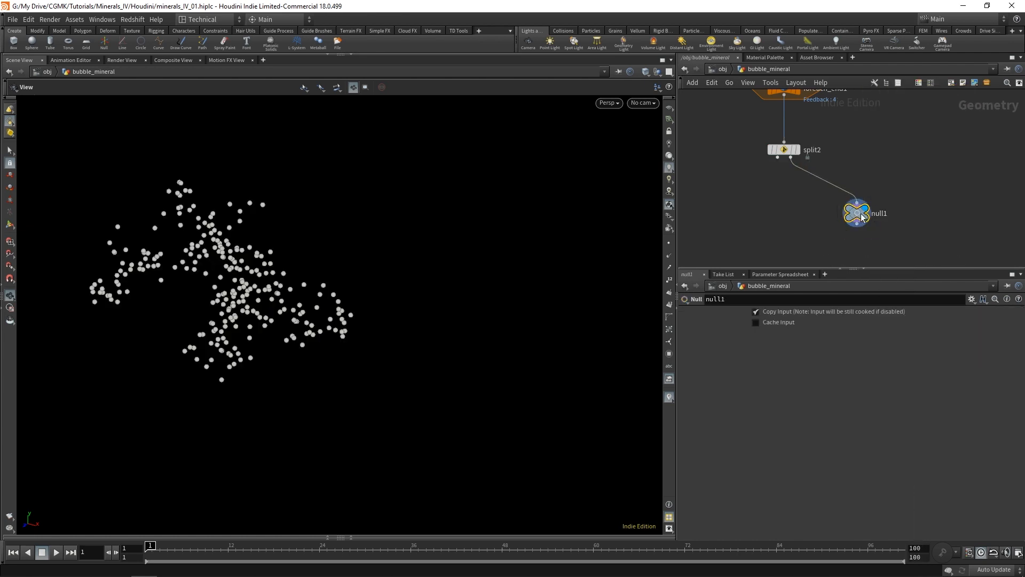
Check the generation attribute of the seed points in the Geometry Spreadsheet
click(354, 534)
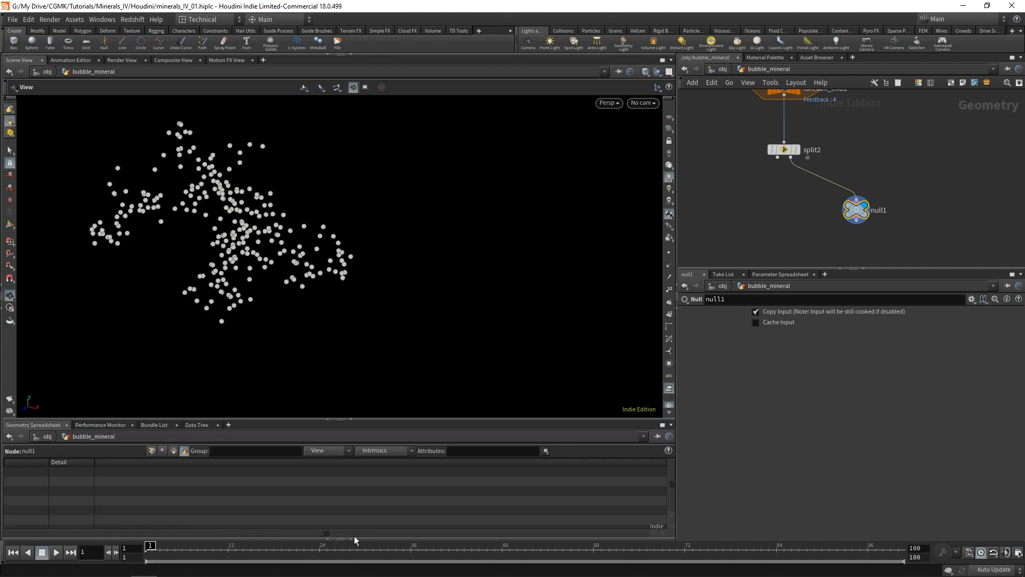
click(153, 451)
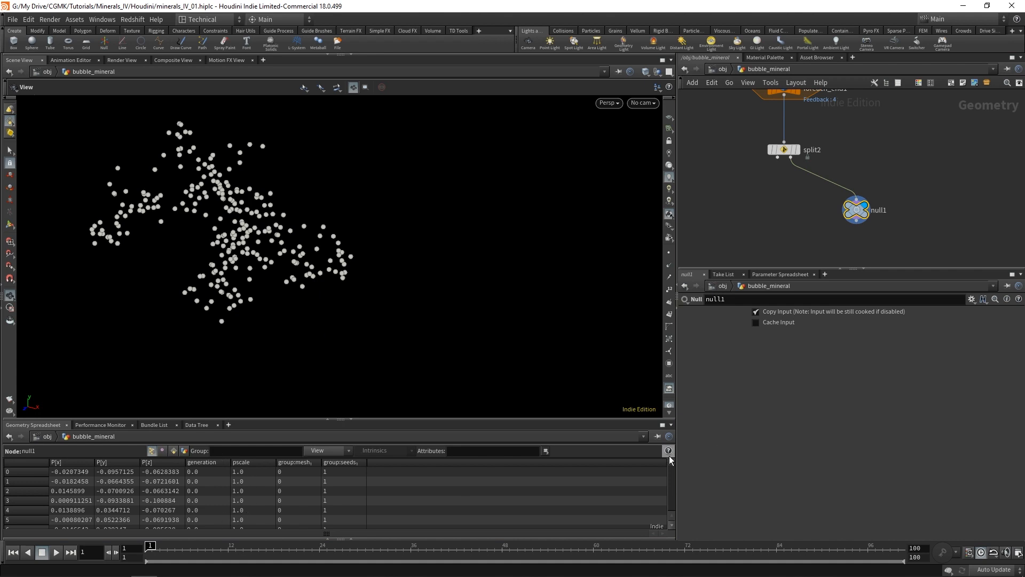
mouse_move(672, 462)
mouse_down()
mouse_move(681, 505)
mouse_move(672, 463)
mouse_up()
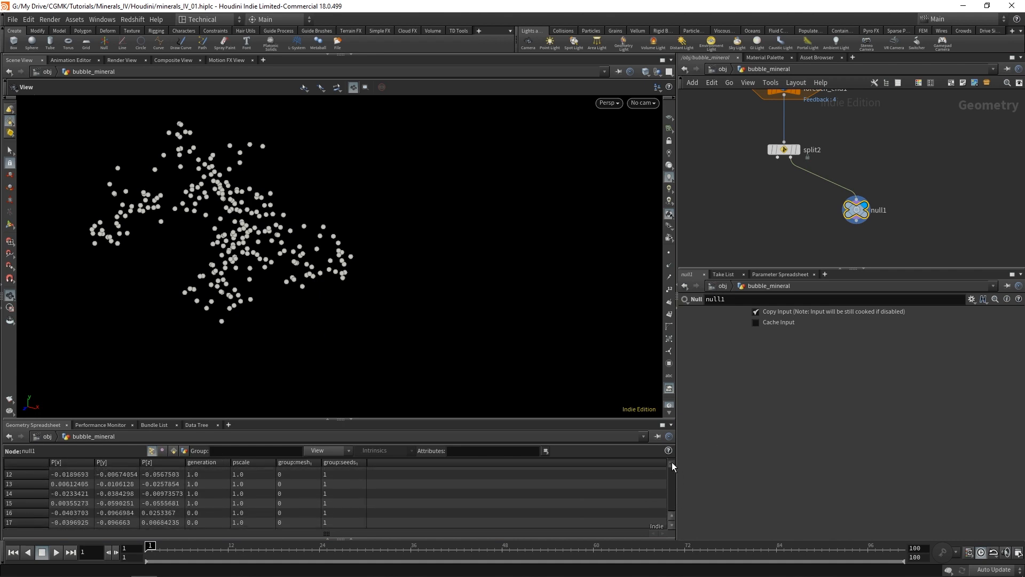
click(351, 421)
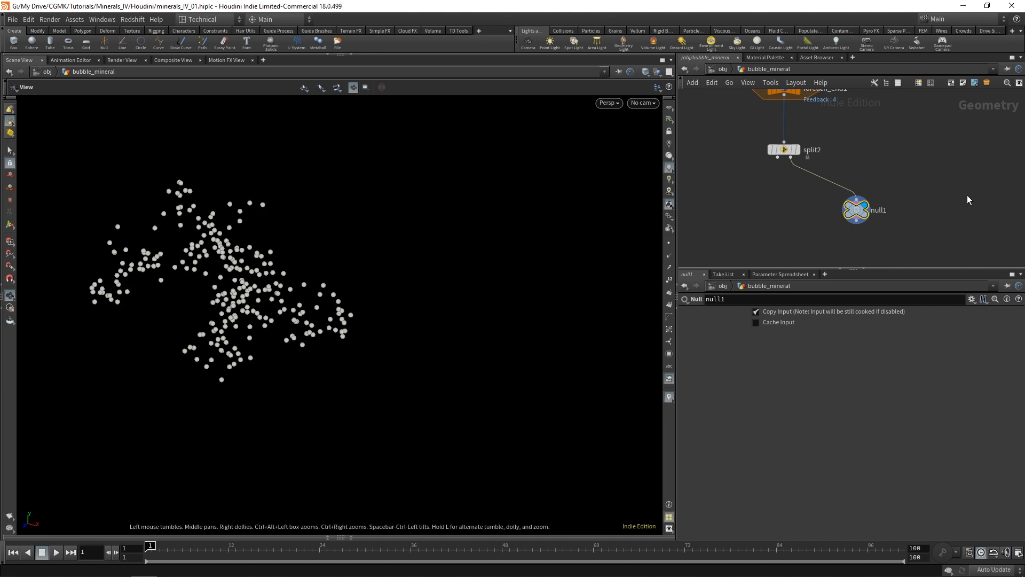
Add a Copy to Points node below the Split node
middle_drag(922, 192, 914, 165)
scroll(882, 148, down, 2)
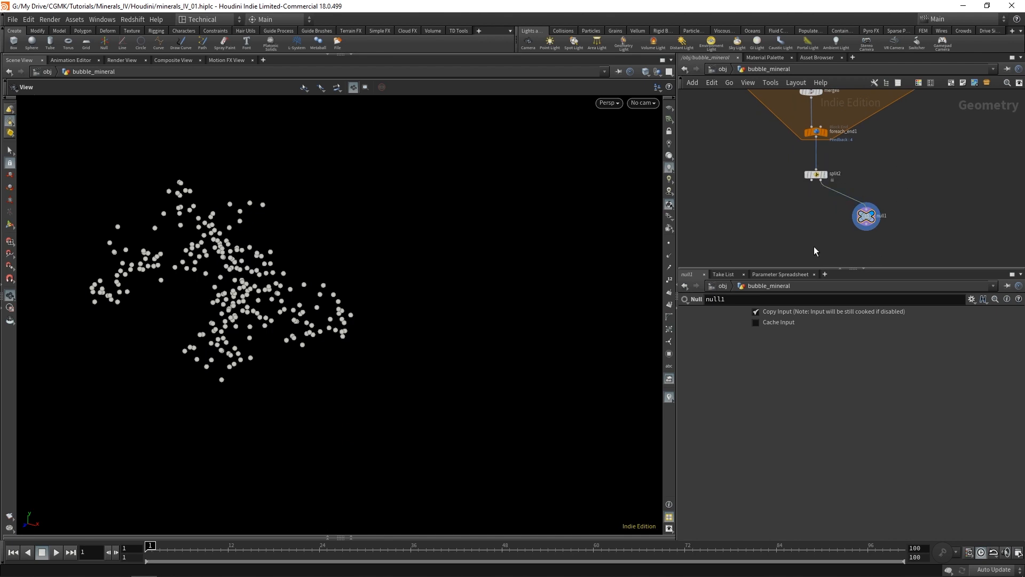
key(Tab)
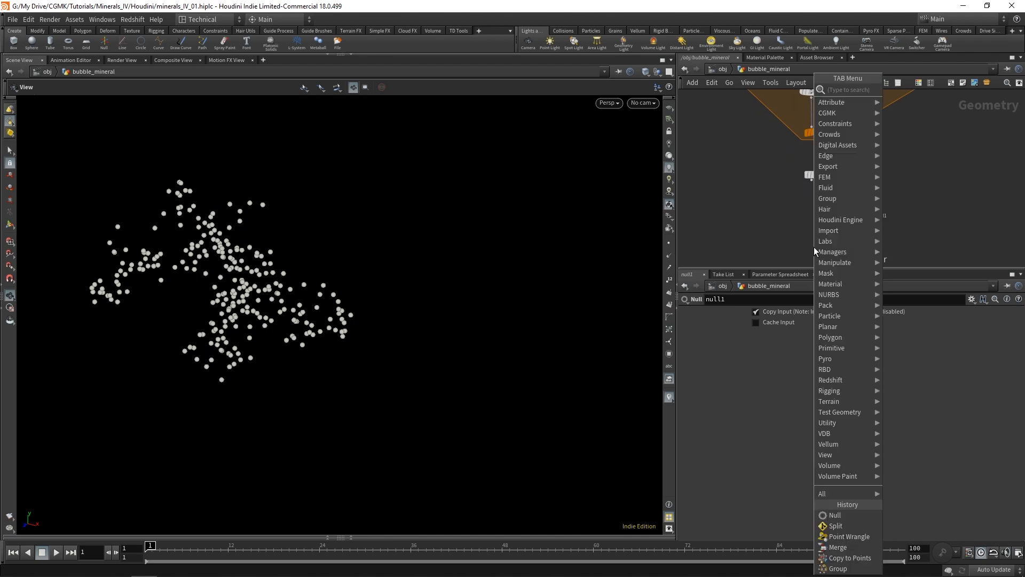
text(copyto)
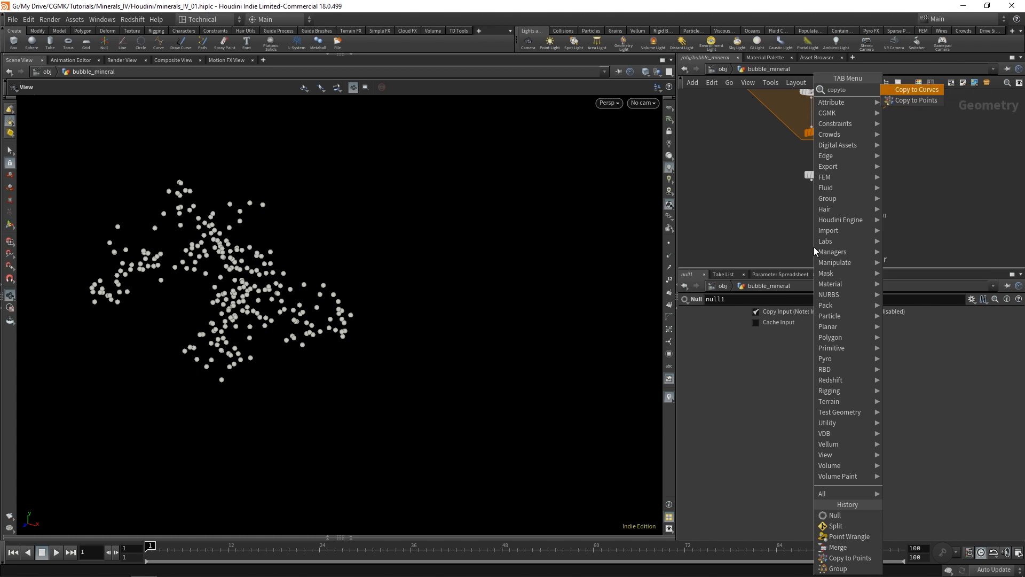
key(Down)
key(Return)
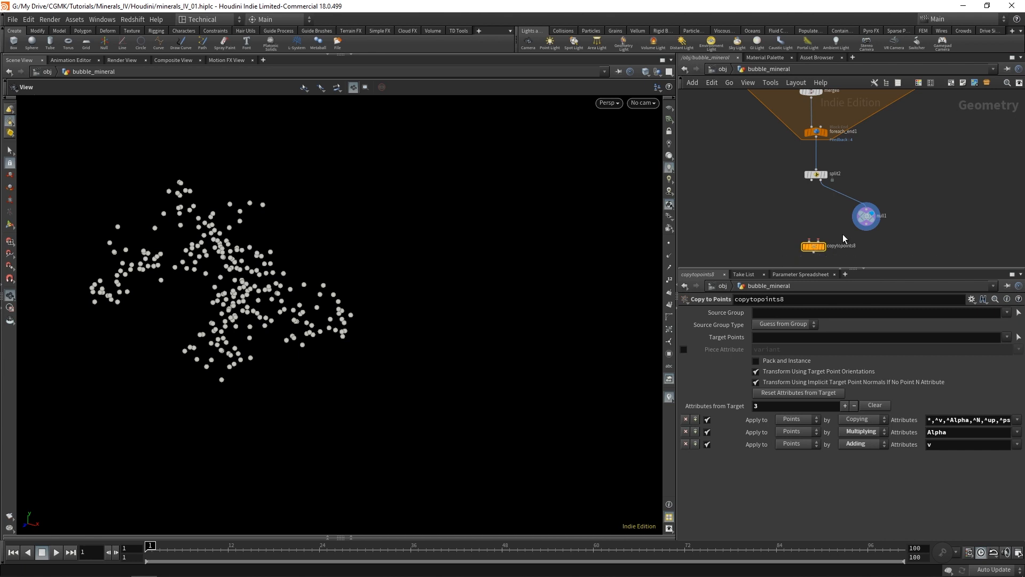
Wire the sphere2 node into the first input of copytopoints8 and null1 into its second input
click(809, 240)
click(810, 241)
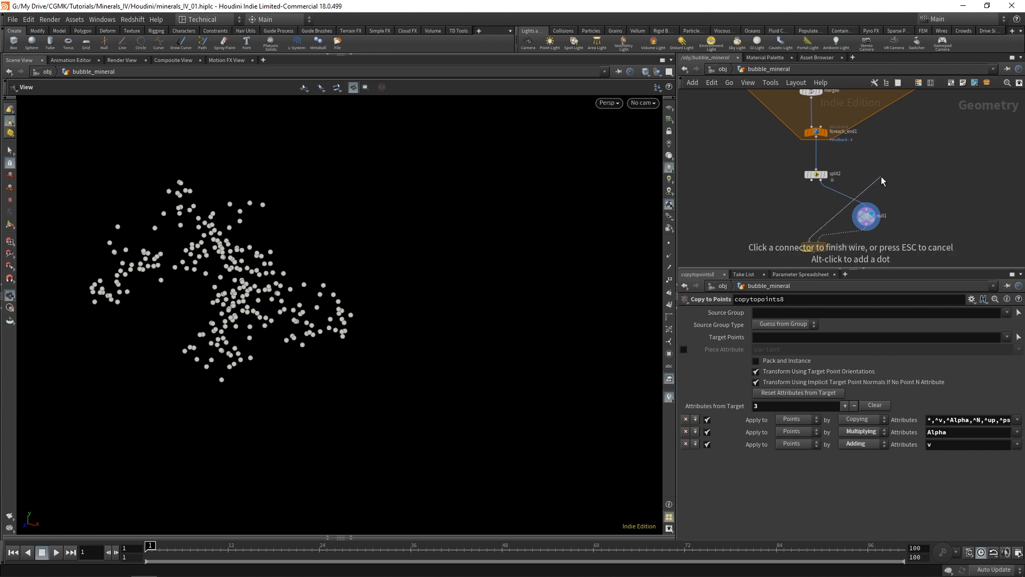
scroll(897, 163, down, 3)
middle_drag(923, 145, 911, 208)
middle_drag(947, 106, 943, 207)
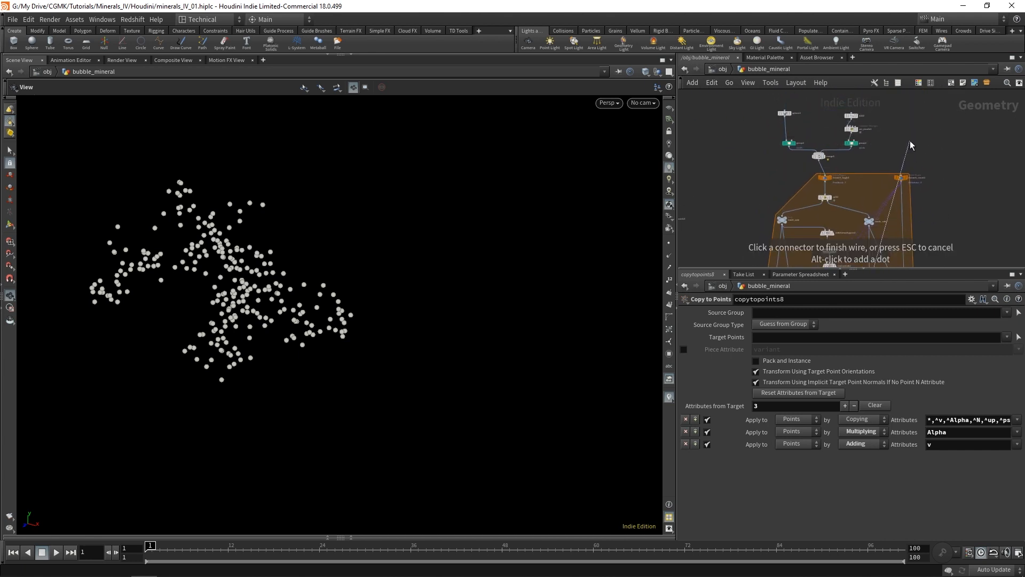
scroll(812, 135, up, 5)
middle_drag(777, 120, 799, 143)
scroll(907, 214, down, 4)
middle_drag(797, 262, 887, 157)
scroll(816, 210, up, 4)
middle_drag(752, 101, 779, 175)
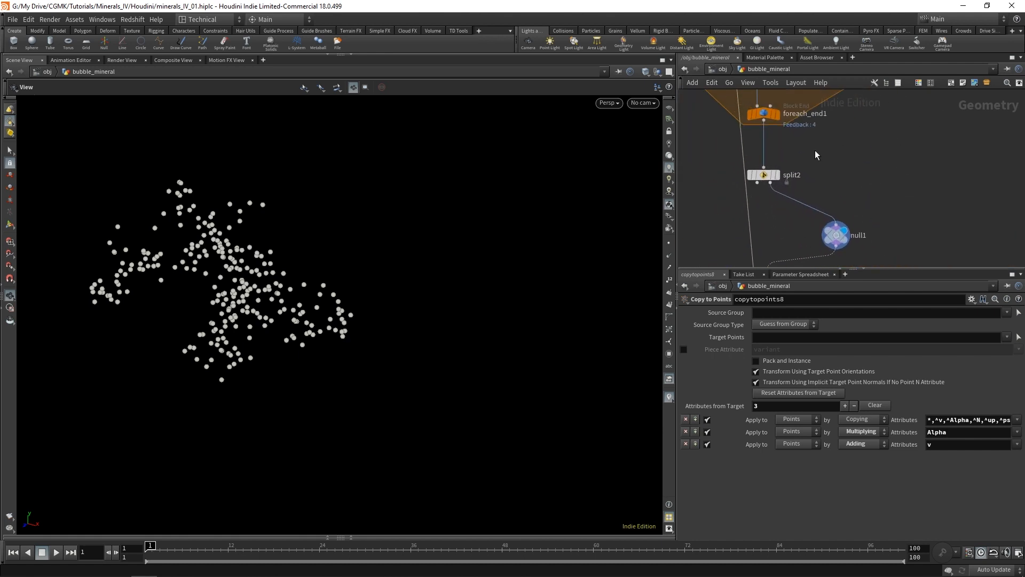
Display the Split node's mesh, then display copytopoints8 to compare the two results
click(774, 174)
middle_drag(847, 194, 846, 159)
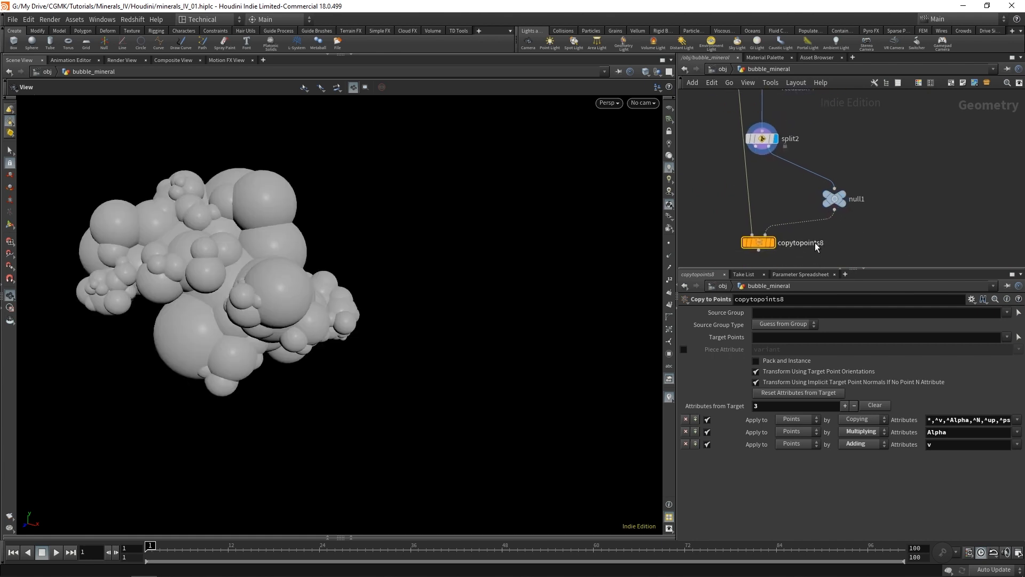
middle_drag(815, 243, 817, 207)
click(776, 206)
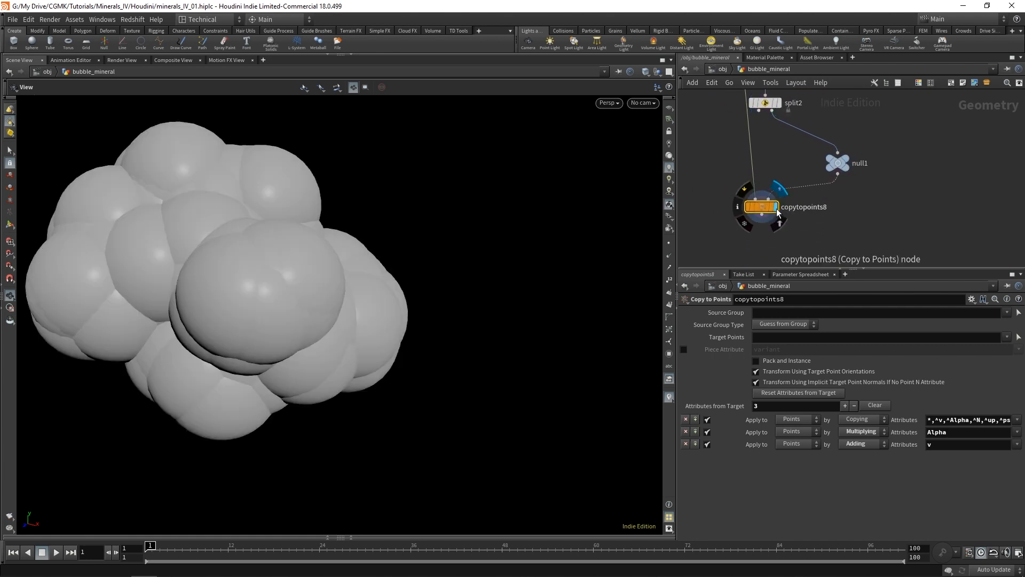
drag(765, 207, 748, 218)
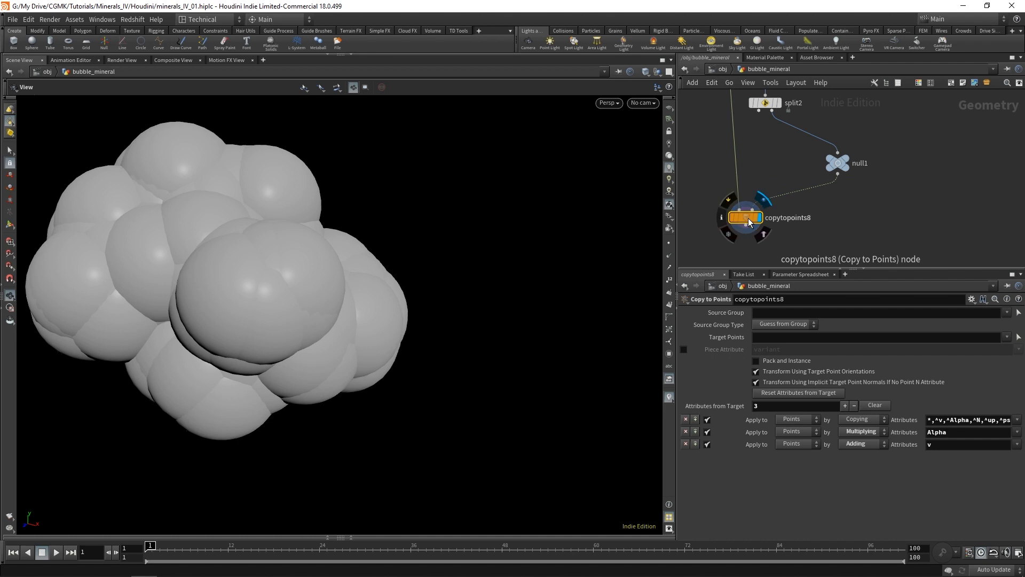
Reduce the target attributes of copytopoints7 in the loop to a single entry that multiplies pscale
scroll(908, 139, down, 1)
middle_drag(908, 137, 865, 255)
scroll(886, 186, down, 1)
middle_drag(884, 187, 857, 279)
middle_drag(908, 168, 903, 230)
scroll(837, 202, up, 4)
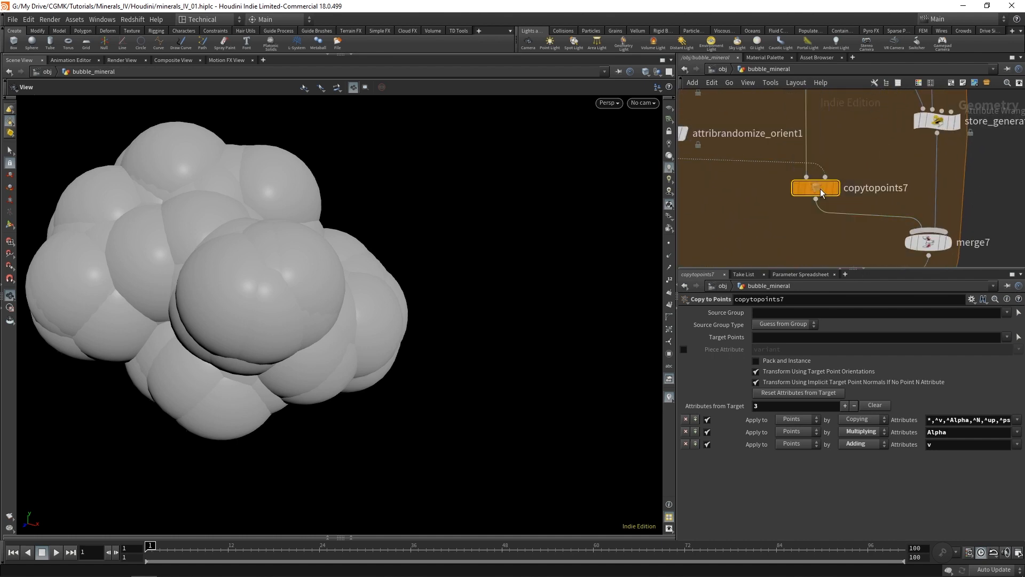
click(822, 188)
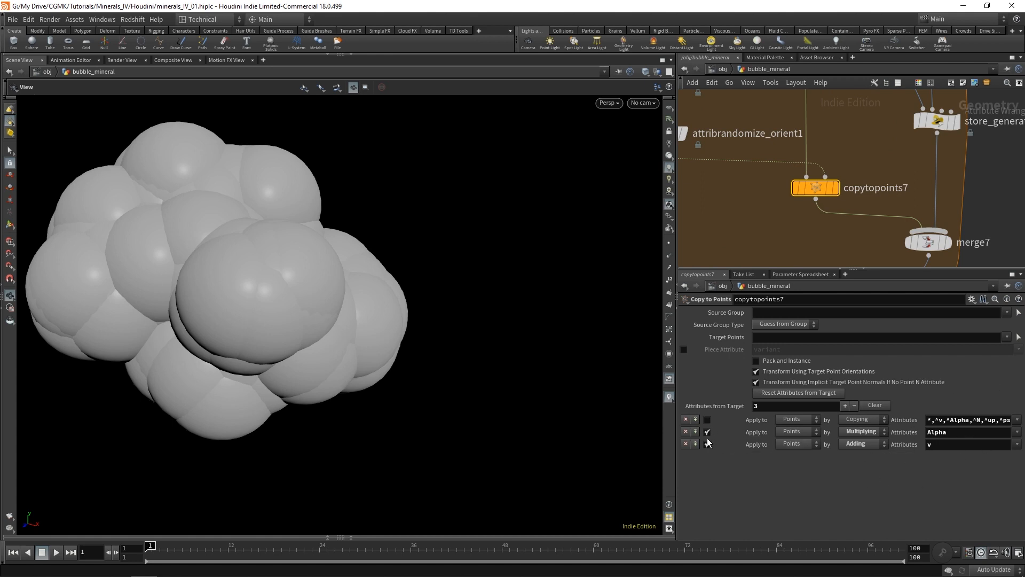
click(686, 444)
click(686, 419)
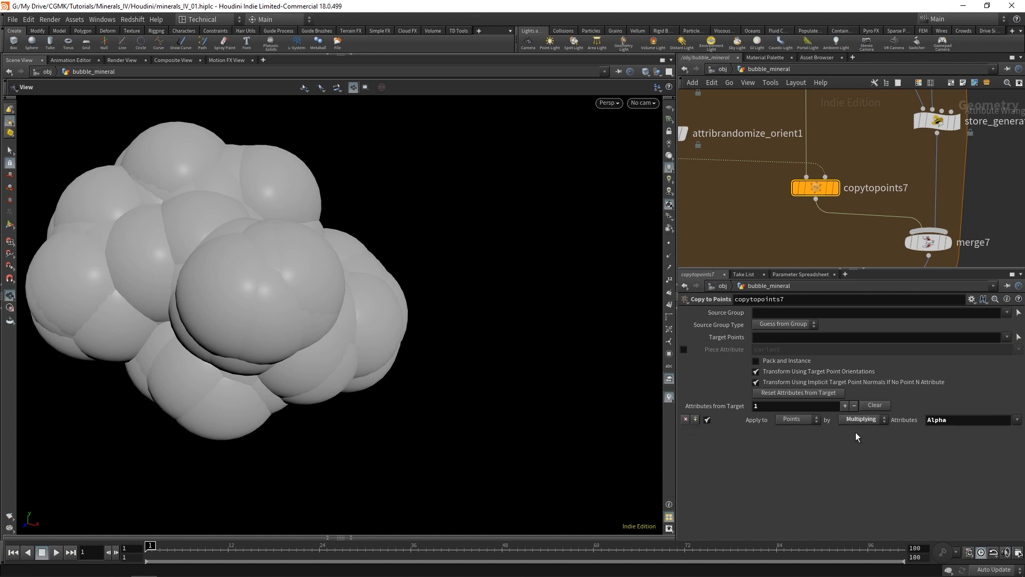
double_click(946, 422)
text(pscale)
key(Return)
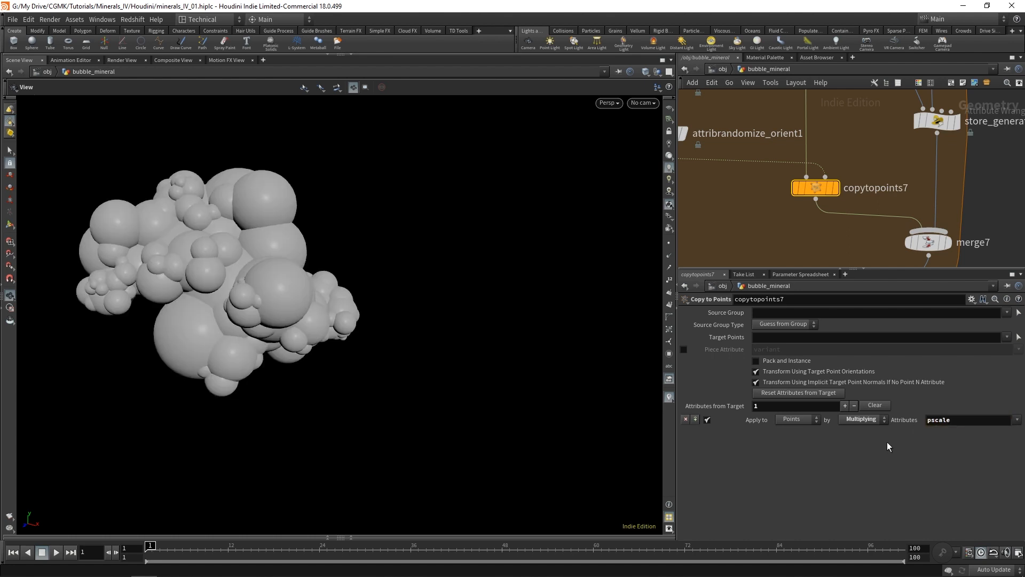
Delete the Copy to Points node below the Split node and reposition null1
scroll(944, 151, down, 3)
middle_drag(973, 189, 965, 128)
middle_drag(897, 239, 922, 152)
middle_drag(889, 225, 888, 154)
mouse_move(802, 169)
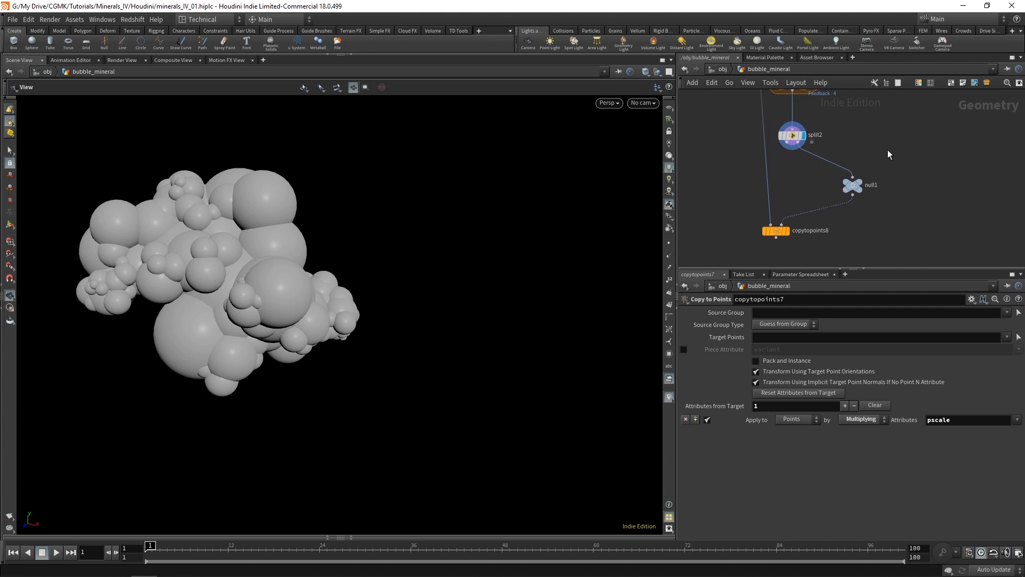
click(778, 231)
key(Delete)
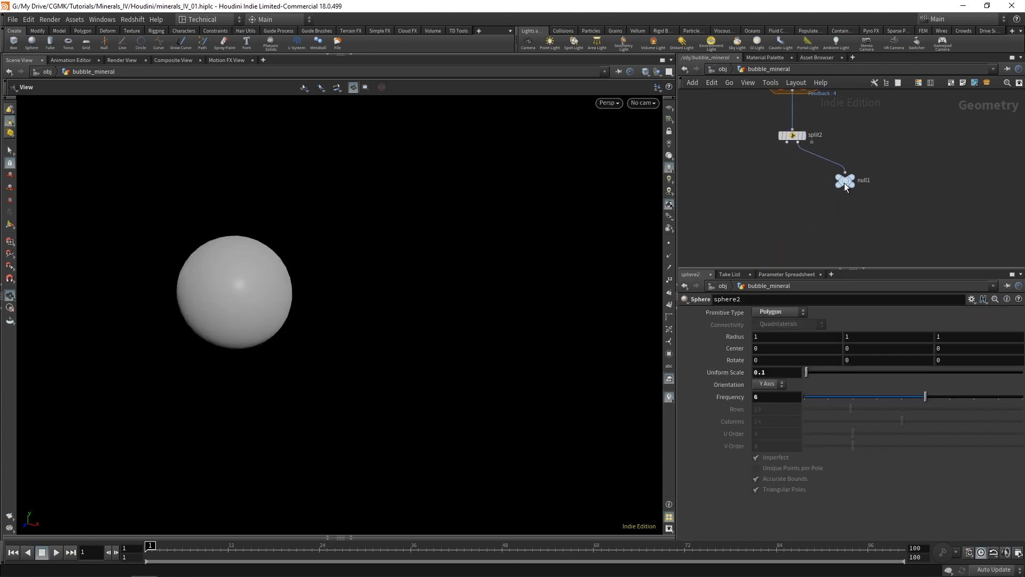
mouse_move(845, 180)
drag(846, 179, 853, 181)
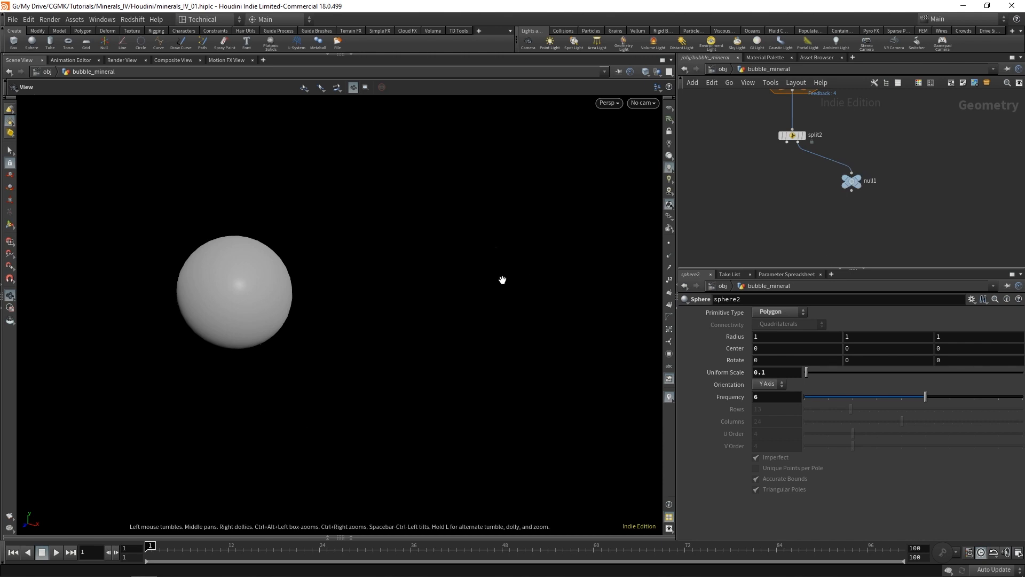
Display the Split node's mesh, then the seed points at null1, and examine the point cloud from several angles
click(803, 135)
click(791, 135)
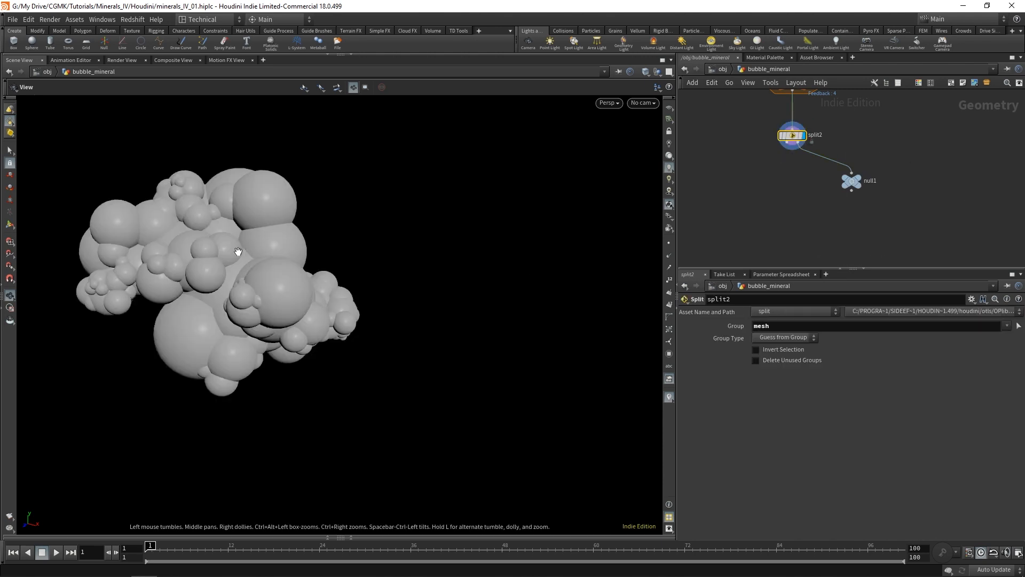
click(866, 179)
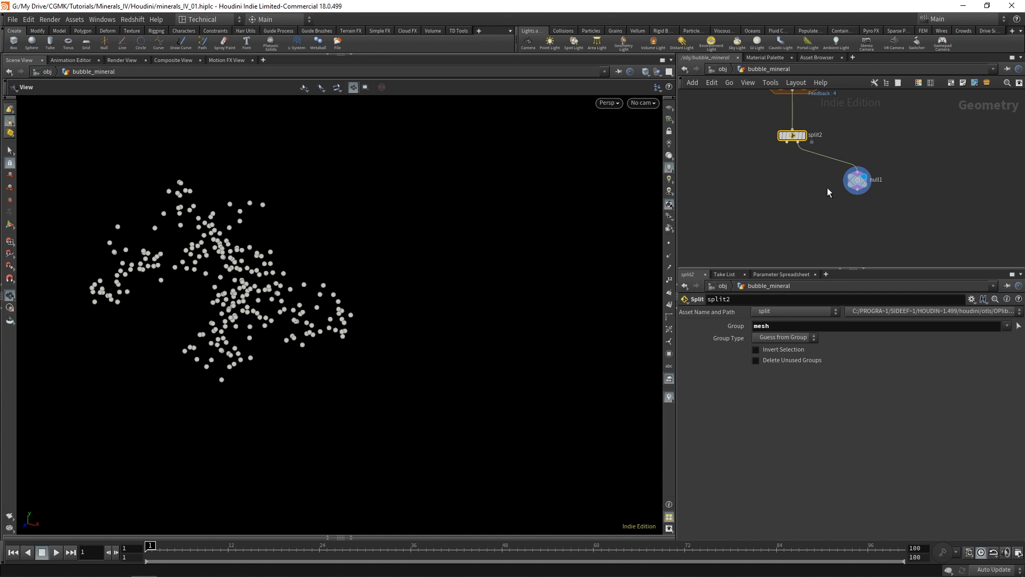
middle_drag(829, 190, 830, 174)
click(844, 225)
click(858, 165)
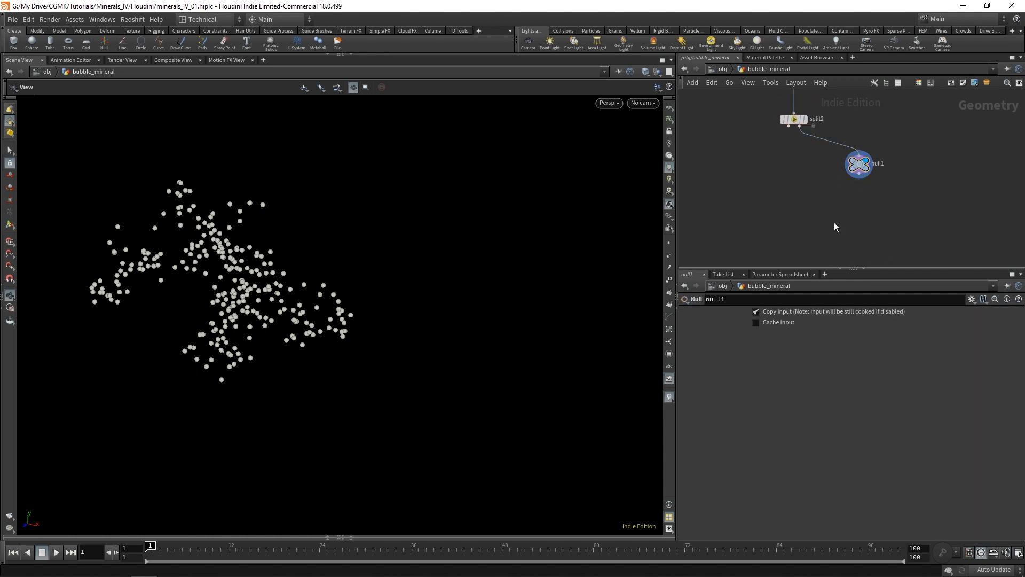
drag(211, 230, 282, 319)
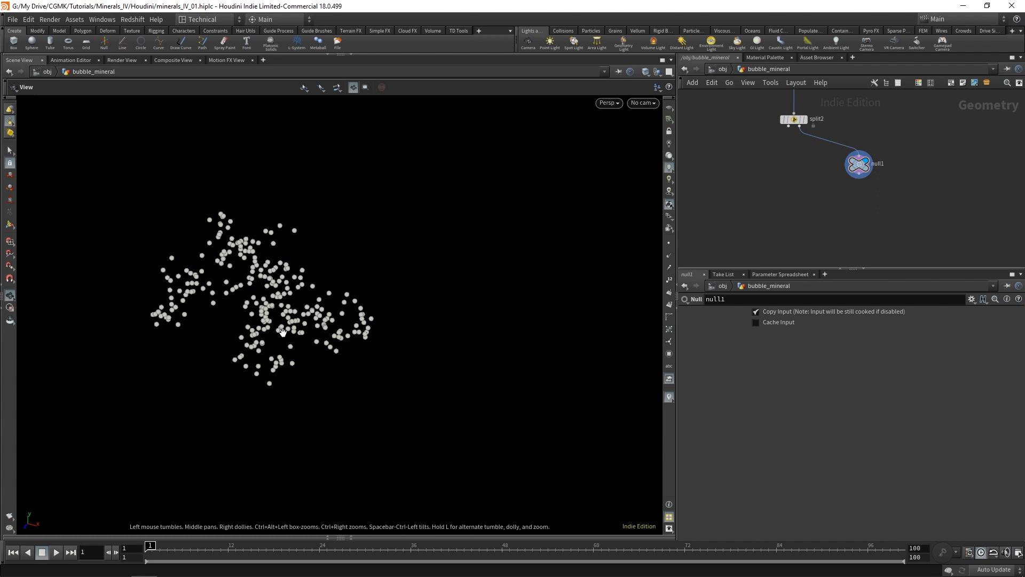
drag(279, 326, 264, 267)
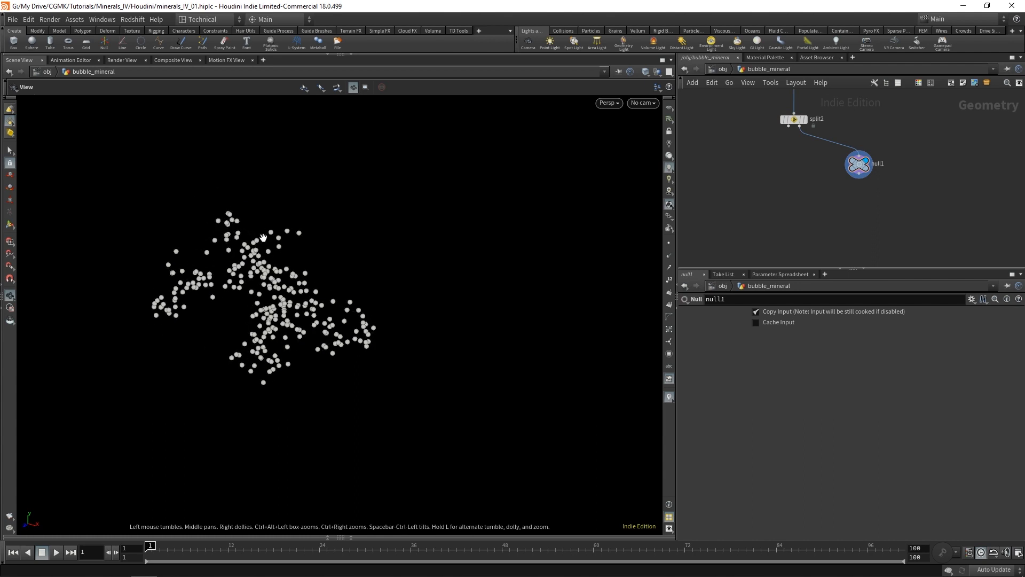
drag(312, 294, 277, 171)
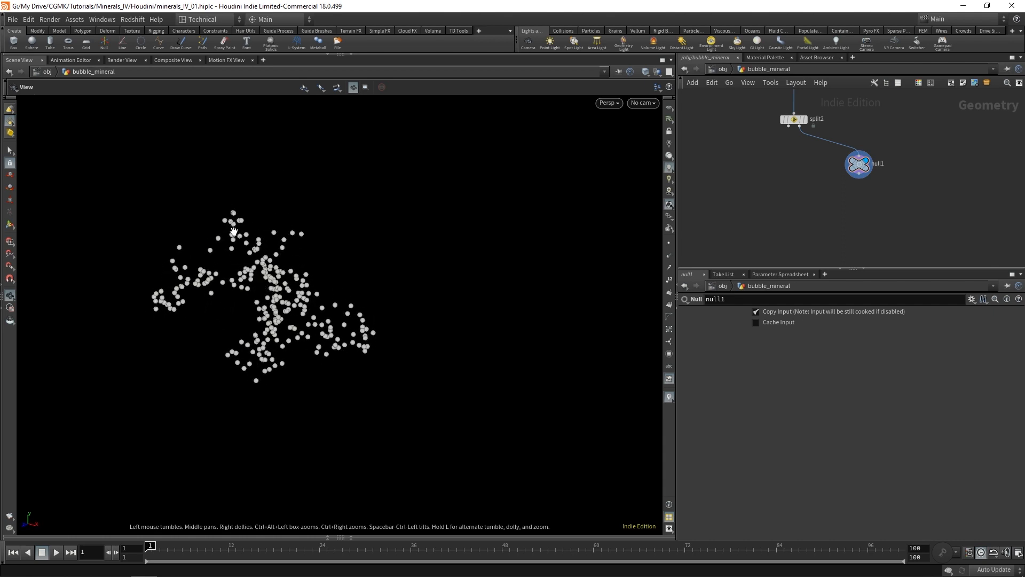
drag(237, 246, 314, 247)
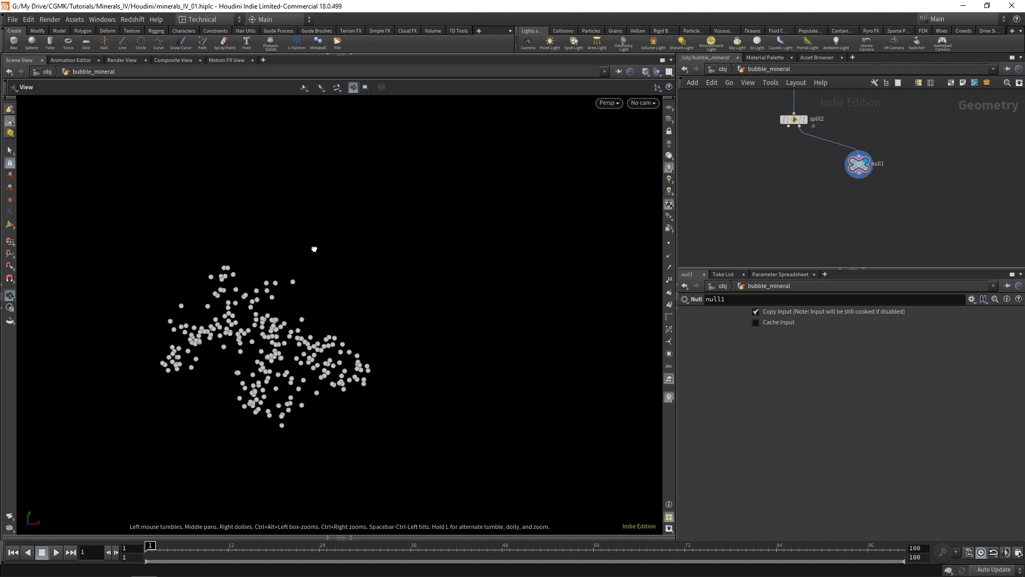
Add a Point Wrangle node below null1
key(Tab)
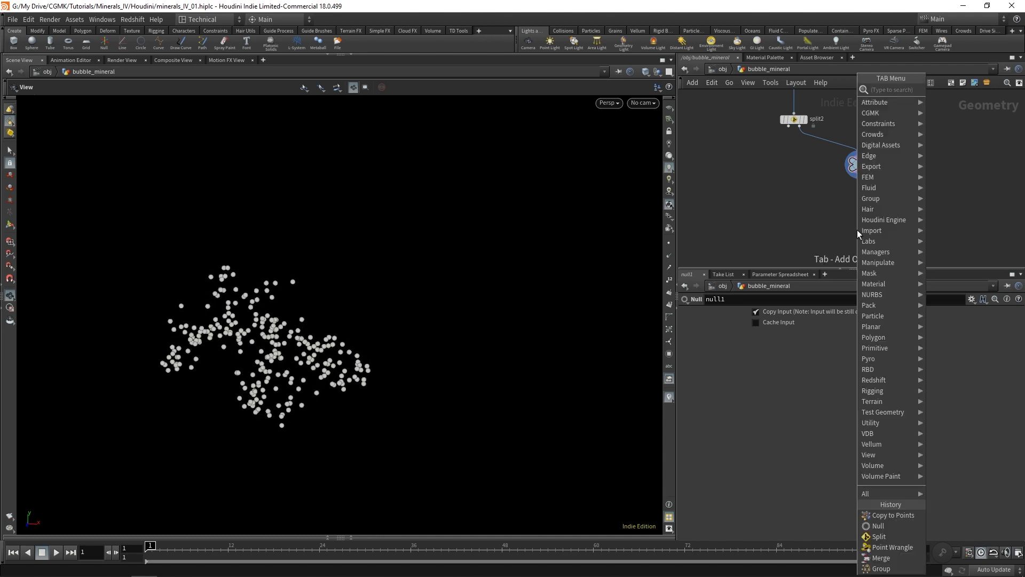
text(pwr)
key(Return)
click(857, 230)
scroll(857, 205, up, 3)
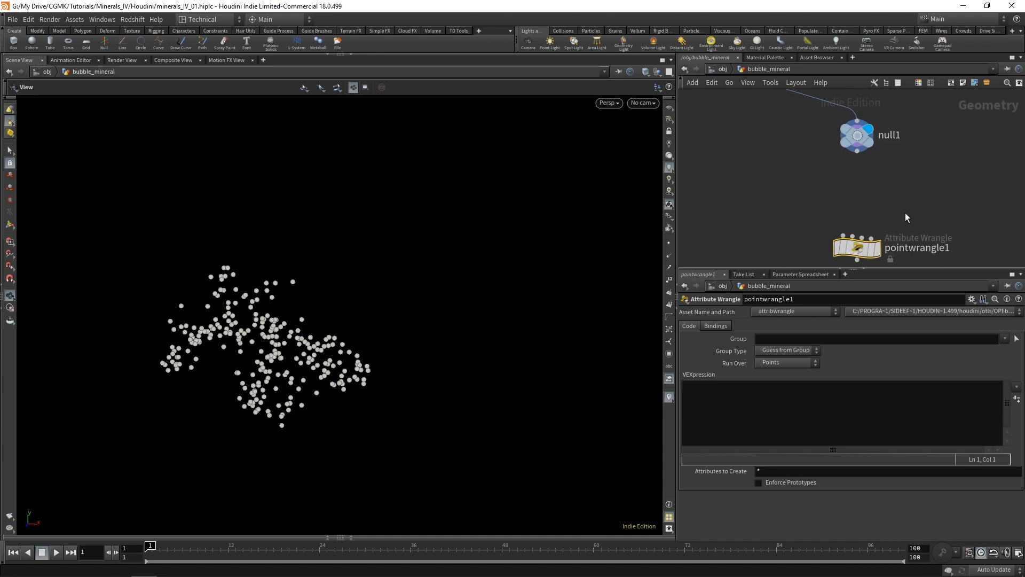
Rename the Point Wrangle to store_attribs, then wire null1 into its first input and display it
click(921, 248)
drag(963, 248, 851, 268)
text(sto)
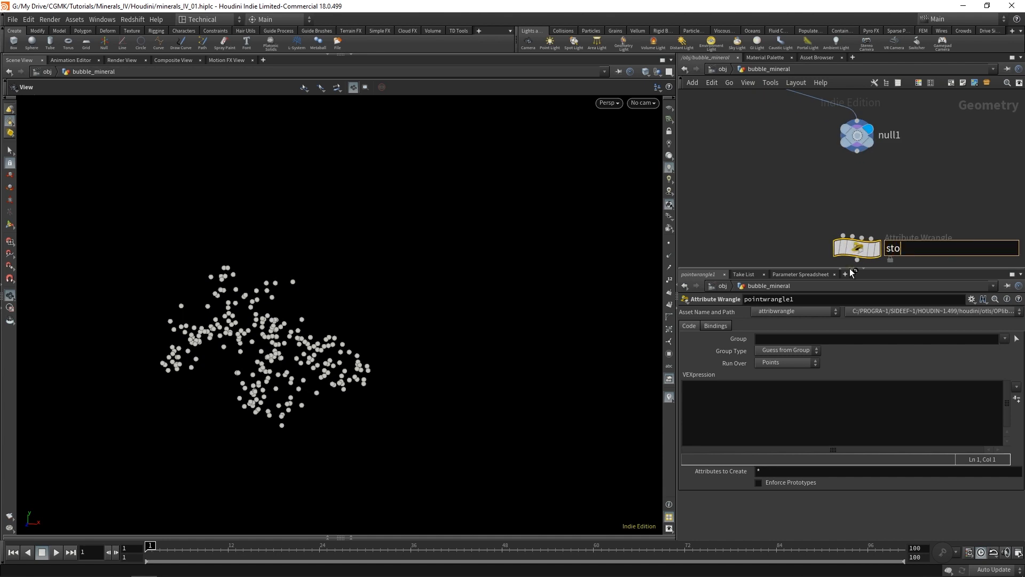
text(re_attribs)
key(Return)
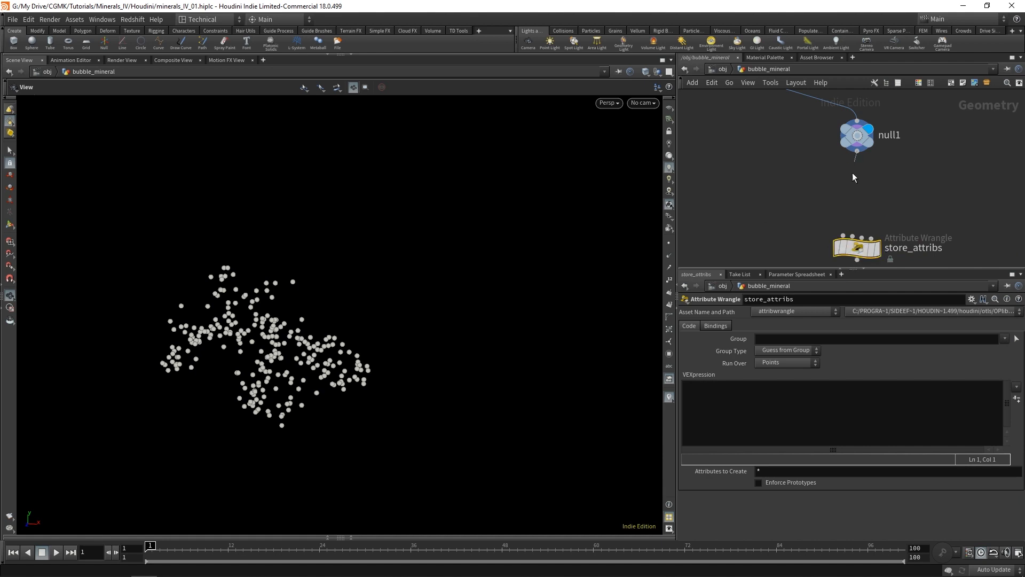
drag(857, 247, 857, 201)
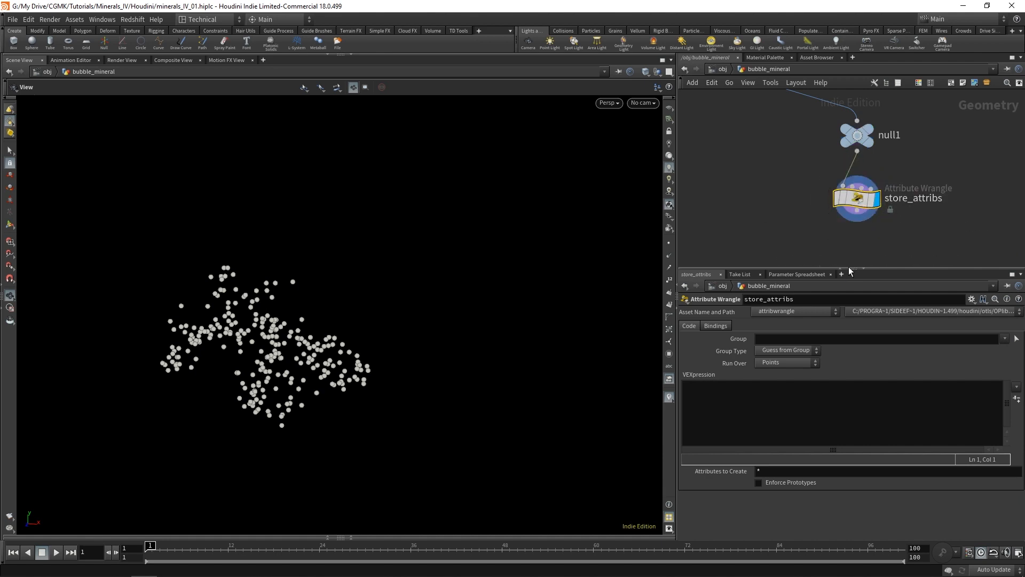
In store_attribs, write VEX storing v@P in v@pos_final and f@pscale in f@pscale_final
click(785, 398)
text(f)
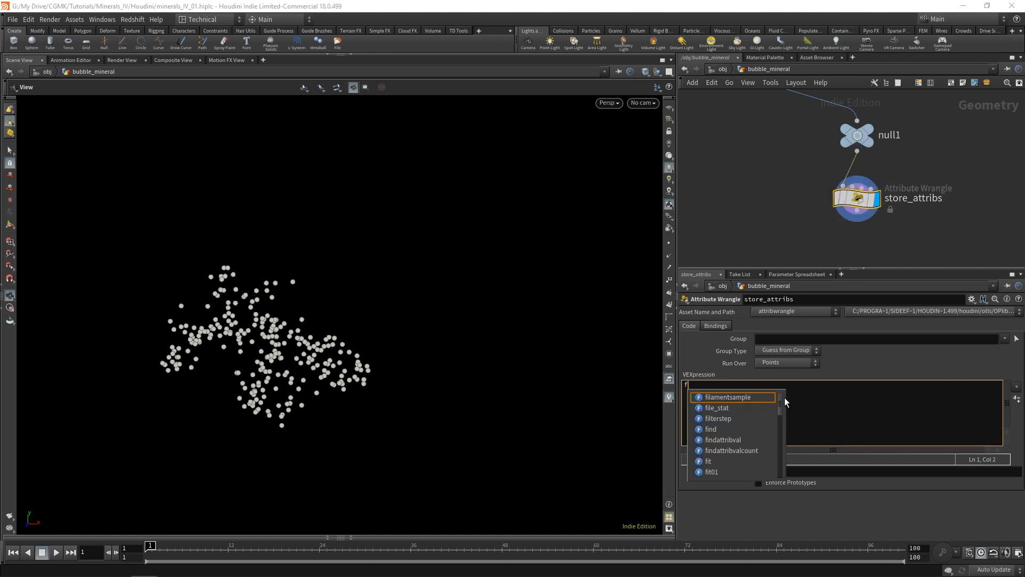
text(@)
key(BackSpace)
key(BackSpace)
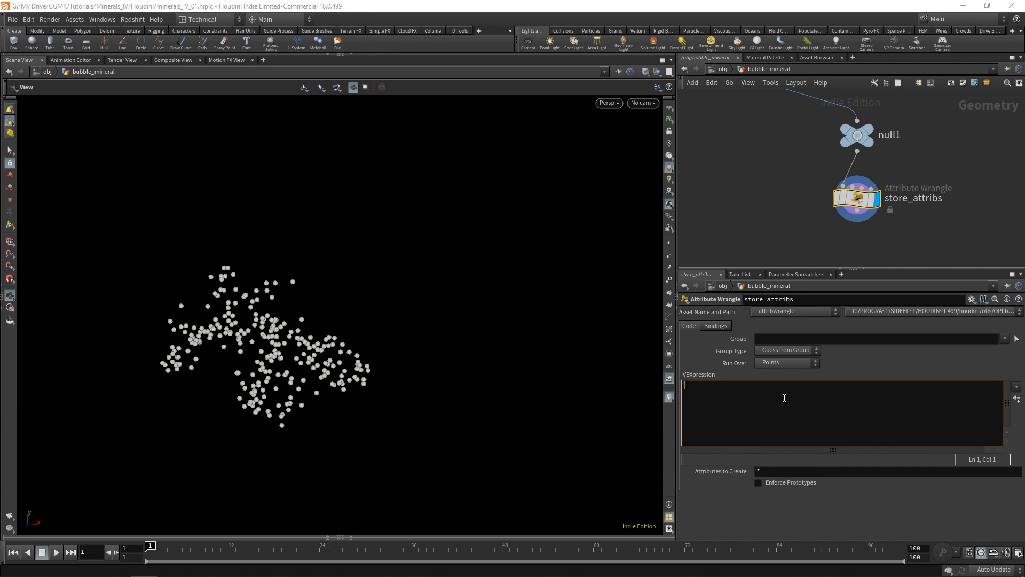
text(v@pos_final = v@P;)
key(Return)
text(f@pscale_final = f@)
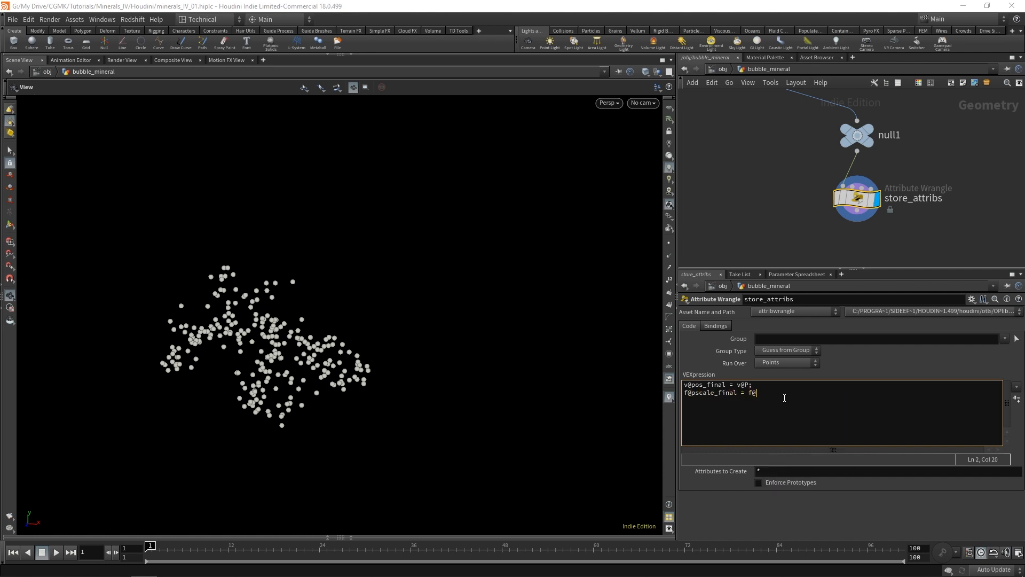
text(pscale;)
key(Return)
Add the line vector center = chv("center"); to the wrangle code and generate its Center parameter
key(Return)
text(vector center = chv("center");)
click(1017, 399)
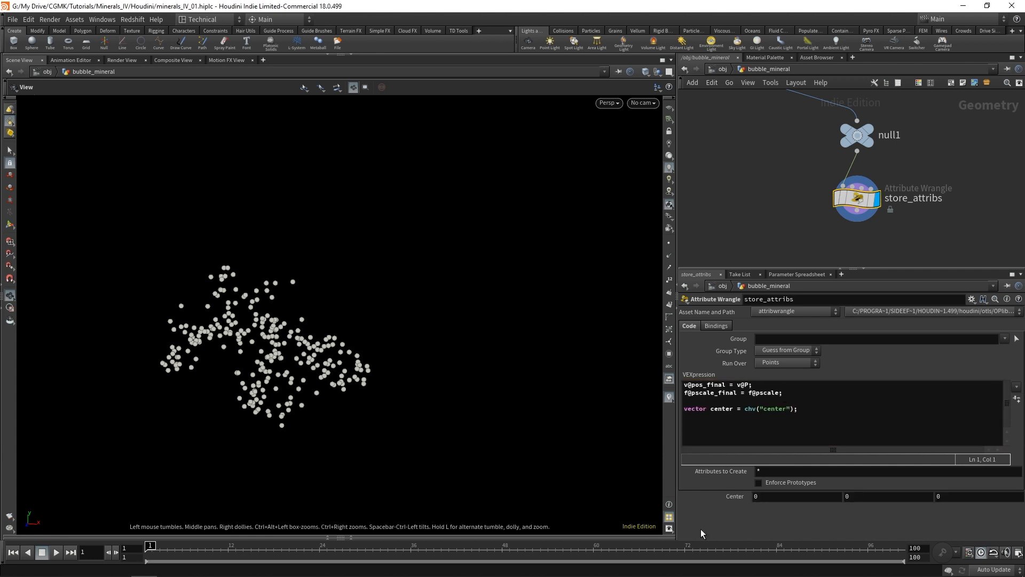
Set the X component of the Center parameter to the expression centroid(0, D_X)
click(772, 500)
key(BackSpace)
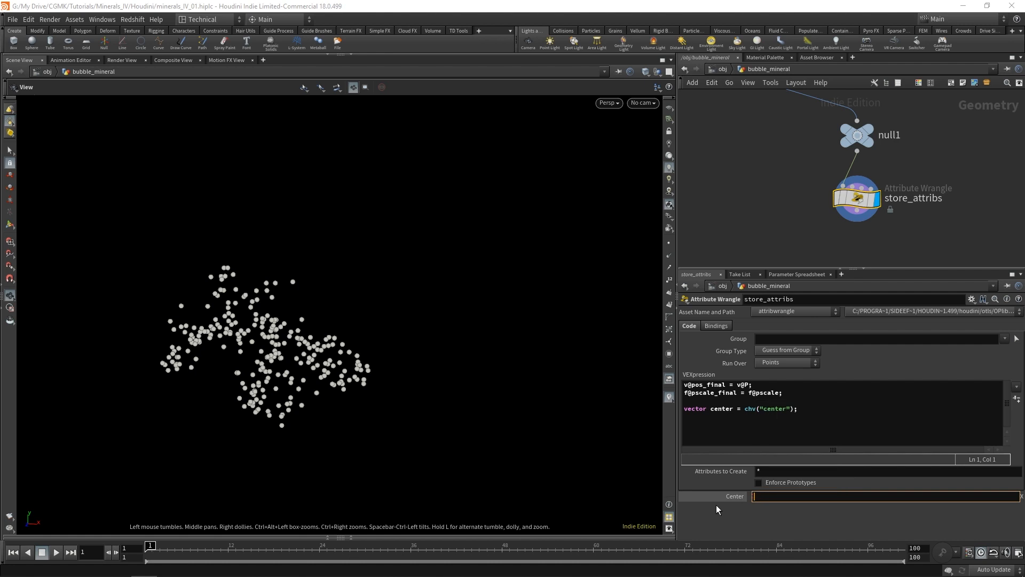
text(centroid(0,)
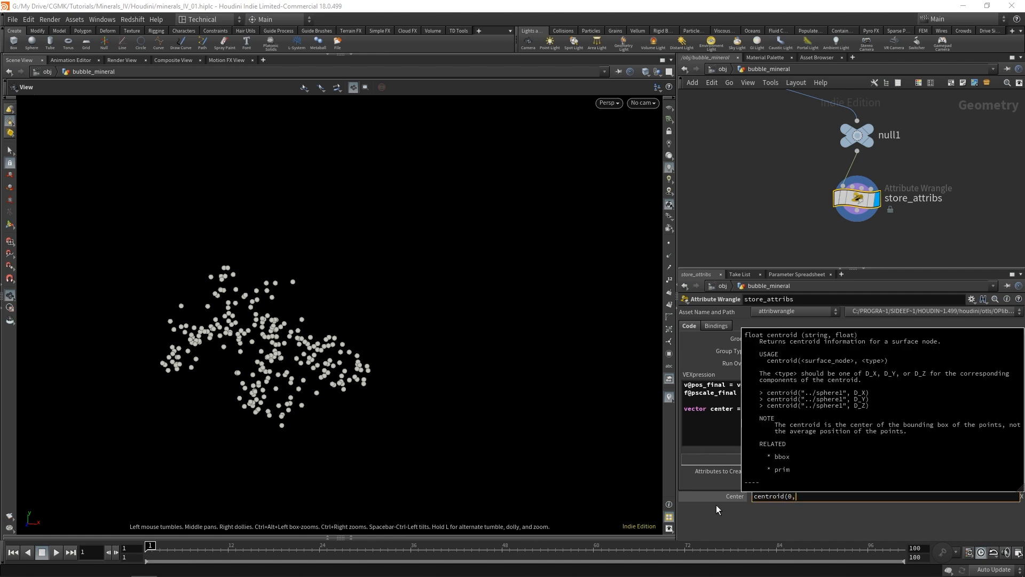
text( D_X)
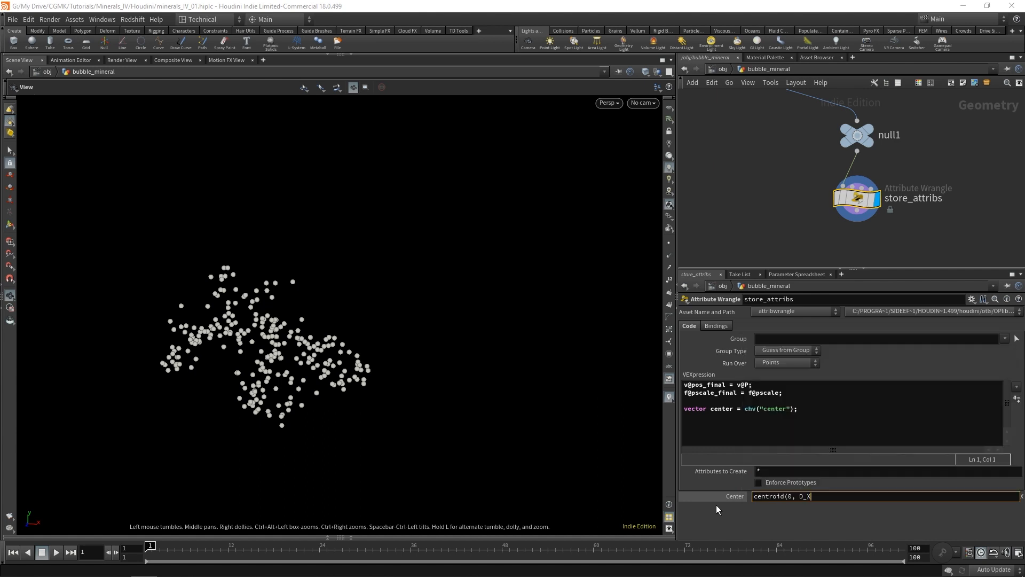
text())
key(Return)
Copy the X expression into the Y component of Center and change it to centroid(0, D_Y)
key(ctrl+c)
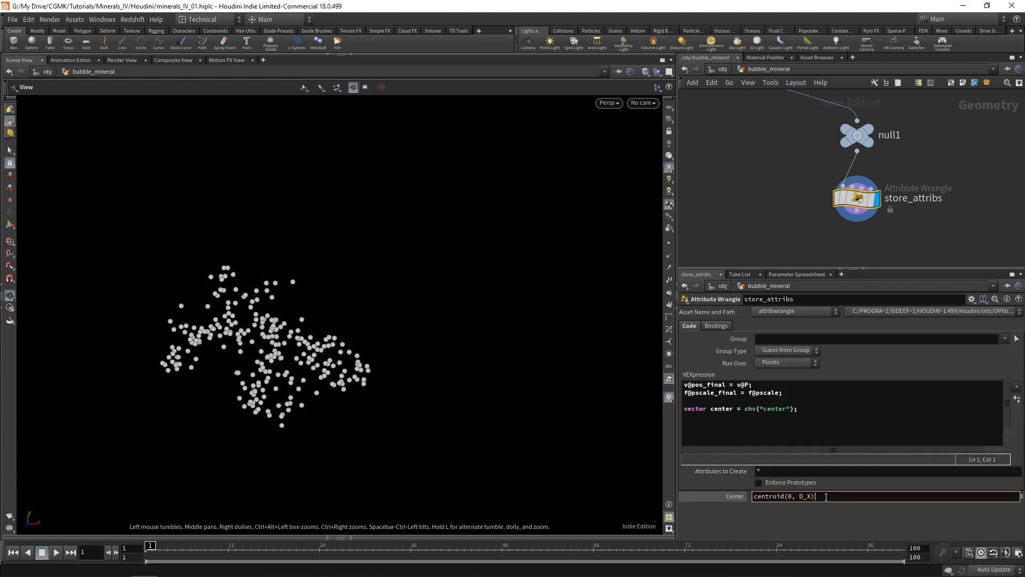
key(Tab)
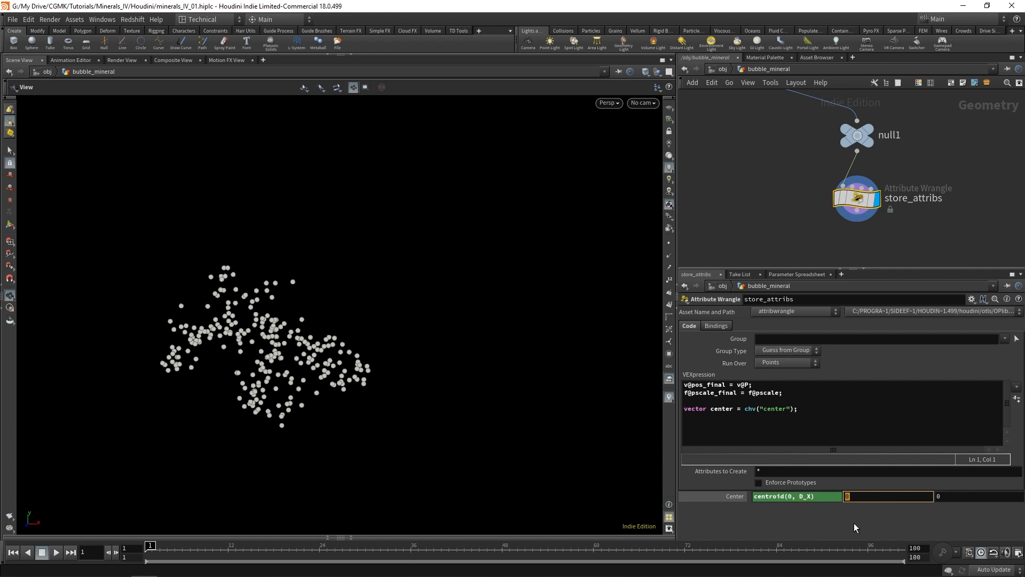
key(ctrl+v)
key(Left)
key(BackSpace)
text(Y)
key(Tab)
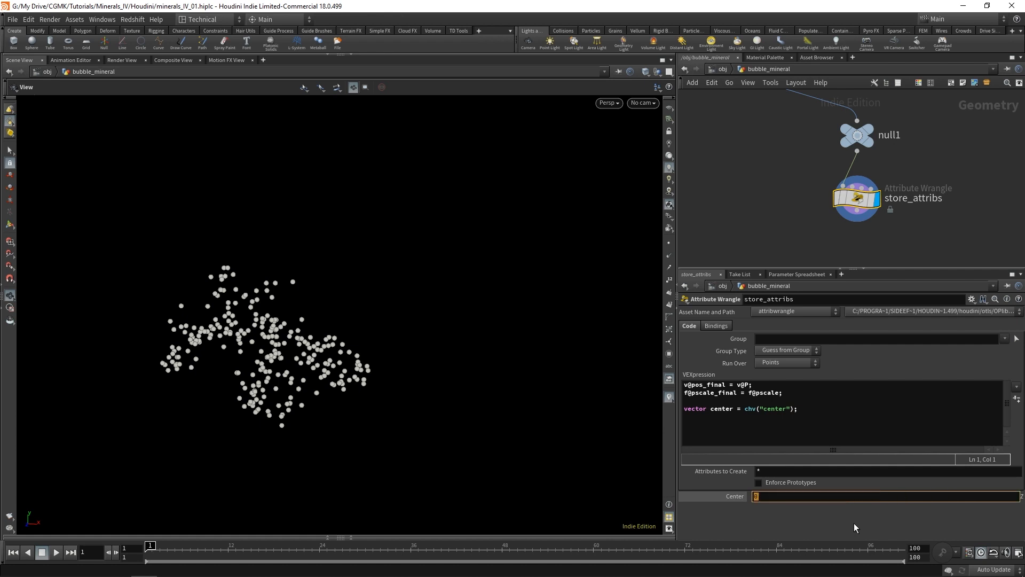
Paste the centroid expression into the Z component of Center, change it to centroid(0, D_Z), and show the evaluated values
key(ctrl+v)
key(Left)
key(BackSpace)
text(Z)
key(Return)
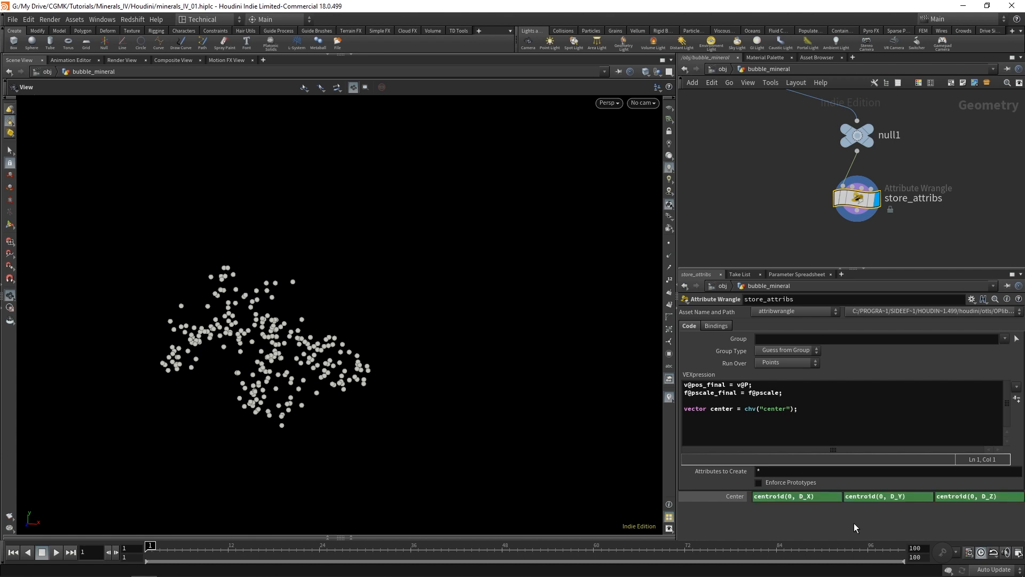
click(735, 496)
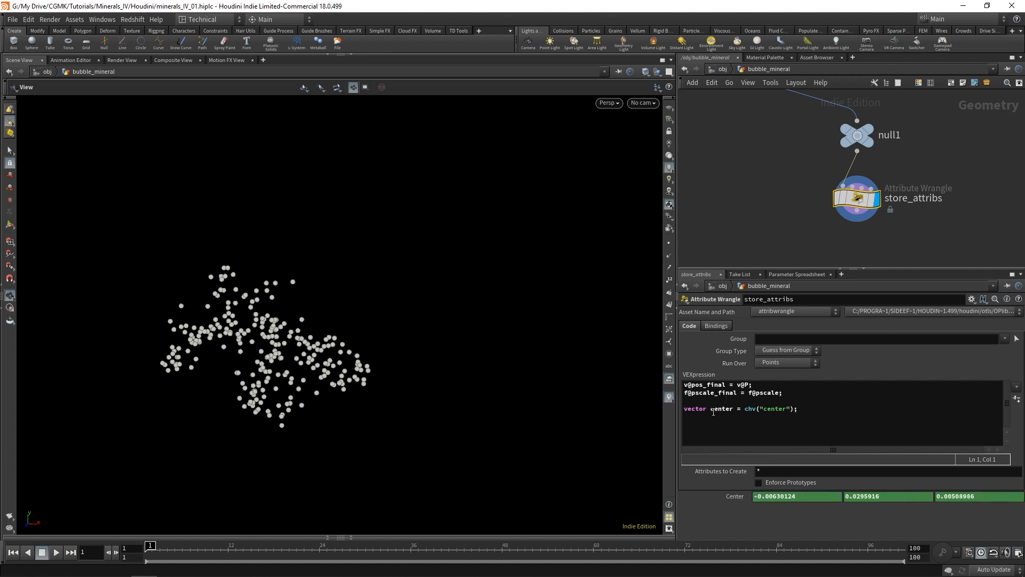
Add the line f@dist = distance( v@P, center); to the store_attribs code and reveal the Geometry Spreadsheet below the viewport
drag(711, 410, 734, 410)
click(805, 410)
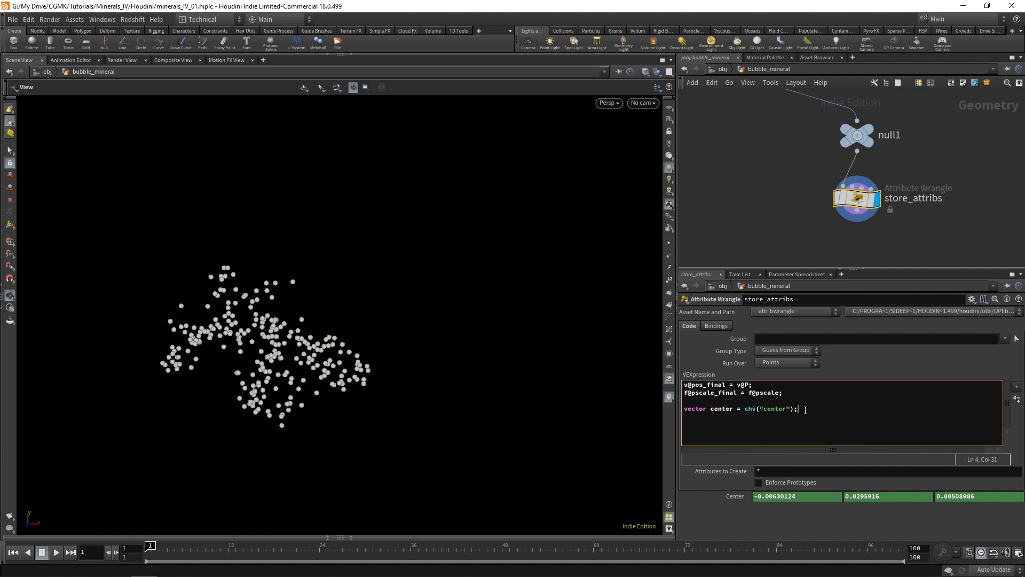
key(Return)
drag(233, 279, 295, 349)
click(810, 408)
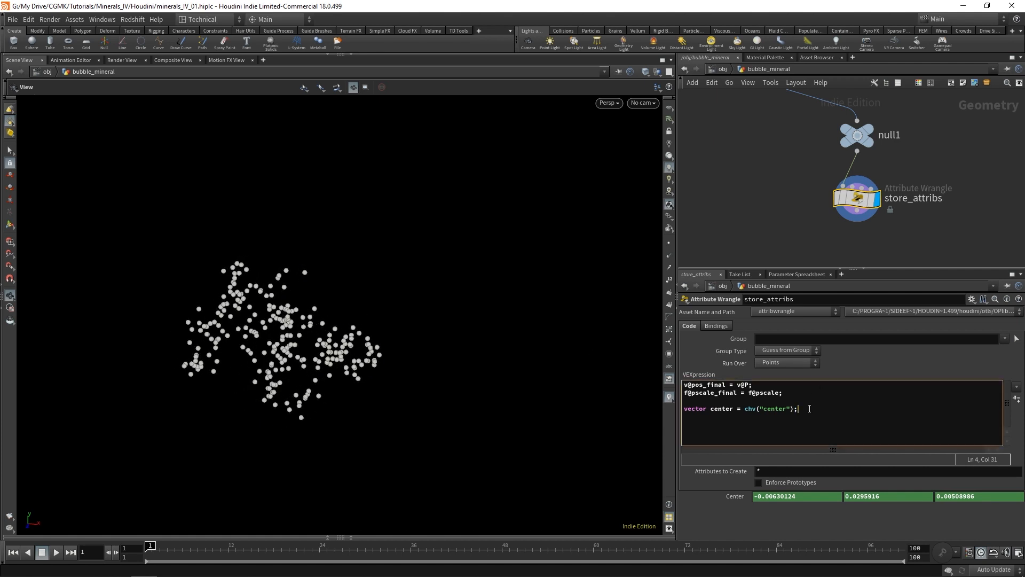
key(Return)
text(f@)
key(BackSpace)
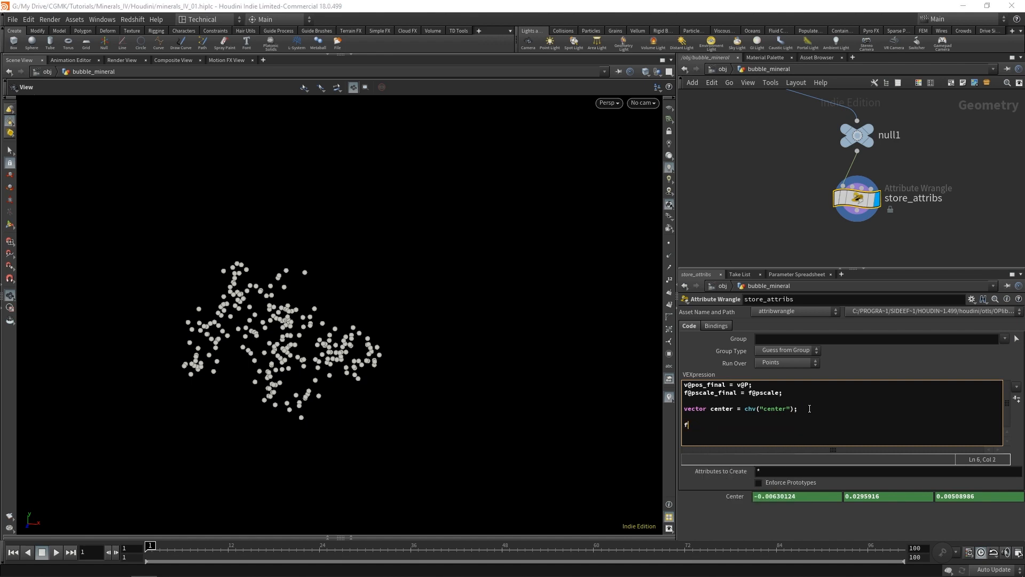
text(@dist = distance)
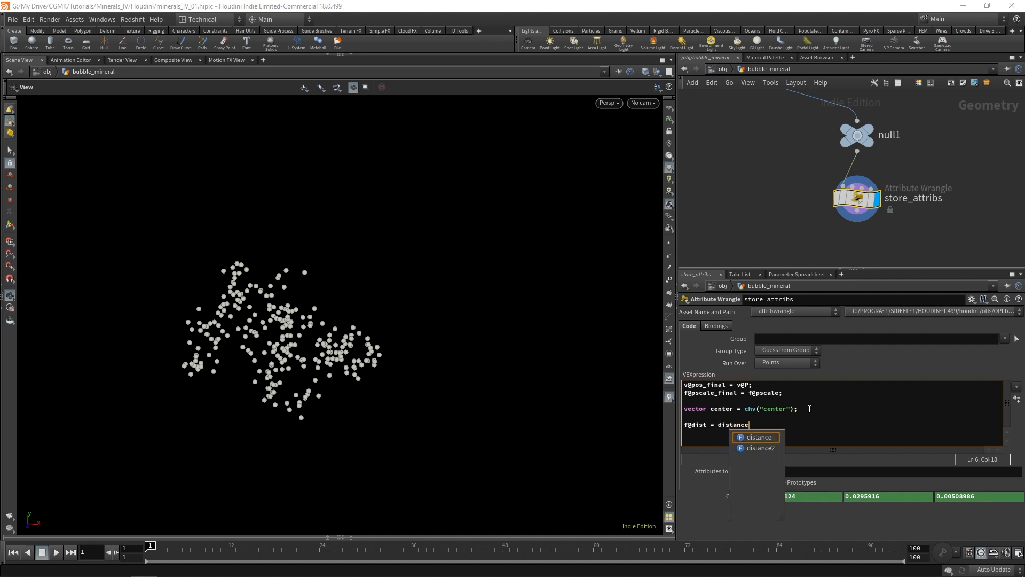
text(( v)
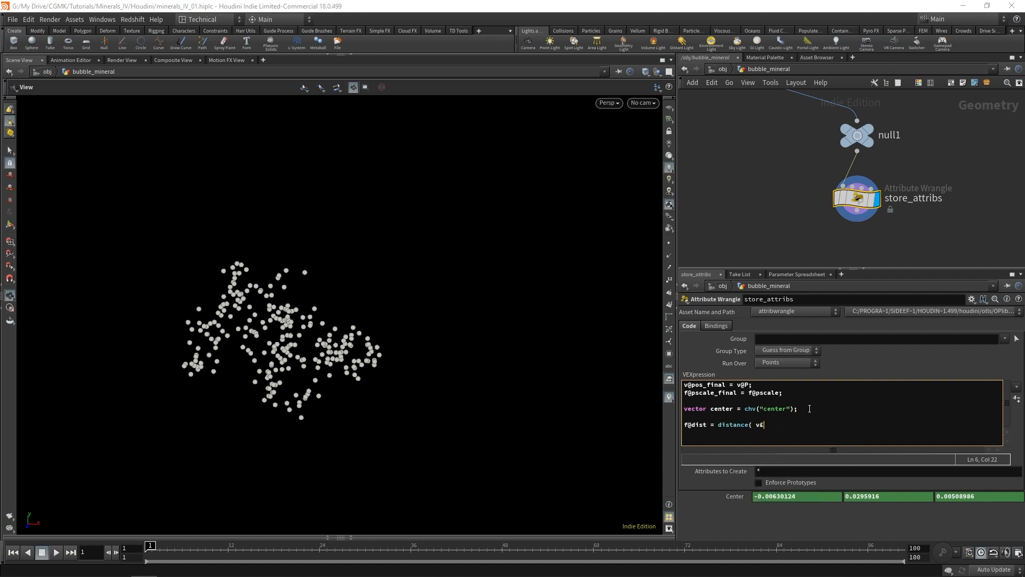
text(@P, center);)
click(352, 534)
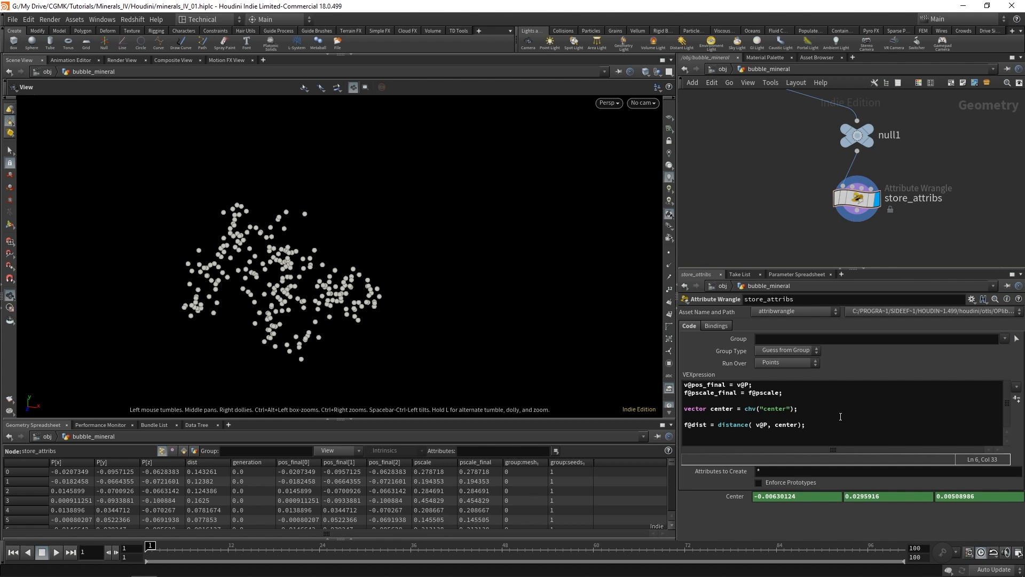
Add the line f@pscale = 0; to the store_attribs code and apply it
key(Return)
key(Return)
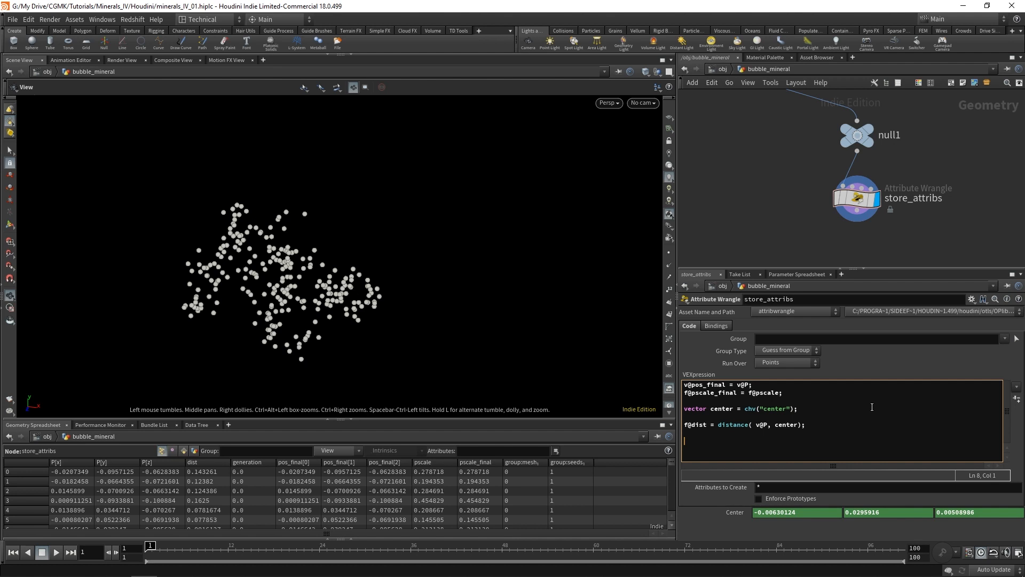
text(f@p)
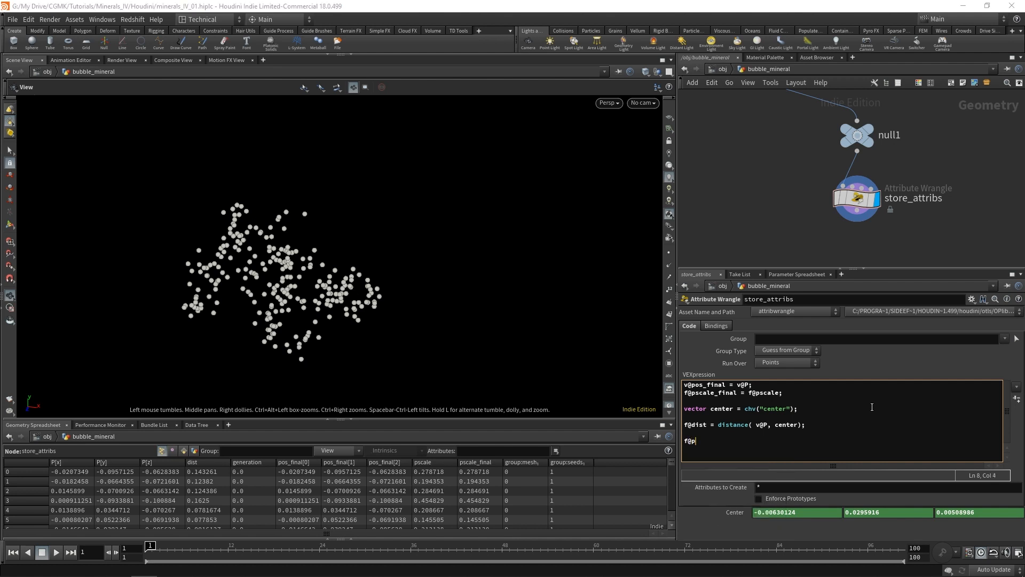
text(scale = 0;)
key(Return)
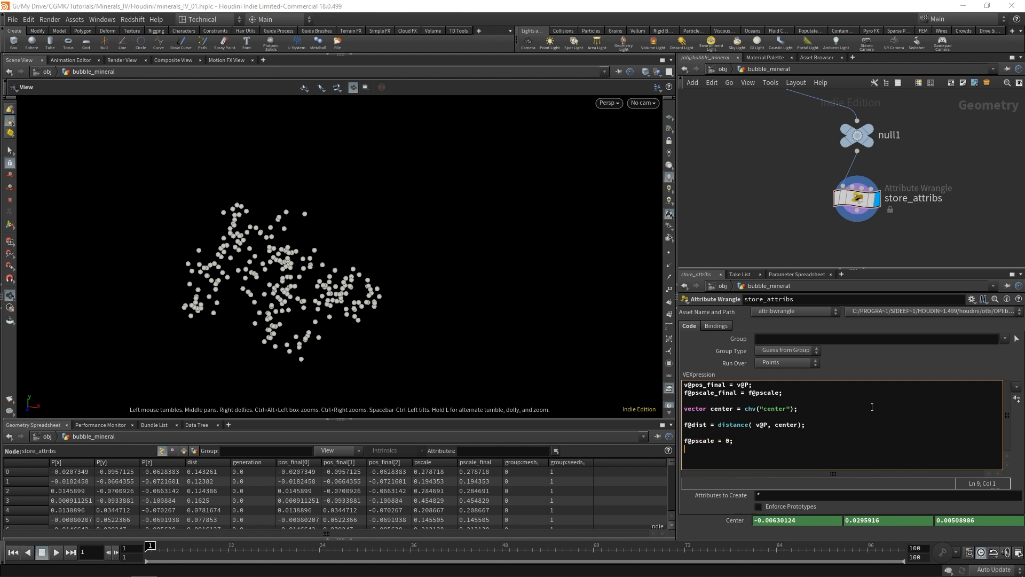
click(850, 203)
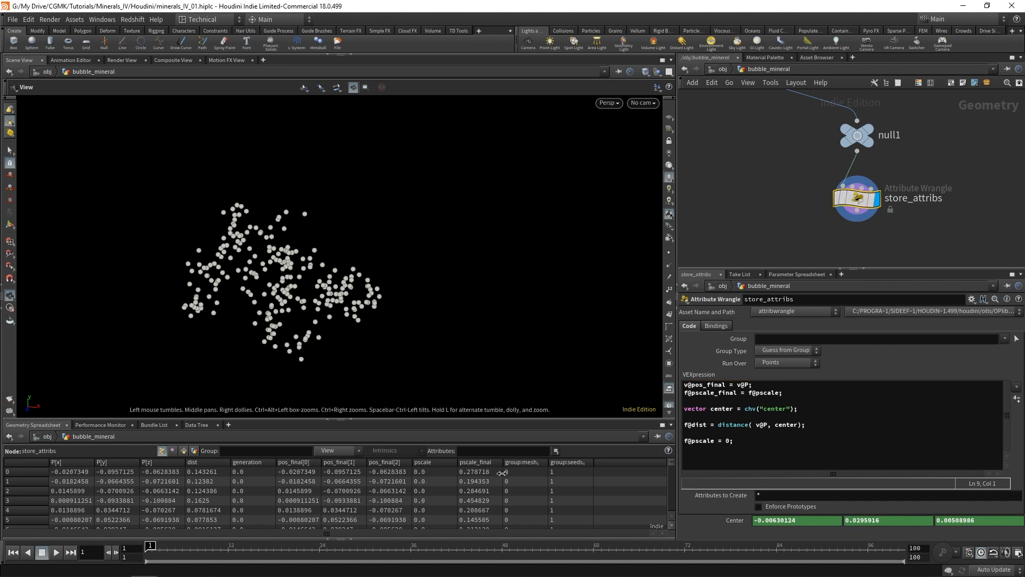
Add the line v@P = center; to the store_attribs code, apply it, and collapse the Geometry Spreadsheet
click(759, 443)
key(Return)
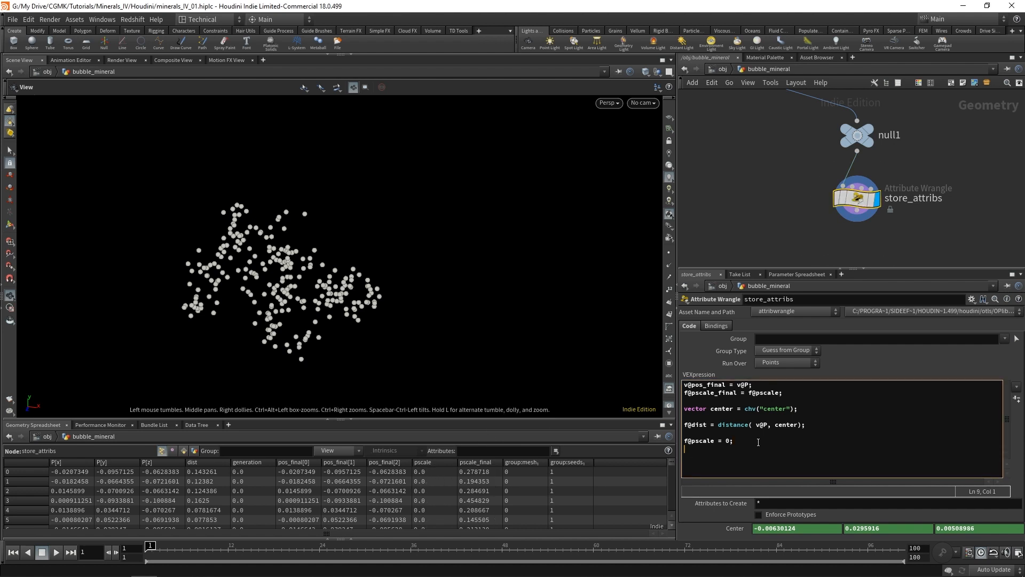
text(v@P)
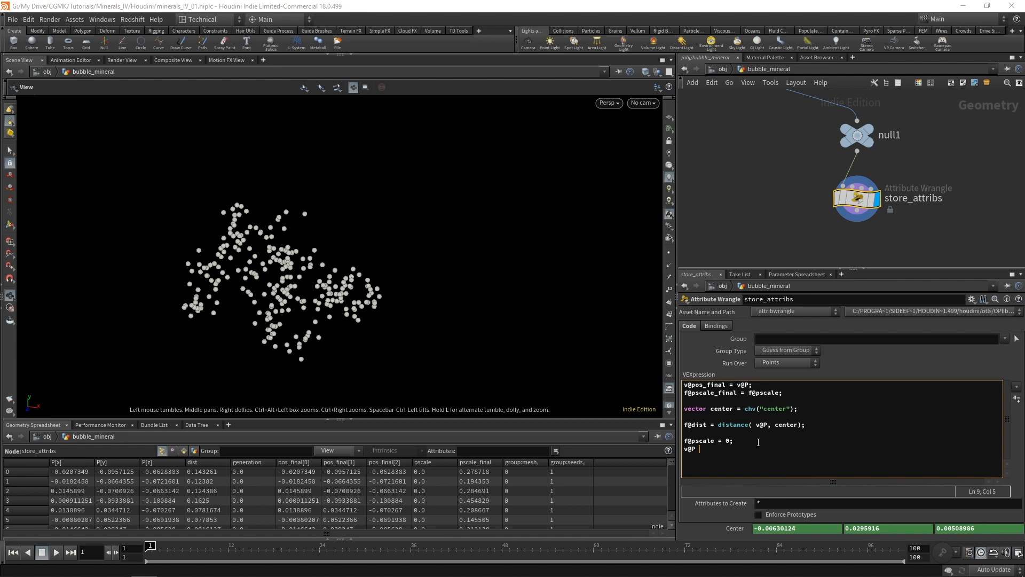
text( = center;)
click(1008, 205)
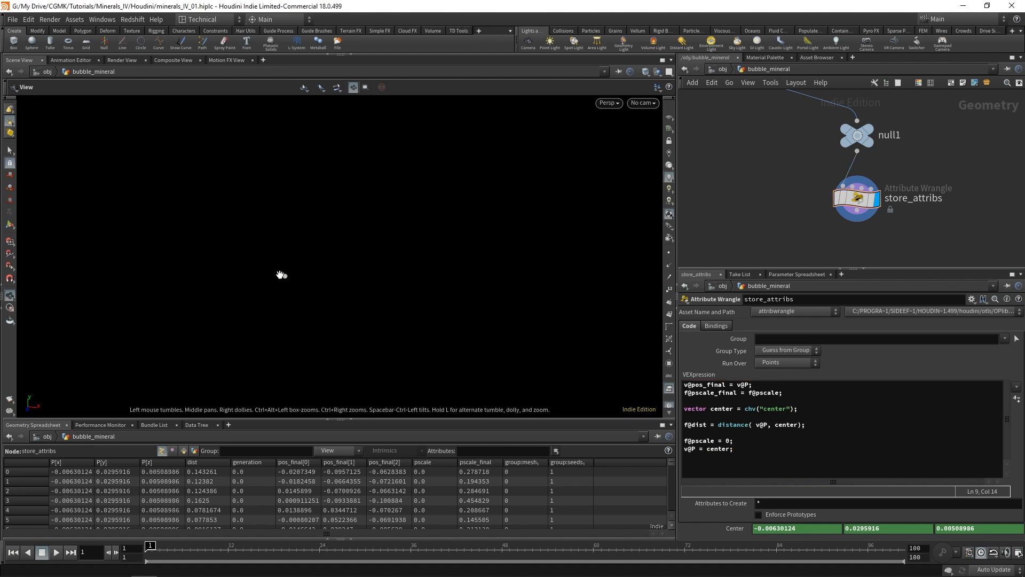
click(351, 420)
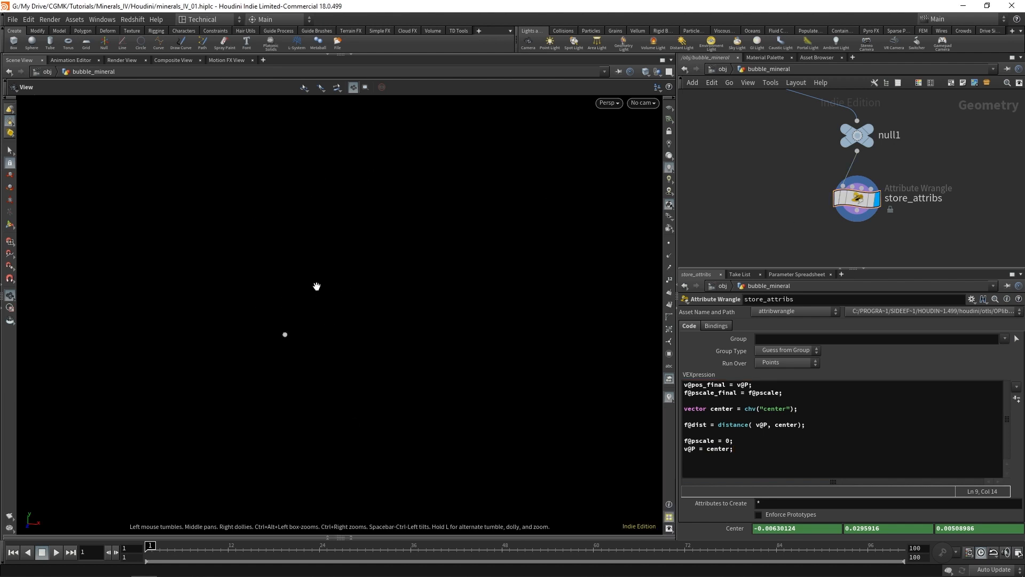
Add a Point Wrangle below store_attribs and connect the output of store_attribs to its first input
middle_drag(909, 224, 864, 211)
drag(818, 188, 819, 182)
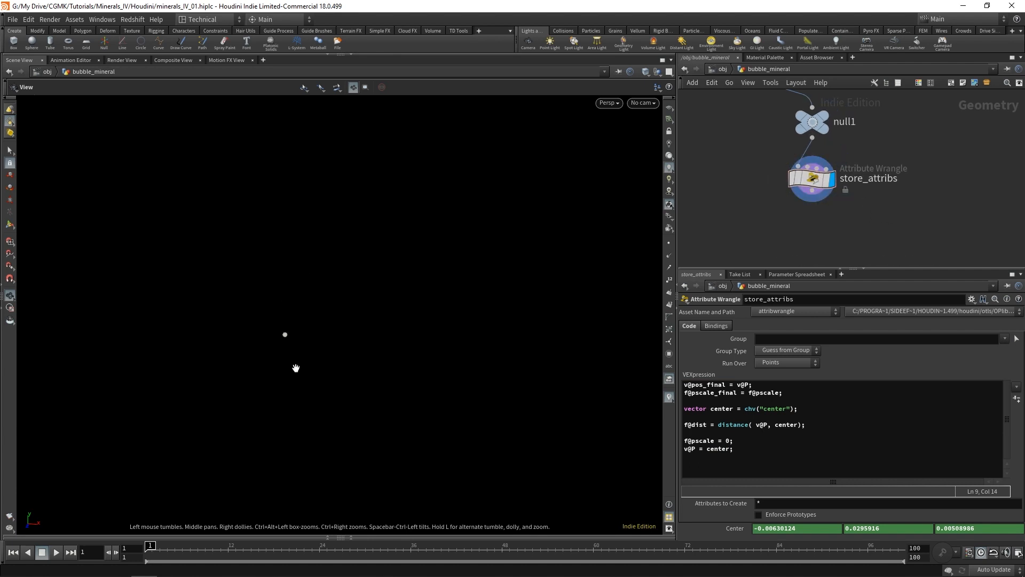
middle_drag(808, 245, 814, 223)
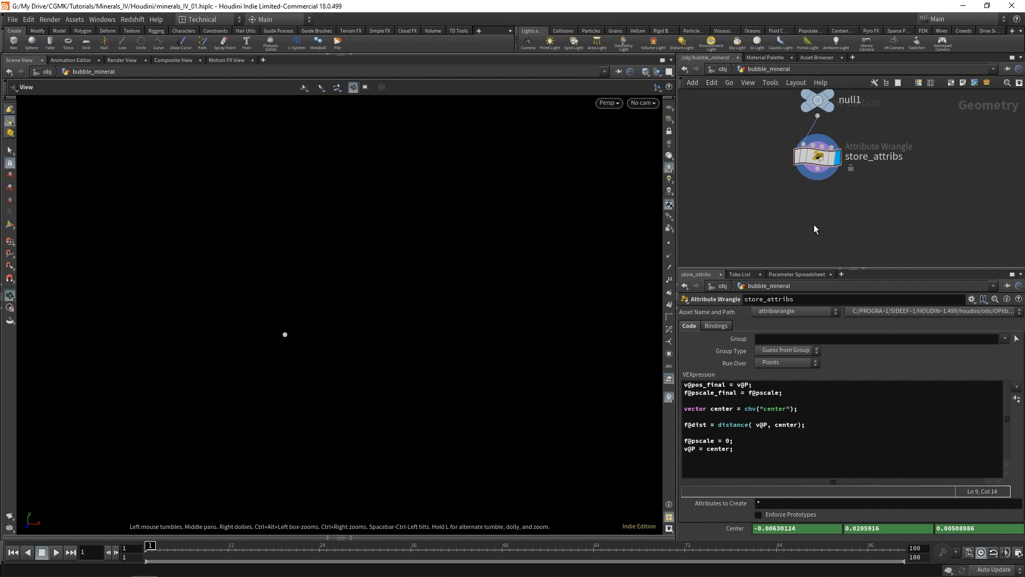
middle_drag(812, 216, 817, 209)
key(Tab)
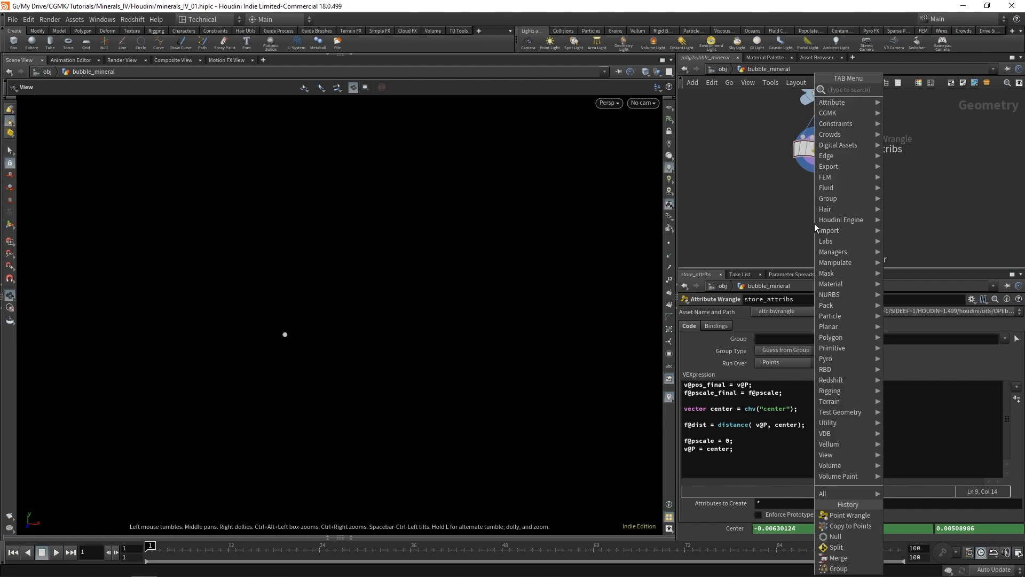
text(pwrang)
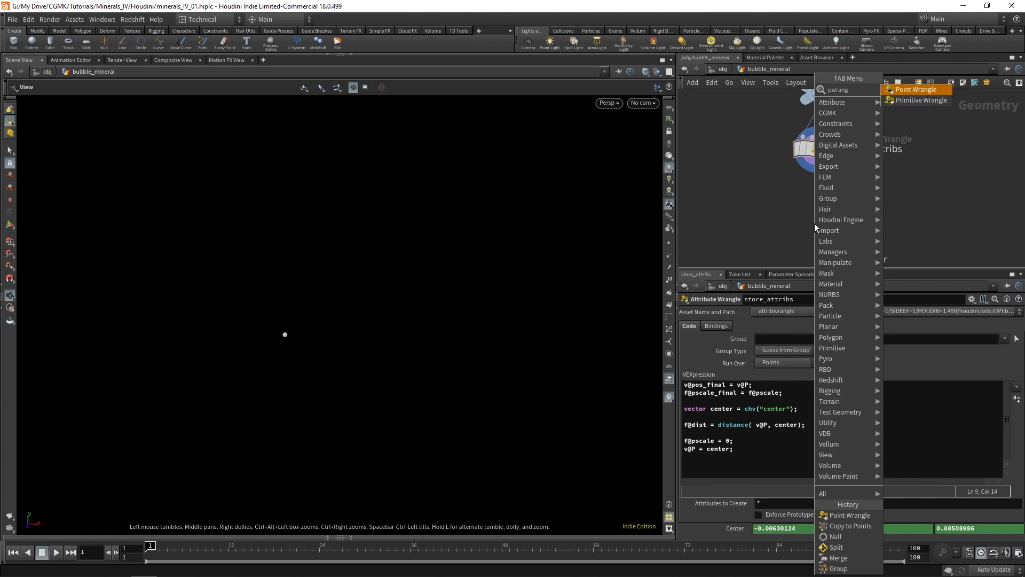
key(Return)
key(Return)
click(817, 162)
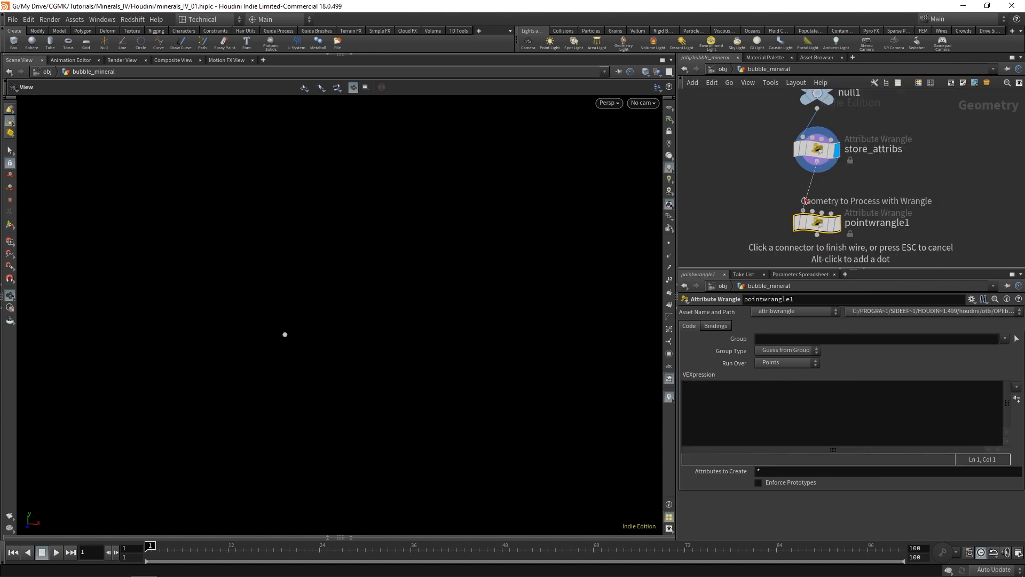
click(805, 200)
Rename the new point wrangle to morph and set its display flag
double_click(876, 222)
text(morp)
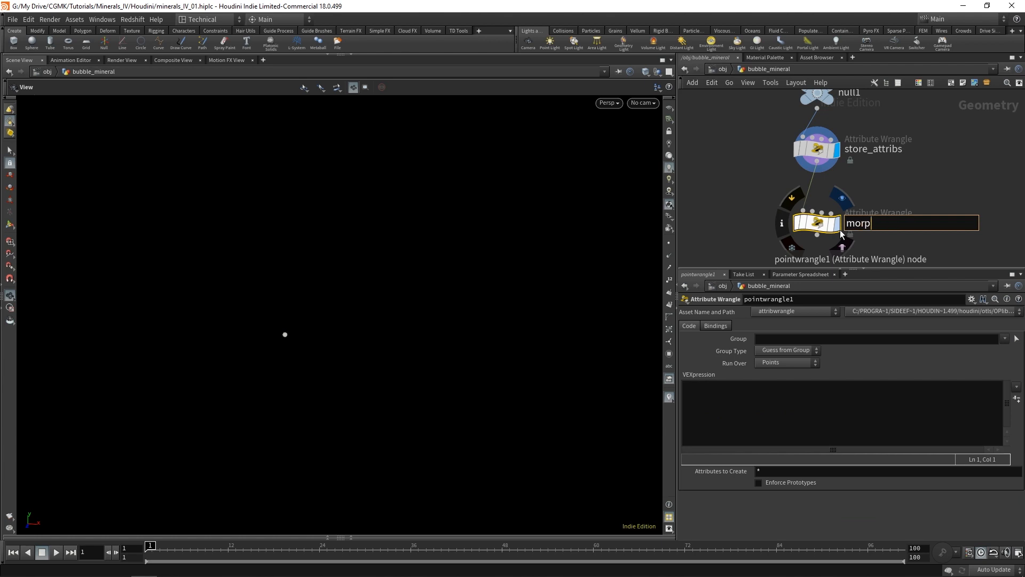
text(h)
key(Return)
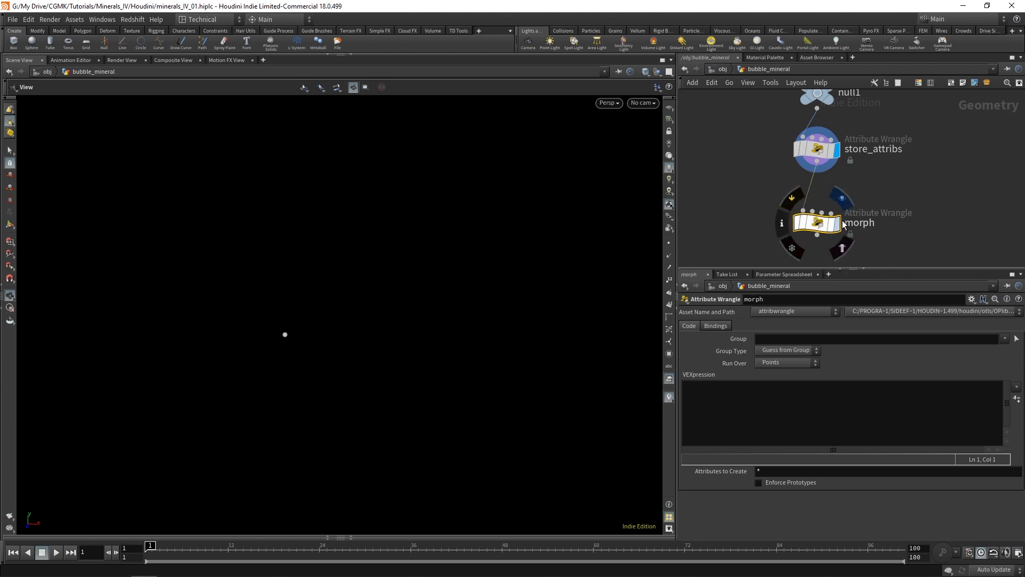
click(838, 223)
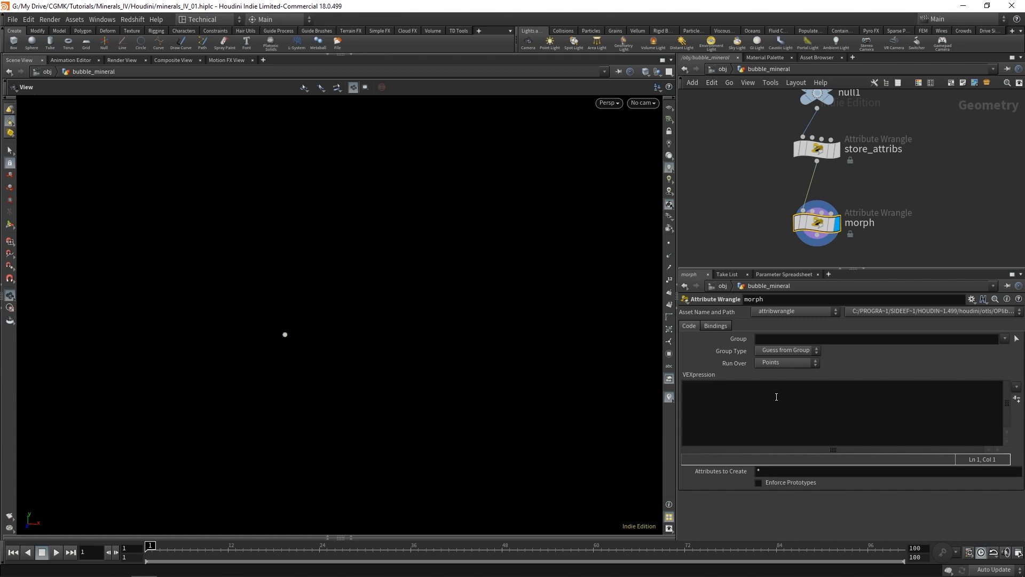
click(781, 394)
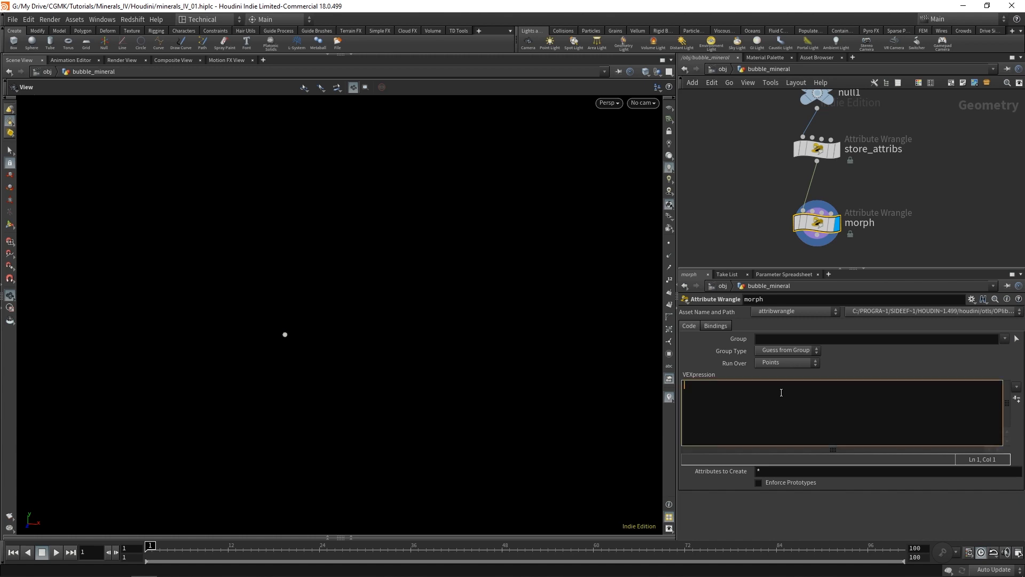
text(f@morp)
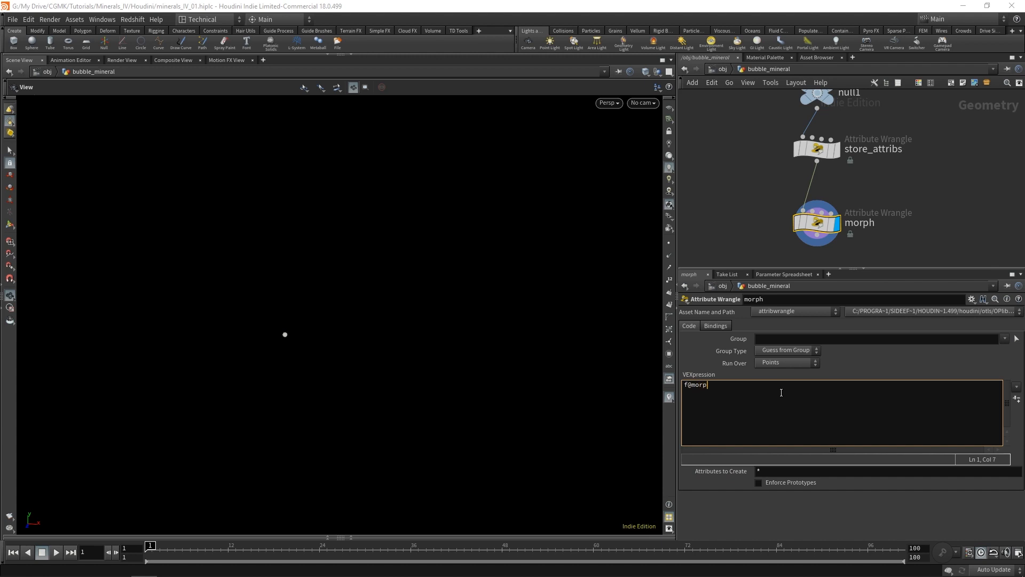
text(h =)
text(chramp()
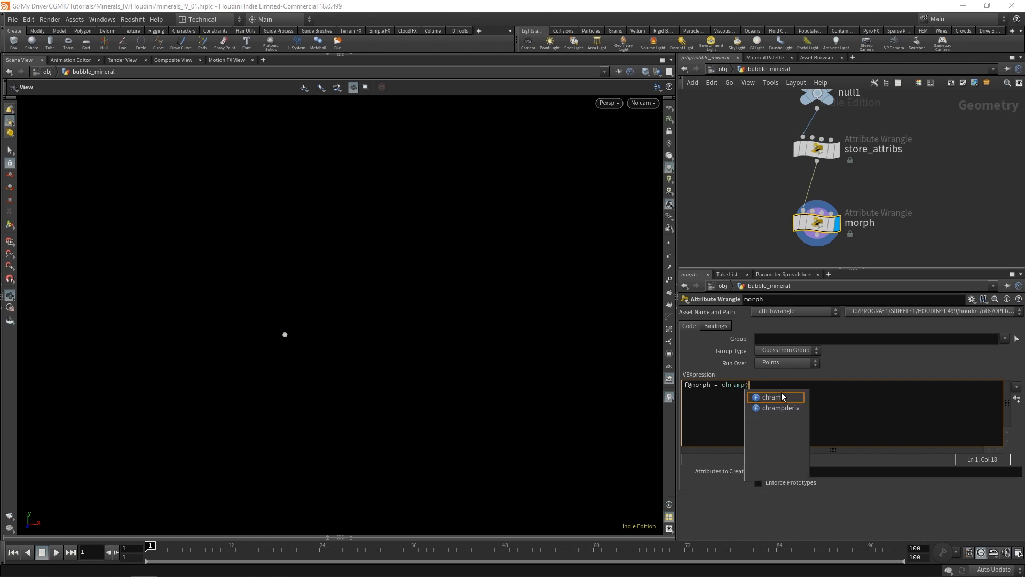
text("morph_ramp#)
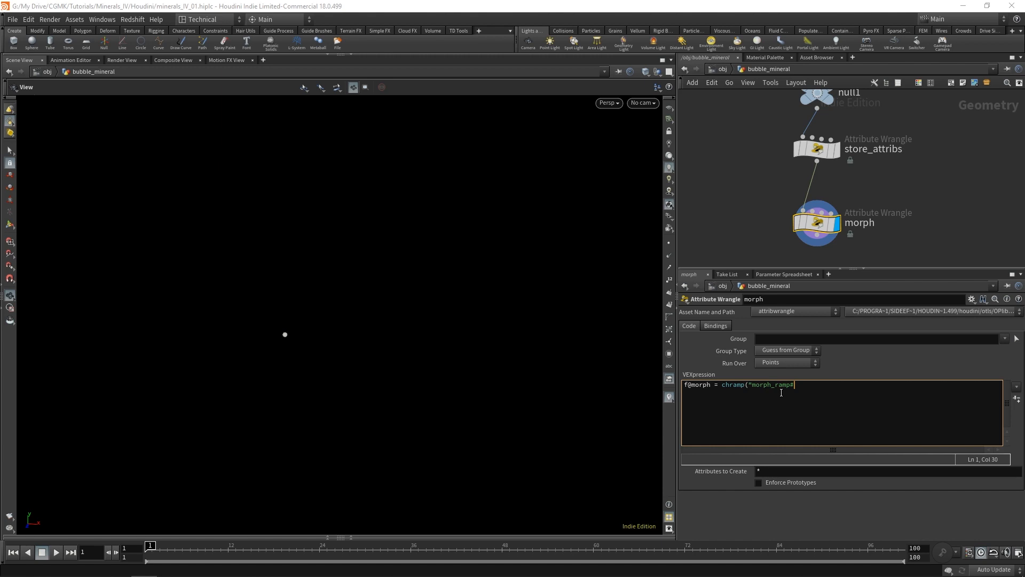
key(BackSpace)
text(",)
drag(677, 208, 599, 221)
click(731, 390)
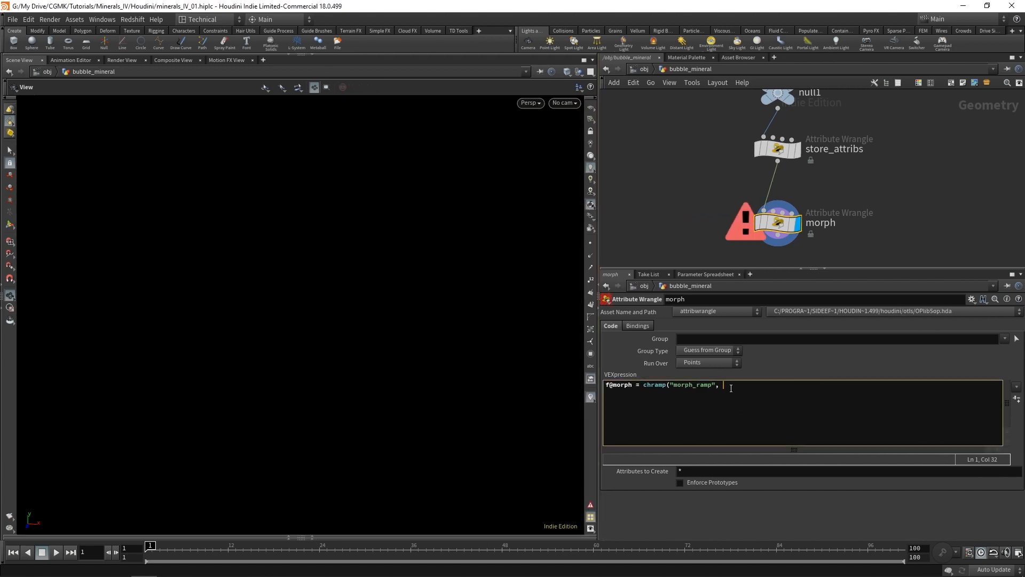
text(@Time)
click(724, 384)
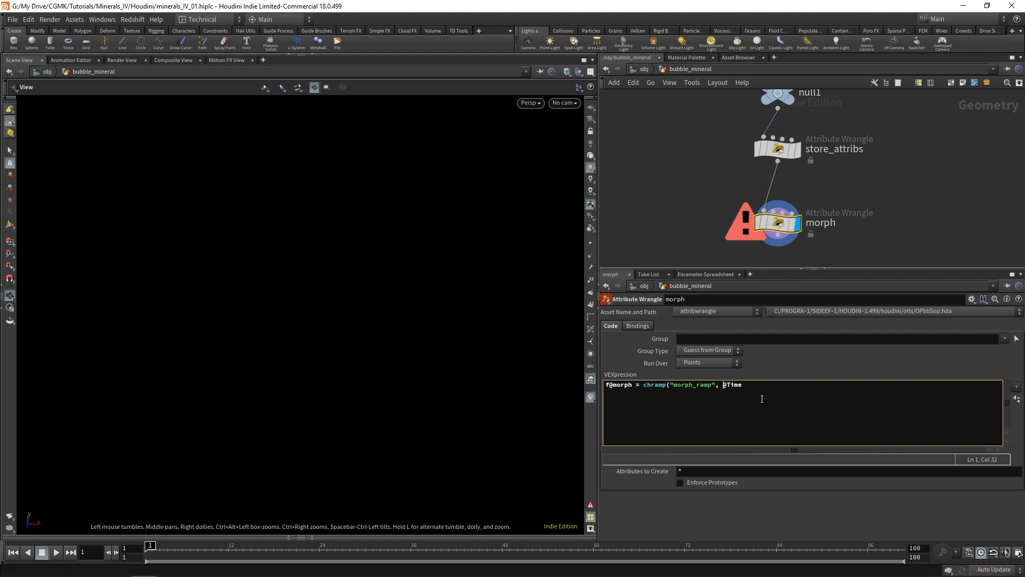
text(clampe)
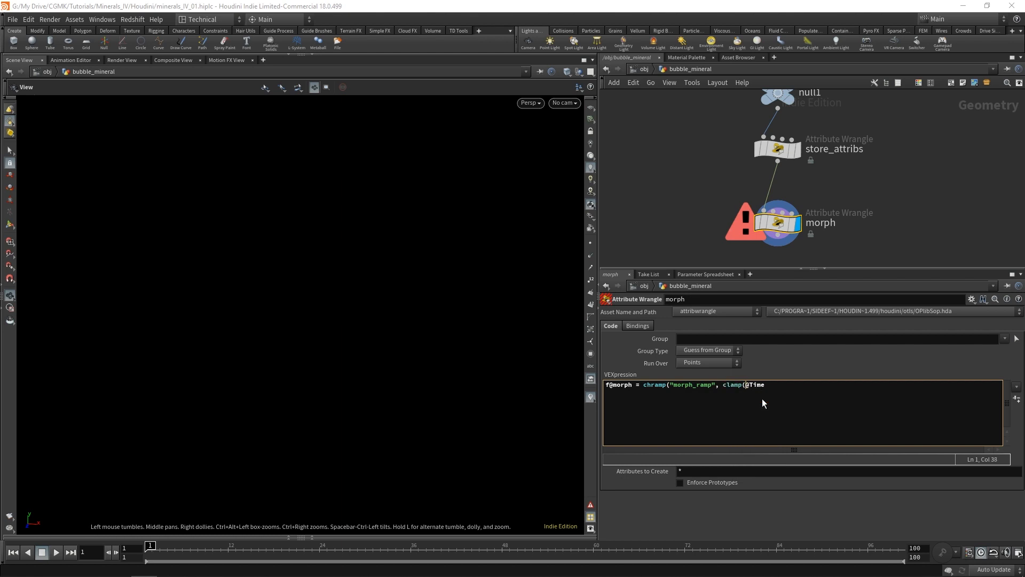
click(769, 385)
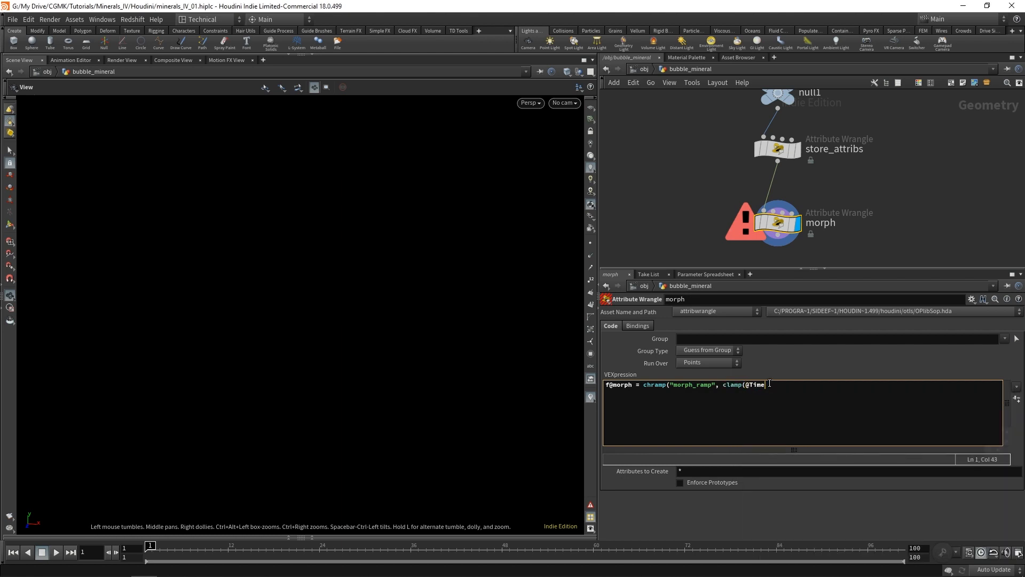
text(, 0,1));)
click(1016, 399)
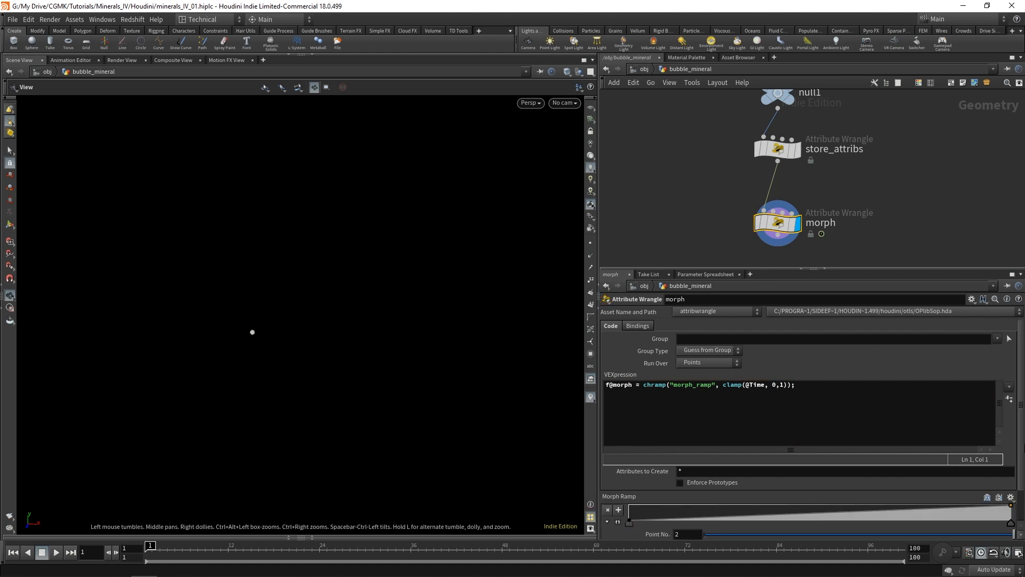
Expand the Morph Ramp parameter into its large graph display
drag(1021, 427, 1021, 443)
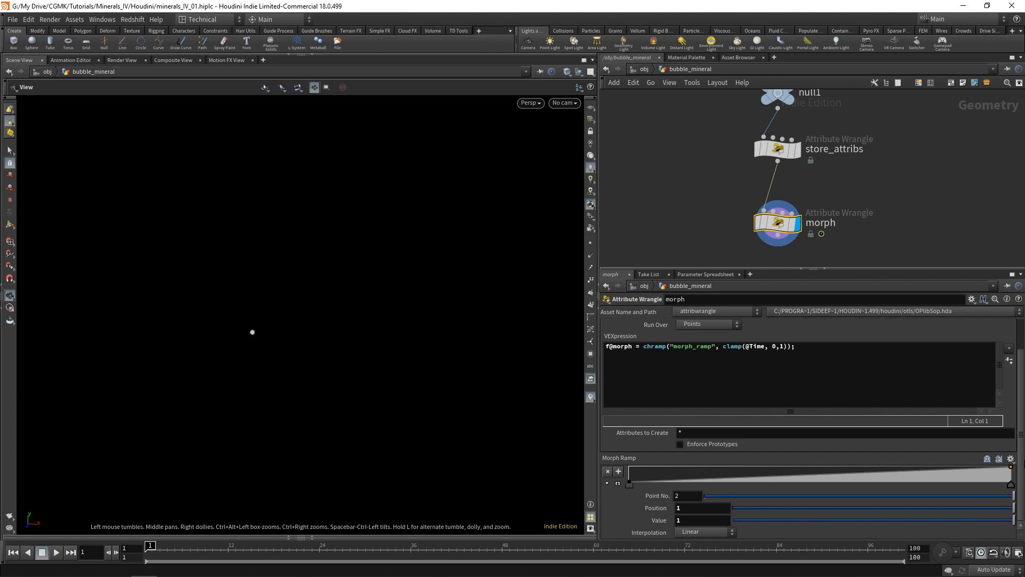
click(618, 485)
drag(1023, 434, 1024, 381)
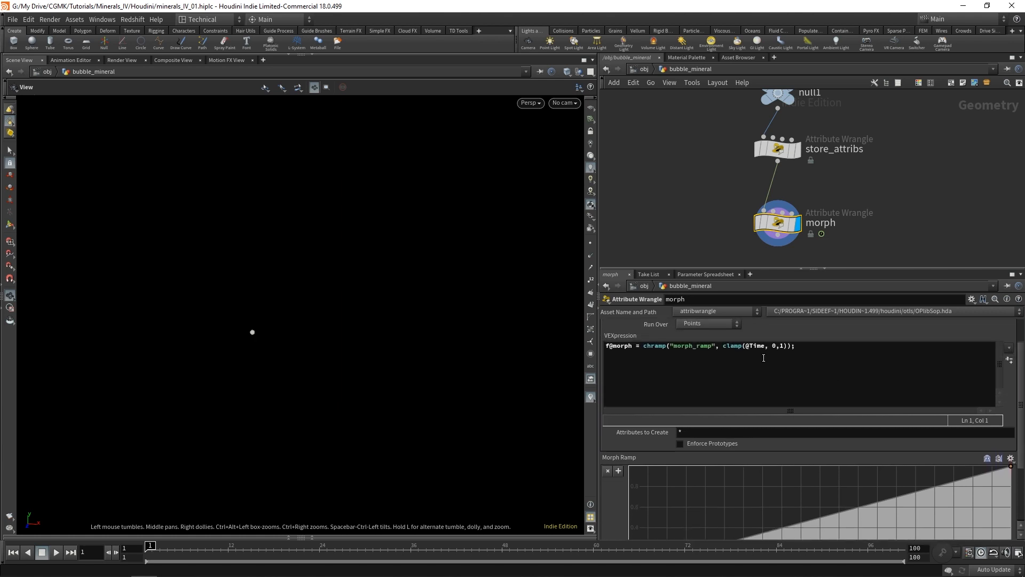
Add the line v@P = lerp(v@P, v@pos_final, f@morph); two lines below the f@morph statement in the morph wrangle
click(799, 347)
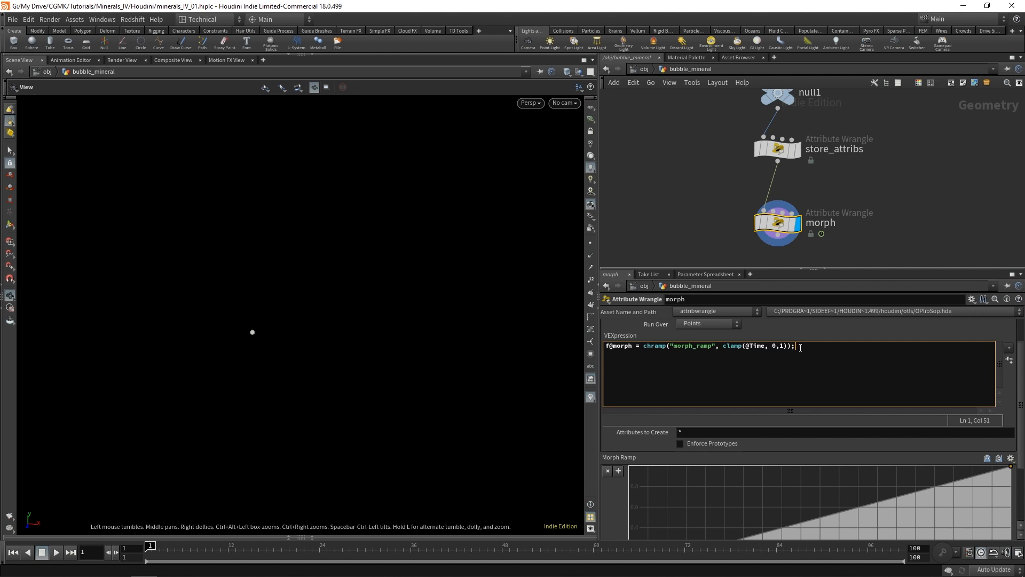
drag(801, 347, 604, 351)
click(801, 358)
key(Return)
text(lerp)
key(BackSpace)
key(BackSpace)
key(BackSpace)
key(BackSpace)
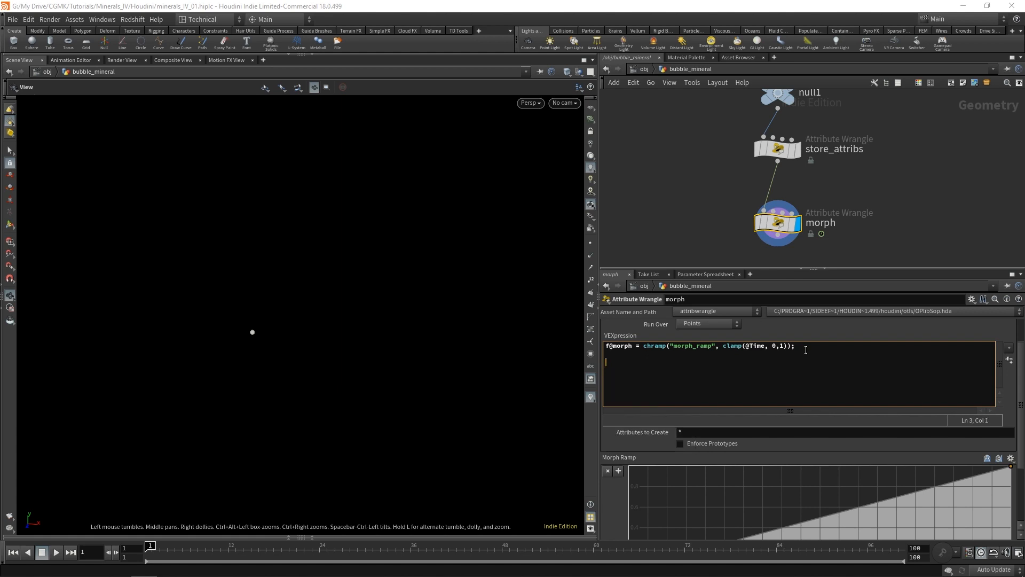
text(v@P = lerp()
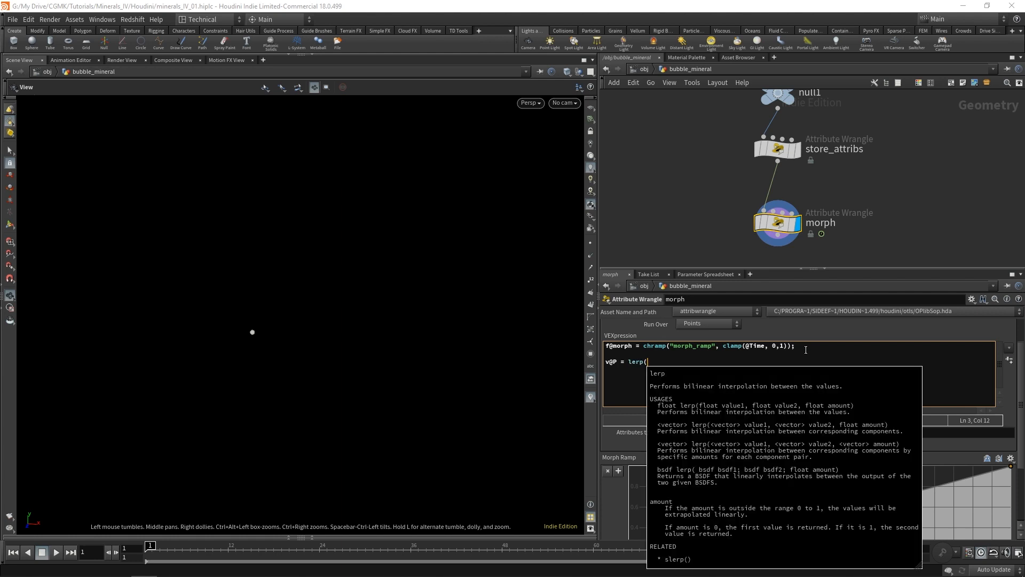
text(v@P)
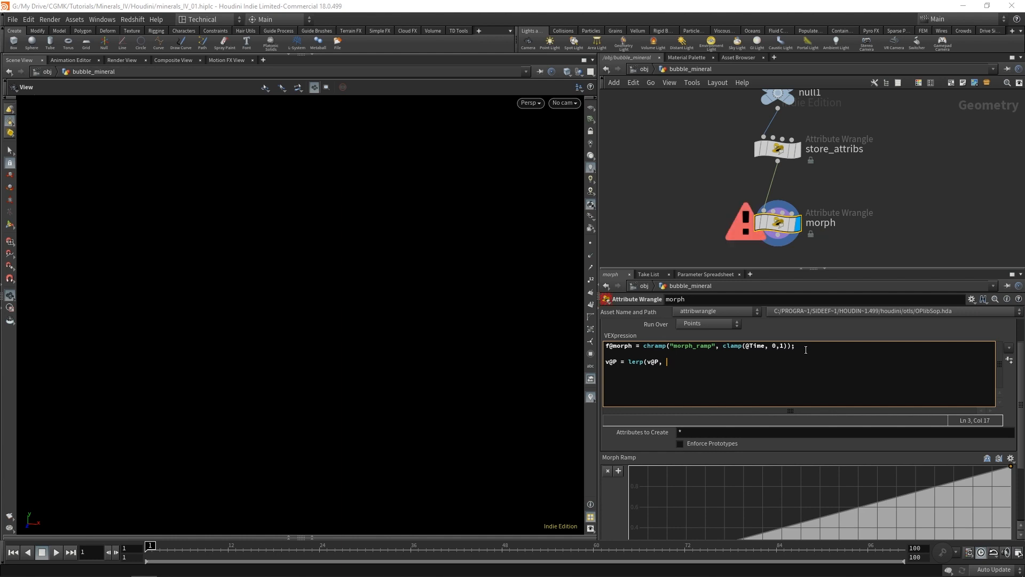
text(, v@pos_final, f@morph);)
click(979, 209)
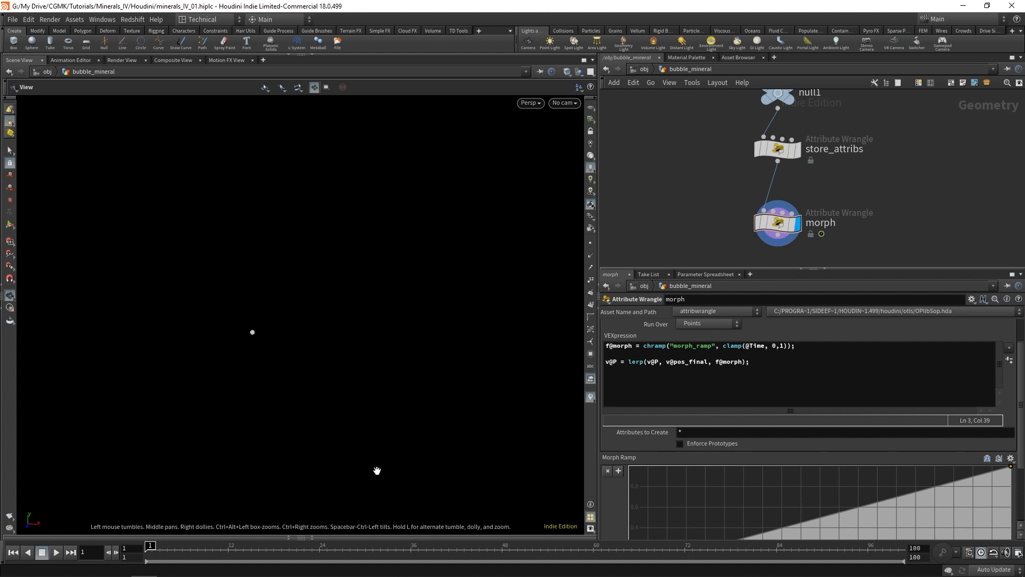
Play the timeline to preview the points growing outward, and return to the first frame
mouse_move(151, 546)
mouse_down()
mouse_move(350, 554)
mouse_move(273, 557)
mouse_move(146, 552)
mouse_move(382, 546)
mouse_move(149, 546)
mouse_move(332, 536)
mouse_move(207, 558)
mouse_move(326, 558)
mouse_move(148, 558)
mouse_up()
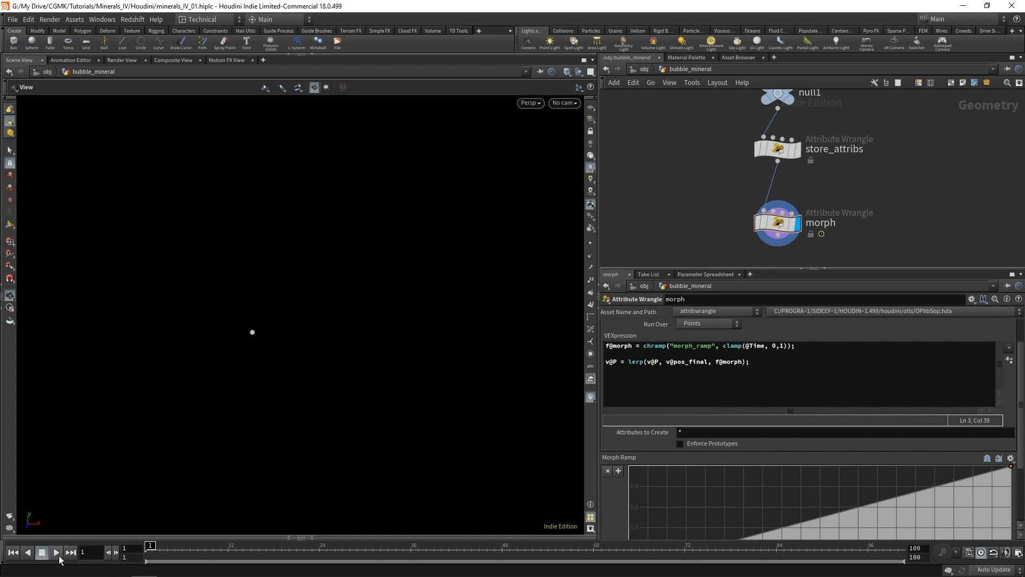
click(57, 554)
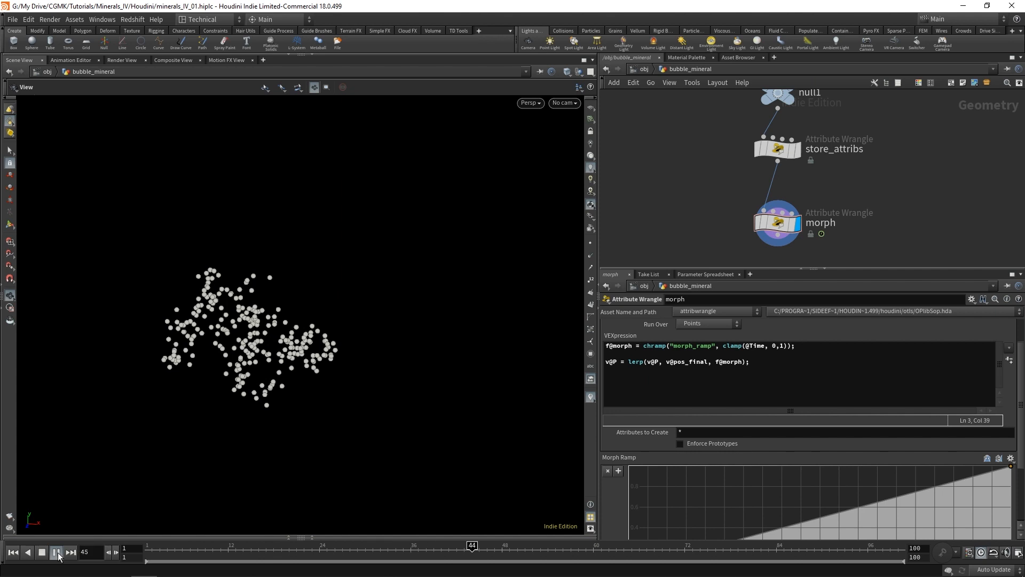
click(13, 552)
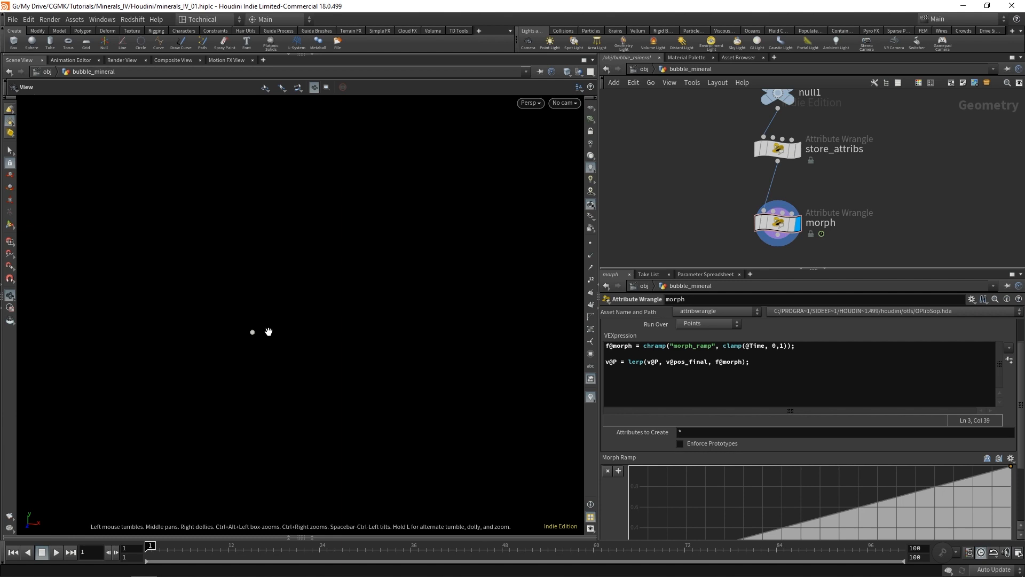
click(766, 347)
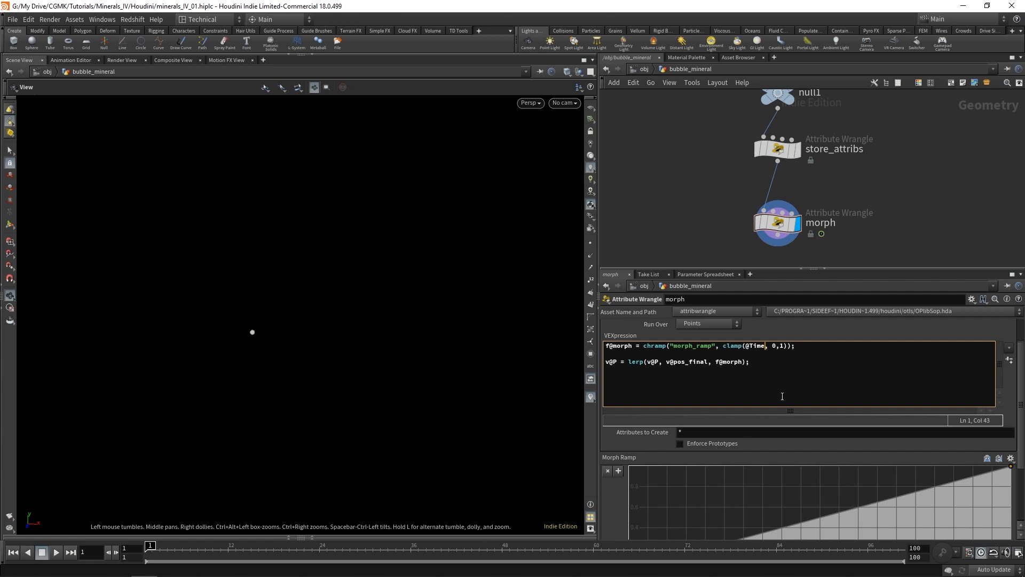
text(*ch)
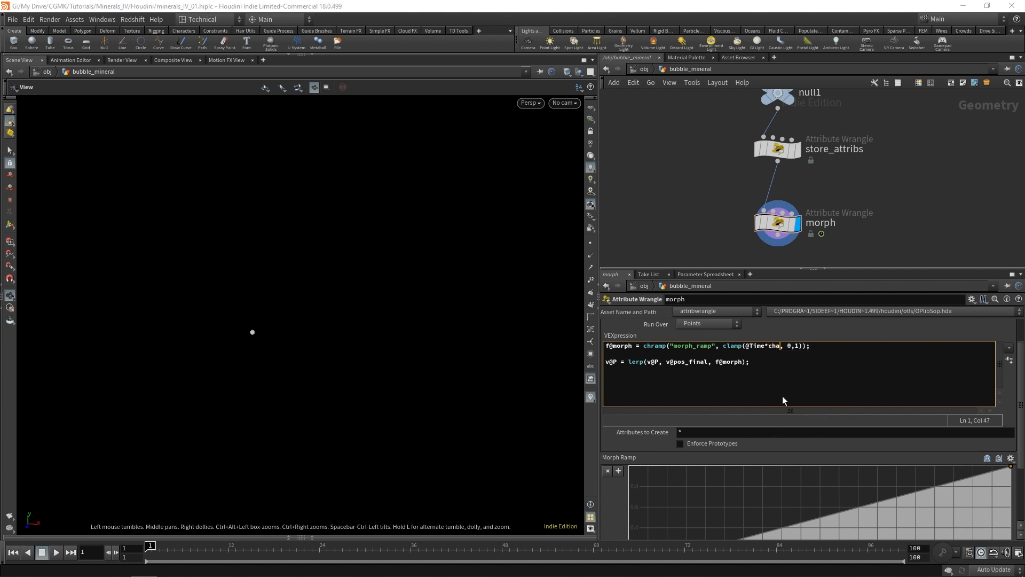
text(f("speed"))
click(1009, 360)
scroll(716, 513, down, 1)
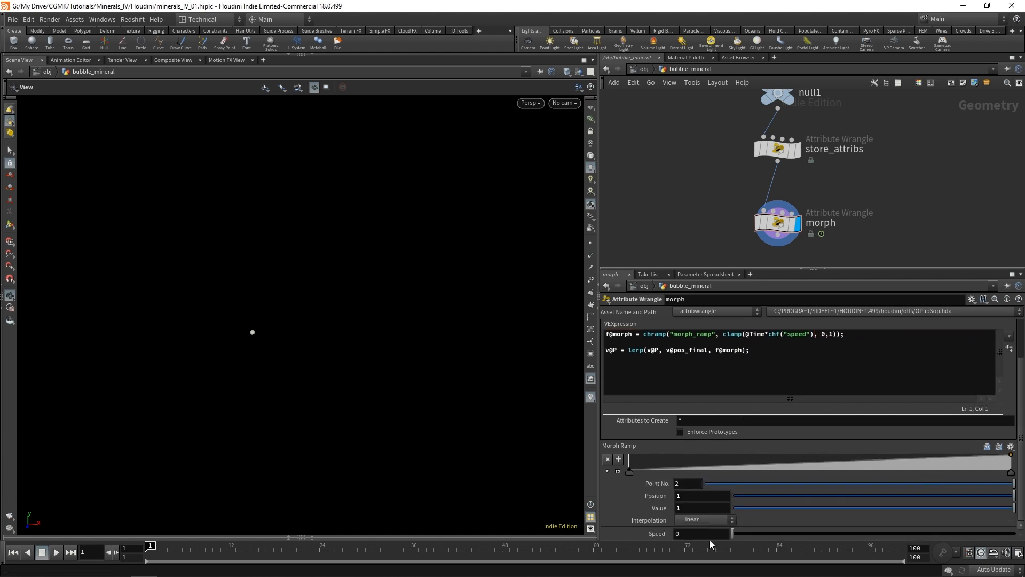
Set the Speed to 0.1, play the growth, and return to the first frame
text(.1)
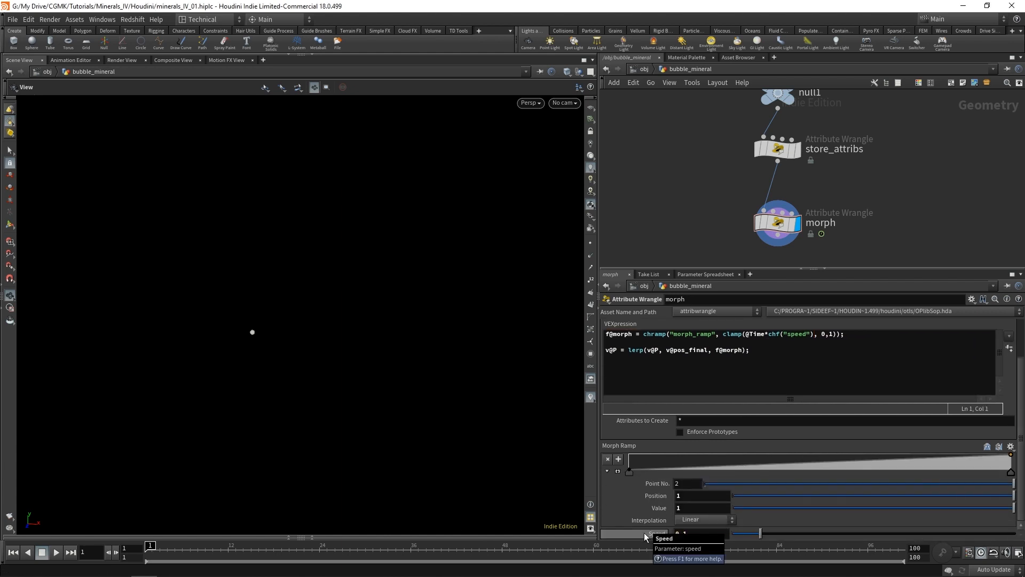
key(Return)
click(56, 553)
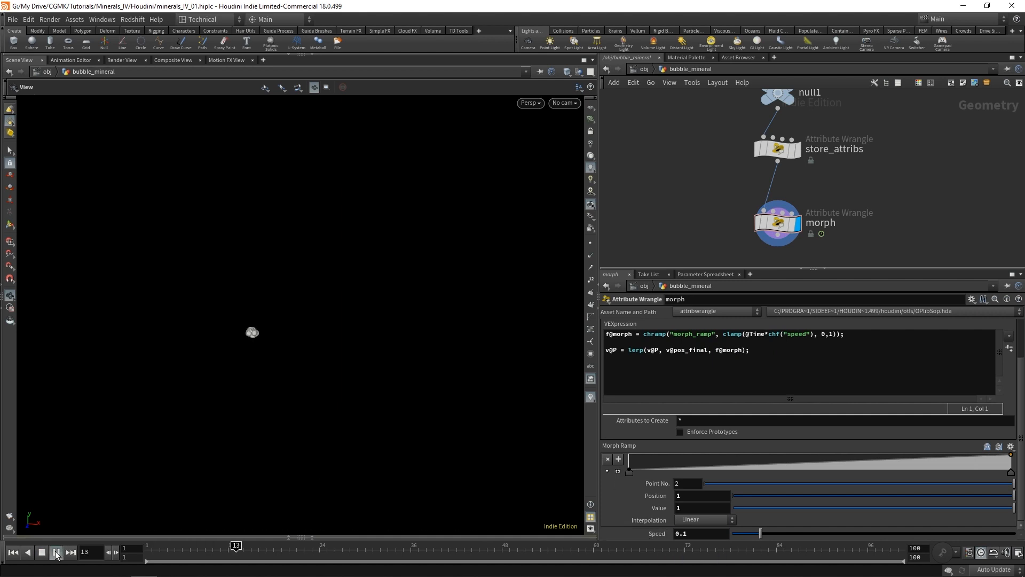
click(42, 552)
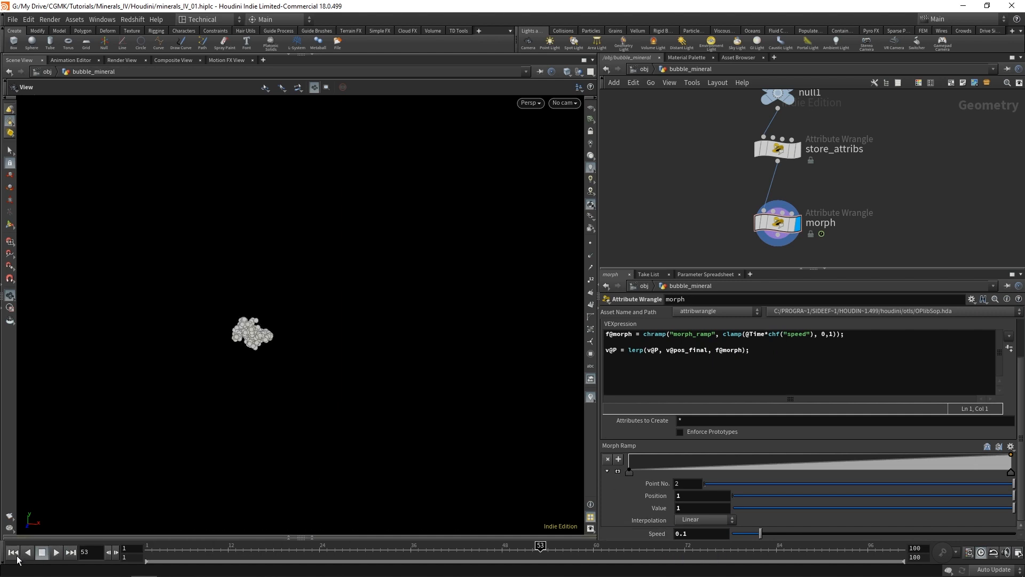
click(12, 552)
Set the Speed to 10 and scrub the opening frames of the growth
double_click(700, 533)
text(10)
key(Return)
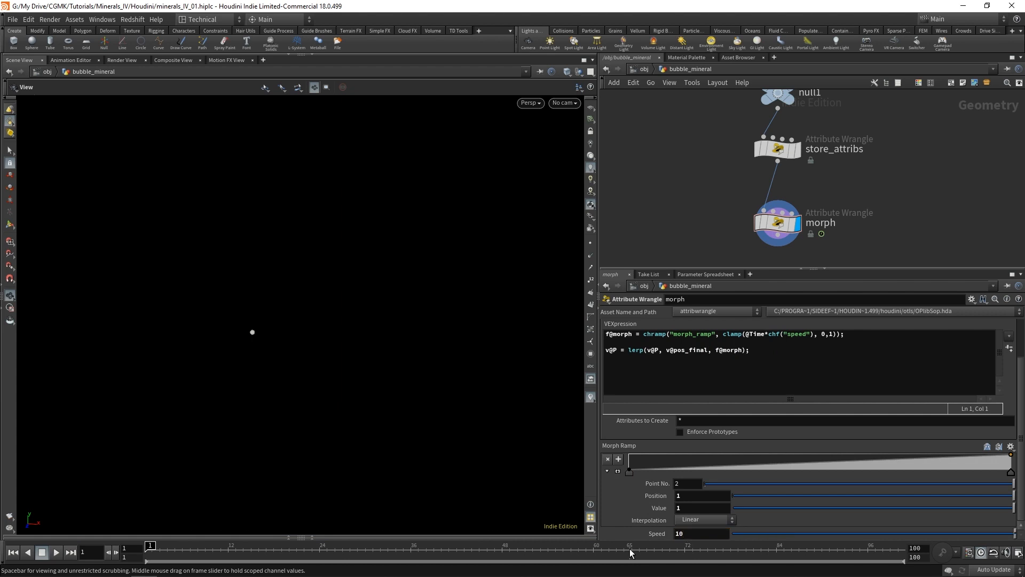
mouse_move(150, 549)
mouse_down()
mouse_move(219, 550)
mouse_move(150, 550)
mouse_up()
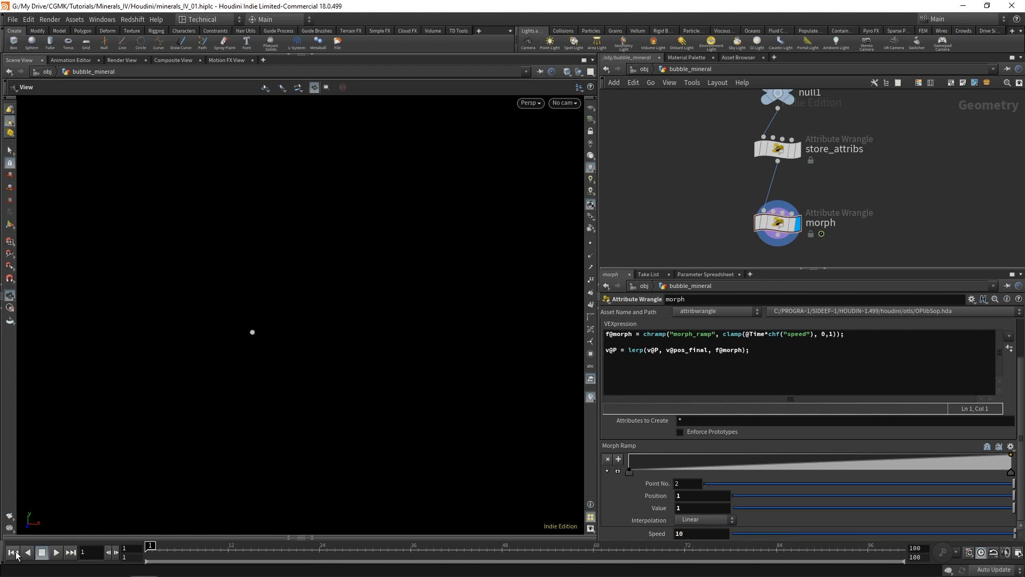
Set the Speed to 1 and move the morph node slightly closer to store_attribs
drag(769, 222, 769, 213)
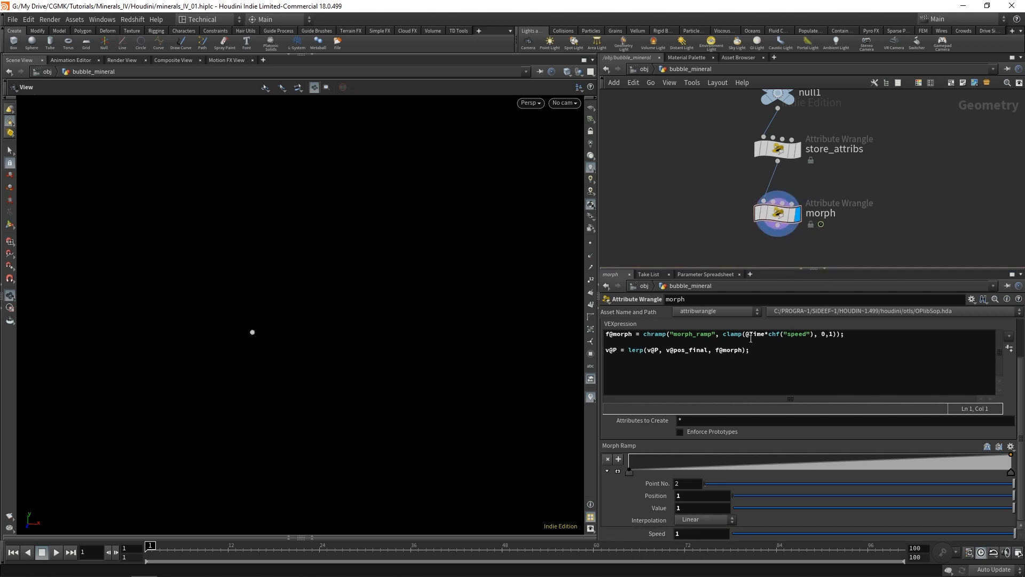
mouse_move(154, 551)
mouse_down()
mouse_move(287, 565)
mouse_move(152, 556)
mouse_move(353, 550)
mouse_move(143, 552)
mouse_move(363, 553)
mouse_move(150, 552)
mouse_up()
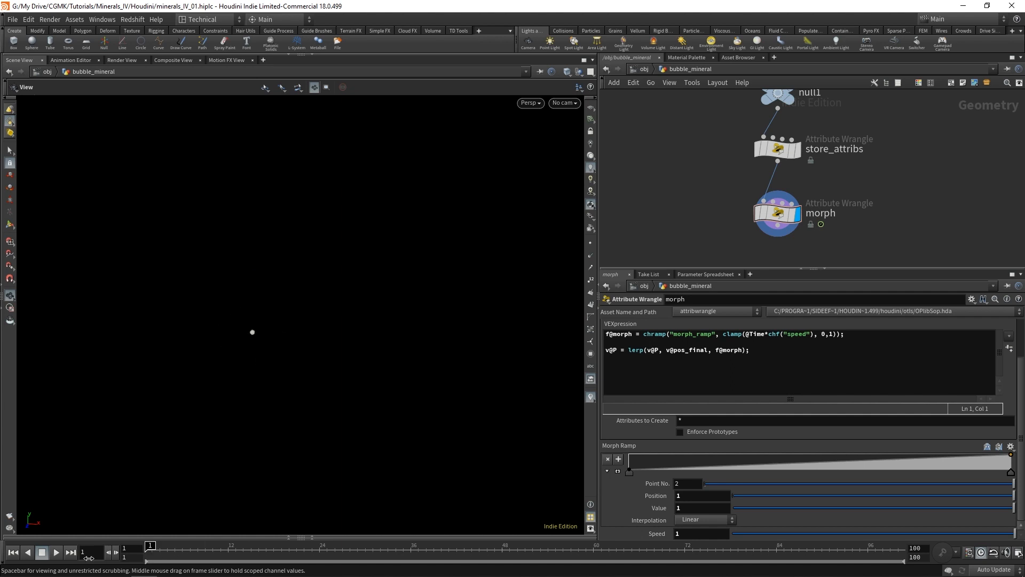
click(814, 335)
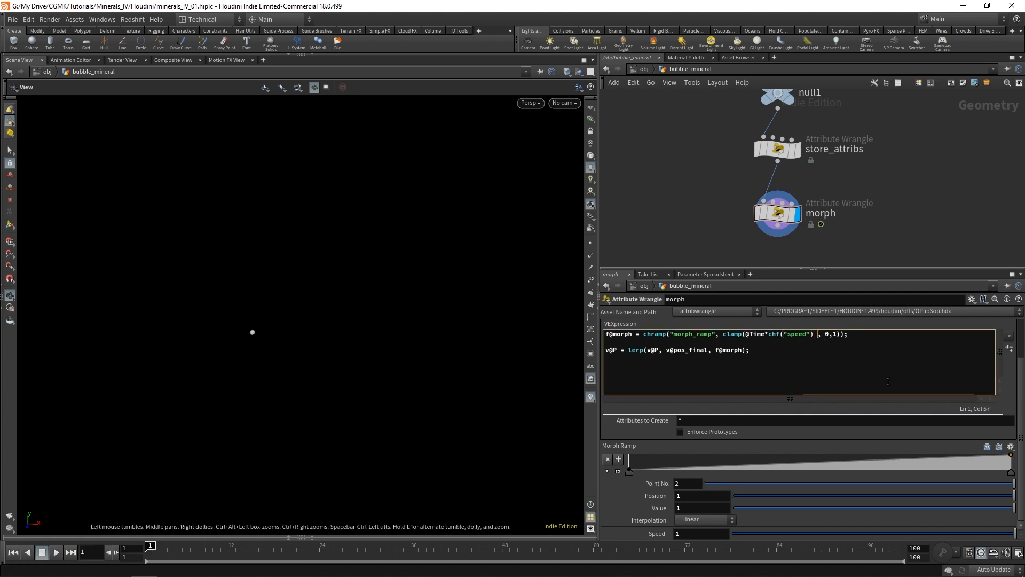
text(- ())
key(Left)
text(chf("off)
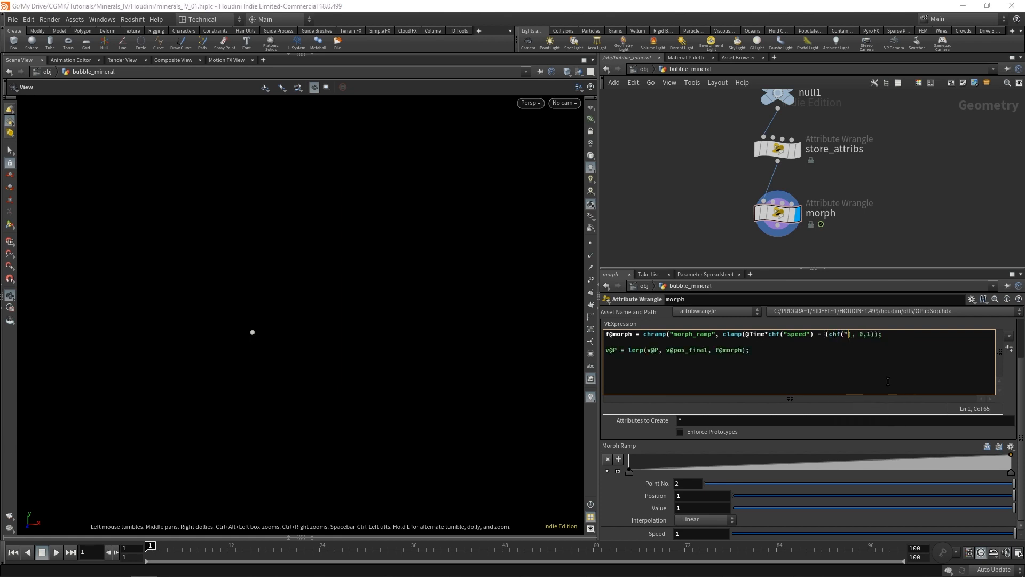
text(set")*@)
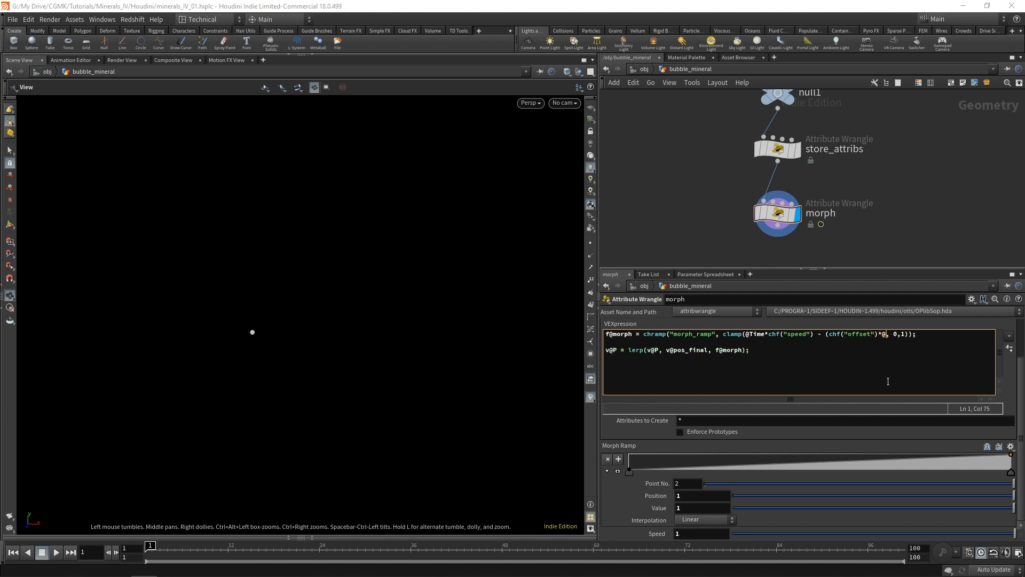
text(tnum))
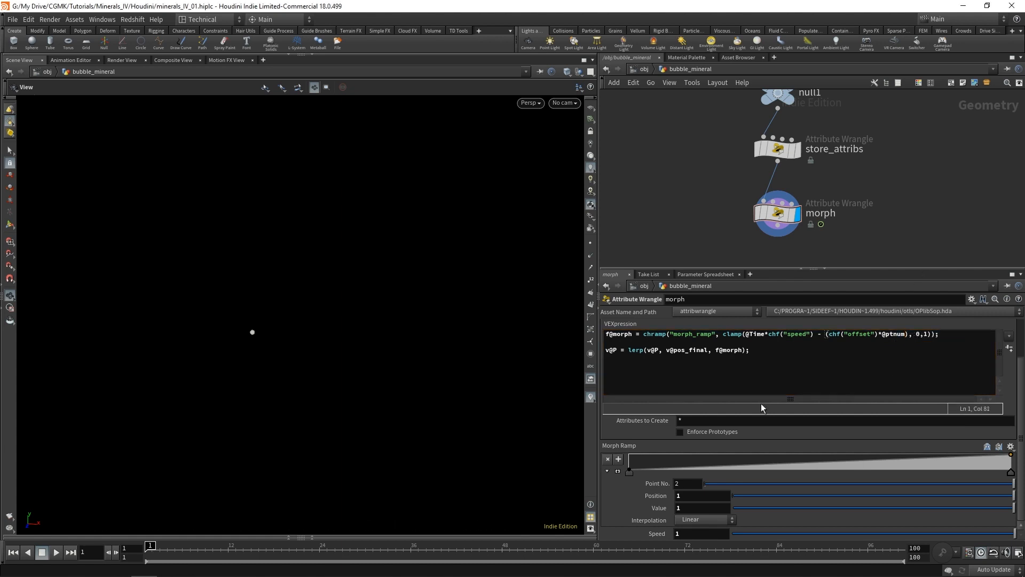
mouse_move(159, 550)
mouse_down()
mouse_move(235, 550)
mouse_move(150, 550)
mouse_up()
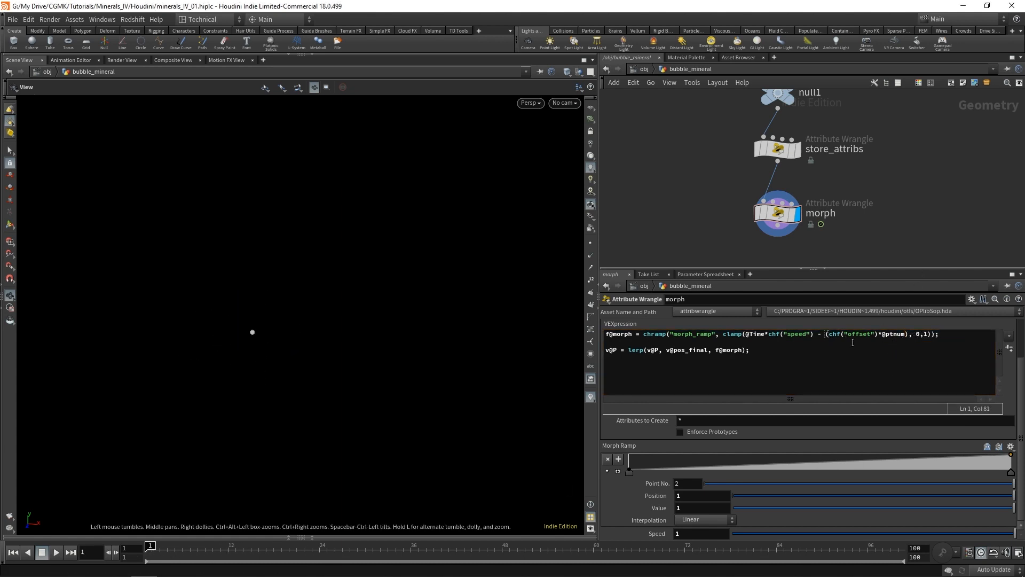
click(1010, 350)
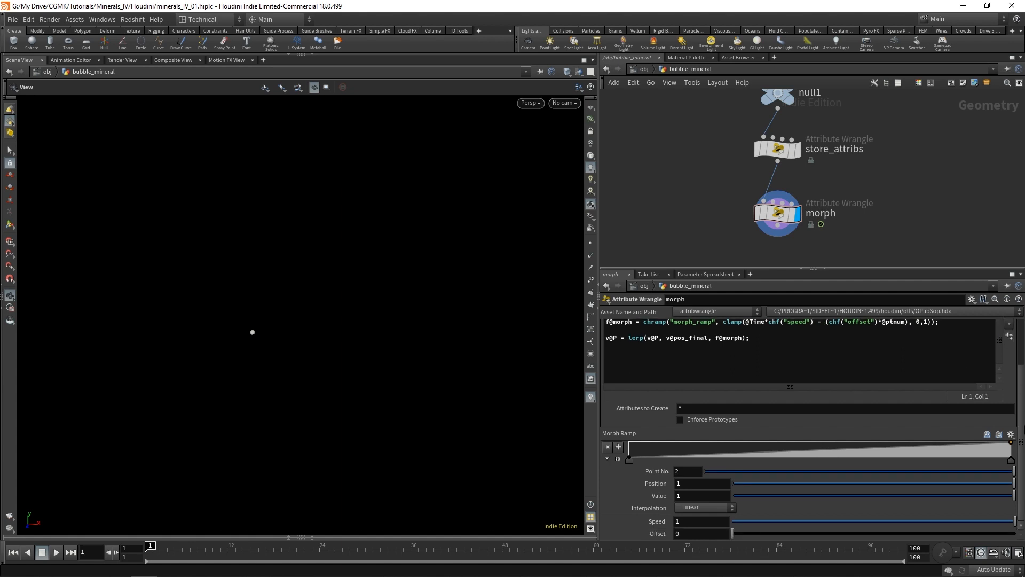
Set the Offset to 0.1 and play the staggered growth of the points
click(694, 534)
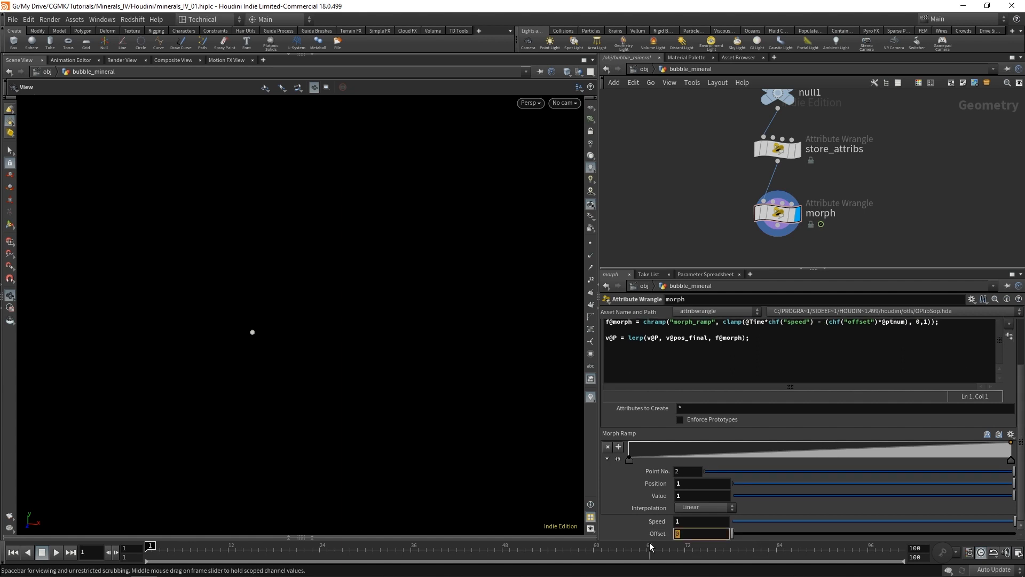
text(0.1)
key(Return)
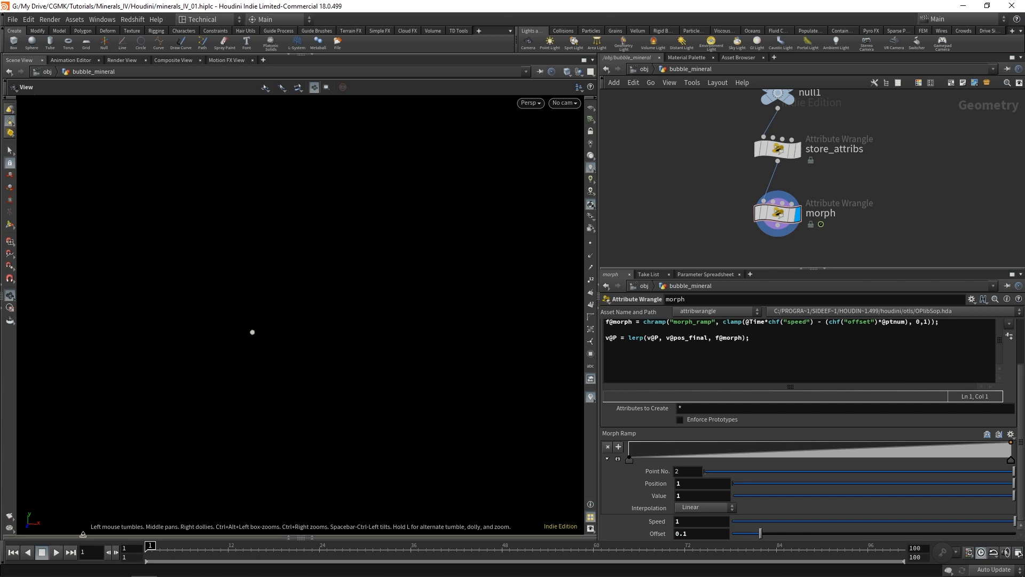
click(56, 553)
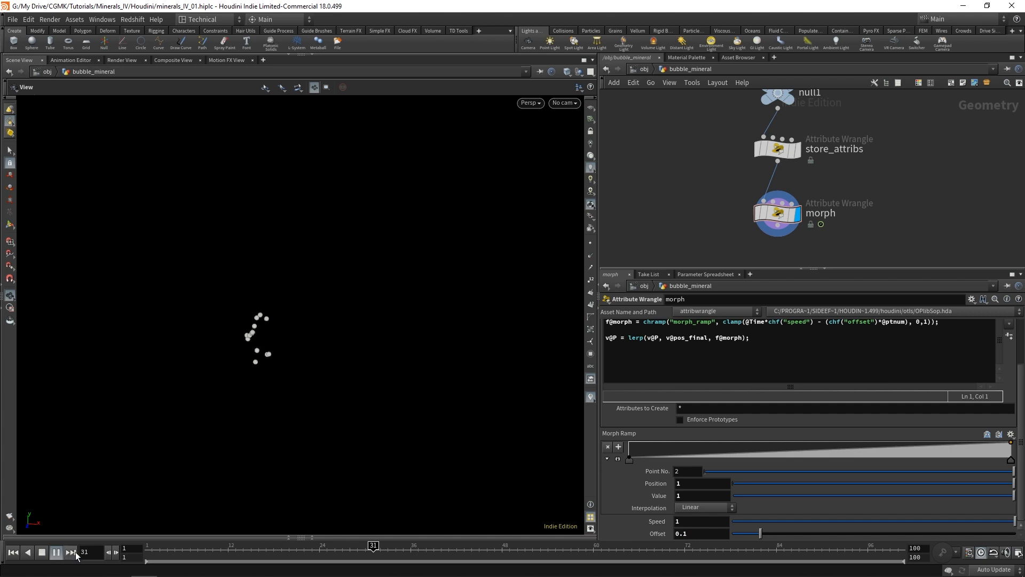
click(57, 551)
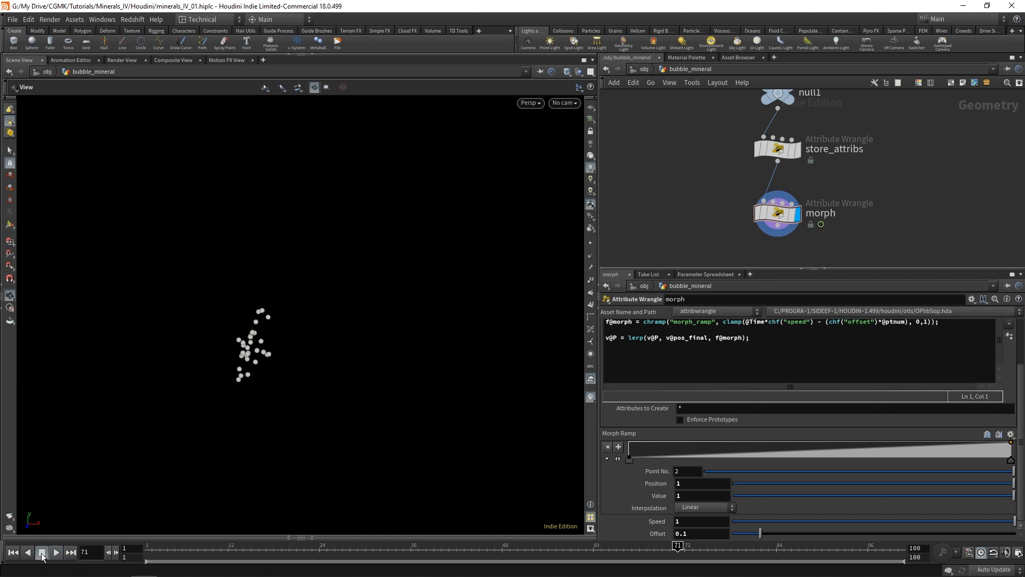
Set the Offset to 0.01 and play the growth from the first frame
click(13, 553)
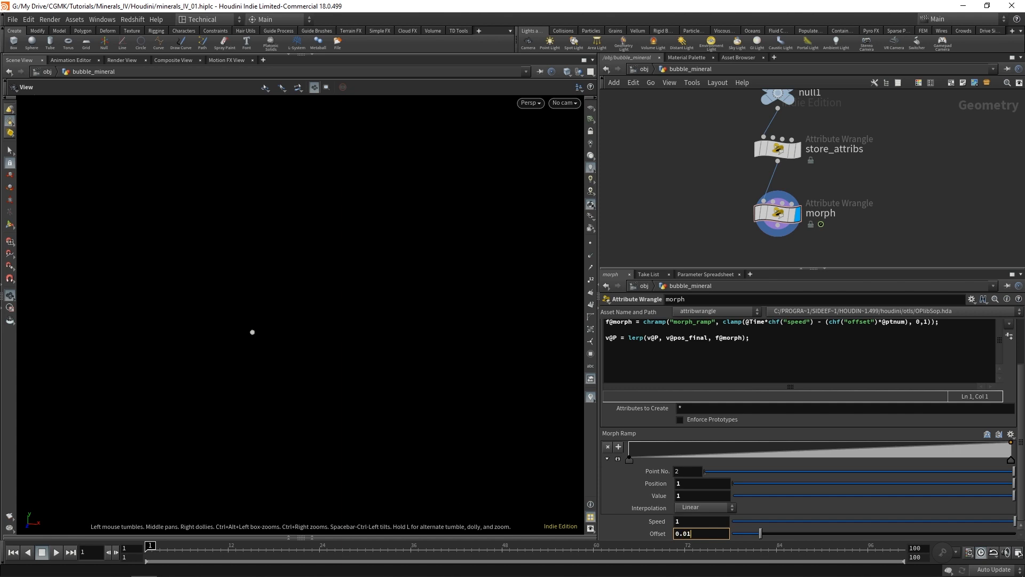
click(56, 552)
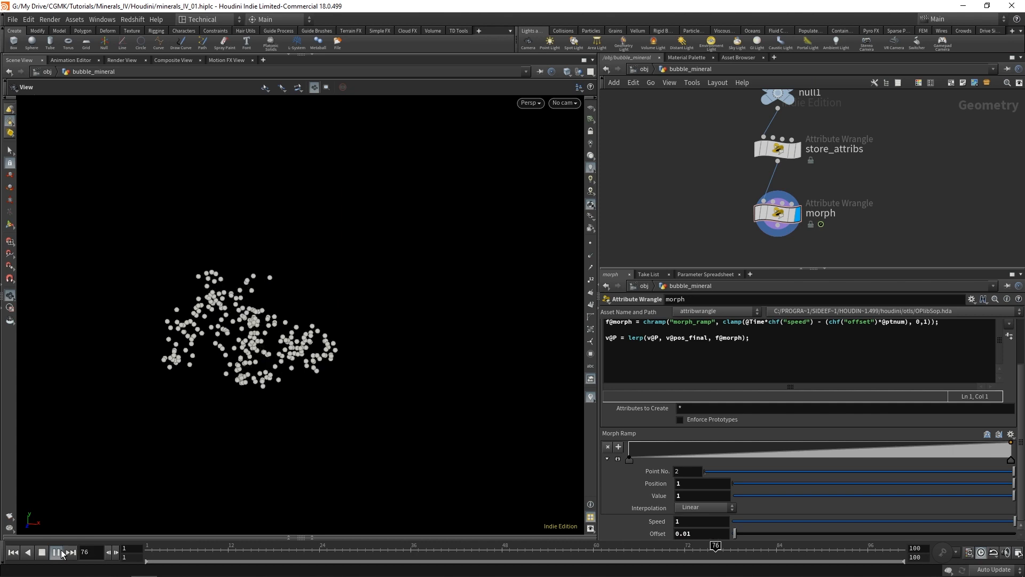
click(59, 553)
Set the Speed to 1.2 and review the growth again from the first frame
click(11, 554)
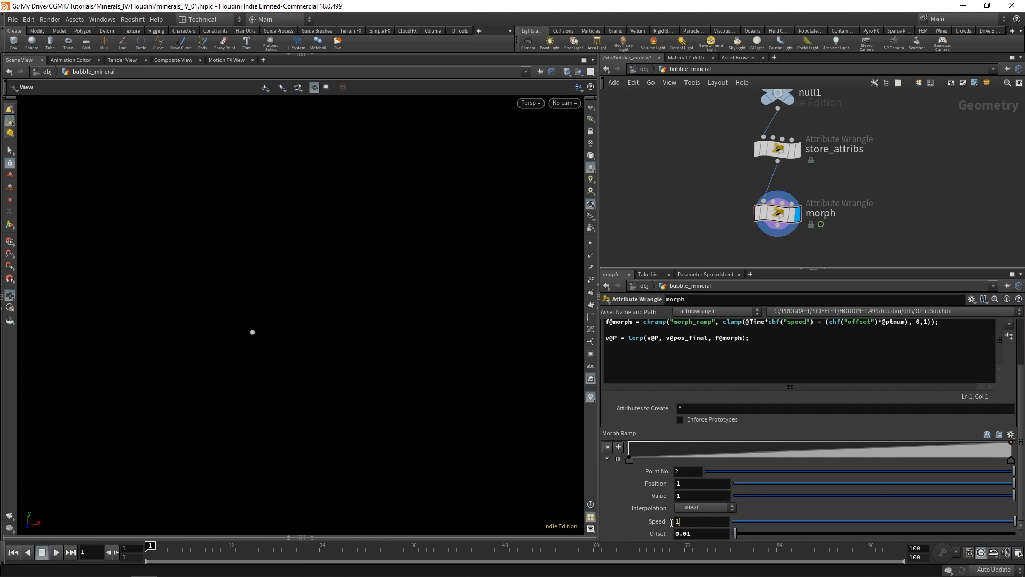
key(Return)
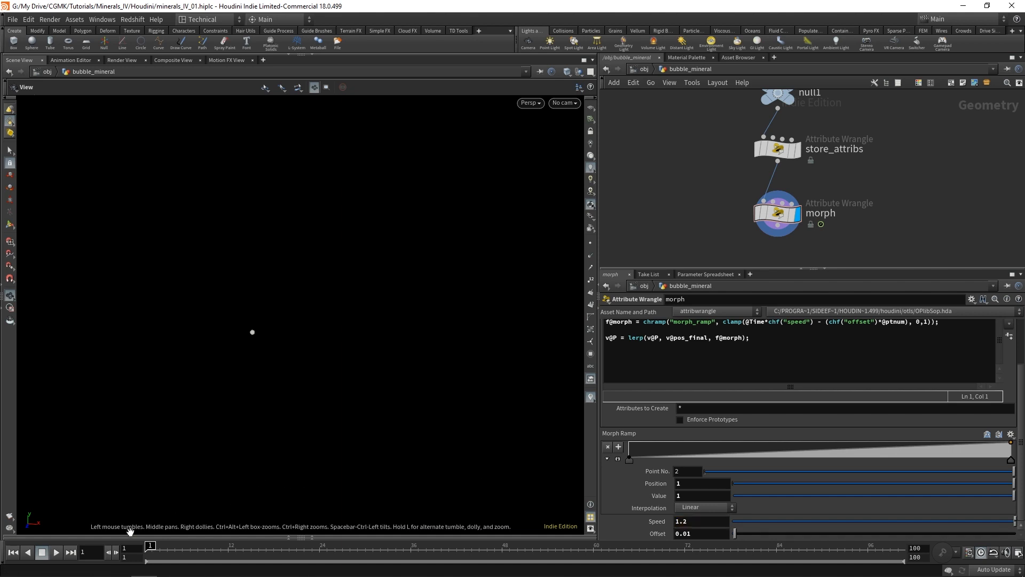
click(57, 553)
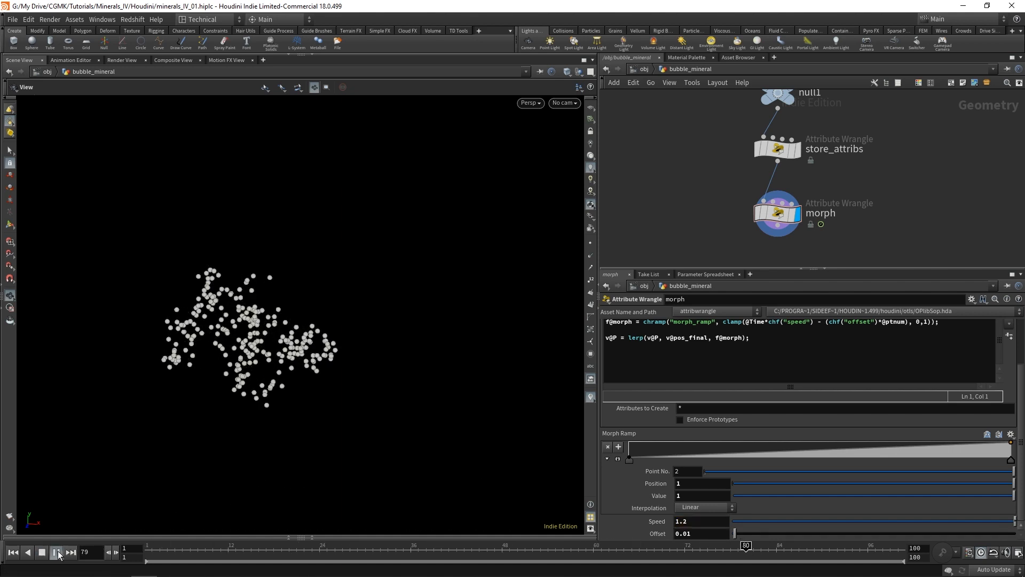
click(57, 553)
click(12, 554)
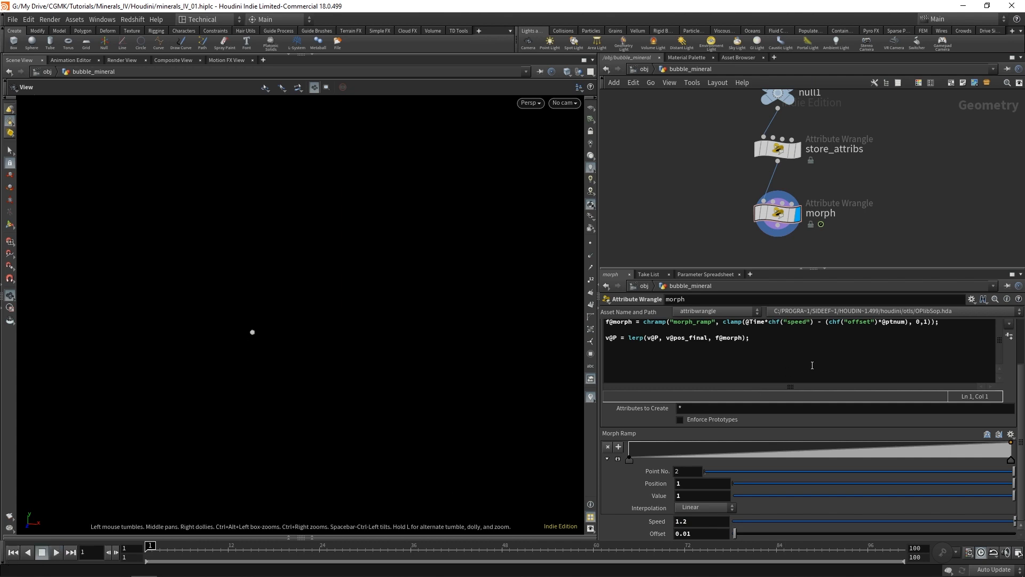
mouse_move(165, 549)
mouse_down()
mouse_move(649, 508)
mouse_move(299, 515)
mouse_move(566, 521)
mouse_move(156, 546)
mouse_up()
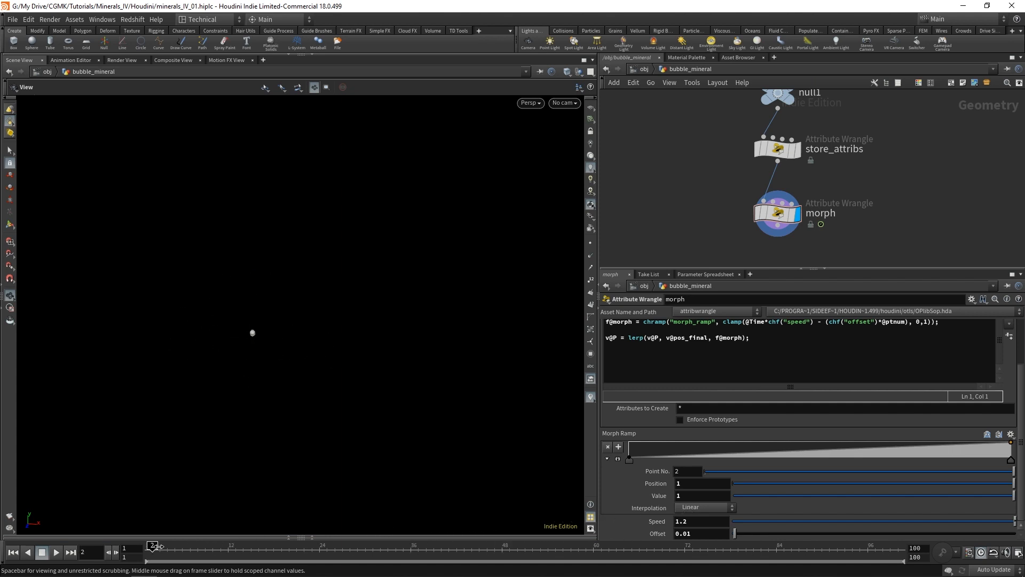
Scrub the timeline from the first frame and orbit around the points to examine the order in which they grow
drag(232, 544, 179, 546)
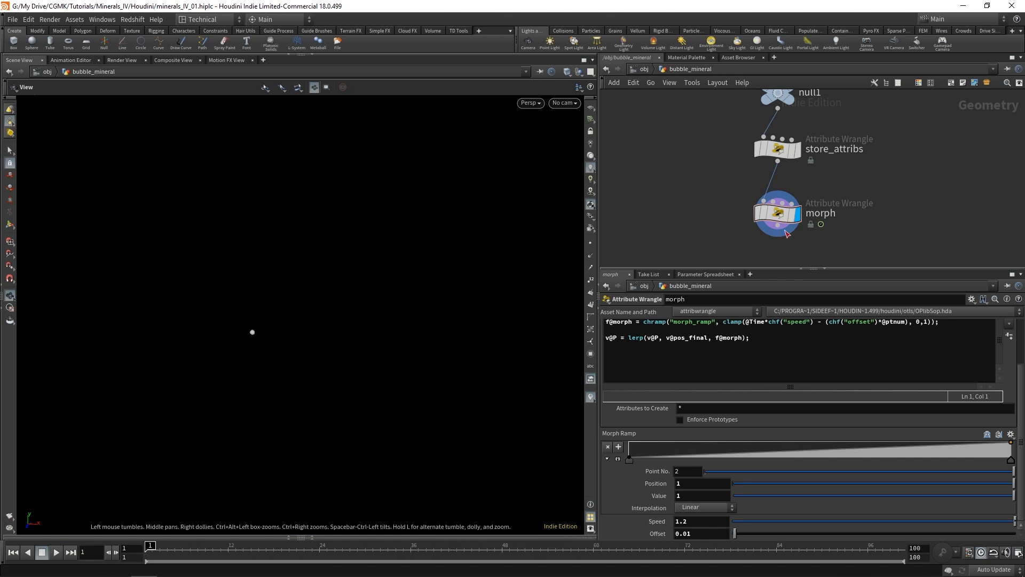
drag(151, 546, 594, 554)
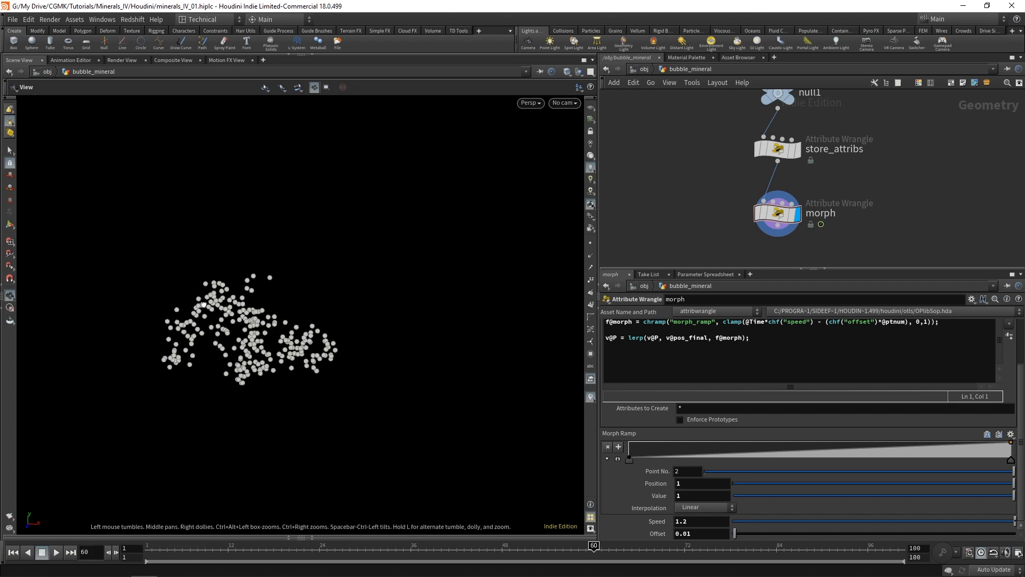
drag(203, 306, 155, 361)
click(185, 555)
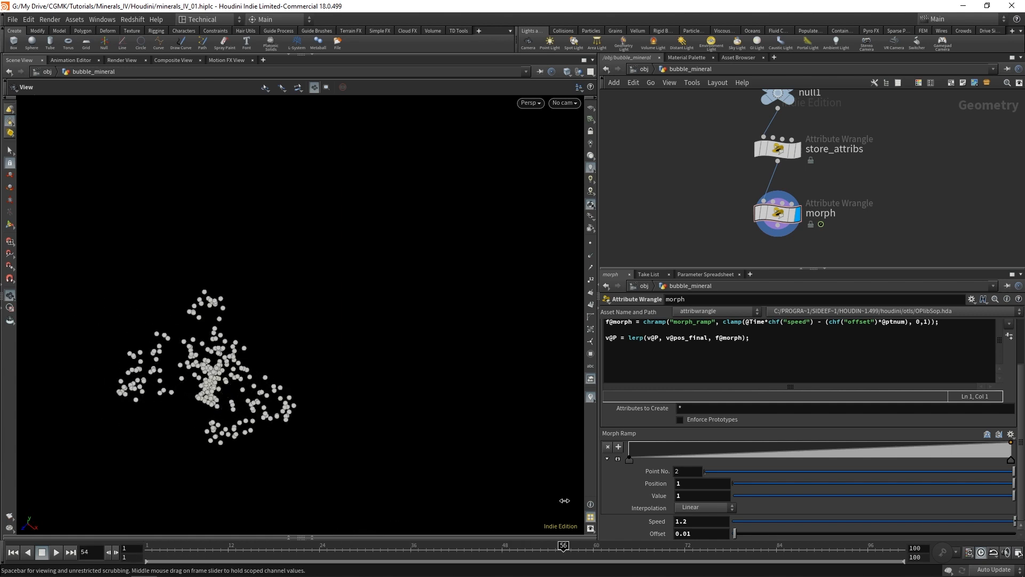
drag(647, 490, 132, 544)
drag(221, 545, 480, 542)
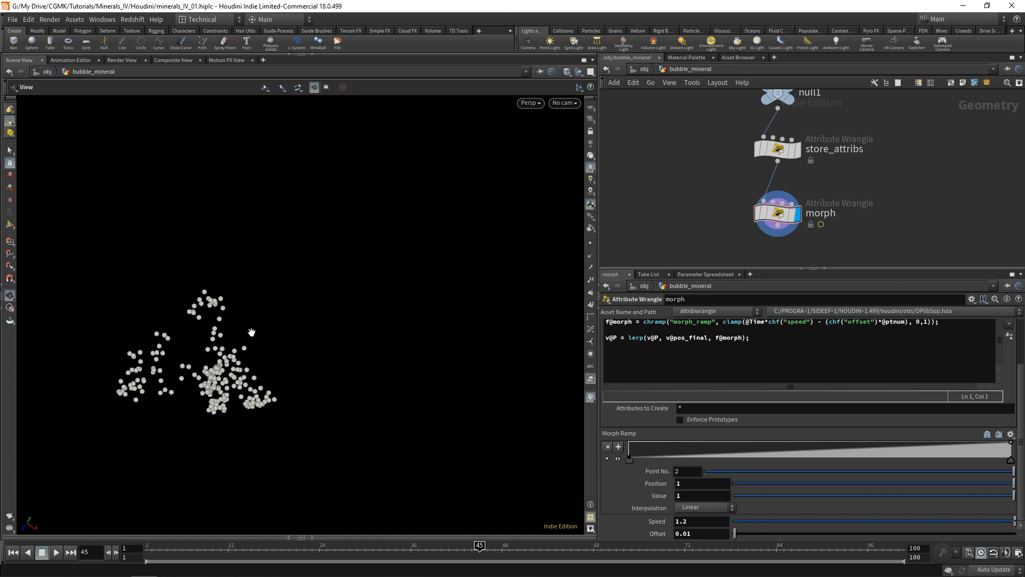
drag(480, 545, 151, 546)
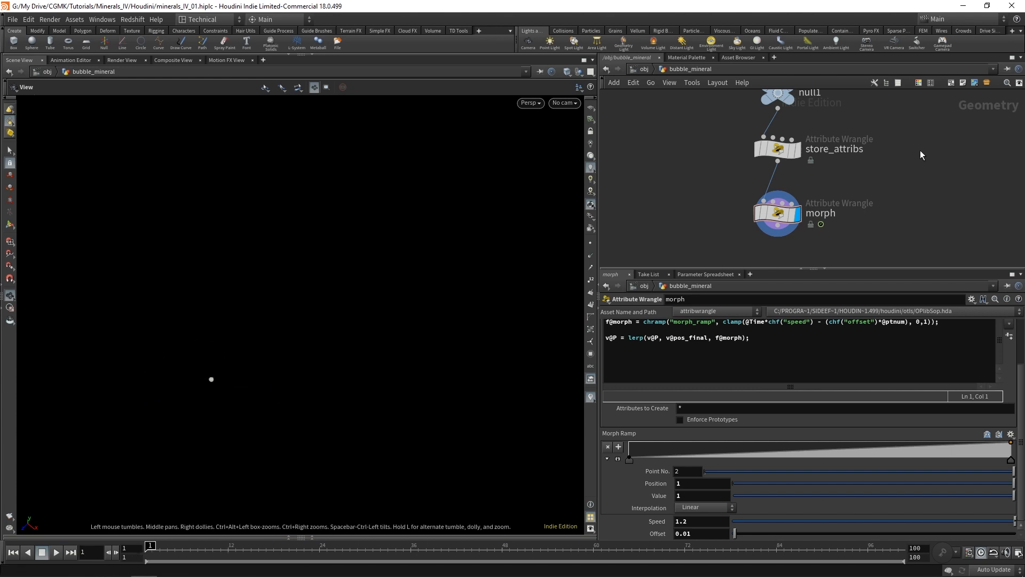
Add a Sort node and insert it between store_attribs and morph
key(Tab)
text(sort)
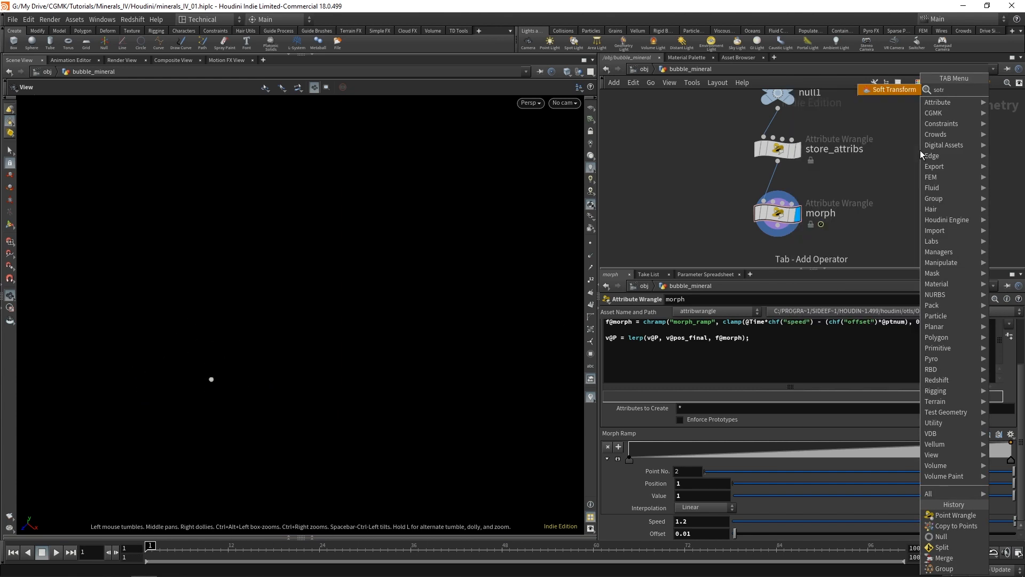
key(Return)
click(921, 149)
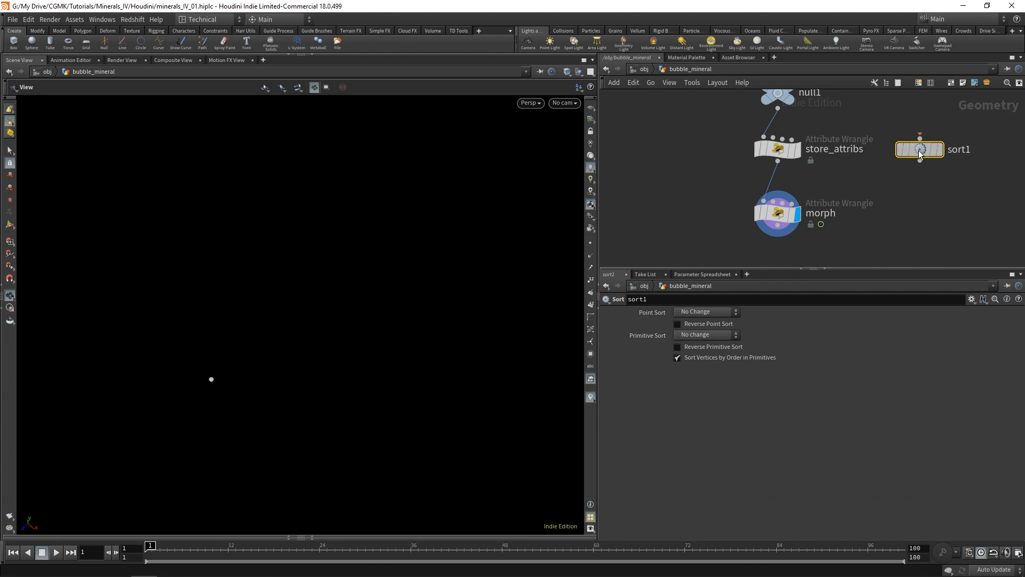
drag(918, 150, 779, 199)
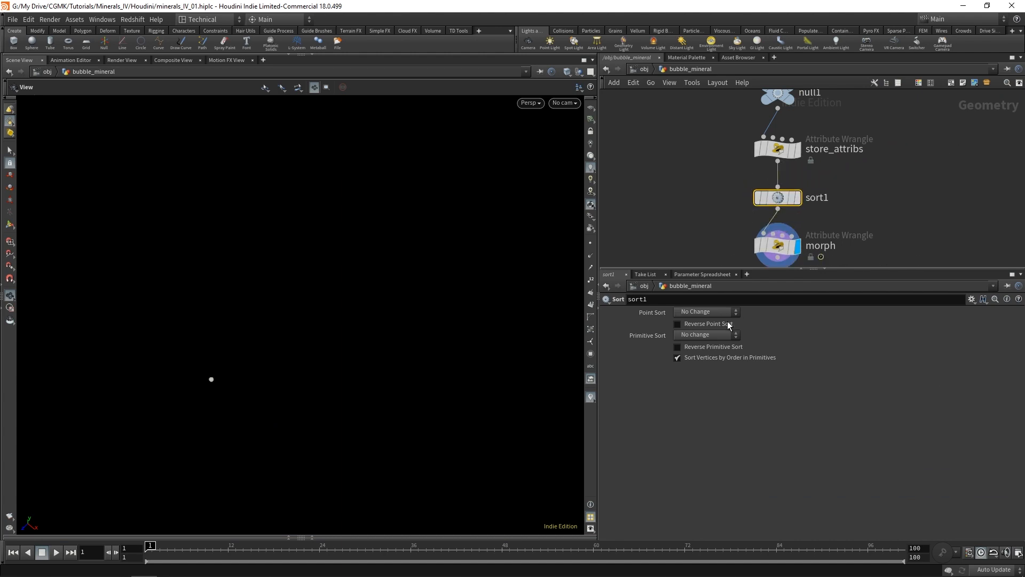
Set the Sort node's Point Sort to By Attribute, using the dist attribute
click(706, 312)
click(703, 451)
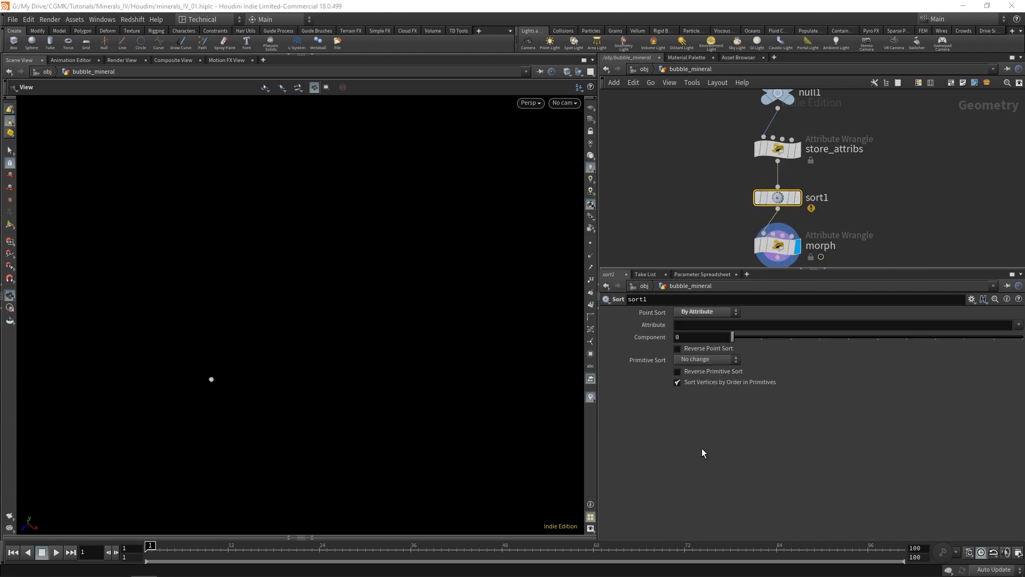
click(743, 327)
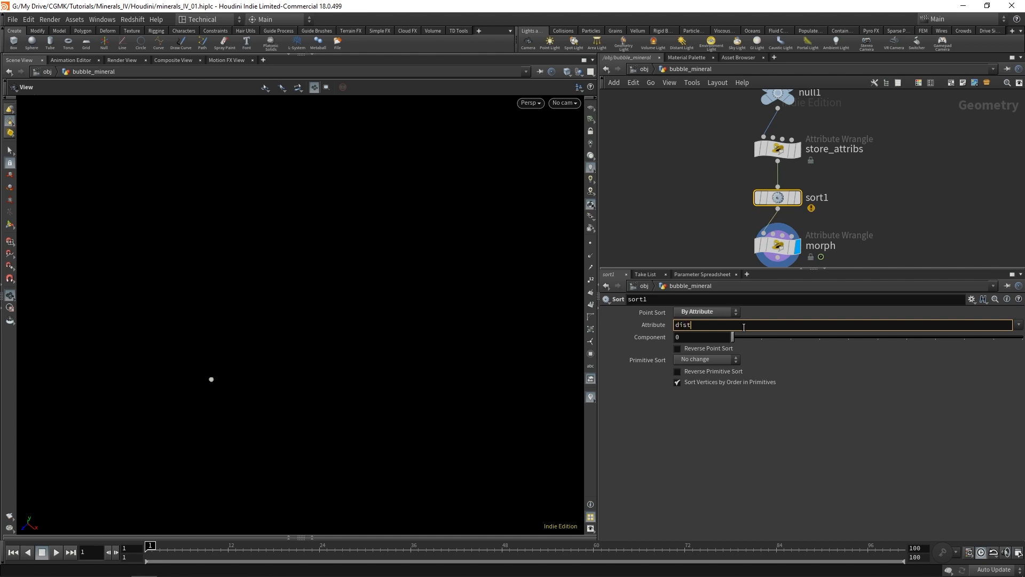
text(dist)
key(Return)
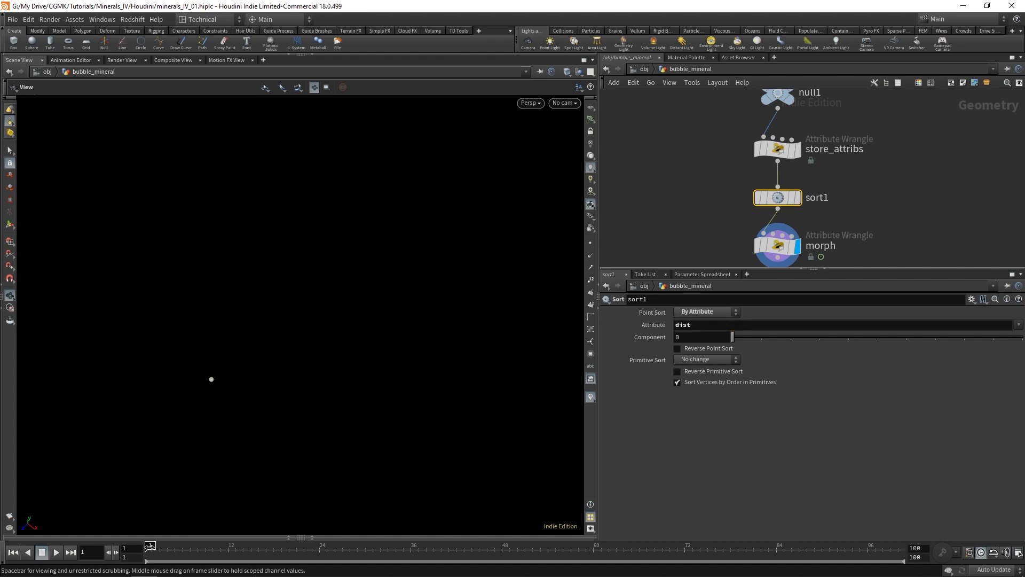
Play the distance-sorted growth from the first frame and return to frame 1
mouse_move(150, 545)
mouse_down()
mouse_move(408, 539)
mouse_move(147, 545)
mouse_up()
click(59, 554)
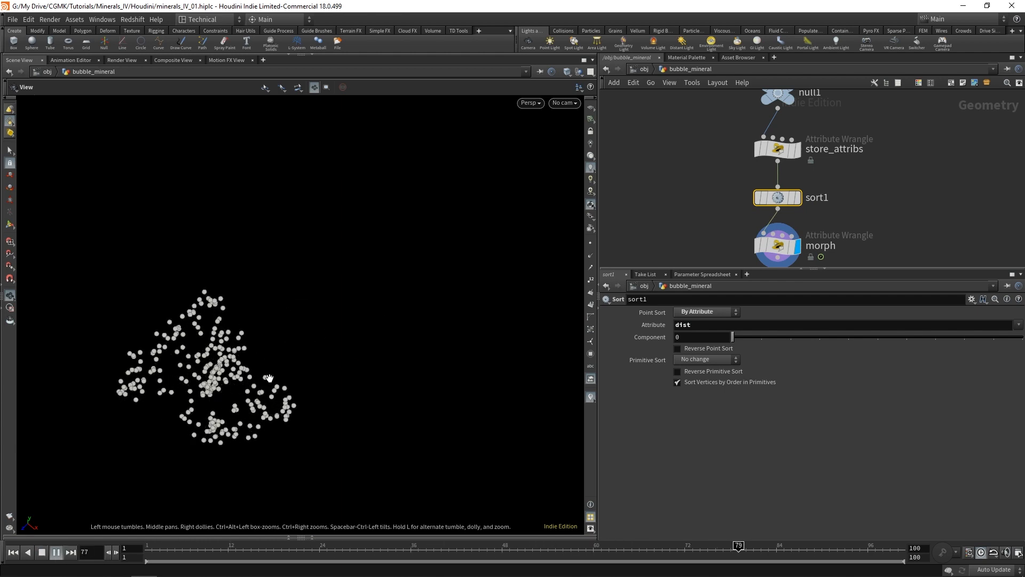
click(145, 550)
mouse_move(145, 552)
mouse_down()
mouse_move(474, 542)
mouse_move(630, 523)
mouse_move(150, 545)
mouse_up()
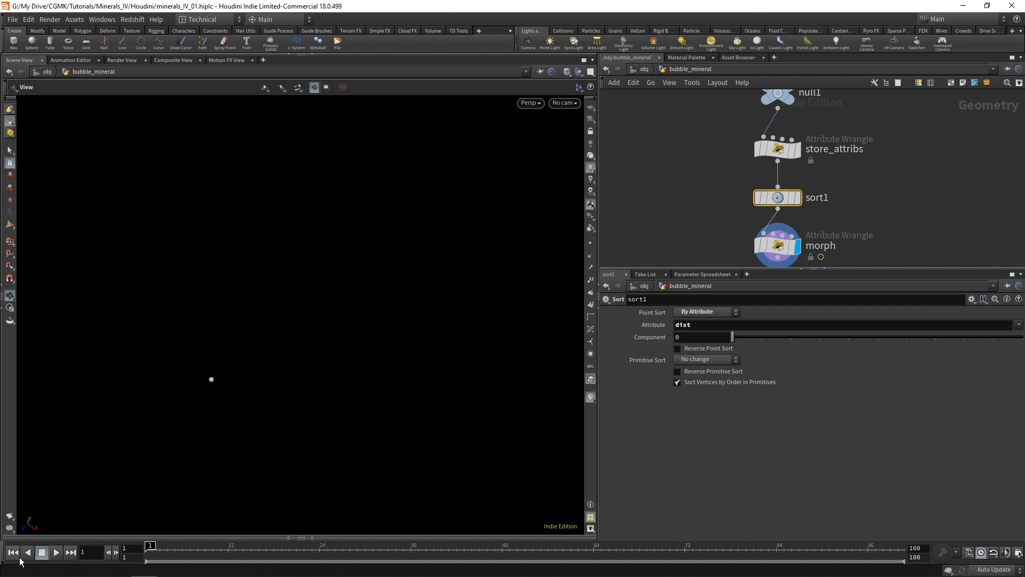
Enlarge the morph node's Morph Ramp and set its first point's interpolation to B-Spline
middle_drag(845, 198, 847, 152)
click(777, 199)
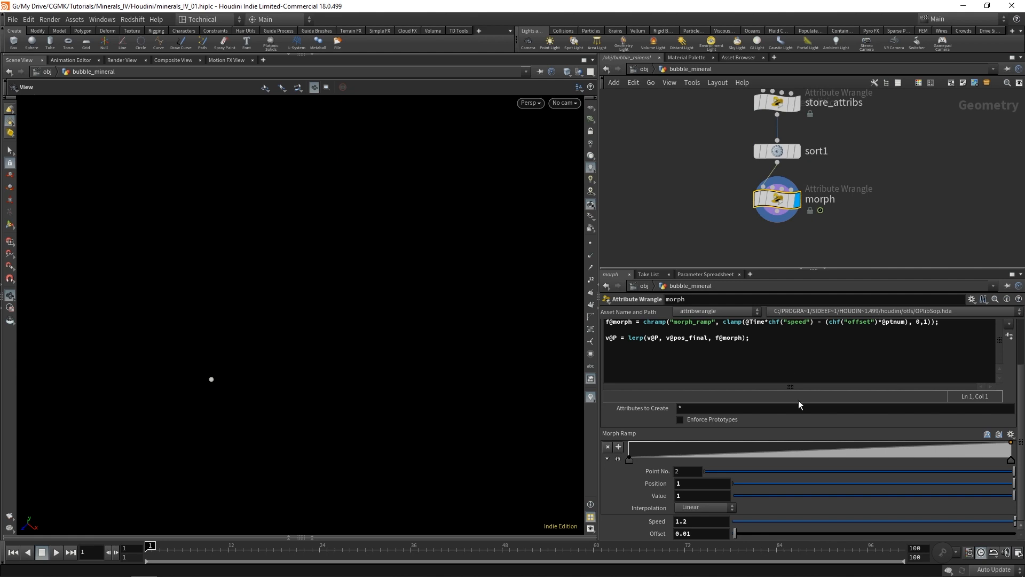
click(618, 458)
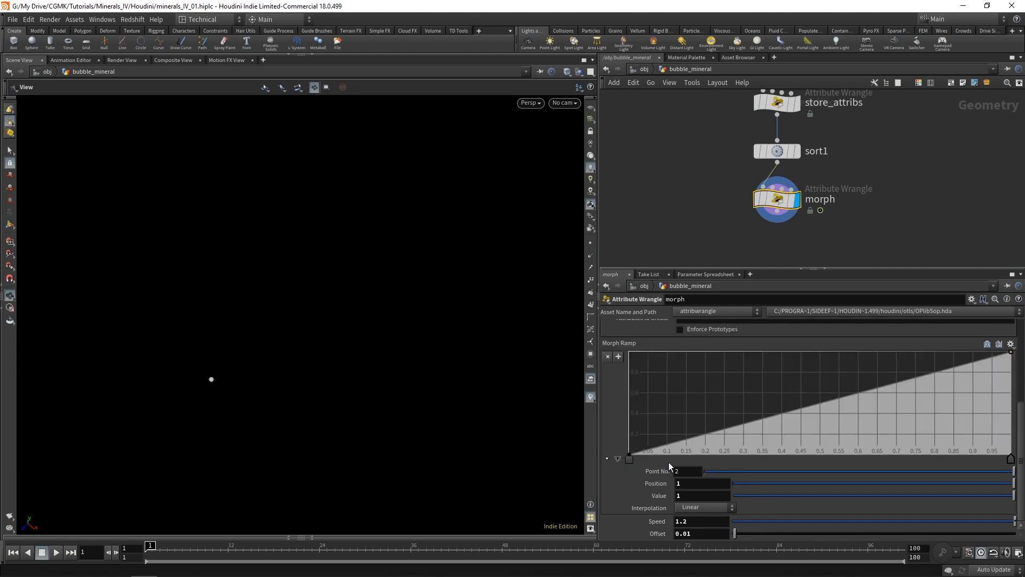
right_click(632, 463)
mouse_move(683, 468)
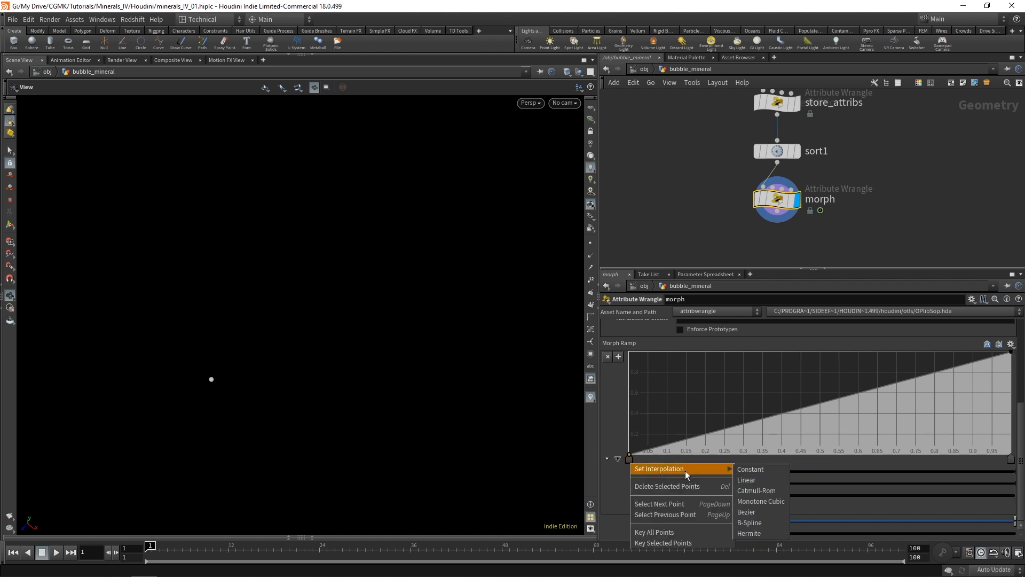
click(753, 522)
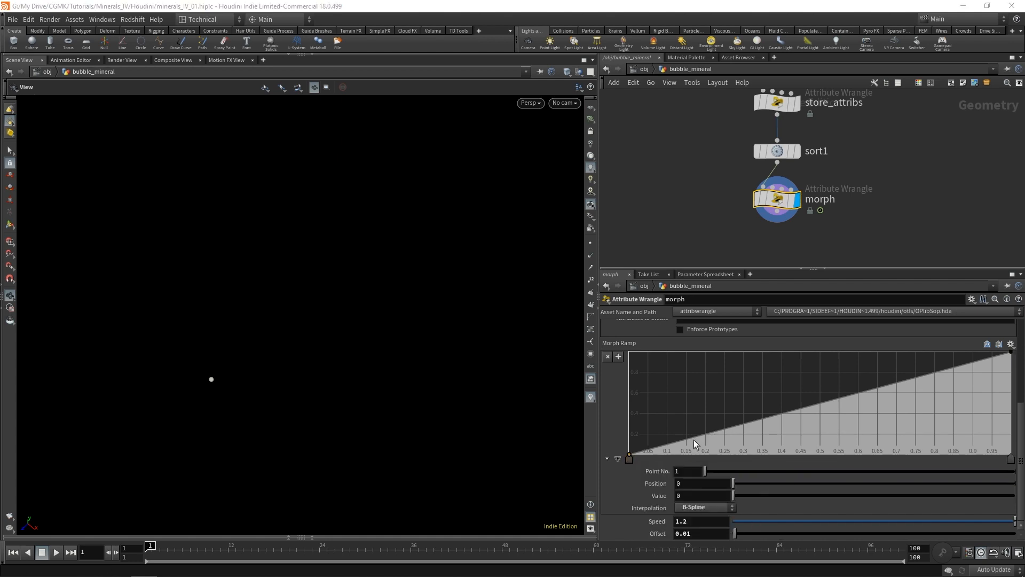
Add three Morph Ramp points: a low one near 0.2, a high one near 0.5, and one near 0.67 with value about 0.59
drag(694, 440, 705, 450)
click(781, 388)
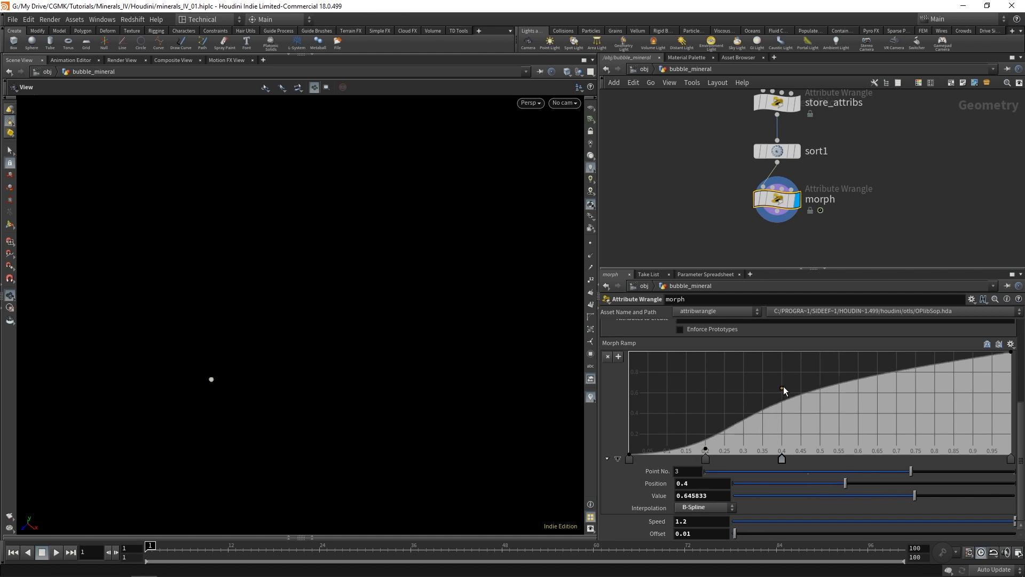
drag(783, 387, 815, 368)
drag(918, 367, 927, 382)
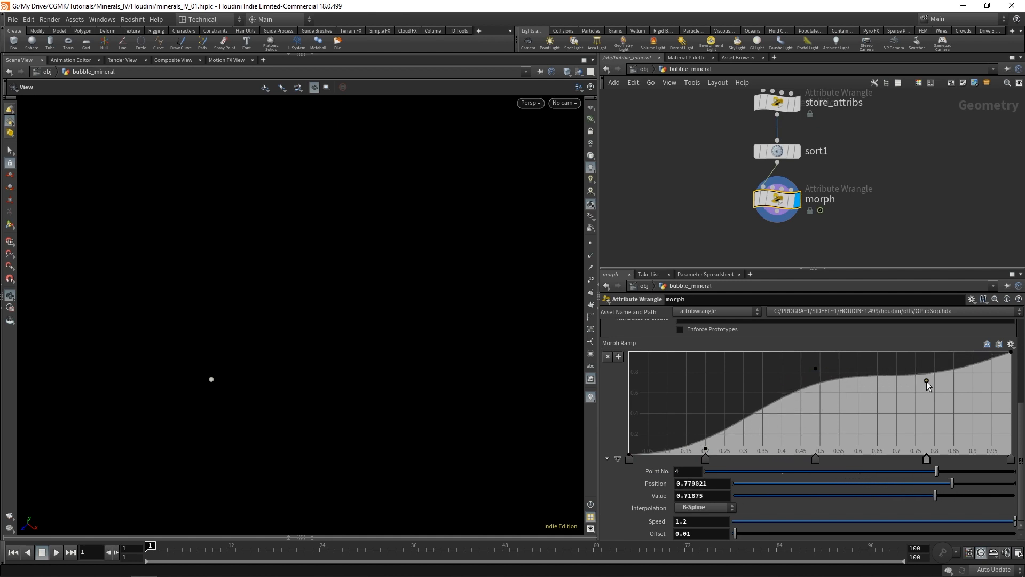
drag(816, 368, 820, 368)
drag(928, 383, 886, 394)
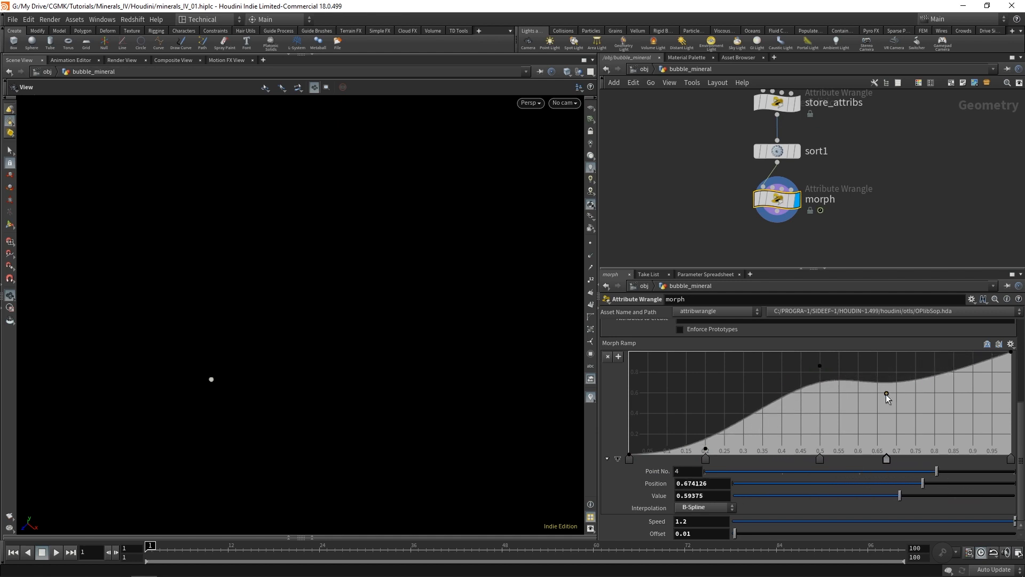
Add a top ramp point near position 0.83 and move the two middle points to about 0.55, value 0.92, and 0.75, value 0.65
drag(956, 369, 943, 352)
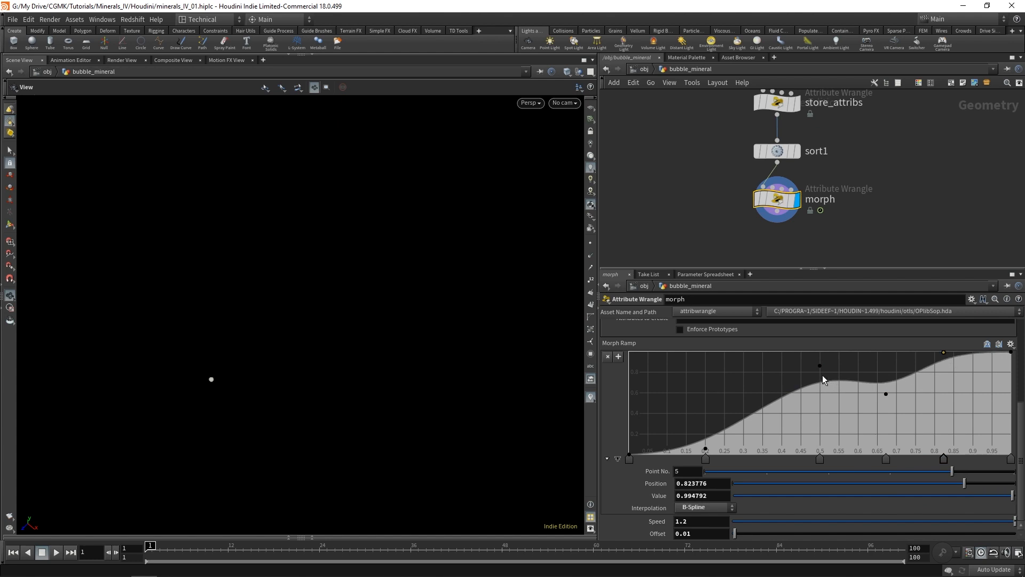
drag(820, 367, 838, 360)
drag(886, 394, 916, 387)
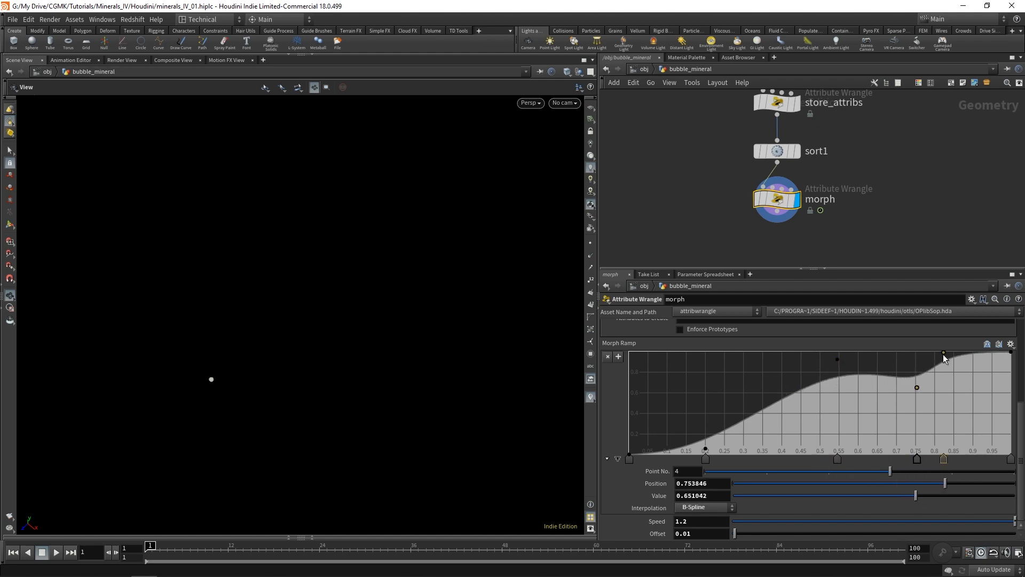
drag(943, 353, 948, 351)
drag(837, 360, 841, 361)
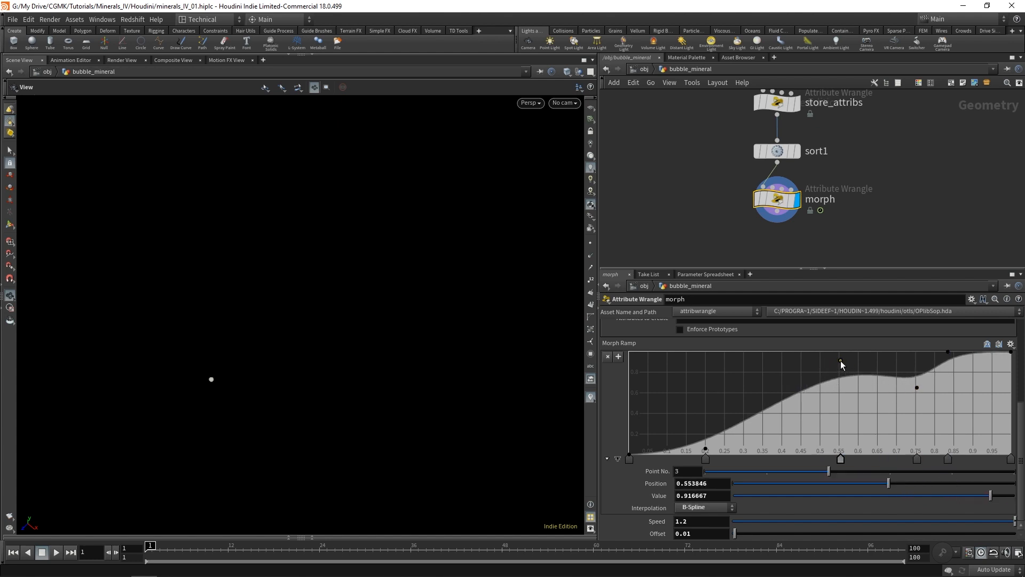
Play the growth with the reshaped ramp and return to the first frame
click(58, 552)
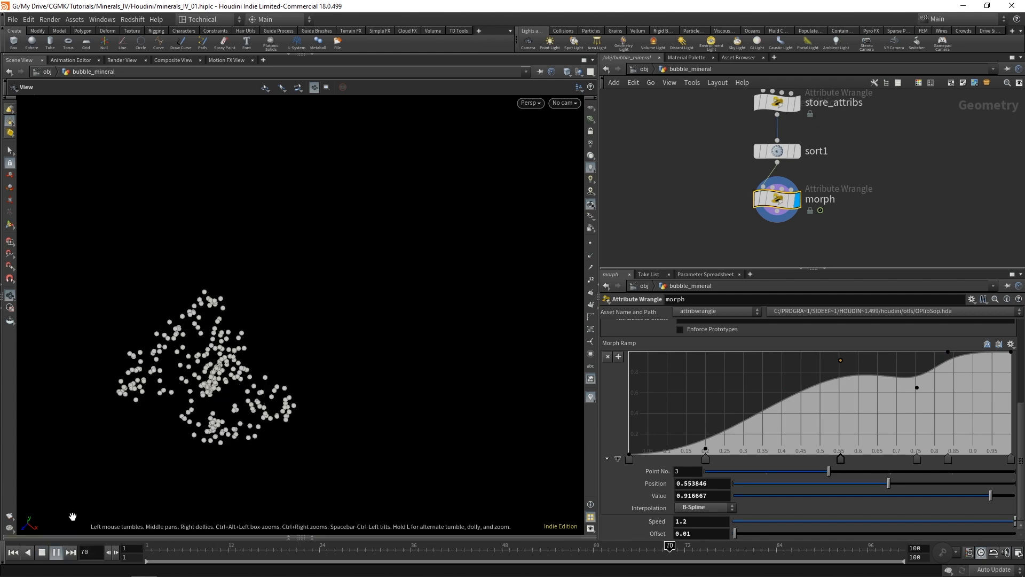
click(176, 548)
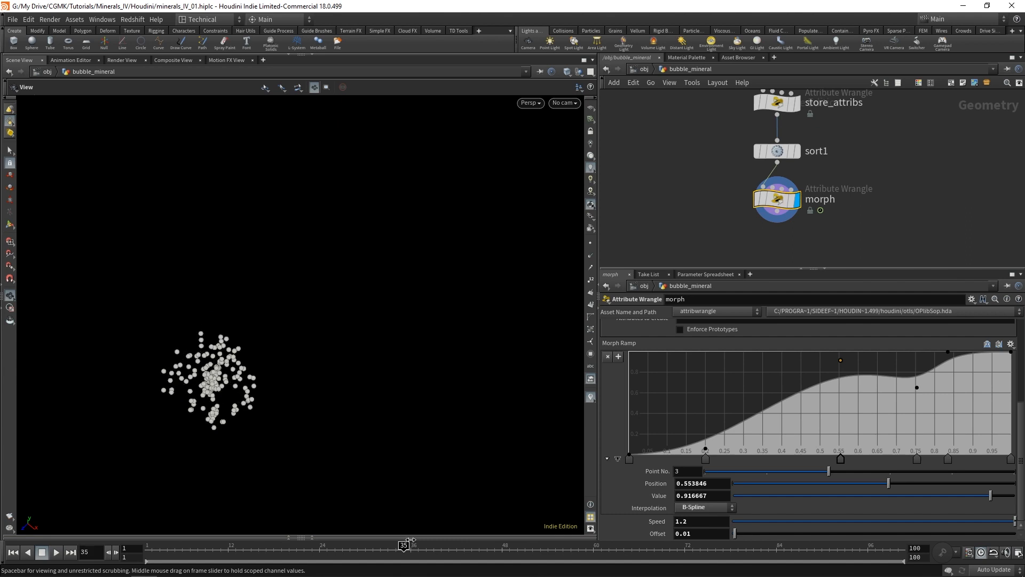
drag(281, 538, 145, 536)
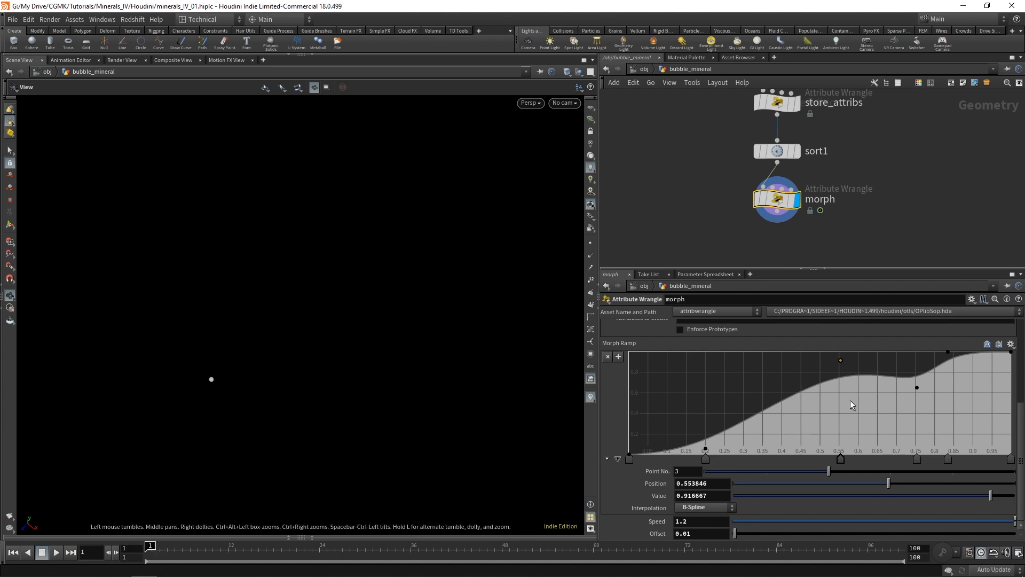
Move ramp point 3 to about 0.56 with value 1, point 4 slightly later and point 2 to about 0.23, and replay the growth
mouse_move(839, 362)
mouse_down()
mouse_move(821, 384)
mouse_move(828, 361)
mouse_move(839, 363)
mouse_move(831, 345)
mouse_up()
drag(917, 386, 922, 386)
drag(831, 352, 842, 352)
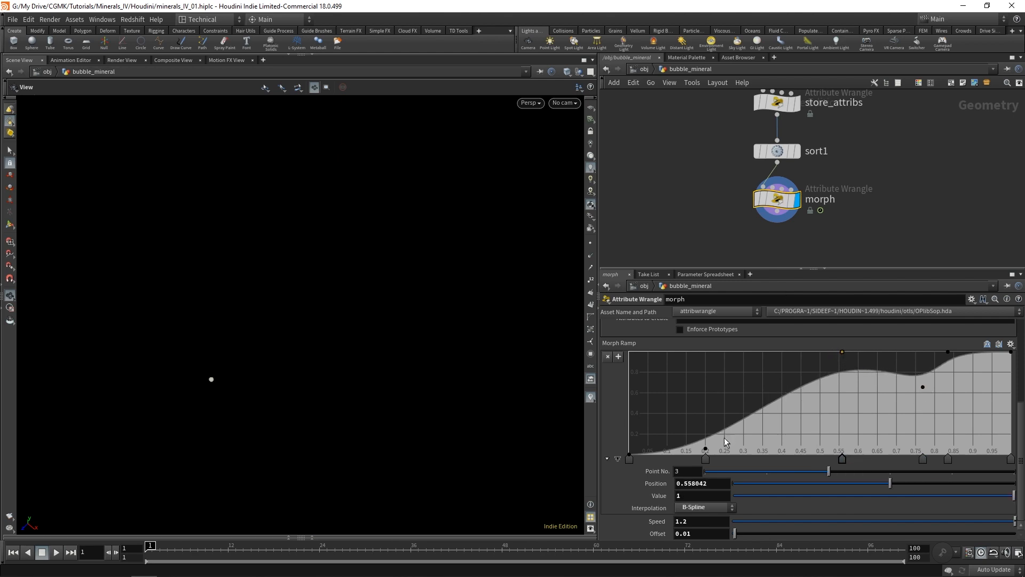
drag(705, 460, 719, 460)
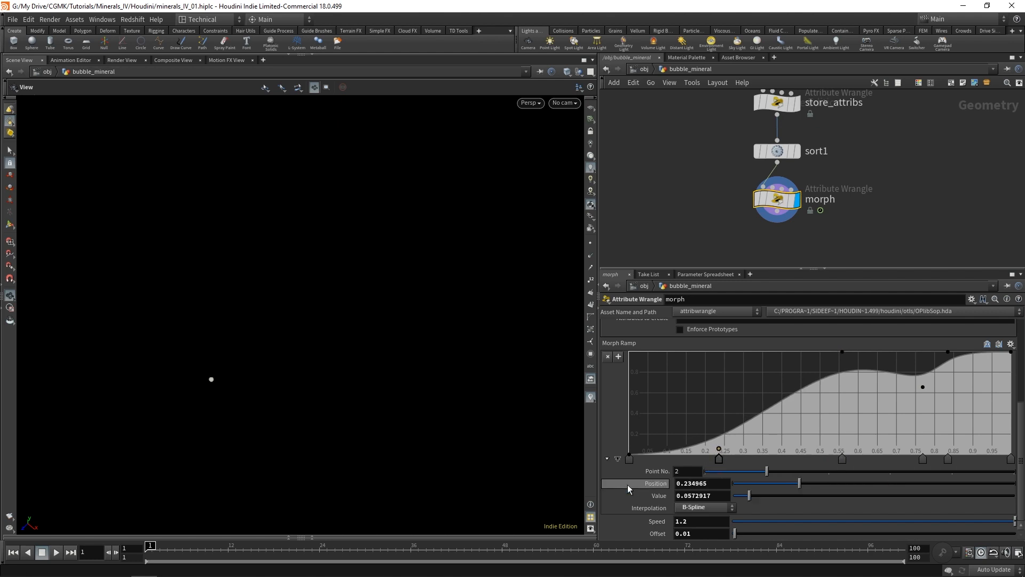
click(52, 554)
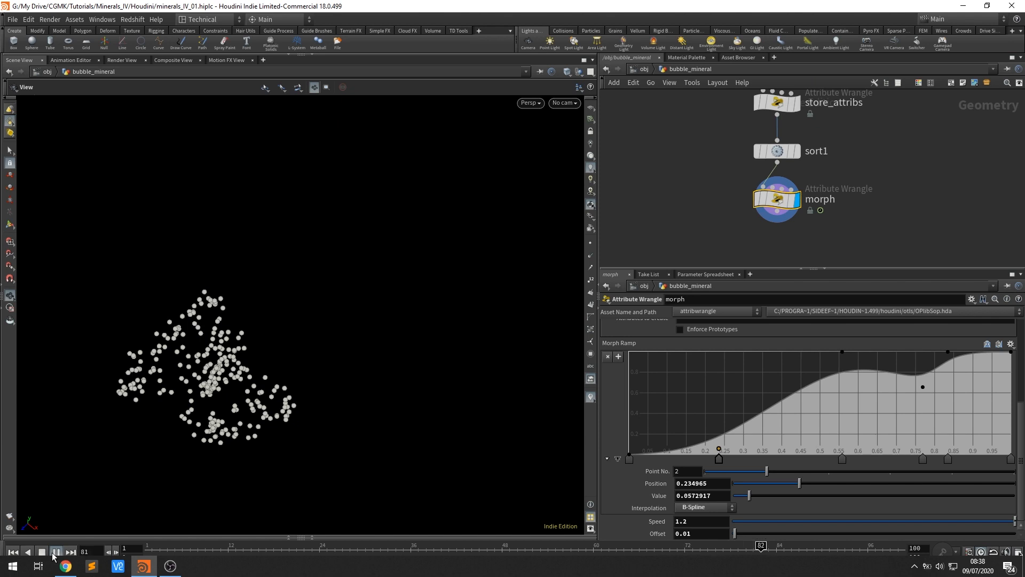
drag(181, 550, 153, 550)
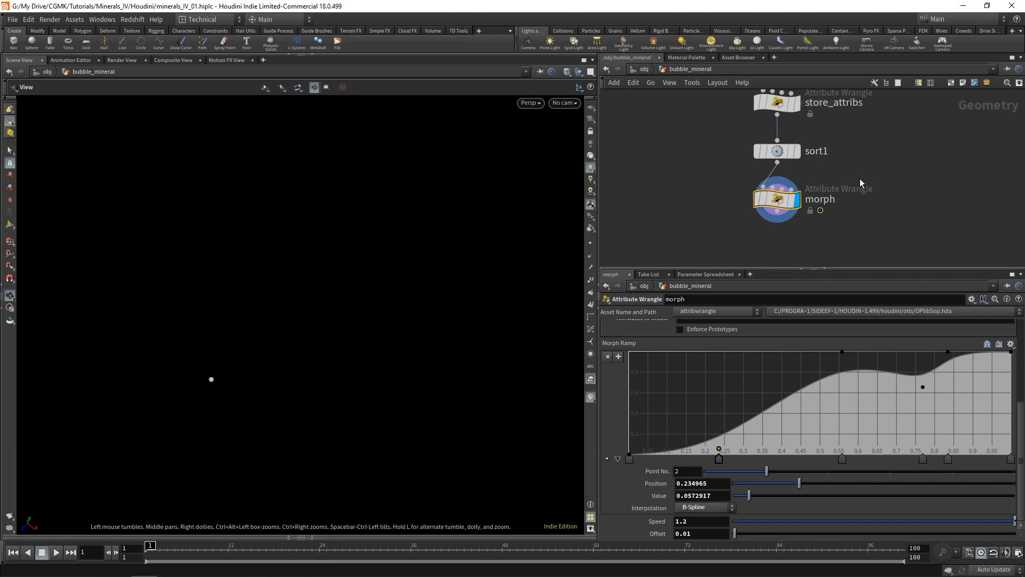
Duplicate the position lerp line in the morph wrangle's VEXpression and make the copy assign to f@pscale
scroll(1021, 415, up, 3)
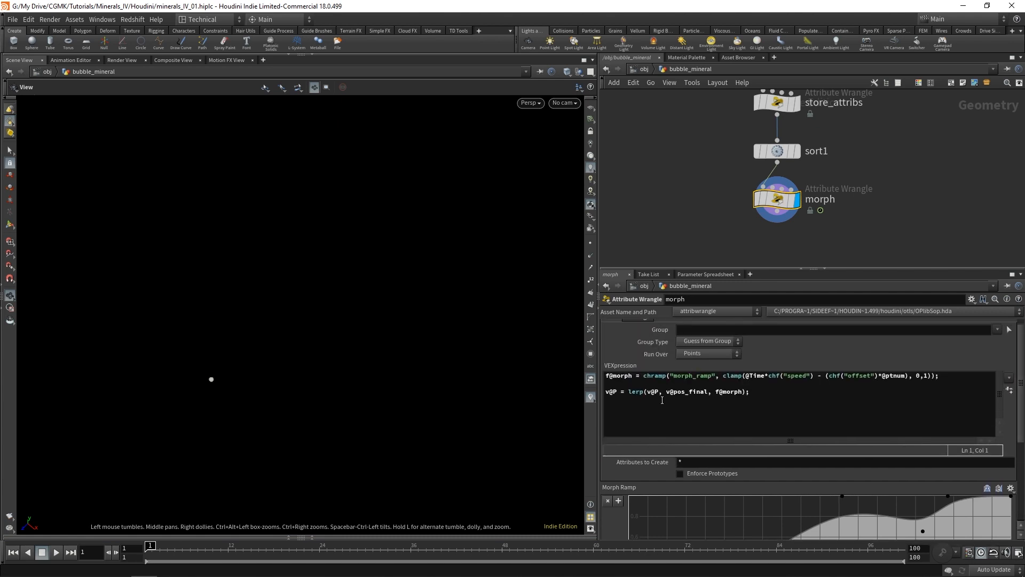
drag(753, 391, 602, 400)
key(ctrl+c)
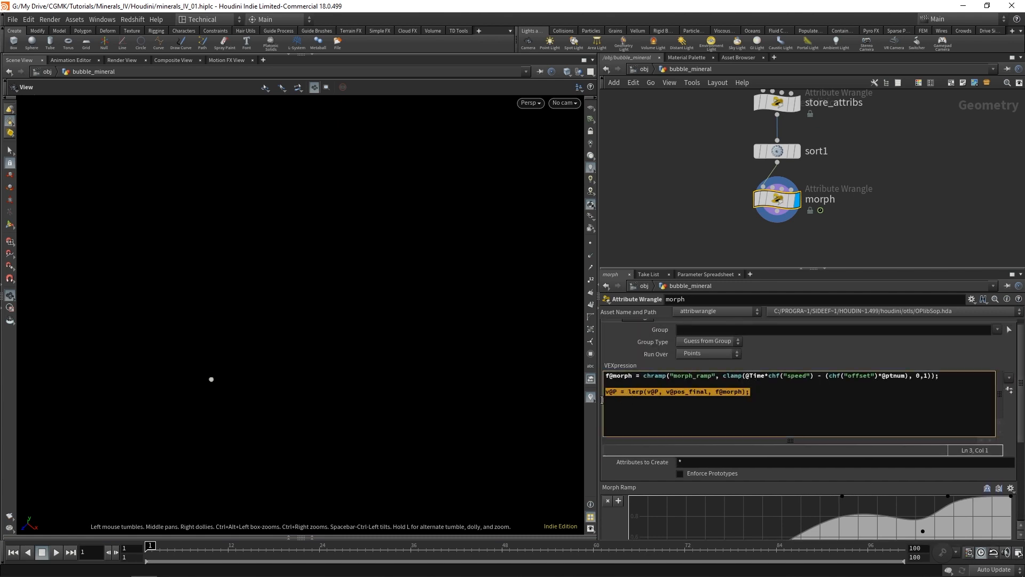
click(779, 392)
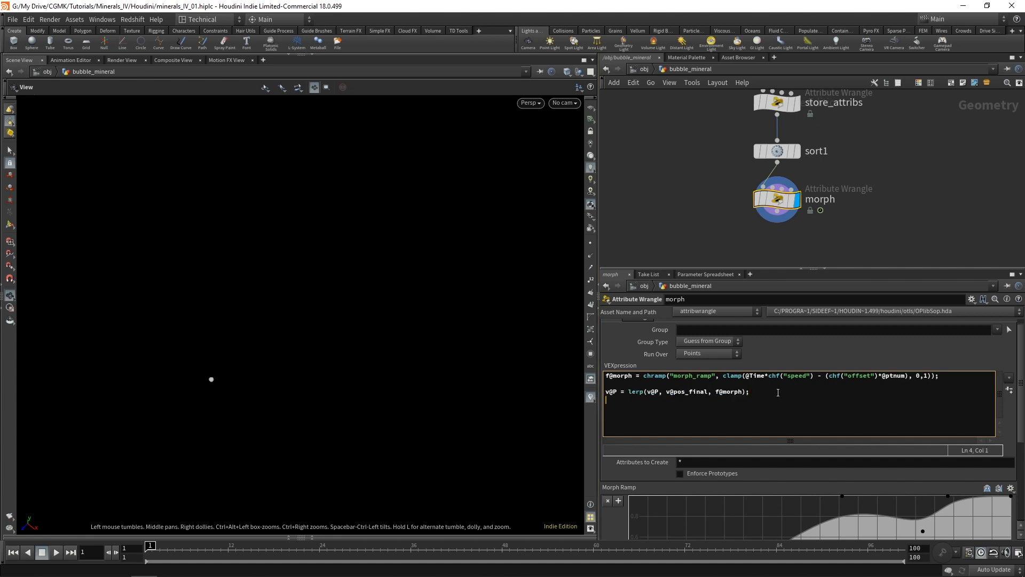
key(ctrl+v)
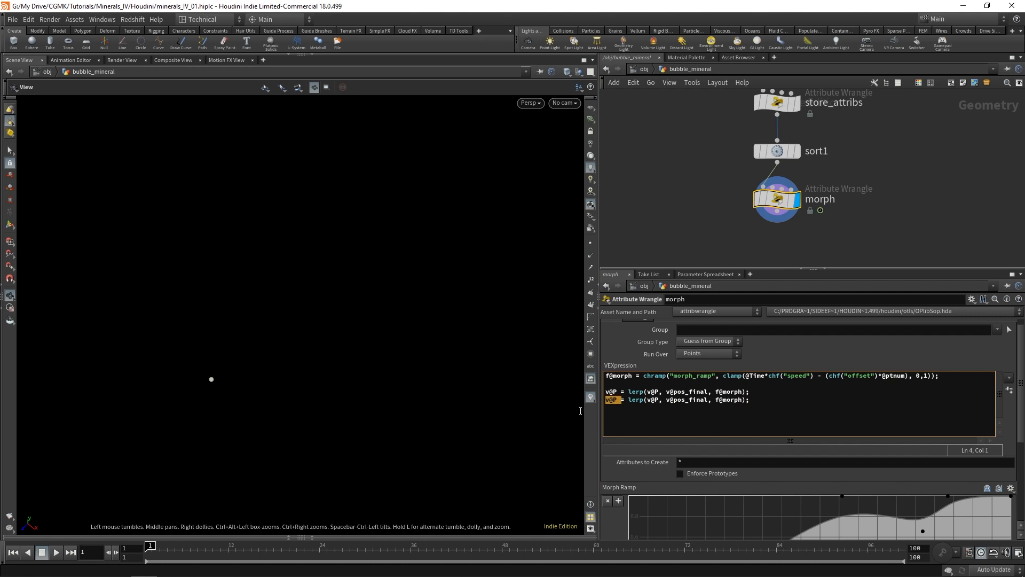
text(f@pscale)
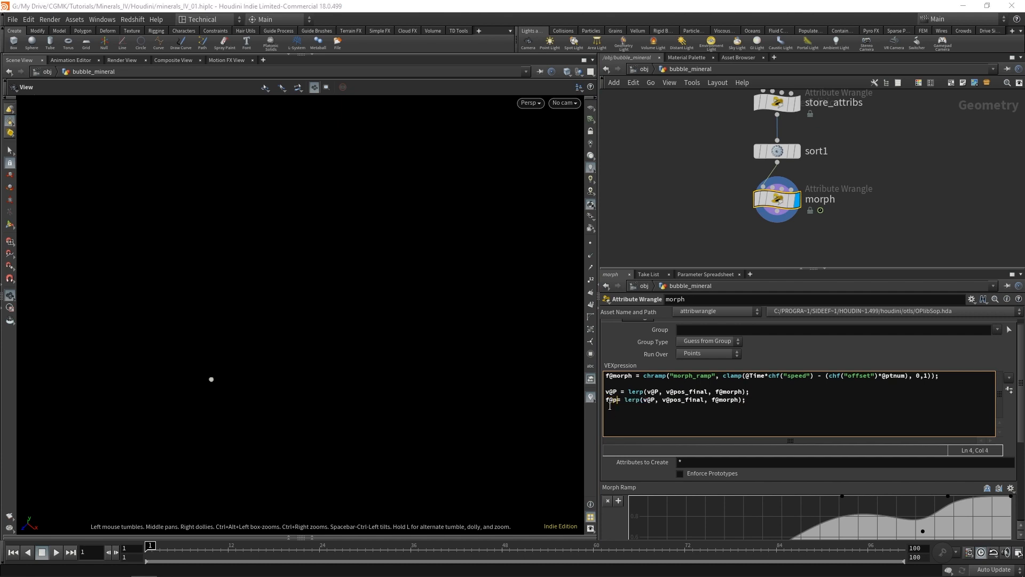
Change the new lerp's first two arguments to f@pscale and f@pscale_final and commit the code
click(681, 402)
key(Left)
key(BackSpace)
key(BackSpace)
key(BackSpace)
text(f)
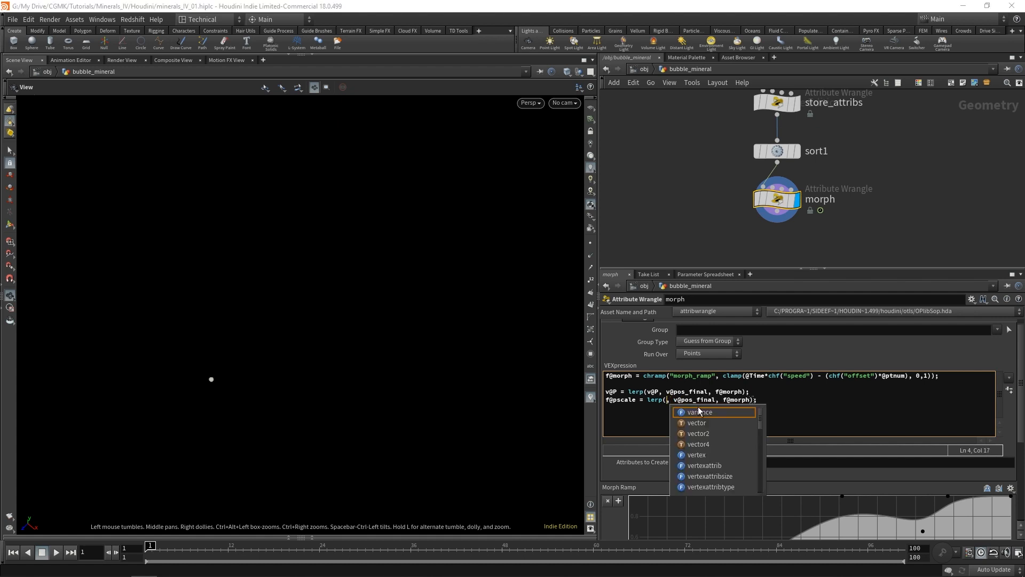
text(@pscale)
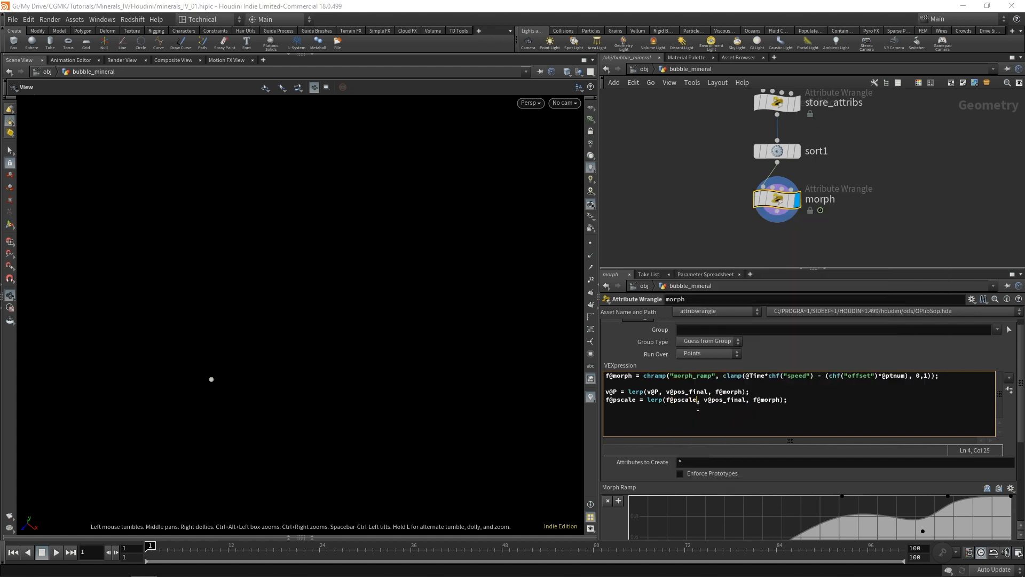
drag(711, 402, 721, 401)
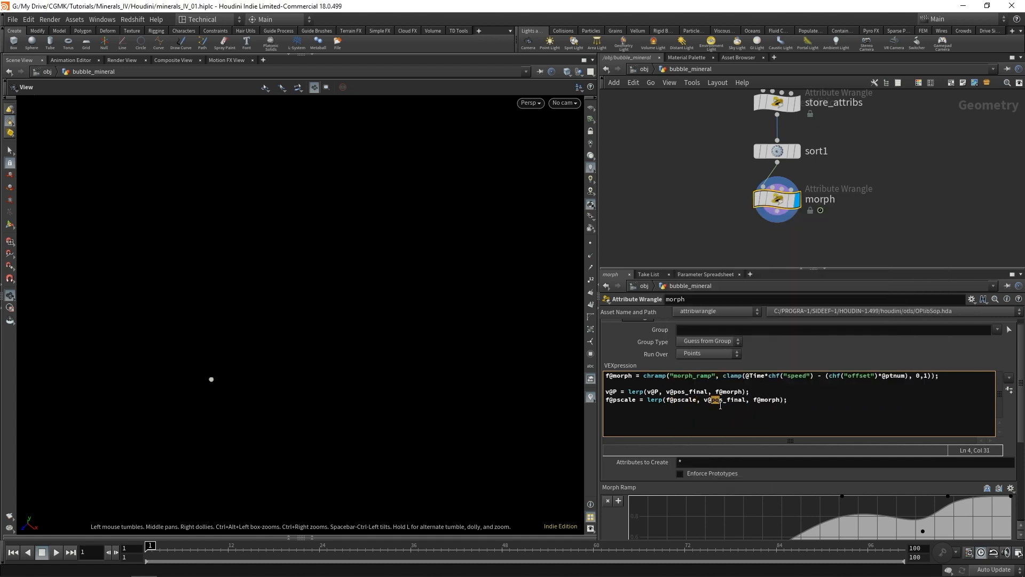
text(psca)
key(BackSpace)
text(f)
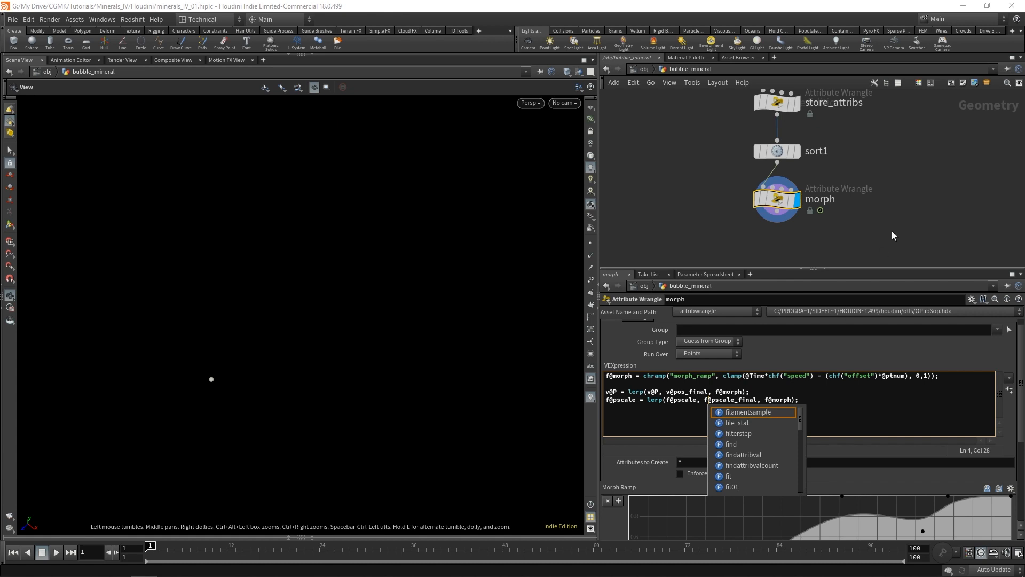
click(919, 184)
mouse_move(150, 547)
mouse_down()
mouse_move(422, 547)
mouse_move(149, 546)
mouse_up()
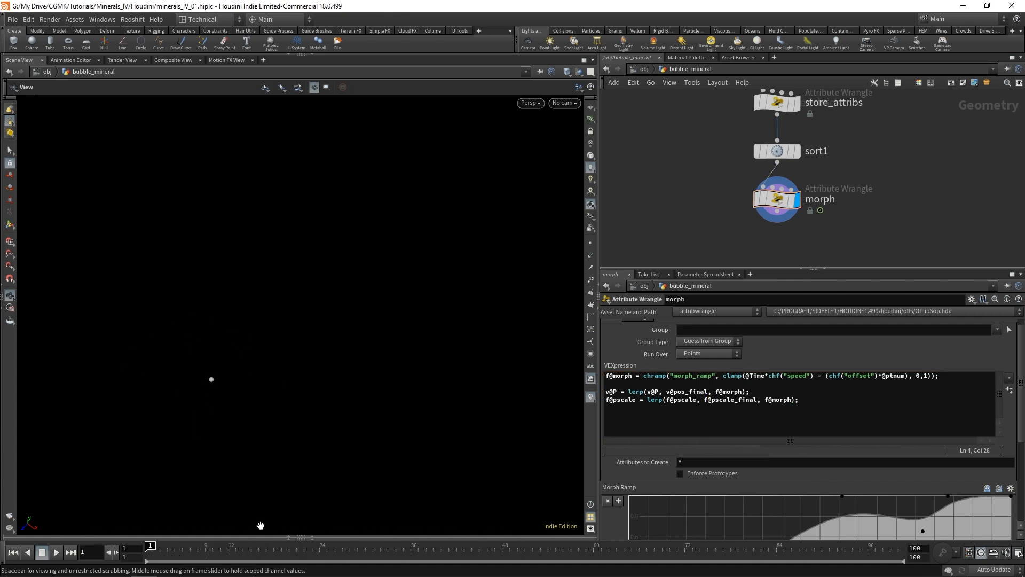
Add a Copy to Points node below morph and wire morph into its second input
scroll(806, 227, down, 3)
key(Tab)
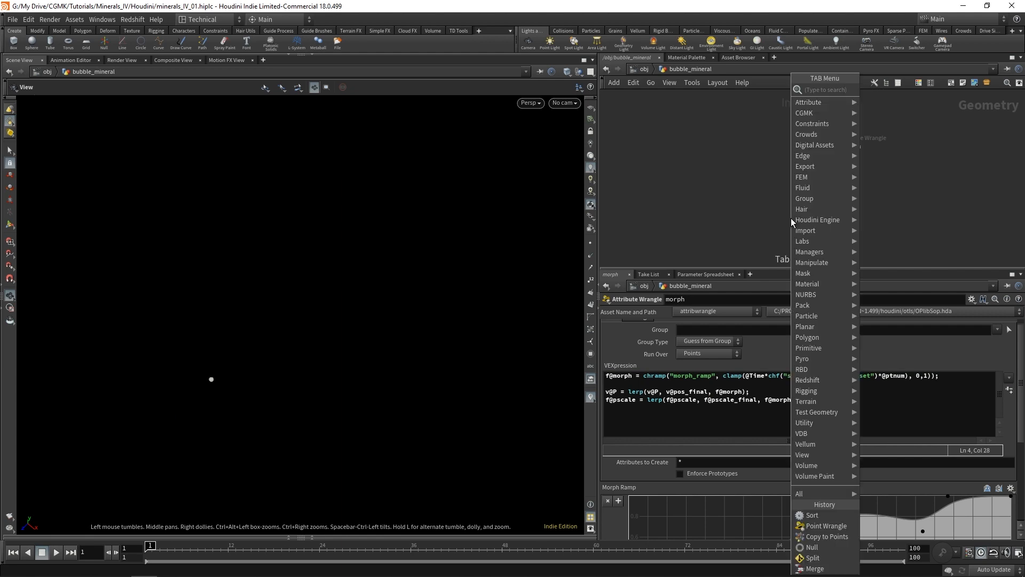
text(copyto)
key(Return)
click(790, 218)
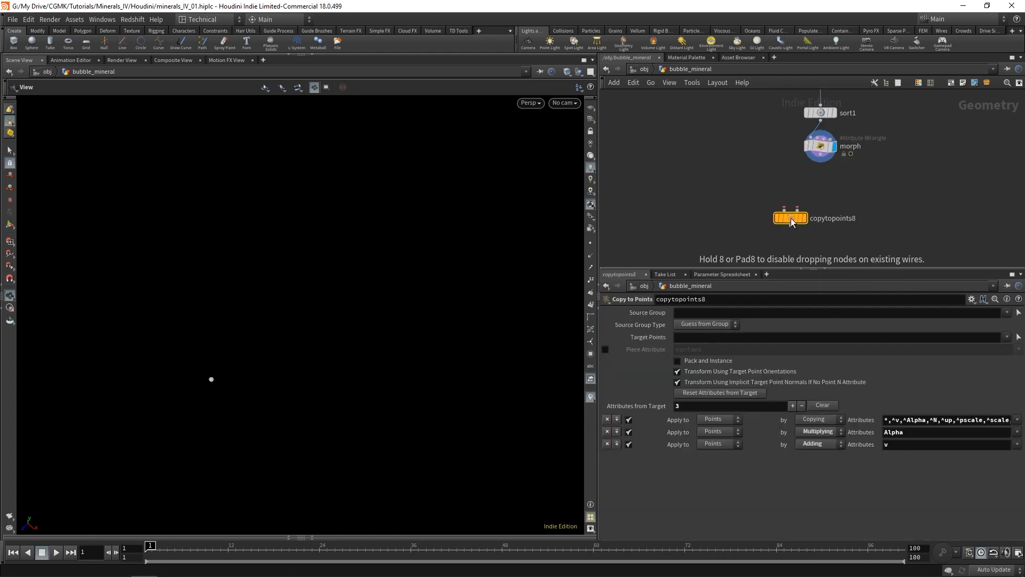
click(821, 156)
click(798, 209)
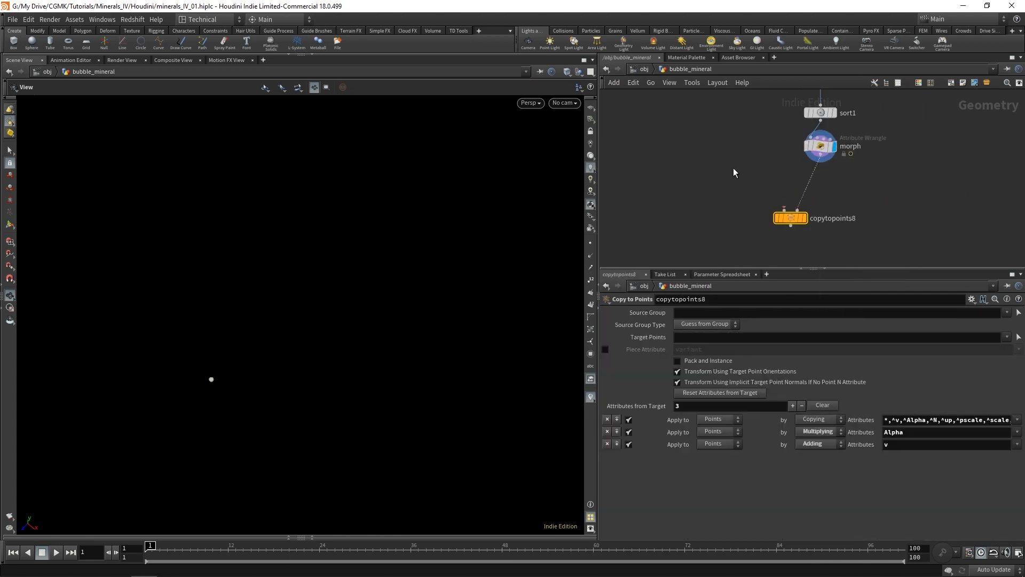
Bring sphere3 down beside the morph chain and wire it into the Copy to Points node's first input
scroll(733, 168, down, 4)
middle_drag(725, 158, 725, 218)
scroll(725, 218, down, 3)
middle_drag(785, 187, 792, 233)
scroll(792, 232, down, 3)
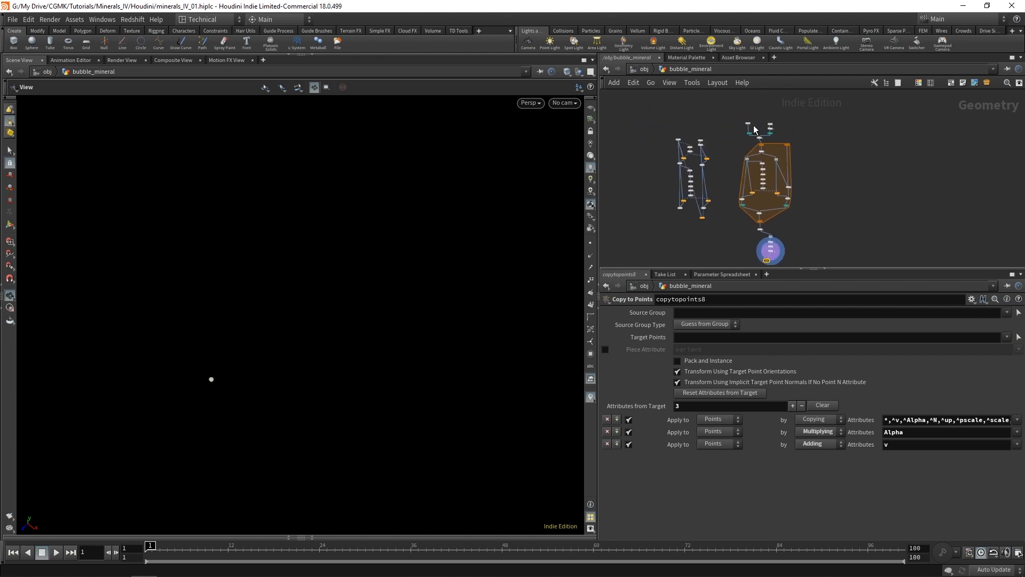
drag(749, 122, 748, 246)
scroll(761, 207, up, 5)
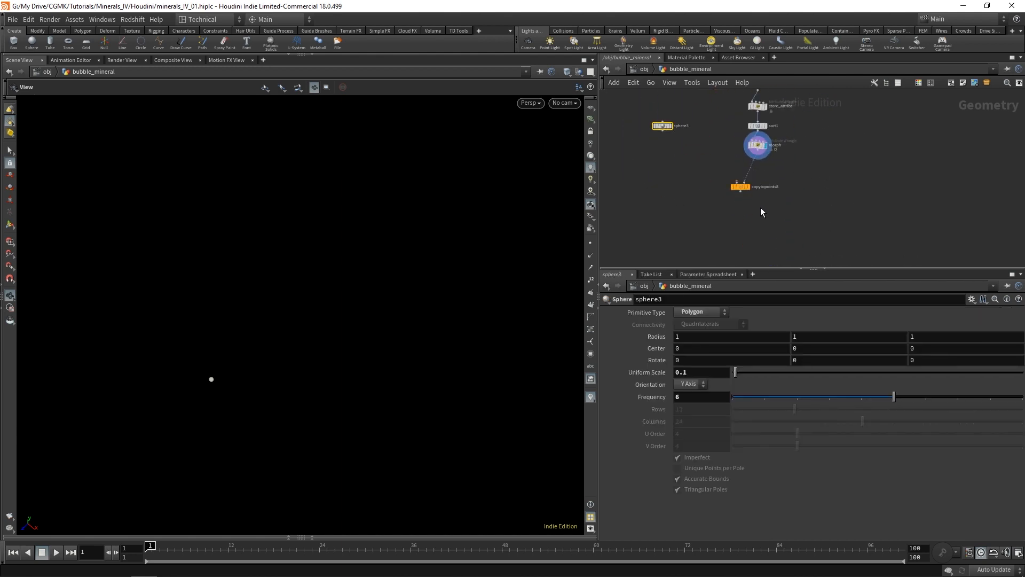
scroll(720, 189, up, 4)
click(640, 130)
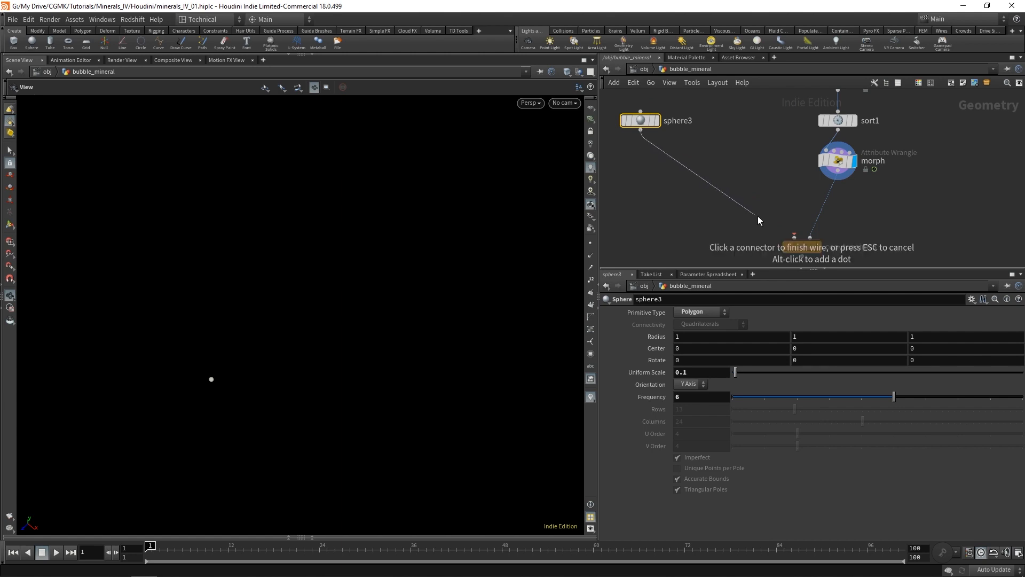
click(794, 236)
Display the Copy to Points result and shift the node aside between its two inputs
middle_drag(902, 204, 902, 167)
click(819, 211)
drag(808, 209, 772, 200)
Hide the reference grid, play and scrub the growth of the copied spheres, and return to the first frame
mouse_move(155, 546)
mouse_down()
mouse_move(418, 546)
mouse_move(140, 546)
mouse_up()
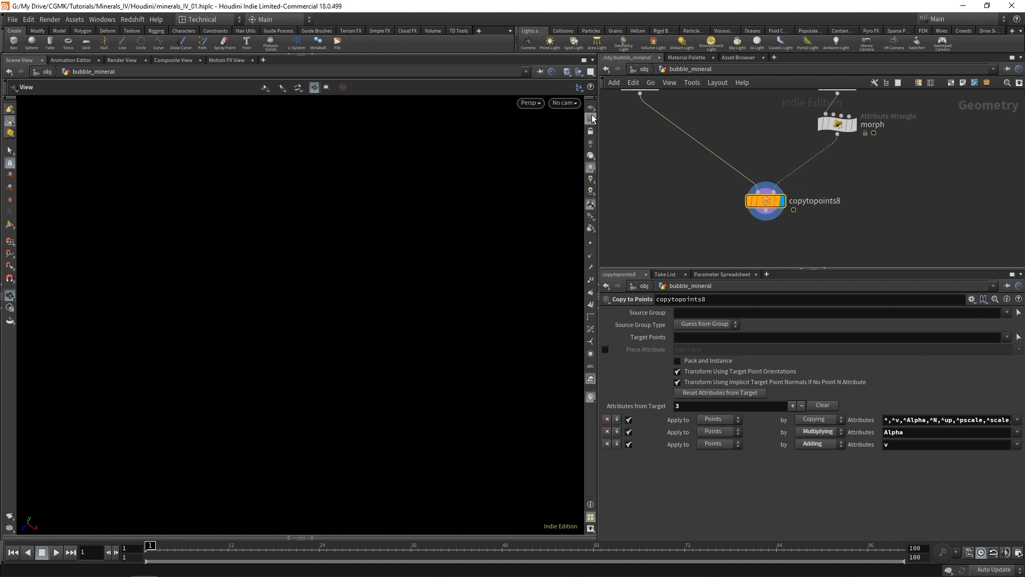
drag(385, 327, 297, 394)
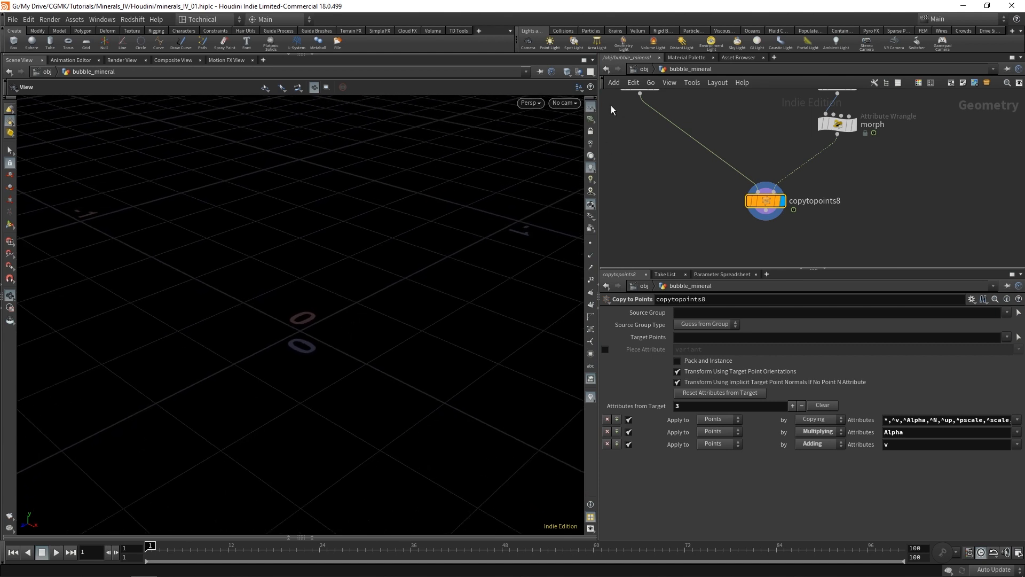
click(592, 107)
click(56, 552)
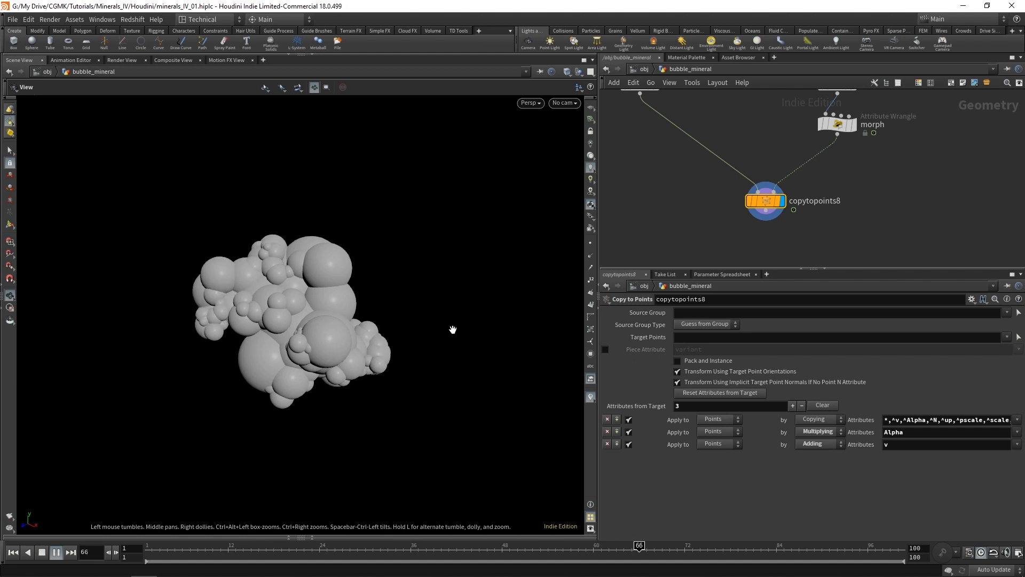
click(57, 553)
click(14, 553)
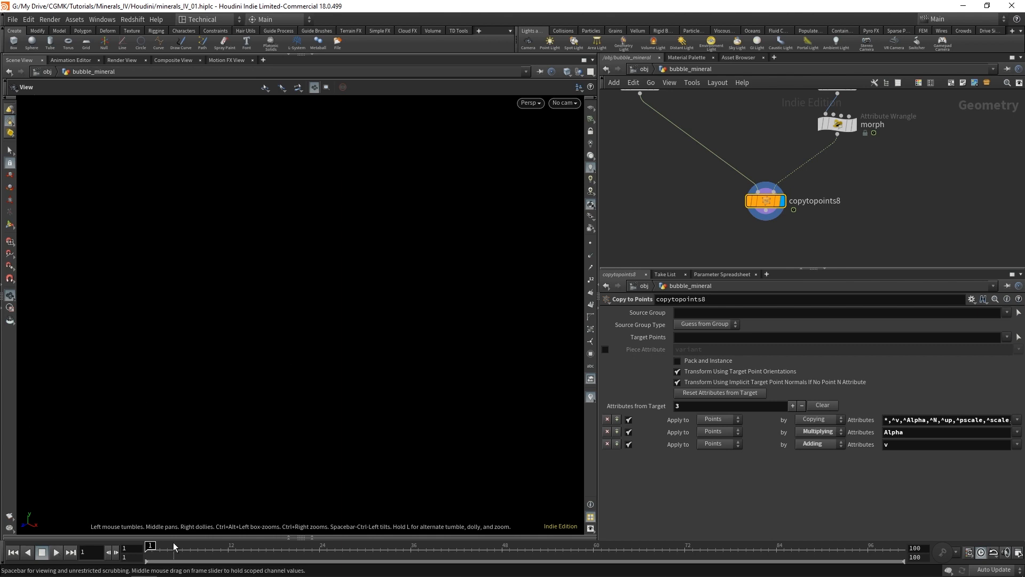
drag(151, 545, 107, 553)
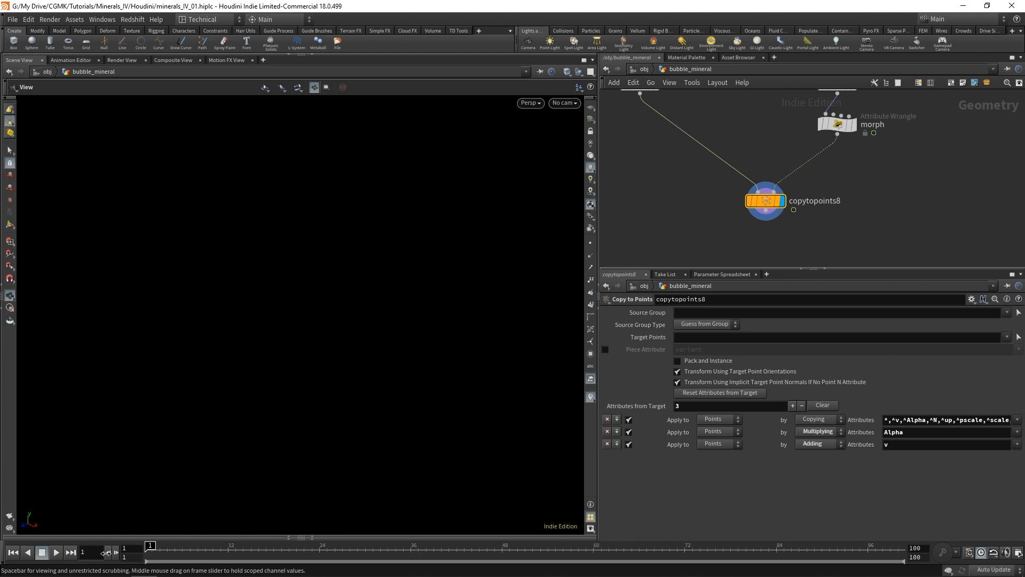
Move the Copy to Points node away to make room below morph, and review the morph wrangle's code and ramp
middle_drag(807, 201, 754, 199)
drag(712, 201, 676, 231)
middle_drag(810, 188, 798, 212)
click(772, 147)
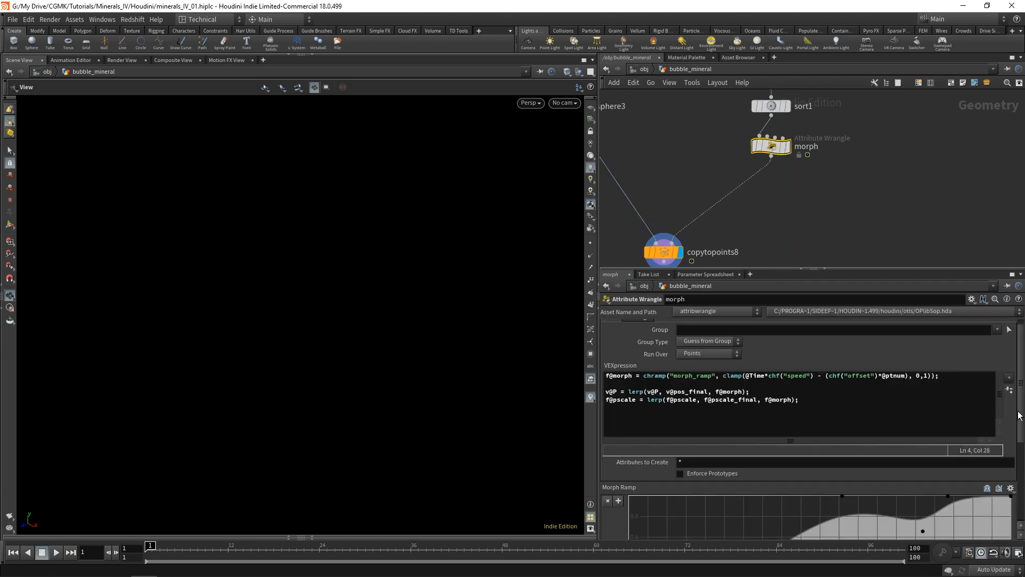
scroll(1019, 415, down, 4)
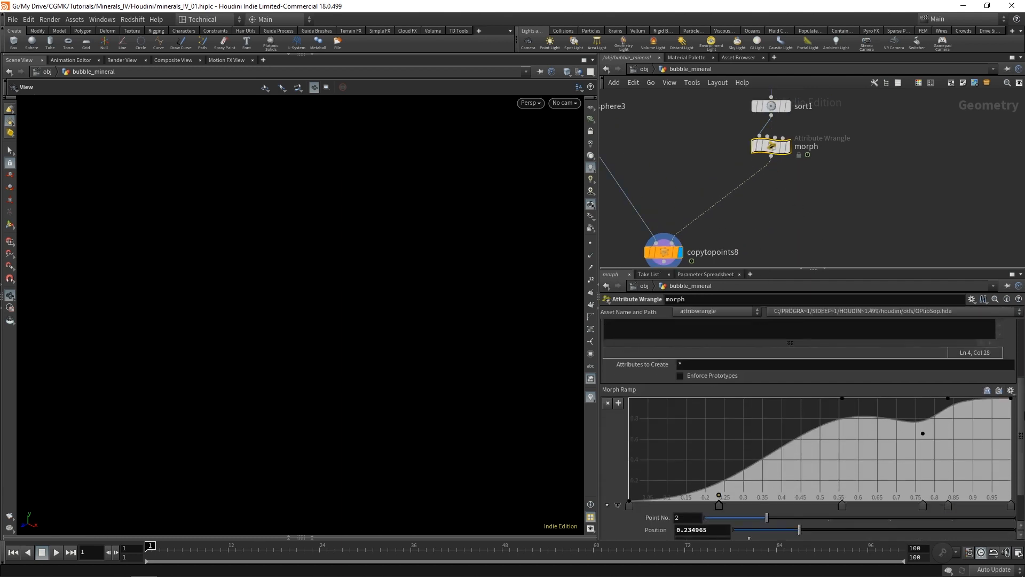
scroll(1021, 416, up, 4)
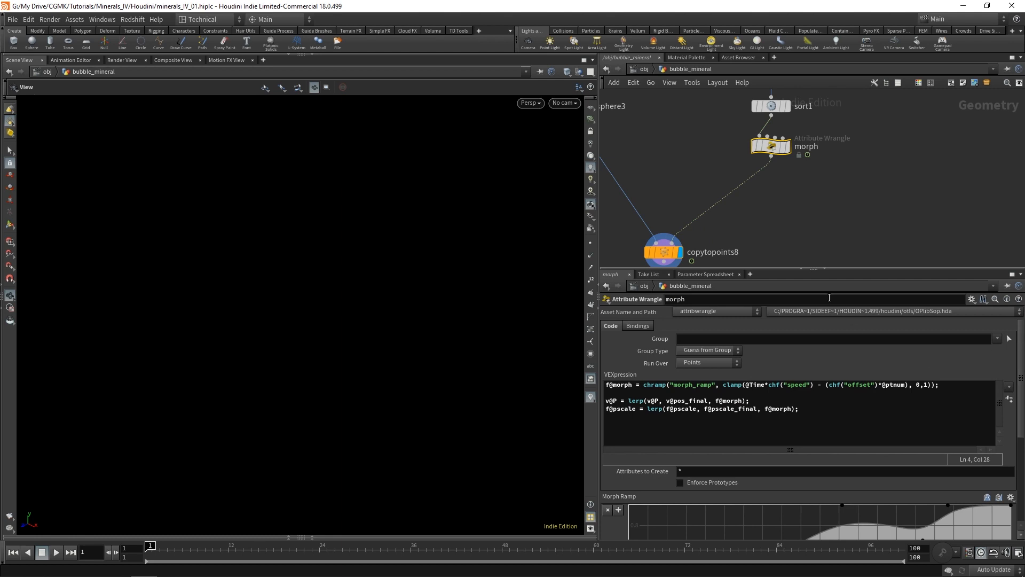
Insert a Point VOP between the morph and Copy to Points nodes and name it noise
key(Tab)
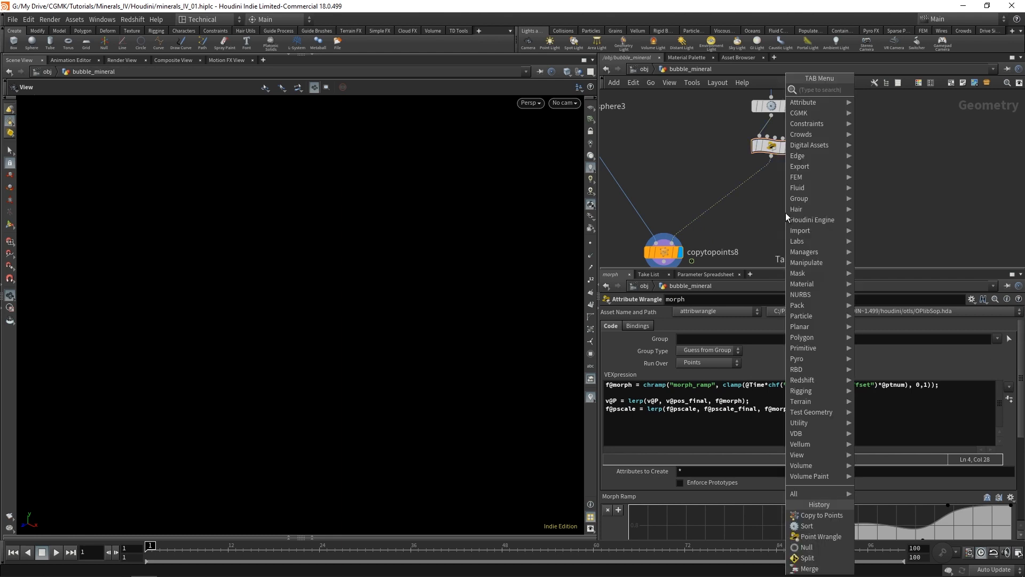
key(Return)
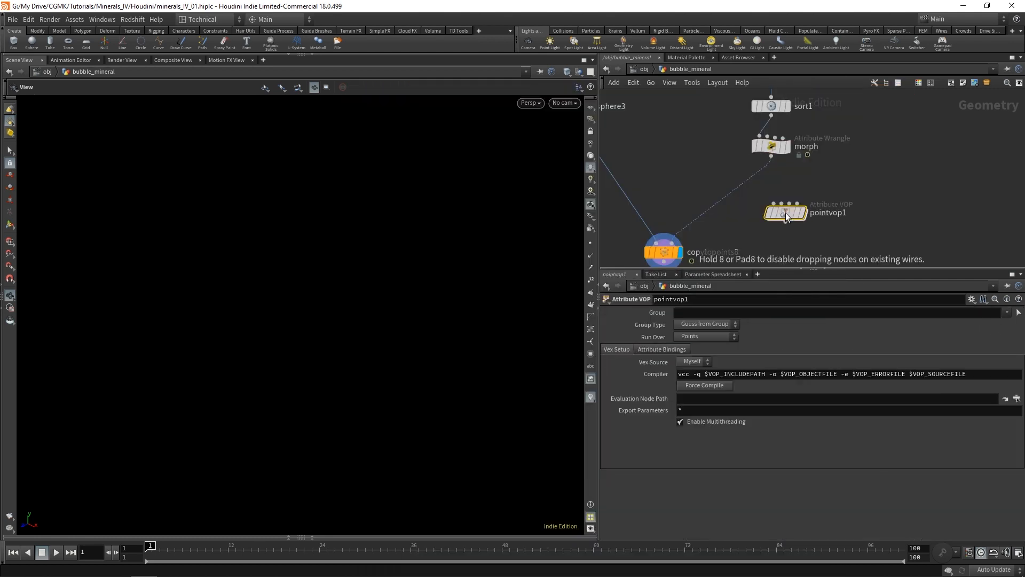
click(764, 199)
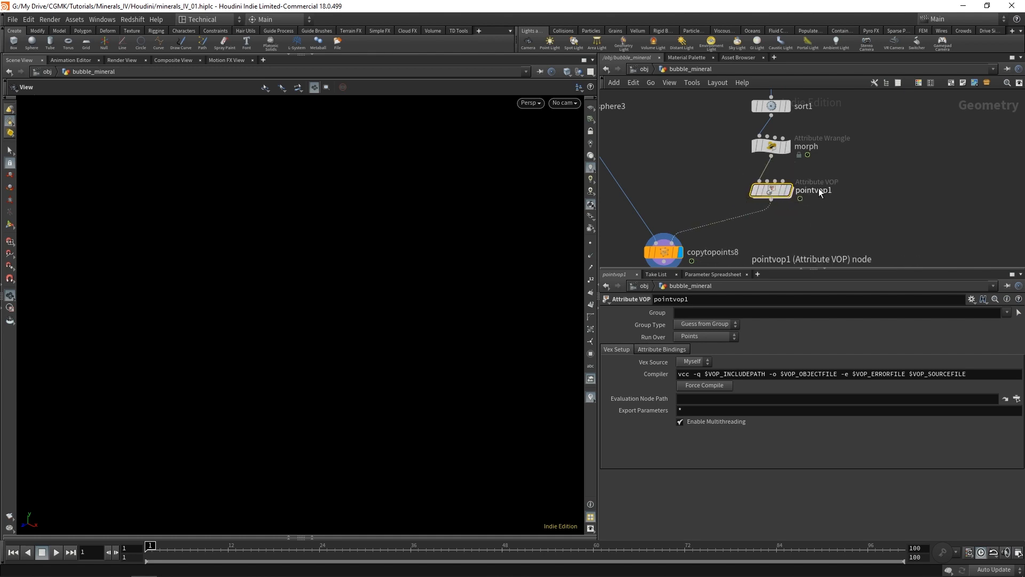
double_click(818, 190)
click(847, 205)
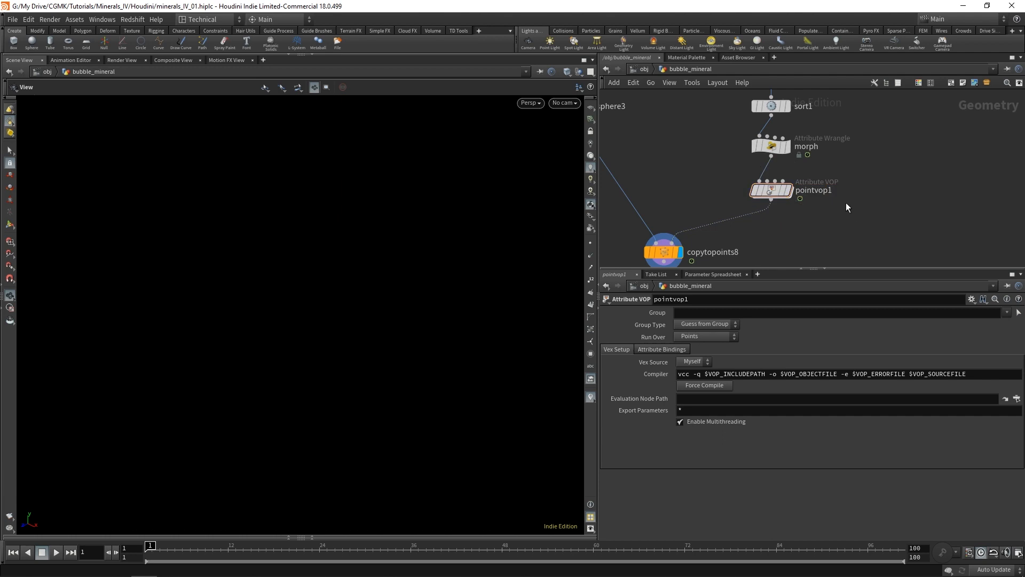
click(829, 190)
drag(814, 194, 752, 201)
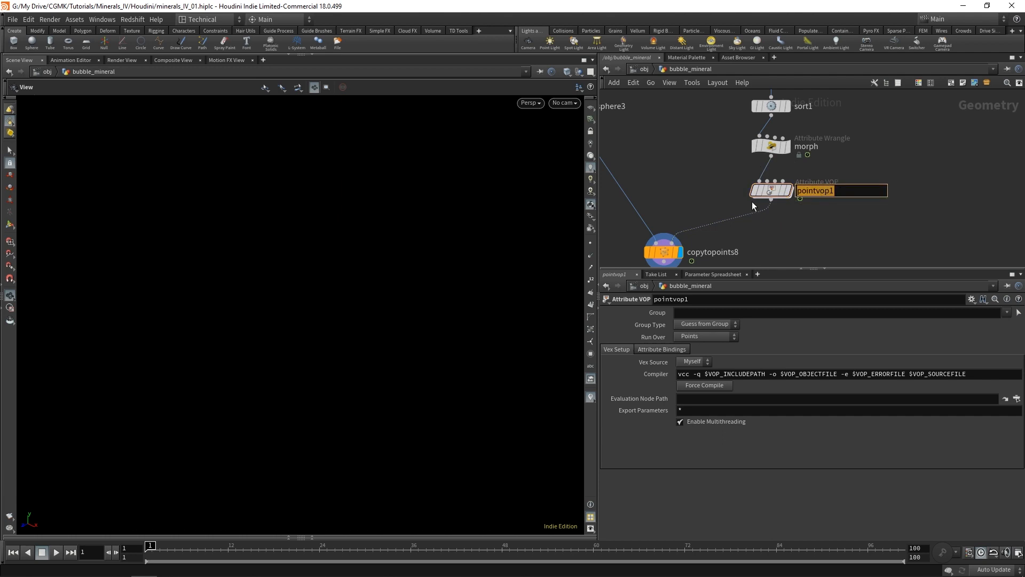
text(noise)
key(Return)
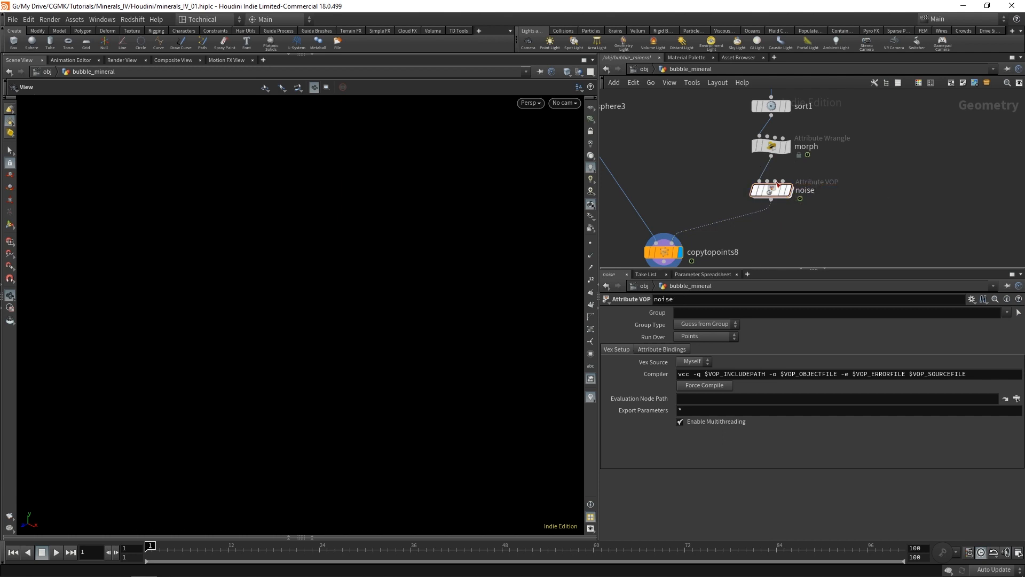
Open the noise VOP's inner network and move the global parameters node away from the output node
double_click(772, 190)
drag(772, 160, 690, 141)
key(Tab)
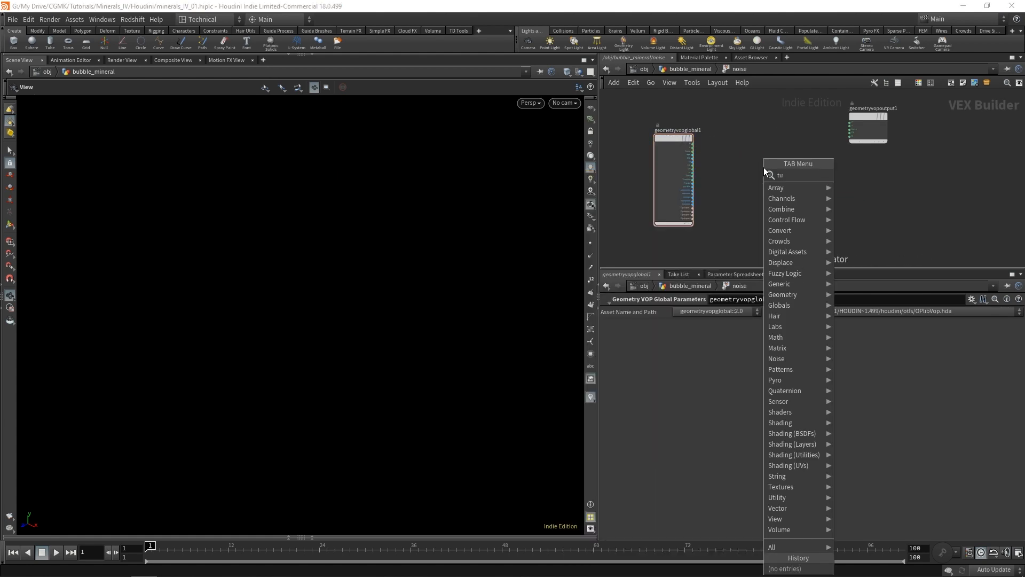
text(turbu)
key(Return)
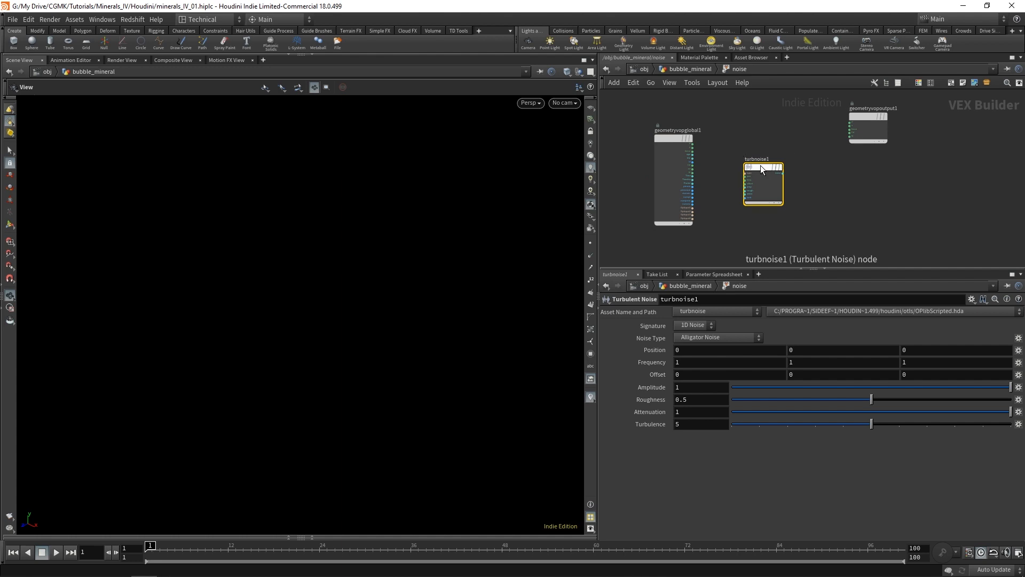
key(Delete)
Add a Curl Noise node between the global parameters and output nodes, and widen the gap to the global parameters
key(Tab)
text(curl)
key(Return)
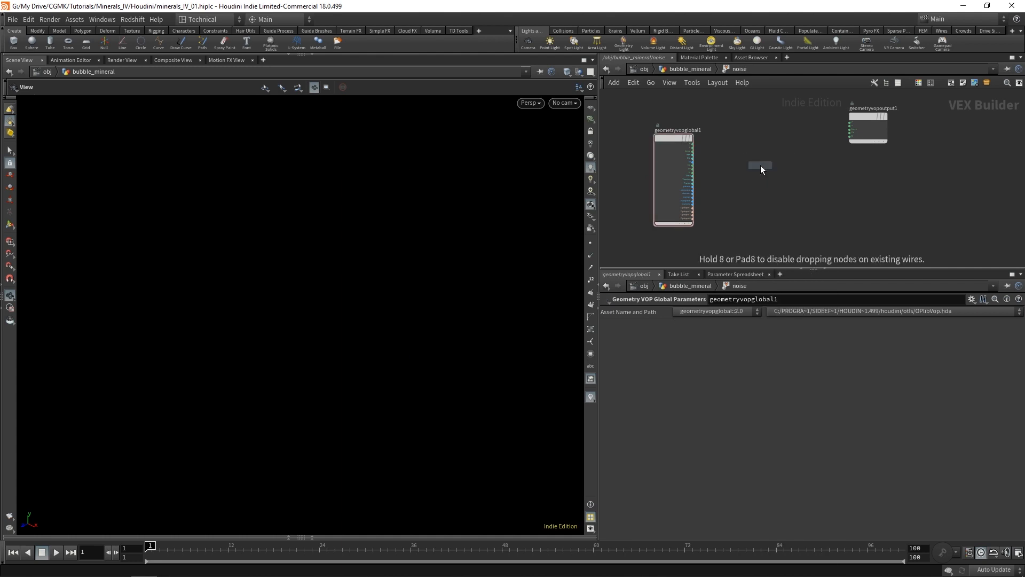
click(760, 165)
scroll(755, 162, up, 3)
middle_drag(720, 106, 833, 105)
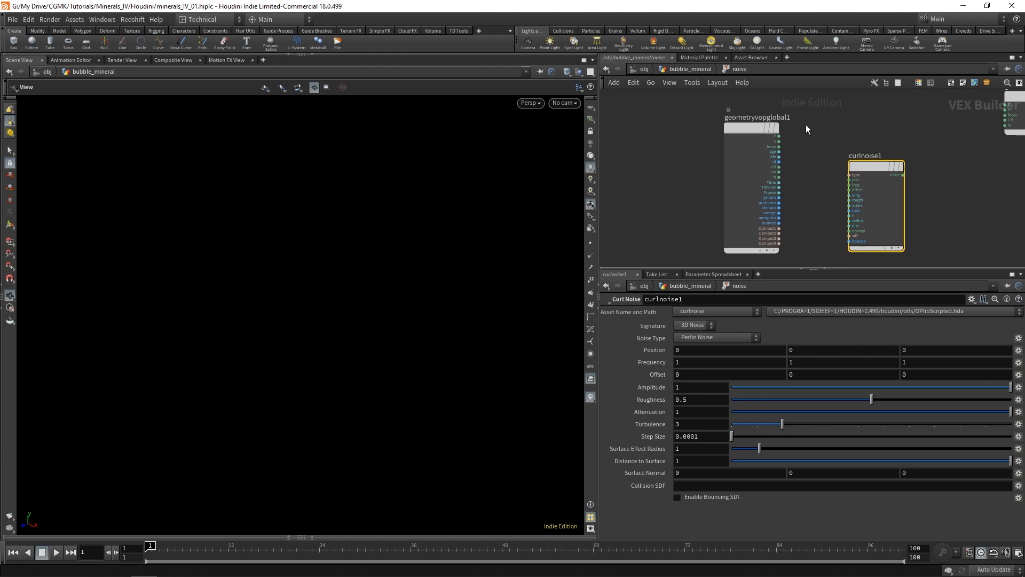
drag(749, 131, 669, 141)
click(761, 156)
middle_drag(757, 156, 748, 135)
scroll(749, 135, up, 1)
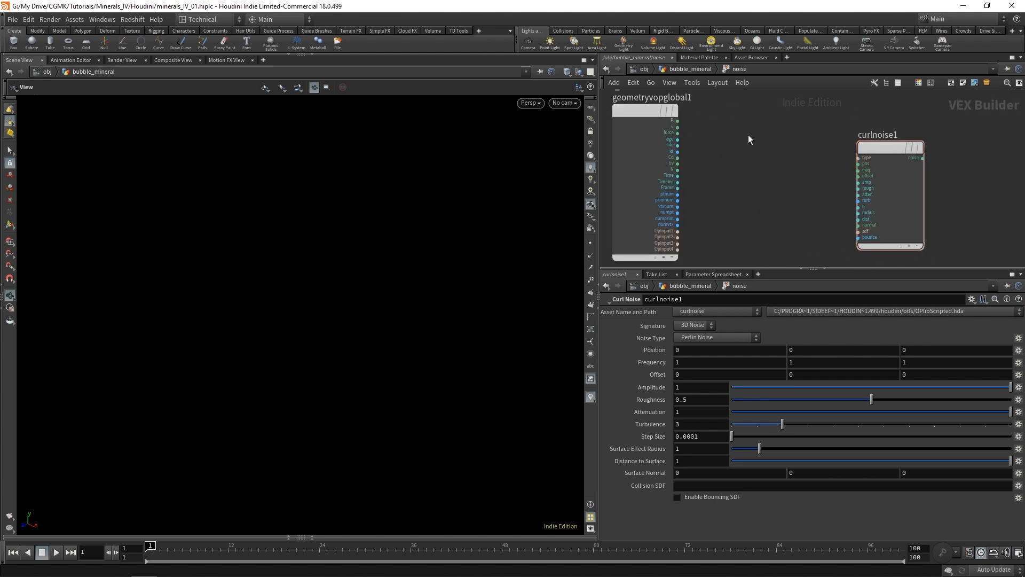
Add a Vector to Vector4 node between the global parameters and Curl Noise, feeding it P as vector and Time as fourth component
key(Tab)
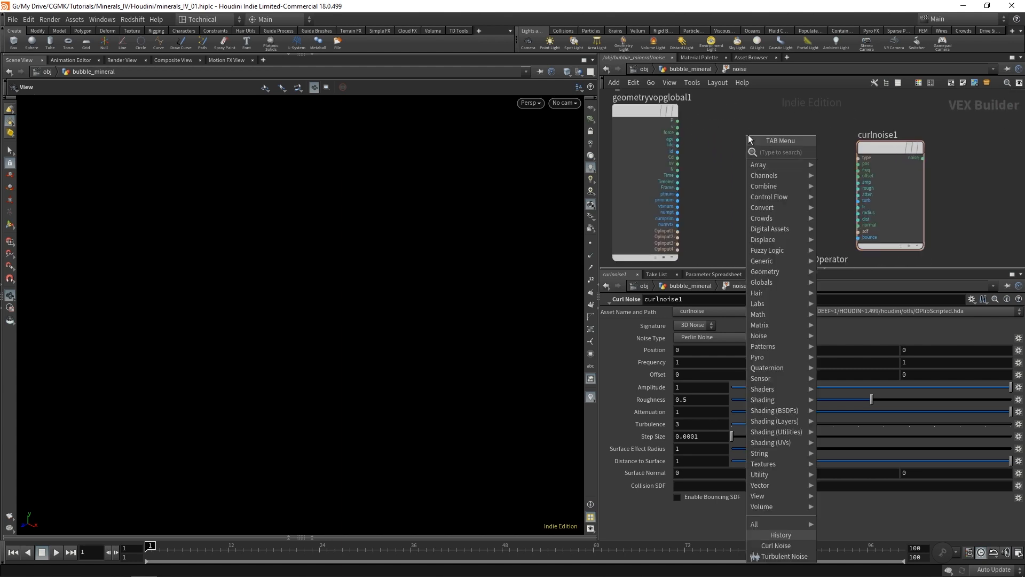
text(vect4)
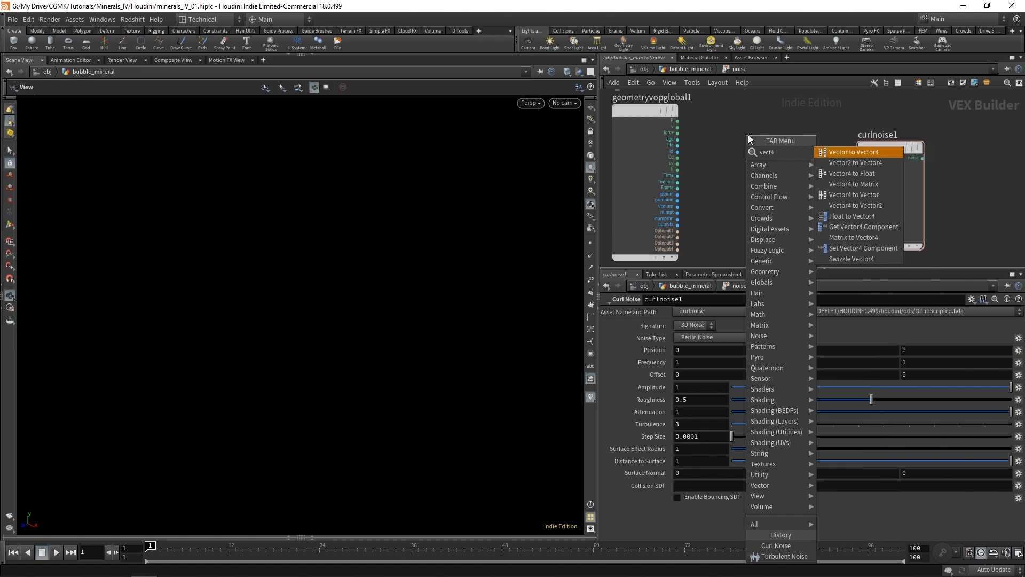
click(869, 150)
click(777, 142)
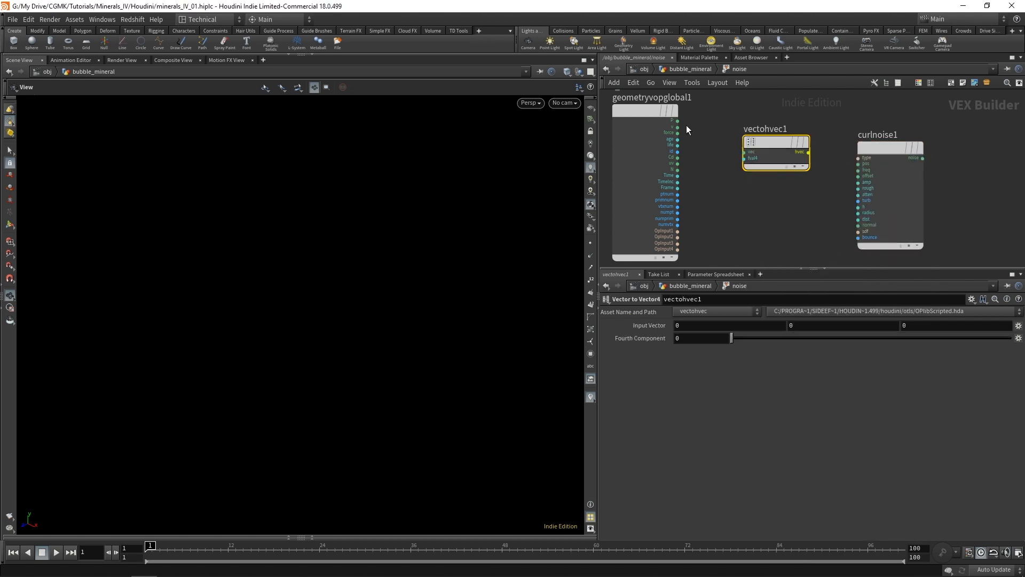
click(678, 121)
click(728, 145)
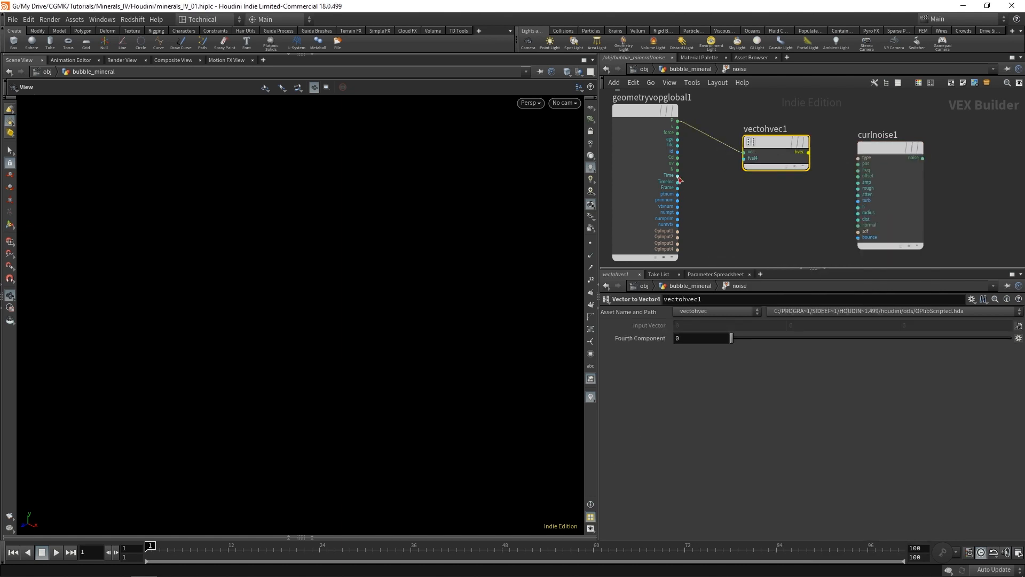
click(678, 175)
click(744, 158)
Connect the Vector to Vector4 output to Curl Noise's pos input and move Curl Noise into line beside it
click(809, 152)
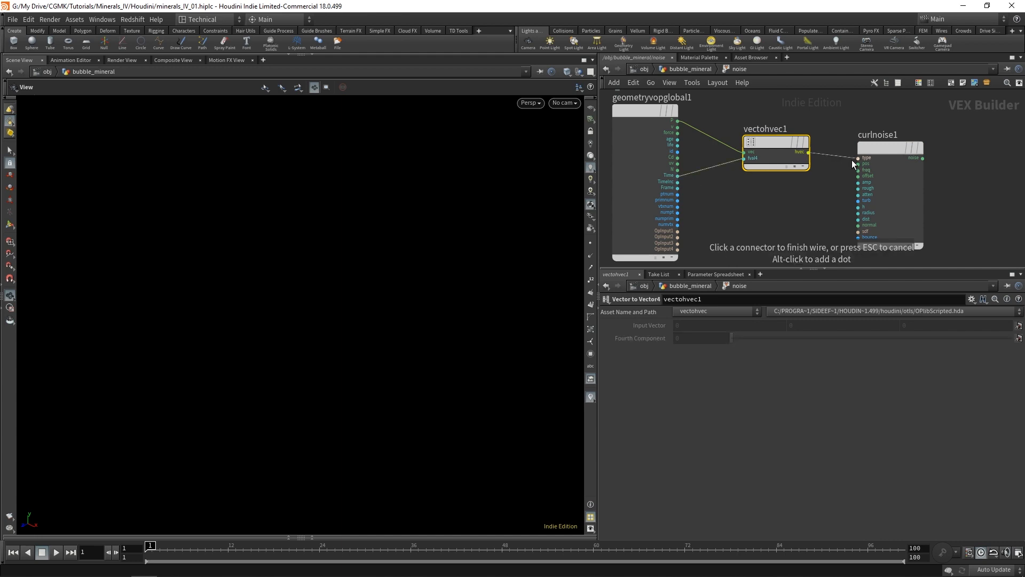
click(854, 163)
drag(883, 152, 866, 142)
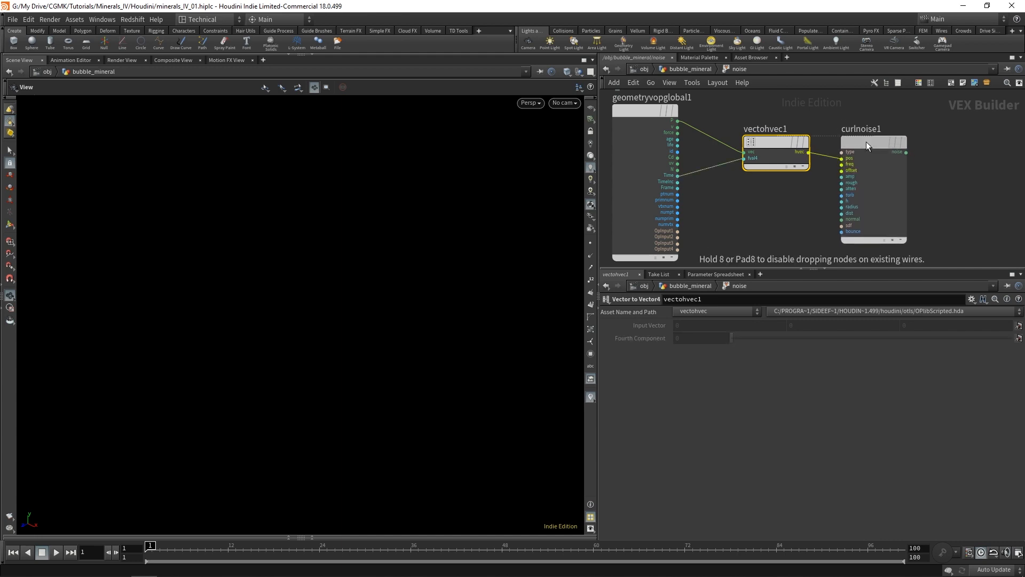
middle_drag(945, 162, 918, 167)
scroll(920, 179, down, 3)
drag(923, 188, 797, 170)
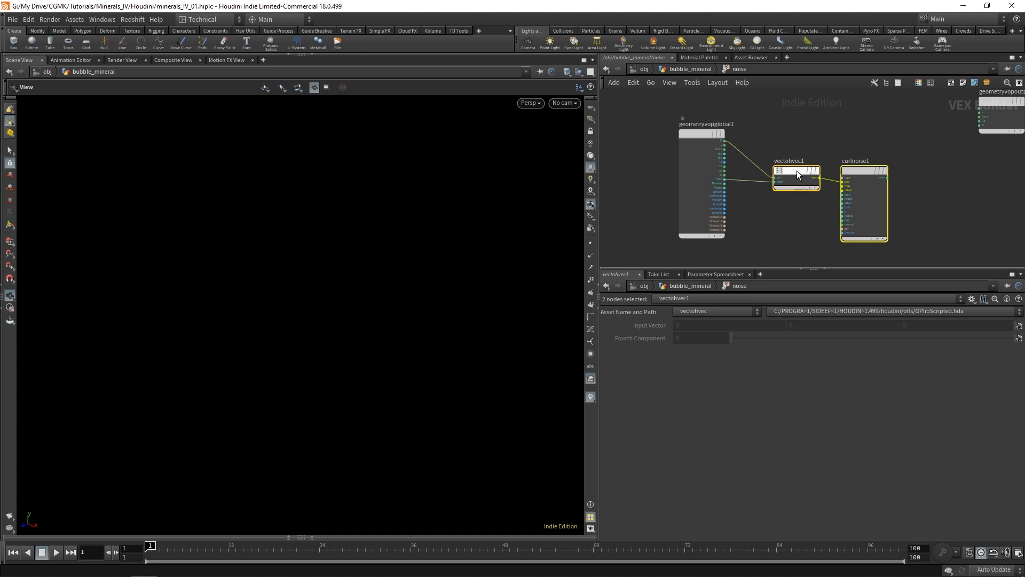
click(911, 184)
drag(863, 171, 860, 168)
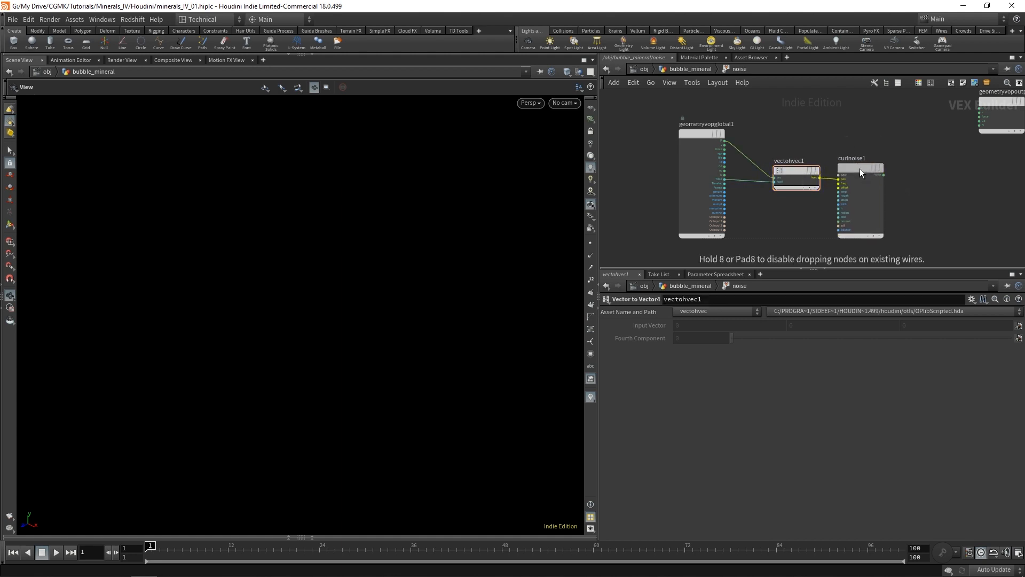
Add an Add node between Curl Noise and the output node, and connect the global P to its first input
key(Tab)
text(add)
key(Return)
click(898, 188)
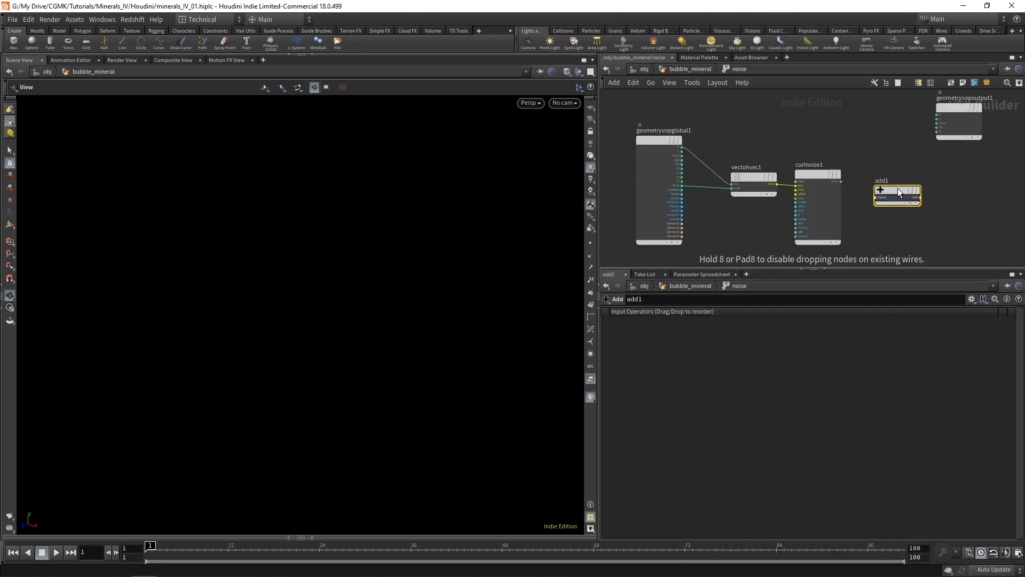
drag(898, 188, 881, 153)
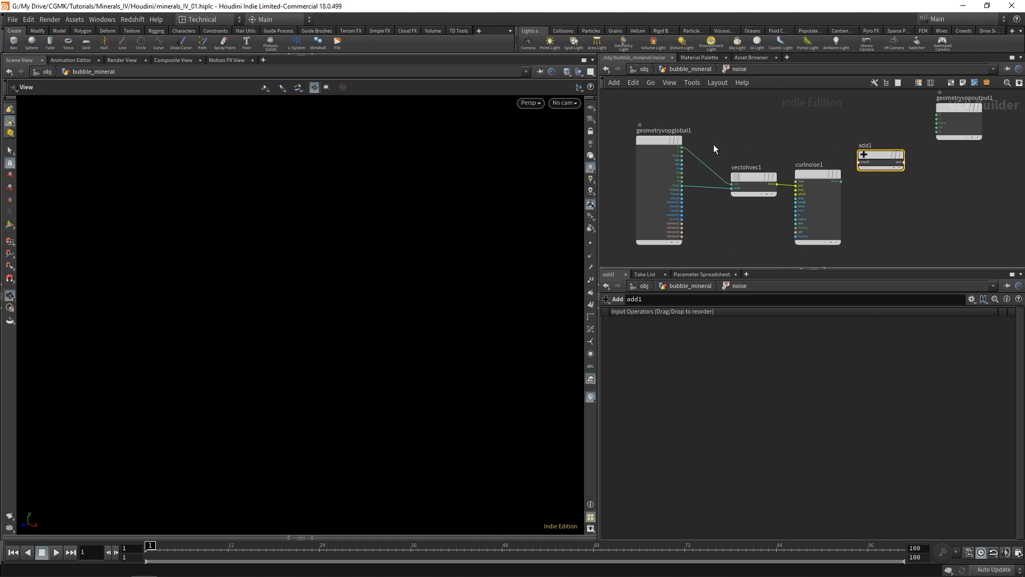
click(683, 147)
click(841, 161)
Move the output node and the Add node farther from Curl Noise to make room for another node
middle_drag(939, 183, 849, 213)
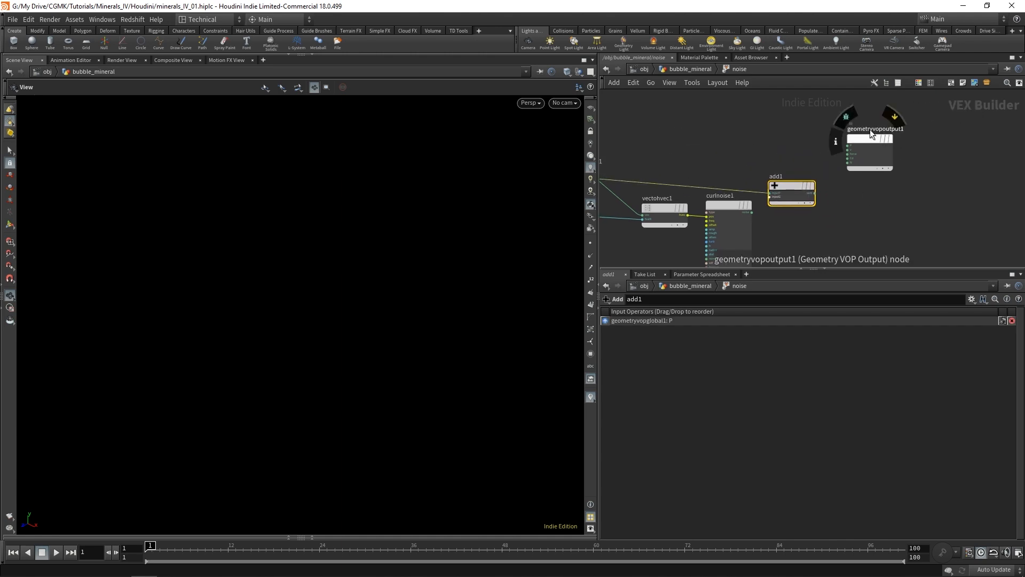
drag(870, 129, 940, 130)
drag(787, 198, 838, 176)
middle_drag(804, 243, 822, 194)
key(Tab)
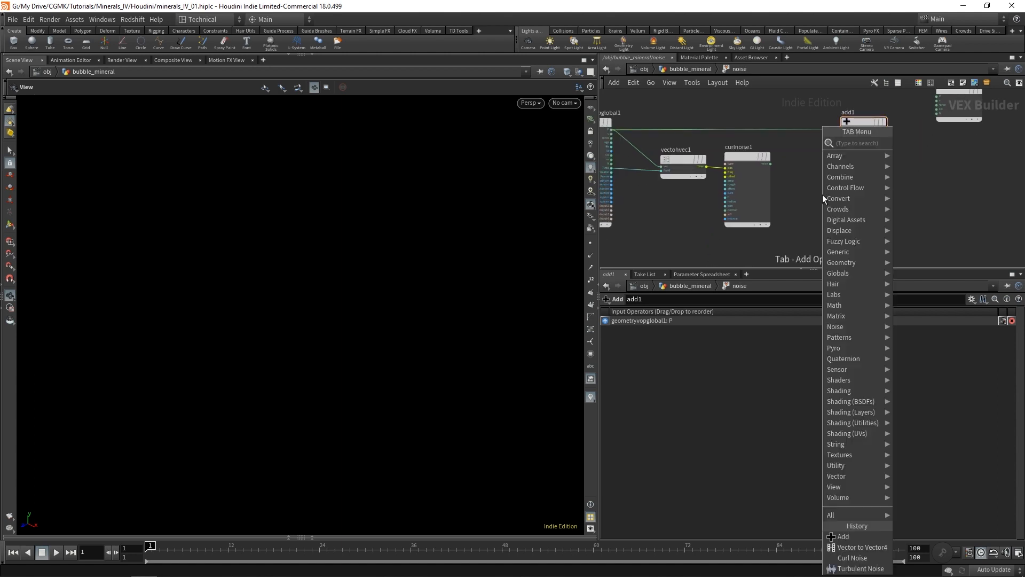
key(Escape)
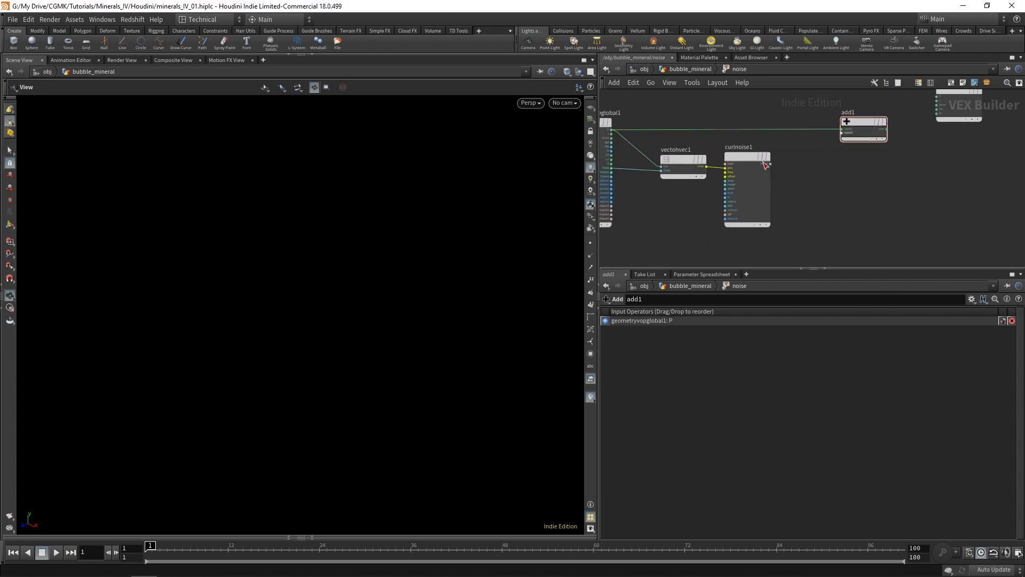
Add a Multiply node after Curl Noise and connect the noise output to its first input
key(Tab)
text(mul)
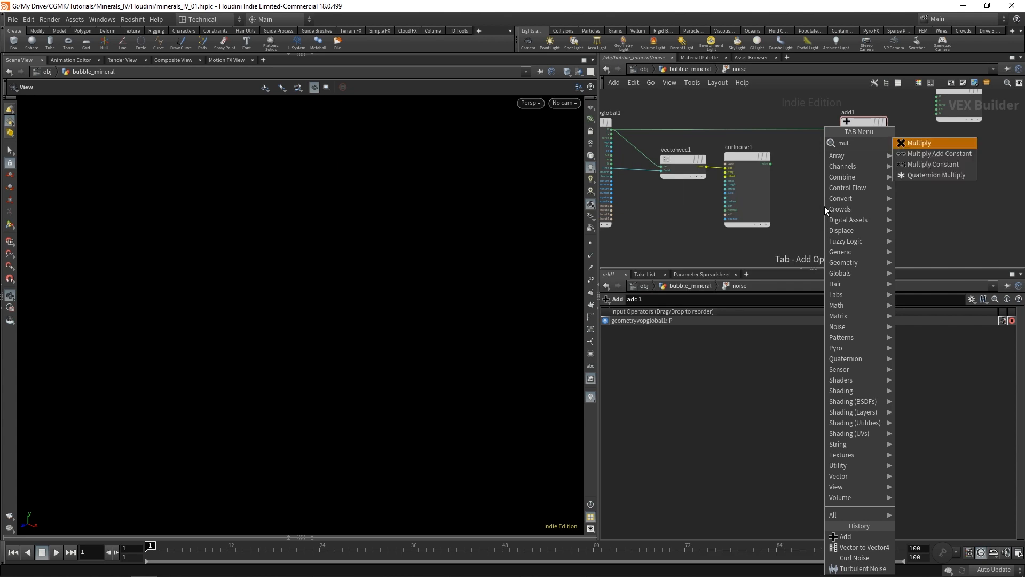
key(Return)
click(824, 206)
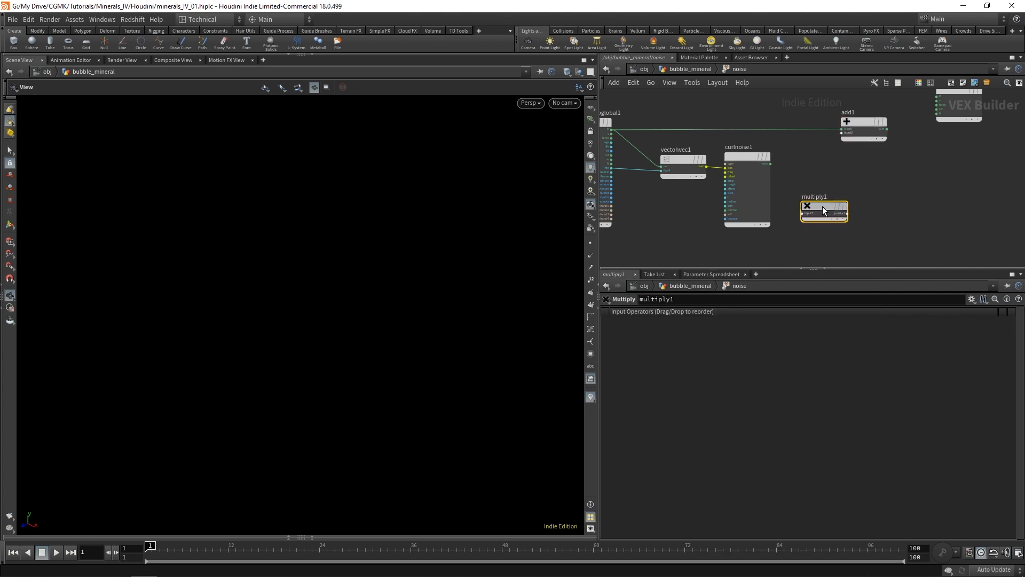
click(771, 164)
click(816, 196)
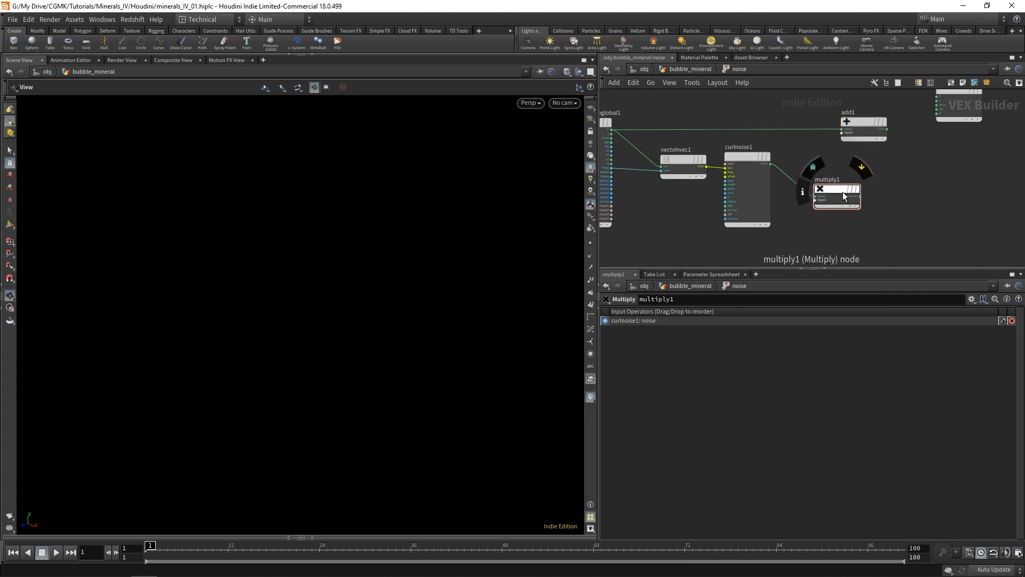
drag(843, 191, 833, 180)
Add a Bind node below the existing network and name its parameter morph
middle_drag(861, 224, 842, 192)
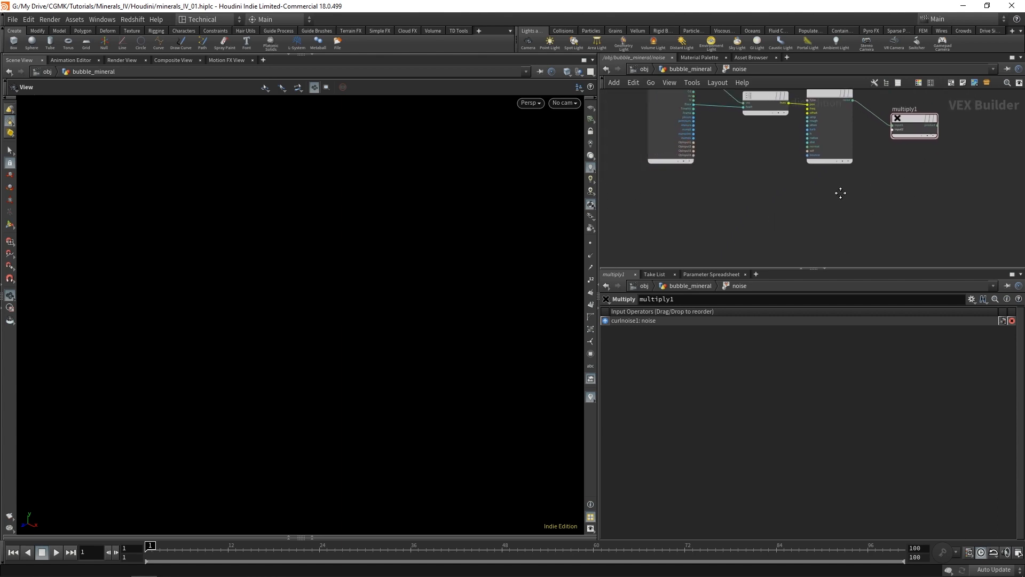
key(Tab)
text(bin)
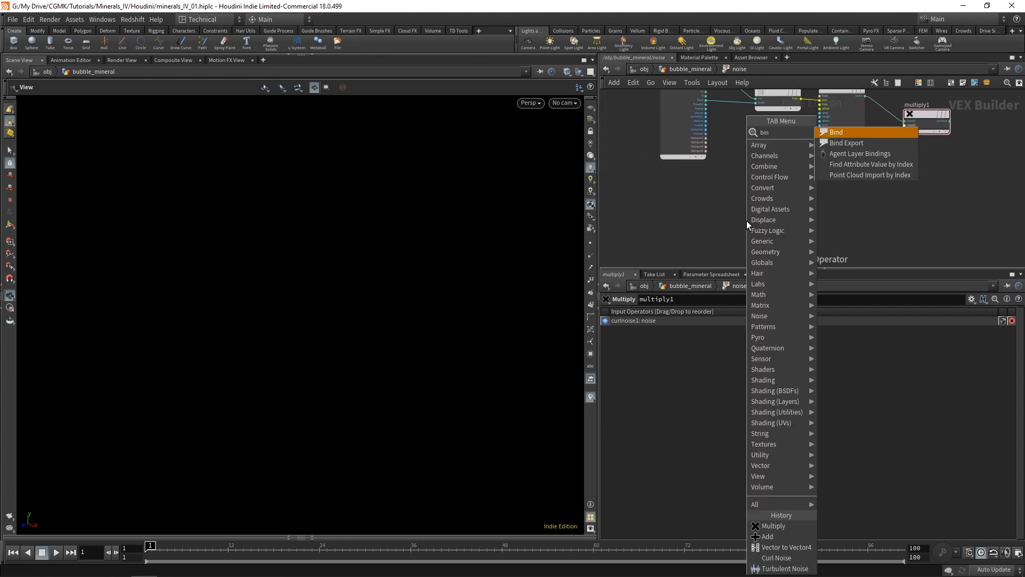
text(d)
key(Return)
click(746, 220)
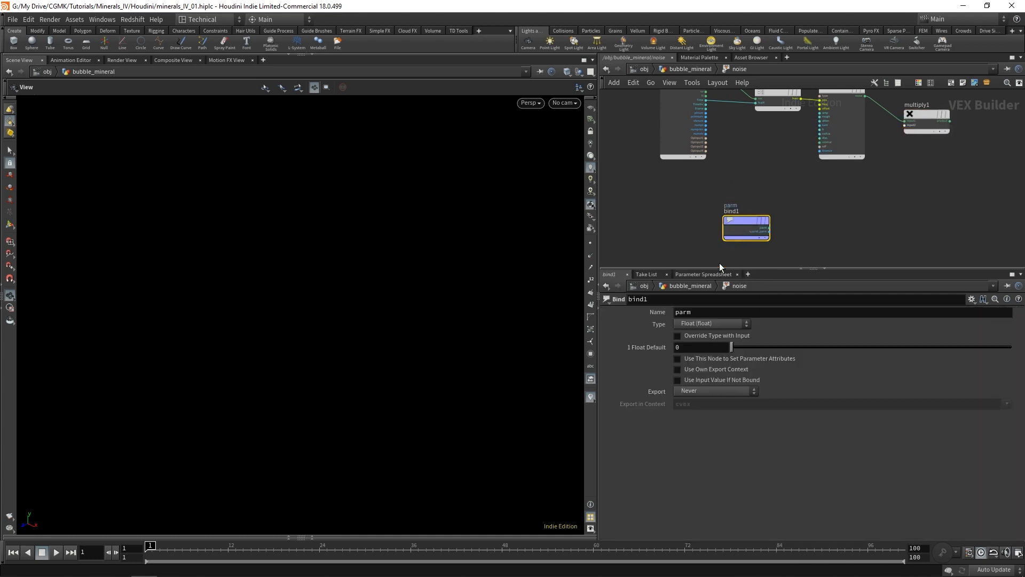
double_click(709, 310)
text(mo)
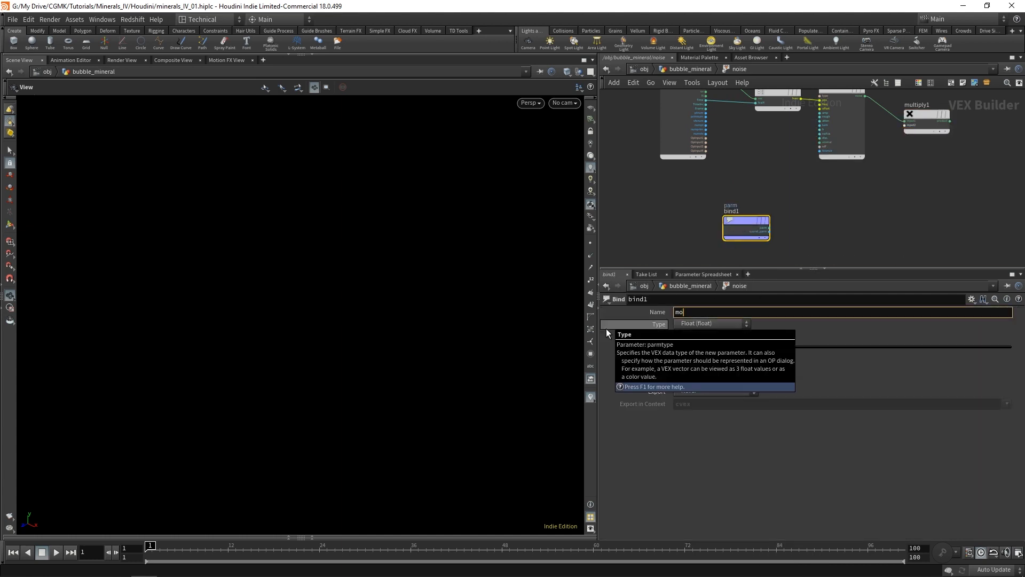
text(rph)
key(Return)
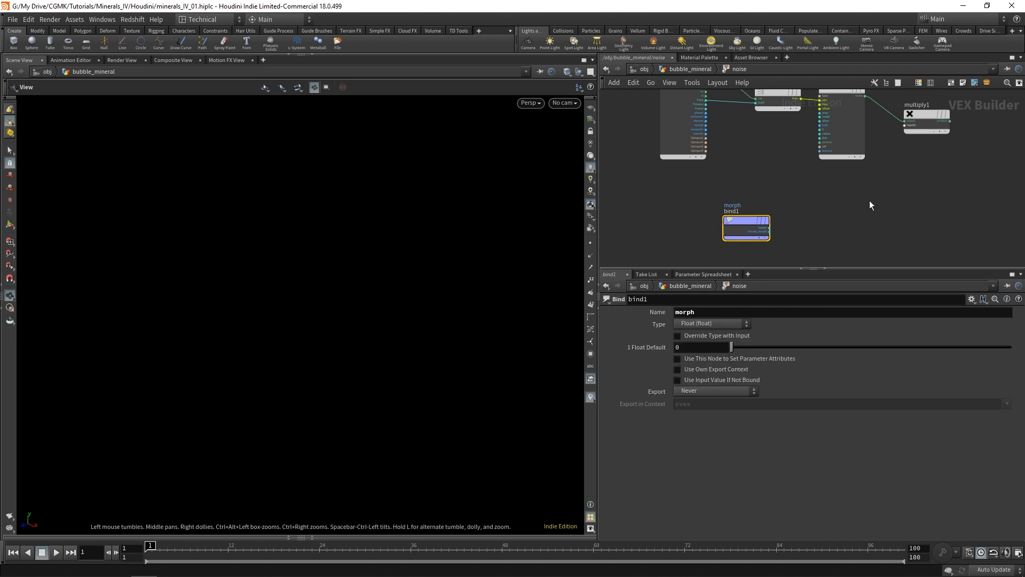
Add a Complement node beside the morph Bind and connect the morph output to its input
key(Tab)
text(compl)
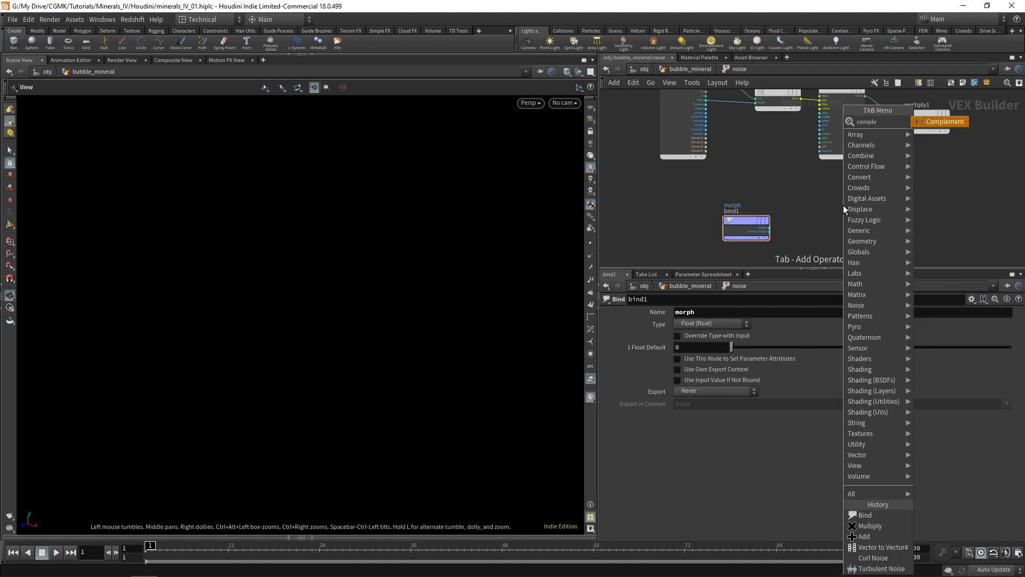
key(Return)
click(844, 209)
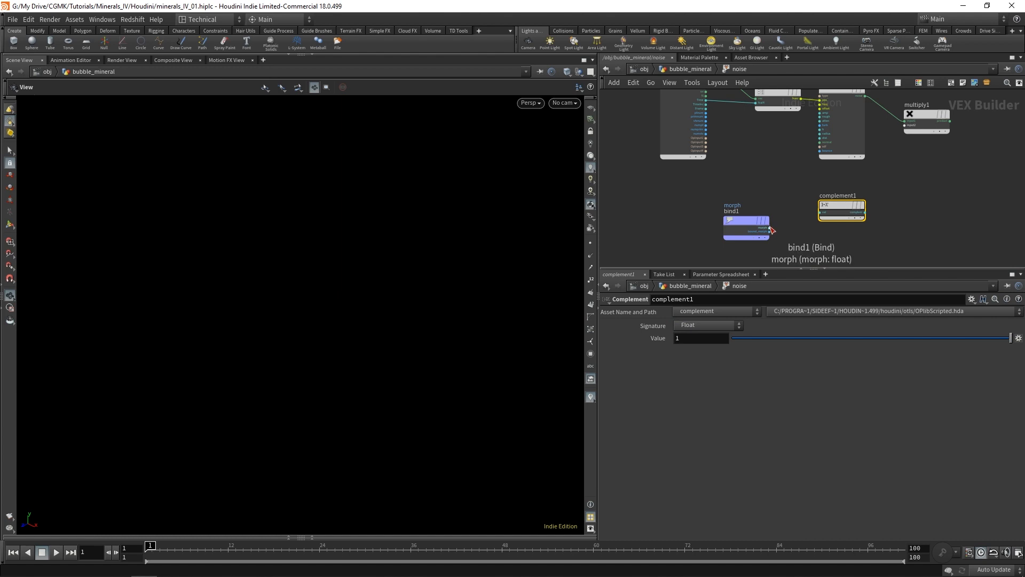
click(770, 228)
click(821, 212)
drag(845, 204, 830, 218)
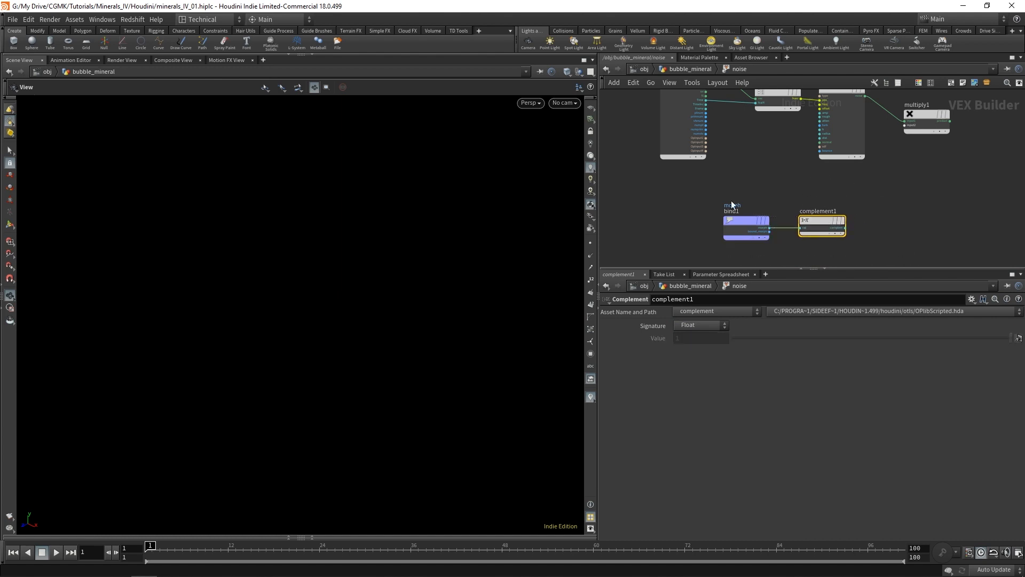
Connect the Complement output to Multiply's second input, and the Multiply product to Add's second input
click(845, 228)
middle_drag(929, 175, 891, 205)
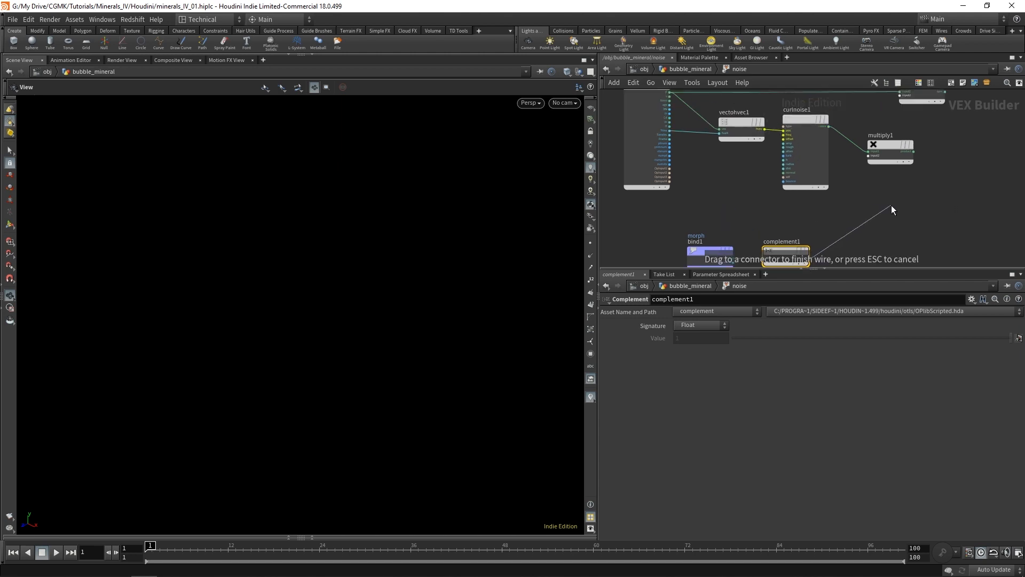
click(868, 155)
scroll(965, 149, up, 2)
middle_drag(966, 149, 848, 207)
scroll(889, 210, down, 1)
click(832, 215)
scroll(844, 208, up, 2)
click(812, 173)
Connect the Add node's sum to P on the output node and line both nodes up in the network
middle_drag(872, 160, 839, 178)
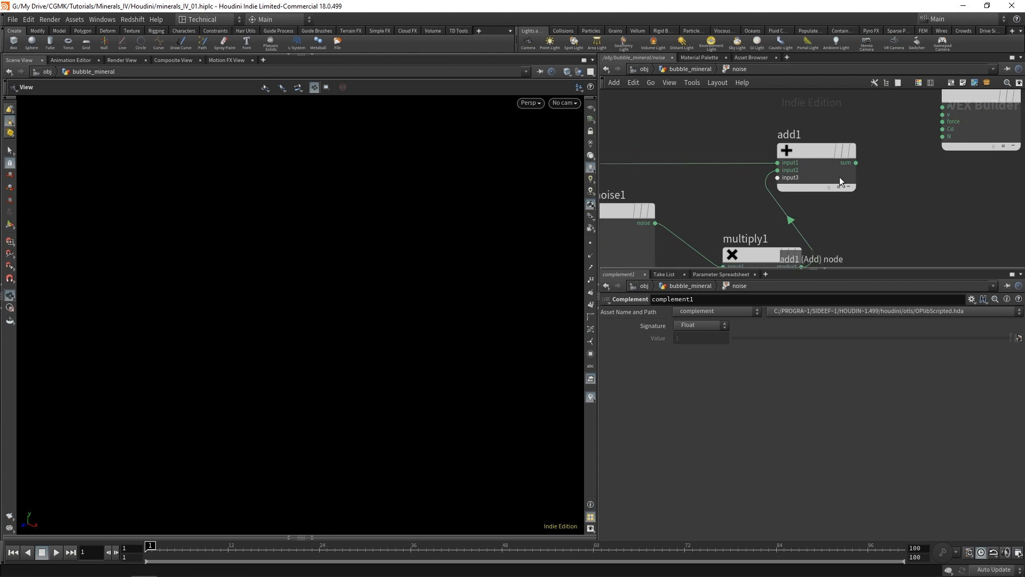
click(856, 162)
drag(941, 107, 943, 142)
middle_drag(897, 196, 878, 236)
click(831, 214)
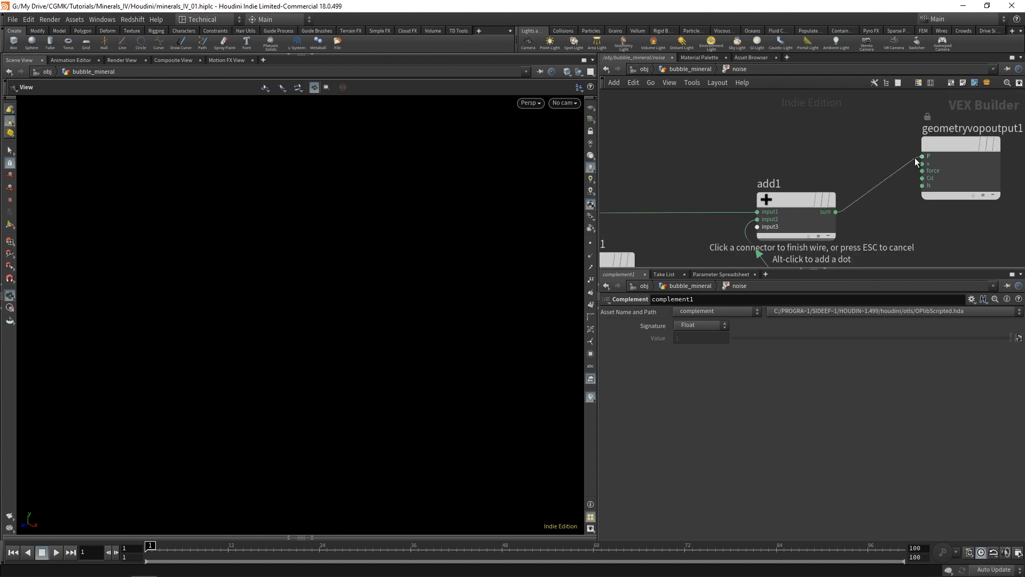
click(916, 156)
scroll(918, 149, down, 3)
drag(924, 161, 936, 176)
drag(844, 180, 869, 183)
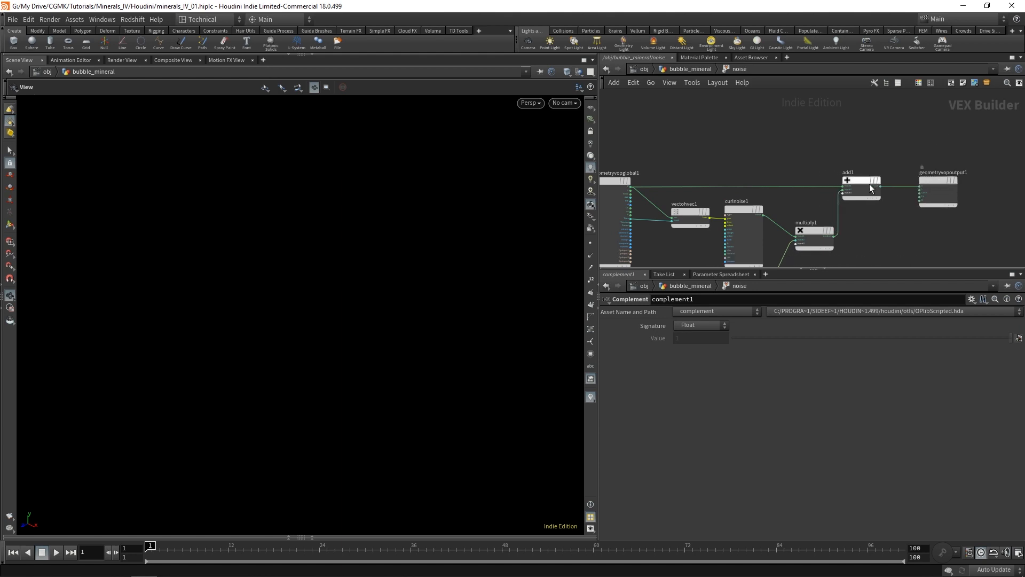
mouse_move(877, 233)
middle_down()
mouse_move(916, 182)
mouse_move(904, 181)
middle_up()
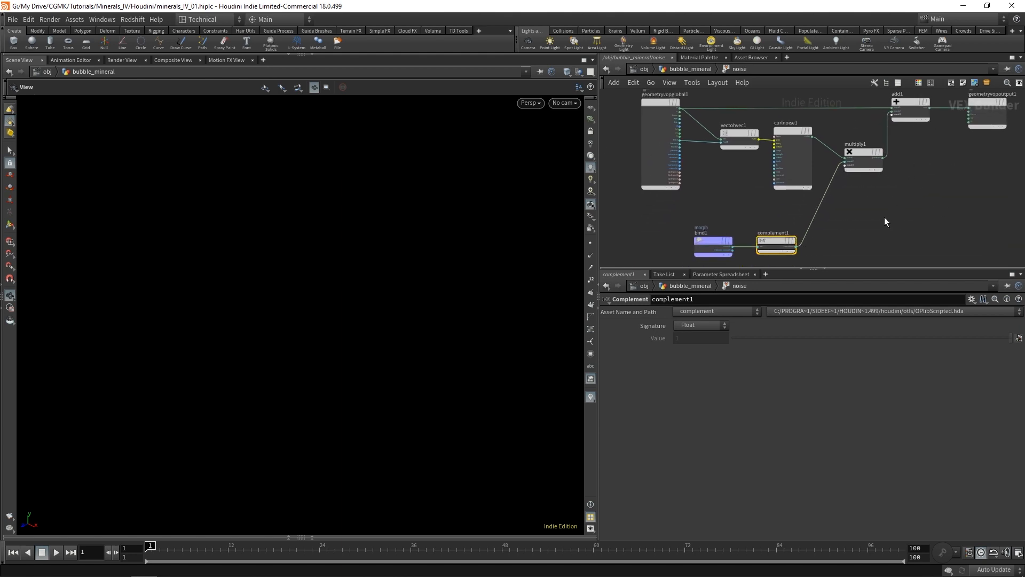
Move the global parameters and Vector to Vector4 nodes away from Curl Noise to widen the gap between them
middle_drag(881, 222, 877, 208)
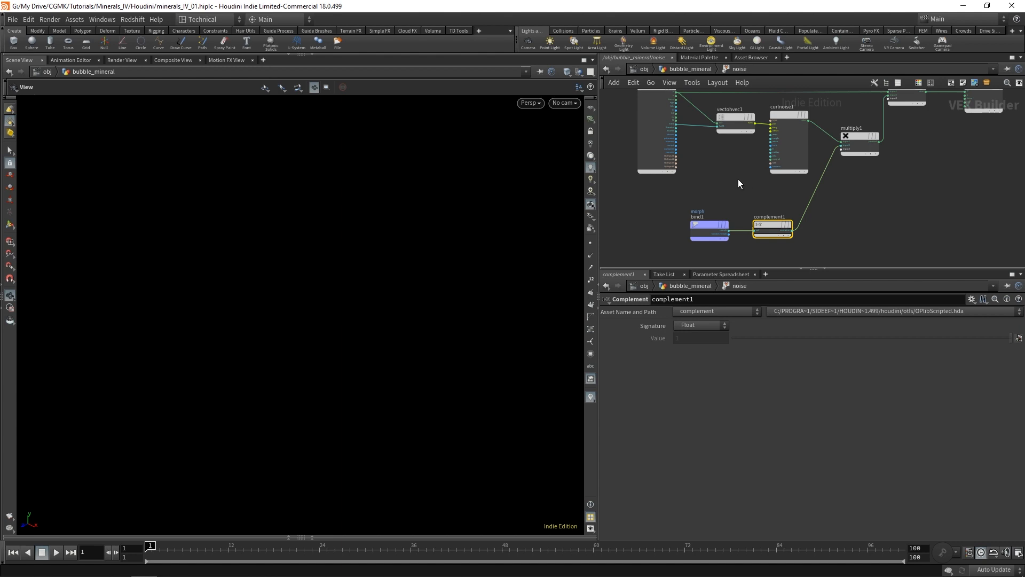
middle_drag(726, 153, 732, 186)
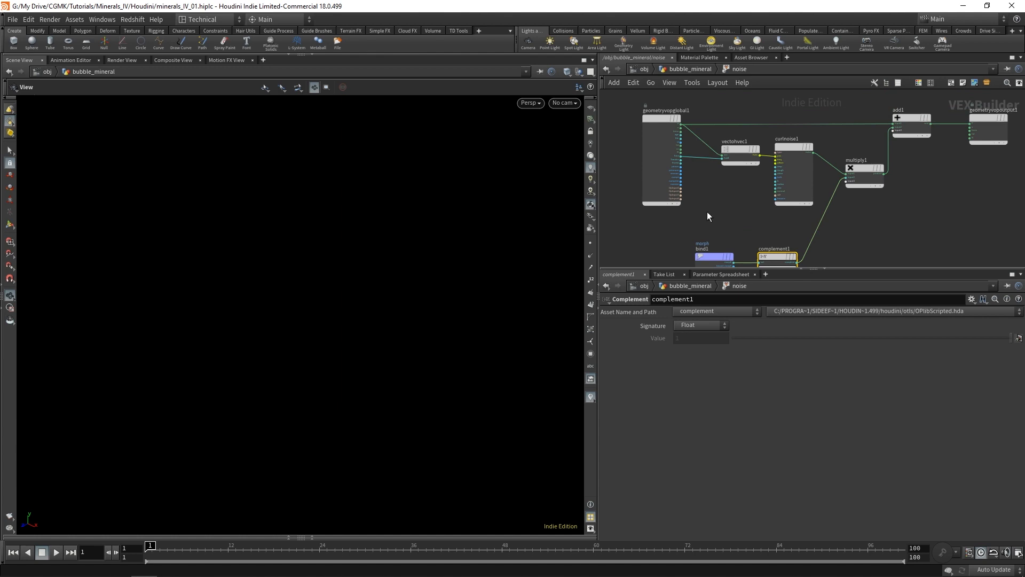
middle_drag(707, 212, 742, 207)
scroll(751, 210, down, 1)
drag(761, 216, 665, 133)
click(729, 216)
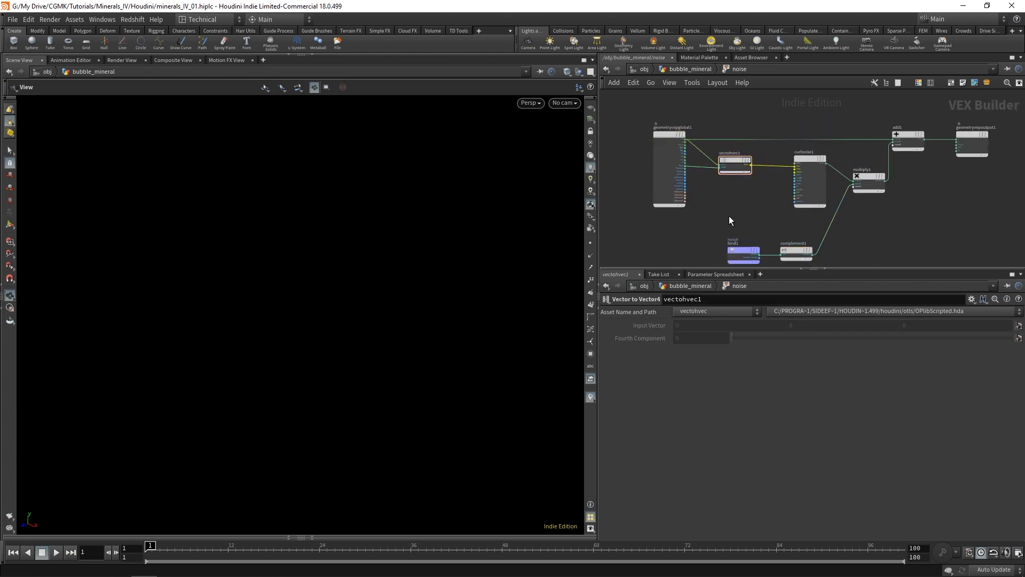
Duplicate the morph Bind node above the original and name the copy's parameter generation
scroll(729, 216, up, 3)
middle_drag(729, 216, 733, 164)
alt+drag(748, 221, 723, 144)
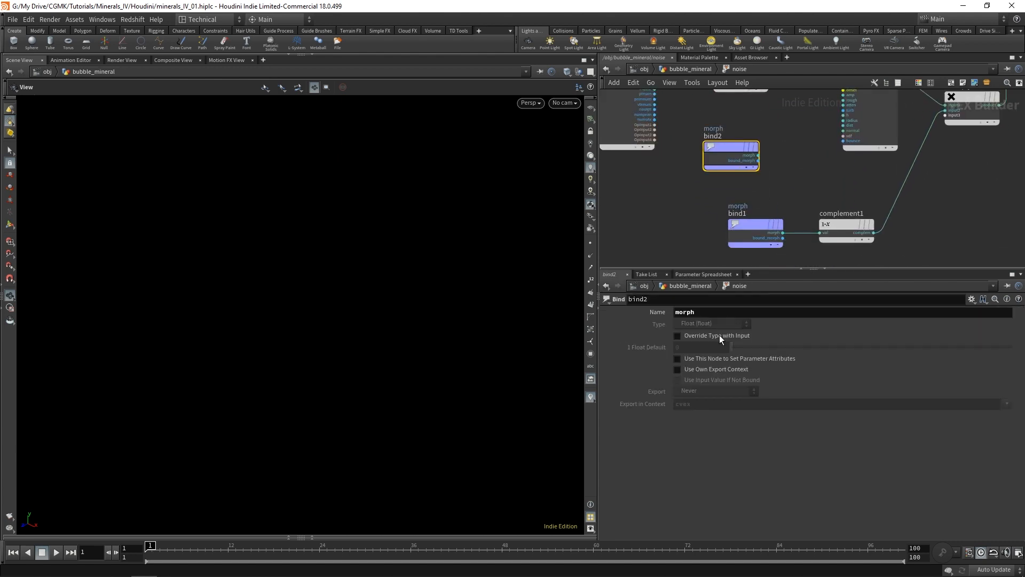
text(genera)
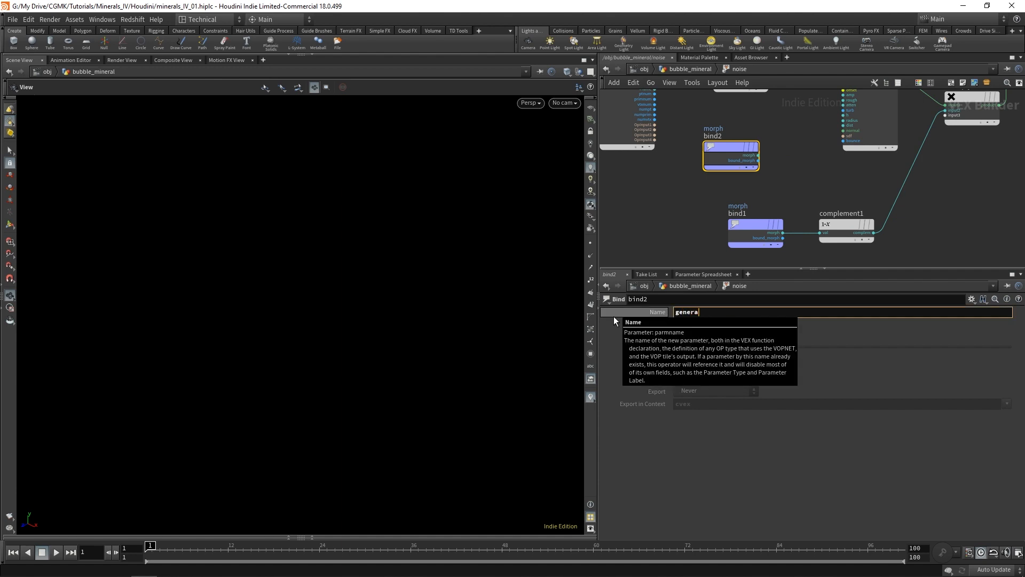
text(tion)
key(Return)
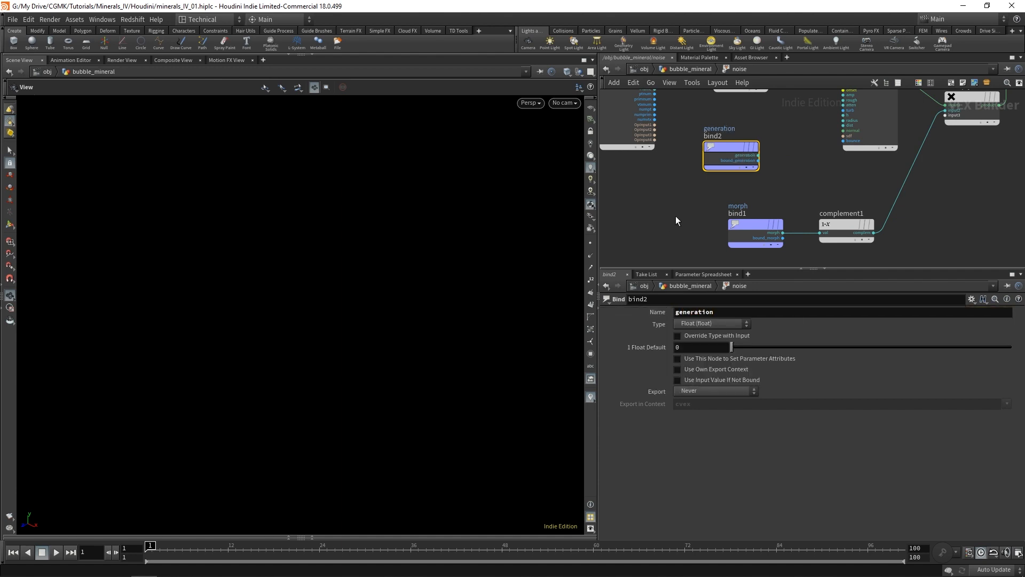
Add a Float to Vector4 node beside the generation Bind node
middle_drag(797, 189, 797, 152)
drag(769, 183, 769, 216)
middle_drag(780, 172, 783, 222)
scroll(781, 176, down, 2)
scroll(740, 186, up, 4)
click(739, 184)
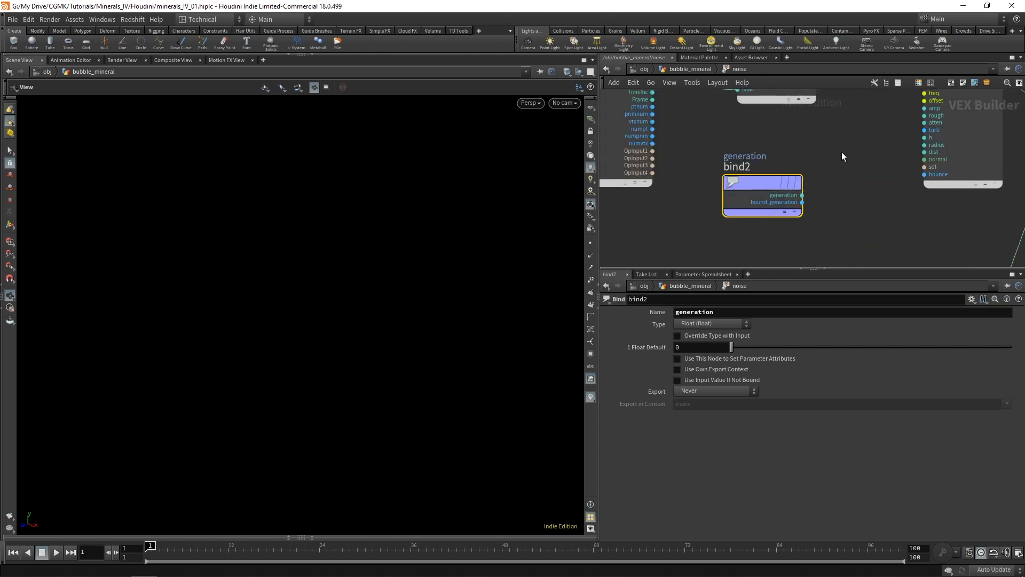
middle_drag(842, 152, 795, 188)
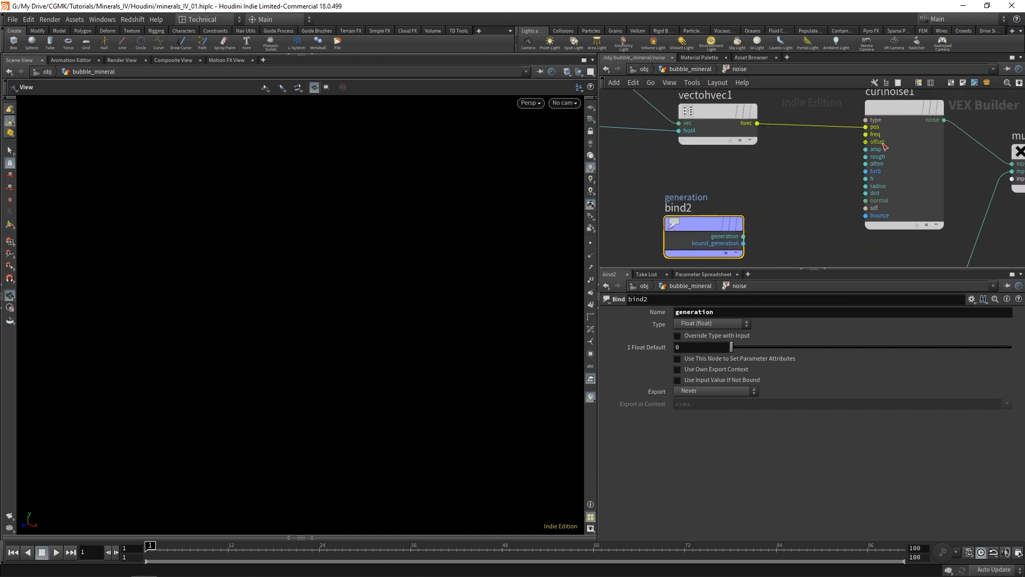
middle_drag(755, 233, 953, 136)
scroll(953, 140, down, 3)
middle_drag(902, 176, 815, 205)
key(Tab)
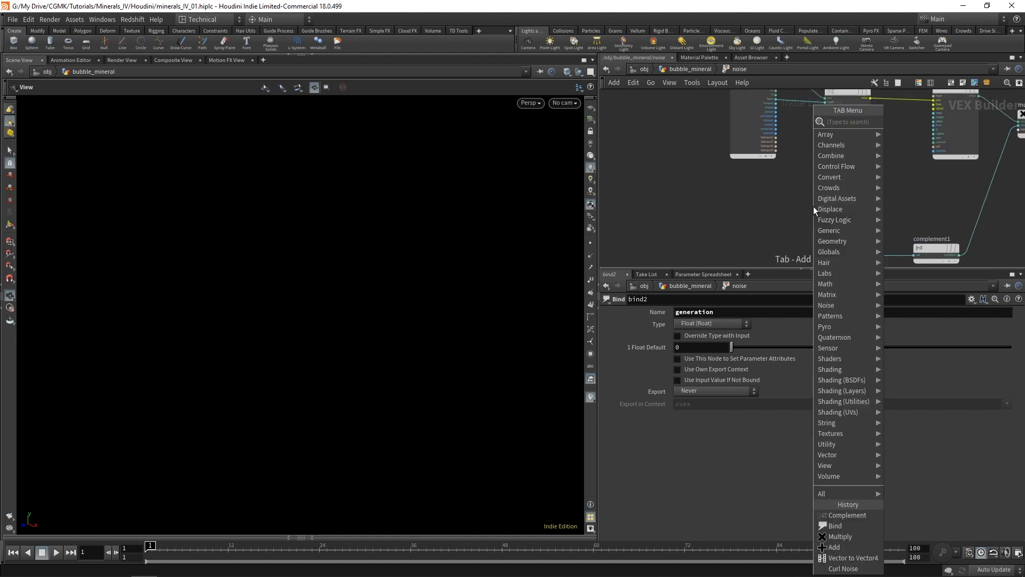
text(vectr)
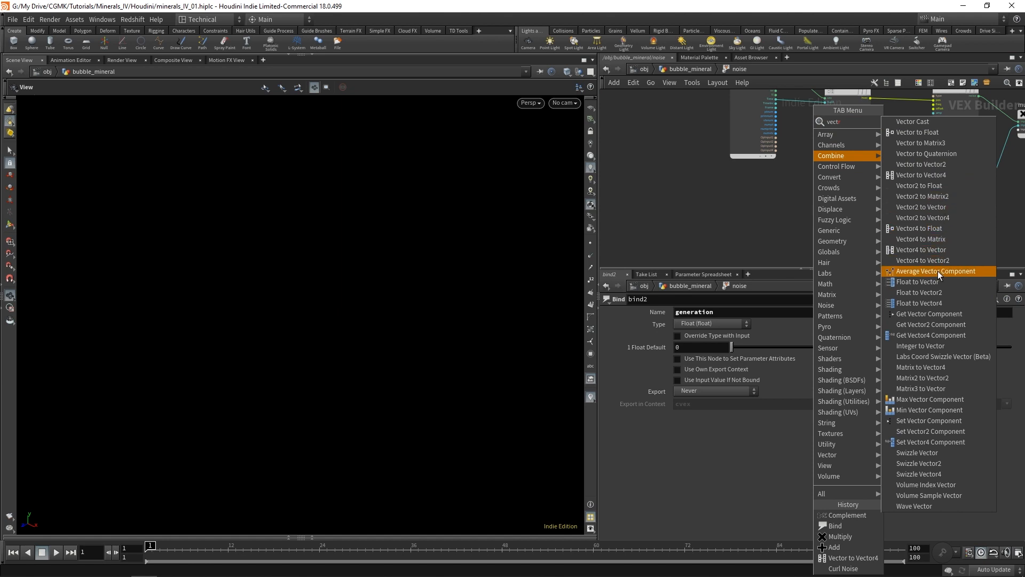
click(919, 303)
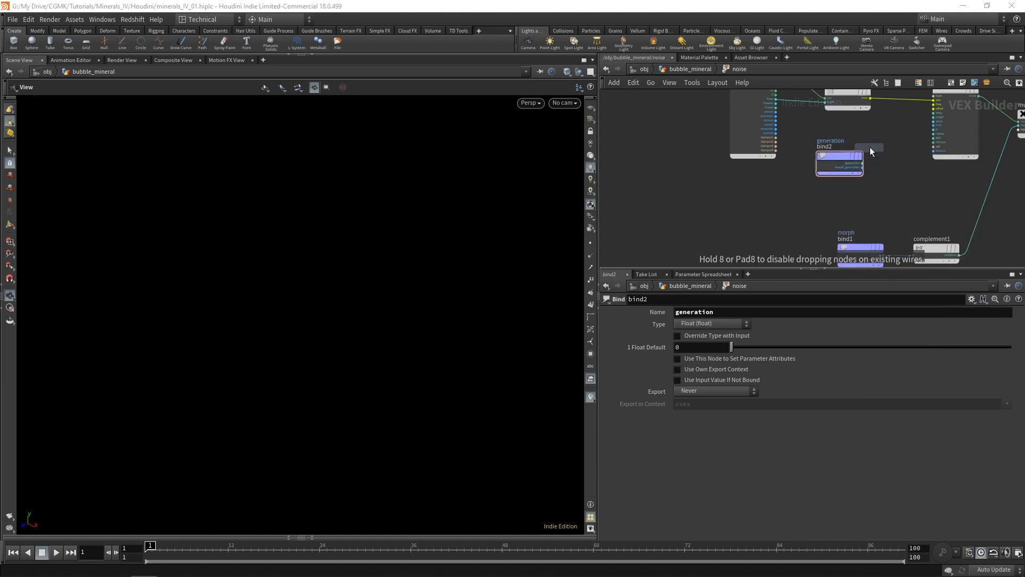
click(906, 182)
Connect the generation Bind output to the first input of Float to Vector4 and space the two nodes along one row
drag(832, 158, 796, 178)
scroll(825, 193, up, 3)
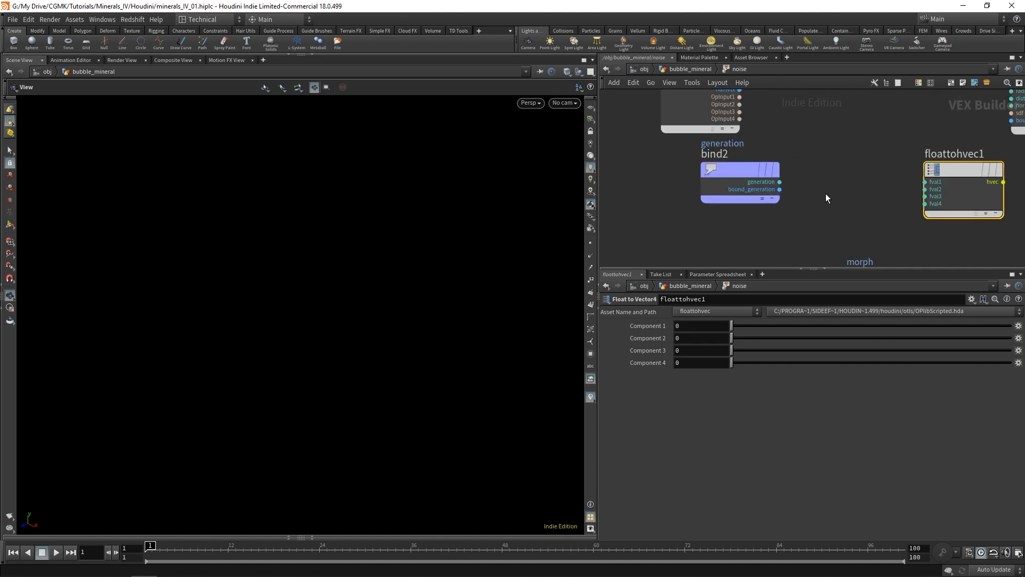
click(780, 182)
click(925, 183)
drag(960, 168, 913, 168)
Move the global parameters and Vector to Vector4 nodes slightly up, away from the generation nodes
middle_drag(830, 222, 794, 256)
middle_drag(763, 101, 758, 217)
click(709, 128)
key(Escape)
scroll(748, 136, down, 4)
drag(776, 104, 691, 198)
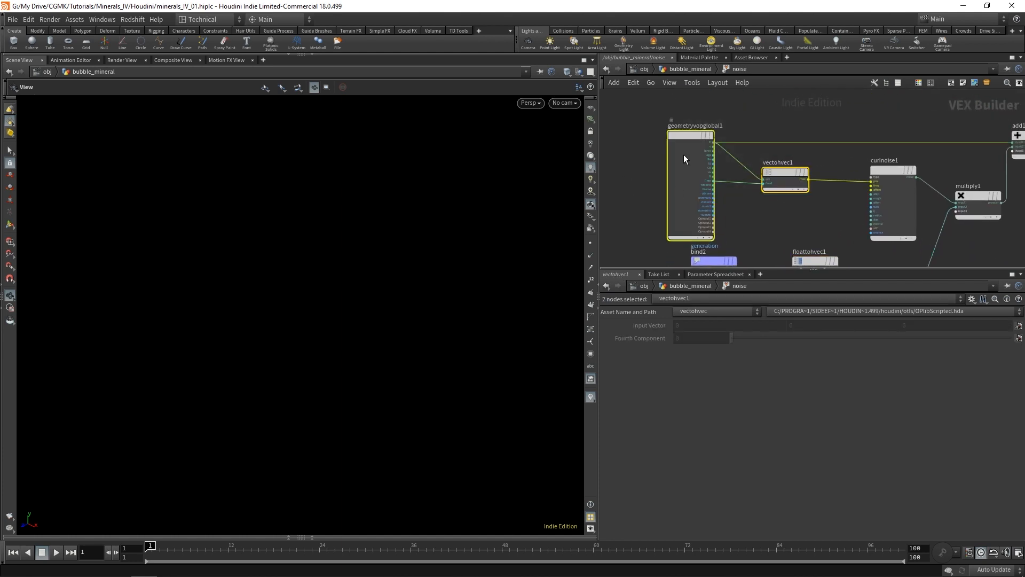
drag(687, 135, 686, 124)
Shift the morph Bind and Complement pair, and the generation Bind and Float to Vector4 pair, down in the network
middle_drag(769, 192, 810, 129)
middle_drag(837, 214, 825, 181)
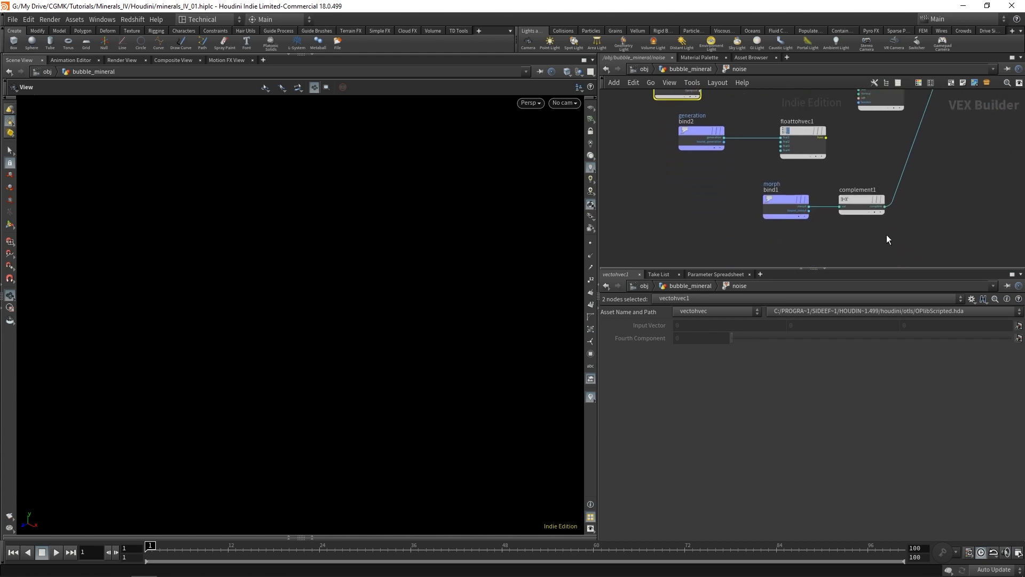
drag(887, 235, 786, 236)
middle_drag(758, 178, 761, 200)
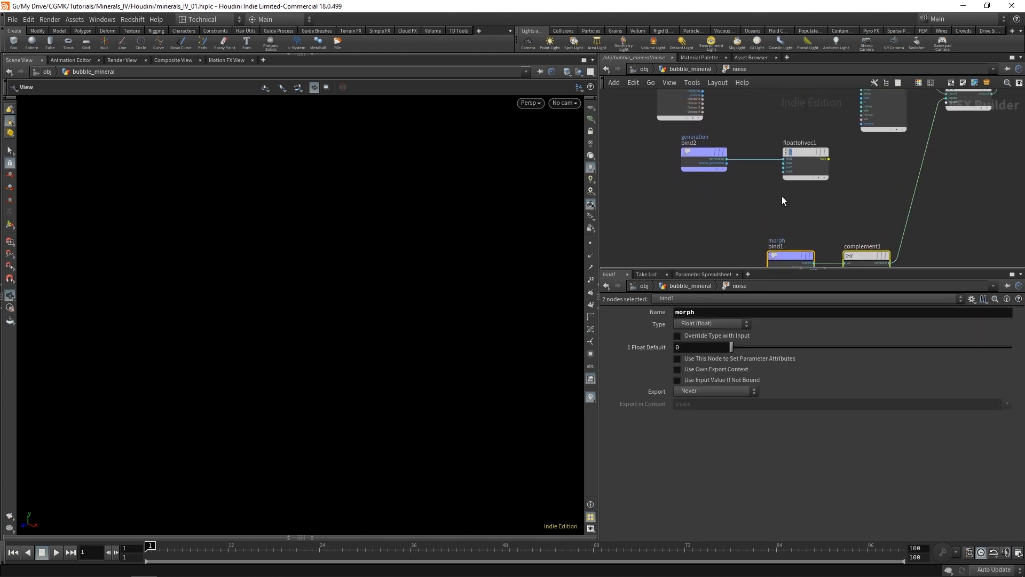
drag(783, 198, 672, 146)
drag(795, 150, 791, 170)
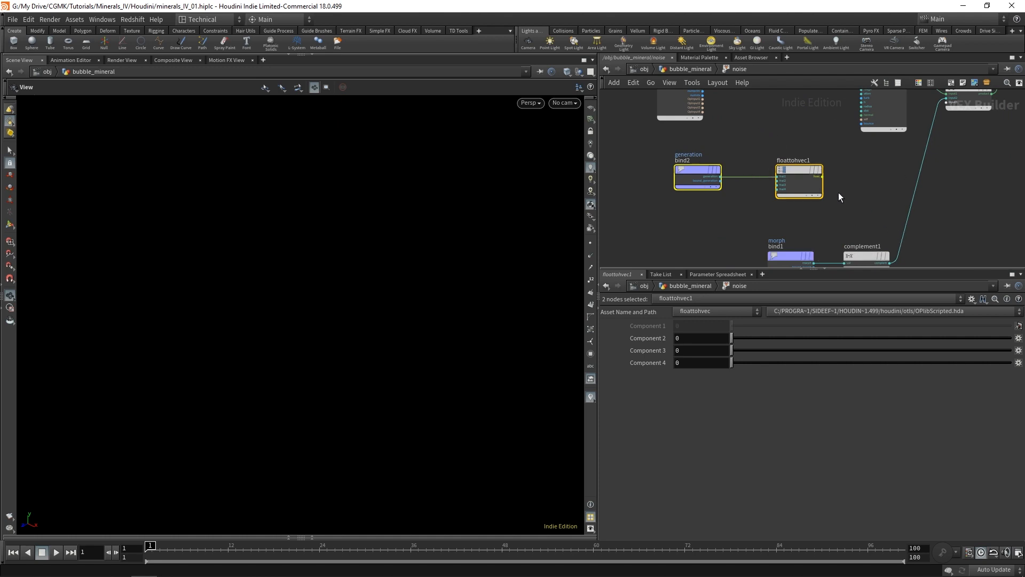
Add a Multiply Constant node above Float to Vector4 and connect the global ptnum output to its input
mouse_move(737, 128)
middle_down()
mouse_move(736, 156)
mouse_move(751, 114)
middle_up()
middle_drag(742, 208, 736, 152)
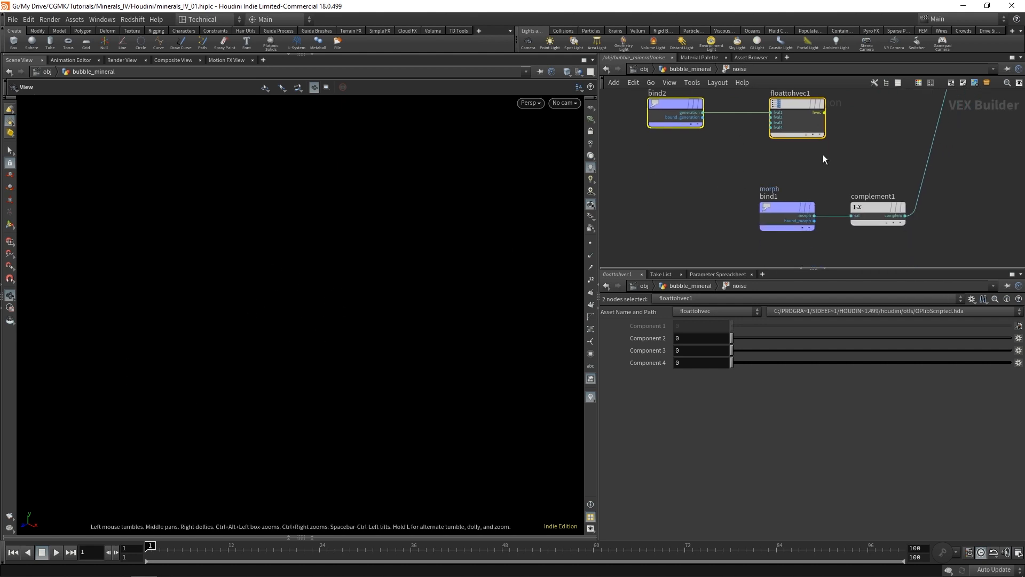
middle_drag(824, 159, 825, 186)
middle_drag(781, 103, 779, 185)
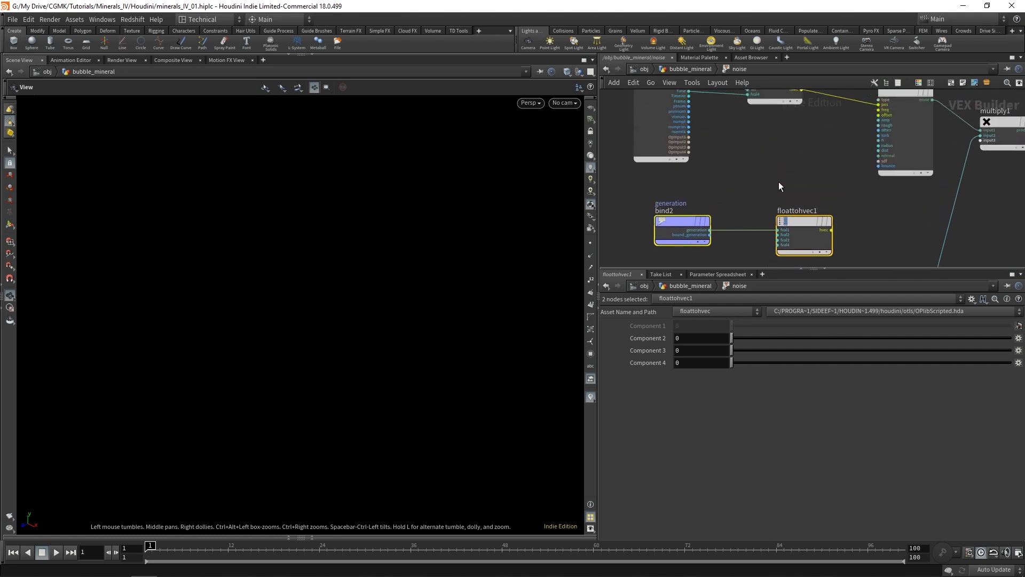
click(761, 166)
key(Tab)
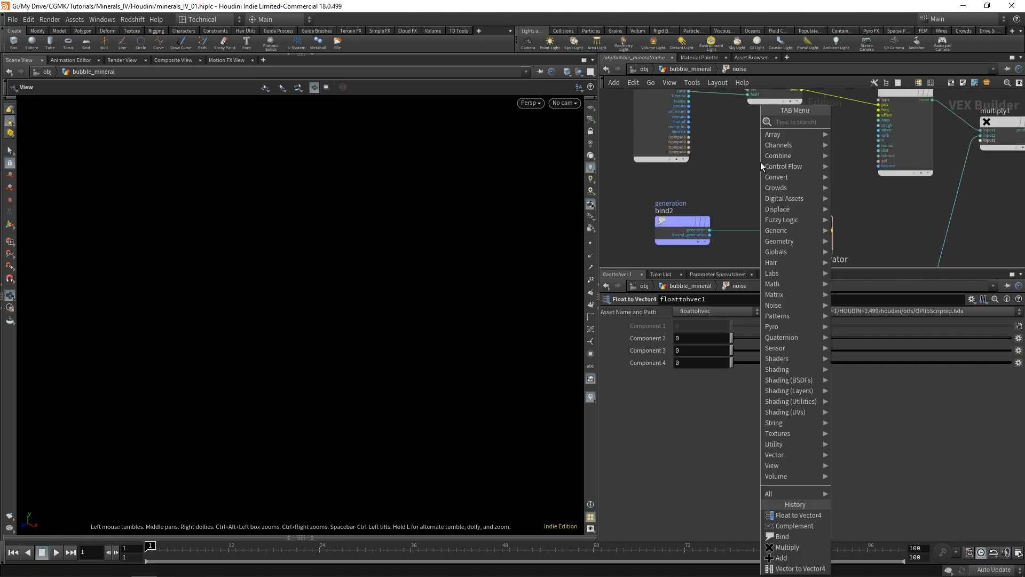
text(multi)
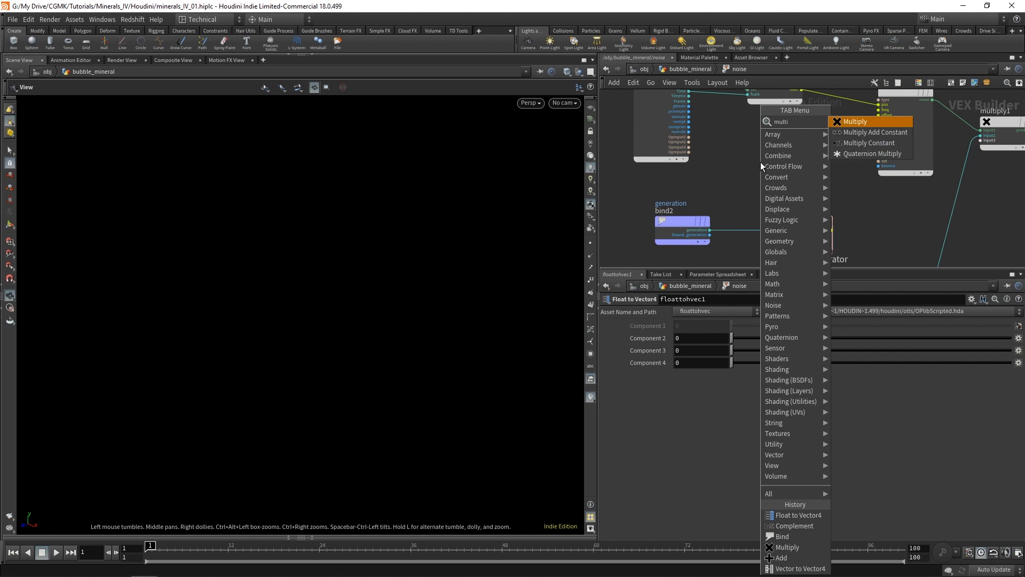
click(867, 143)
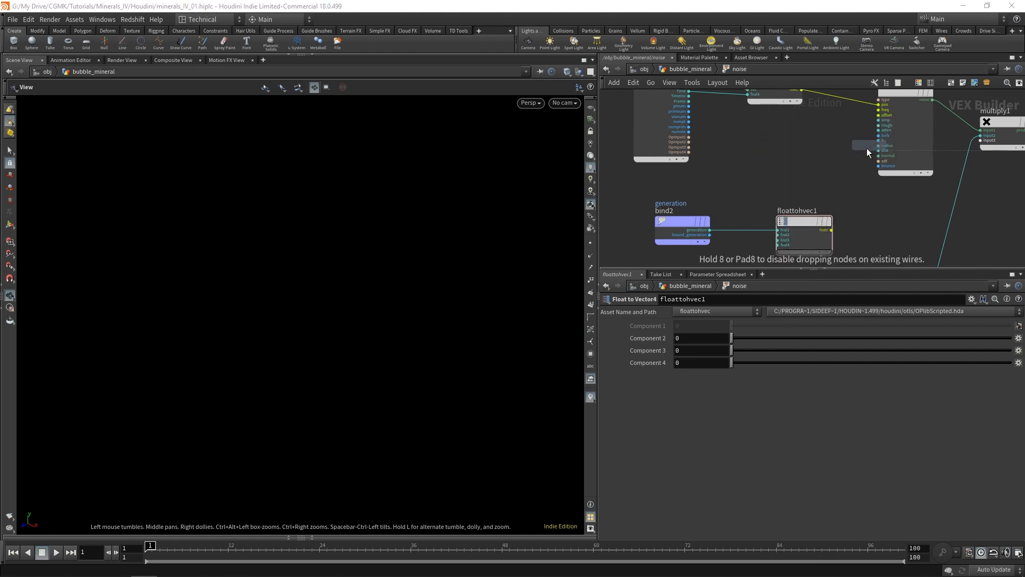
click(792, 162)
scroll(726, 130, up, 3)
click(689, 106)
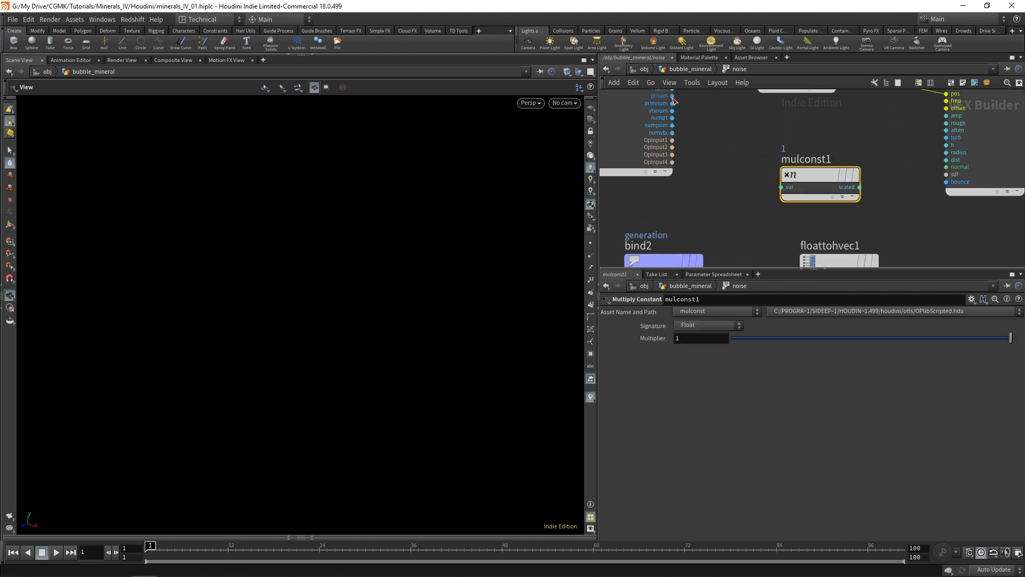
click(781, 187)
Insert an Integer to Float node on the wire between ptnum and Multiply Constant
middle_drag(754, 198, 756, 180)
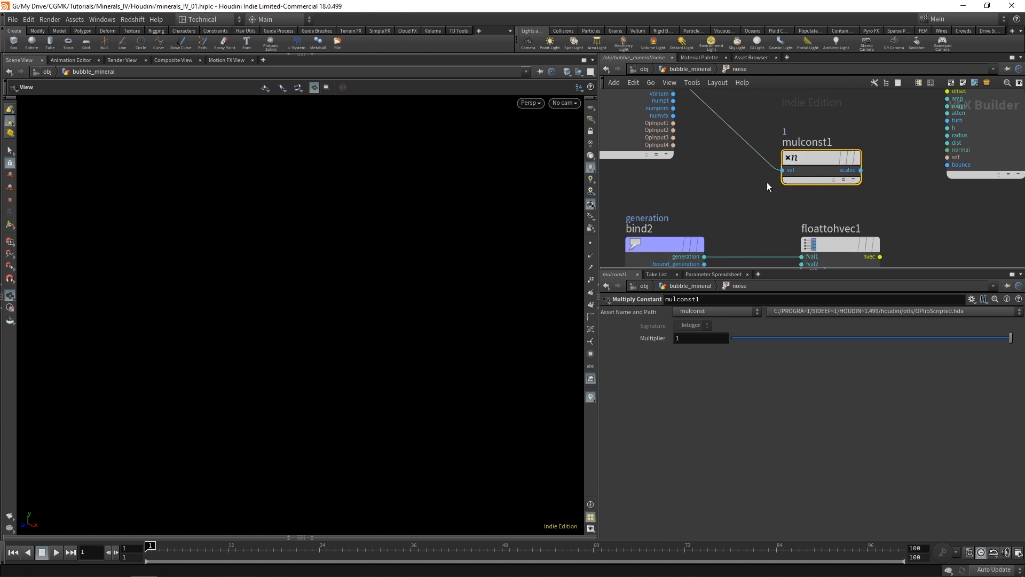
key(Tab)
text(inte)
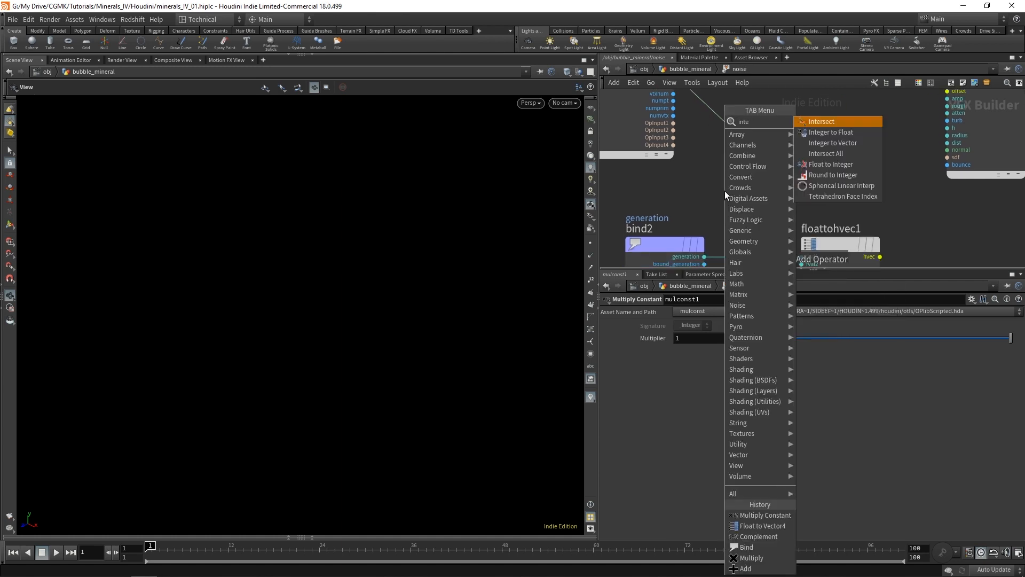
click(853, 131)
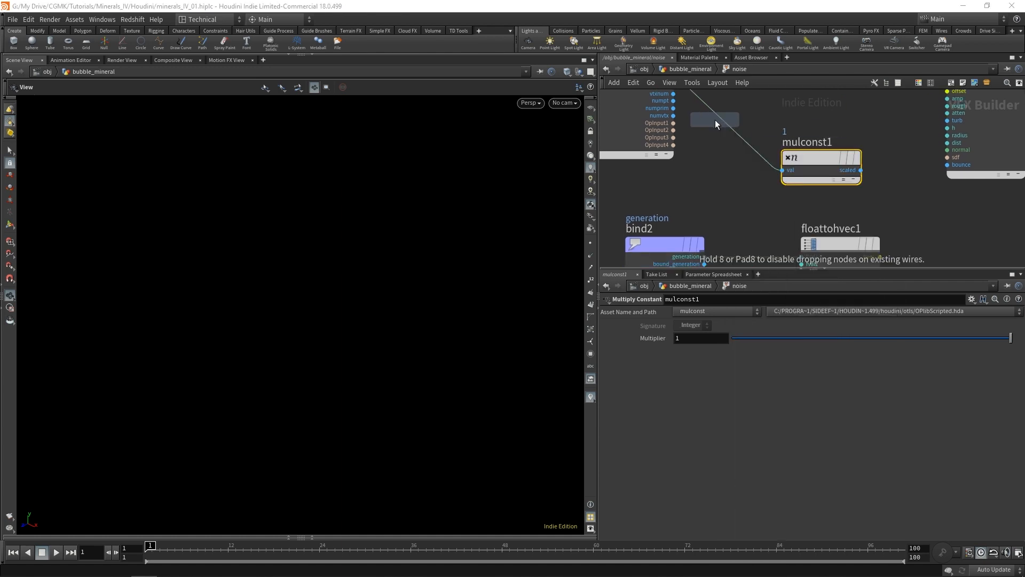
click(715, 120)
scroll(837, 189, down, 5)
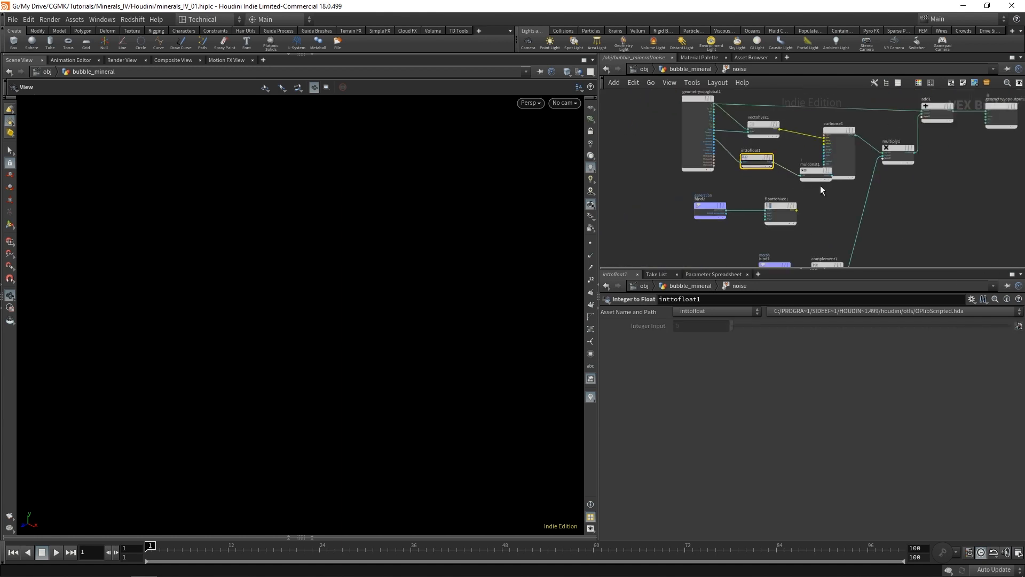
Move the global, conversion and generation nodes away from Curl Noise and place Multiply Constant beside Integer to Float
drag(791, 228, 707, 134)
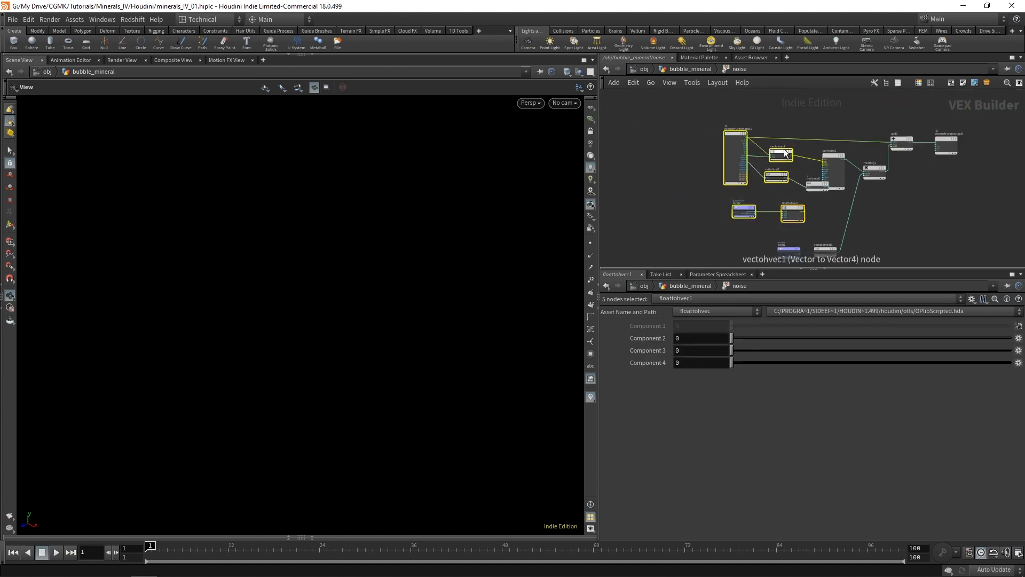
drag(785, 155, 743, 154)
click(770, 182)
scroll(790, 201, up, 4)
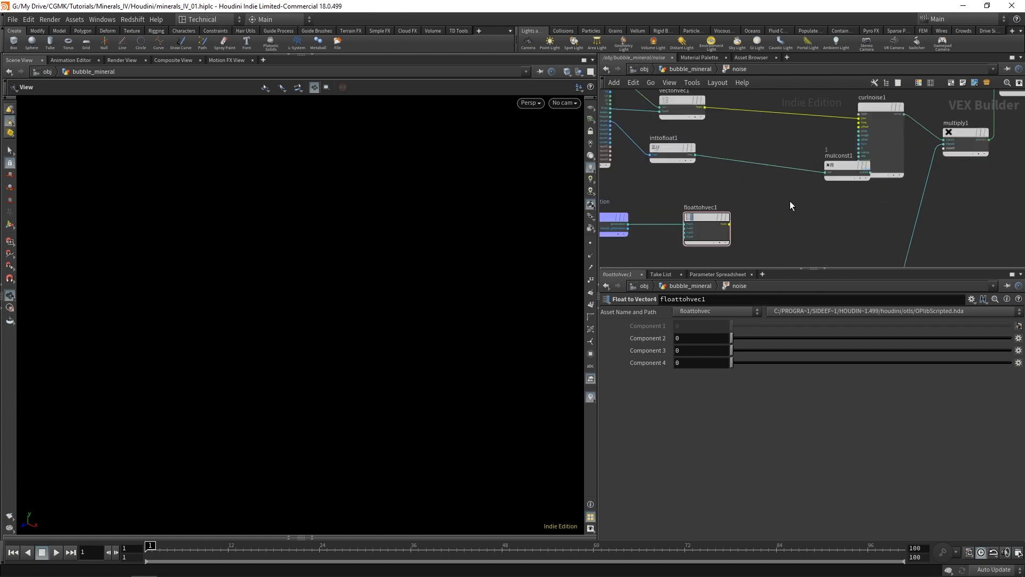
drag(845, 166, 760, 155)
mouse_move(756, 153)
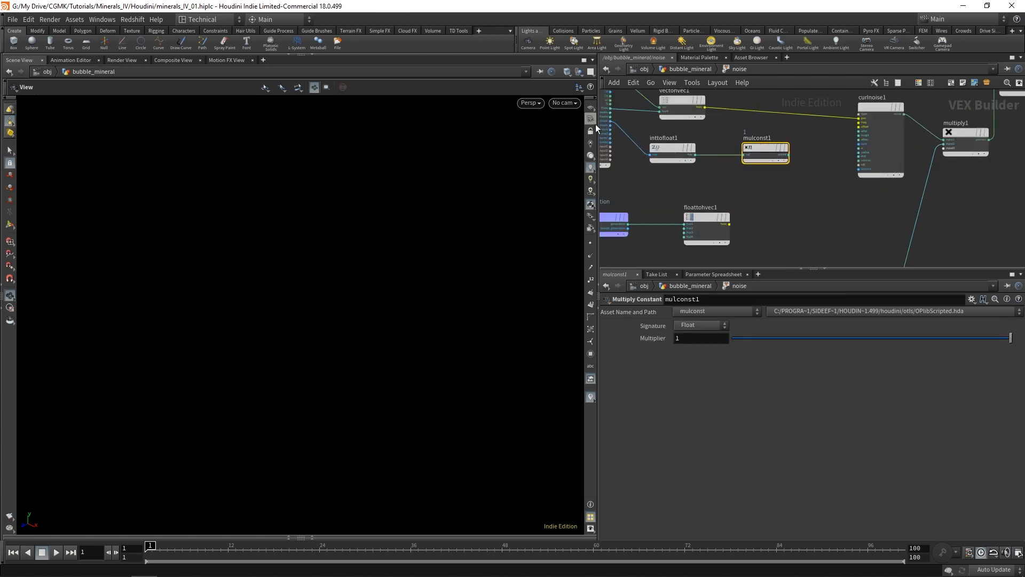
Set the Multiply Constant node's multiplier to 0.02
mouse_move(686, 153)
double_click(693, 339)
text(0.02)
key(Return)
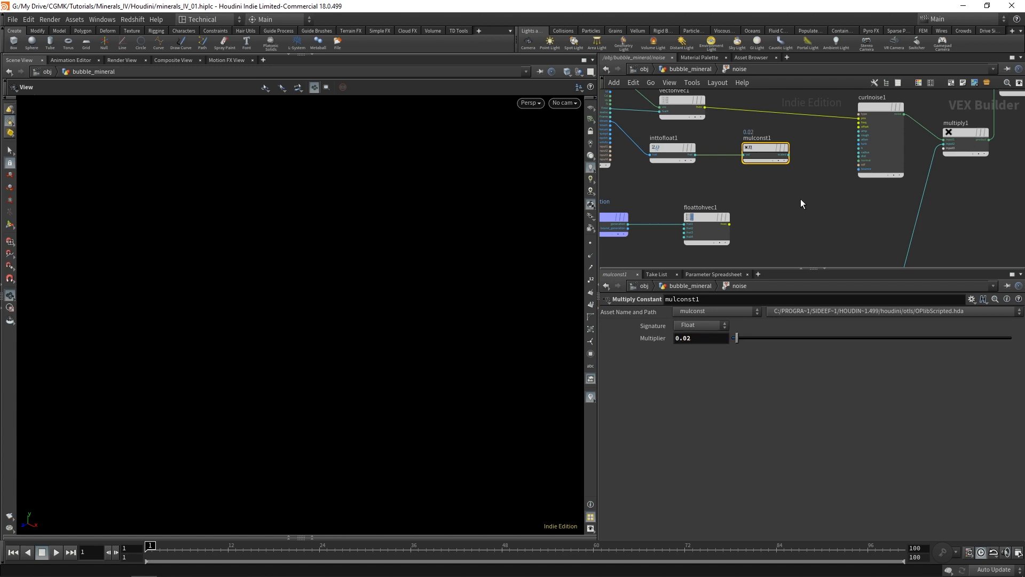
Move Float to Vector4 closer to Curl Noise and connect the Multiply Constant output to its second input
drag(700, 219, 809, 215)
scroll(748, 194, up, 2)
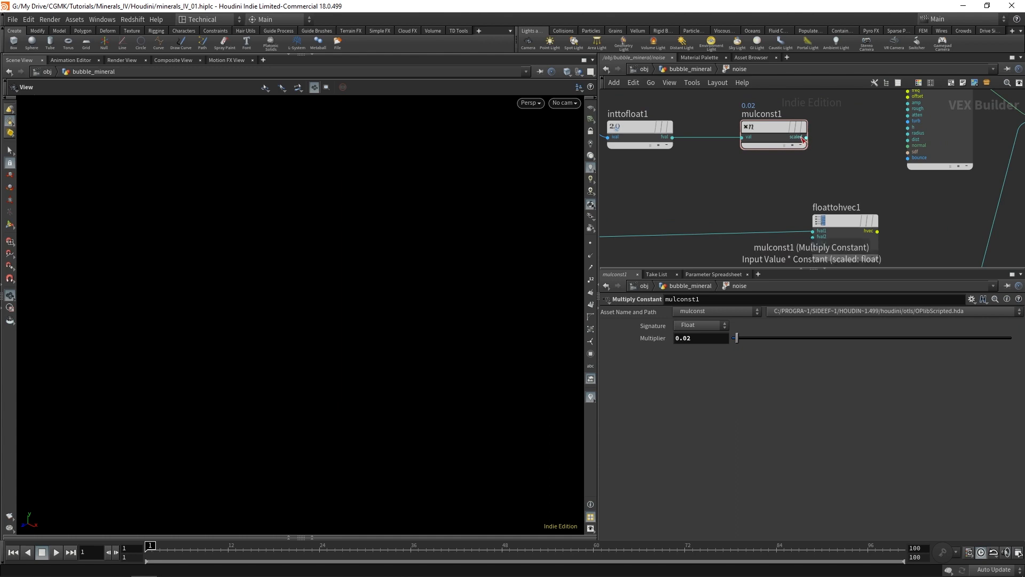
click(806, 137)
middle_drag(788, 186, 829, 181)
click(776, 183)
scroll(829, 181, down, 2)
drag(776, 139, 753, 139)
Connect the Float to Vector4 output to the offset input of Curl Noise
click(825, 214)
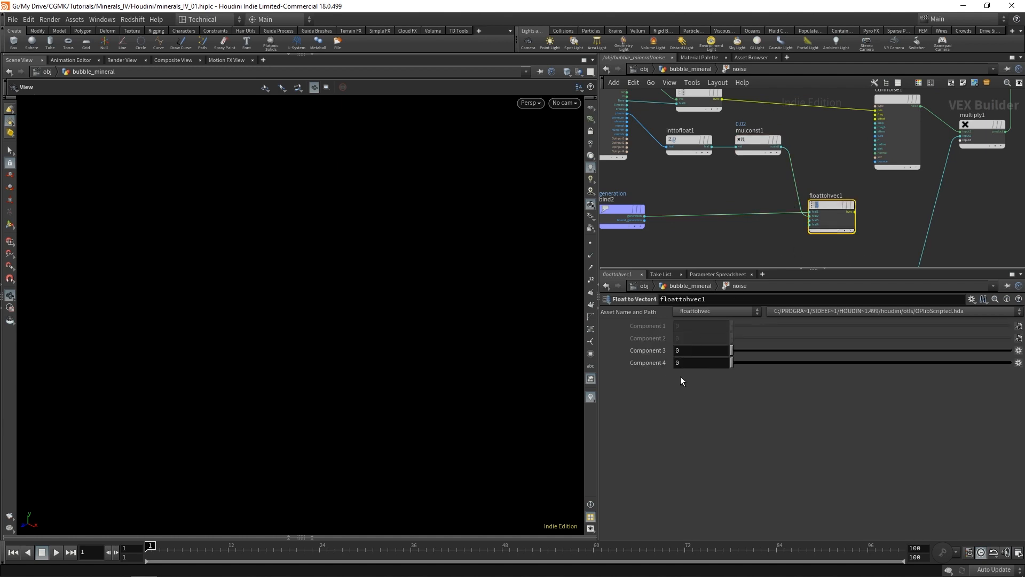
scroll(903, 188, up, 3)
click(823, 226)
middle_drag(796, 124, 676, 281)
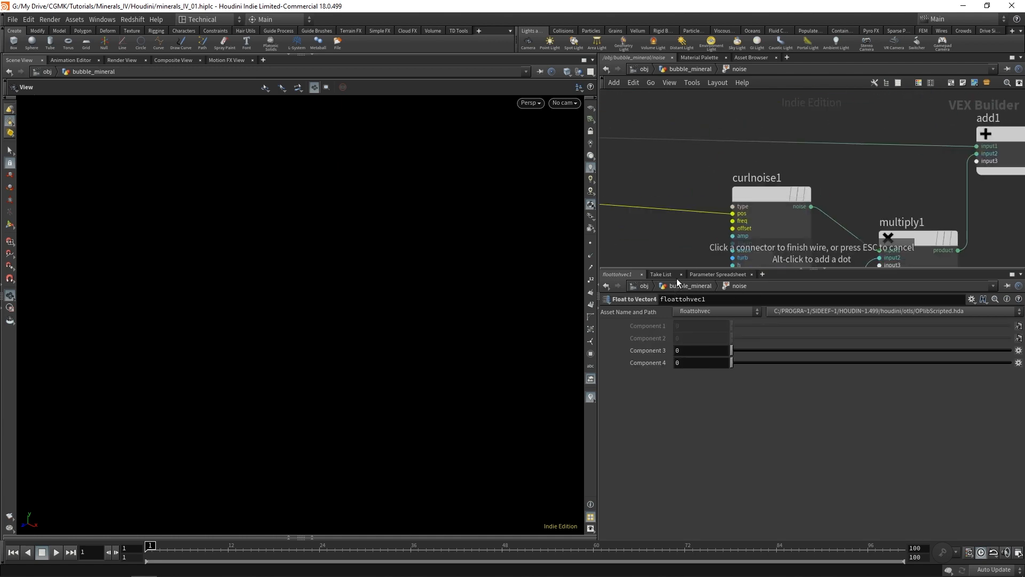
click(731, 229)
middle_drag(697, 233, 746, 156)
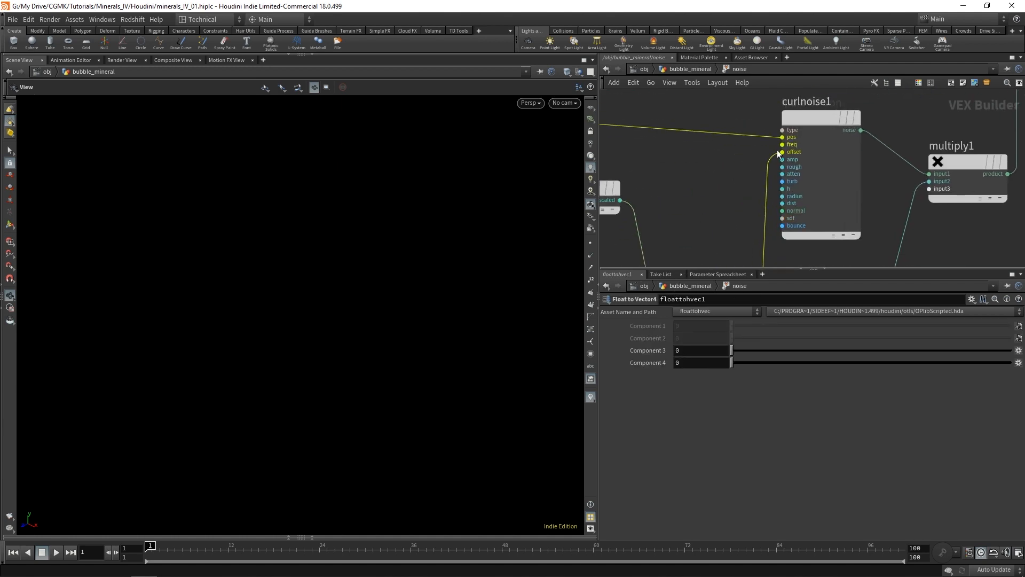
Promote the freq, amp and rough inputs of Curl Noise to parameters
key(Tab)
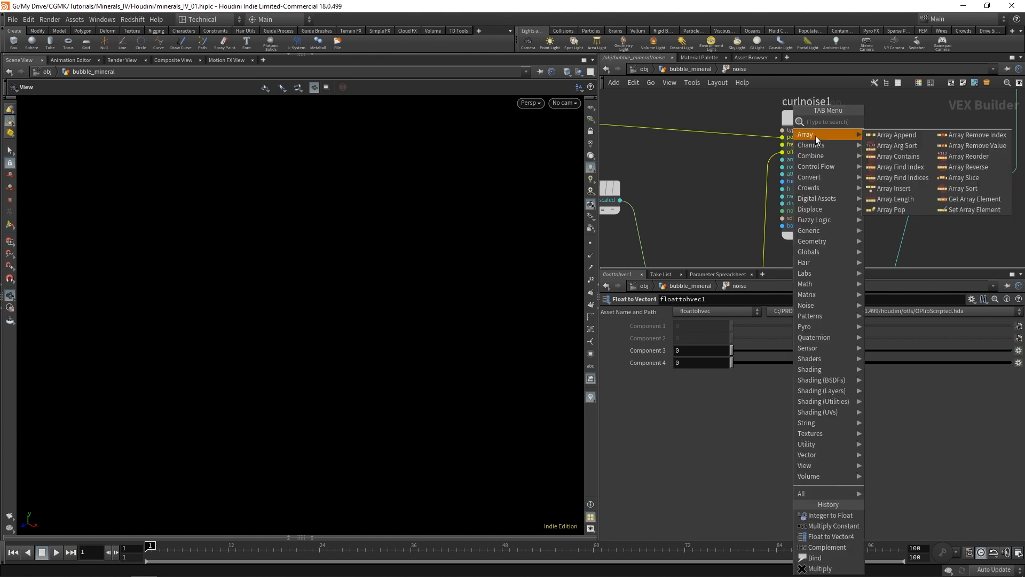
key(Escape)
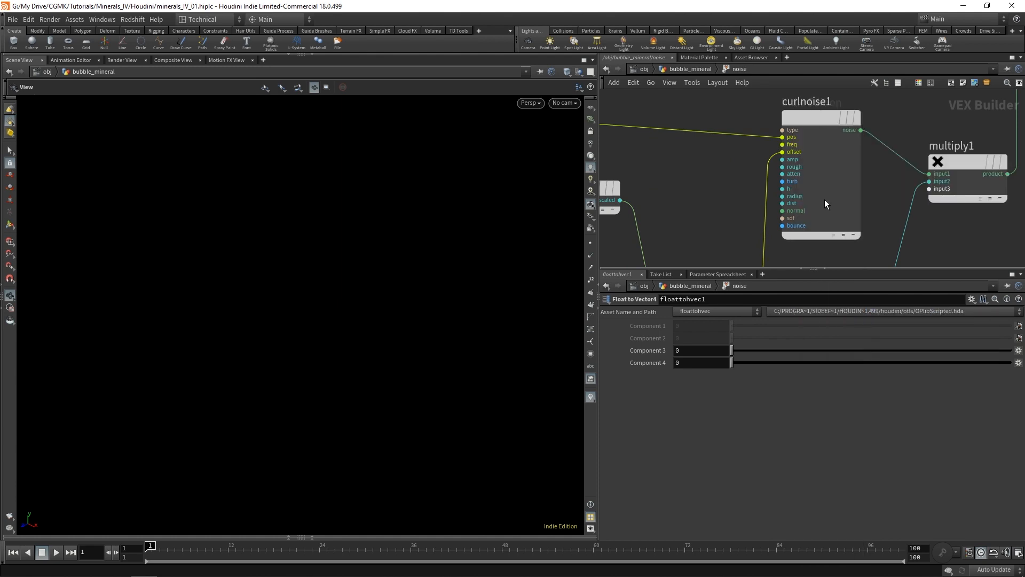
right_click(803, 150)
click(804, 151)
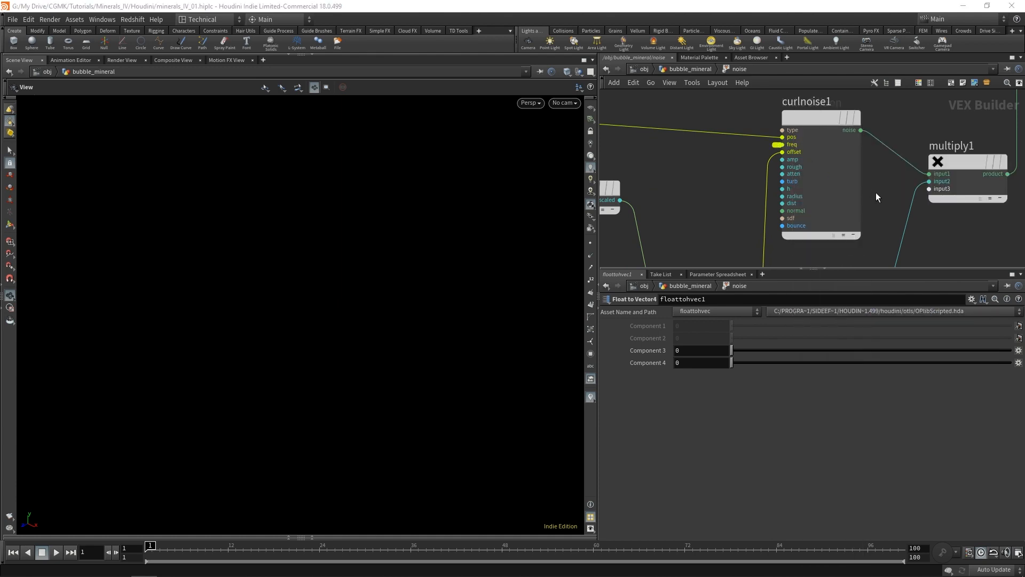
right_click(794, 160)
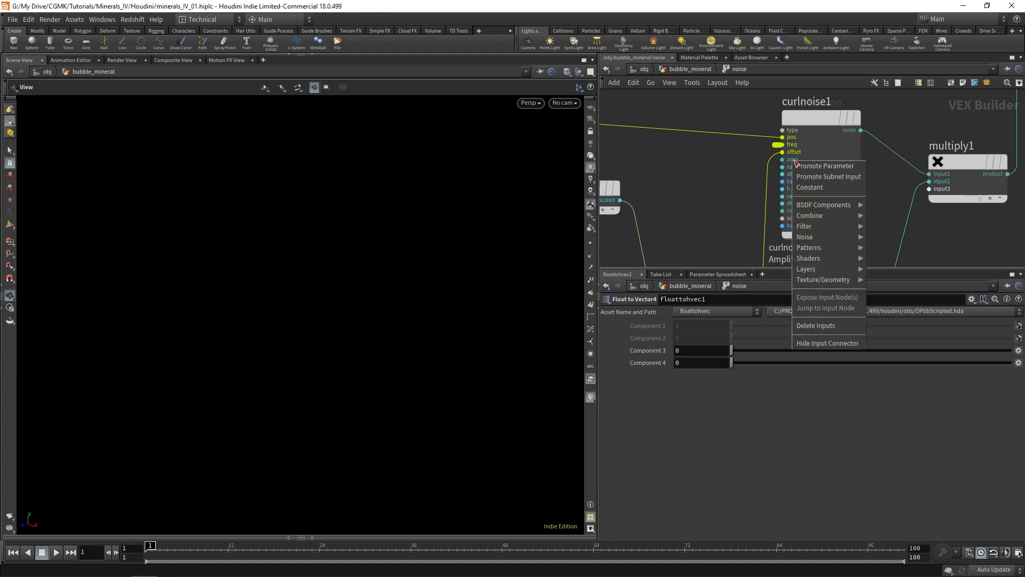
click(810, 167)
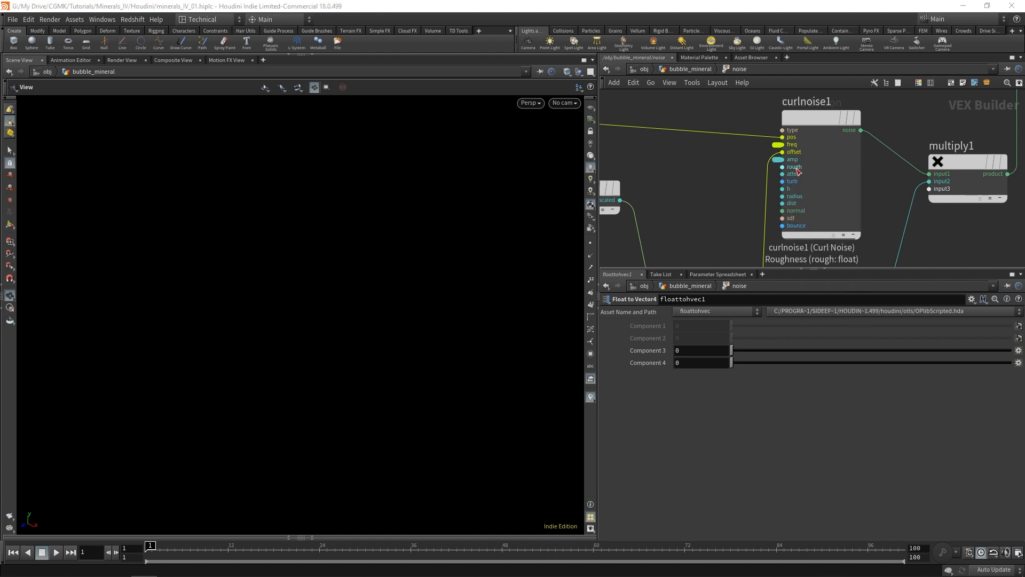
right_click(796, 166)
click(811, 175)
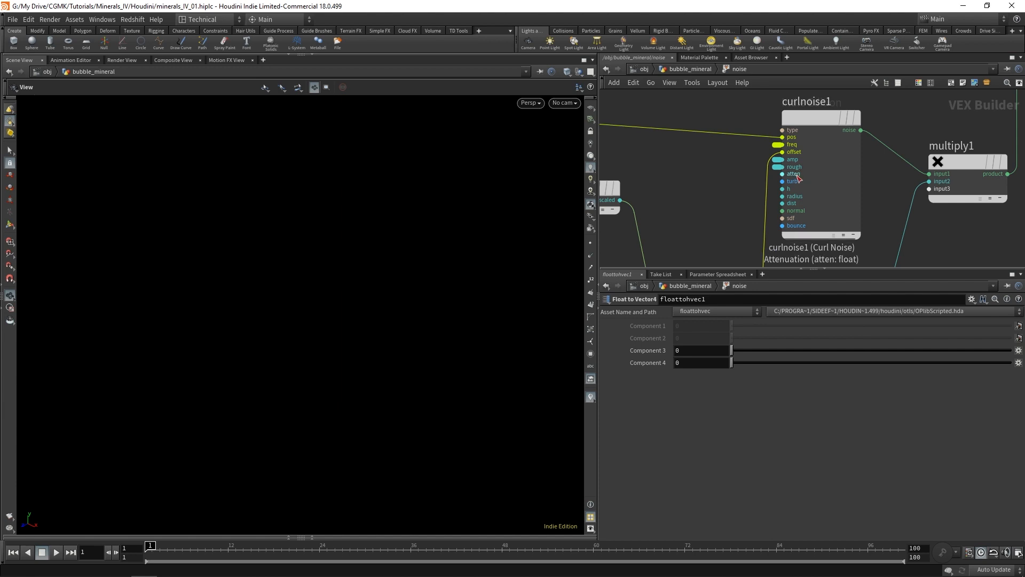
scroll(860, 175, down, 3)
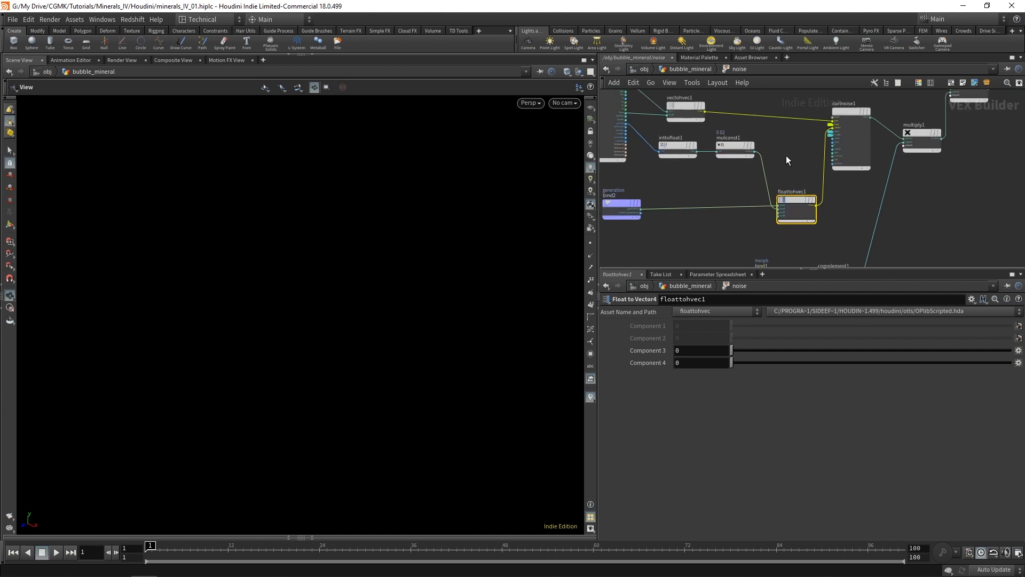
Move the generation bind node closer to Float to Vector4 and return to the bubble_mineral network
drag(637, 199, 706, 193)
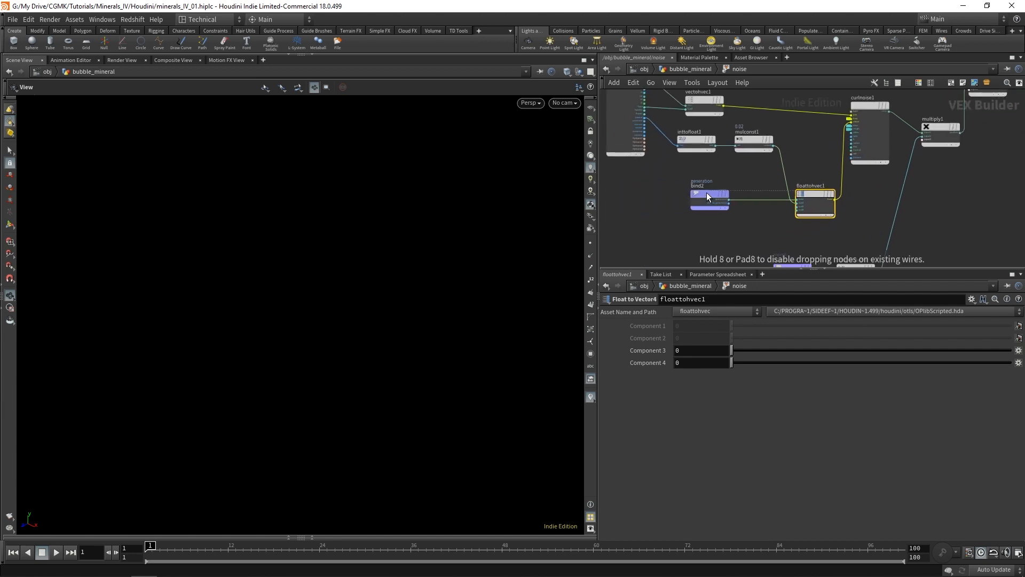
mouse_move(899, 203)
middle_down()
mouse_move(862, 142)
mouse_move(836, 242)
mouse_move(840, 224)
mouse_move(888, 209)
middle_up()
scroll(906, 205, down, 1)
click(906, 205)
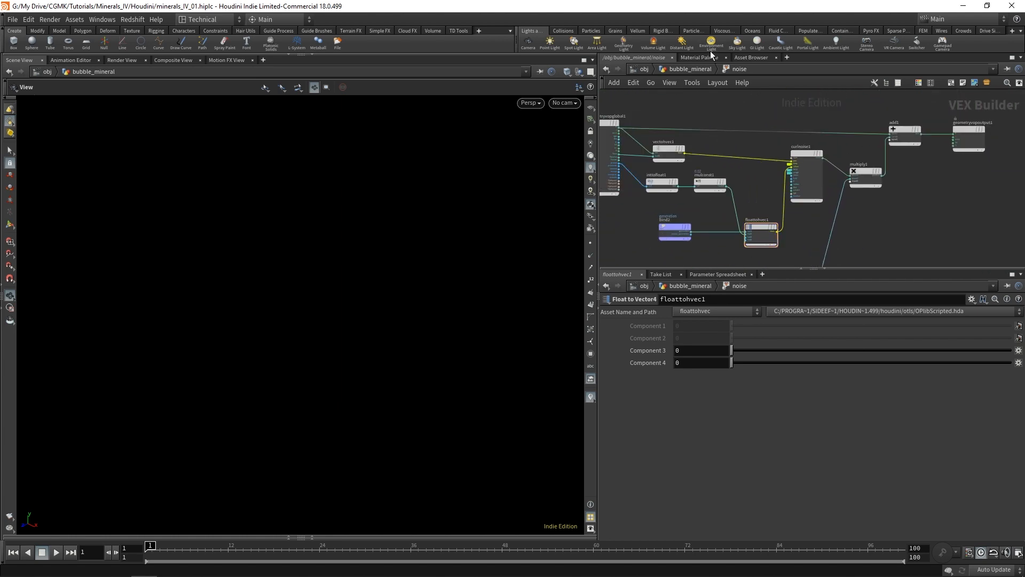
click(705, 70)
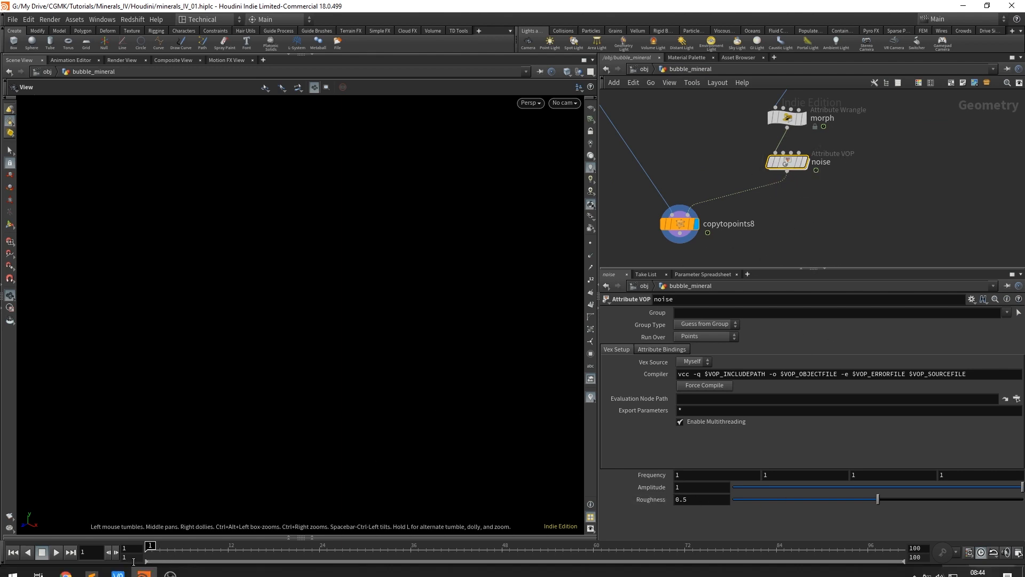
Play the bubble growth animation to examine the noise effect and rewind it to the first frame
click(162, 546)
mouse_move(163, 545)
mouse_down()
mouse_move(481, 529)
mouse_move(368, 526)
mouse_move(512, 528)
mouse_move(385, 522)
mouse_move(401, 520)
mouse_move(144, 542)
mouse_up()
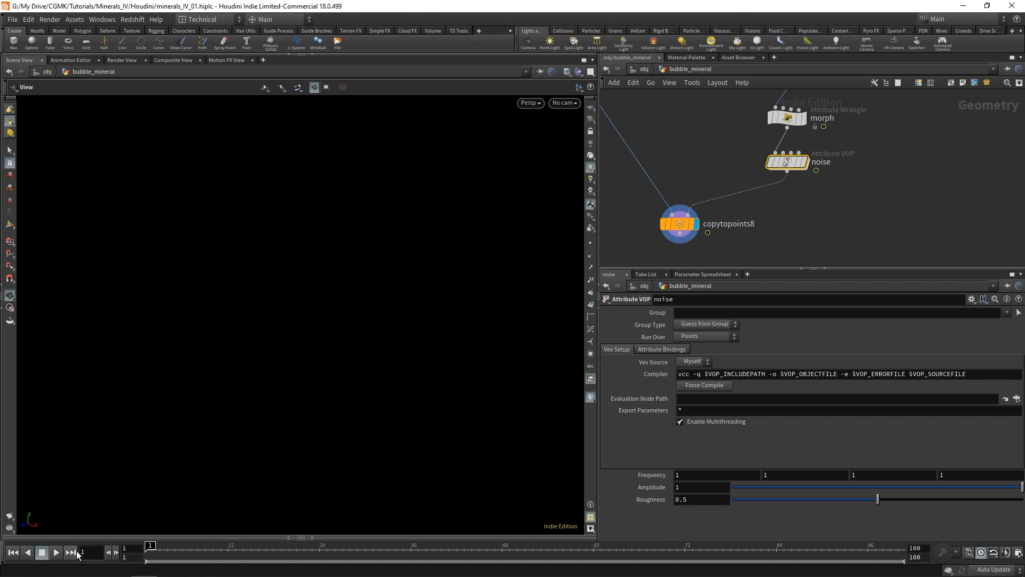
click(57, 552)
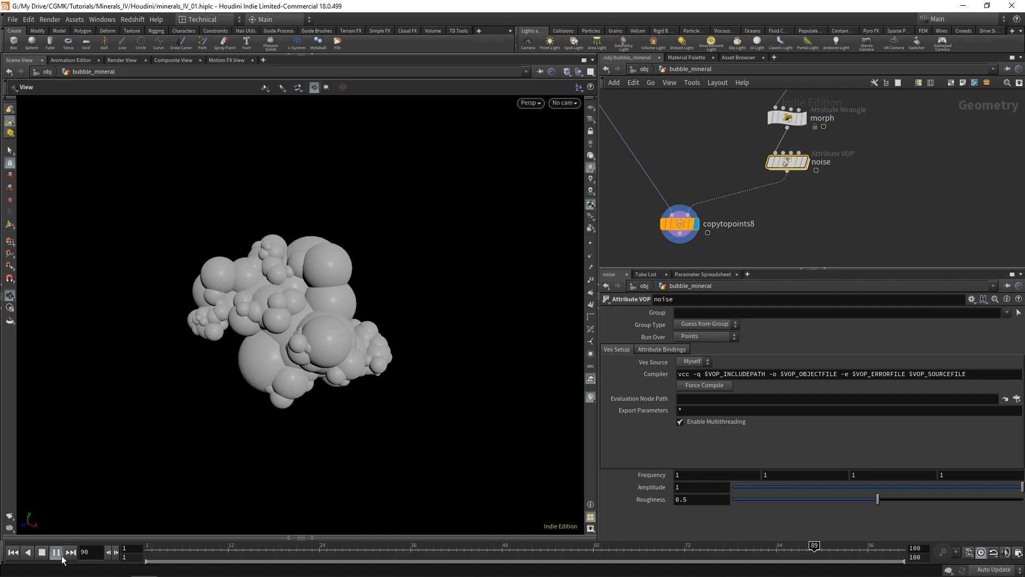
click(14, 553)
mouse_move(156, 549)
mouse_down()
mouse_move(496, 522)
mouse_move(145, 540)
mouse_up()
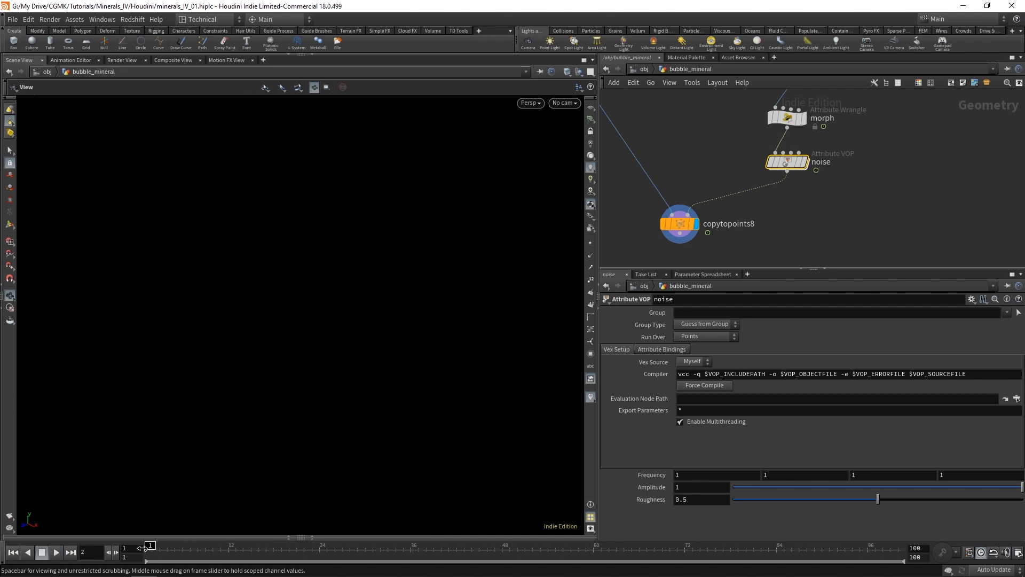
Try an Amplitude of 0.1 on the noise node, play the animation to check it and rewind
double_click(688, 487)
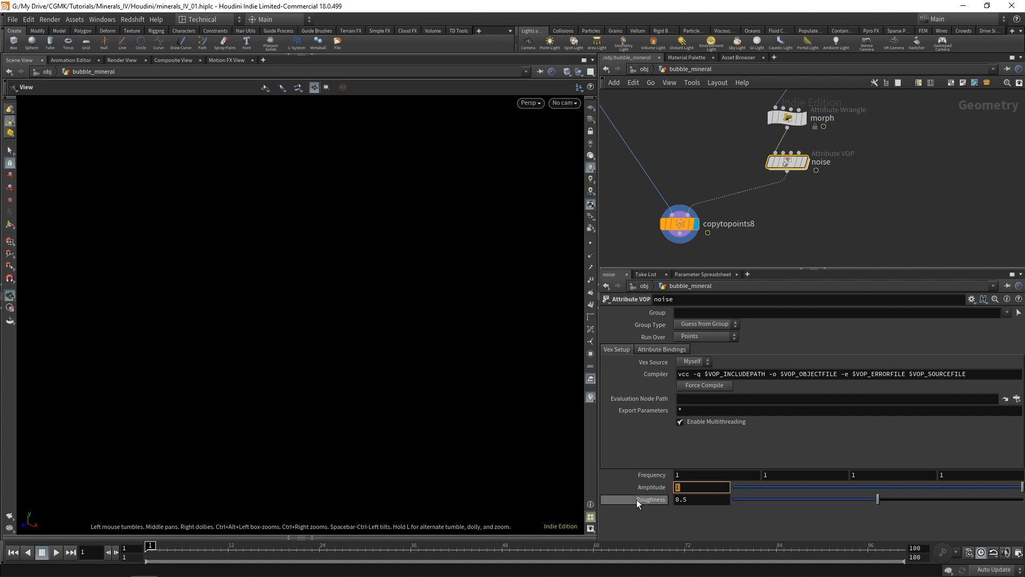
text(0.1)
key(Return)
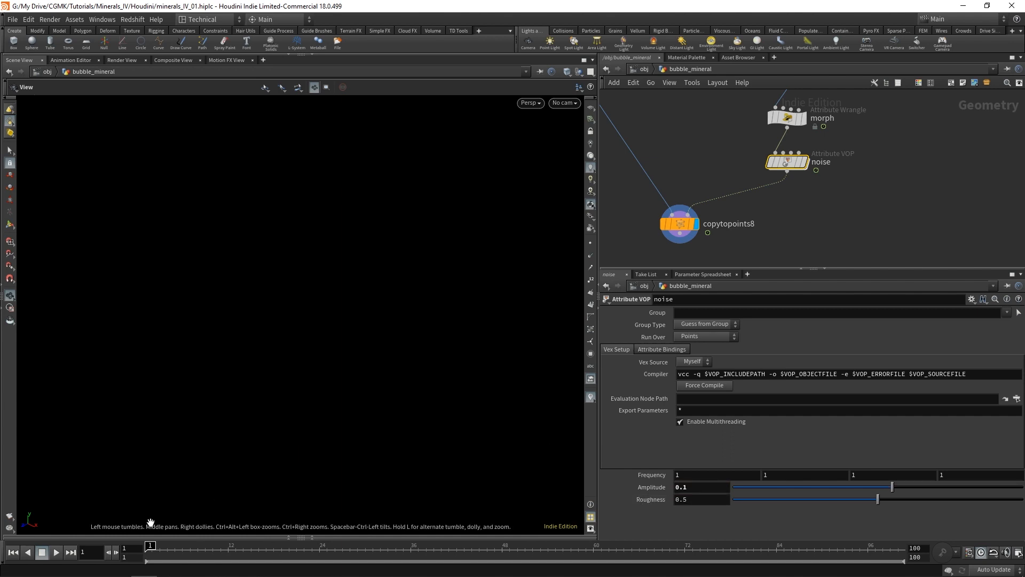
click(56, 551)
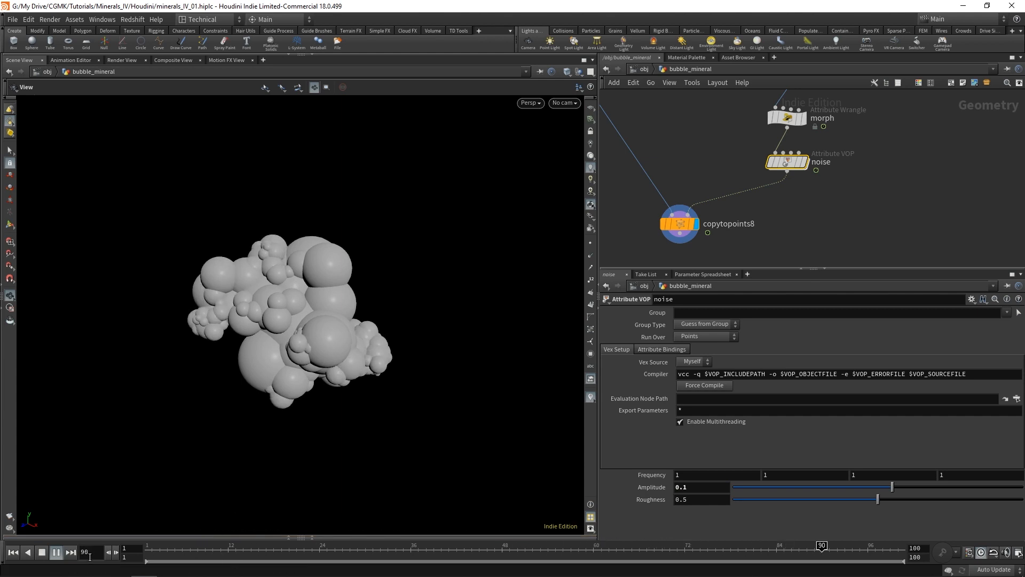
click(11, 554)
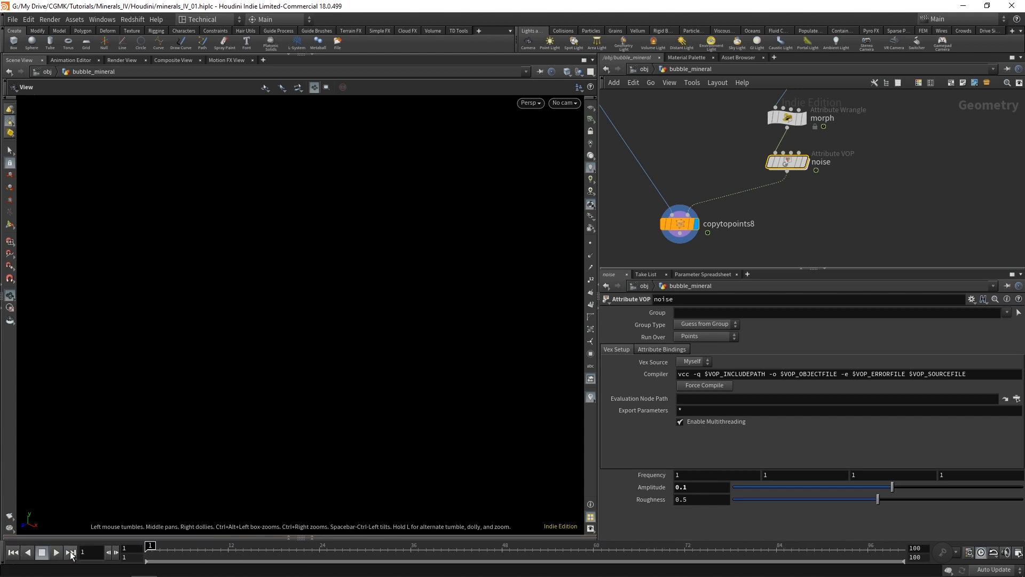
Link the second and third Frequency components of the noise node to the first with relative references
right_click(692, 476)
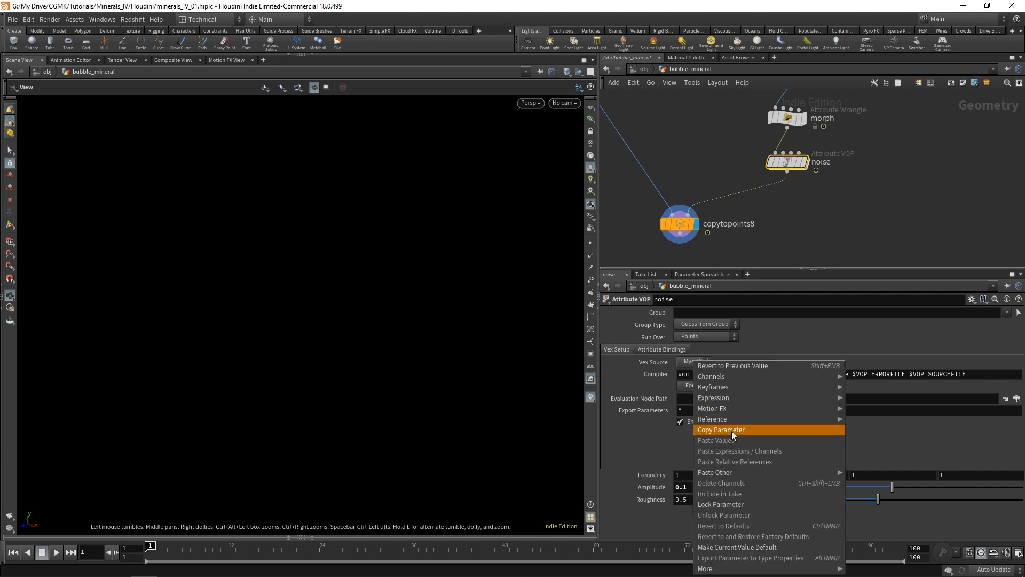
click(732, 430)
right_click(783, 472)
click(820, 462)
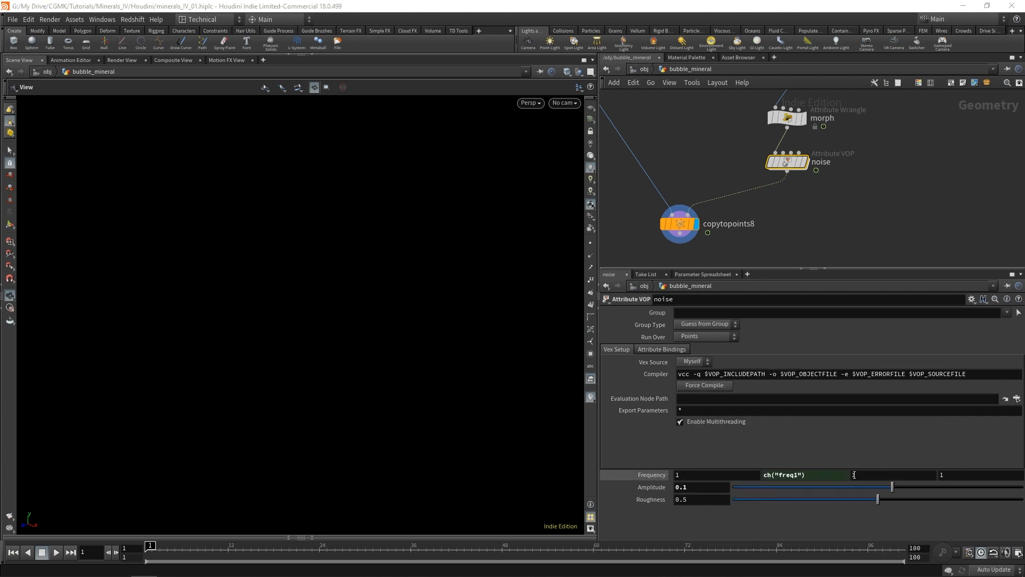
right_click(861, 475)
click(895, 462)
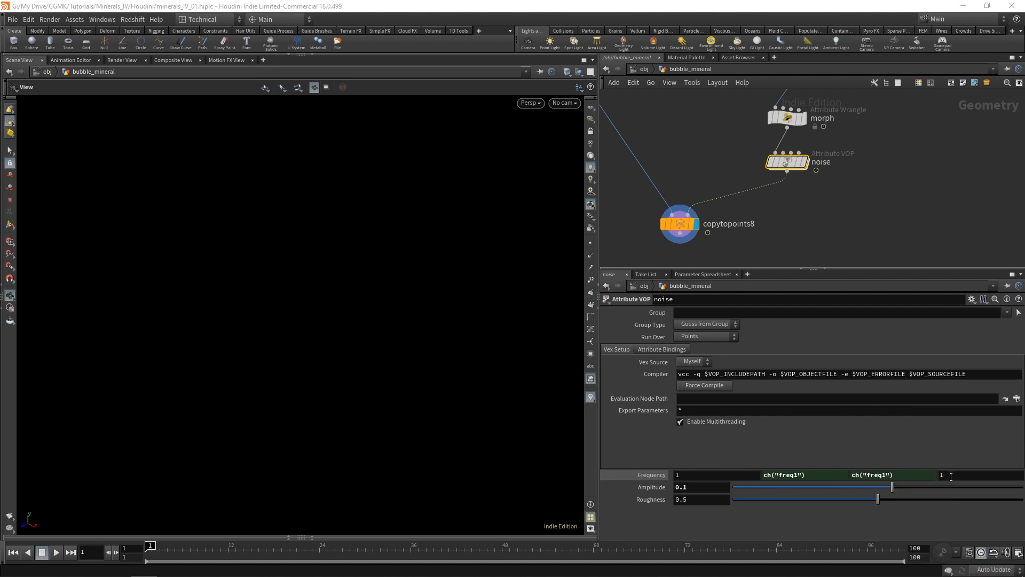
Try Frequency values of 2 and 4 on the noise node, play the animation and rewind
click(731, 474)
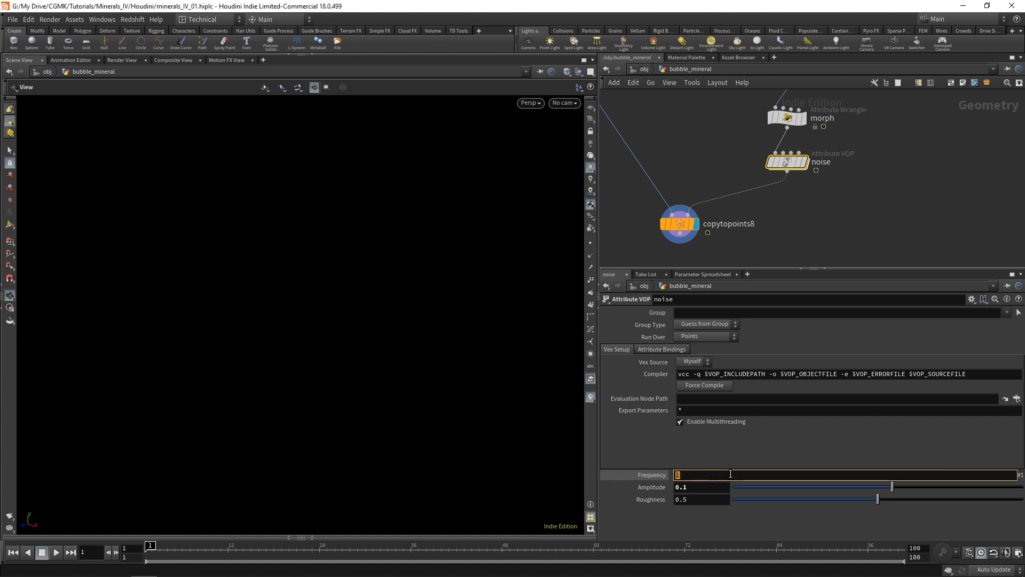
text(2)
key(Return)
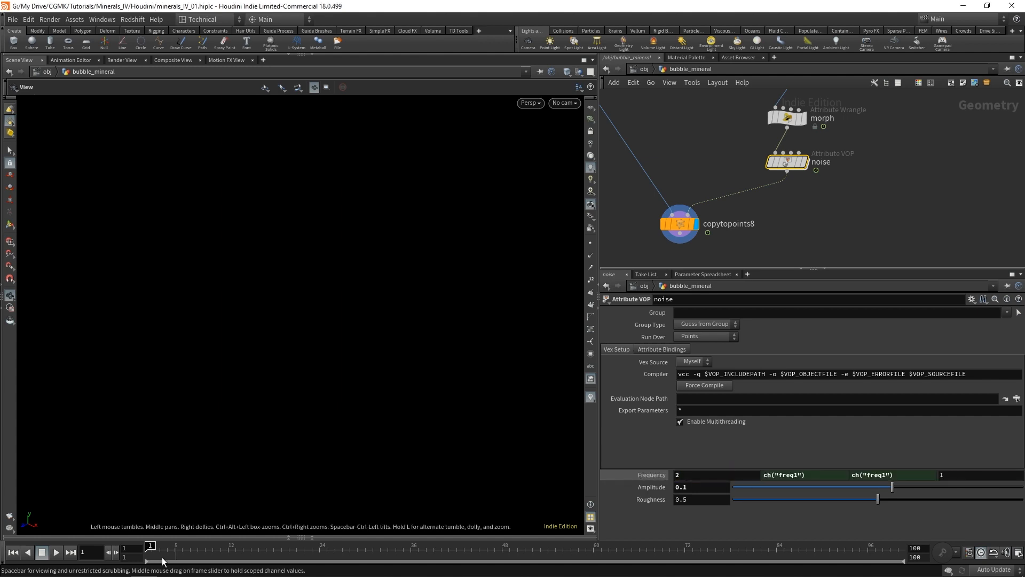
click(685, 473)
text(4)
key(Return)
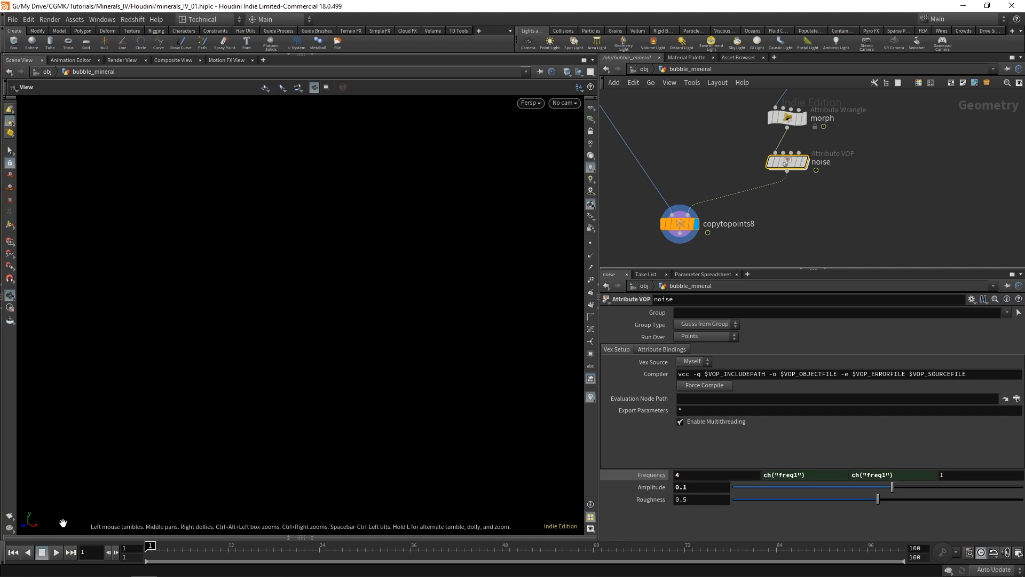
click(57, 555)
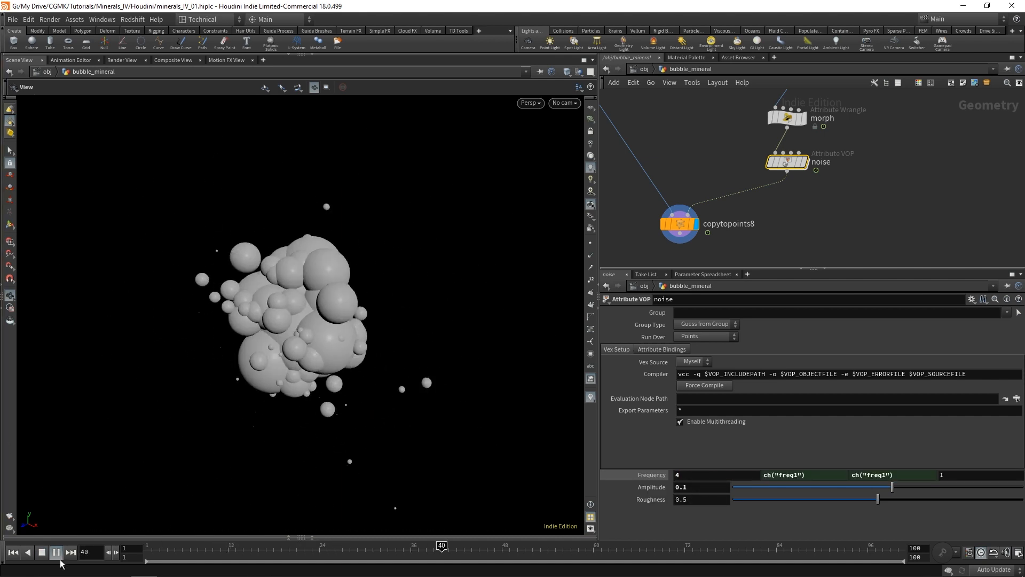
click(41, 552)
click(13, 552)
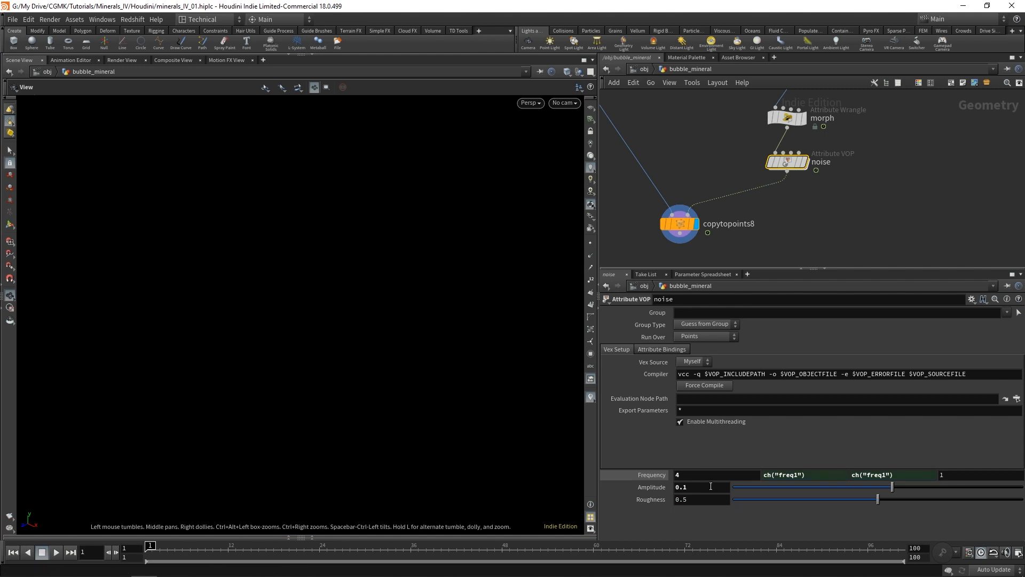
Set the noise node's Frequency to 10 and its Amplitude to 0.02
drag(711, 487, 659, 482)
text(10)
key(Return)
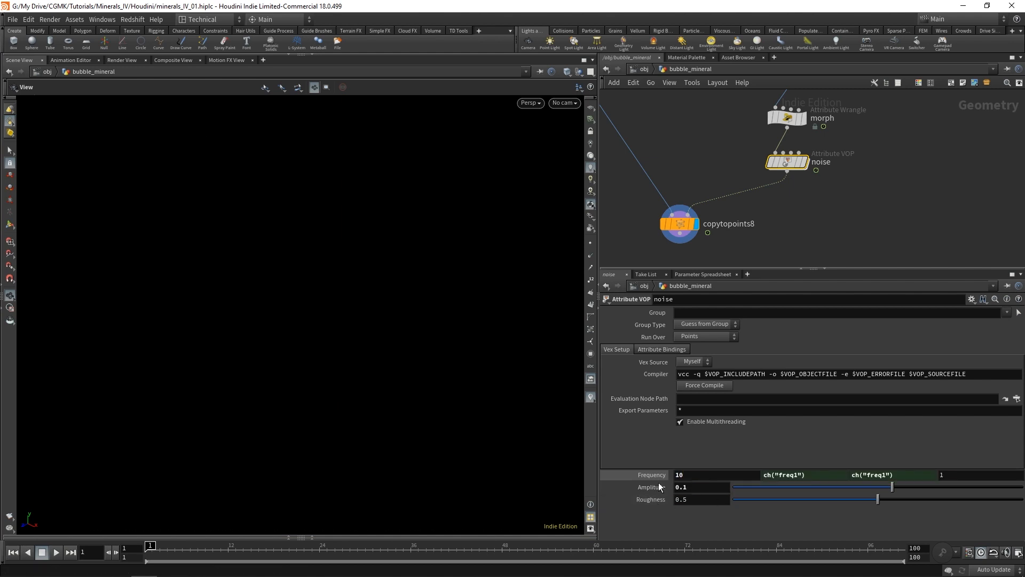
click(712, 488)
key(Return)
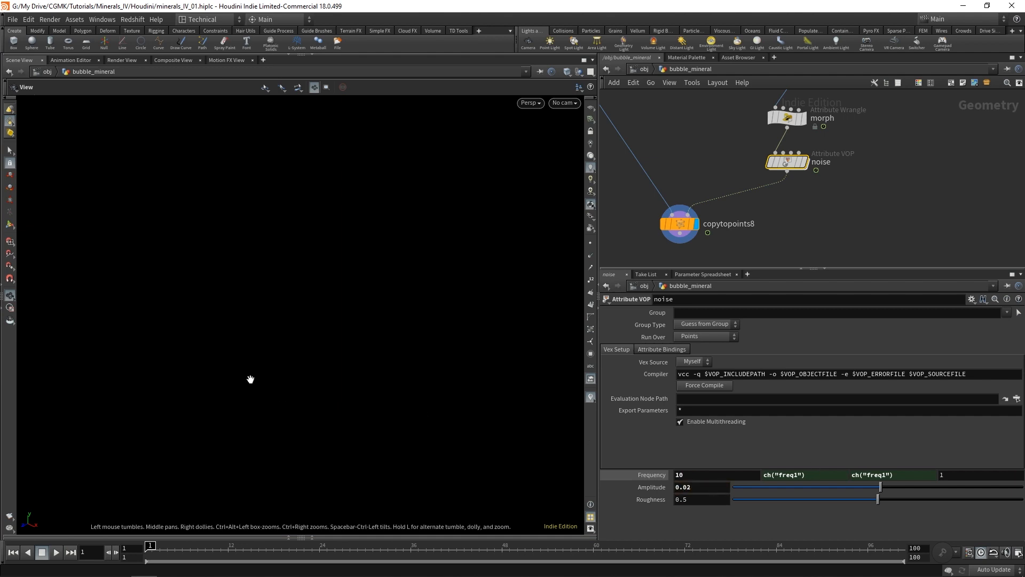
Play the animation with the new noise values, show point markers in the viewport and return to frame 1
click(55, 553)
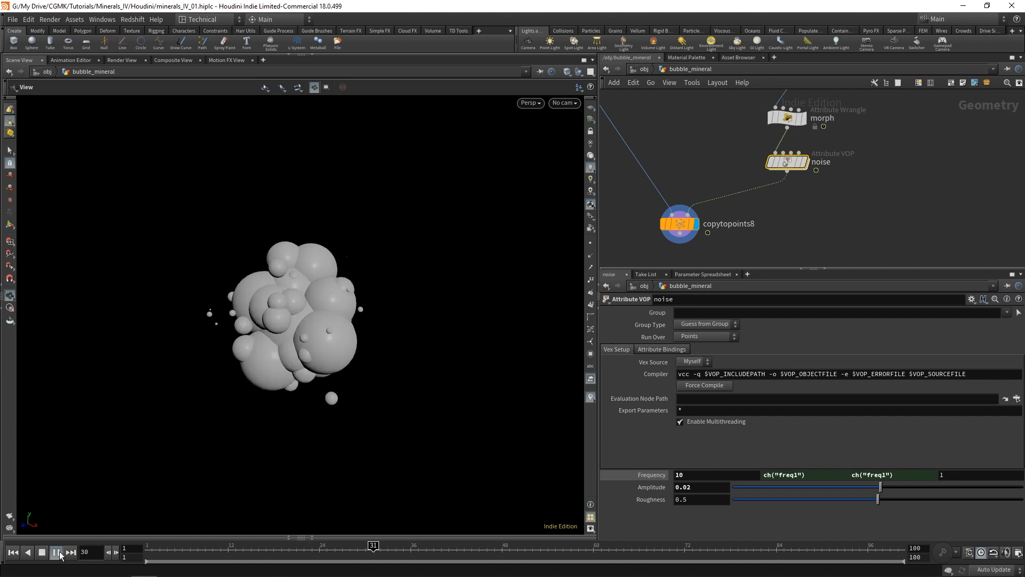
drag(443, 550, 184, 552)
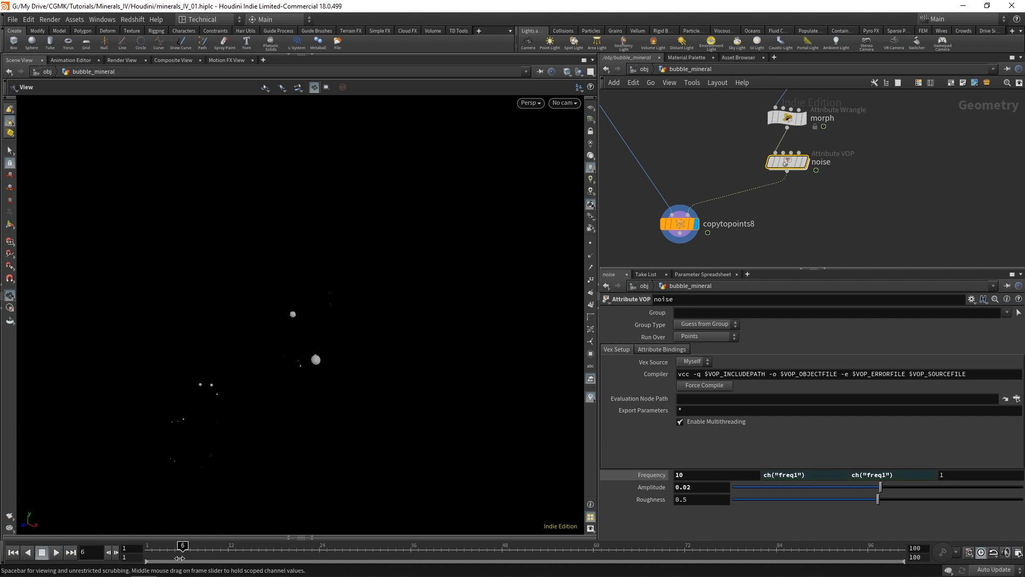
click(591, 245)
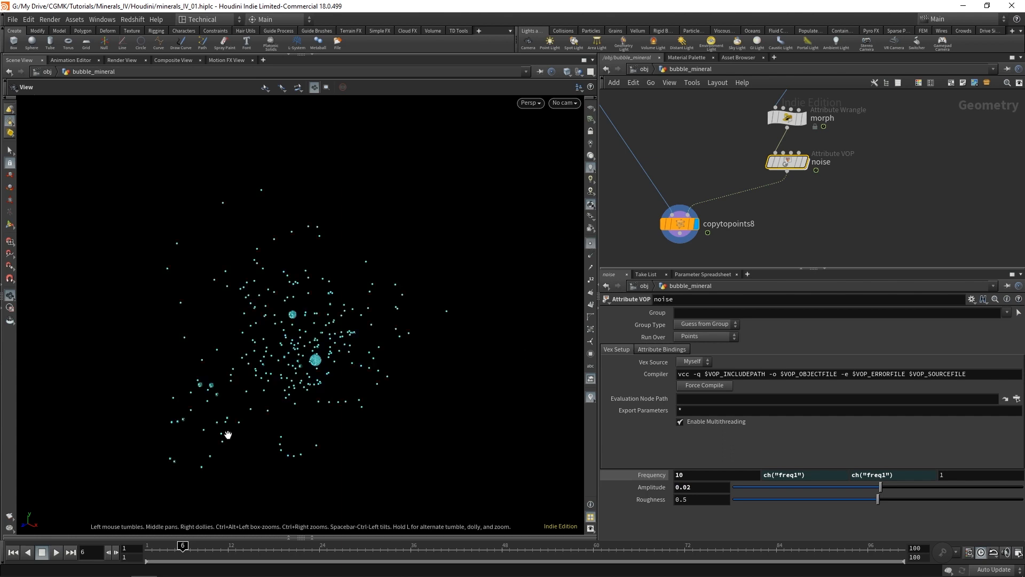
drag(183, 548, 123, 548)
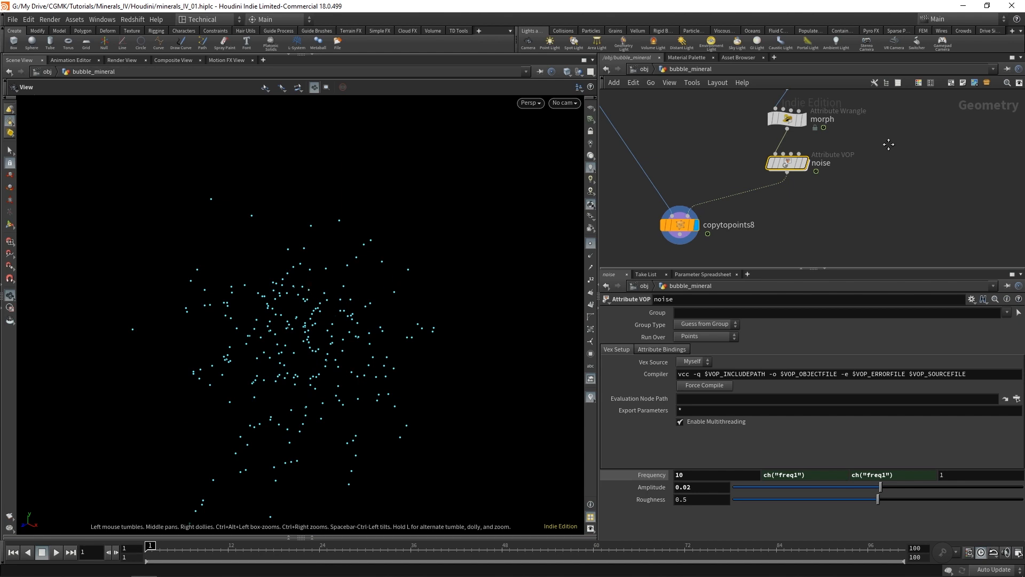
In the morph wrangle's code, duplicate the f@morph chramp line directly below the original
middle_drag(886, 142, 882, 186)
click(781, 161)
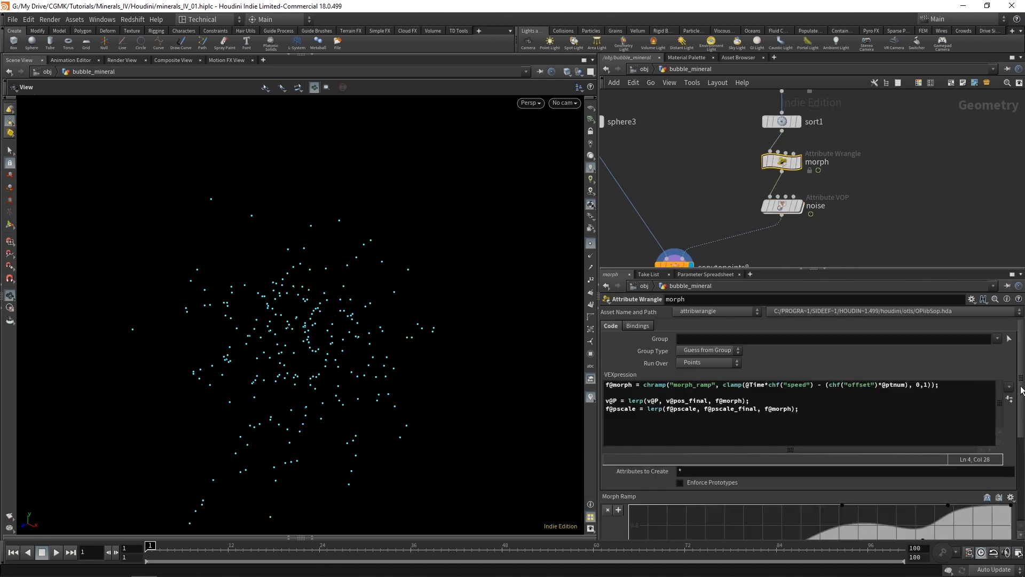
scroll(1021, 390, down, 3)
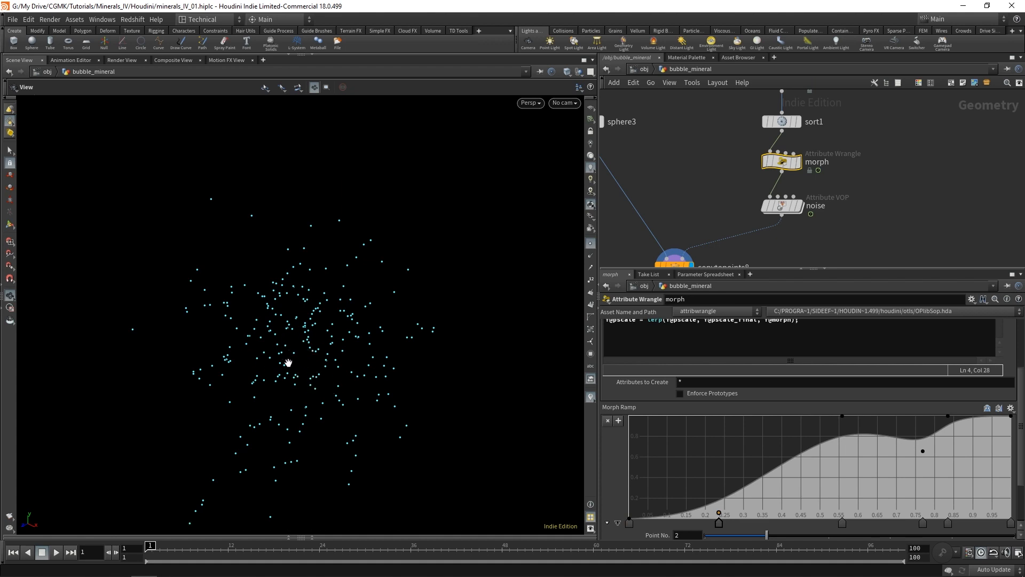
drag(1024, 438, 1019, 377)
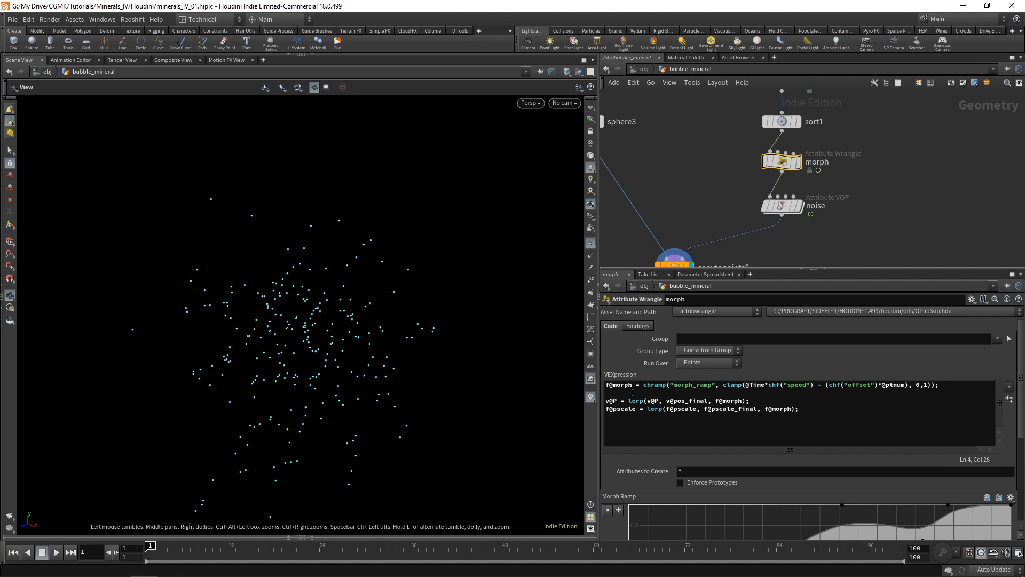
drag(940, 386, 602, 380)
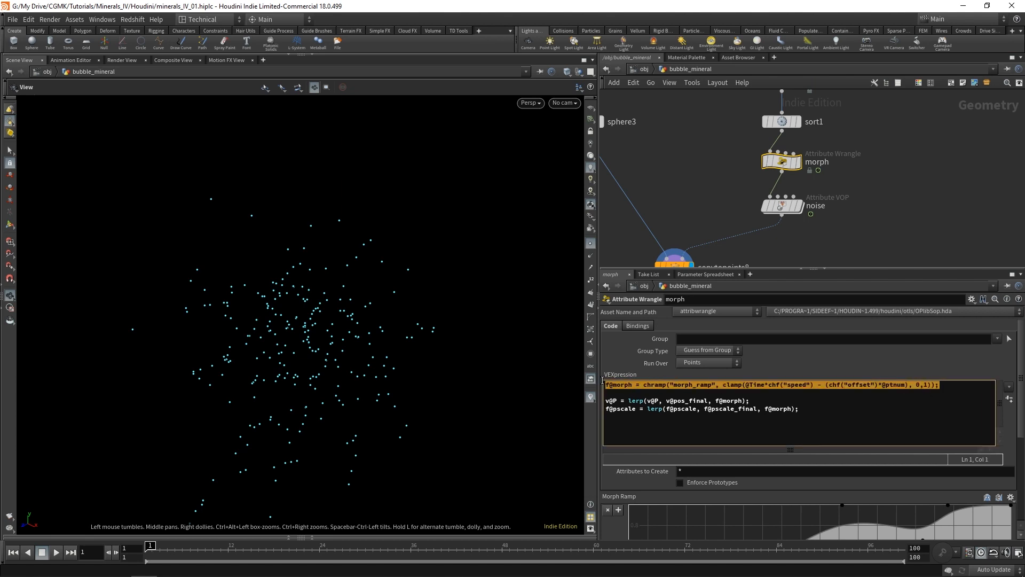
key(ctrl+c)
click(986, 387)
key(Return)
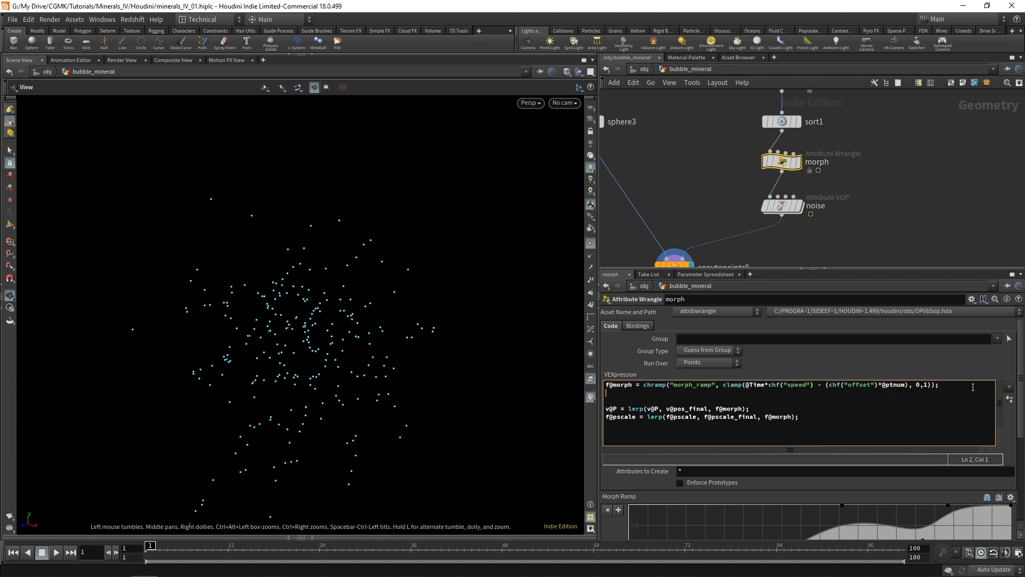
key(ctrl+v)
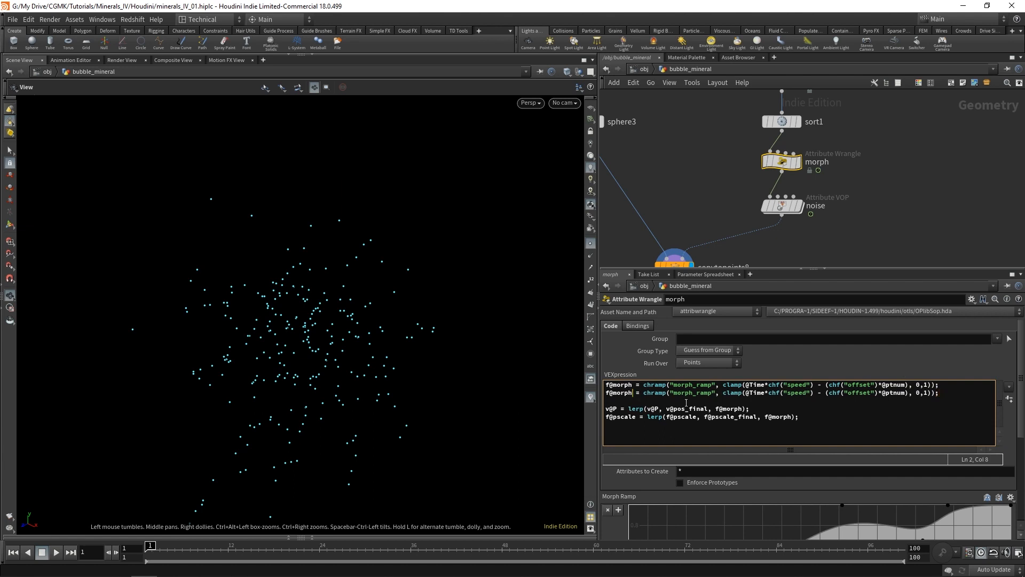
Rename the duplicated line's attribute to f@noise_int and create the spare parameters for the wrangle code
key(BackSpace)
key(BackSpace)
key(BackSpace)
key(BackSpace)
key(BackSpace)
text(noi)
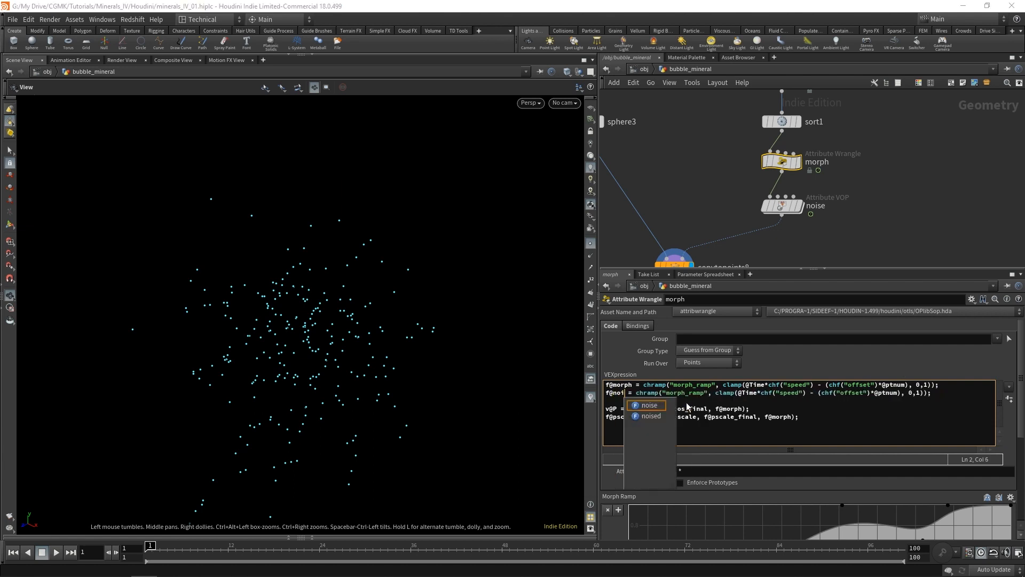
text(se_int)
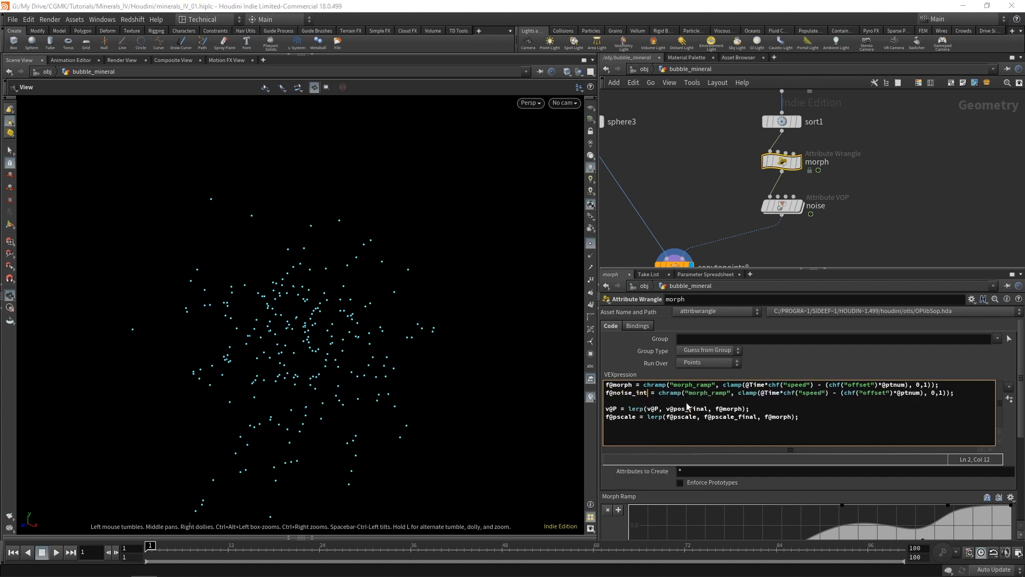
click(977, 391)
click(1009, 399)
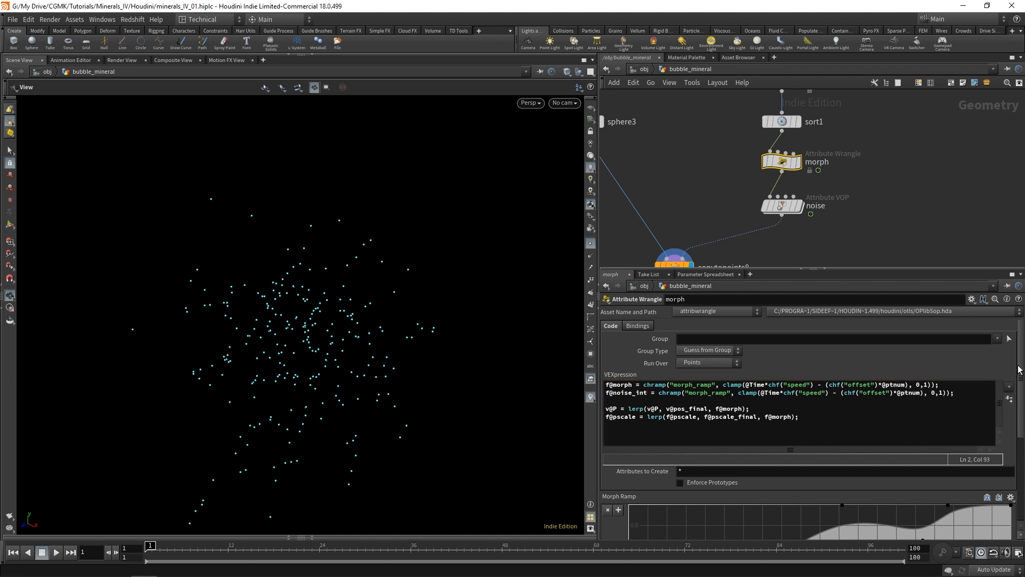
Change the ramp name in the f@noise_int line to noise_ramp and create the spare parameters for the wrangle code
drag(1021, 367, 1024, 505)
drag(1022, 443, 1022, 372)
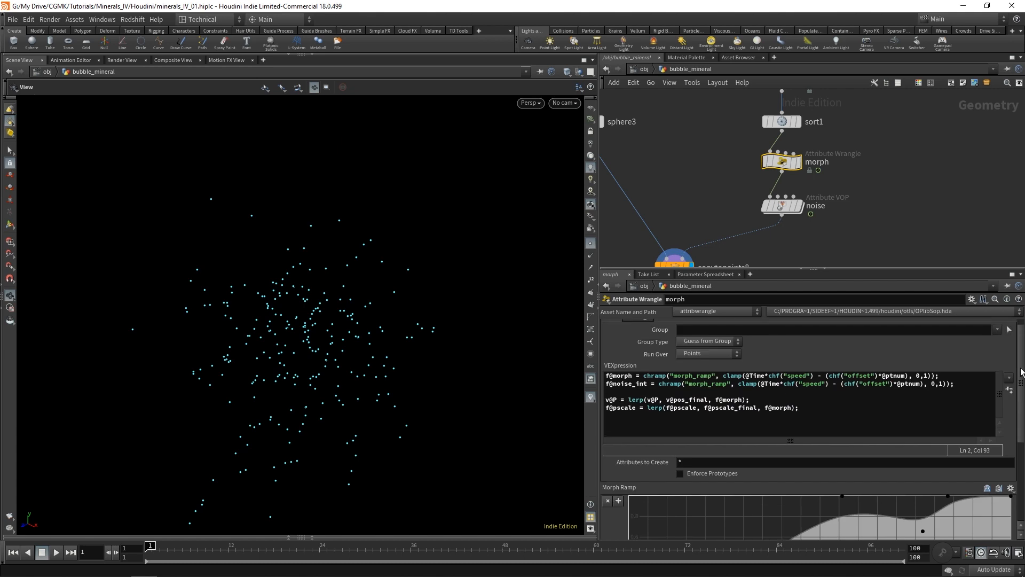
click(708, 384)
key(BackSpace)
key(BackSpace)
key(BackSpace)
key(BackSpace)
key(BackSpace)
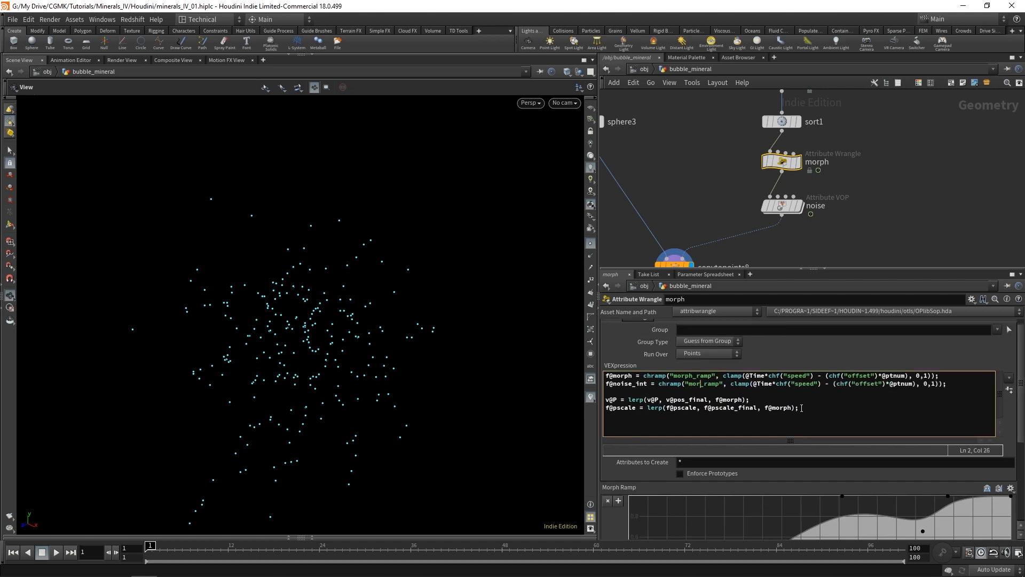
text(noise)
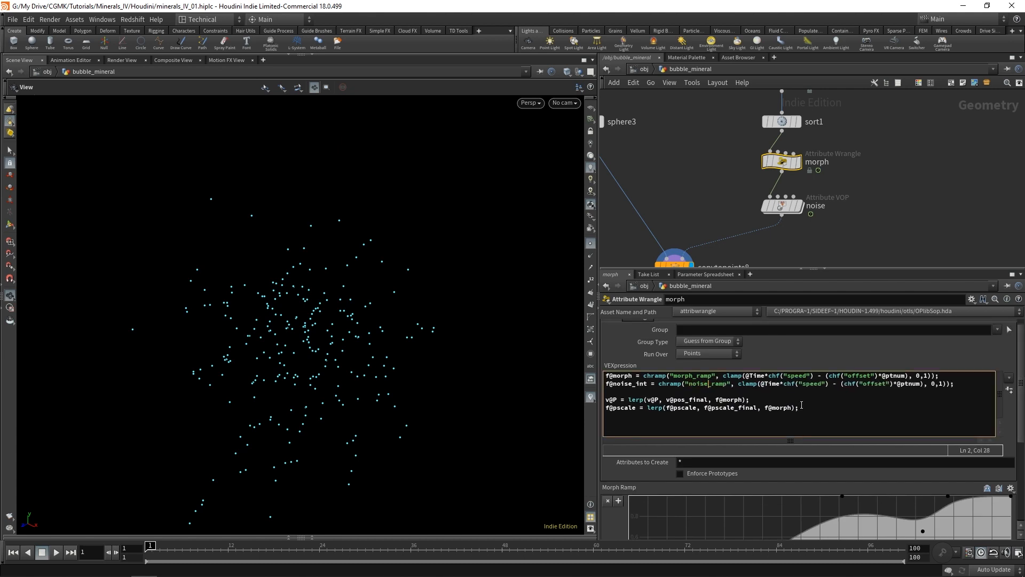
click(1010, 390)
scroll(969, 511, down, 3)
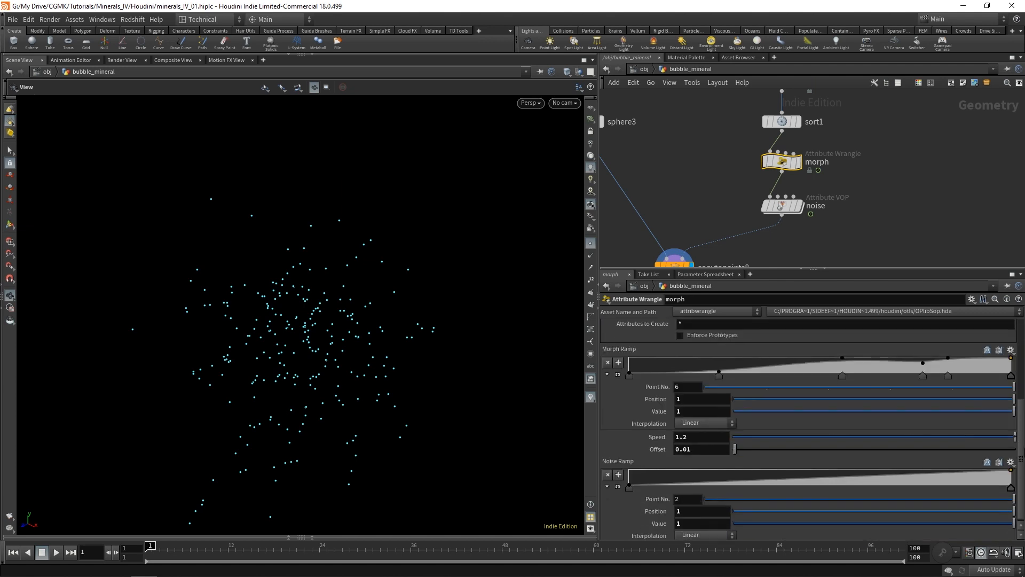
Shape the Noise Ramp: raise the first point to value 1 with Catmull-Rom interpolation and add a zero-value point at position about 0.11
click(618, 484)
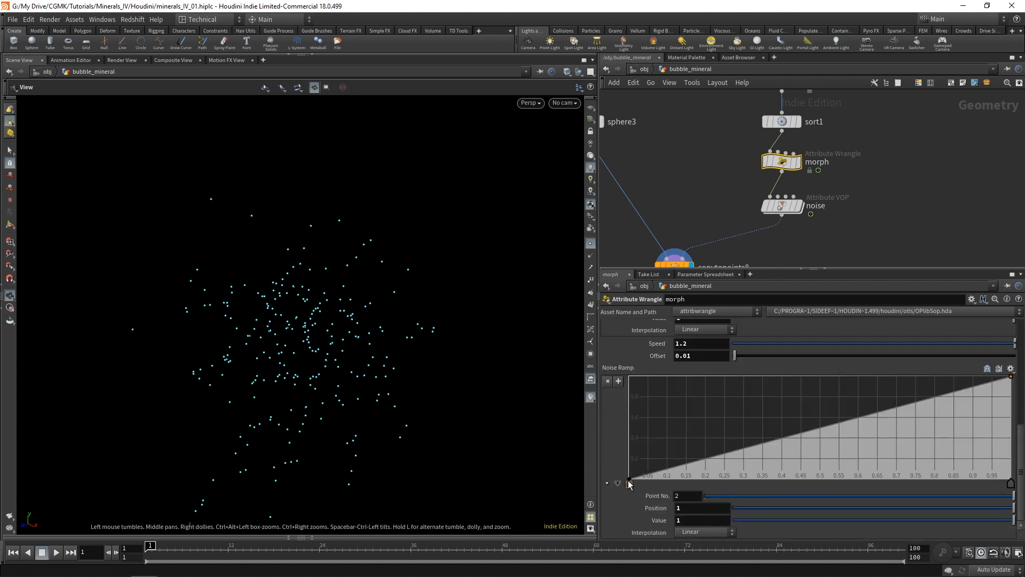
drag(629, 483, 675, 340)
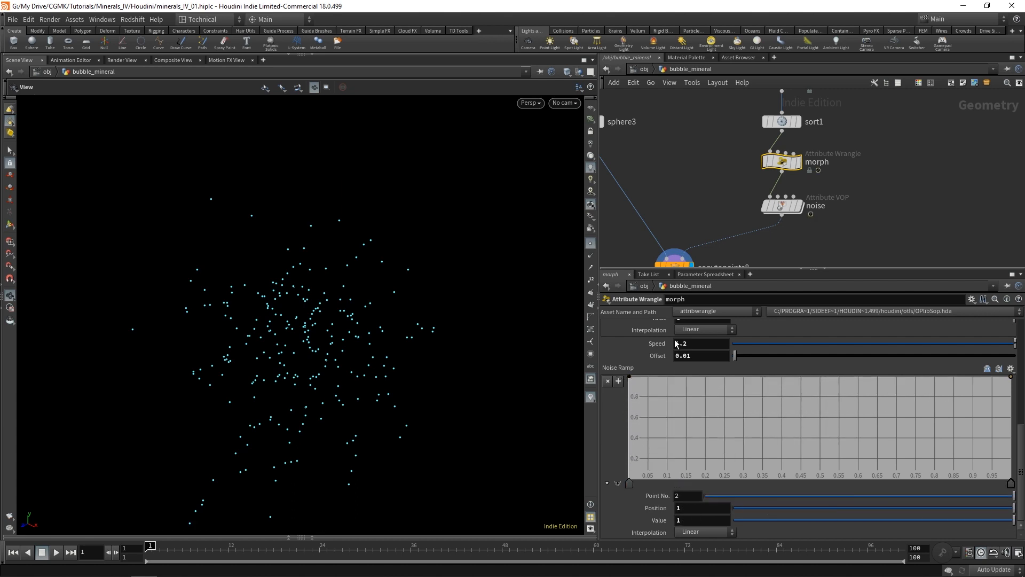
right_click(631, 483)
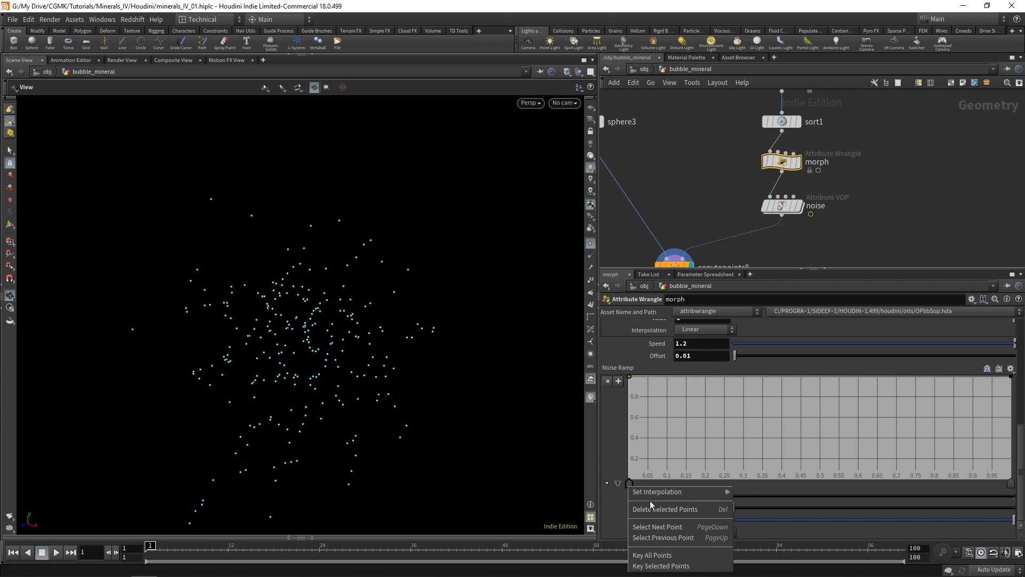
mouse_move(655, 494)
mouse_move(719, 493)
click(757, 512)
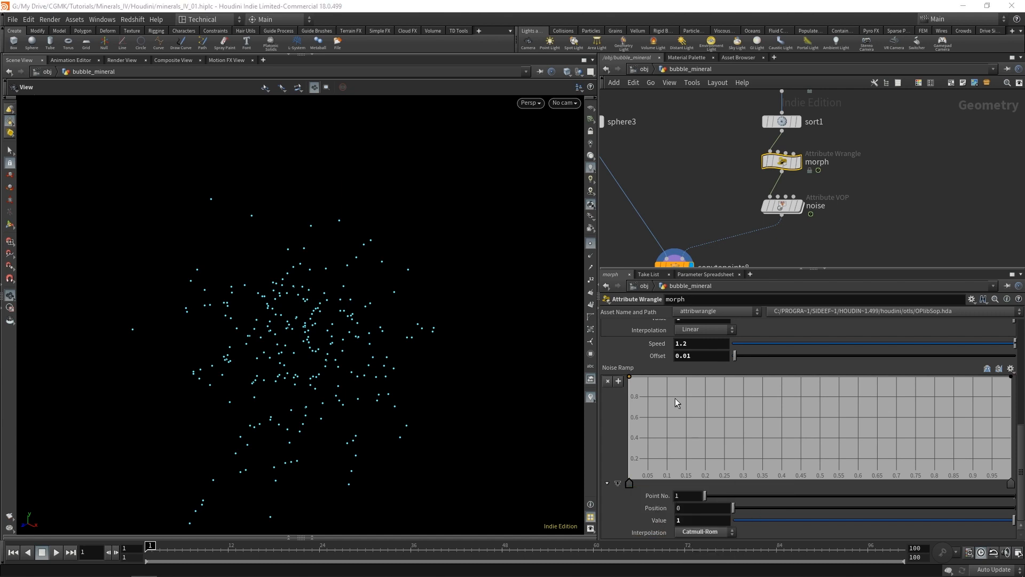
mouse_move(671, 381)
mouse_down()
mouse_move(678, 451)
mouse_move(654, 476)
mouse_move(670, 483)
mouse_up()
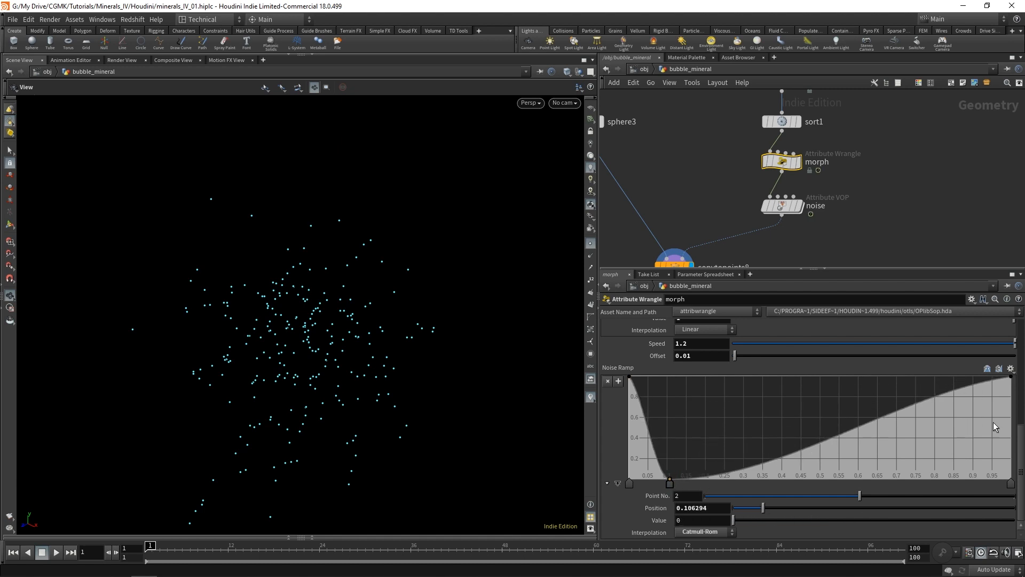
drag(671, 482, 672, 482)
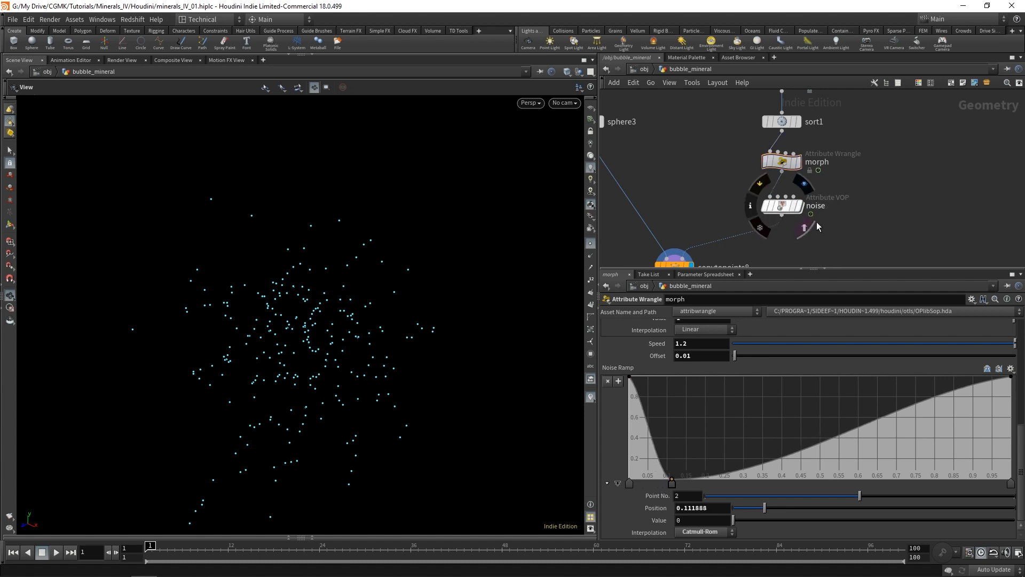
Inside the noise VOP network, change the morph bind node's attribute name to noise_int
double_click(790, 203)
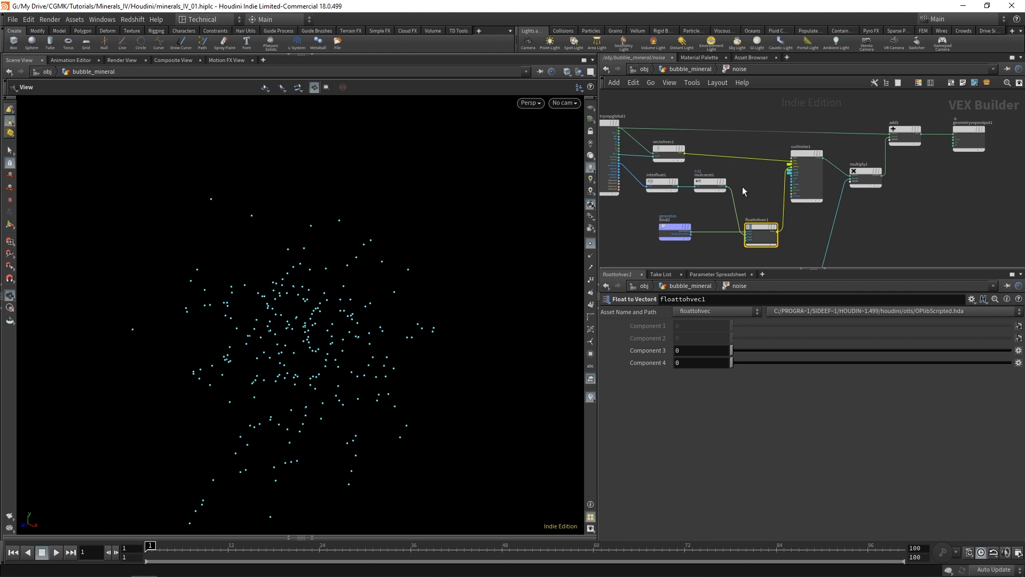
scroll(691, 227, up, 3)
middle_drag(710, 189, 739, 112)
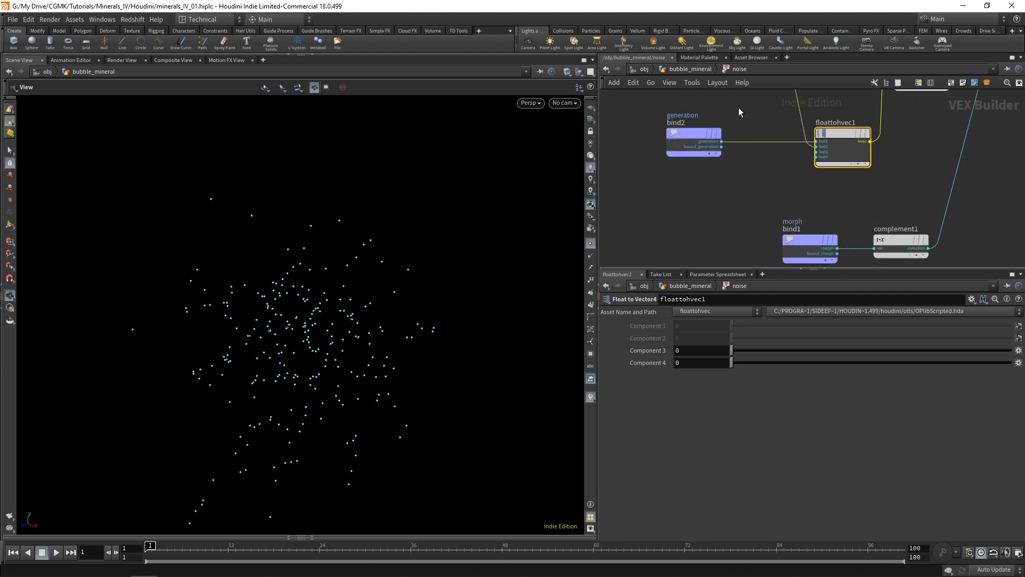
click(792, 239)
drag(700, 312, 609, 330)
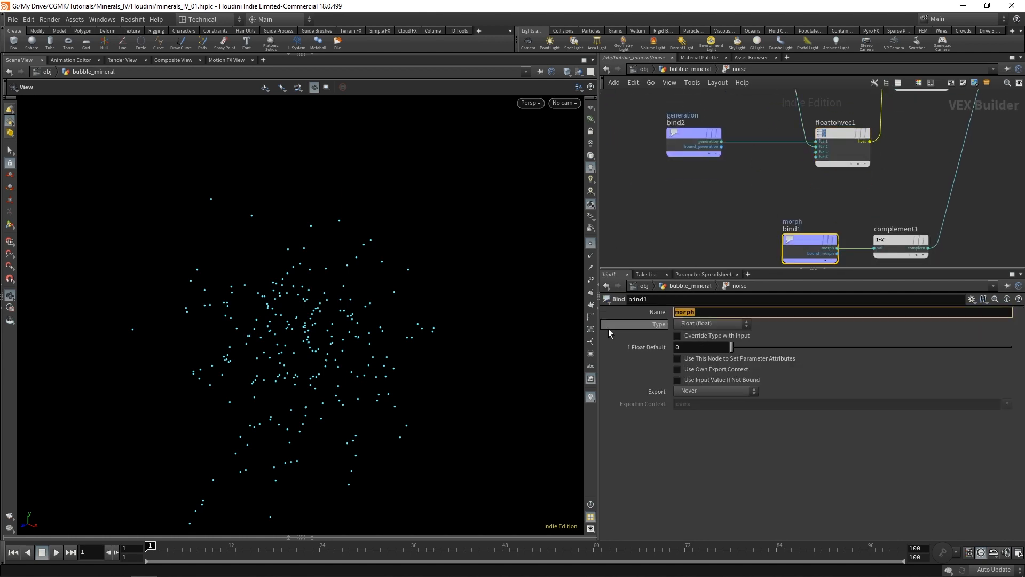
text(o)
key(BackSpace)
text(noise_int)
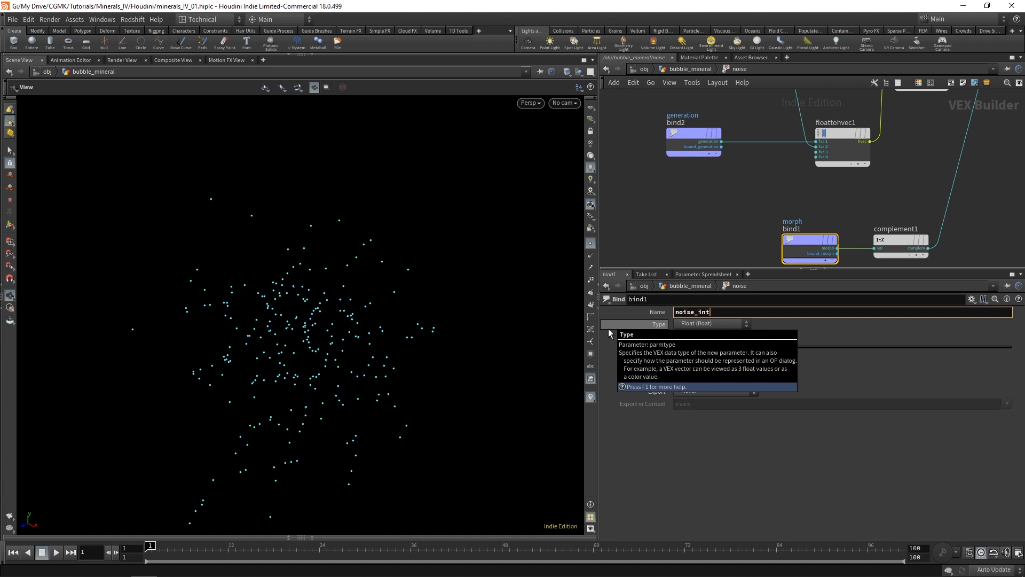
key(Return)
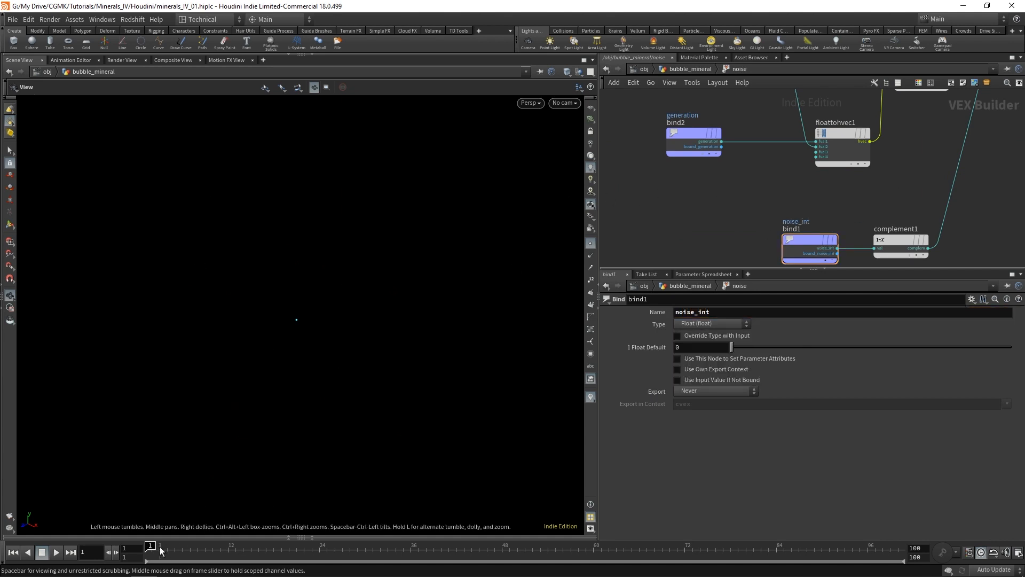
Return to the geometry network and tune the noise node's Amplitude through 1 and 0.001 to 0.005, scrubbing the timeline between values
mouse_move(164, 544)
mouse_down()
mouse_move(217, 557)
mouse_move(389, 545)
mouse_move(148, 545)
mouse_move(198, 545)
mouse_up()
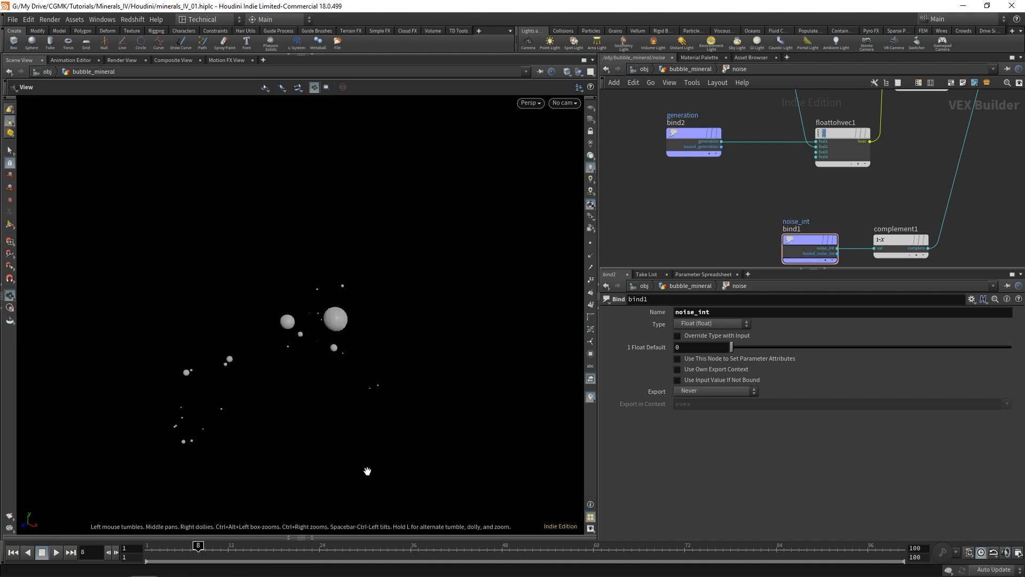
key(u)
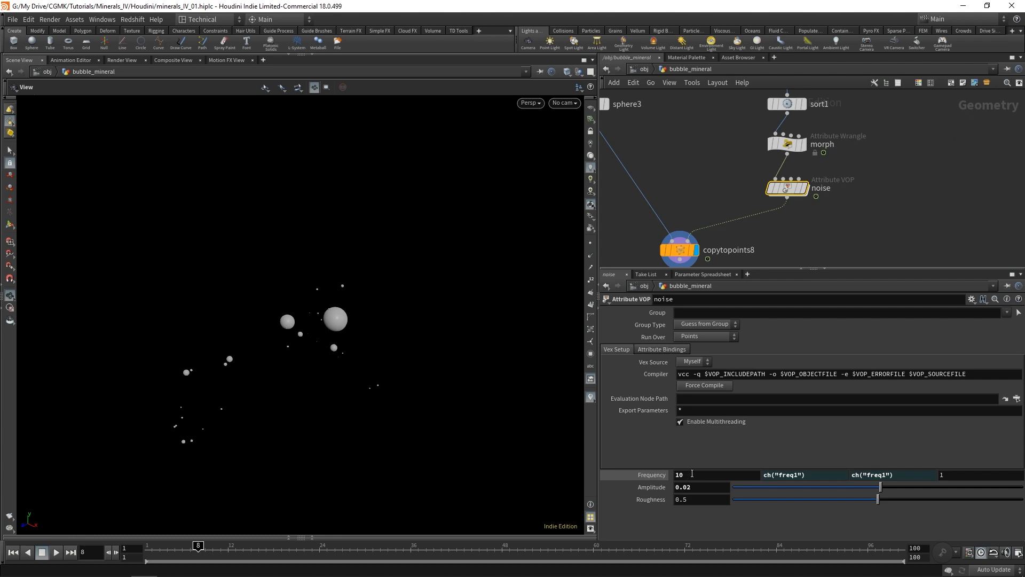
text(1)
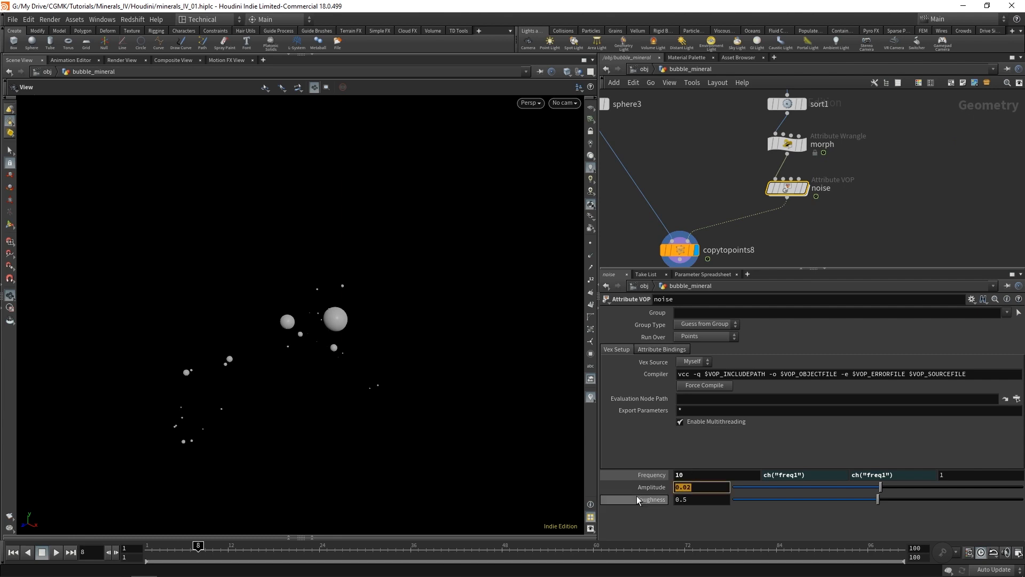
key(Return)
drag(198, 545, 150, 545)
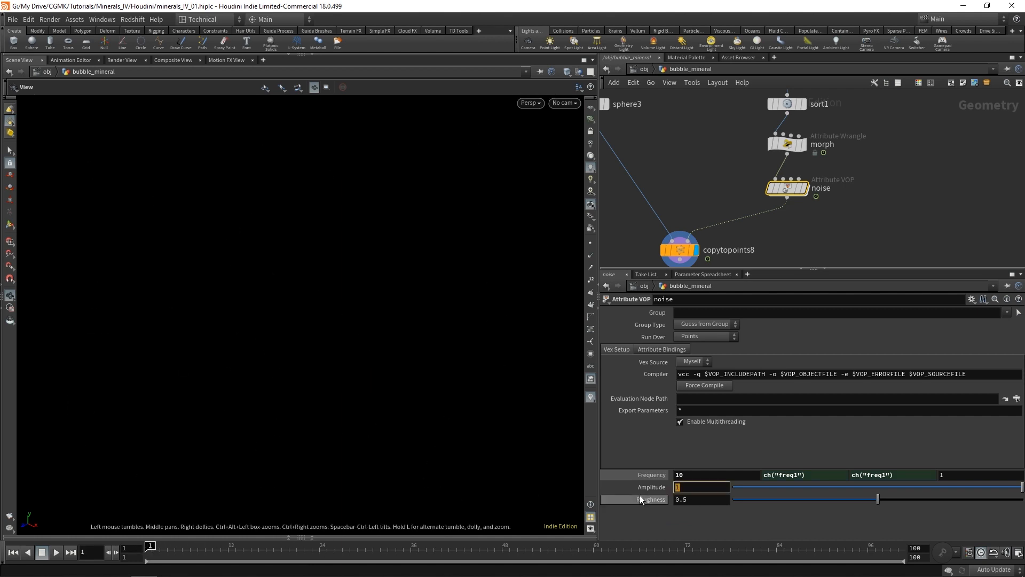
text(0.001)
key(Return)
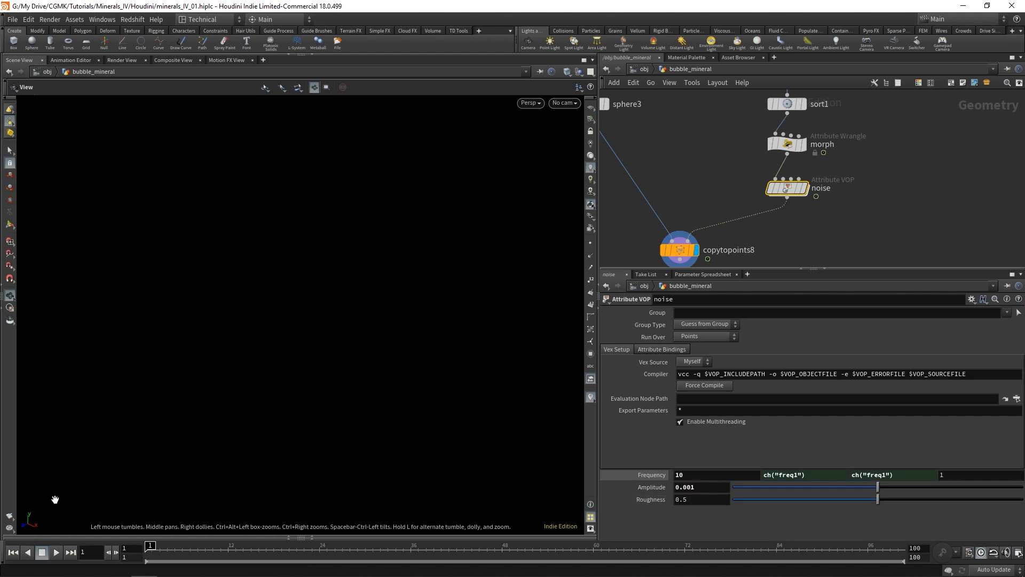
drag(160, 545, 312, 549)
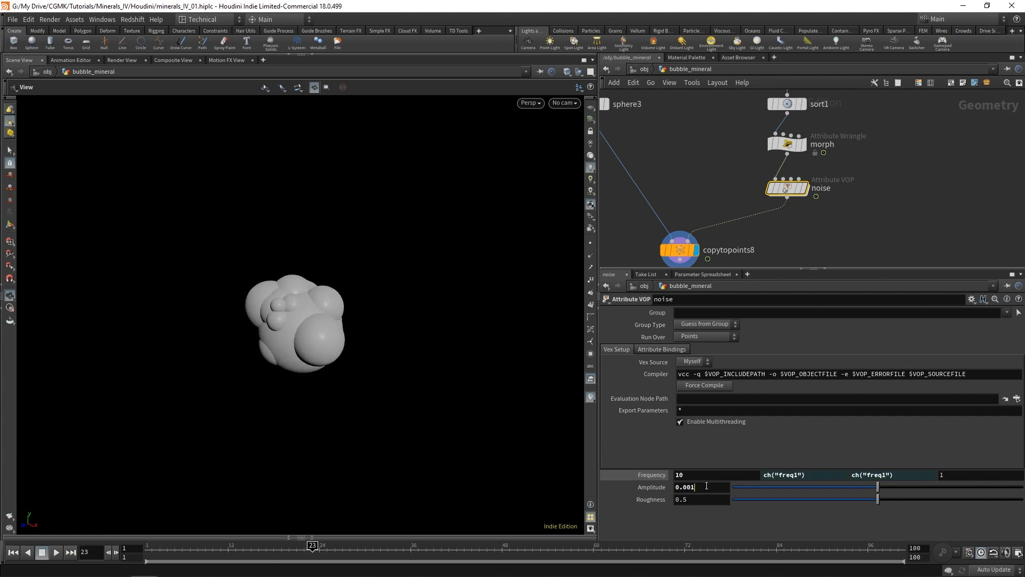
text(5)
key(Return)
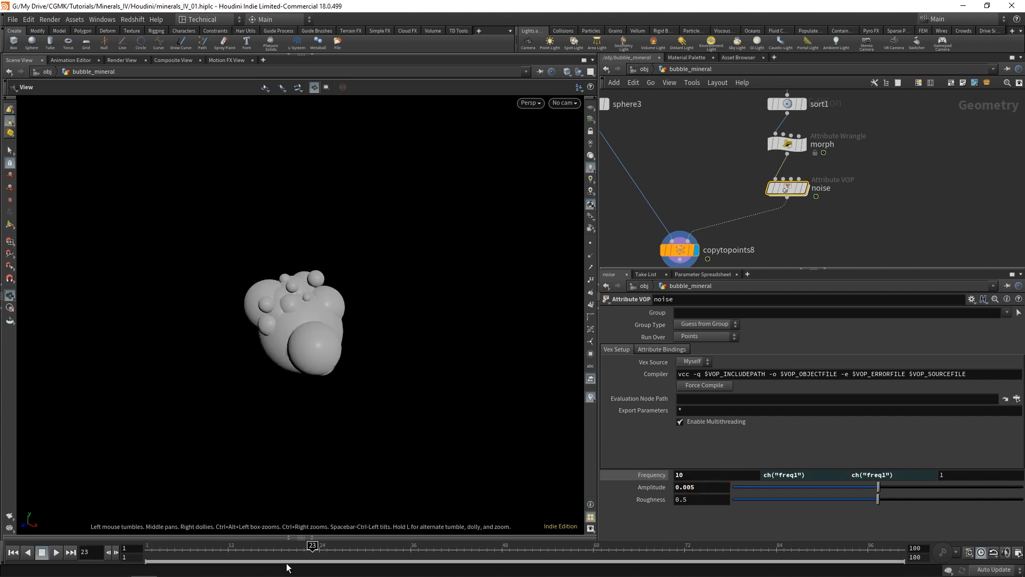
Scrub and play the animation with the new amplitude, and return to frame 1
drag(287, 550, 612, 539)
click(54, 554)
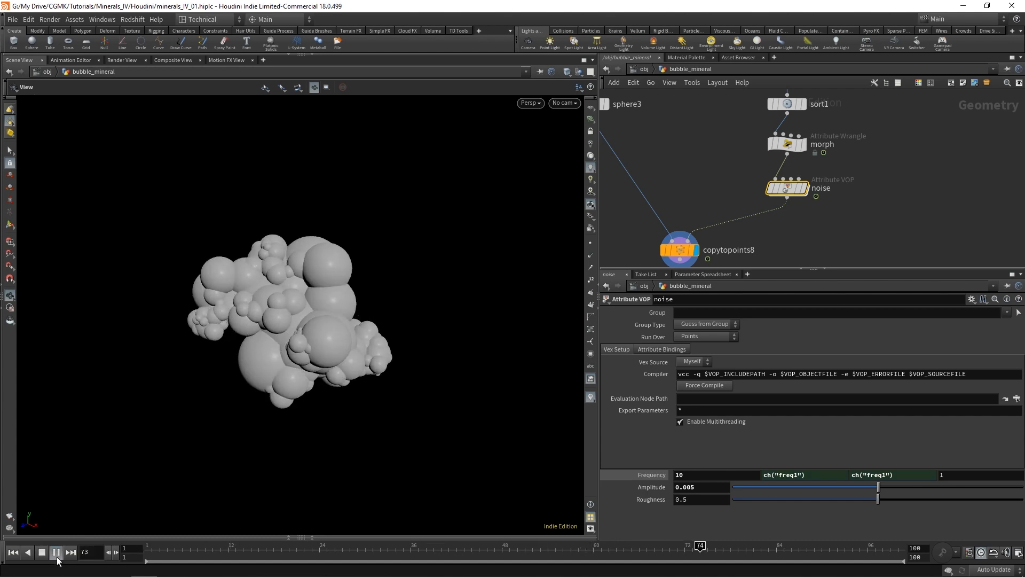
click(167, 544)
drag(167, 548, 149, 548)
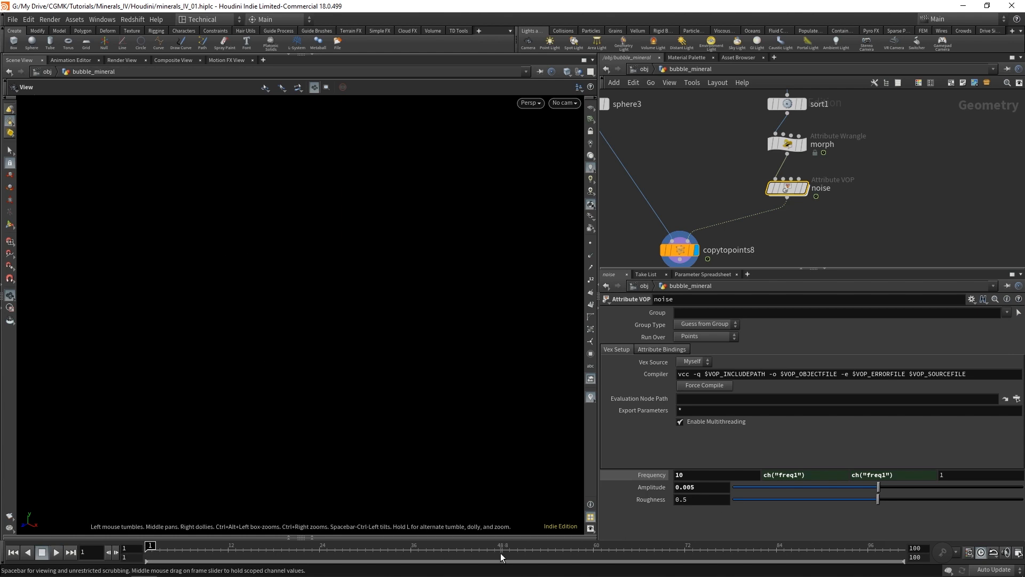
Set the global animation end frame to 72, play the shortened range and rewind to its start
click(1017, 553)
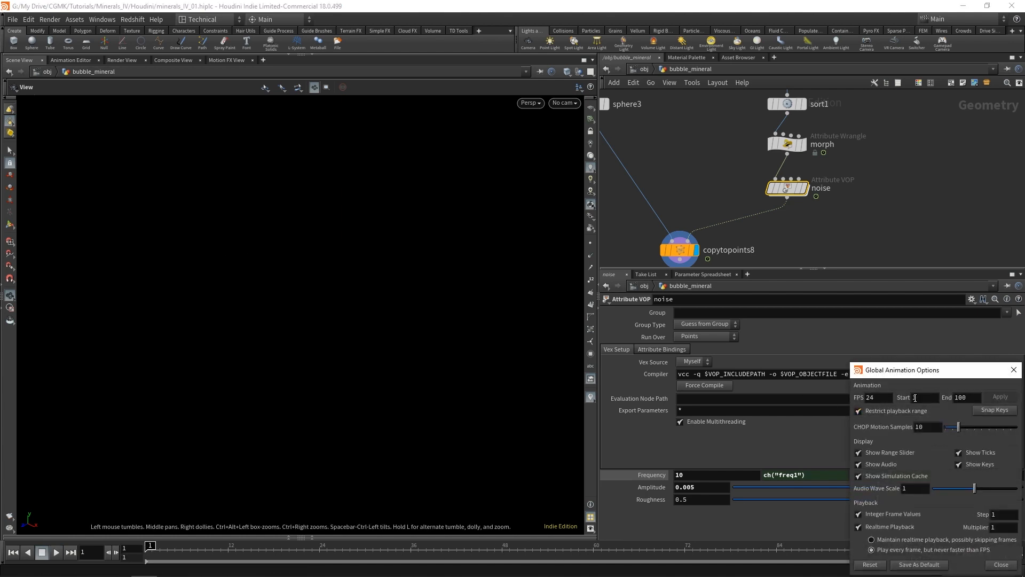
text(72)
key(Return)
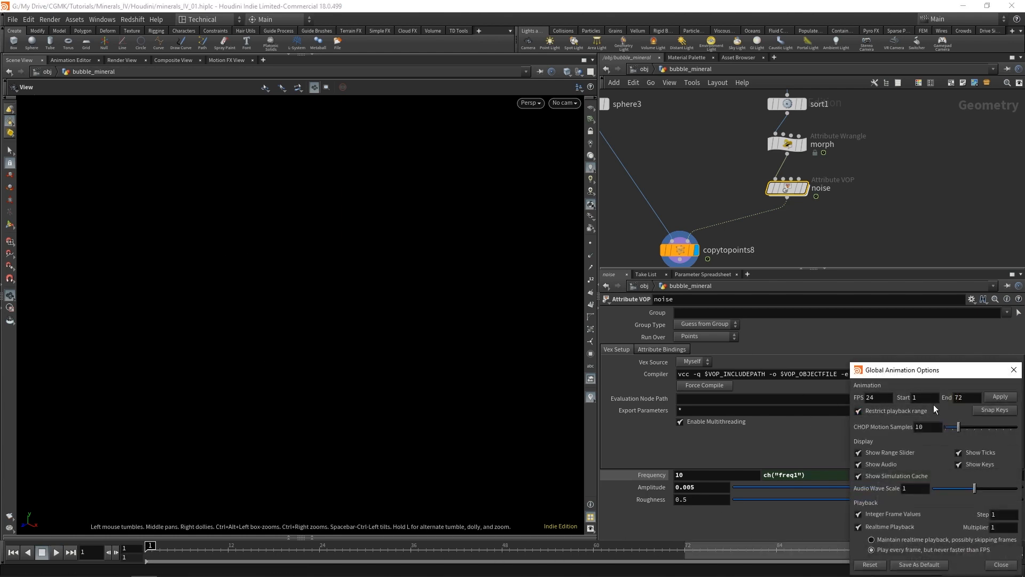
click(1014, 370)
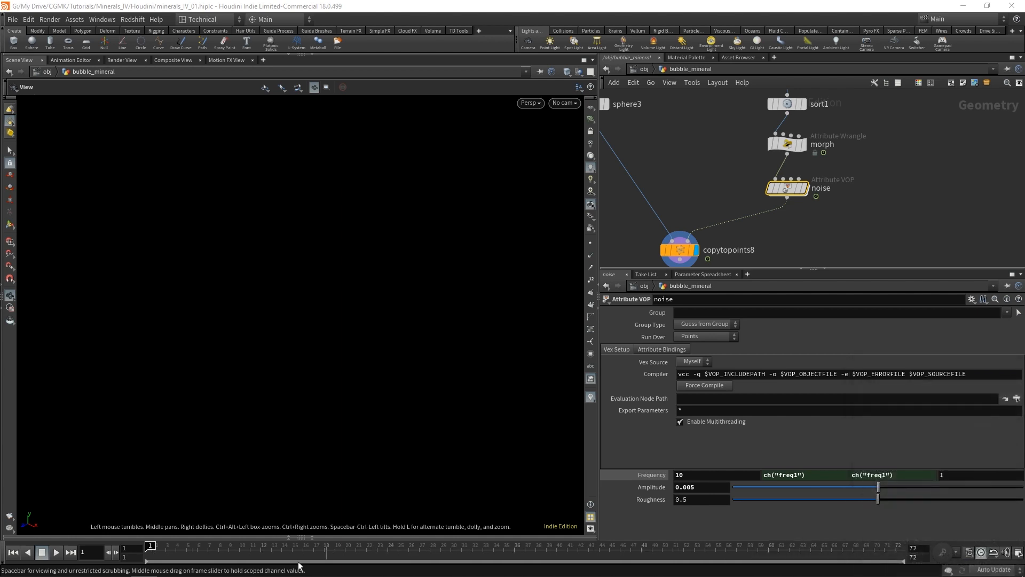
click(58, 551)
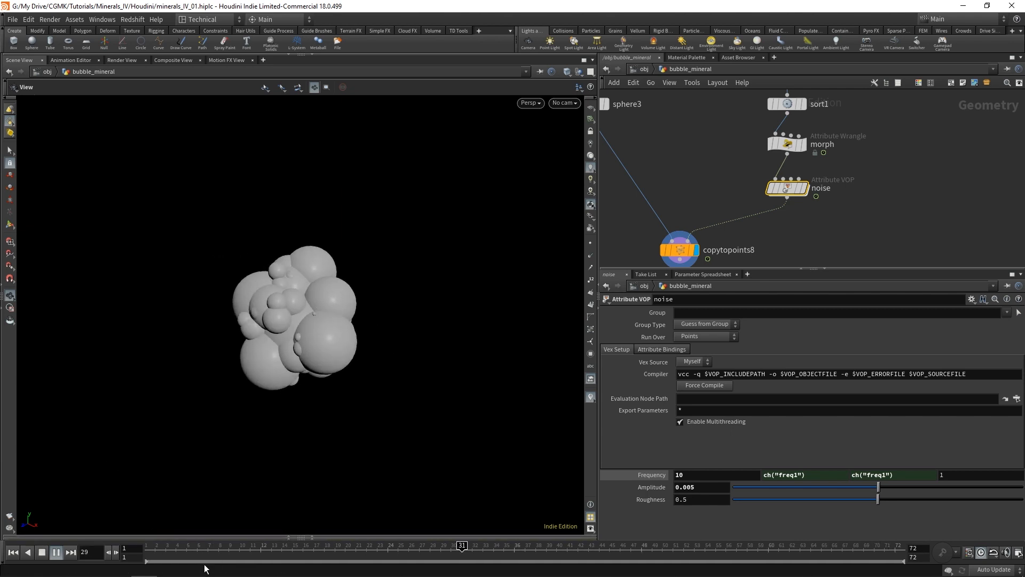
drag(196, 551, 151, 538)
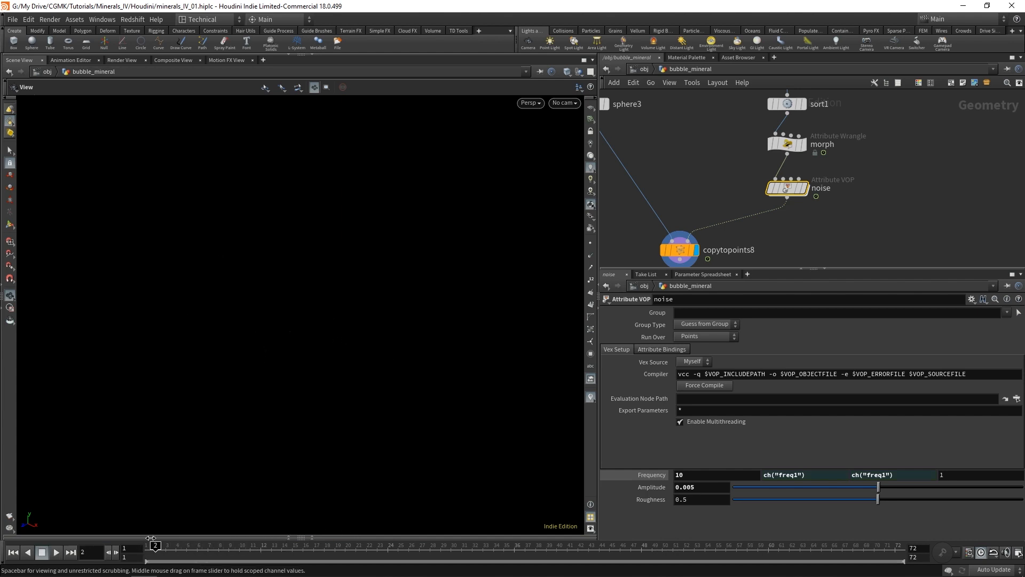
Set the noise node's Frequency to 8 and the fourth frequency component to 0.5
double_click(680, 474)
text(8)
key(Return)
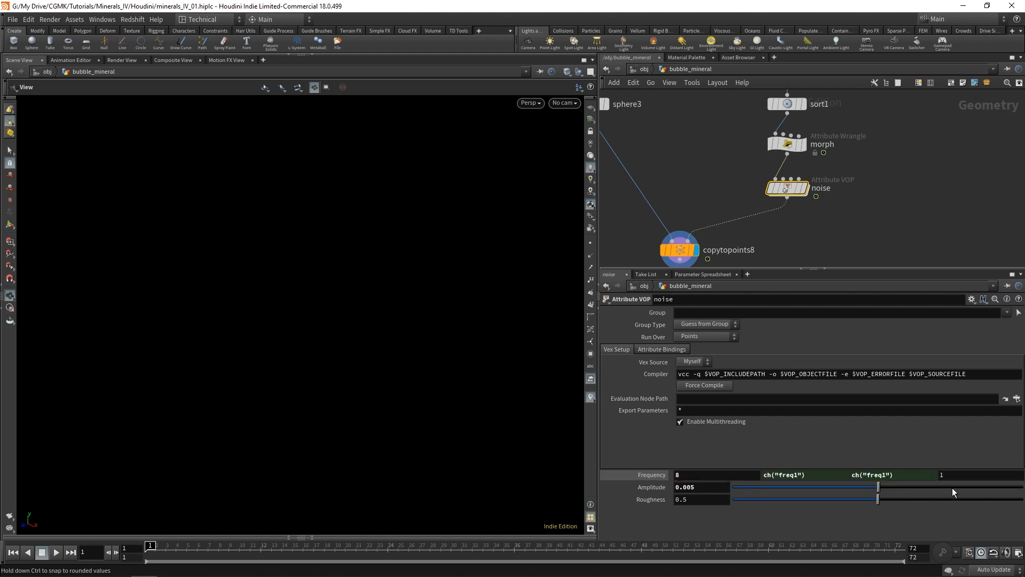
double_click(942, 475)
text(0.5)
key(Return)
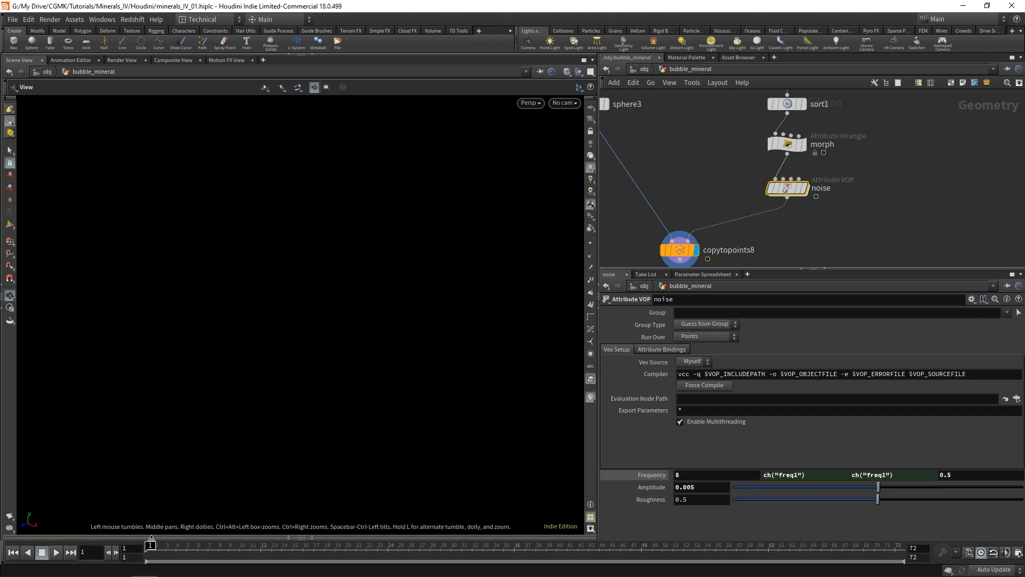
Play the animation from the start to review the bubble growth with the adjusted frequency and look over the node network
click(56, 552)
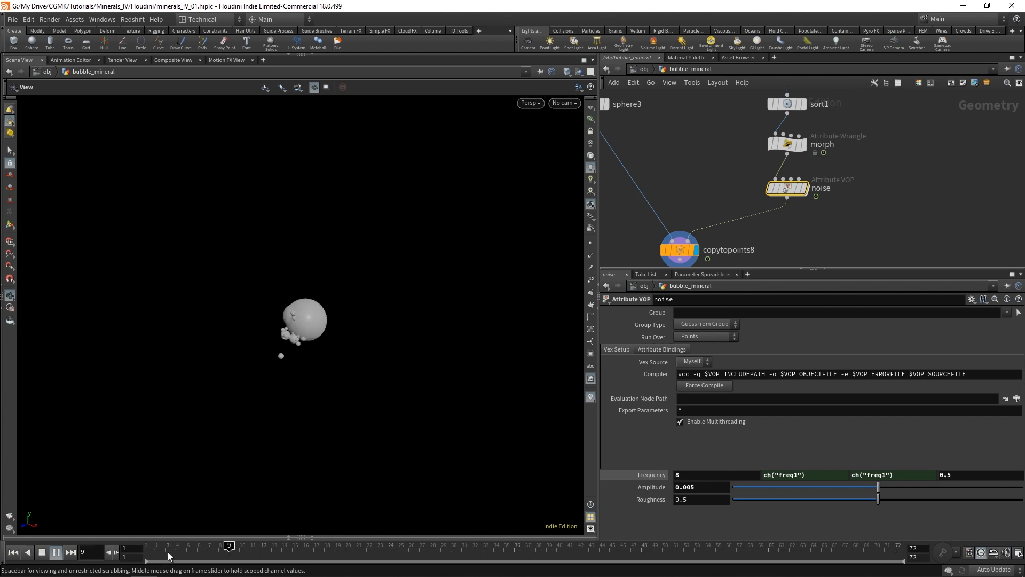
mouse_move(169, 550)
mouse_down()
mouse_move(147, 549)
mouse_move(213, 542)
mouse_up()
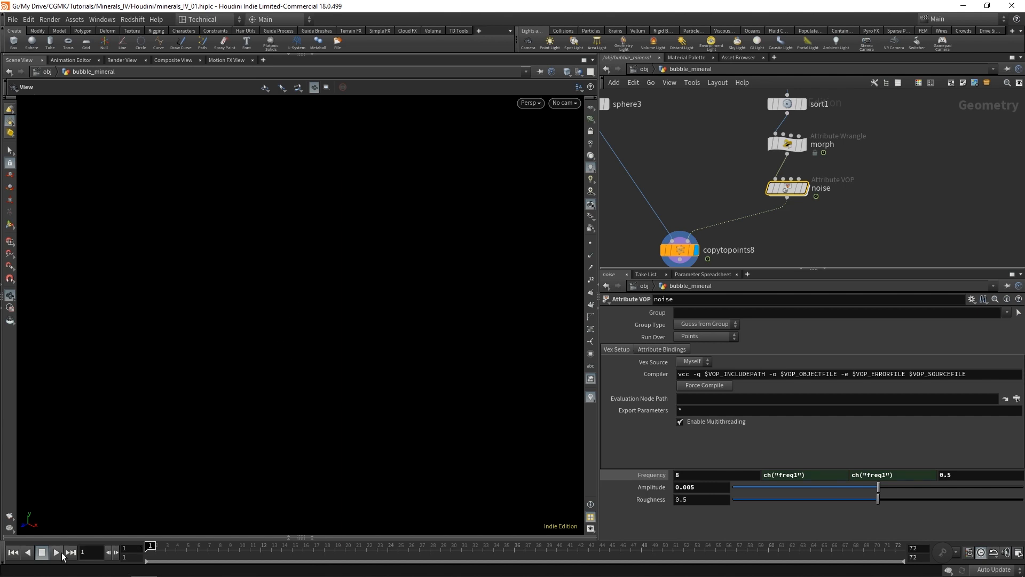
click(56, 552)
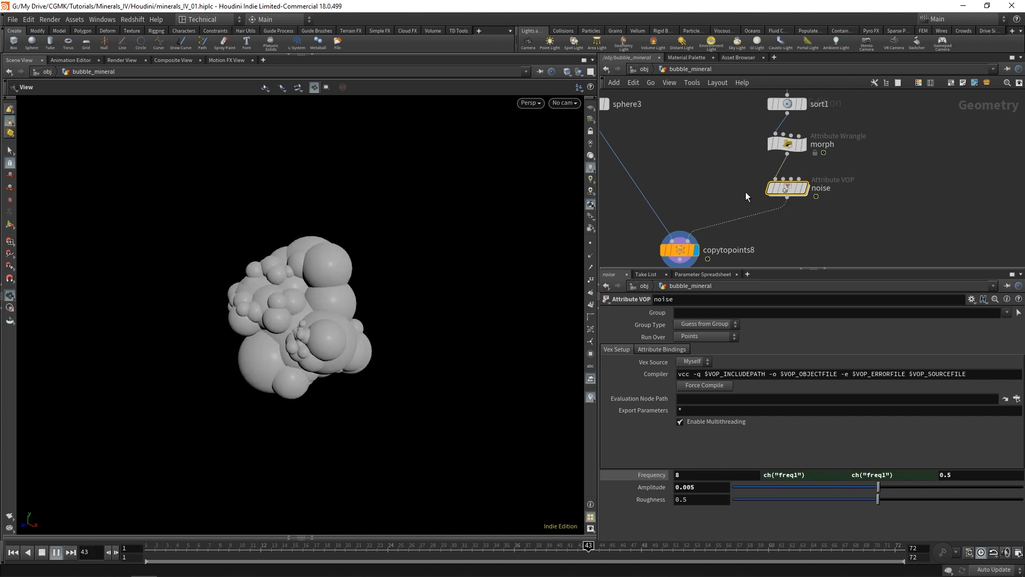
middle_drag(887, 195, 891, 174)
scroll(891, 176, down, 3)
scroll(889, 187, down, 3)
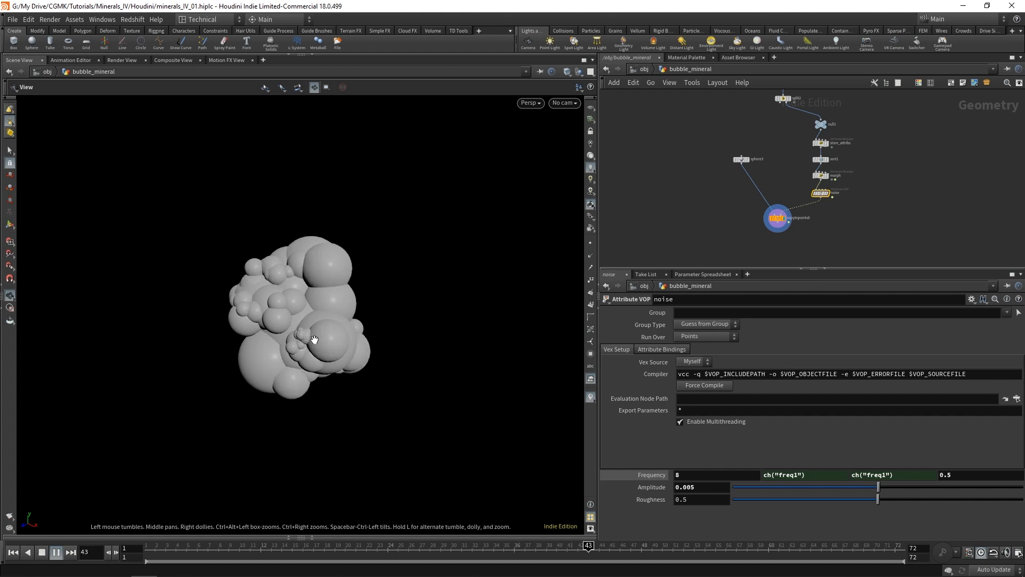
Examine the morph wrangle's VEX expression, Morph Ramp, Speed, Offset and Noise Ramp settings while the bubble growth animation plays
scroll(830, 213, up, 2)
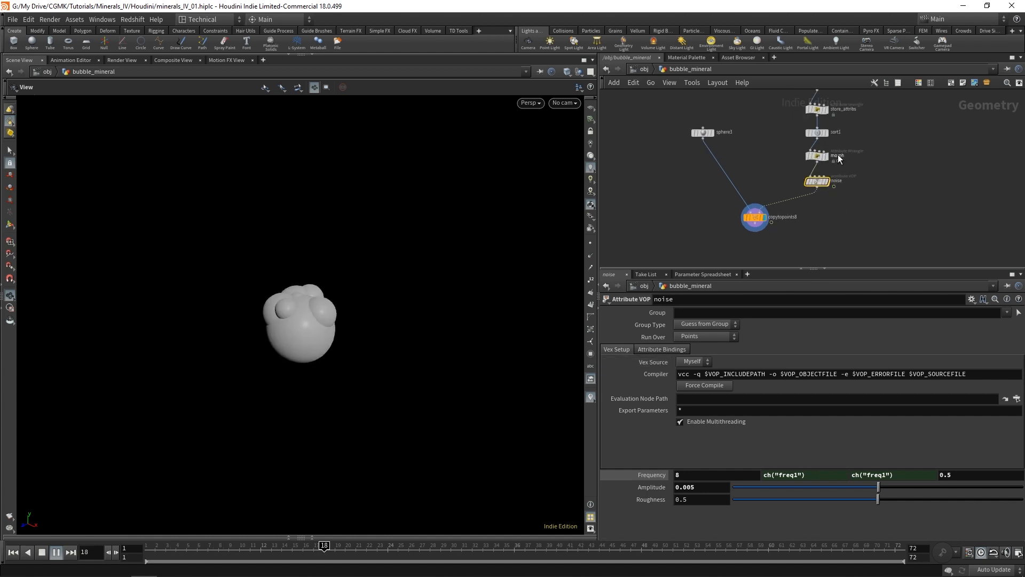
click(819, 155)
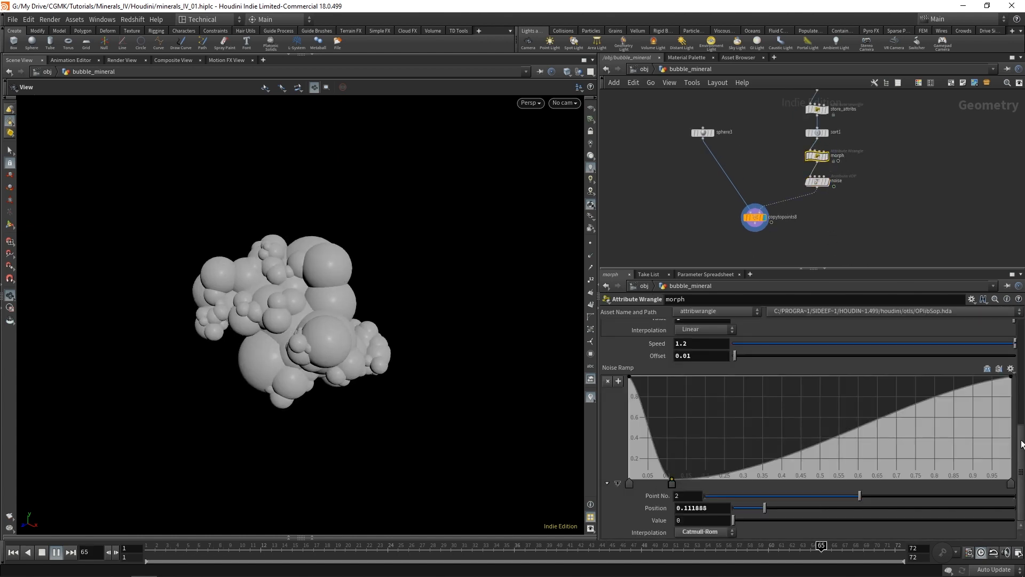
drag(1021, 441, 1021, 395)
middle_drag(877, 99, 845, 154)
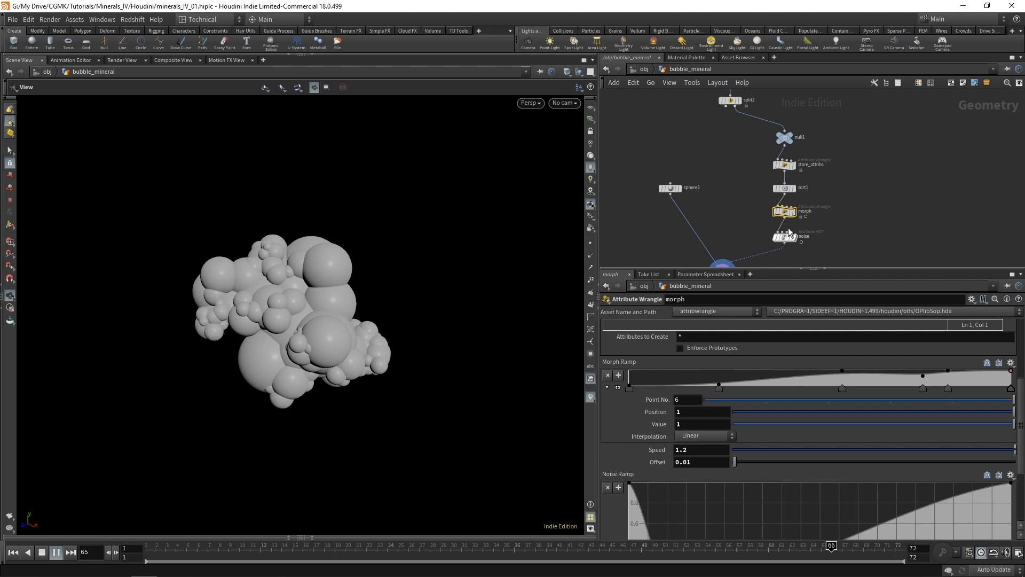
scroll(645, 370, up, 5)
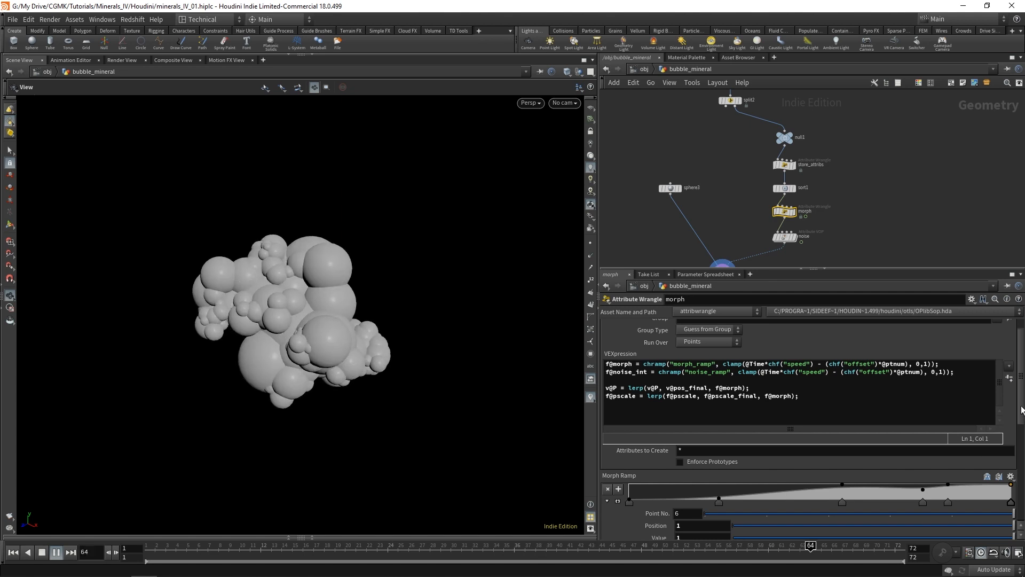
drag(1023, 398, 1022, 432)
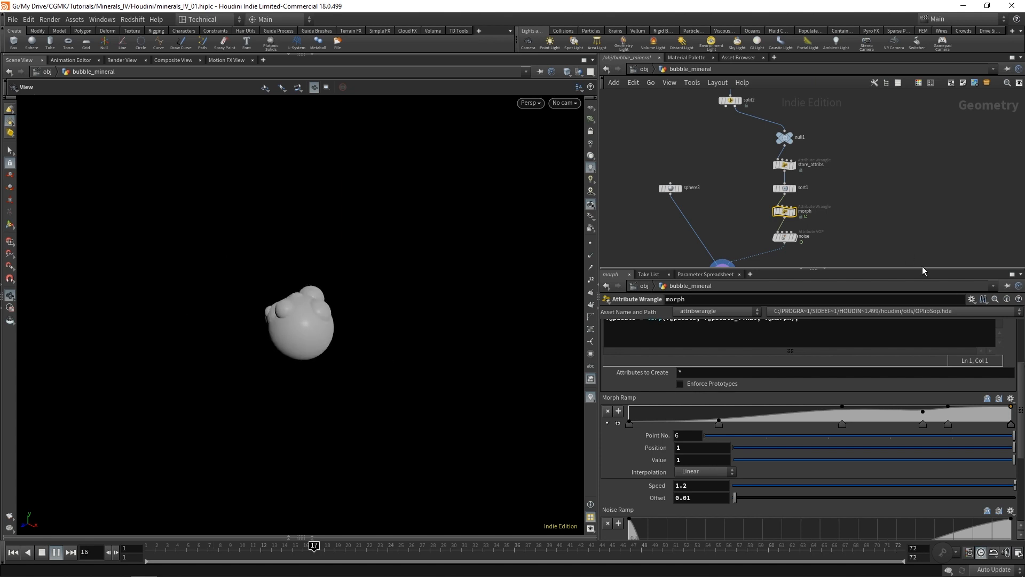
scroll(774, 204, up, 4)
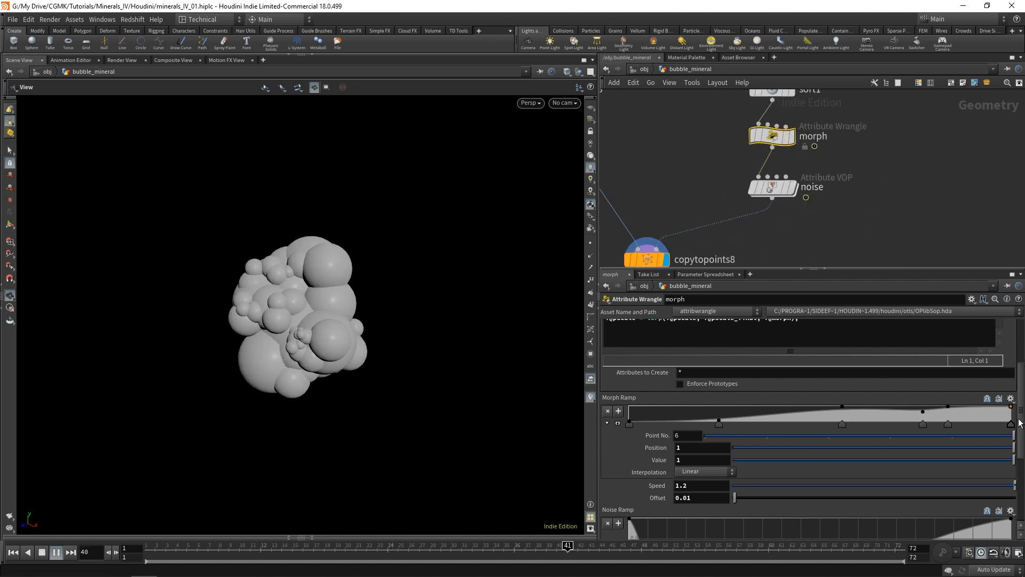
scroll(806, 427, down, 3)
scroll(809, 427, down, 3)
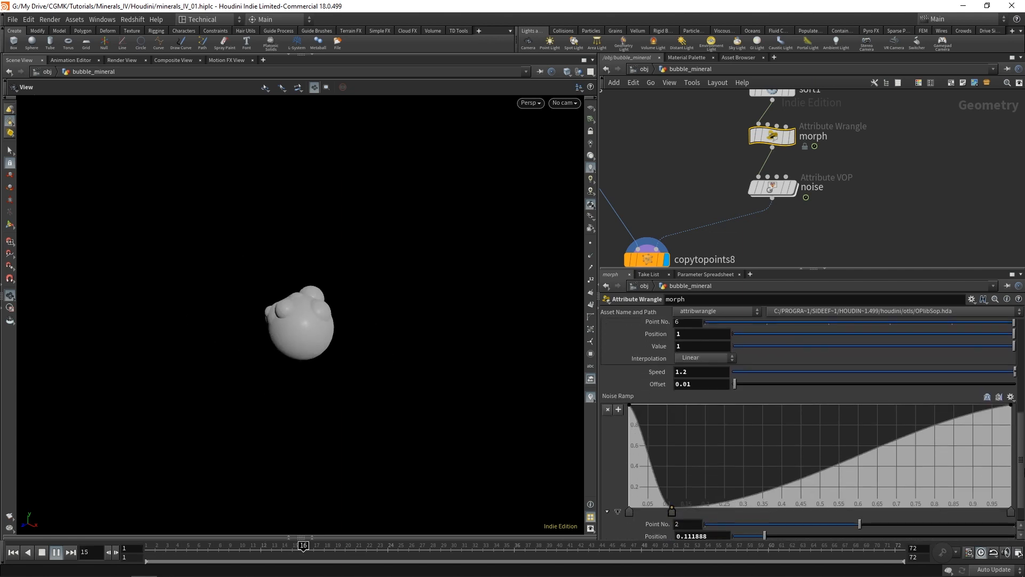
scroll(809, 427, down, 1)
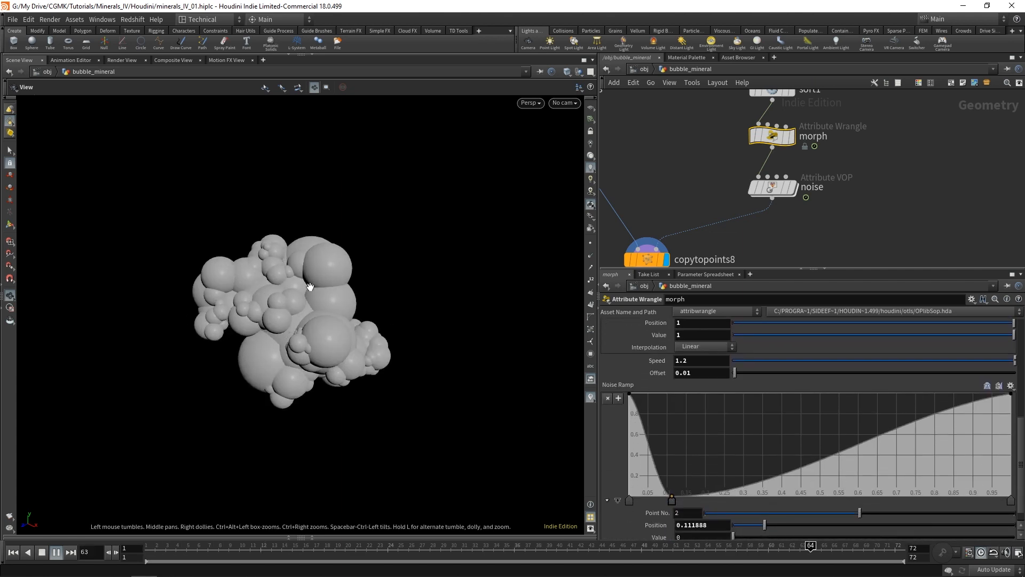